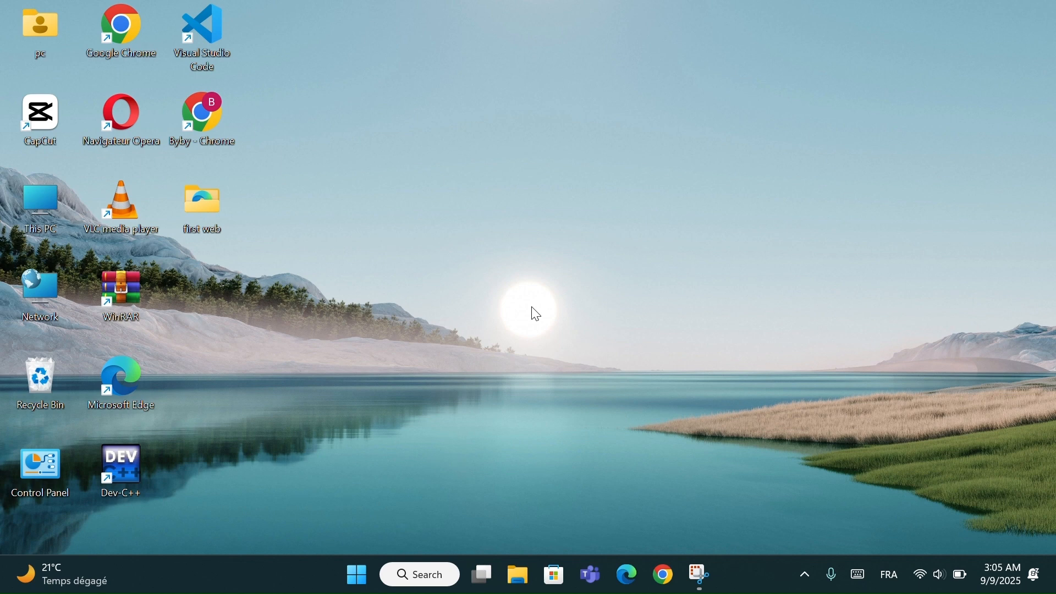
- Find and open Control Panel, and go to the Power Options page that sets what closing the lid does
{"action": "left_click", "coordinate": [420, 578]}
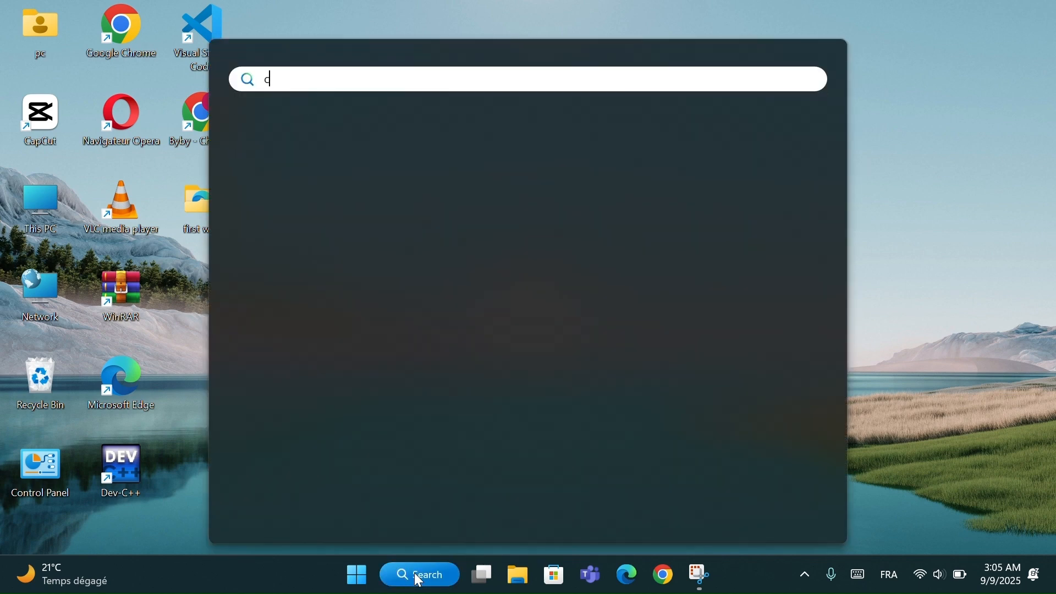
{"action": "type", "text": "cont"}
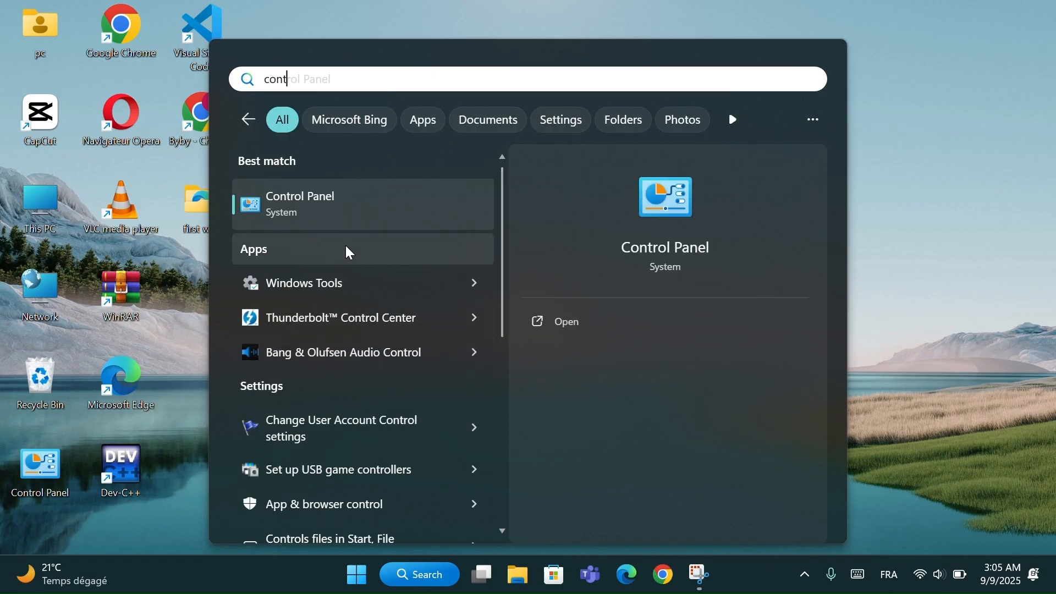
{"action": "left_click", "coordinate": [303, 211]}
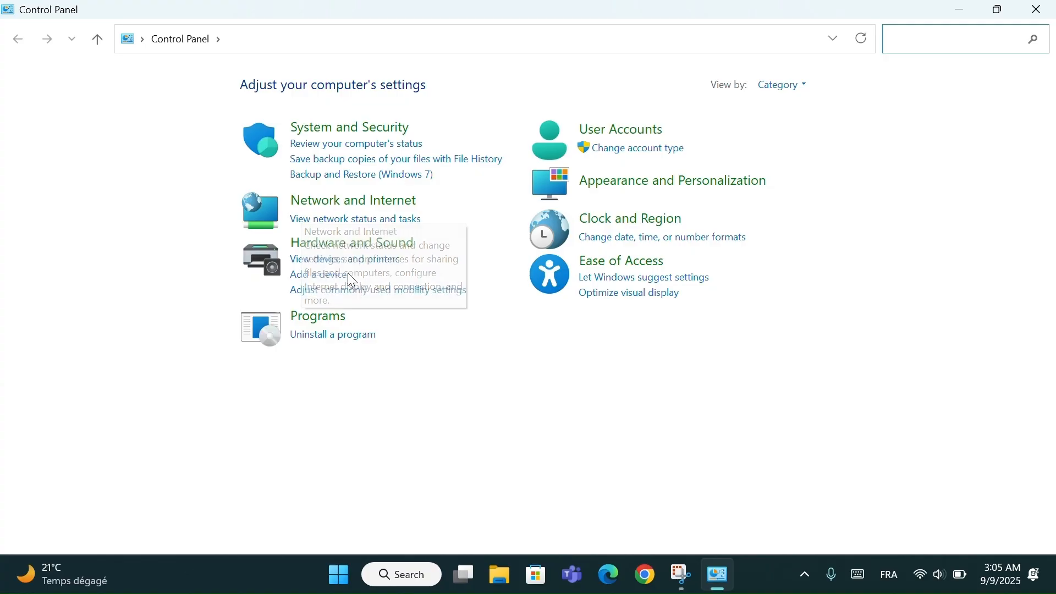
{"action": "left_click", "coordinate": [342, 254]}
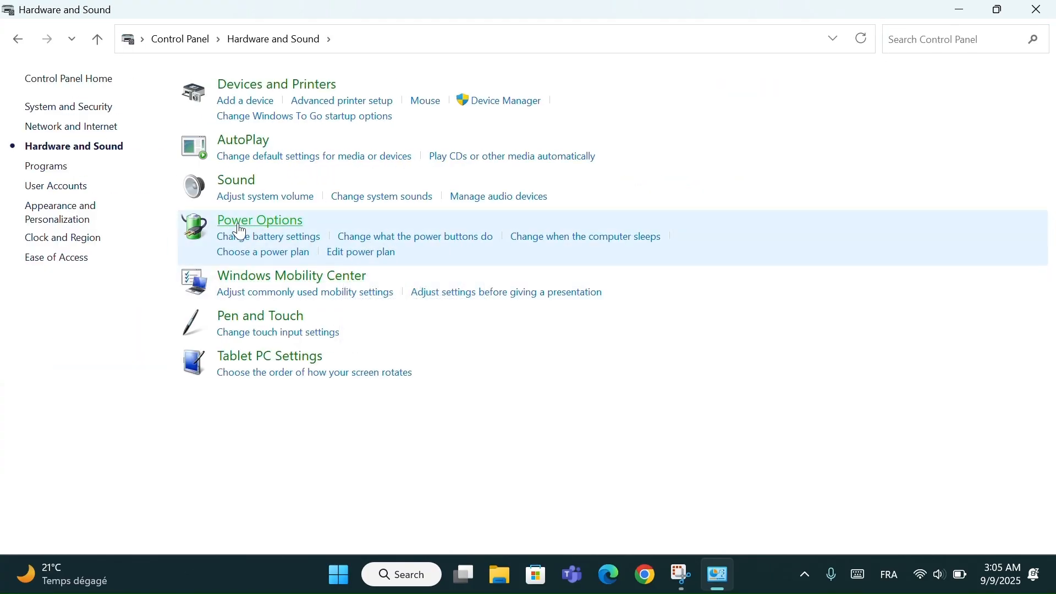
{"action": "left_click", "coordinate": [240, 230]}
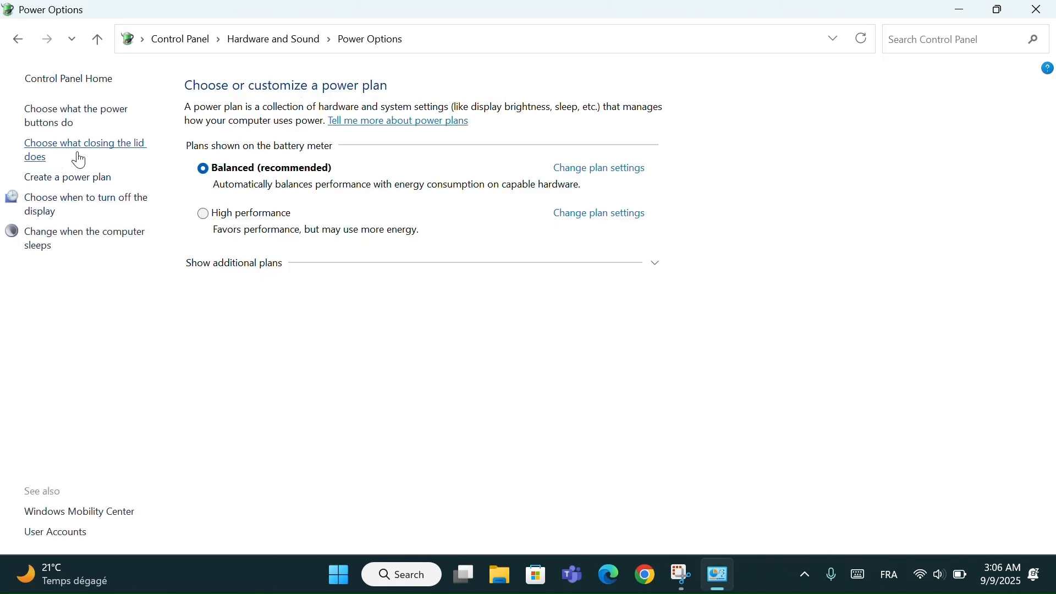
{"action": "left_click", "coordinate": [52, 151]}
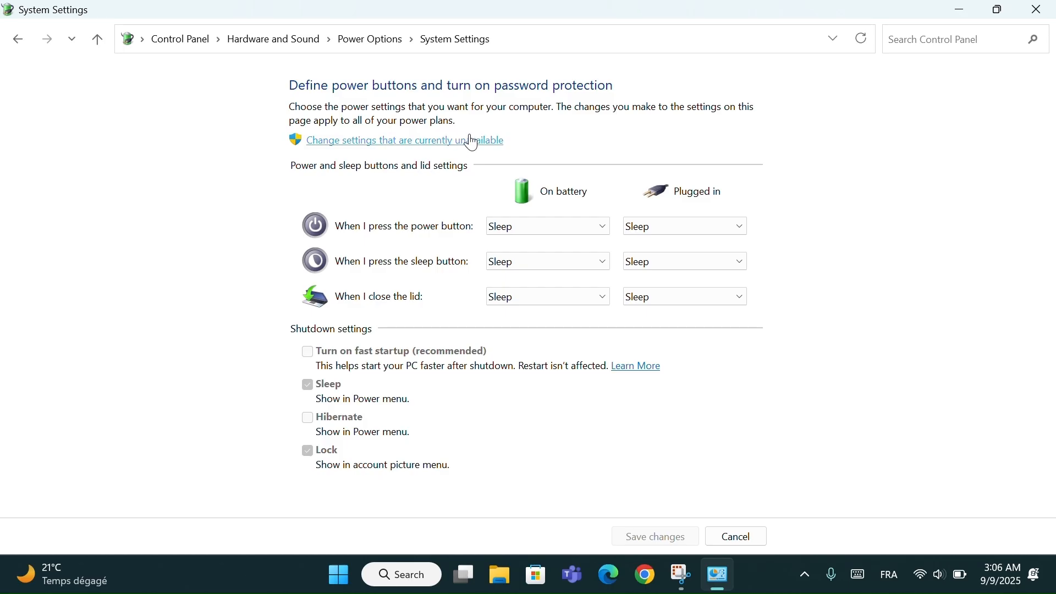
- Unlock the currently unavailable shutdown settings, turn on fast startup, and save the changes before closing Control Panel
{"action": "left_click", "coordinate": [396, 140]}
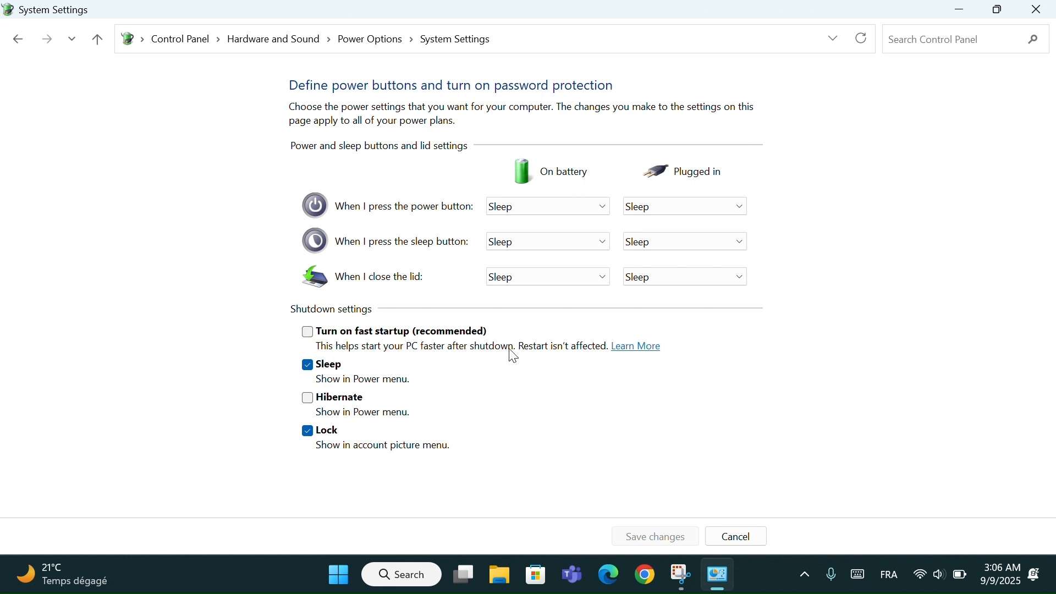
{"action": "left_click", "coordinate": [308, 333]}
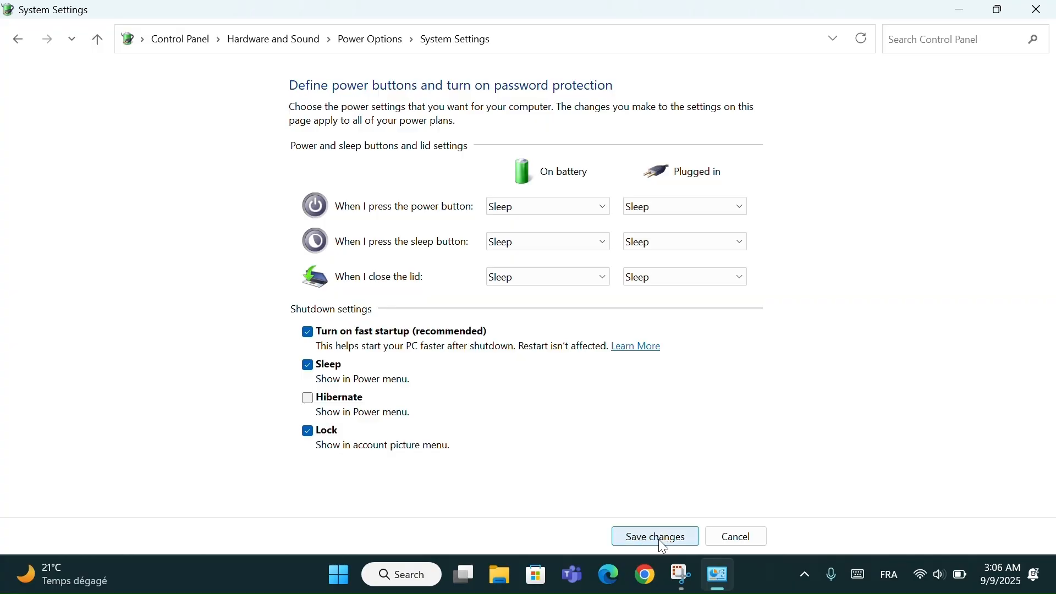
{"action": "left_click", "coordinate": [659, 539]}
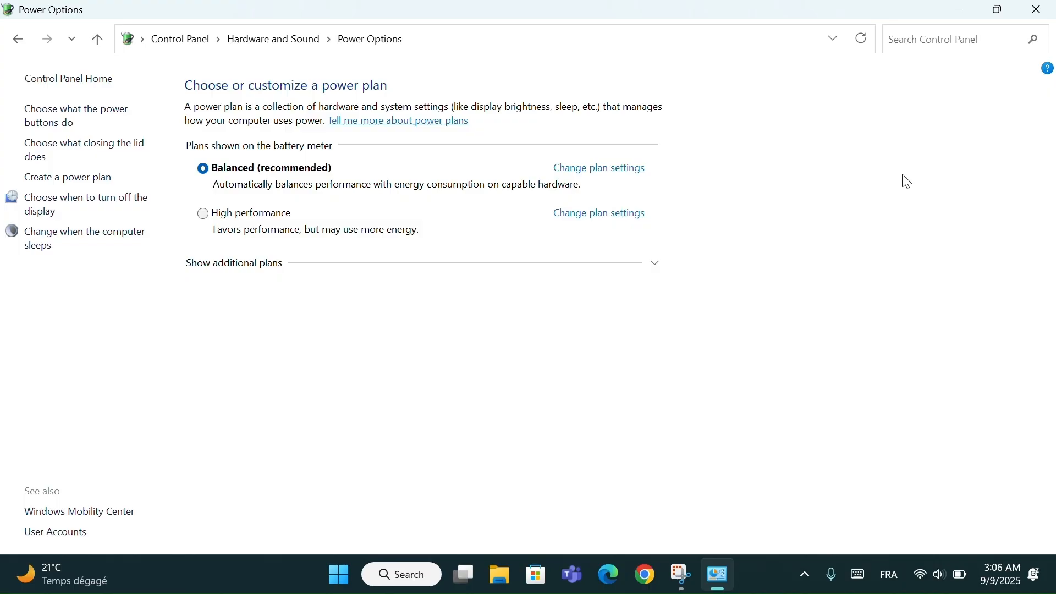
{"action": "left_click", "coordinate": [1041, 9]}
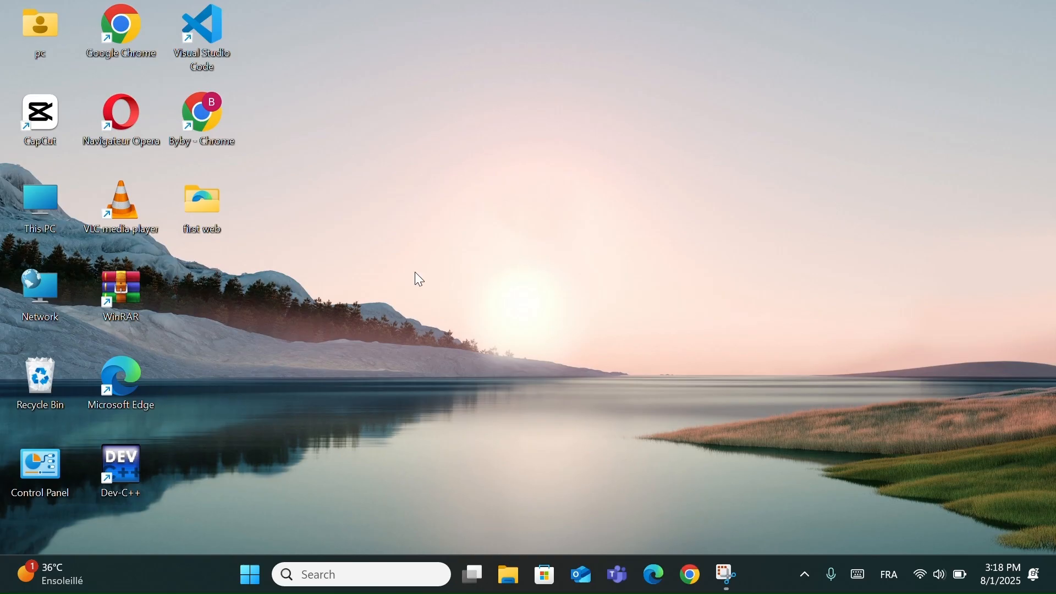
- Open This PC from the desktop and bring up its Folder Options
{"action": "left_click", "coordinate": [60, 204]}
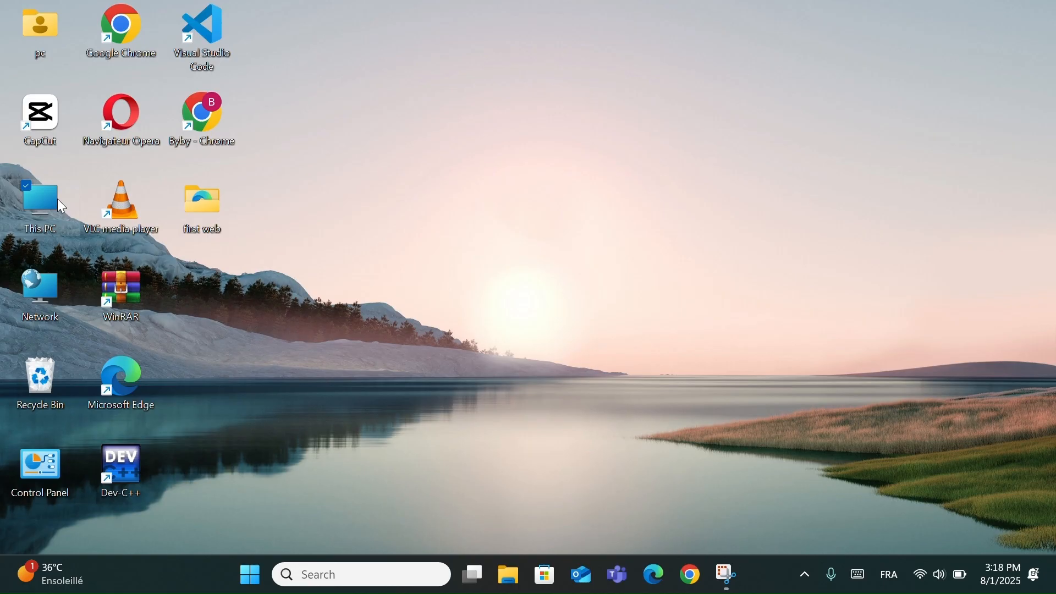
{"action": "double_click", "coordinate": [60, 203]}
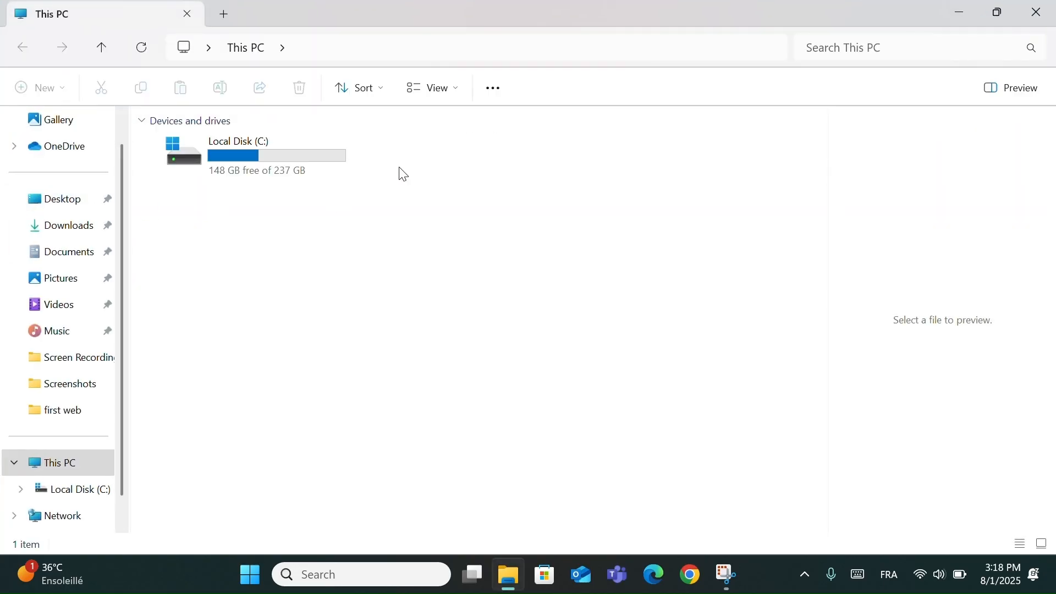
{"action": "left_click", "coordinate": [497, 92]}
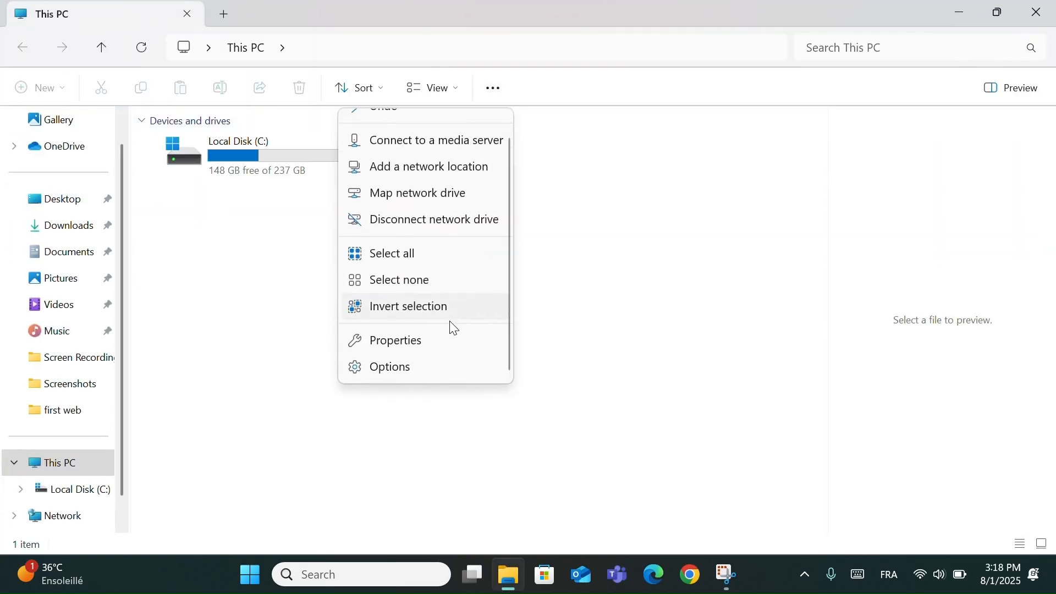
{"action": "left_click", "coordinate": [413, 369]}
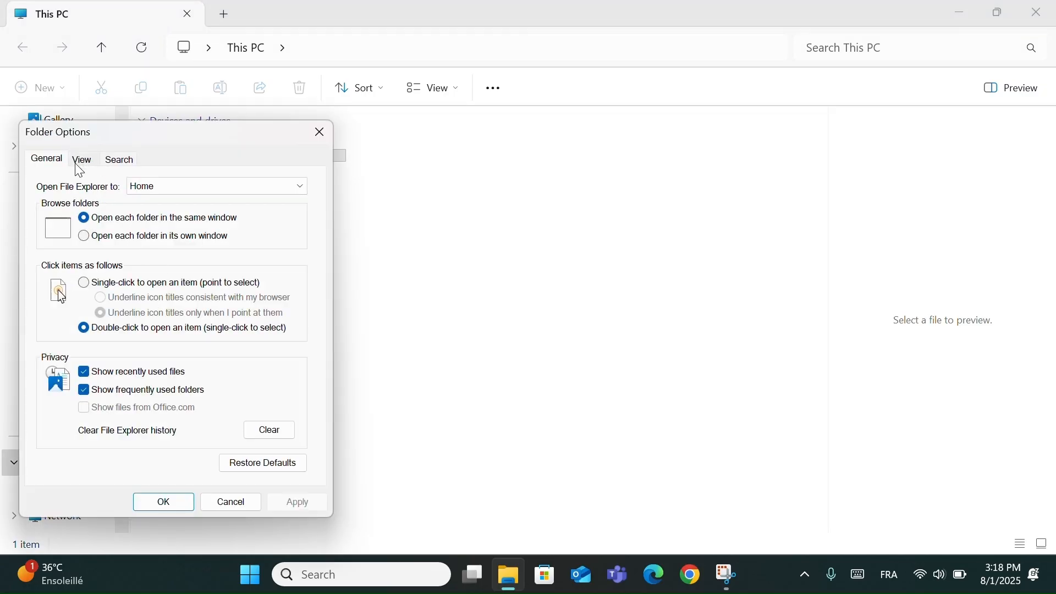
- Set the advanced view settings to show hidden files, folders, and drives, apply the change, and close the This PC window
{"action": "left_click", "coordinate": [83, 165]}
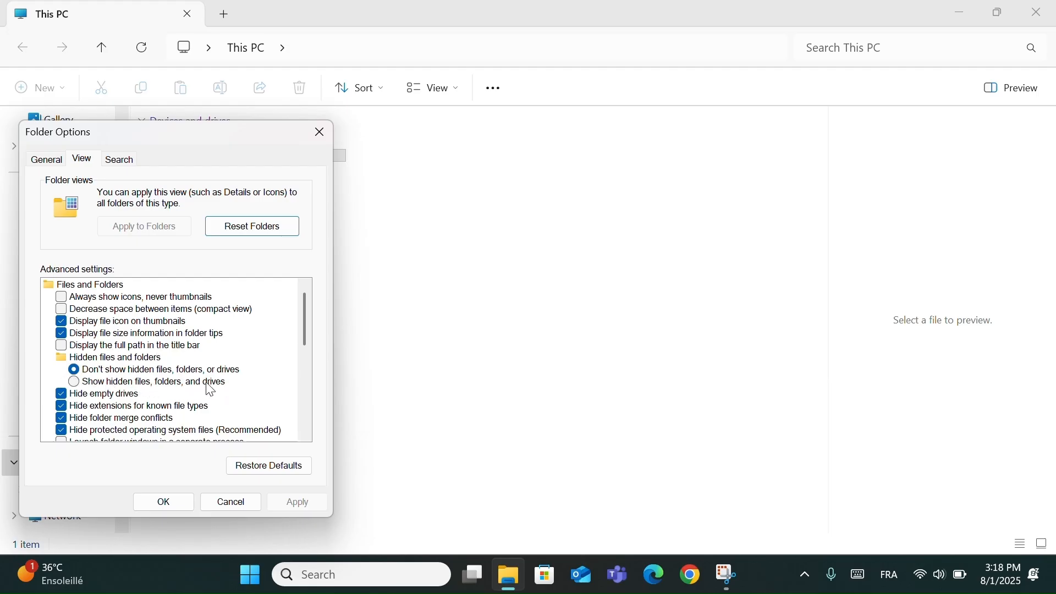
{"action": "left_click", "coordinate": [73, 383]}
{"action": "left_click", "coordinate": [285, 504]}
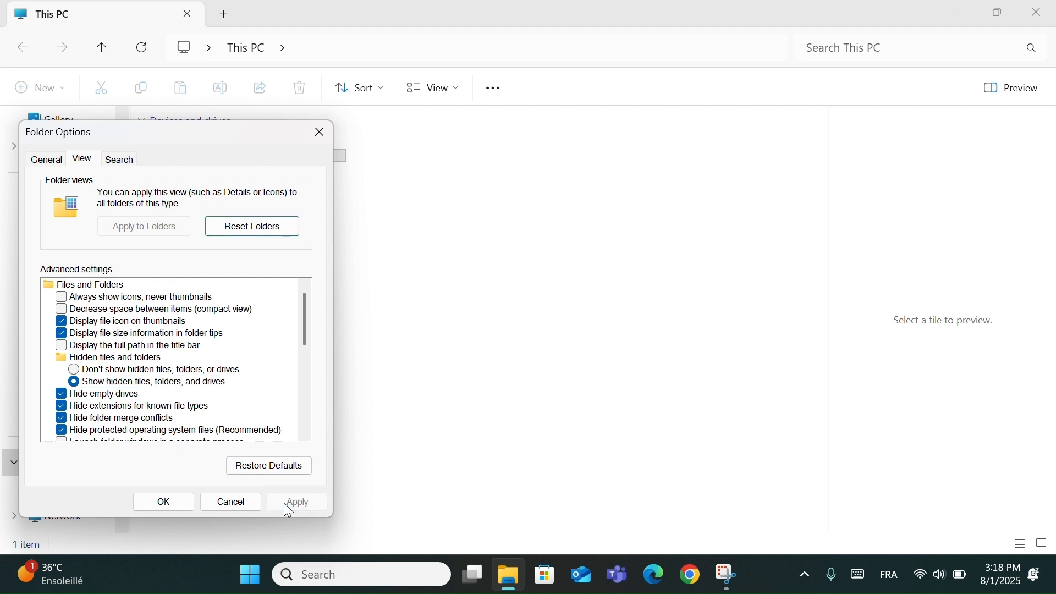
{"action": "left_click", "coordinate": [180, 504]}
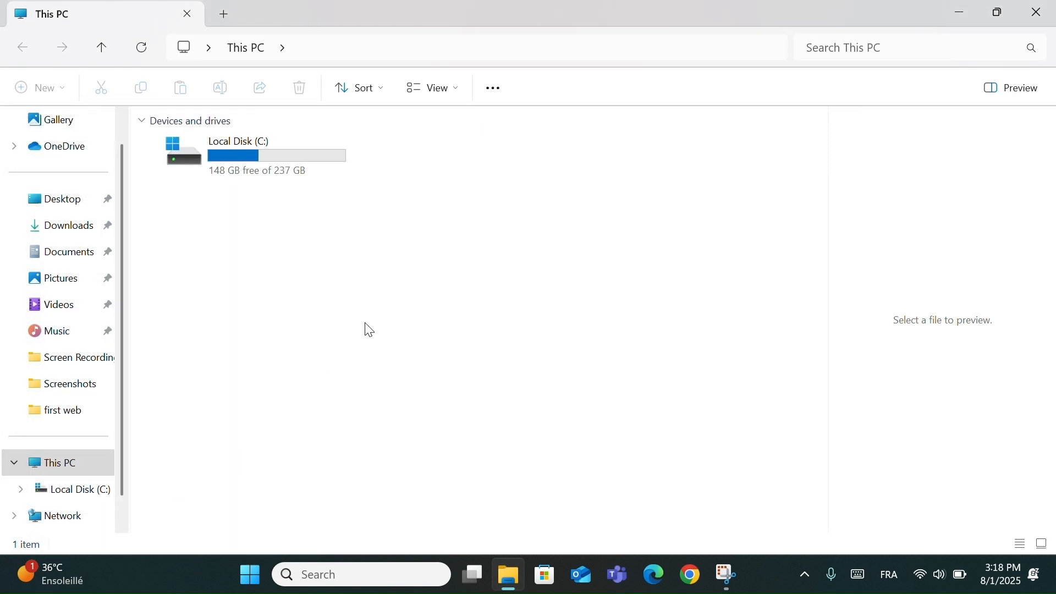
{"action": "left_click", "coordinate": [1038, 10]}
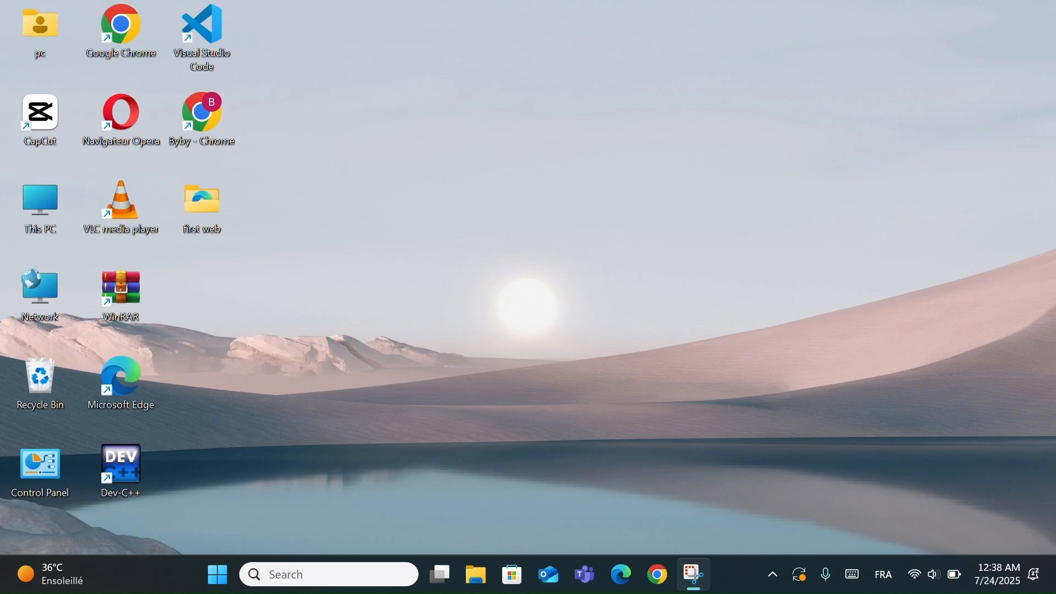
- Open Task Manager and show its list of startup apps
{"action": "right_click", "coordinate": [730, 570]}
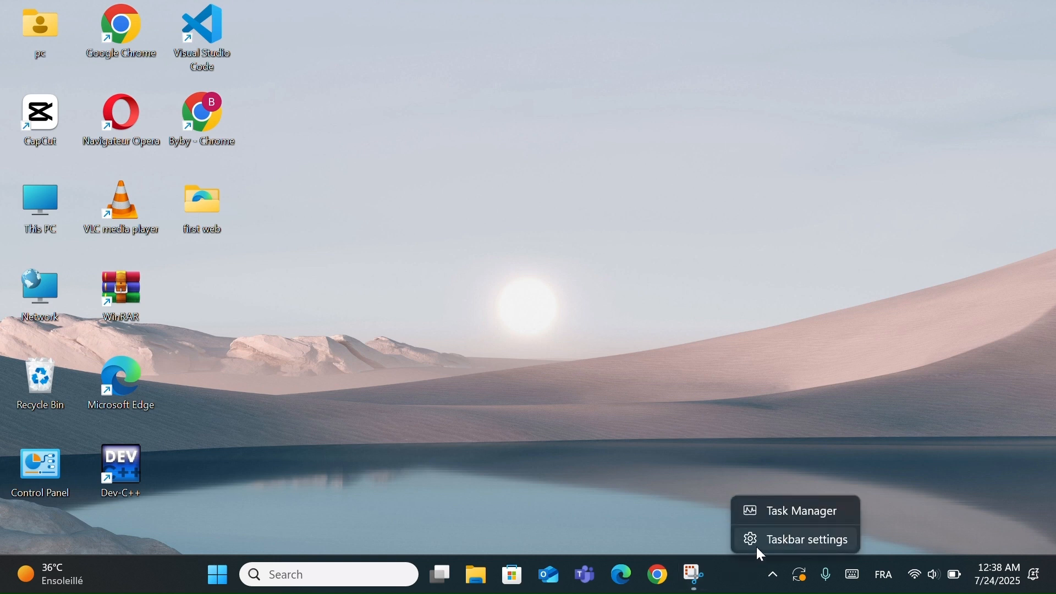
{"action": "left_click", "coordinate": [775, 516]}
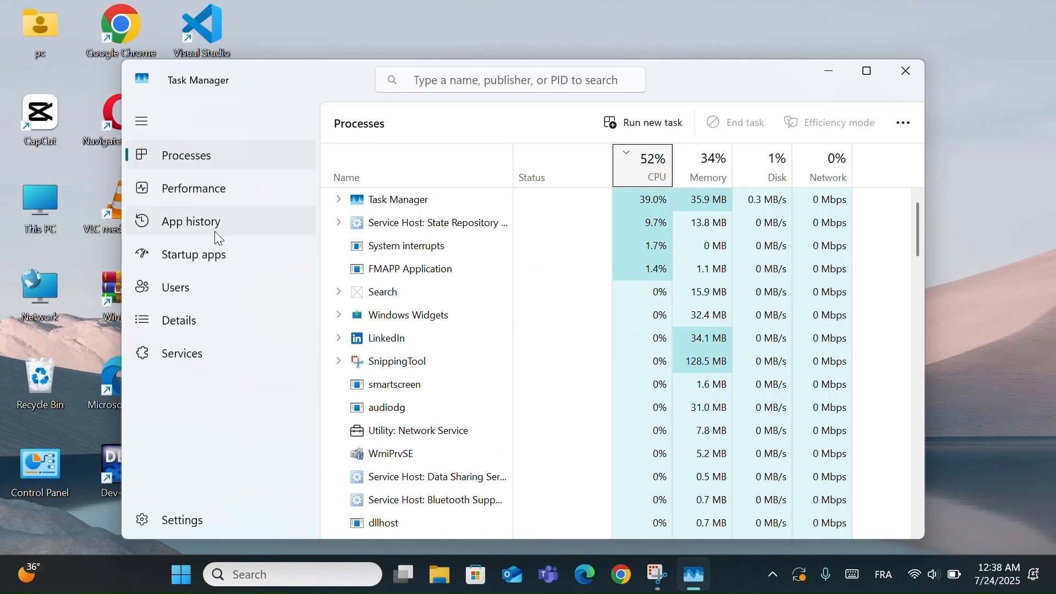
{"action": "left_click", "coordinate": [189, 257]}
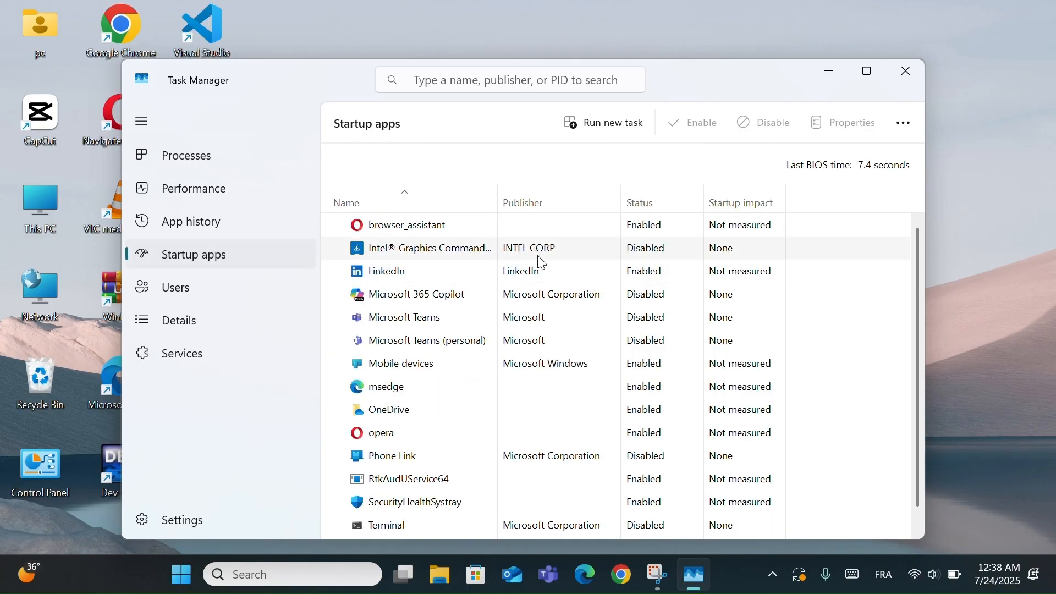
- Disable the Mobile devices startup app and enable it again
{"action": "left_click", "coordinate": [533, 364]}
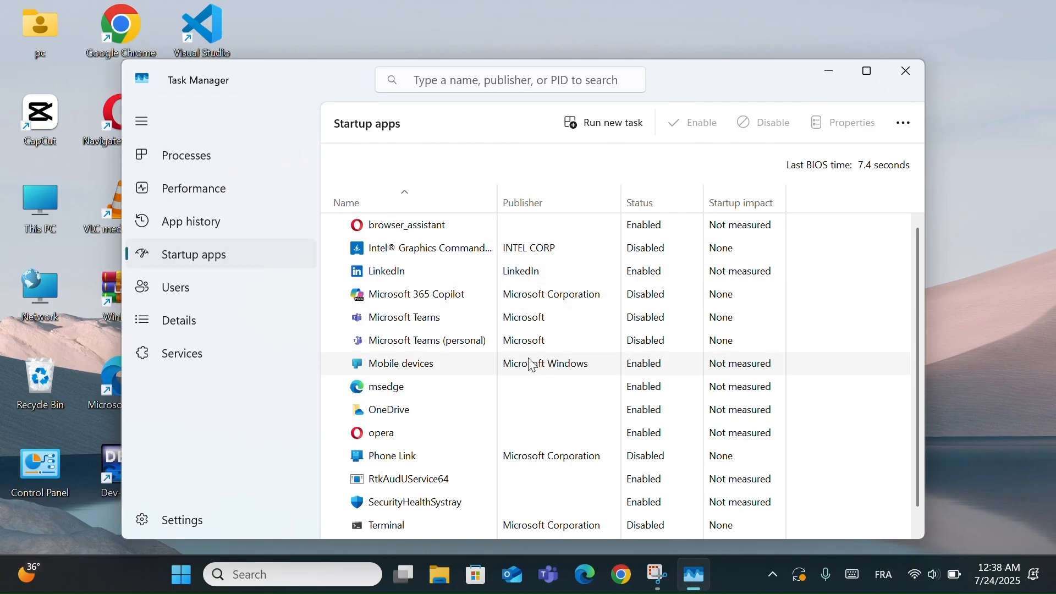
{"action": "left_click", "coordinate": [758, 125]}
{"action": "left_click", "coordinate": [697, 123]}
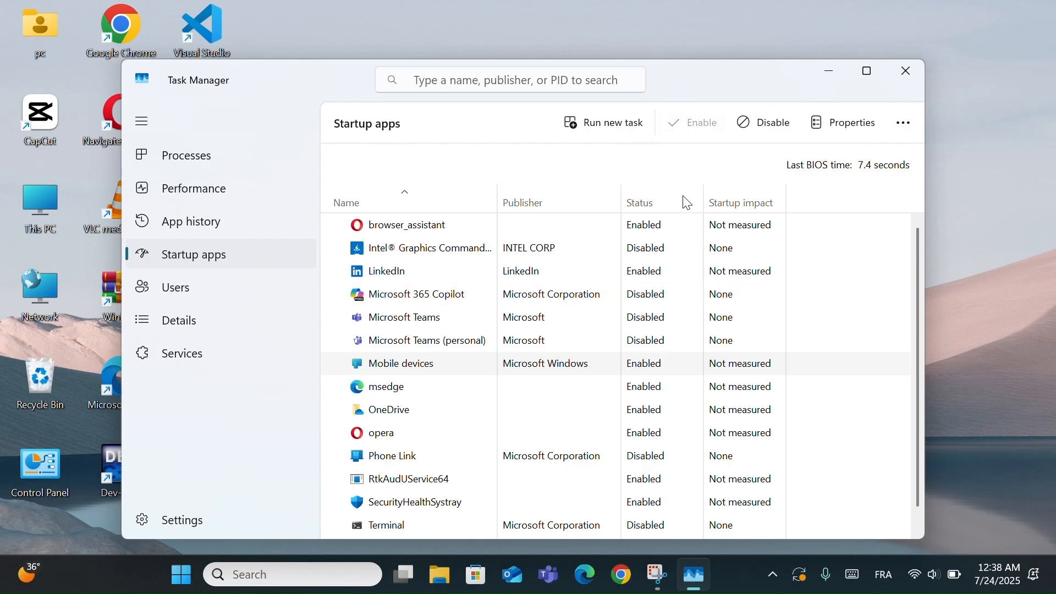
- Disable opera in the list of startup apps
{"action": "left_click", "coordinate": [609, 437]}
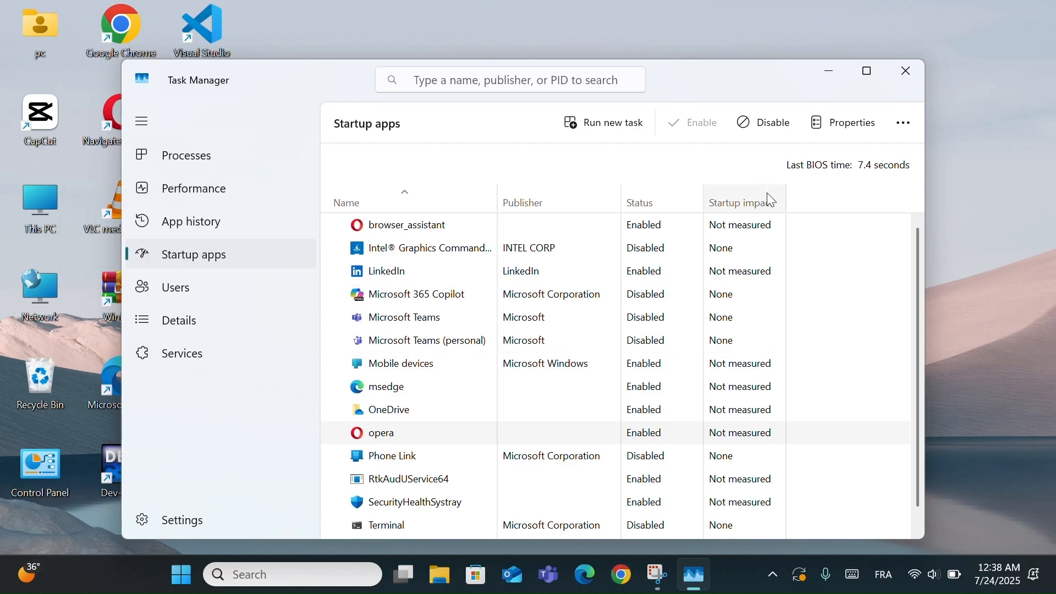
{"action": "left_click", "coordinate": [764, 137]}
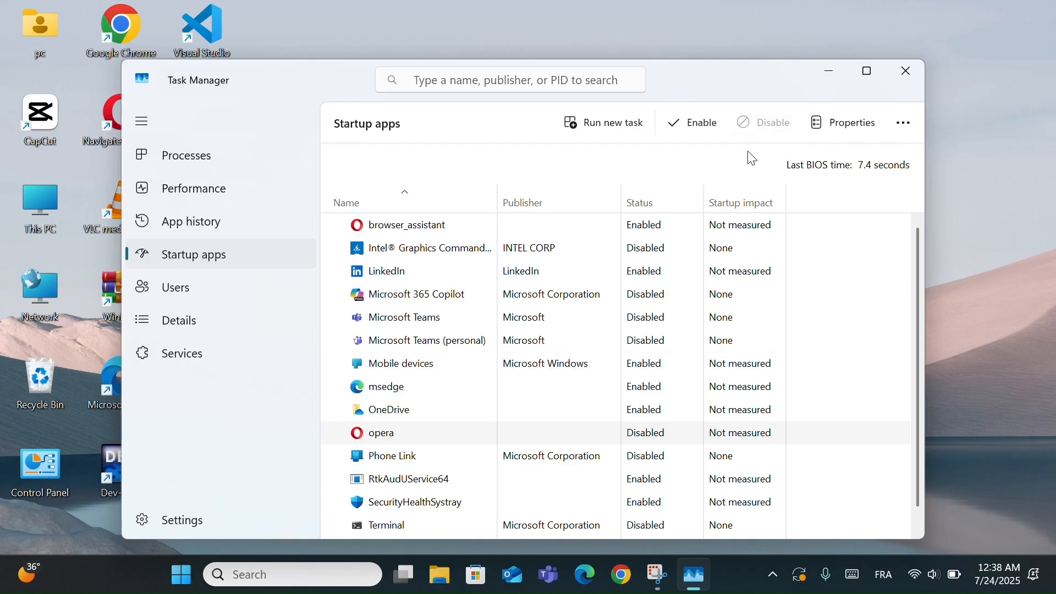
- Disable the SecurityHealthSystray startup app and enable it again
{"action": "scroll", "coordinate": [551, 446], "scroll_direction": "down", "scroll_amount": 1}
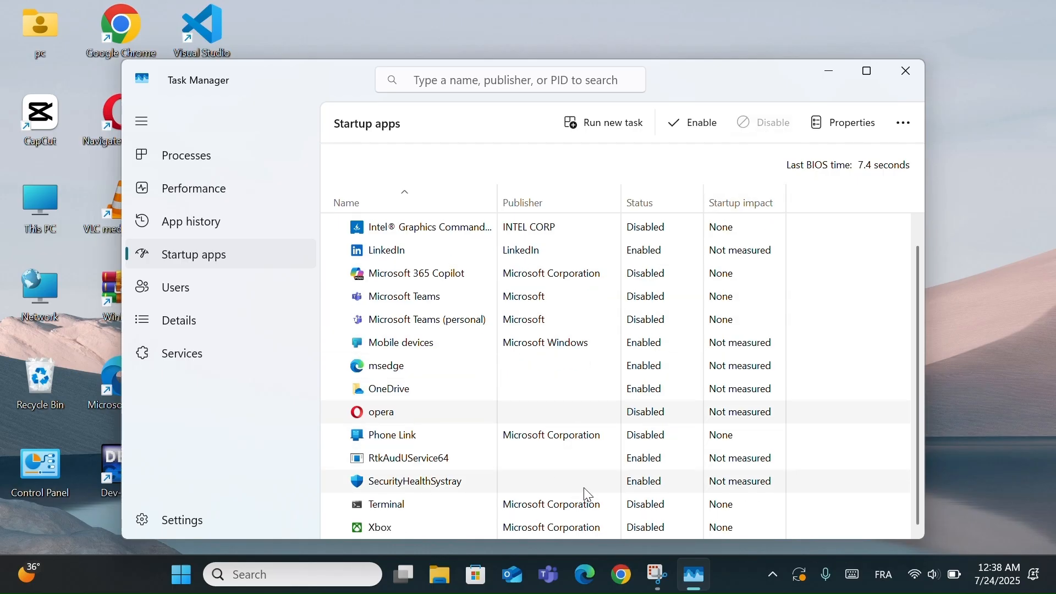
{"action": "left_click", "coordinate": [598, 487]}
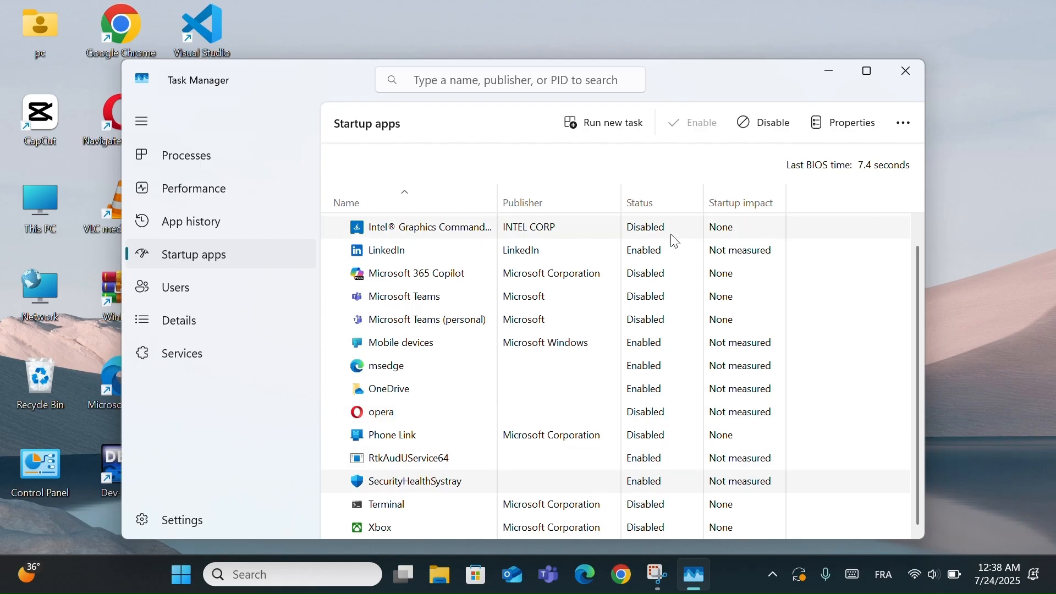
{"action": "left_click", "coordinate": [754, 134]}
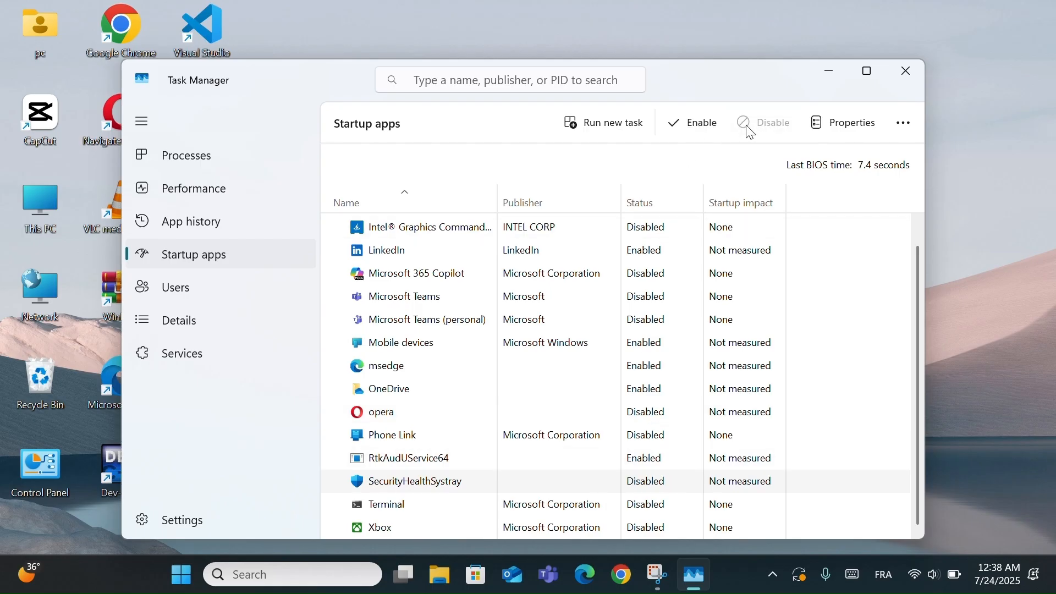
{"action": "left_click", "coordinate": [688, 126]}
- Close the Task Manager window
{"action": "left_click_drag", "start_coordinate": [695, 68], "coordinate": [723, 55]}
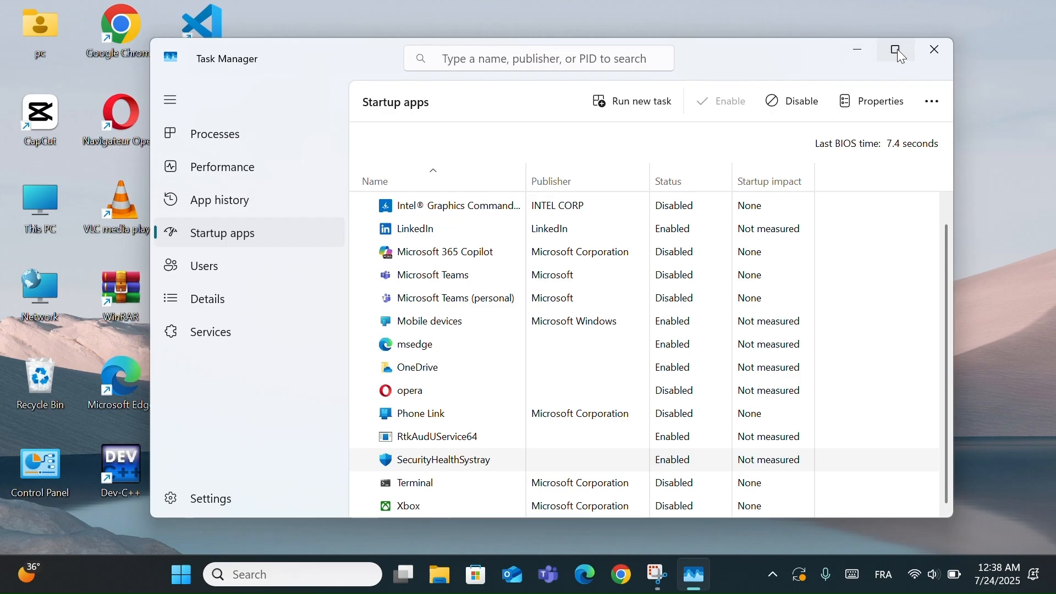
{"action": "left_click", "coordinate": [936, 57]}
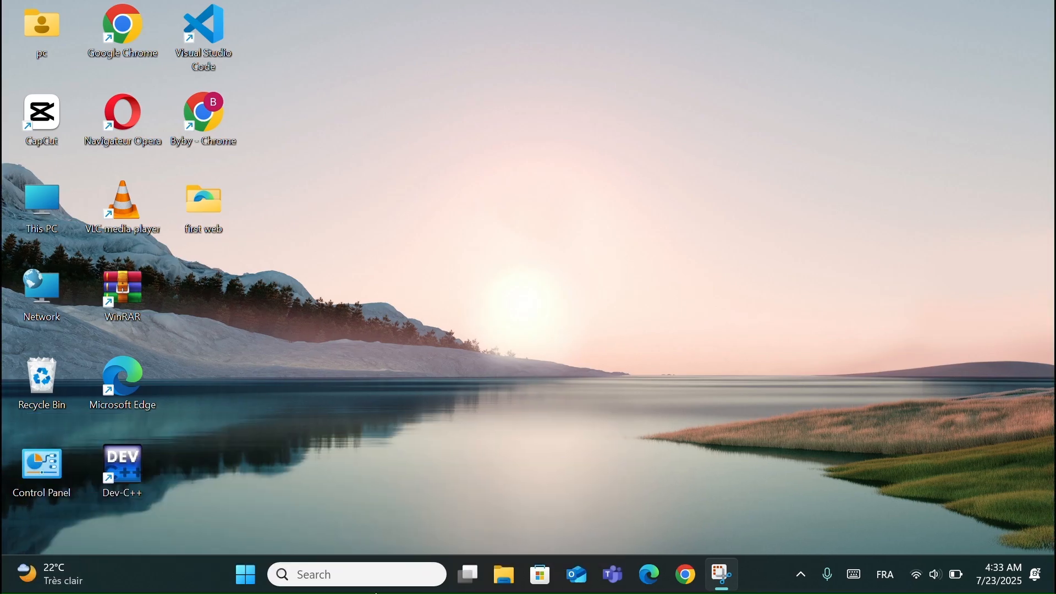
- Search Windows for sysdm.cpl, open it, and bring up the Performance settings from System Properties
{"action": "left_click", "coordinate": [379, 584]}
{"action": "type", "text": "sys"}
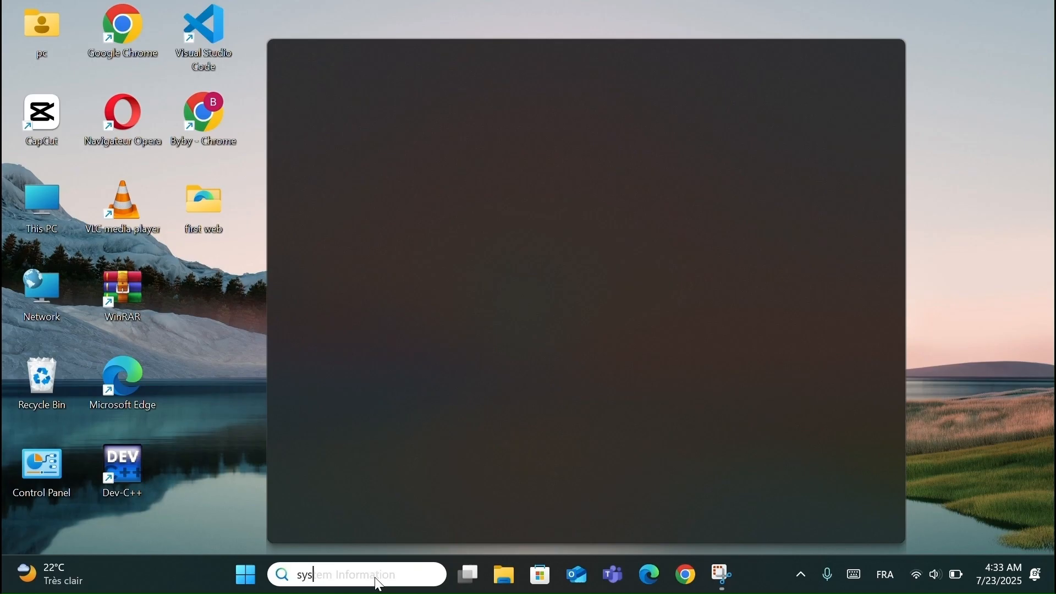
{"action": "type", "text": "dm."}
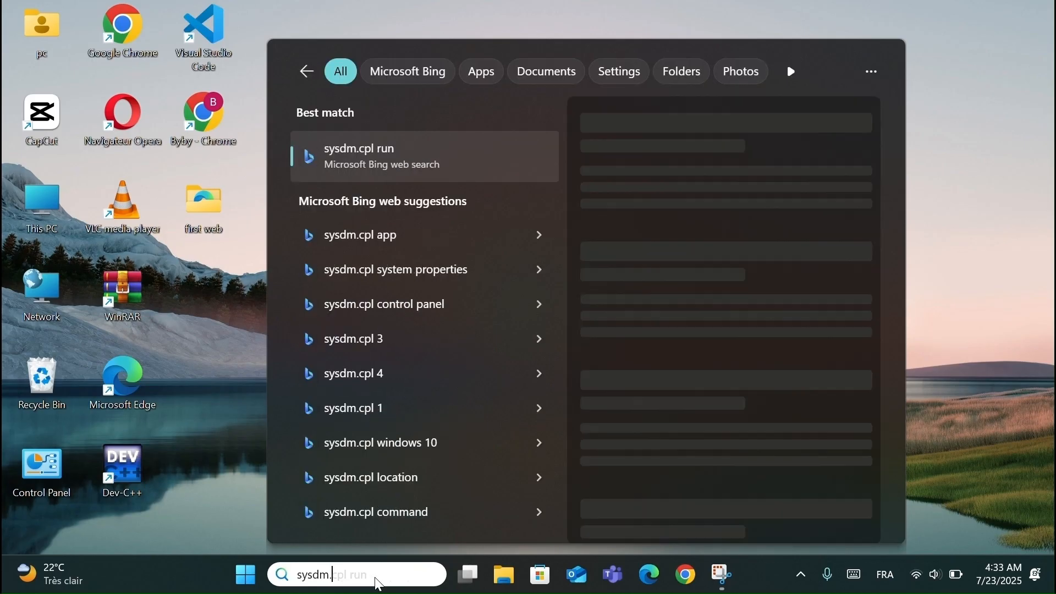
{"action": "type", "text": "cpl"}
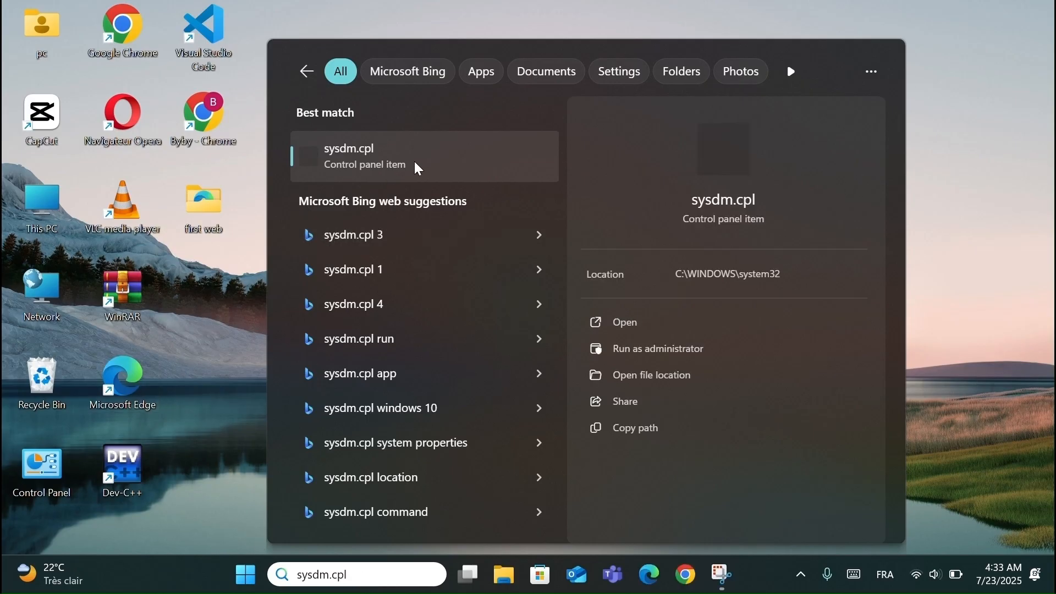
{"action": "left_click", "coordinate": [394, 165]}
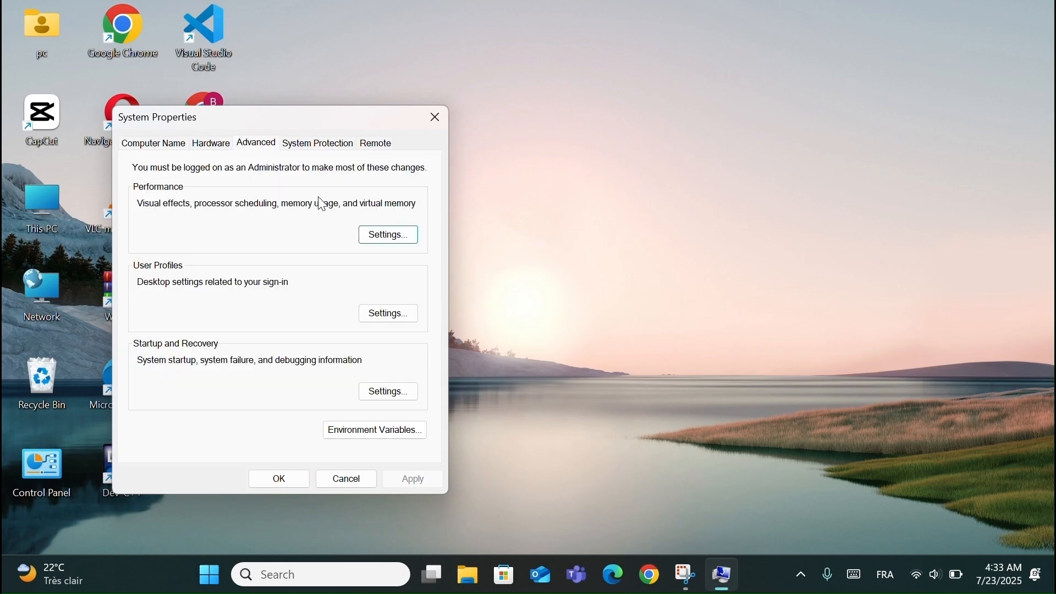
{"action": "left_click", "coordinate": [399, 241]}
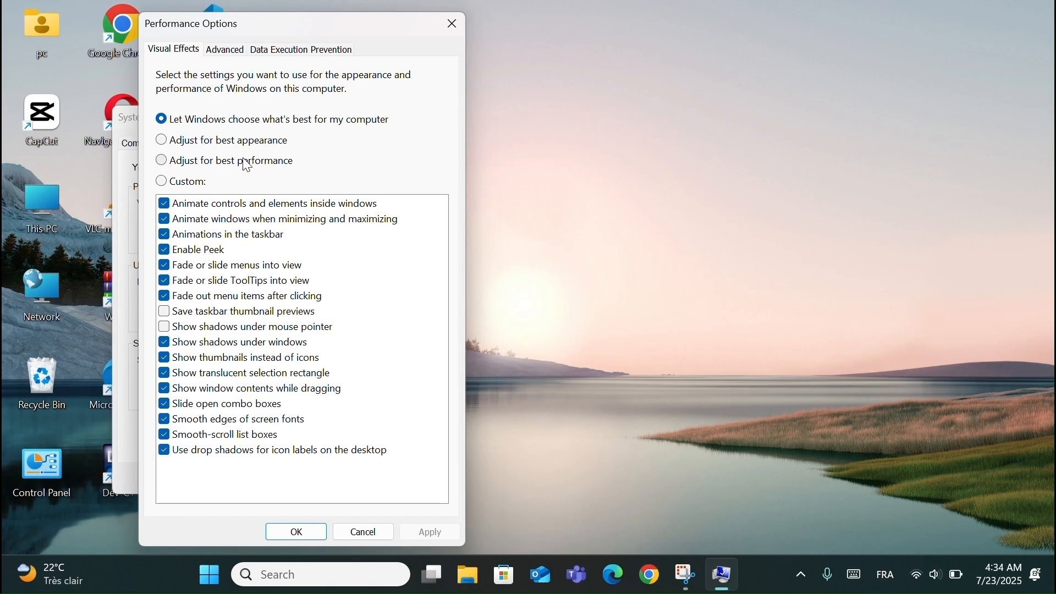
- Adjust the visual effects for best performance, apply the change, and close the Performance Options and System Properties windows
{"action": "left_click", "coordinate": [162, 161]}
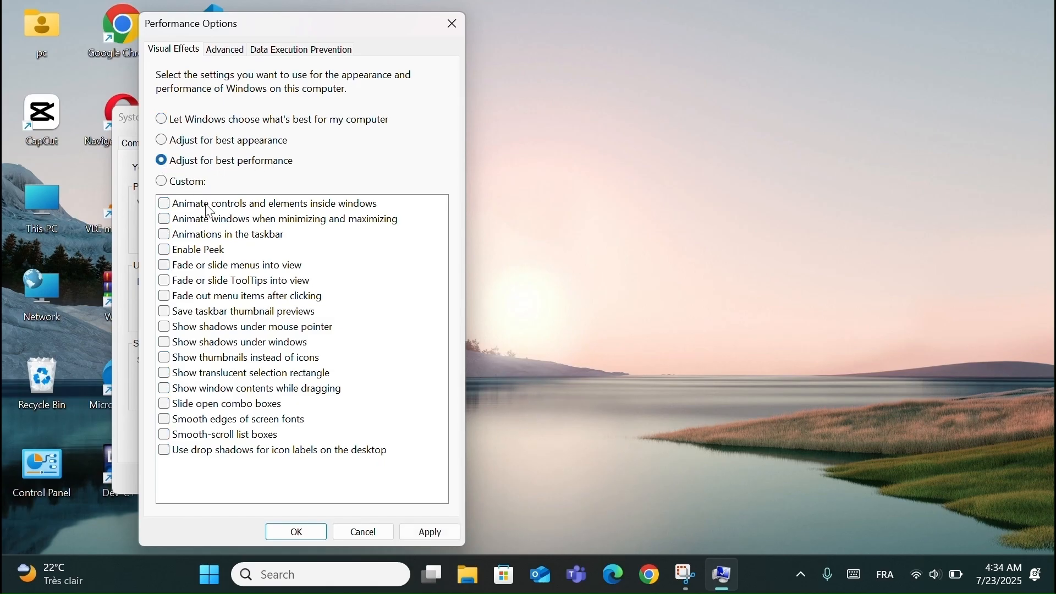
{"action": "left_click", "coordinate": [431, 533]}
{"action": "left_click", "coordinate": [431, 533]}
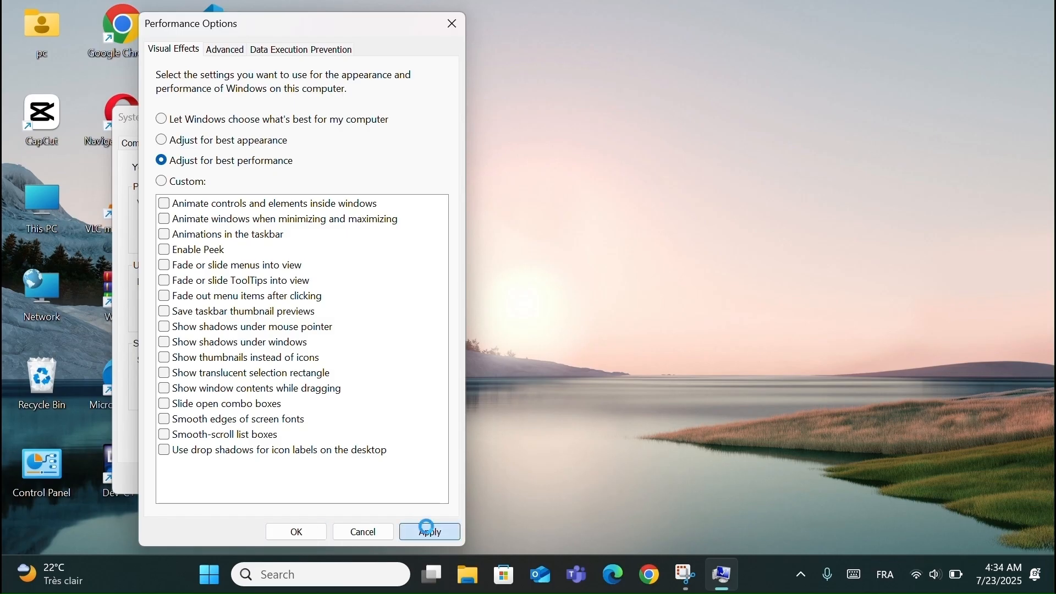
{"action": "left_click", "coordinate": [312, 531]}
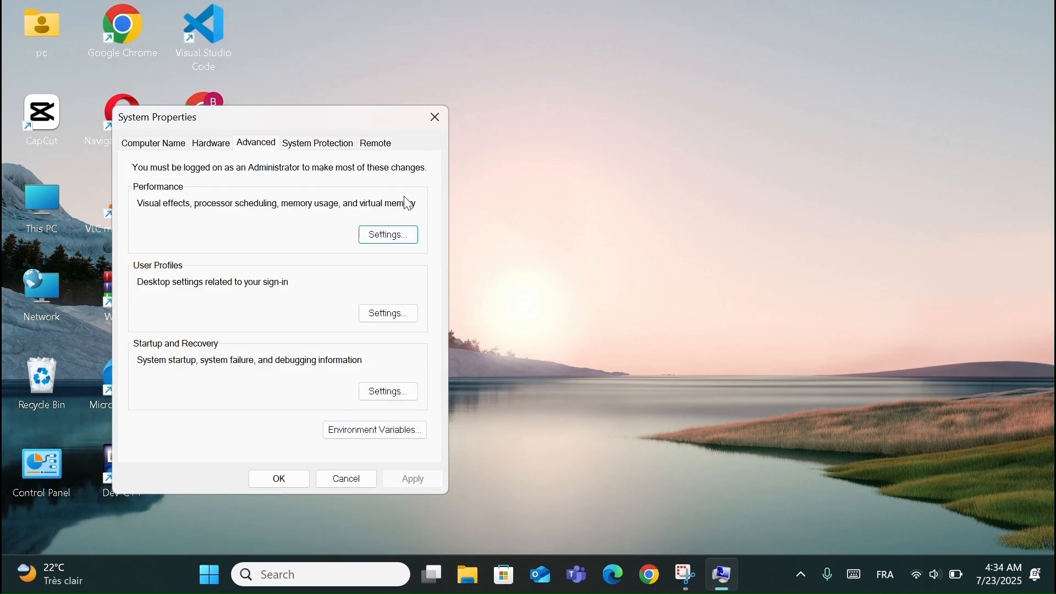
{"action": "left_click", "coordinate": [436, 118]}
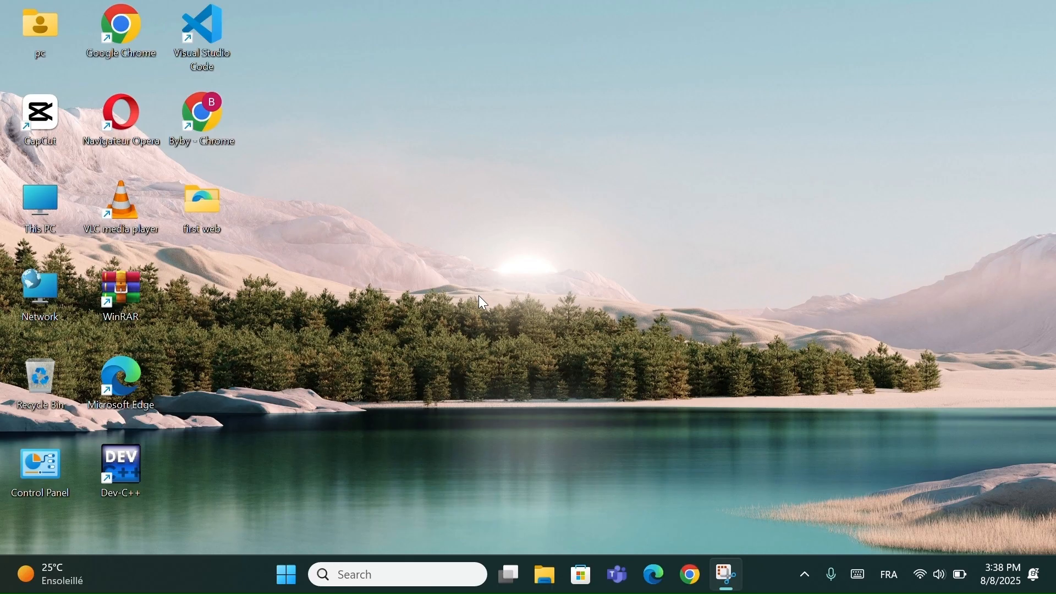
- Turn off transparency effects and animation effects in the Accessibility visual effects settings, and close Settings
{"action": "key", "text": "super+i"}
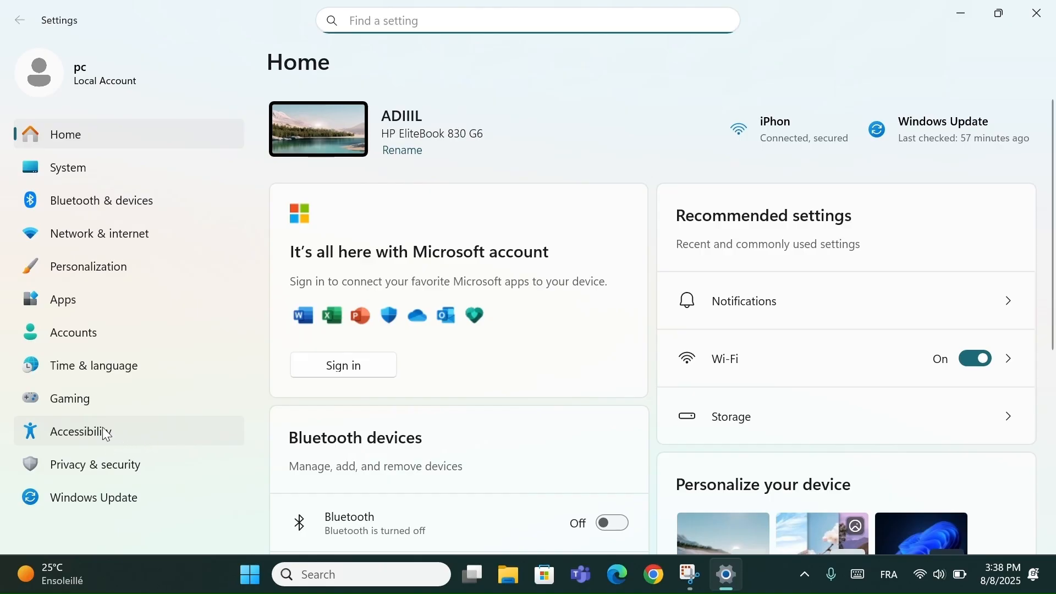
{"action": "left_click", "coordinate": [106, 434]}
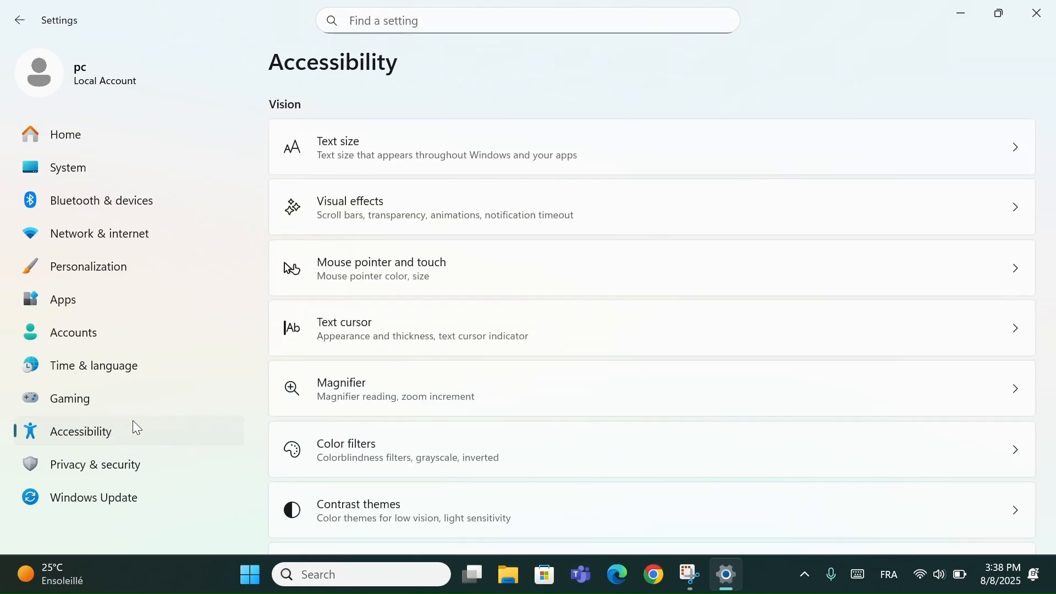
{"action": "left_click", "coordinate": [430, 217]}
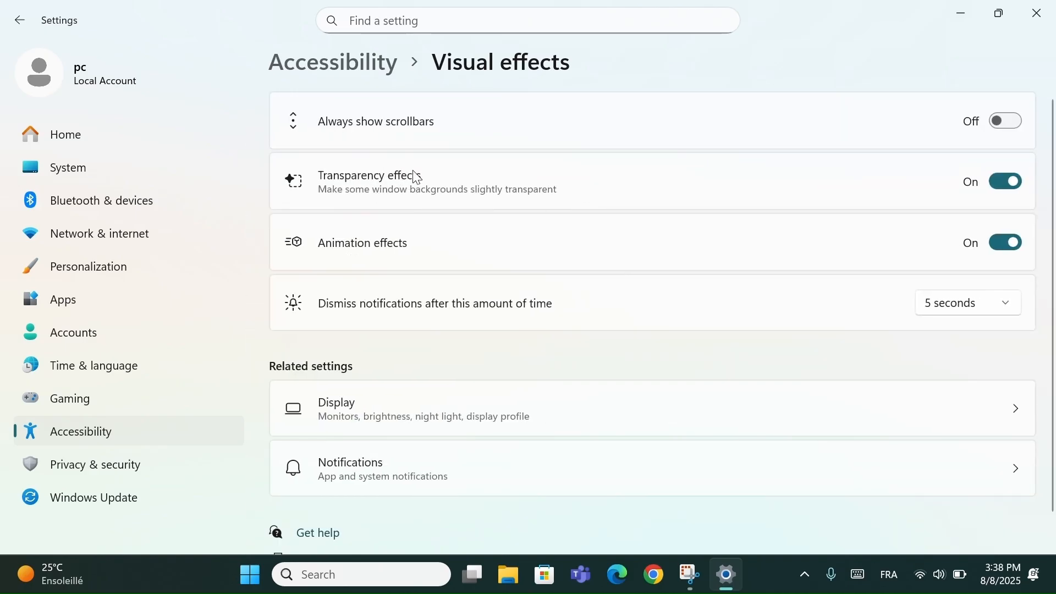
{"action": "left_click", "coordinate": [1007, 182]}
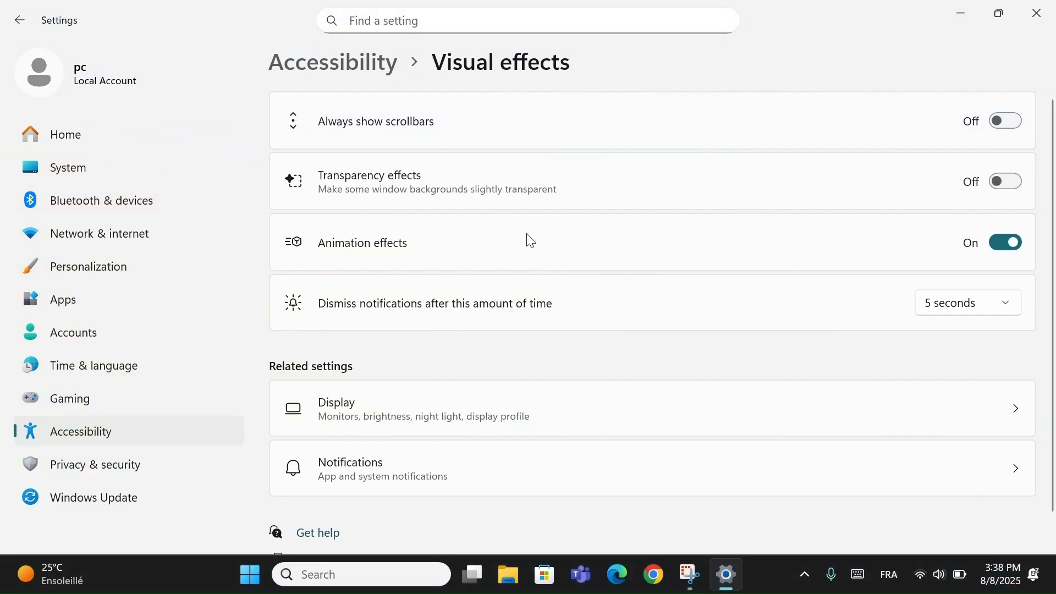
{"action": "left_click", "coordinate": [1016, 253]}
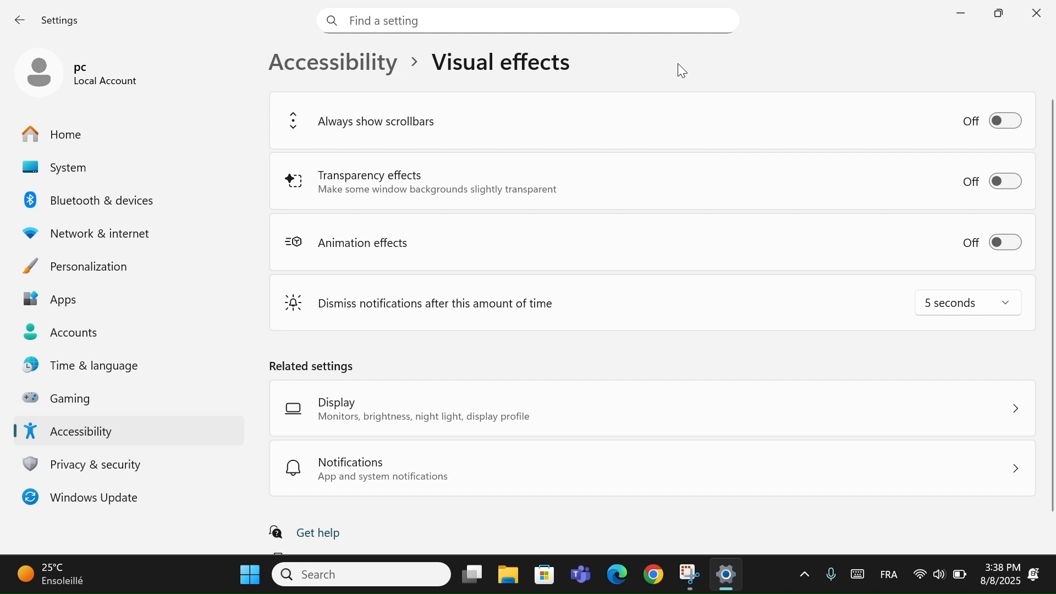
{"action": "left_click", "coordinate": [1040, 12]}
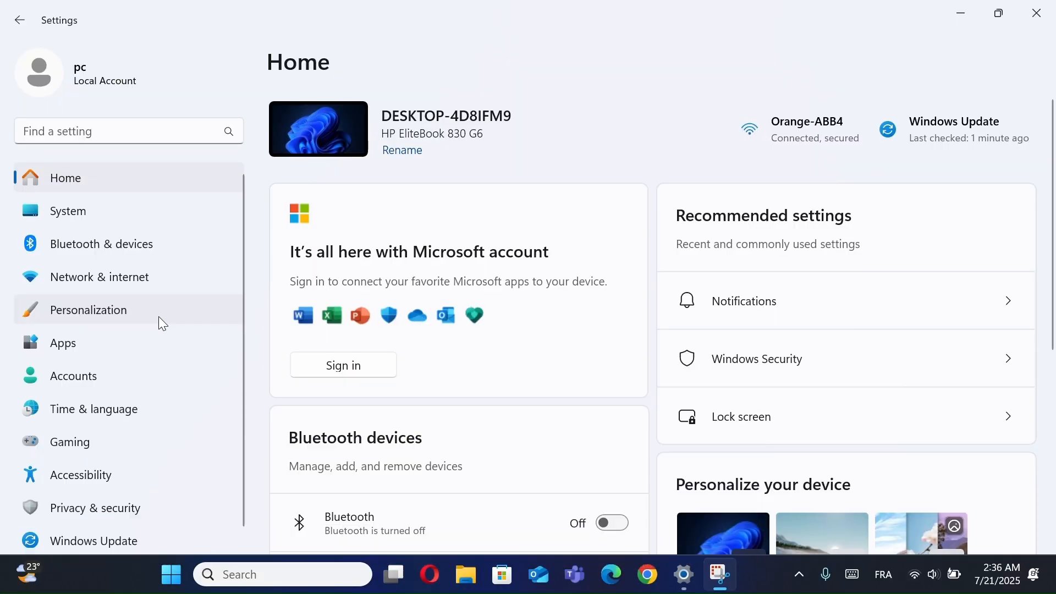
- Try Slideshow, Solid color and Windows spotlight as the desktop background type in the Personalization settings
{"action": "left_click", "coordinate": [162, 321]}
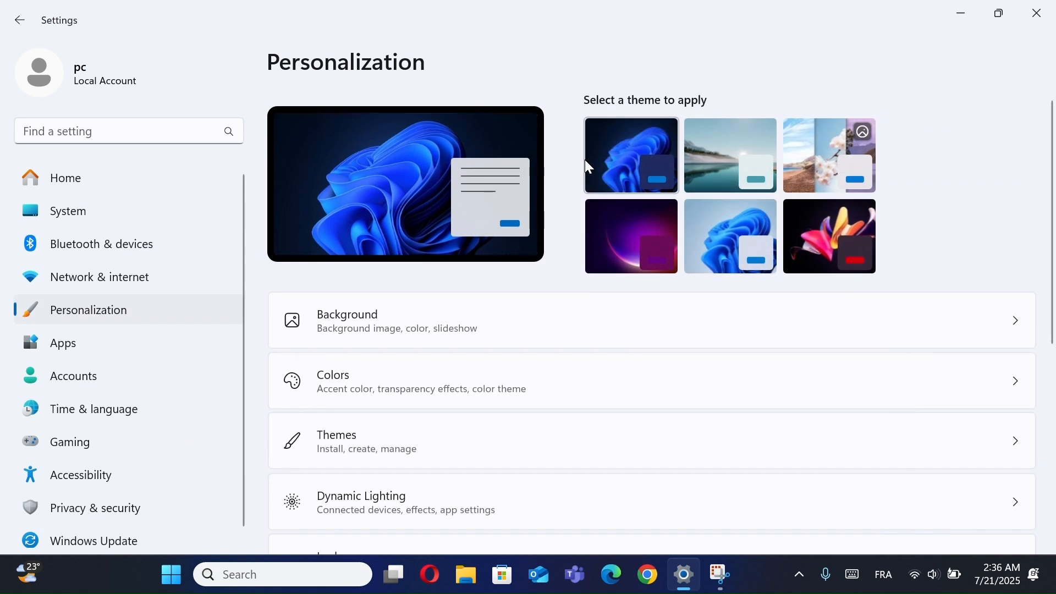
{"action": "left_click", "coordinate": [477, 315]}
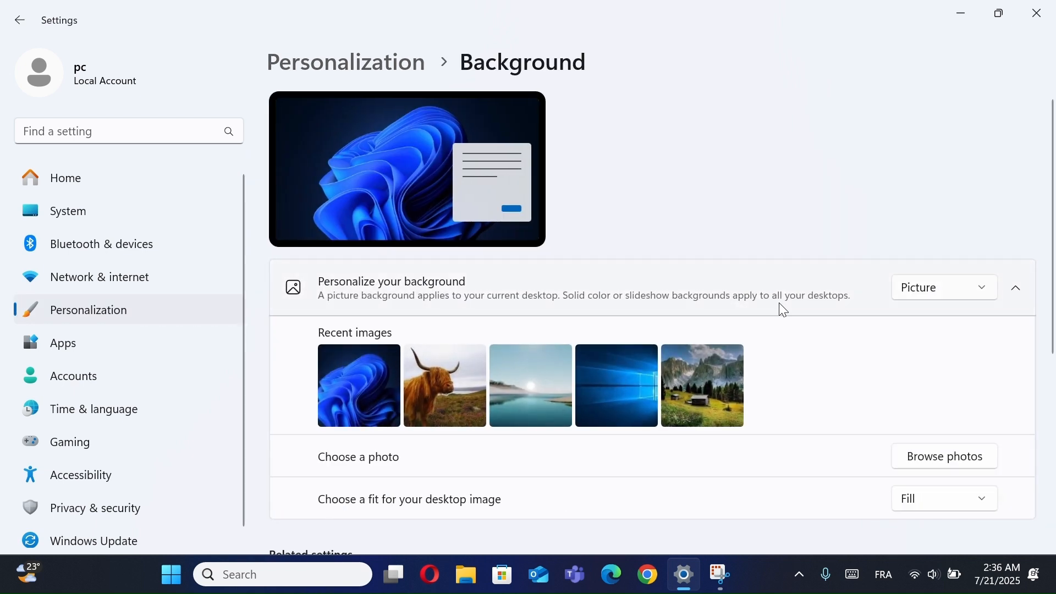
{"action": "left_click", "coordinate": [950, 300]}
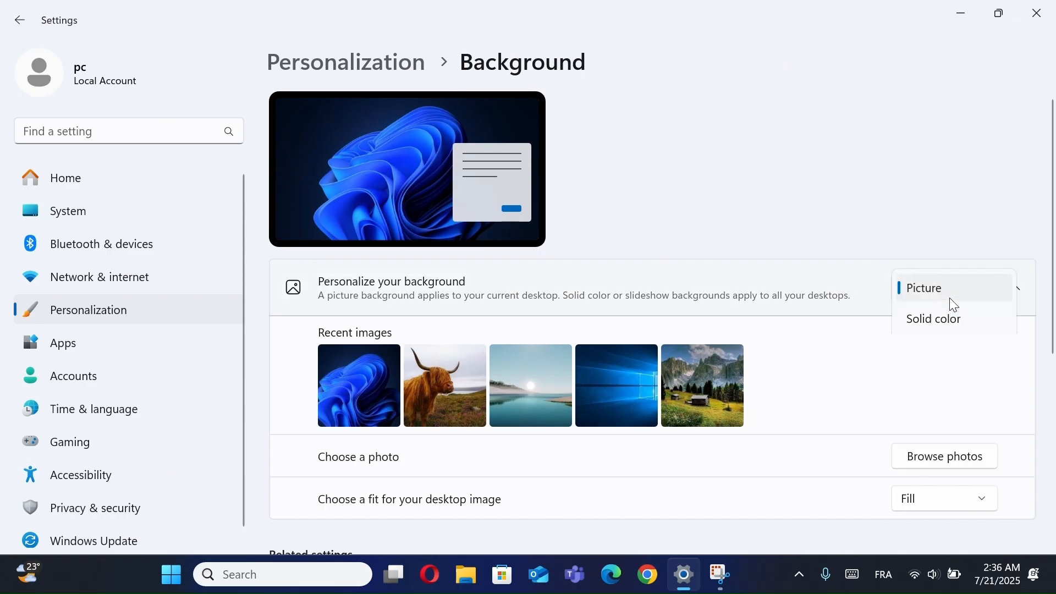
{"action": "left_click", "coordinate": [950, 355]}
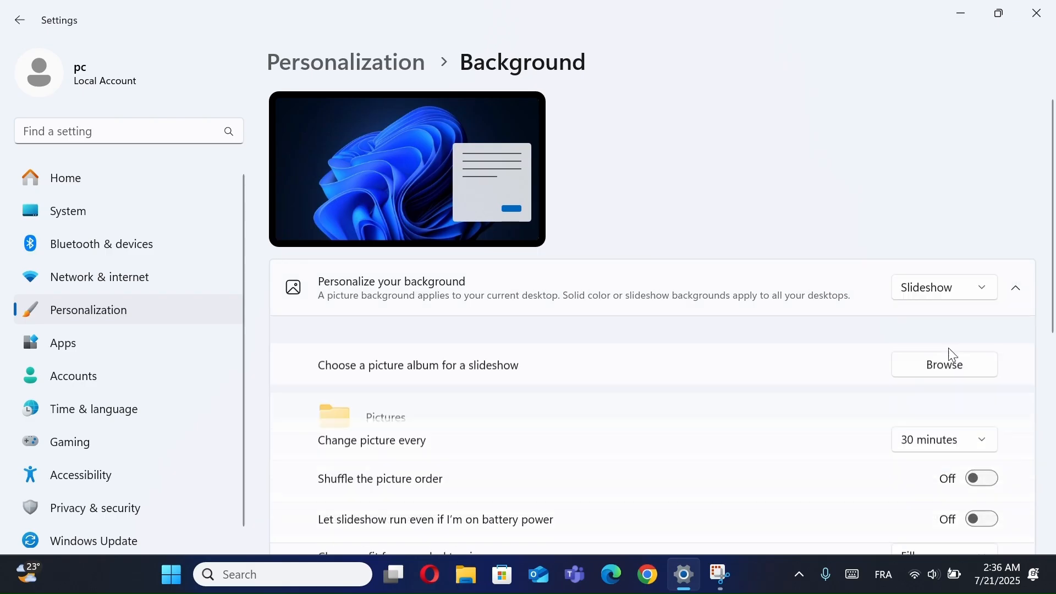
{"action": "left_click", "coordinate": [942, 290]}
{"action": "left_click", "coordinate": [952, 266]}
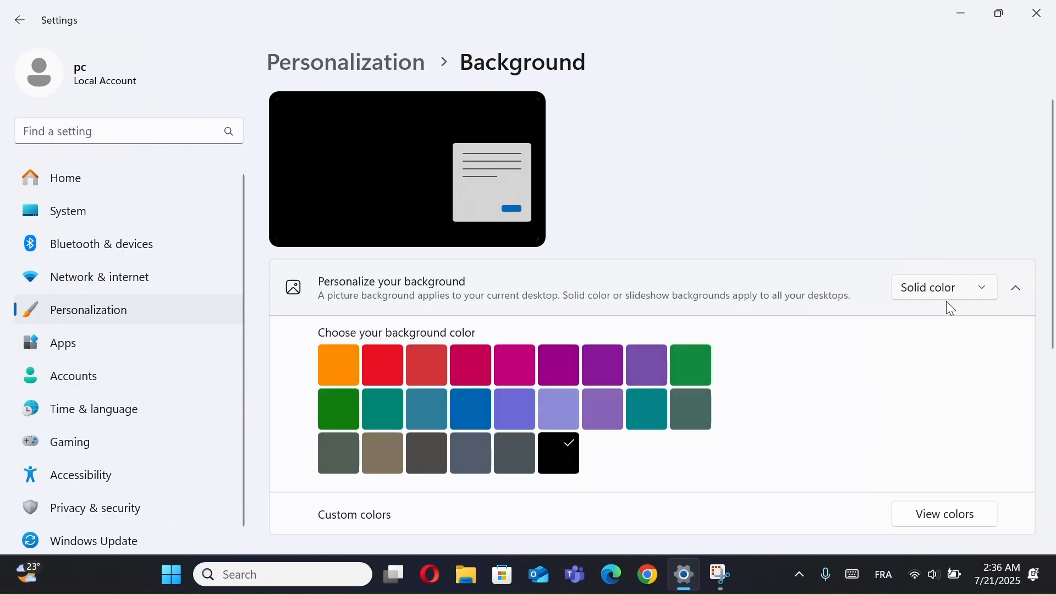
{"action": "left_click", "coordinate": [946, 288]}
{"action": "left_click", "coordinate": [954, 357]}
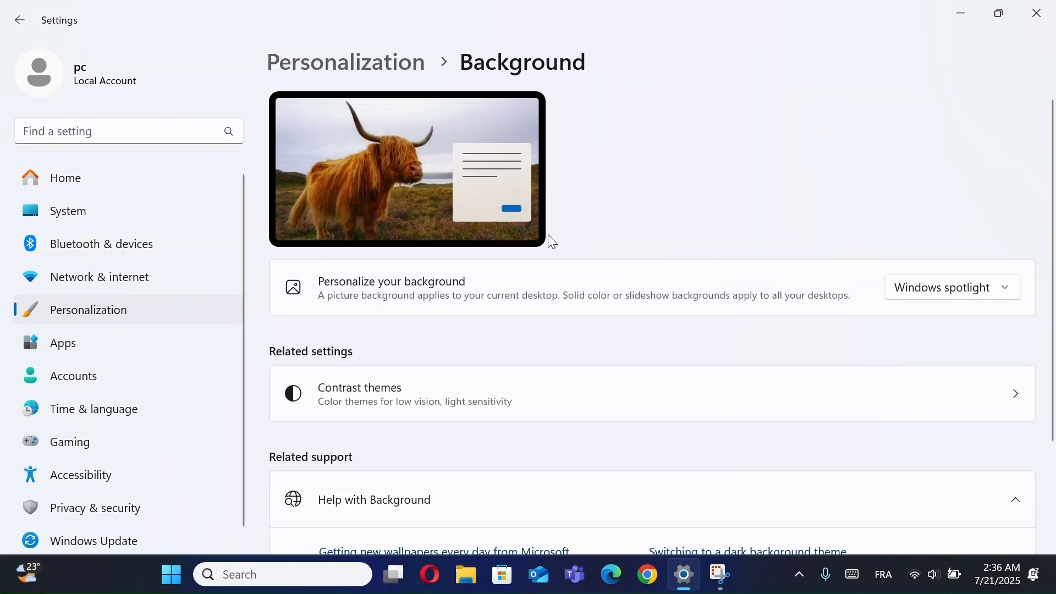
- Preview the dark theme with the blue bloom on the desktop, and apply the light lake sunrise theme instead
{"action": "left_click", "coordinate": [148, 312]}
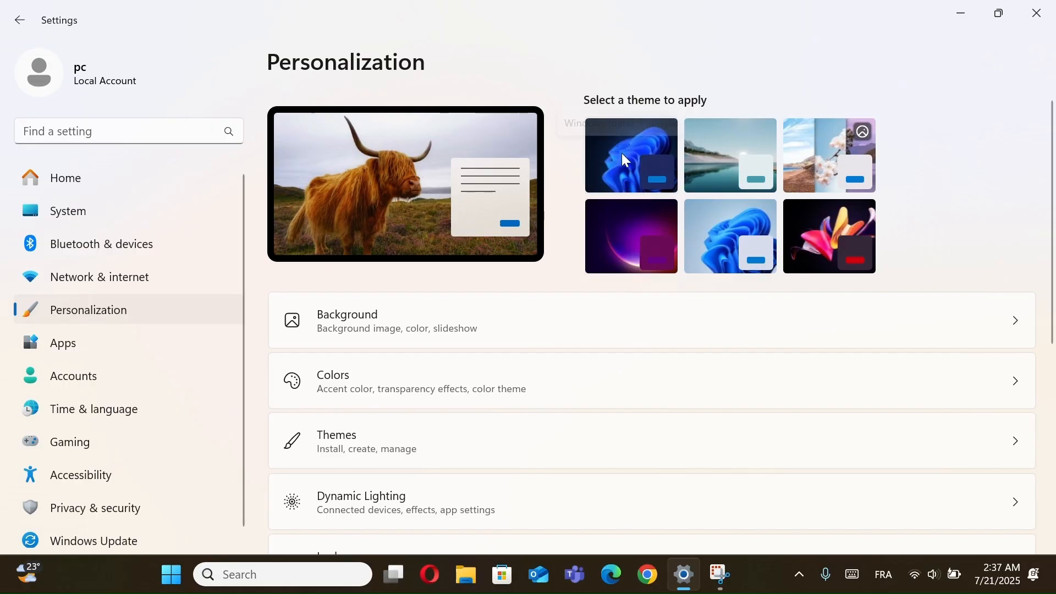
{"action": "left_click", "coordinate": [620, 157]}
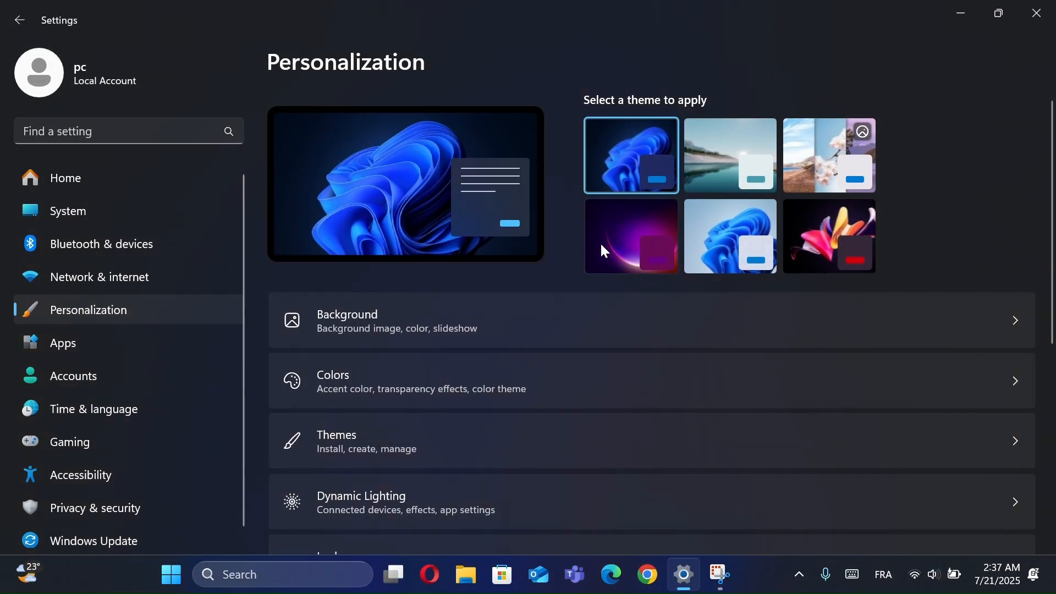
{"action": "left_click", "coordinate": [950, 11]}
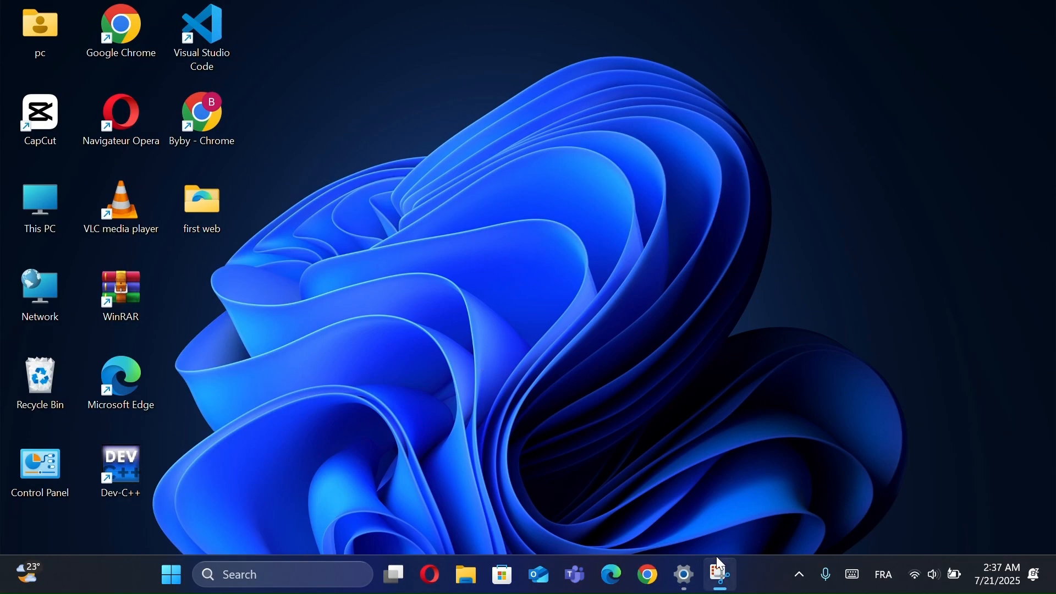
{"action": "left_click", "coordinate": [688, 577]}
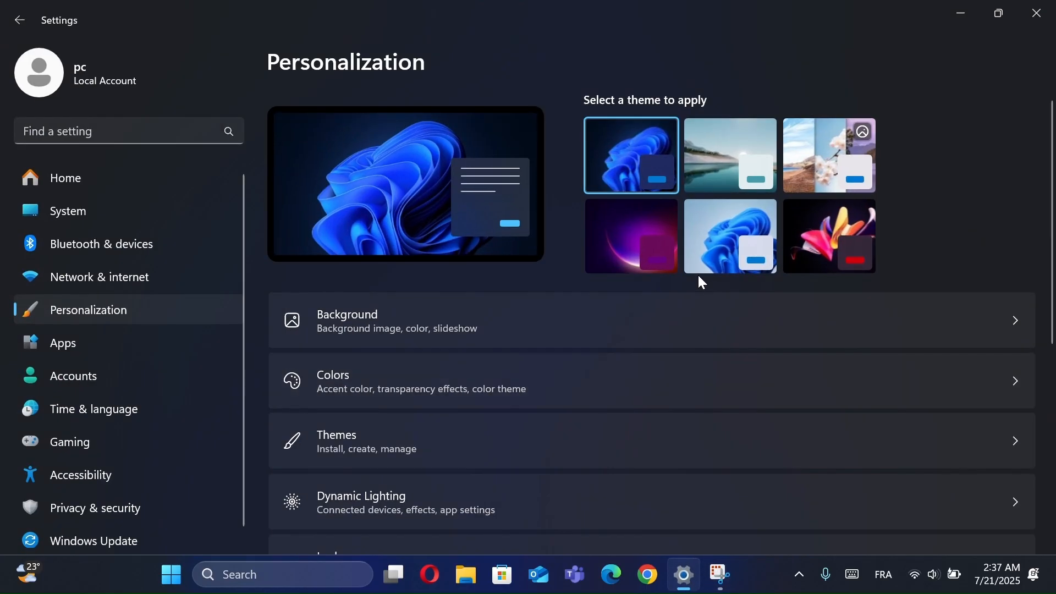
{"action": "left_click", "coordinate": [731, 168]}
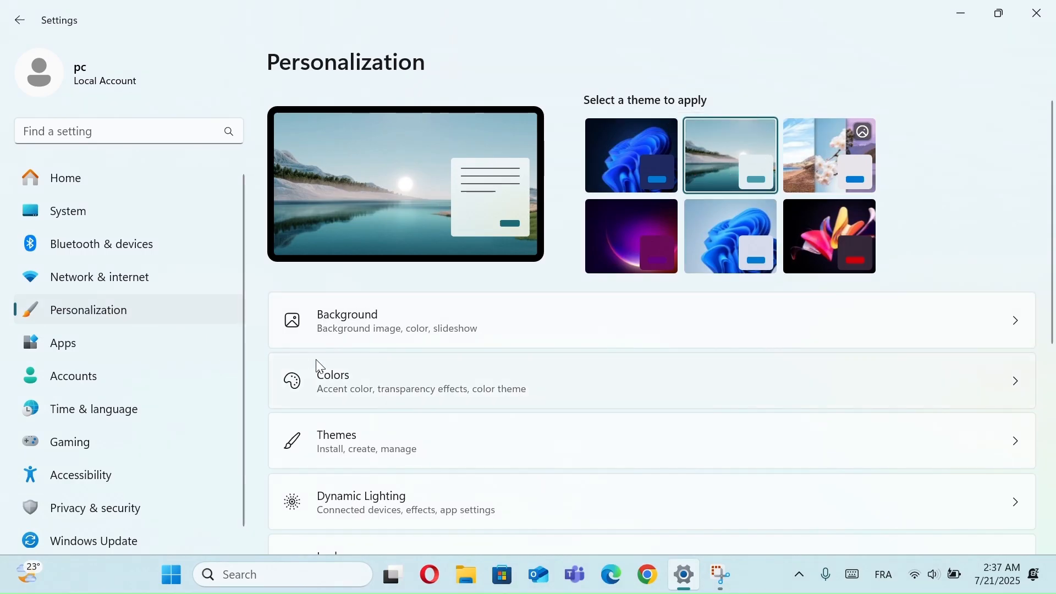
- Set the color mode to Custom with Dark as the default Windows mode, and close Settings
{"action": "left_click", "coordinate": [348, 372]}
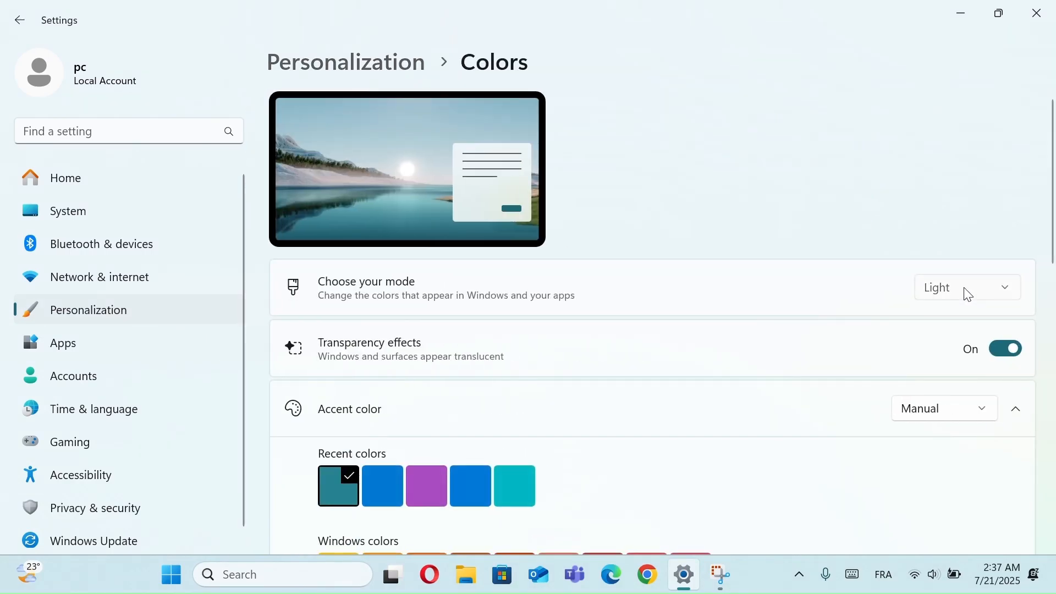
{"action": "left_click", "coordinate": [968, 292]}
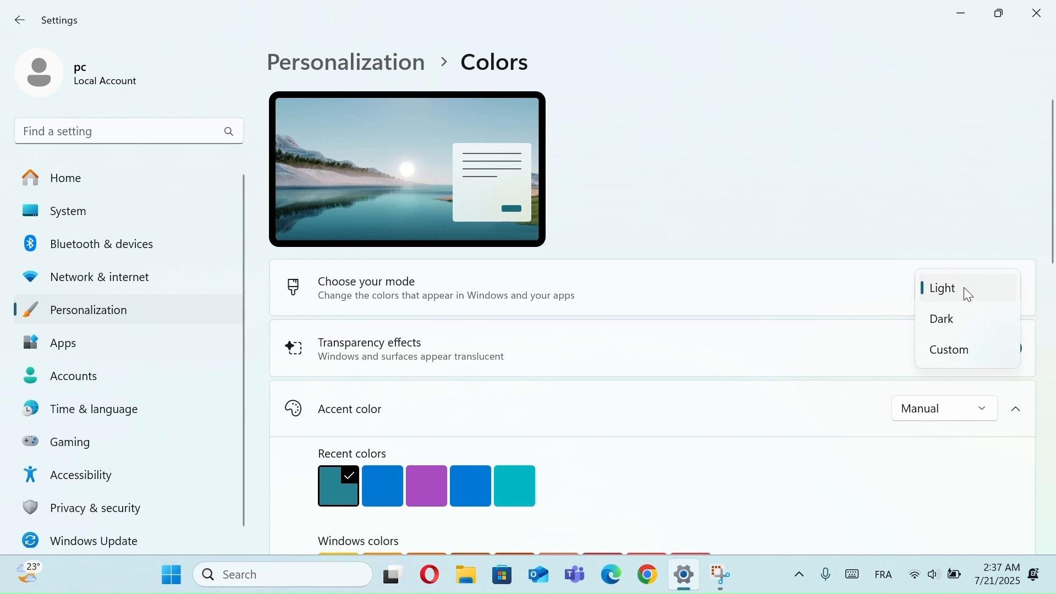
{"action": "left_click", "coordinate": [970, 352]}
{"action": "left_click", "coordinate": [952, 334]}
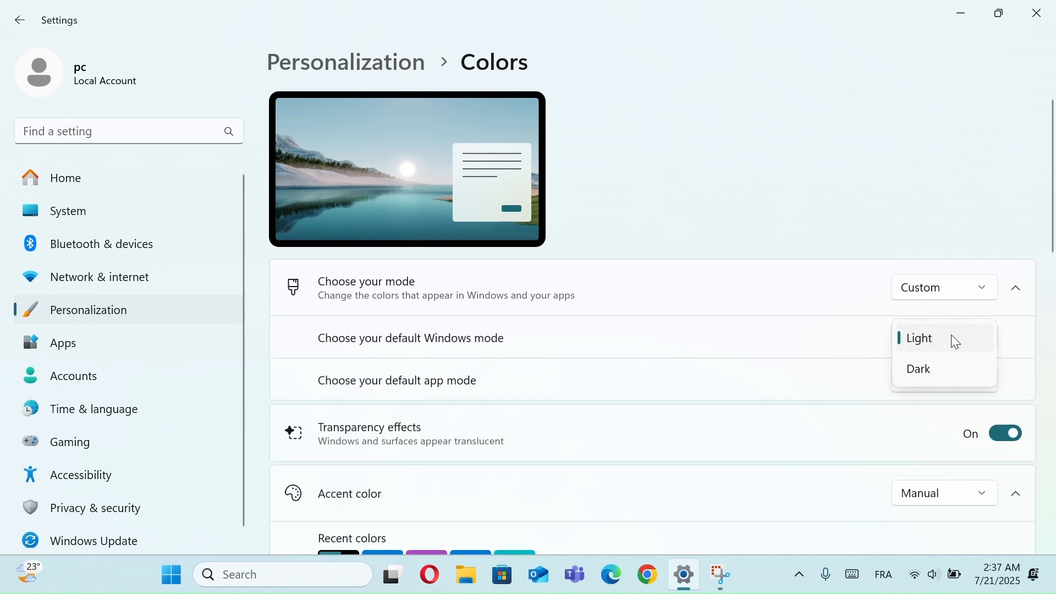
{"action": "left_click", "coordinate": [951, 368]}
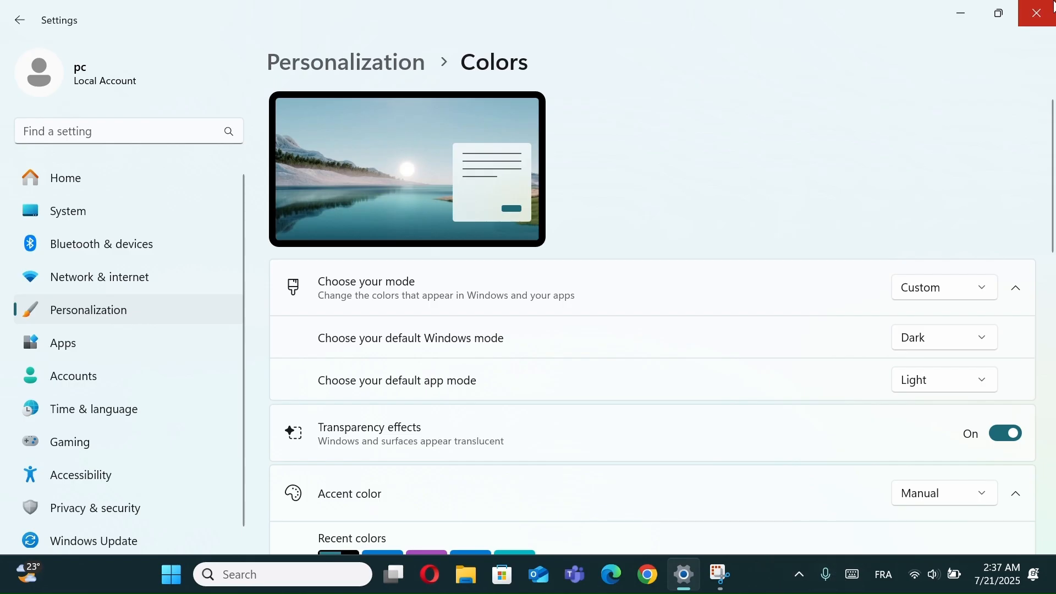
{"action": "left_click", "coordinate": [1041, 11]}
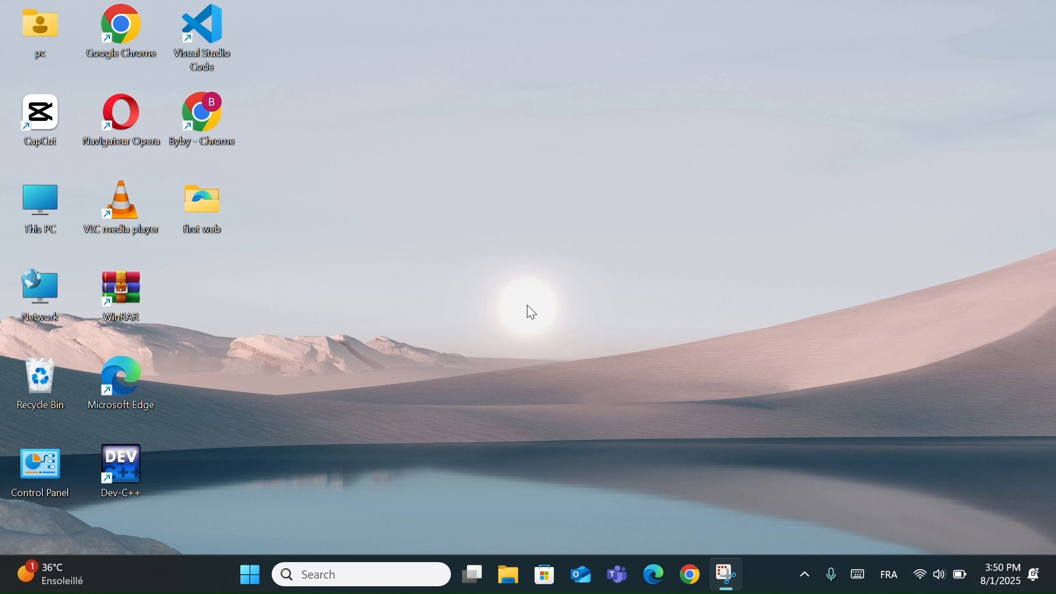
- Open Windows Update in Settings and check for updates
{"action": "key", "text": "super+i"}
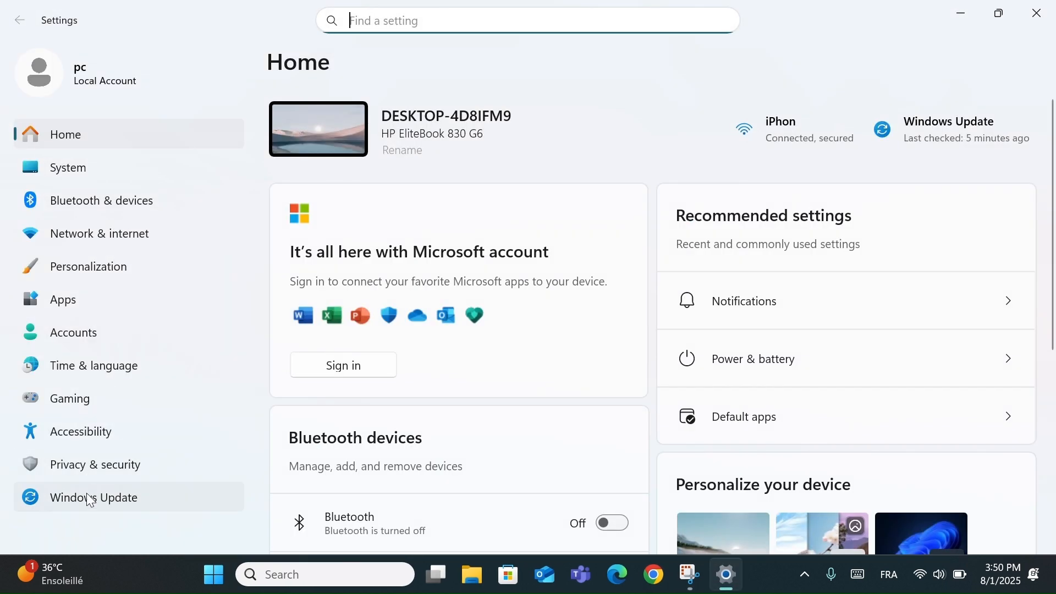
{"action": "left_click", "coordinate": [97, 504]}
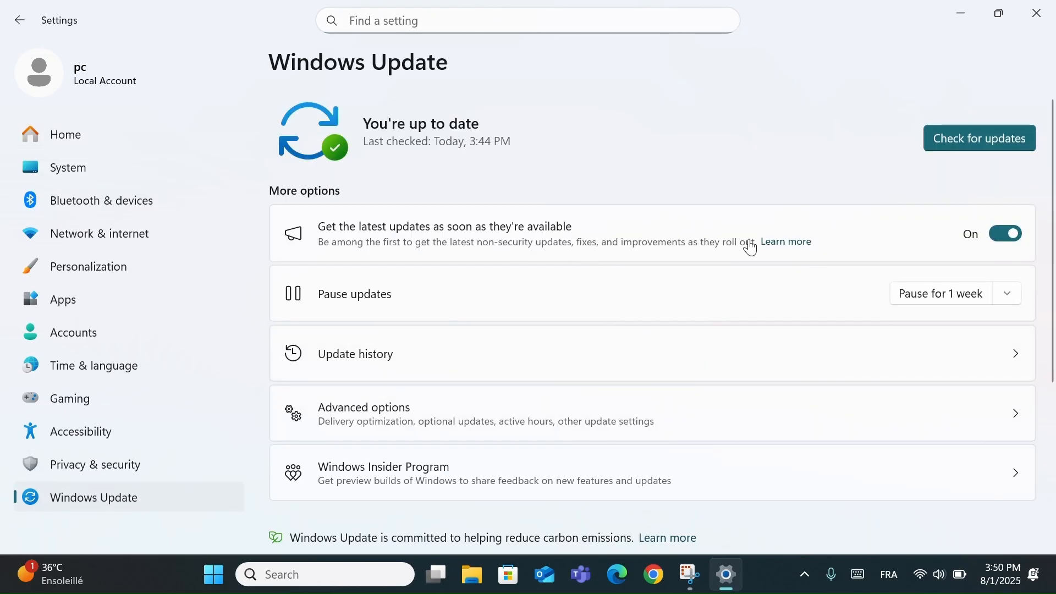
{"action": "left_click", "coordinate": [978, 144]}
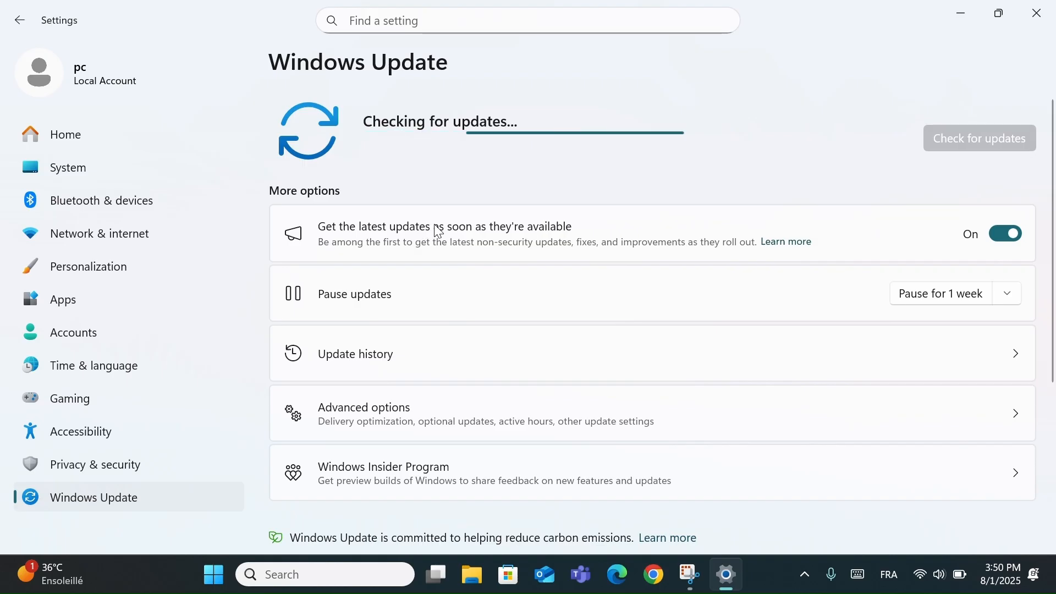
- Switch the option for getting the latest updates as soon as they're available off and on again
{"action": "left_click", "coordinate": [1009, 244]}
{"action": "left_click", "coordinate": [1007, 243]}
{"action": "left_click", "coordinate": [1003, 236]}
{"action": "left_click", "coordinate": [1003, 236]}
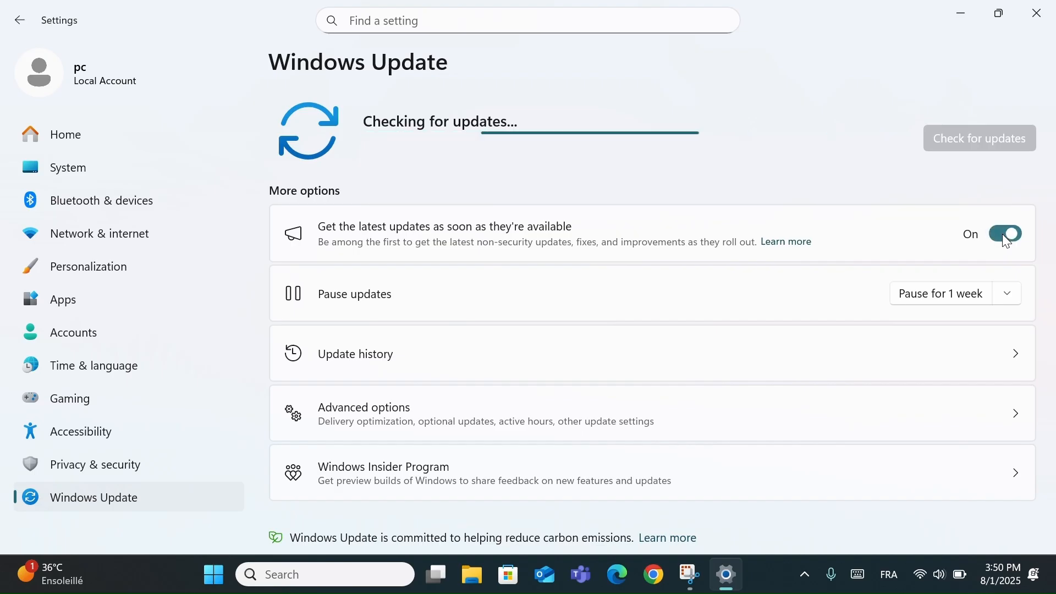
- Turn on receiving updates for other Microsoft products in the Windows Update advanced options
{"action": "scroll", "coordinate": [537, 349], "scroll_direction": "down", "scroll_amount": 1}
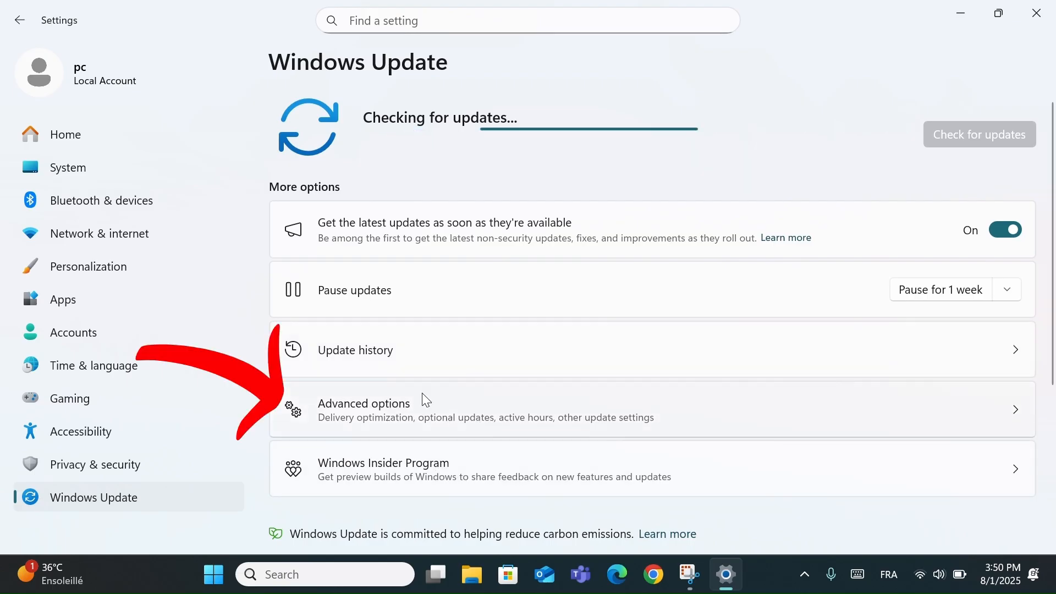
{"action": "left_click", "coordinate": [407, 406]}
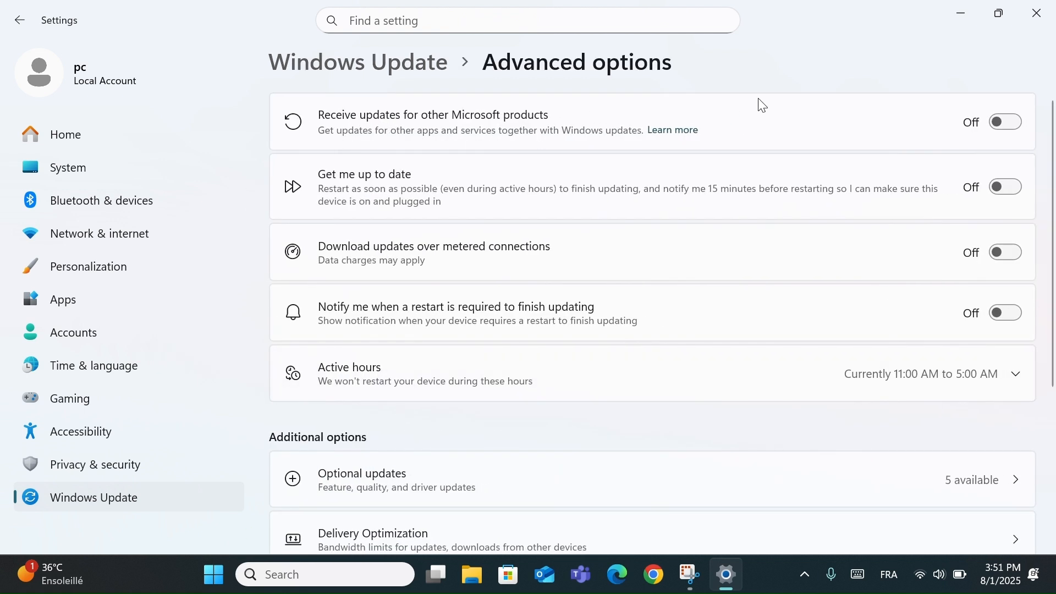
{"action": "left_click", "coordinate": [1002, 127]}
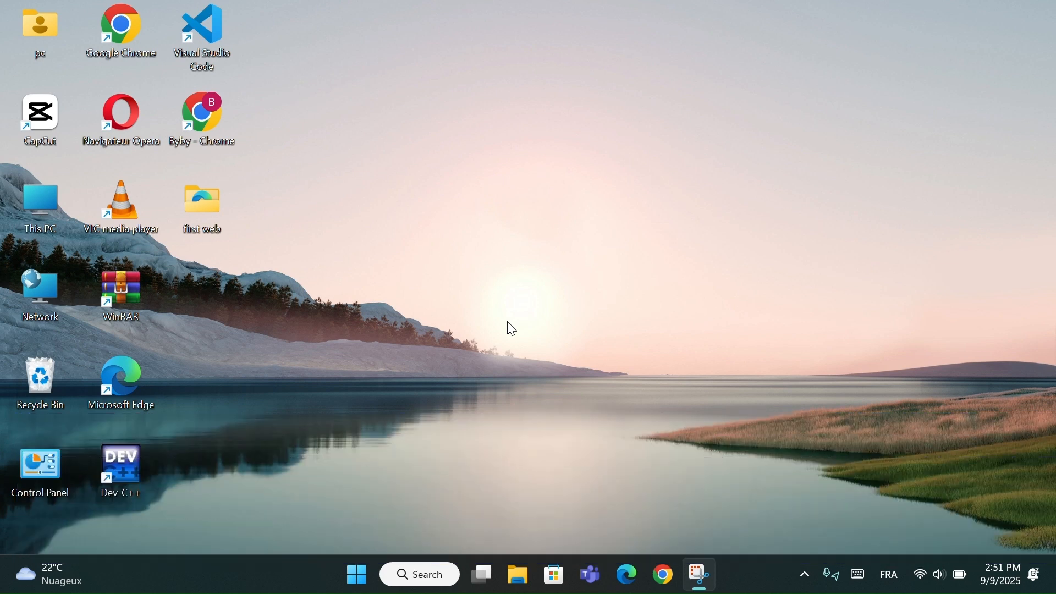
- Turn off Optimizations for windowed games in the Graphics section of the Display settings
{"action": "key", "text": "super+i"}
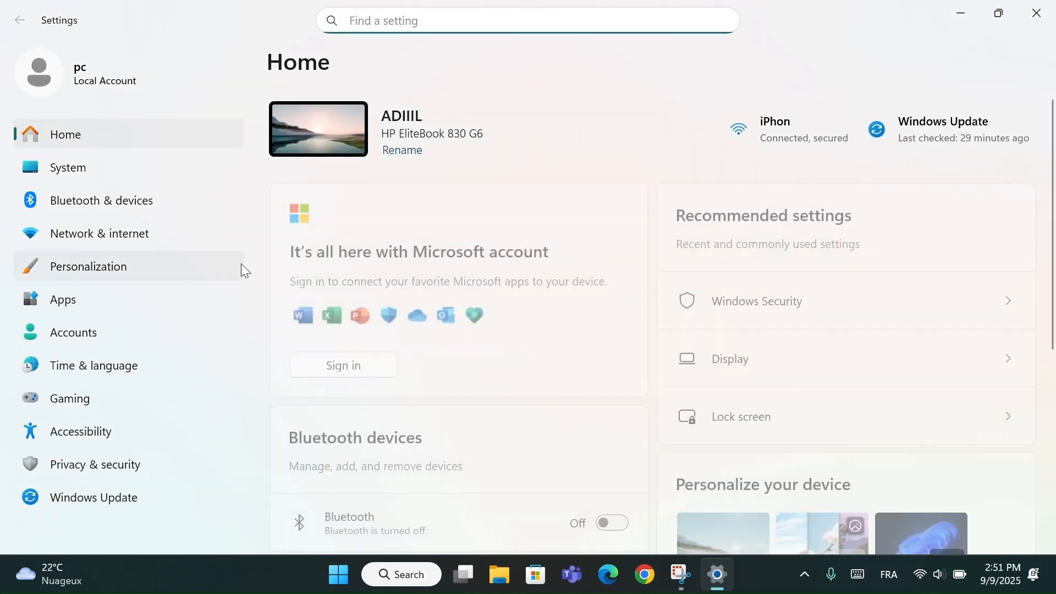
{"action": "left_click", "coordinate": [93, 168]}
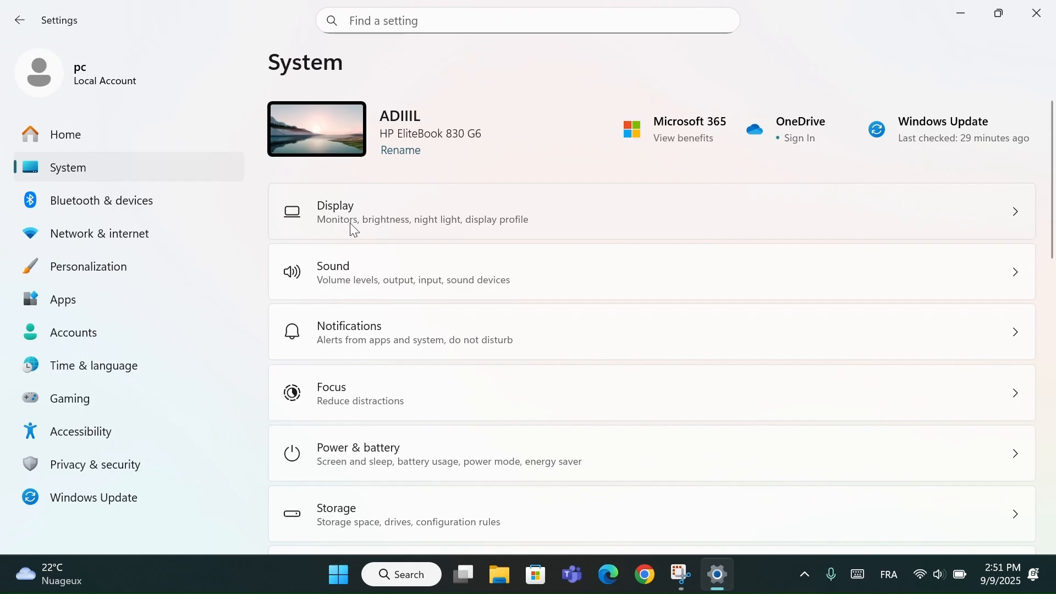
{"action": "left_click", "coordinate": [391, 226]}
{"action": "scroll", "coordinate": [502, 385], "scroll_direction": "down", "scroll_amount": 1}
{"action": "scroll", "coordinate": [499, 385], "scroll_direction": "down", "scroll_amount": 10}
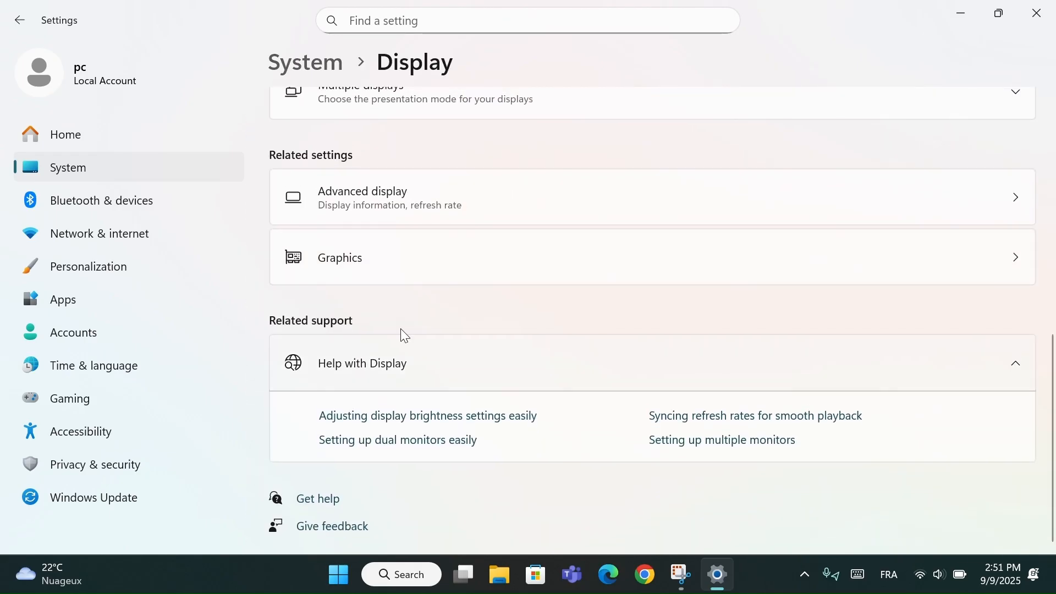
{"action": "left_click", "coordinate": [359, 278]}
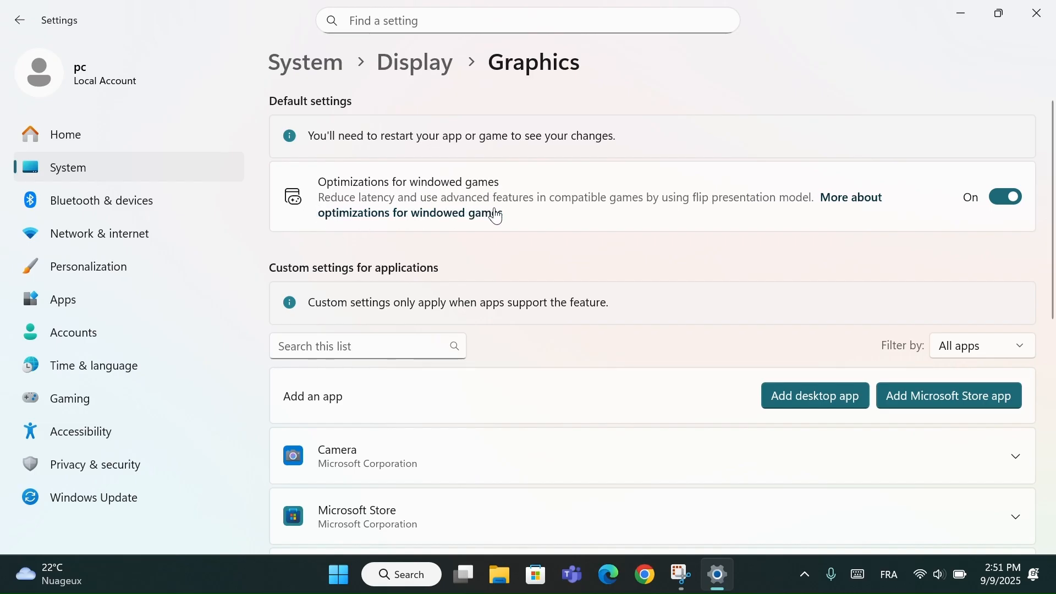
{"action": "left_click", "coordinate": [1014, 196]}
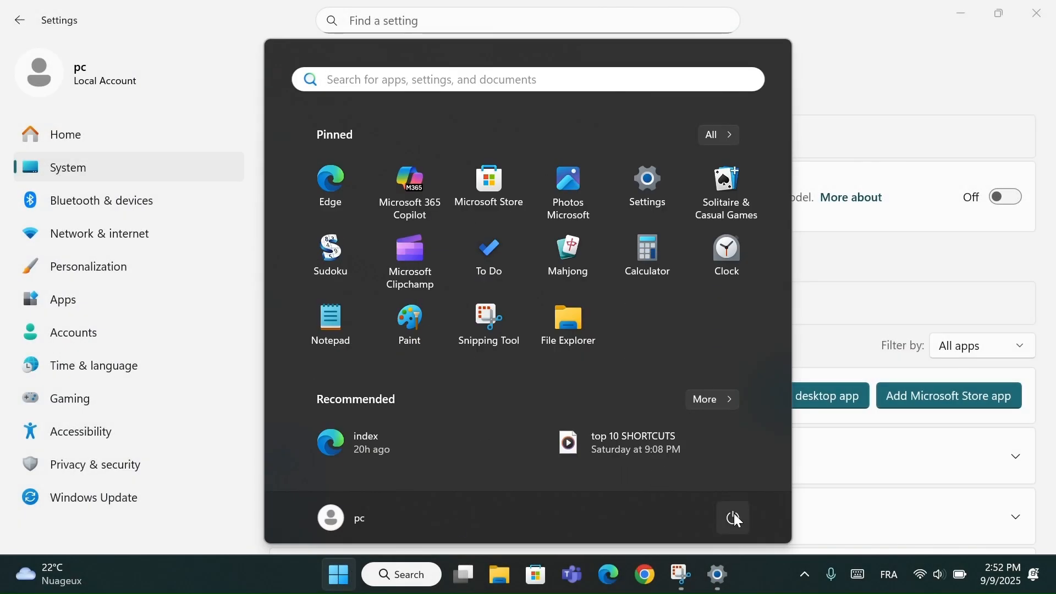
- View the computer's power options for restarting, dismiss them, and close Settings
{"action": "left_click", "coordinate": [736, 519]}
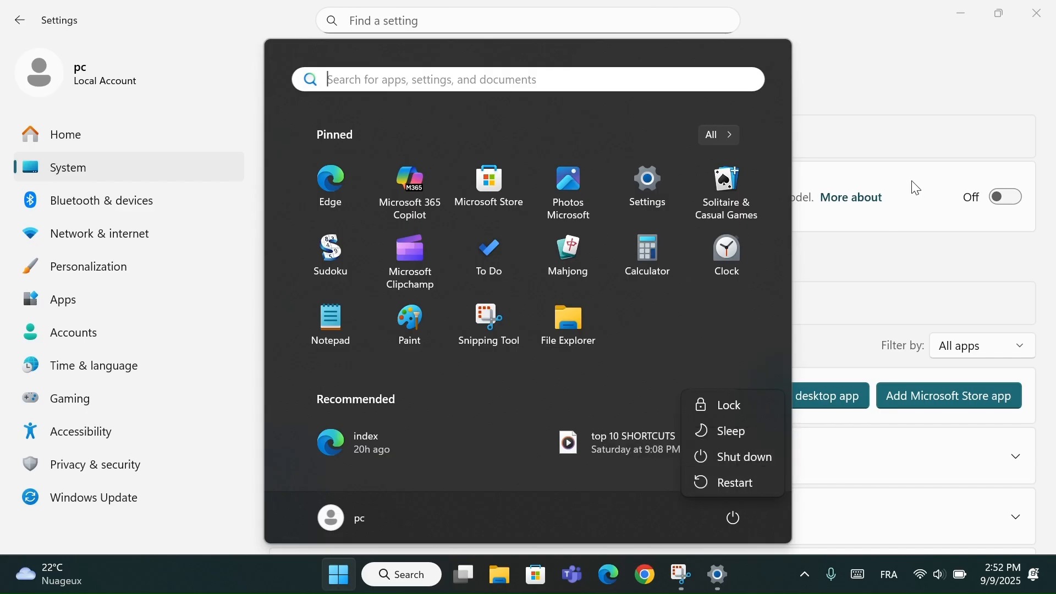
{"action": "left_click", "coordinate": [898, 71]}
{"action": "left_click", "coordinate": [1034, 7]}
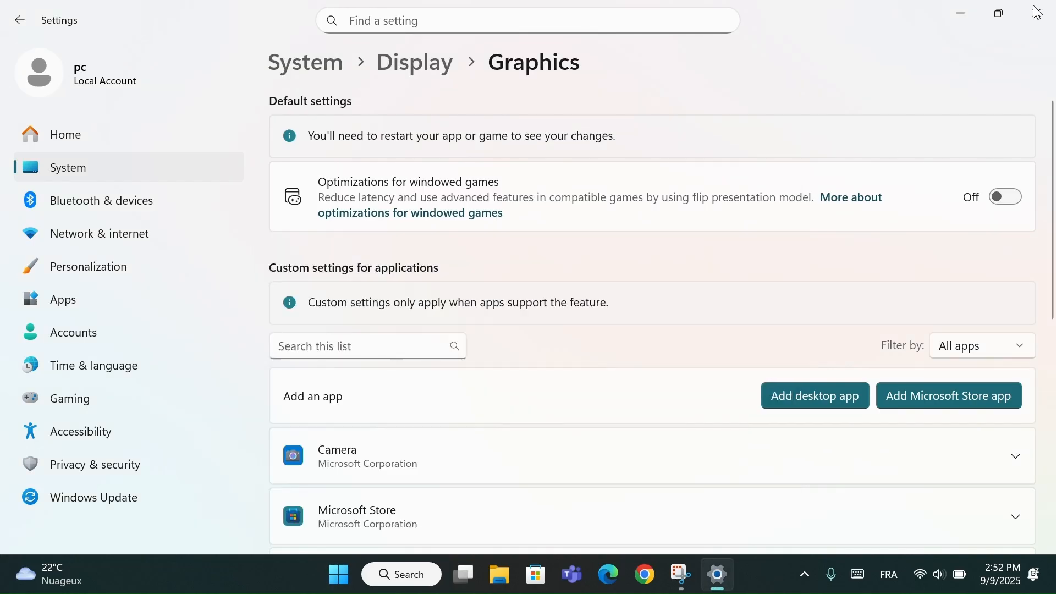
{"action": "left_click", "coordinate": [1038, 12]}
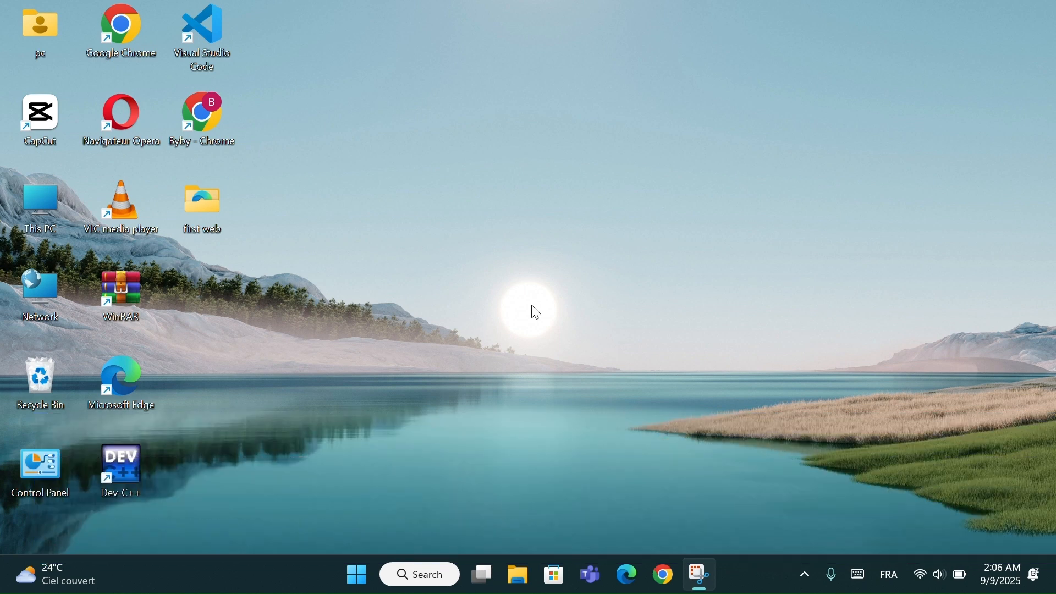
- Open Windows Security from the Privacy & security settings and go to managing the Virus & threat protection settings
{"action": "key", "text": "super+i"}
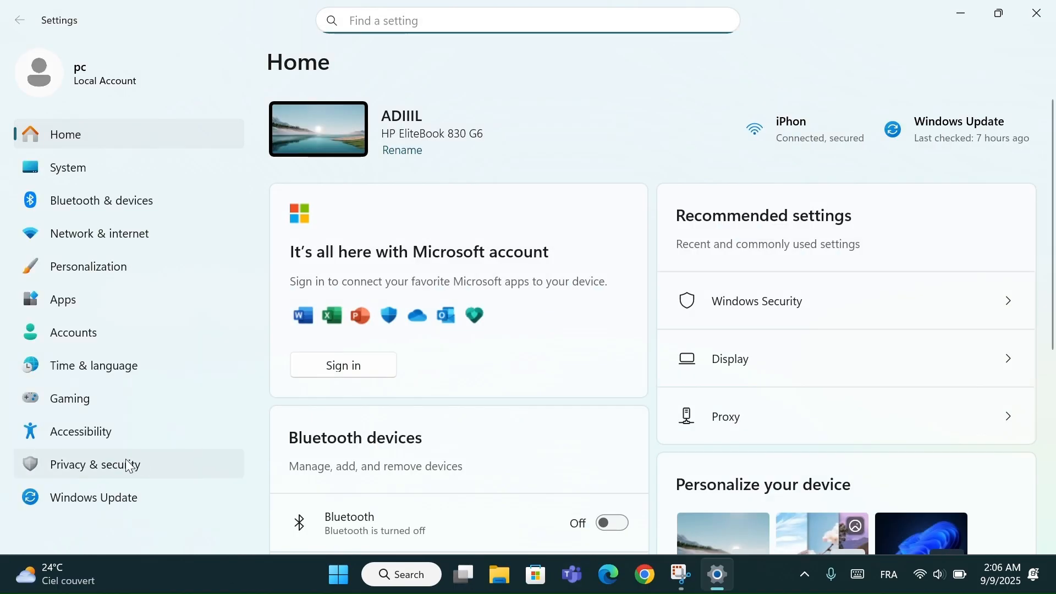
{"action": "left_click", "coordinate": [161, 480]}
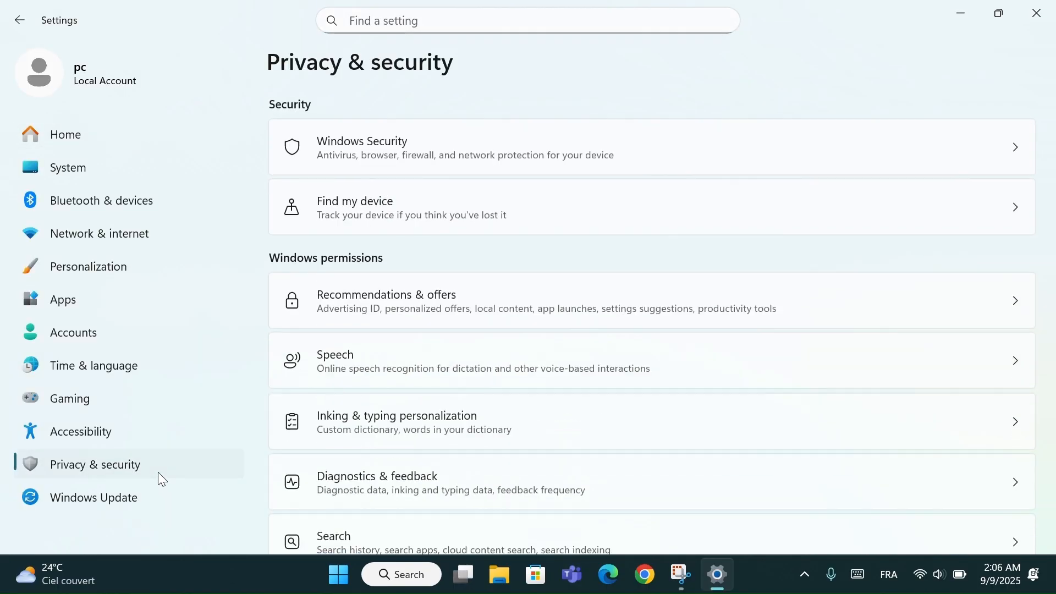
{"action": "left_click", "coordinate": [374, 152]}
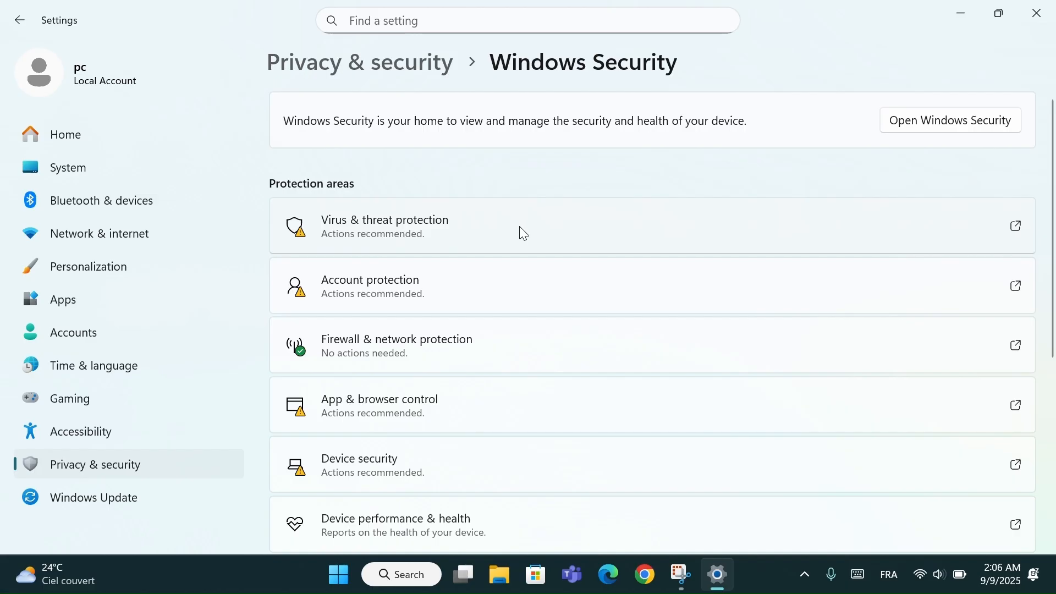
{"action": "left_click", "coordinate": [589, 232]}
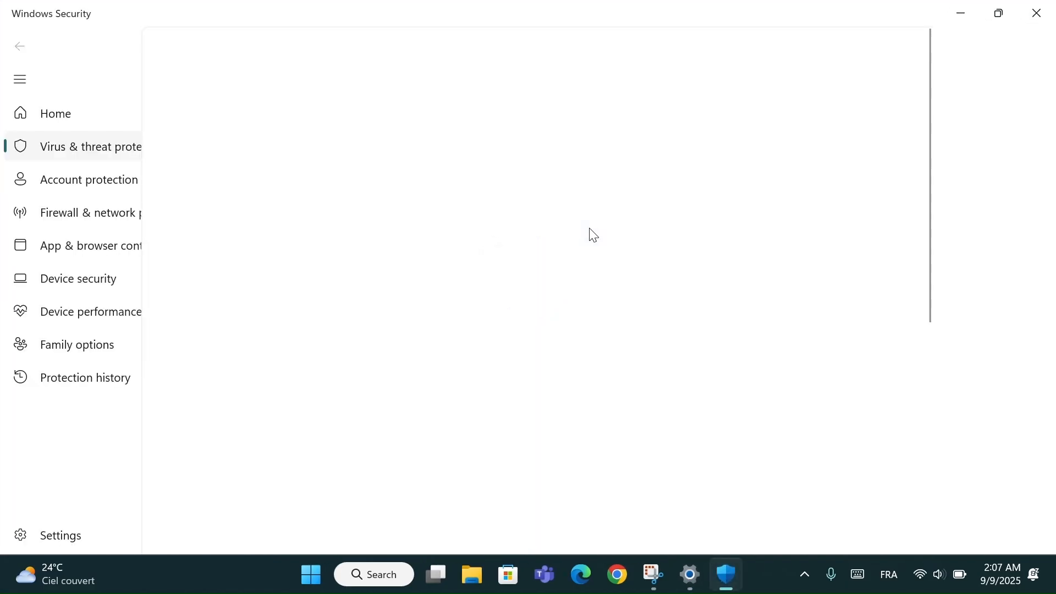
{"action": "scroll", "coordinate": [495, 325], "scroll_direction": "down", "scroll_amount": 3}
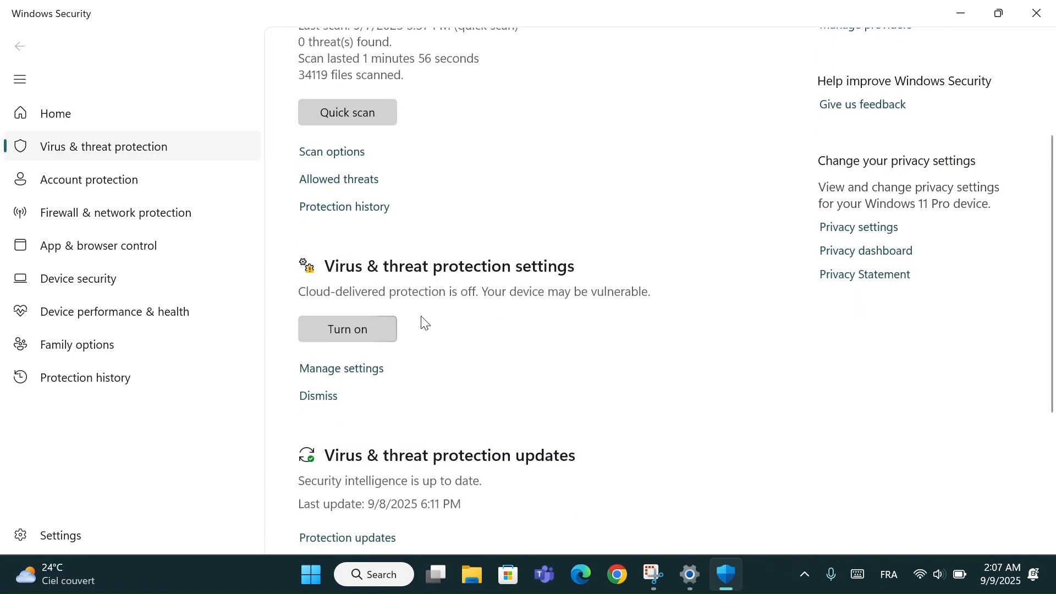
{"action": "left_click", "coordinate": [337, 369]}
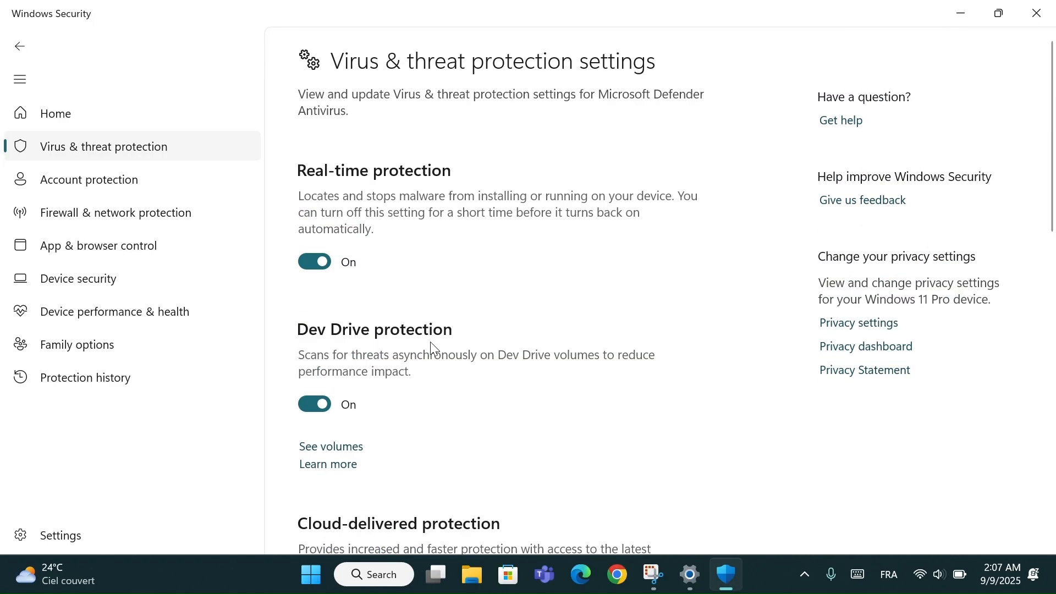
- Turn on Controlled folder access under Ransomware protection, and close Windows Security and Settings
{"action": "scroll", "coordinate": [419, 342], "scroll_direction": "down", "scroll_amount": 15}
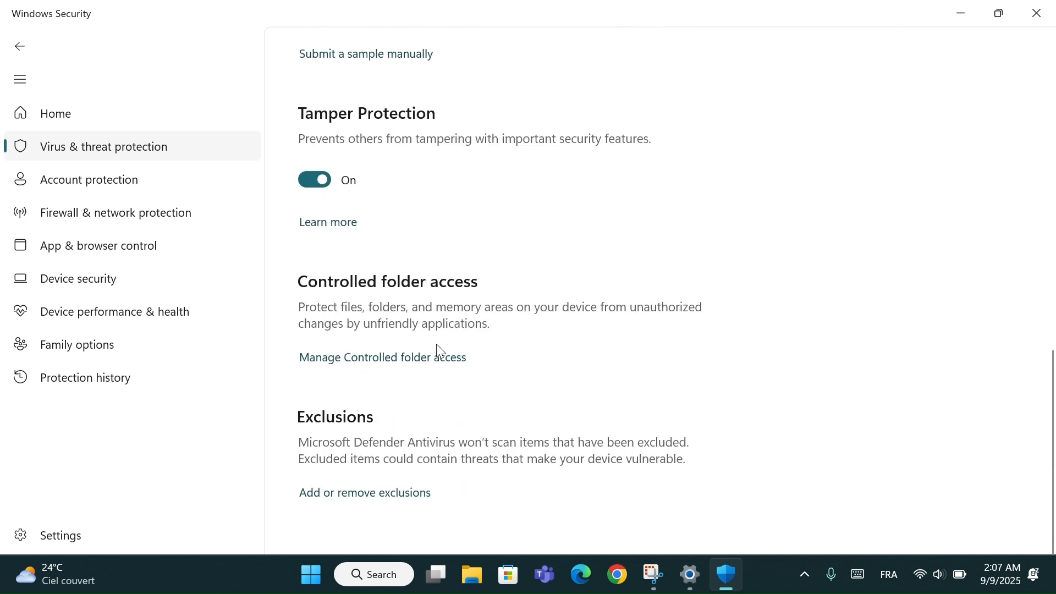
{"action": "scroll", "coordinate": [385, 331], "scroll_direction": "up", "scroll_amount": 1}
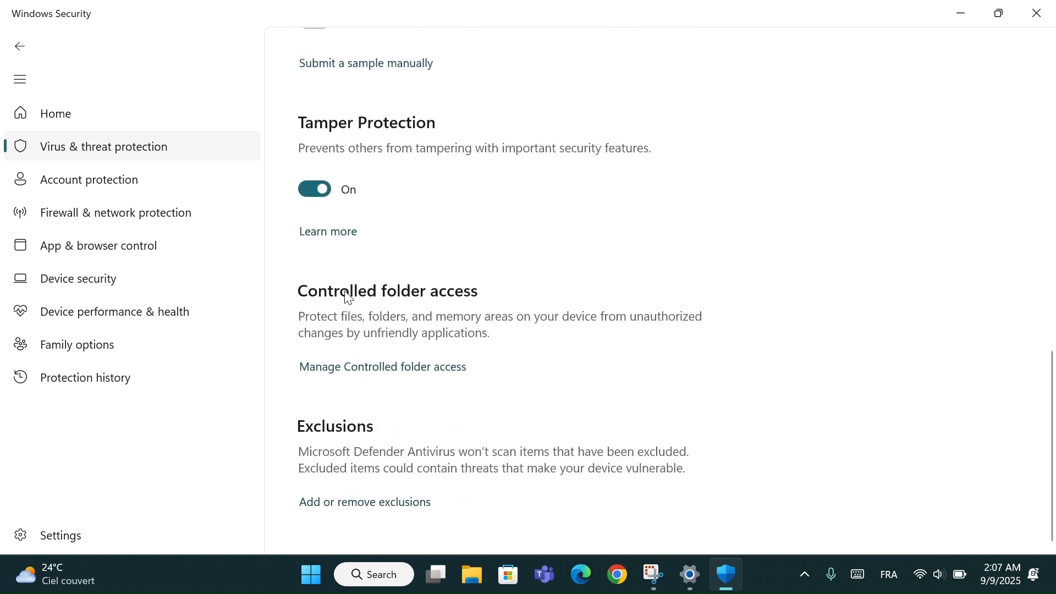
{"action": "left_click", "coordinate": [380, 367]}
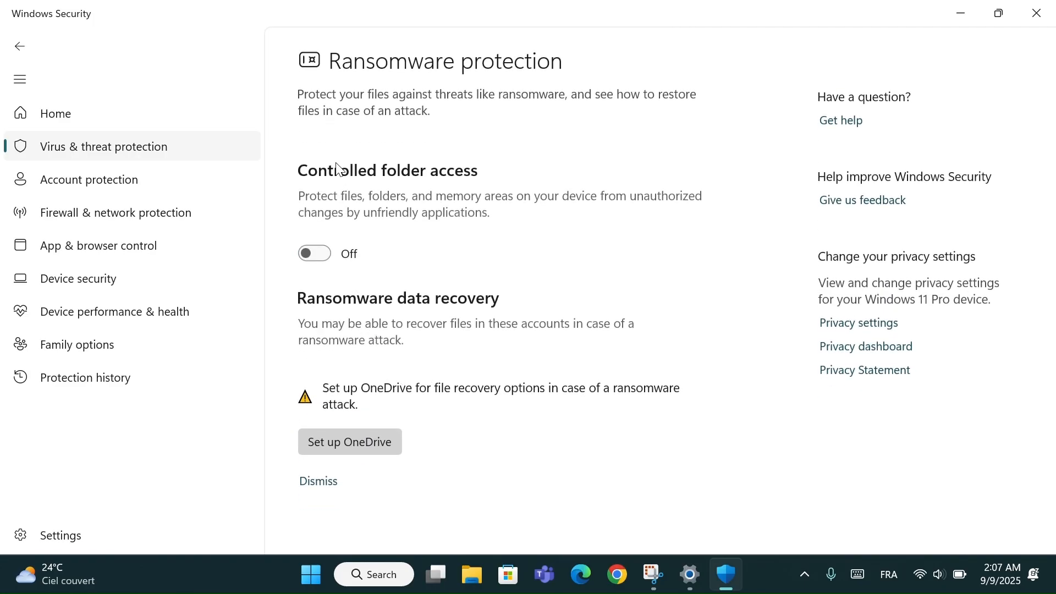
{"action": "left_click", "coordinate": [319, 259]}
{"action": "scroll", "coordinate": [353, 242], "scroll_direction": "up", "scroll_amount": 1}
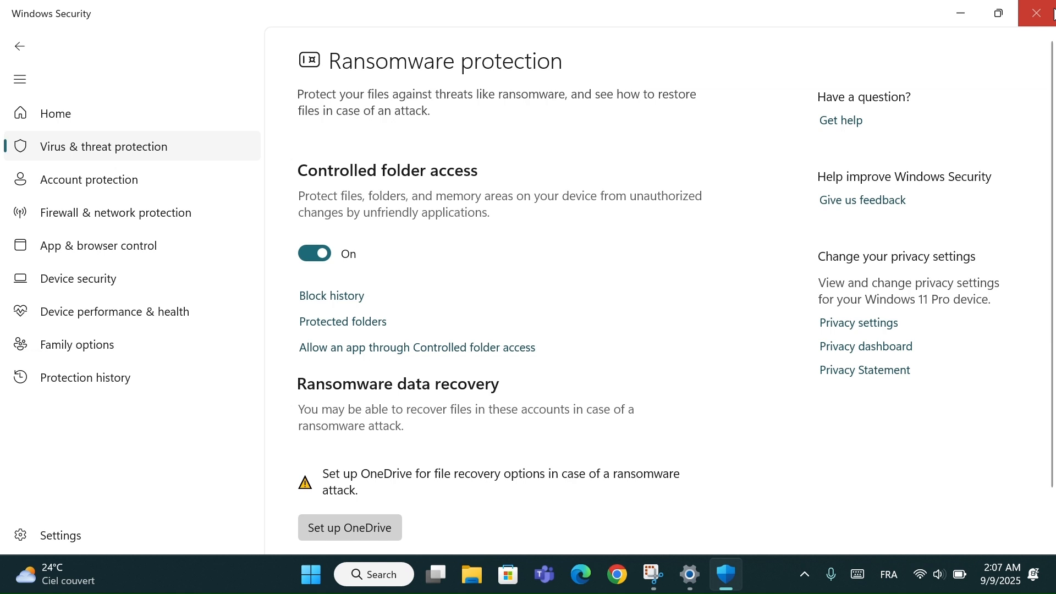
{"action": "left_click", "coordinate": [1037, 13]}
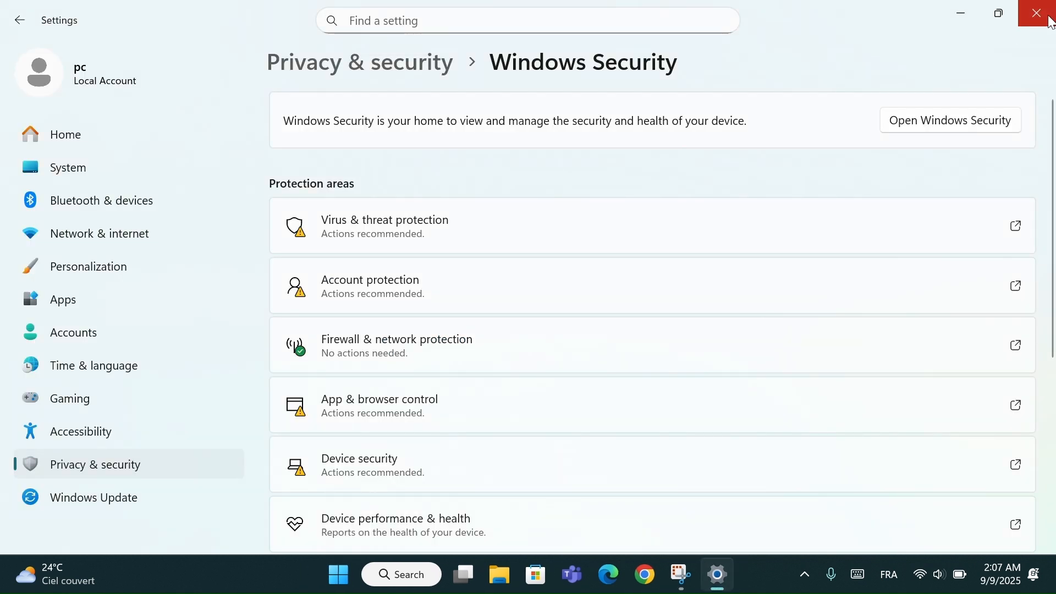
{"action": "left_click", "coordinate": [1052, 22]}
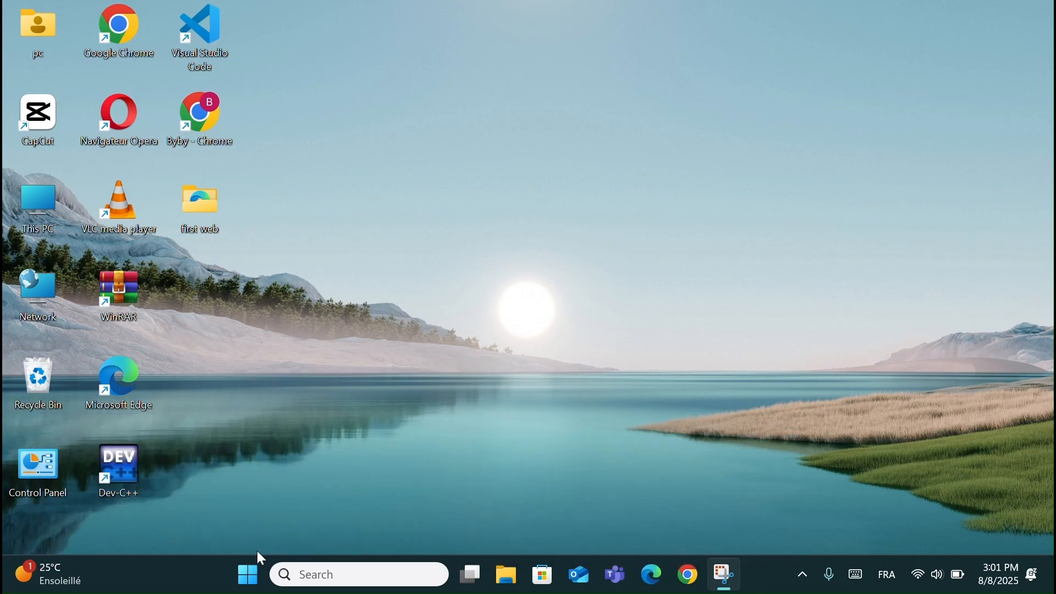
- Launch System Configuration by running msconfig, and show its list of services
{"action": "left_click", "coordinate": [249, 575]}
{"action": "right_click", "coordinate": [251, 578]}
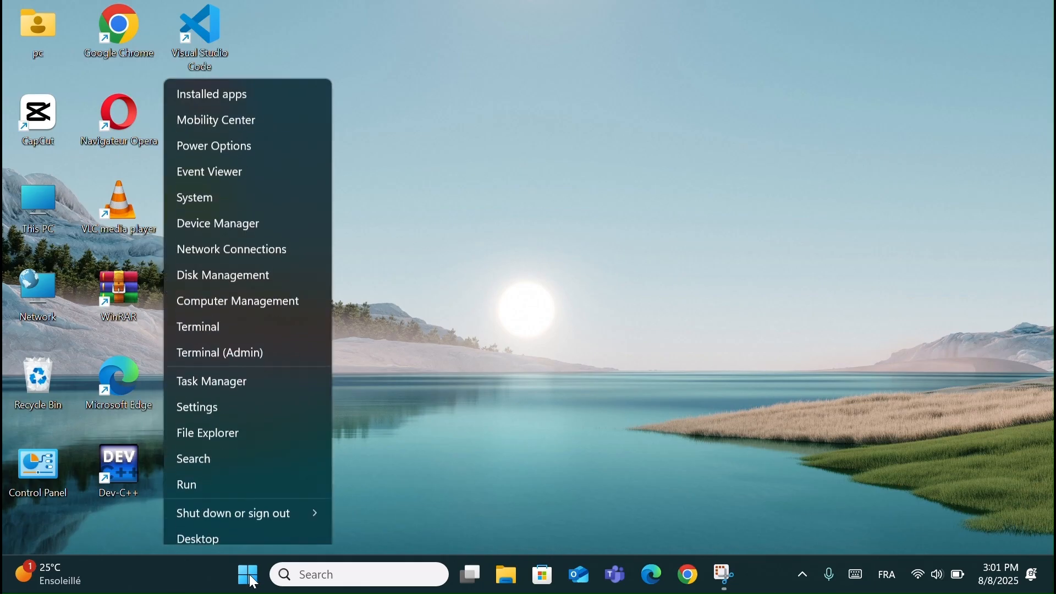
{"action": "left_click", "coordinate": [238, 487]}
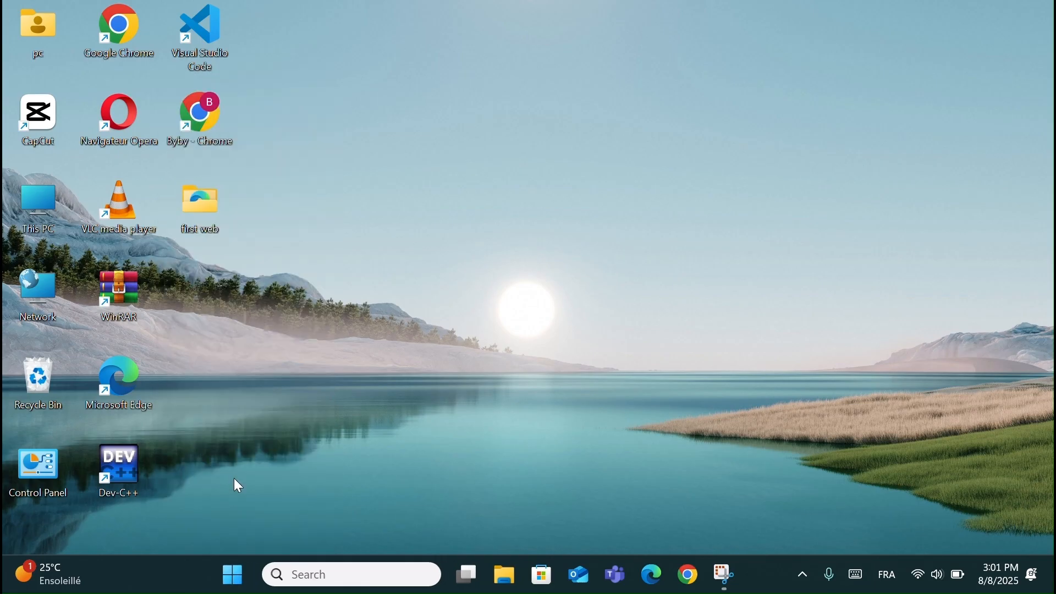
{"action": "type", "text": "msconfig"}
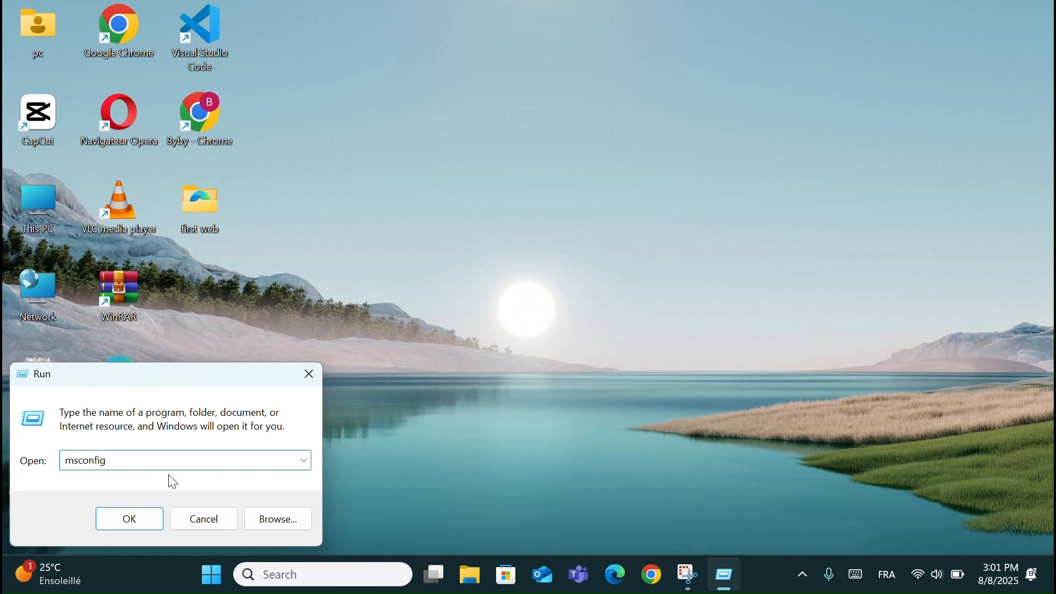
{"action": "left_click", "coordinate": [125, 519]}
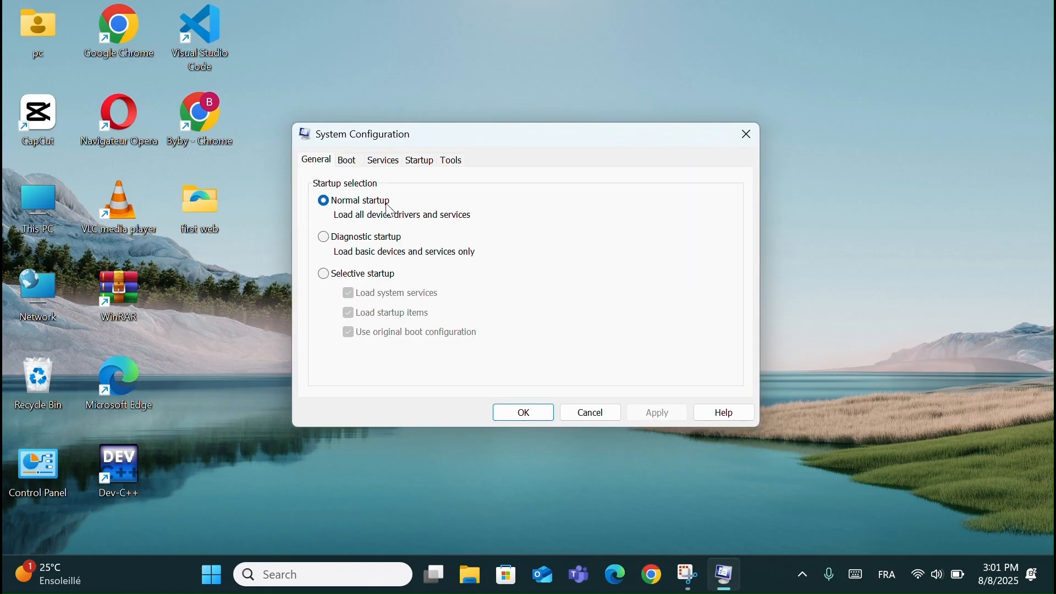
{"action": "left_click", "coordinate": [384, 161]}
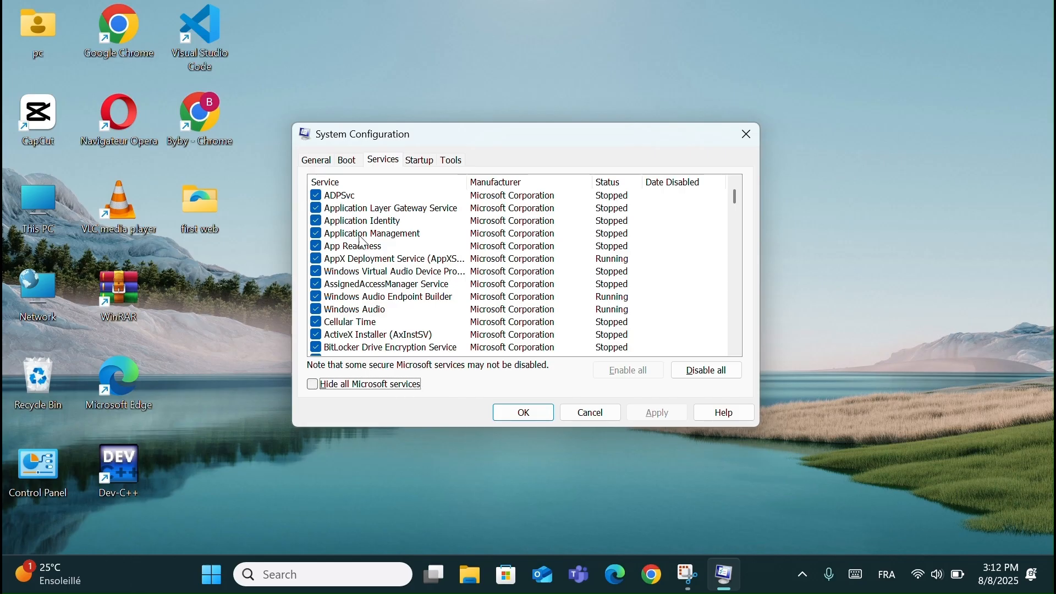
- Deselect AVCTP service, Offline Files and Optimize drives in the System Configuration services list
{"action": "scroll", "coordinate": [357, 324], "scroll_direction": "down", "scroll_amount": 1}
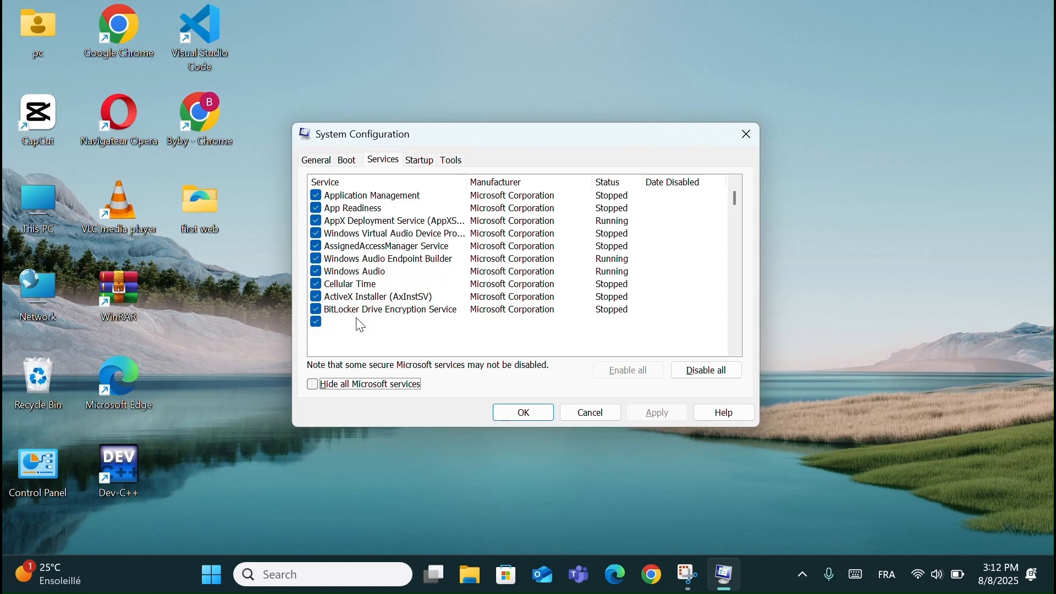
{"action": "scroll", "coordinate": [361, 326], "scroll_direction": "down", "scroll_amount": 1}
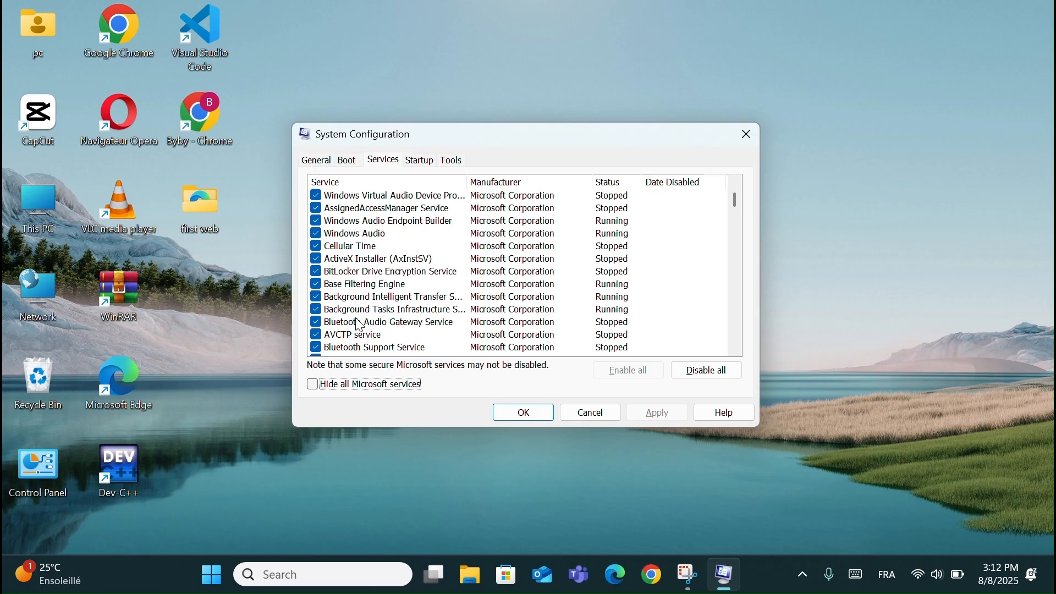
{"action": "left_click", "coordinate": [317, 335]}
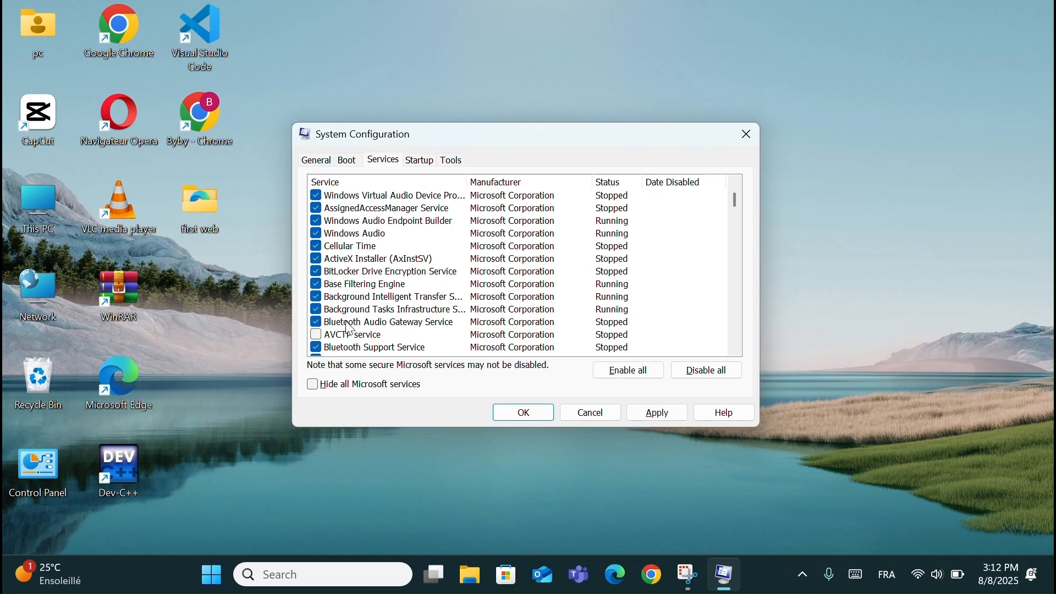
{"action": "scroll", "coordinate": [402, 309], "scroll_direction": "down", "scroll_amount": 4}
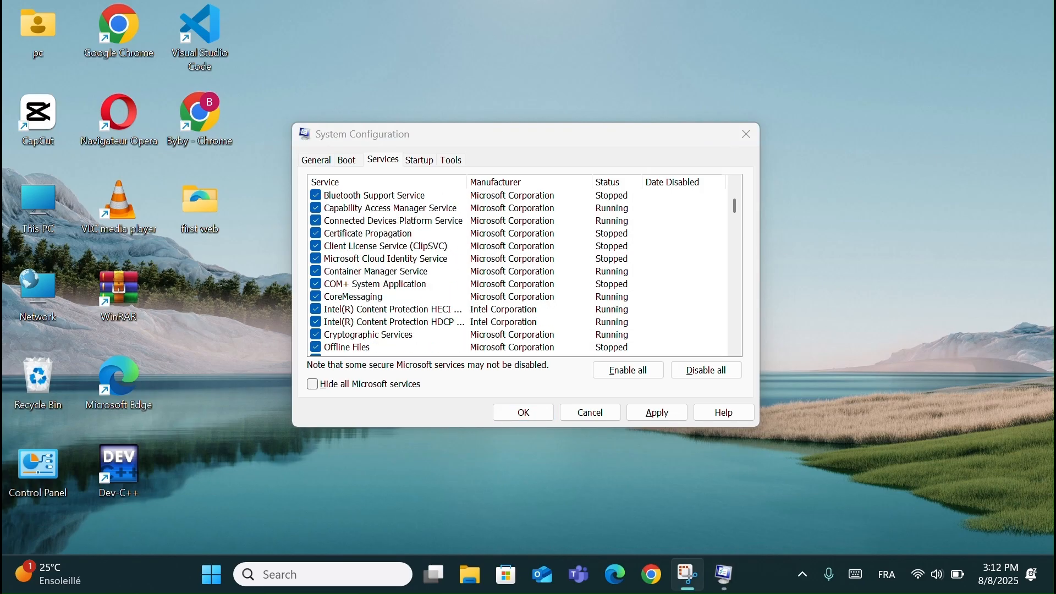
{"action": "scroll", "coordinate": [362, 246], "scroll_direction": "down", "scroll_amount": 1}
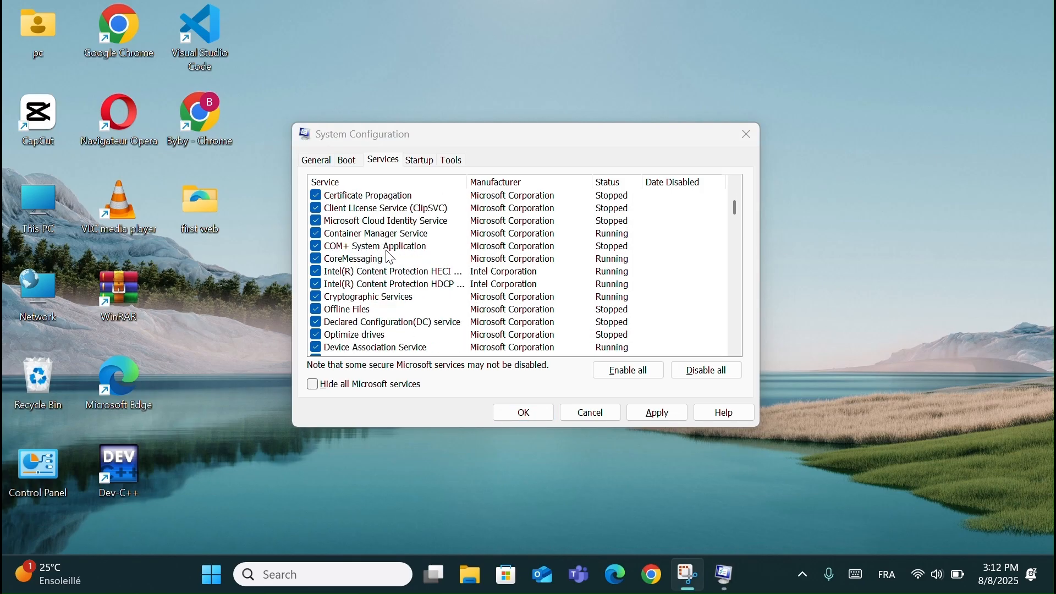
{"action": "left_click", "coordinate": [317, 310]}
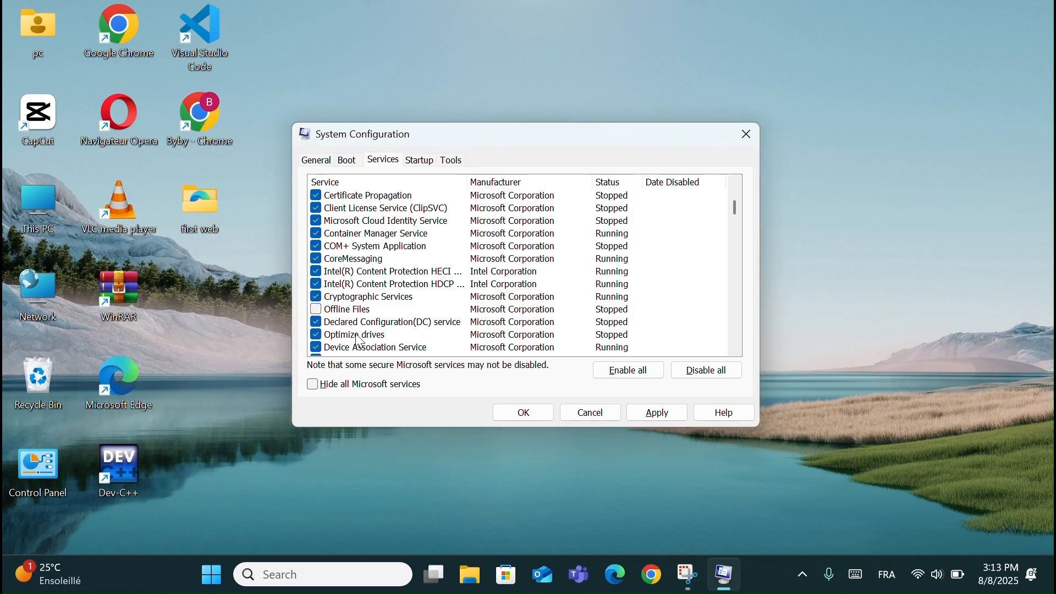
{"action": "left_click", "coordinate": [318, 335]}
- Deselect Data Sharing Service in the services list and restore its selection
{"action": "scroll", "coordinate": [356, 328], "scroll_direction": "down", "scroll_amount": 2}
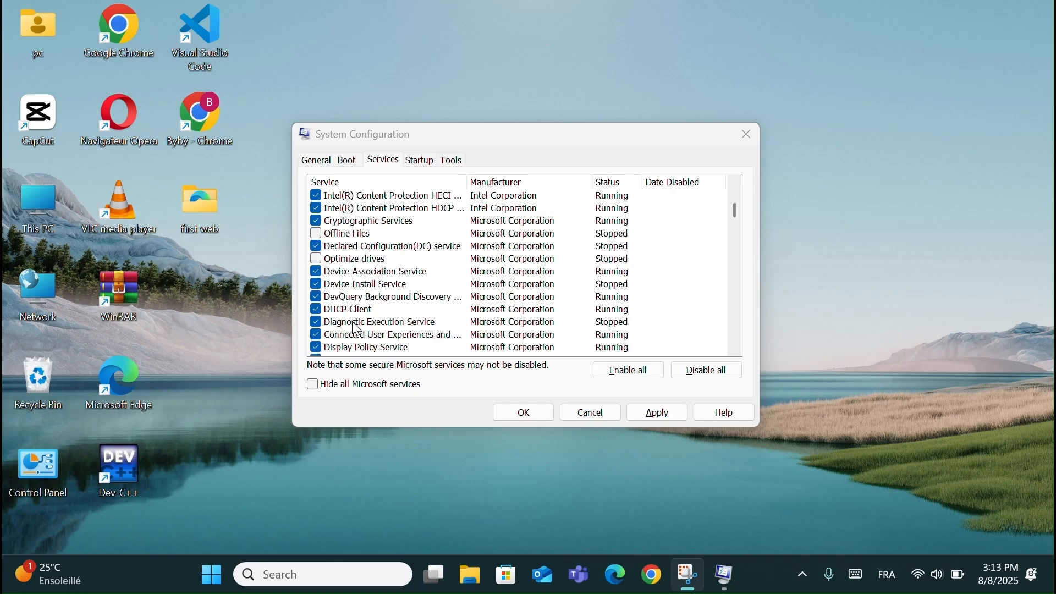
{"action": "scroll", "coordinate": [356, 329], "scroll_direction": "down", "scroll_amount": 3}
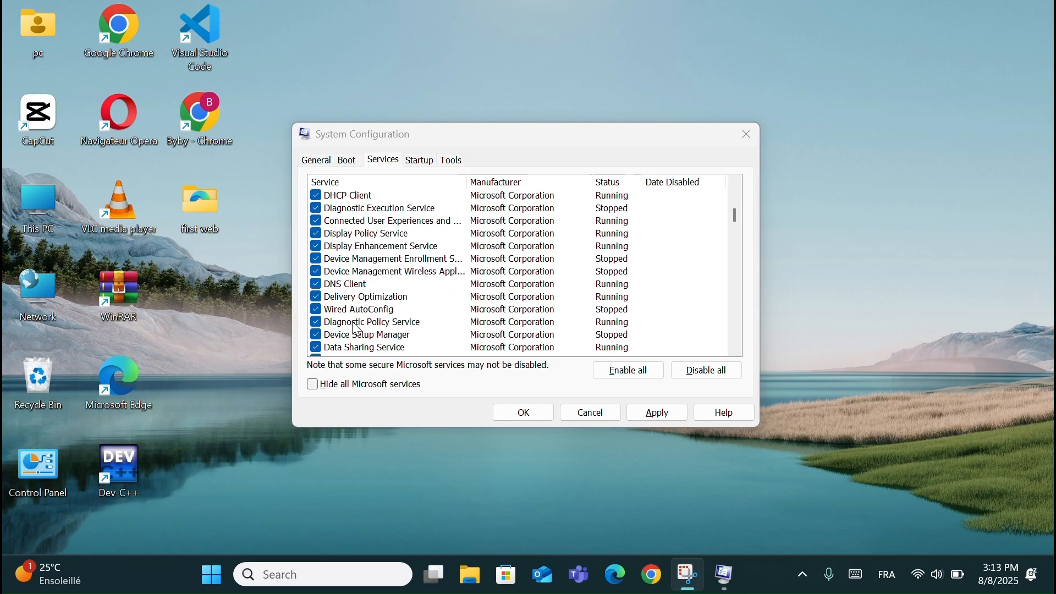
{"action": "left_click", "coordinate": [317, 349]}
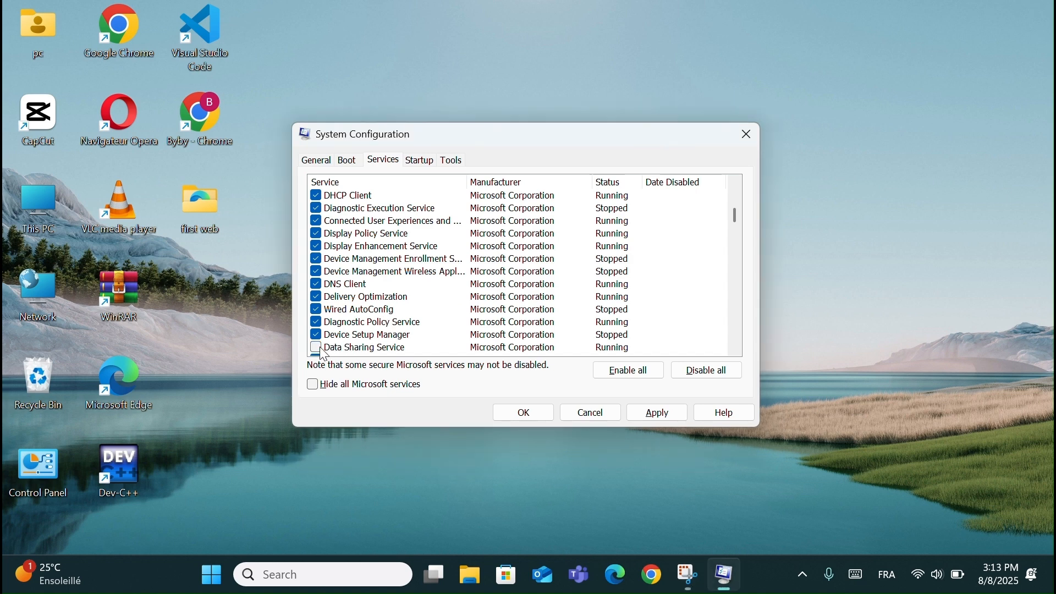
{"action": "scroll", "coordinate": [325, 352], "scroll_direction": "down", "scroll_amount": 1}
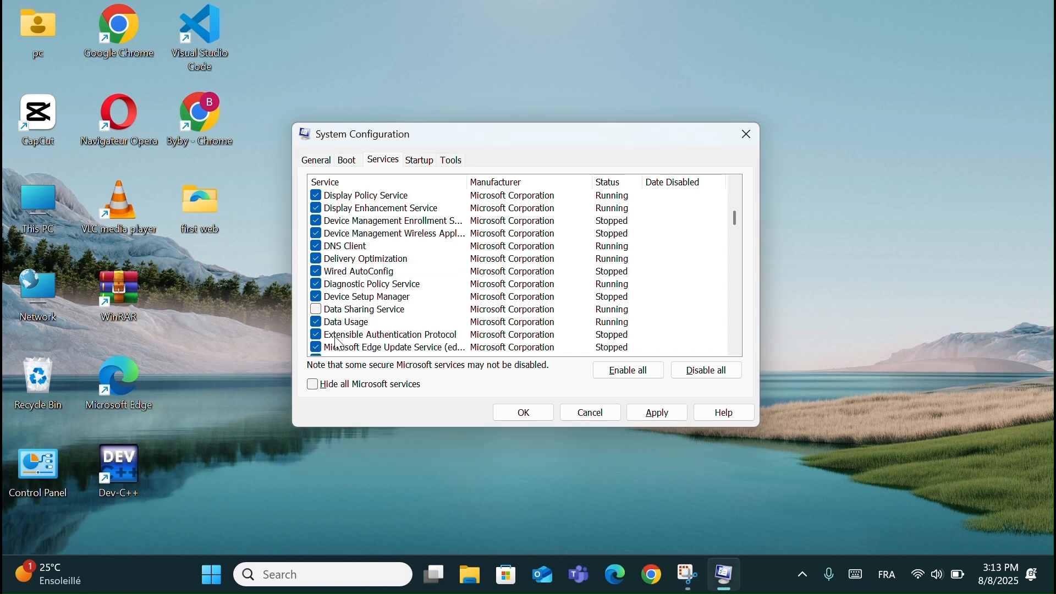
{"action": "scroll", "coordinate": [339, 345], "scroll_direction": "down", "scroll_amount": 1}
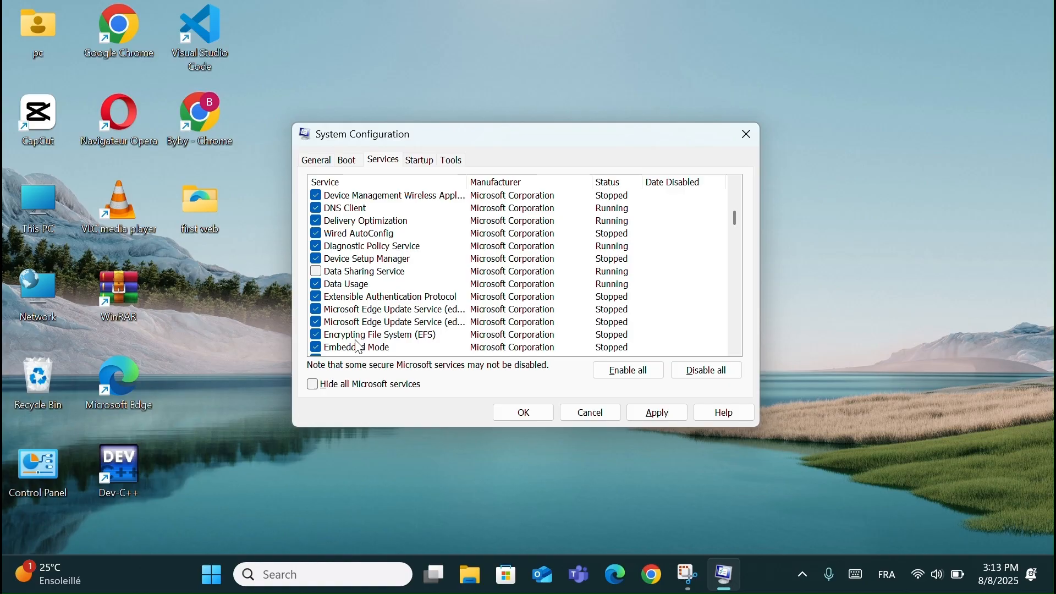
{"action": "scroll", "coordinate": [346, 344], "scroll_direction": "down", "scroll_amount": 1}
{"action": "left_click", "coordinate": [316, 234]}
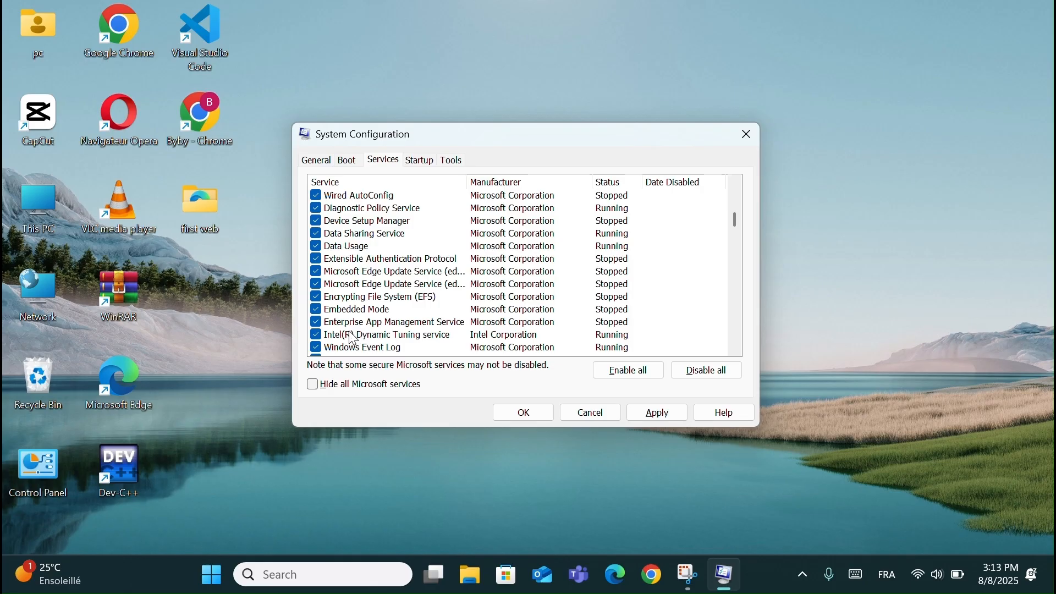
- Look through the services list past File History Service for further services to disable, and return to its beginning
{"action": "scroll", "coordinate": [354, 338], "scroll_direction": "down", "scroll_amount": 1}
{"action": "scroll", "coordinate": [354, 338], "scroll_direction": "down", "scroll_amount": 1}
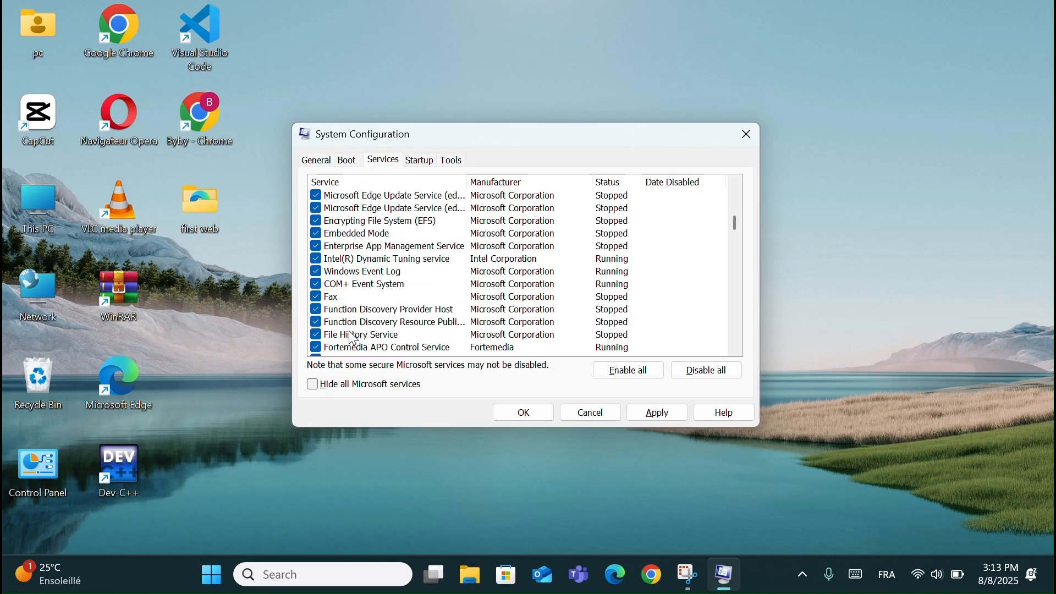
{"action": "left_click", "coordinate": [315, 335]}
{"action": "scroll", "coordinate": [318, 342], "scroll_direction": "down", "scroll_amount": 1}
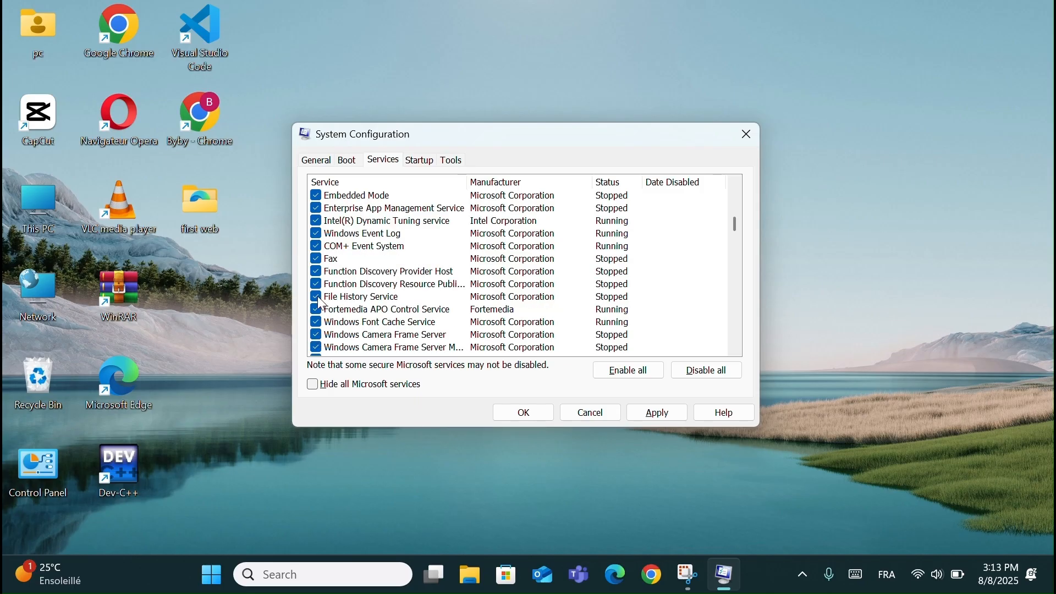
{"action": "scroll", "coordinate": [322, 300], "scroll_direction": "down", "scroll_amount": 2}
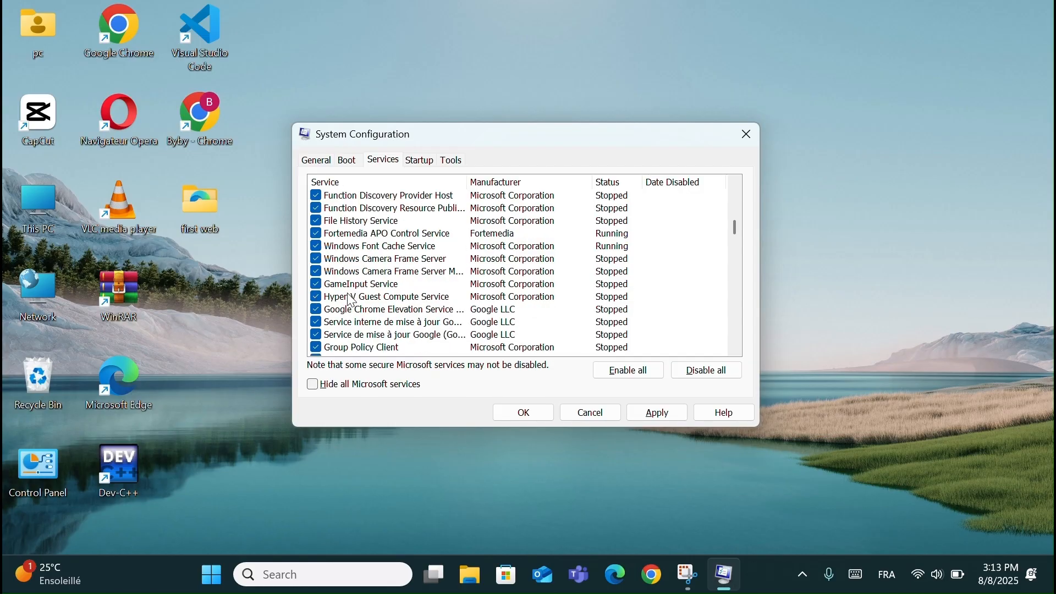
{"action": "scroll", "coordinate": [352, 302], "scroll_direction": "down", "scroll_amount": 1}
{"action": "scroll", "coordinate": [352, 301], "scroll_direction": "up", "scroll_amount": 15}
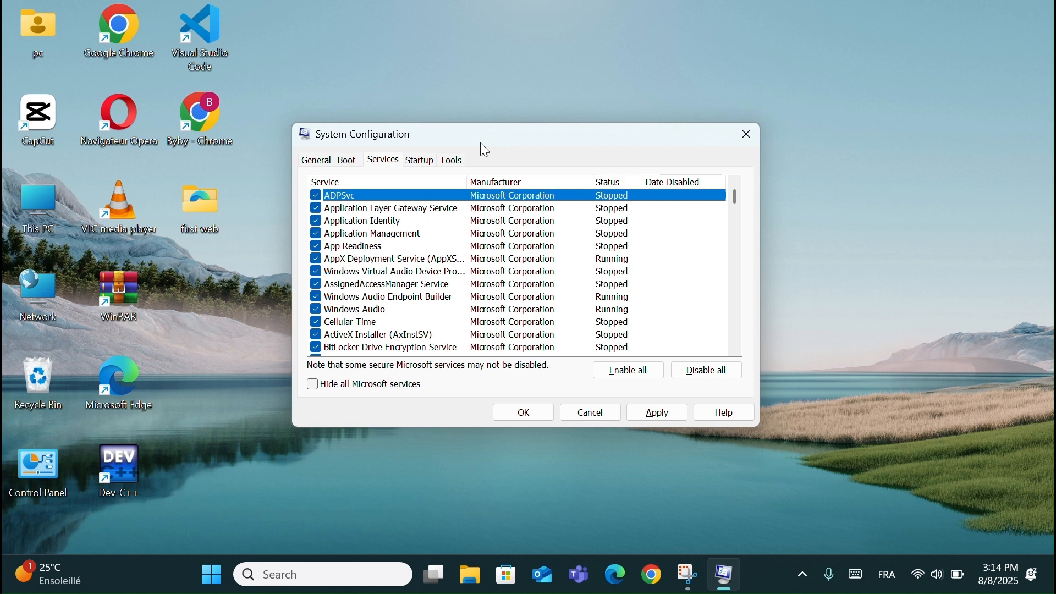
- Apply the changes to the deselected services and exit System Configuration without restarting the computer
{"action": "scroll", "coordinate": [431, 253], "scroll_direction": "down", "scroll_amount": 6}
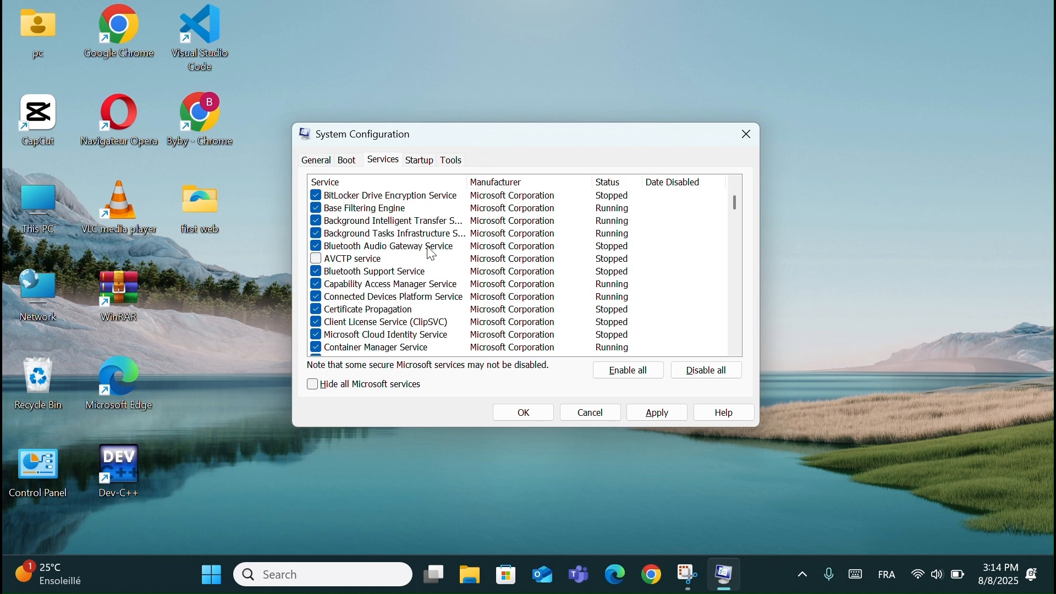
{"action": "scroll", "coordinate": [432, 253], "scroll_direction": "down", "scroll_amount": 1}
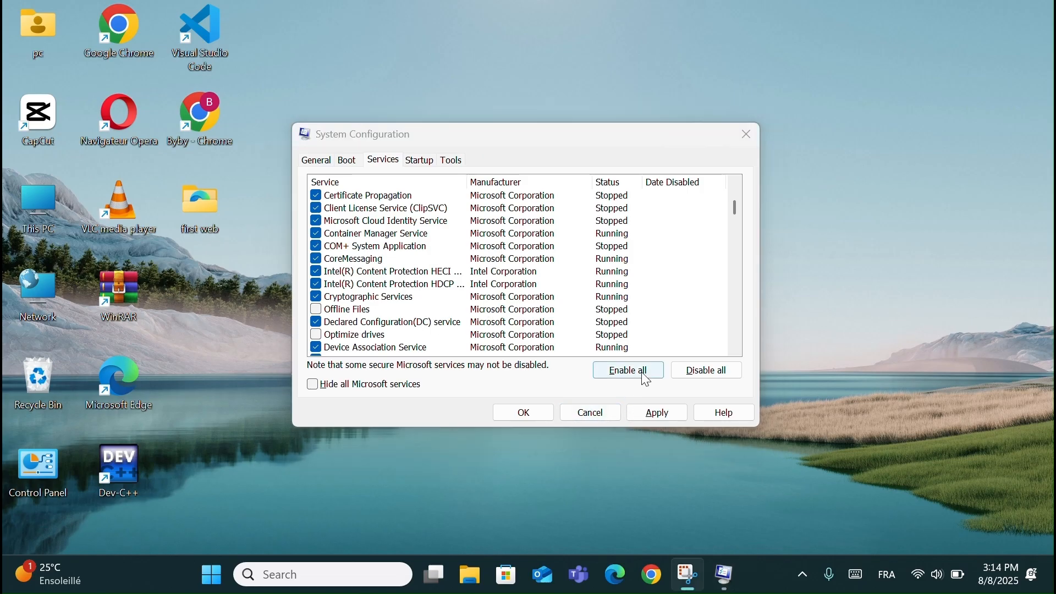
{"action": "left_click", "coordinate": [660, 414]}
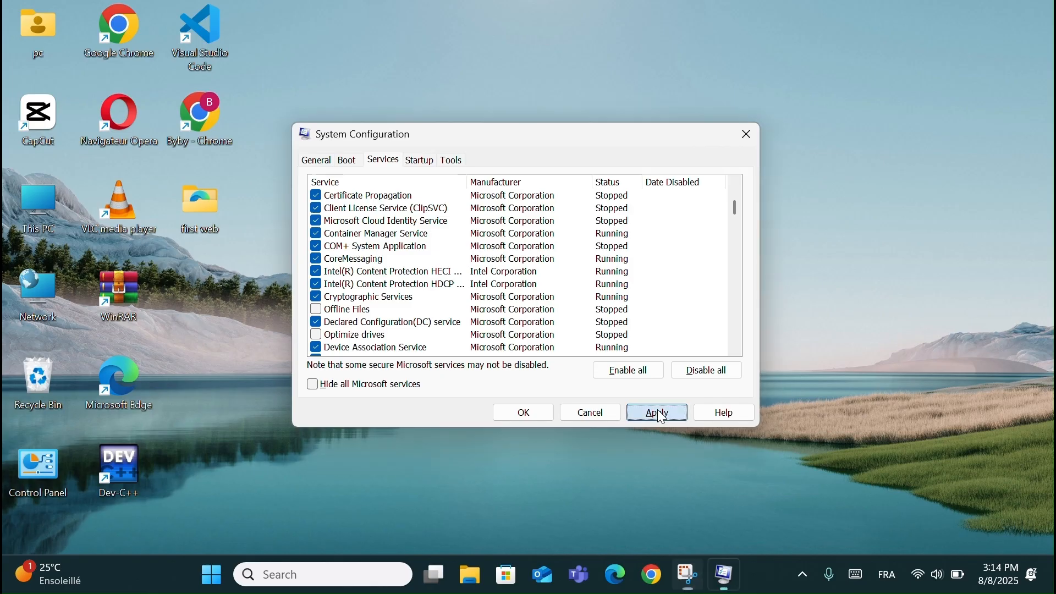
{"action": "left_click", "coordinate": [527, 414]}
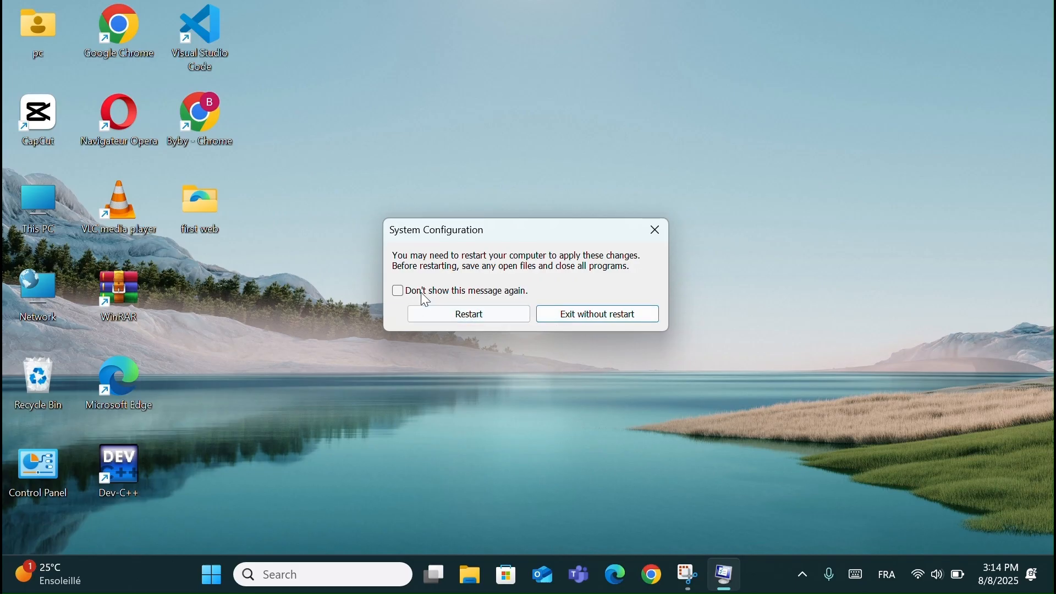
{"action": "left_click", "coordinate": [608, 320]}
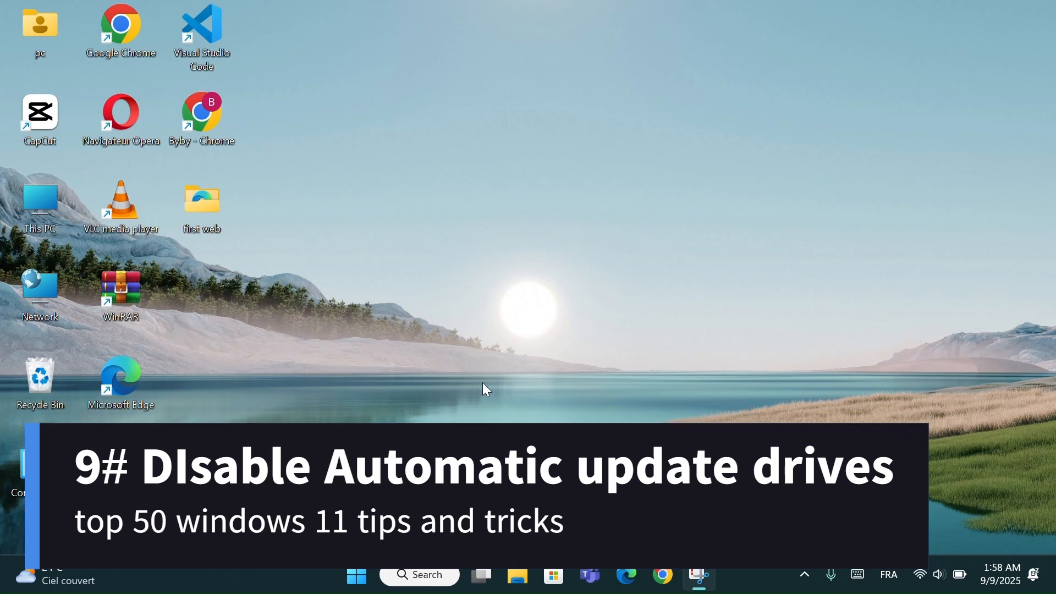
- Open Settings and reach Advanced system settings through the About page of the System category
{"action": "key", "text": "super"}
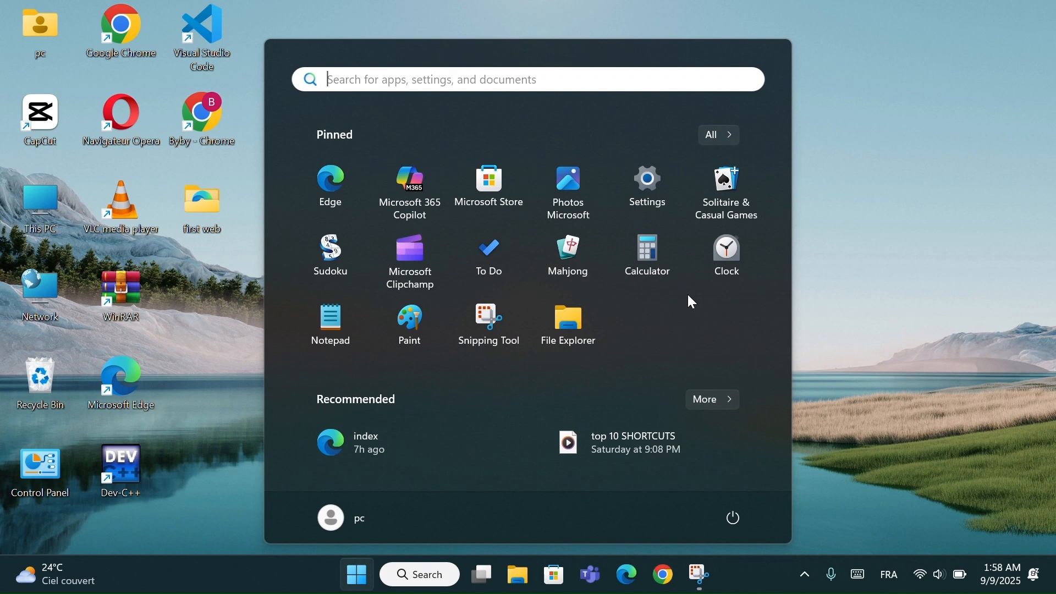
{"action": "left_click", "coordinate": [652, 183]}
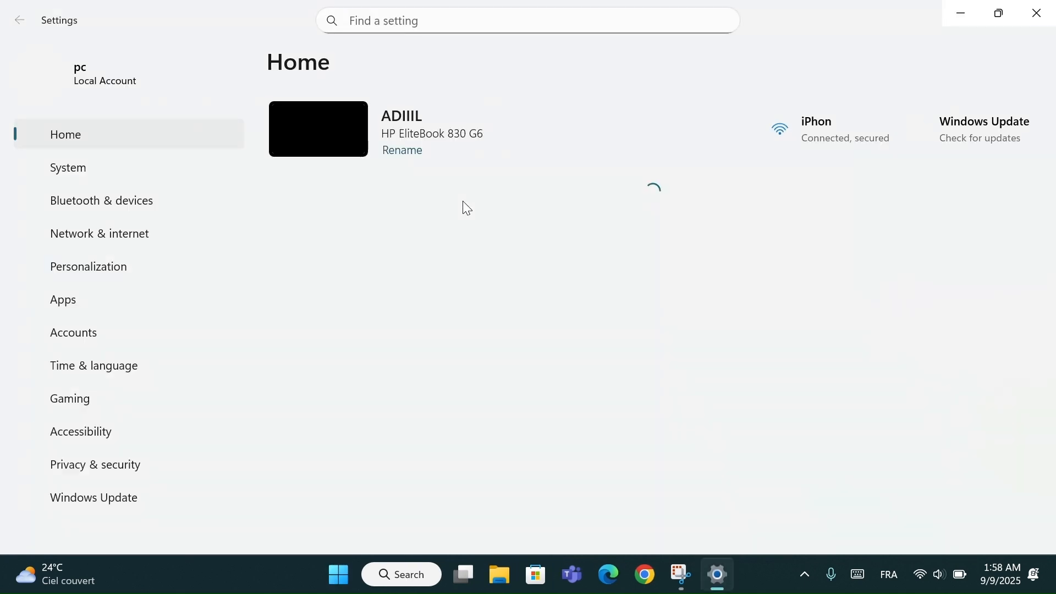
{"action": "left_click", "coordinate": [186, 170]}
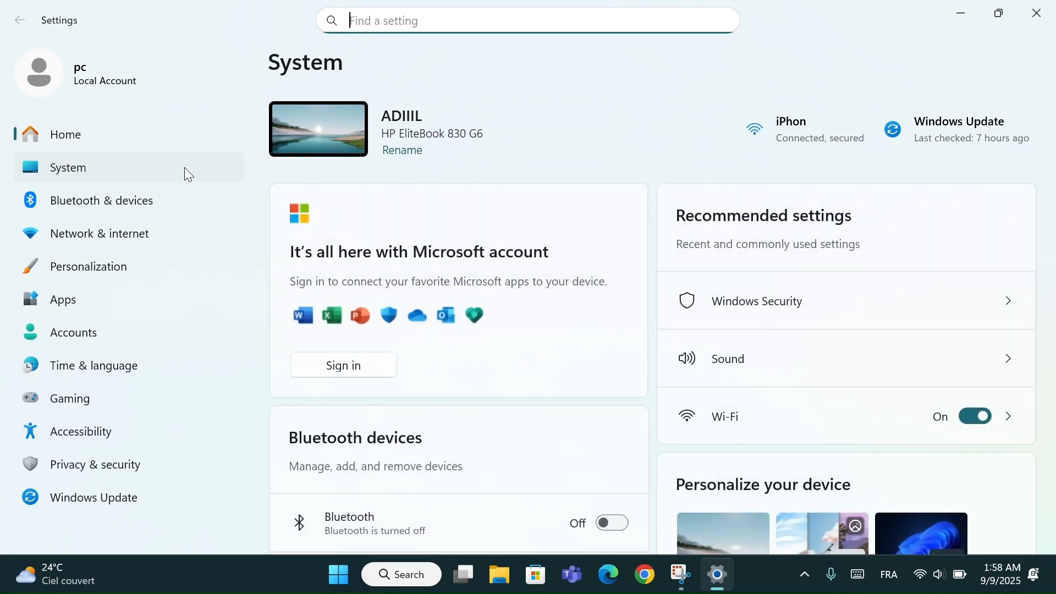
{"action": "scroll", "coordinate": [488, 364], "scroll_direction": "down", "scroll_amount": 10}
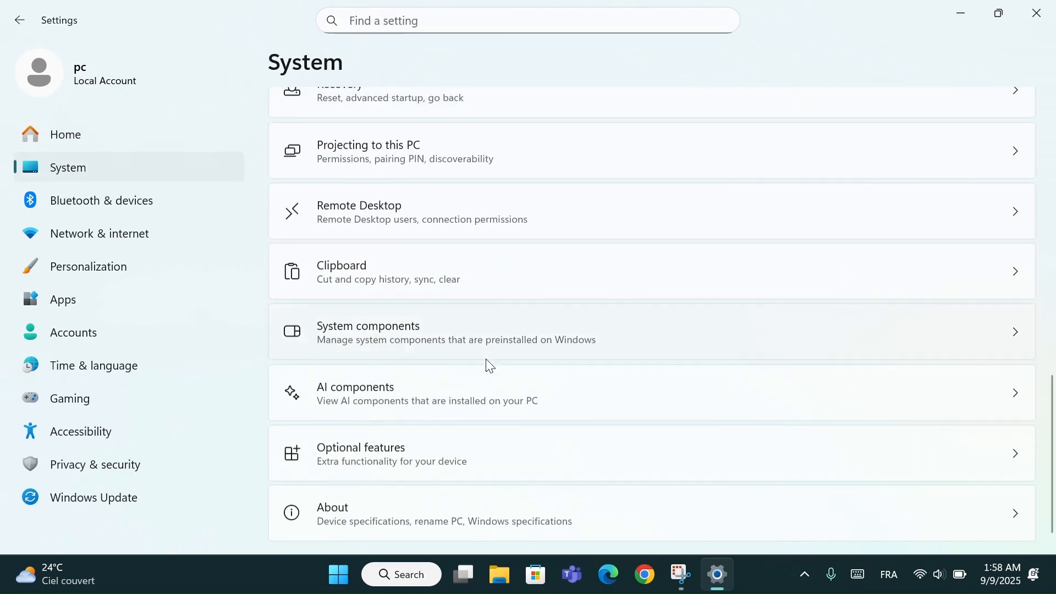
{"action": "left_click", "coordinate": [371, 493]}
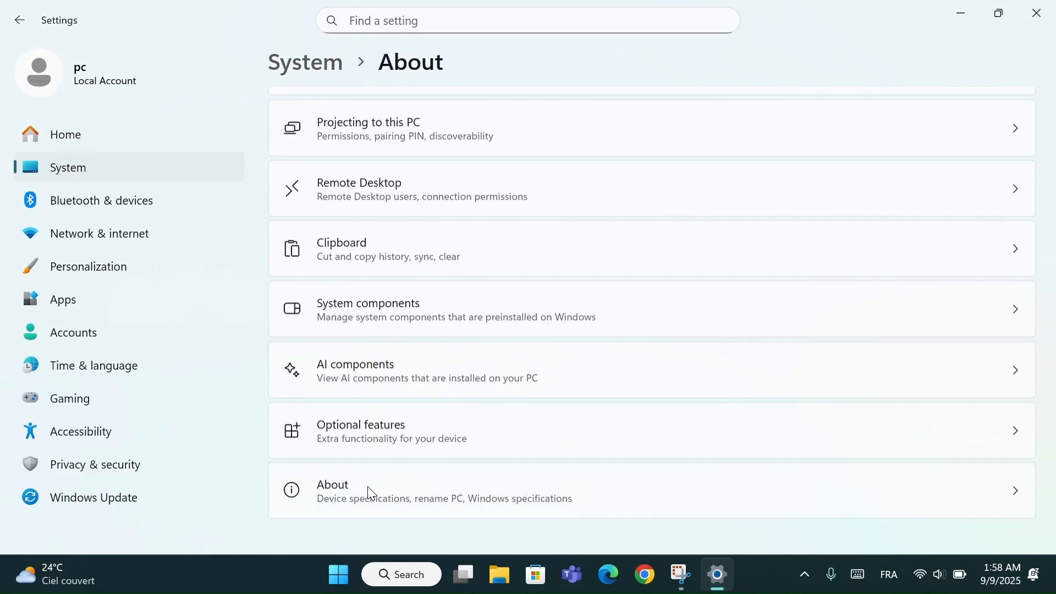
{"action": "scroll", "coordinate": [406, 353], "scroll_direction": "down", "scroll_amount": 3}
{"action": "scroll", "coordinate": [406, 355], "scroll_direction": "down", "scroll_amount": 3}
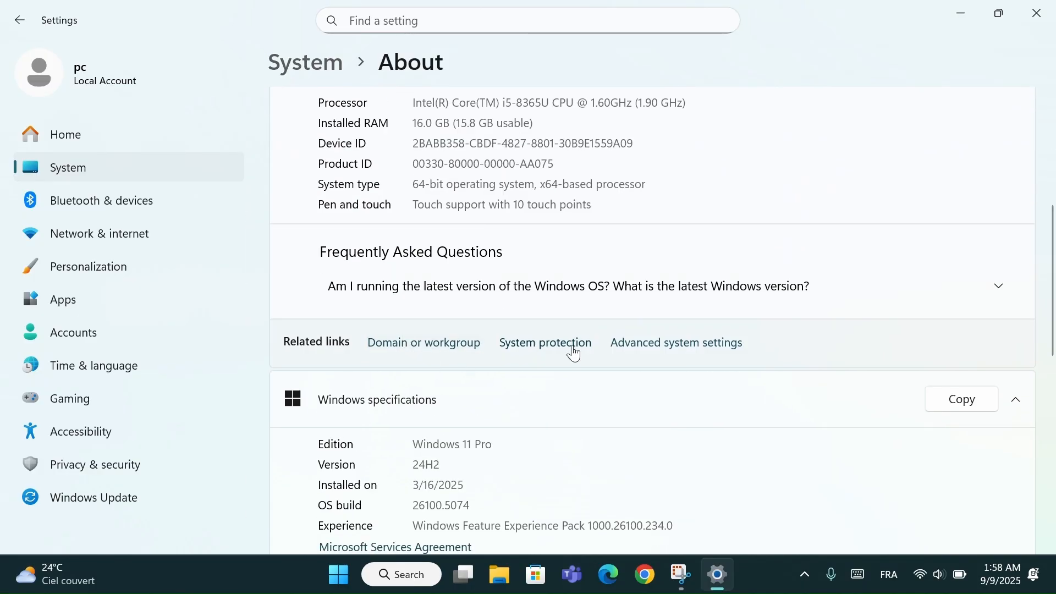
{"action": "left_click", "coordinate": [676, 344]}
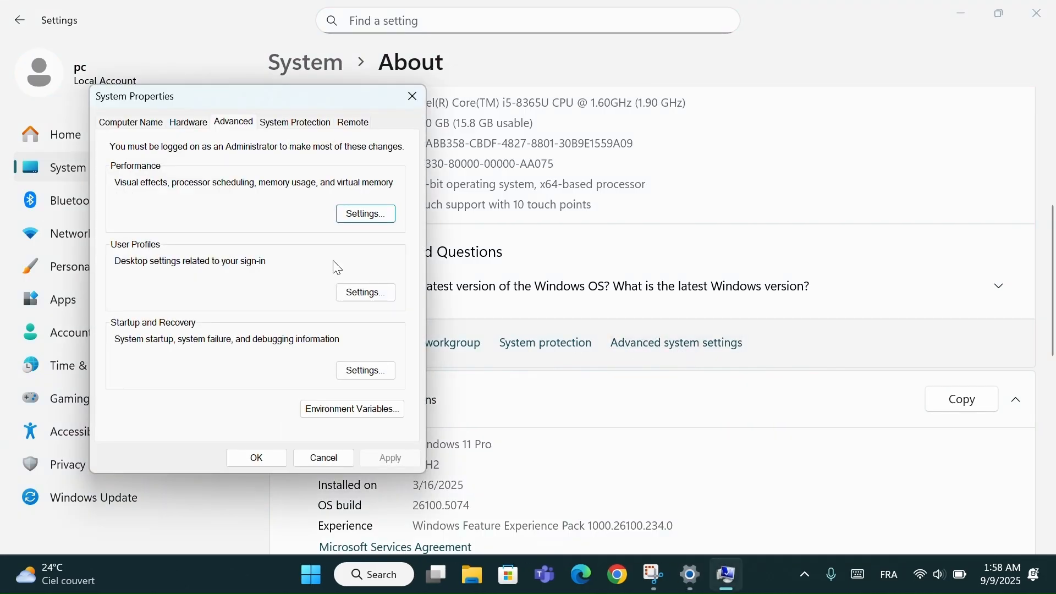
- Set automatic download of manufacturers' apps to No in the Device Installation Settings, save the change, and close System Properties and Settings
{"action": "left_click", "coordinate": [187, 124]}
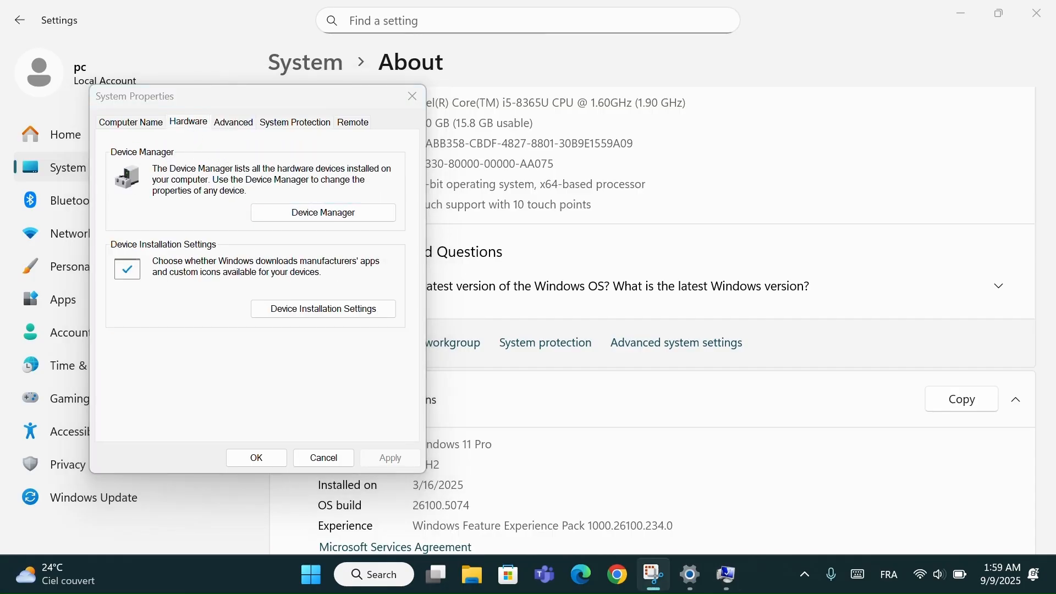
{"action": "left_click", "coordinate": [296, 306]}
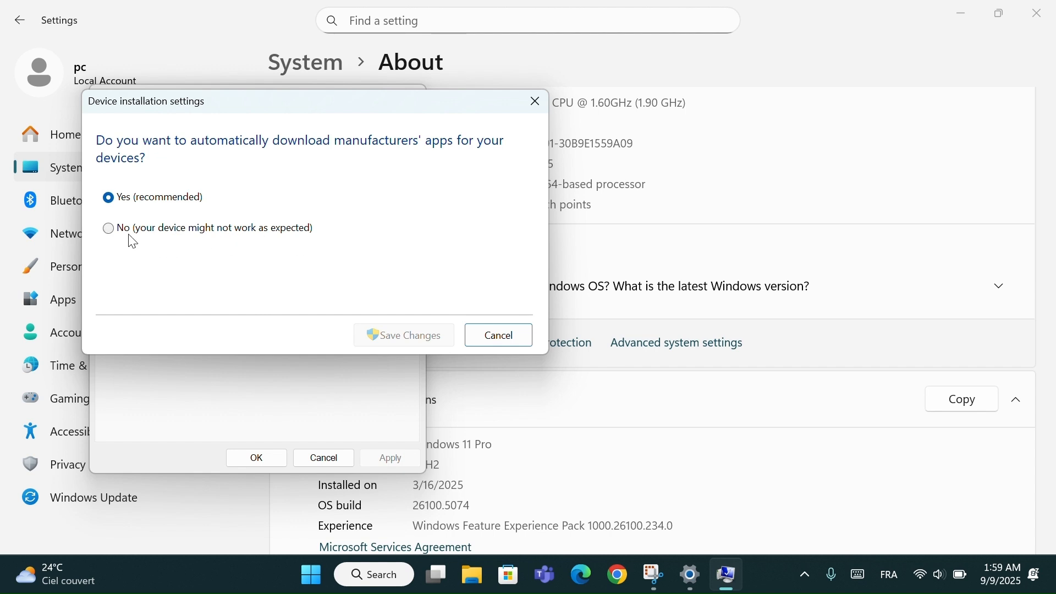
{"action": "left_click", "coordinate": [110, 231]}
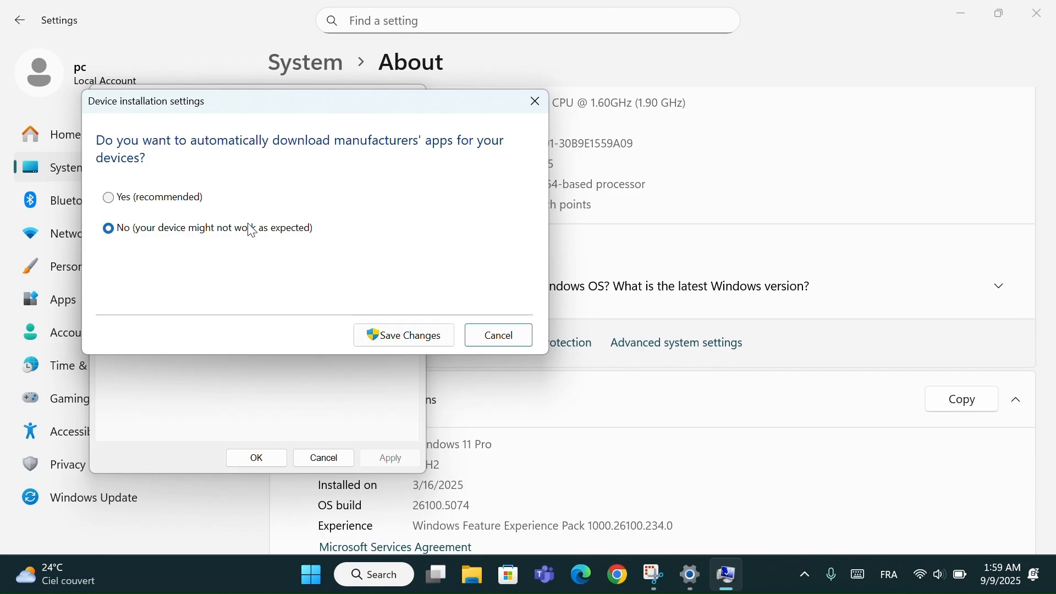
{"action": "left_click", "coordinate": [406, 337]}
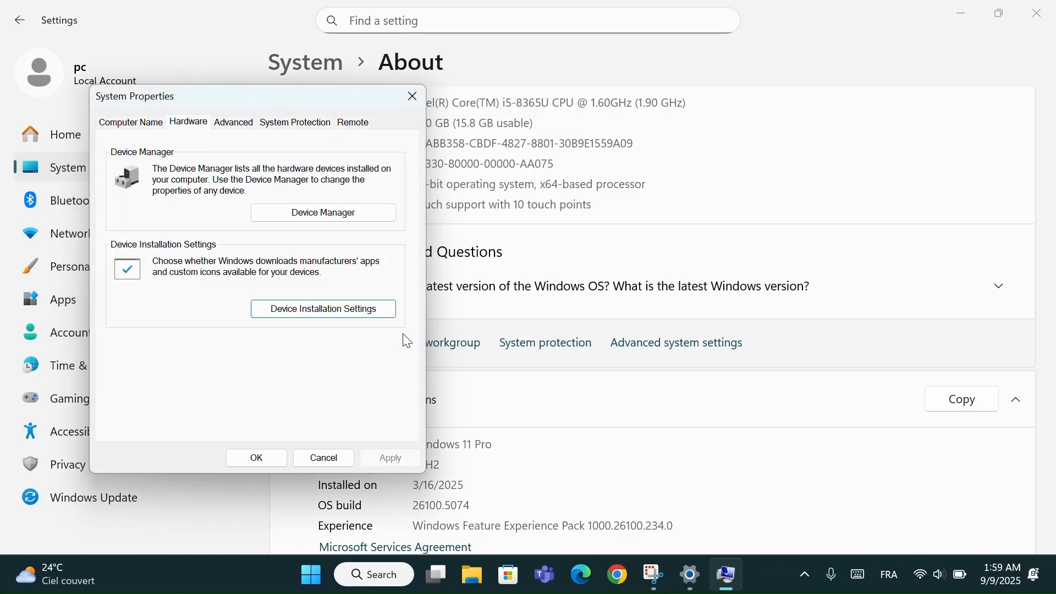
{"action": "left_click", "coordinate": [414, 96]}
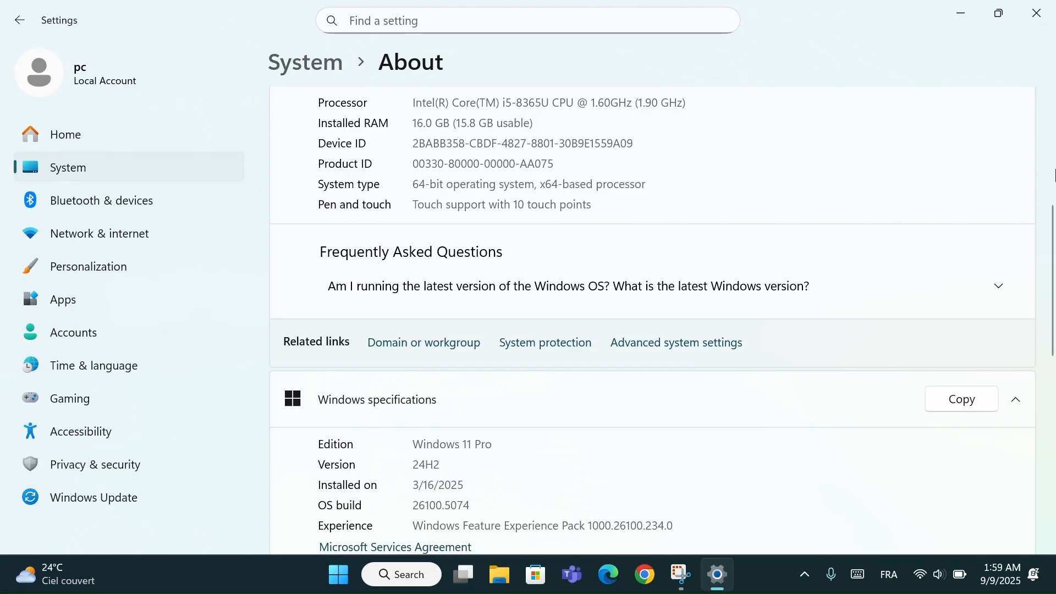
{"action": "left_click", "coordinate": [1036, 13]}
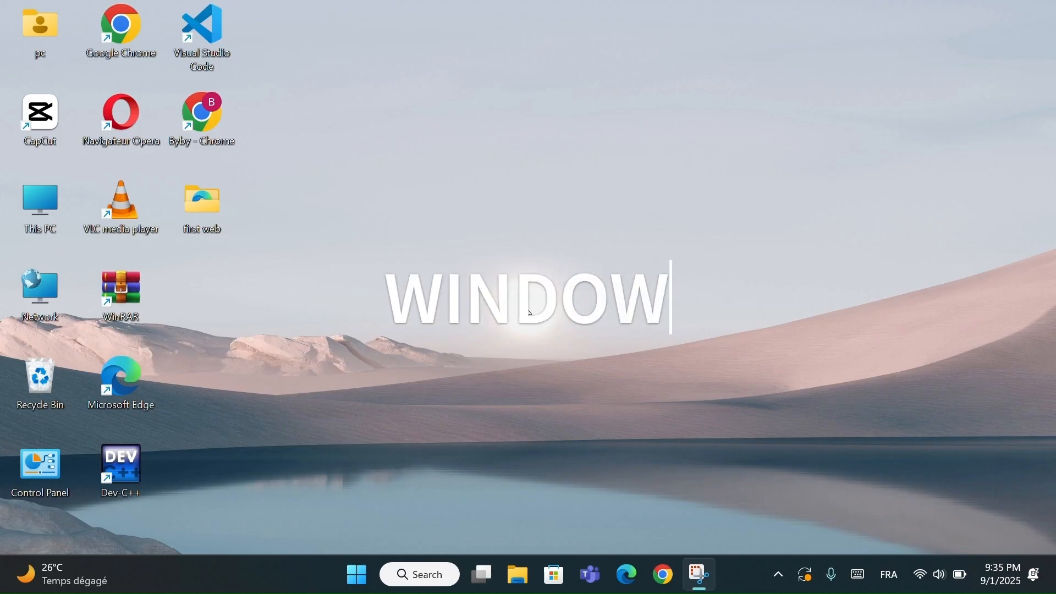
- Open the Emoji and more panel, move it to the middle of the desktop, and view its emoji categories before returning to the overview
{"action": "key", "text": "super+period"}
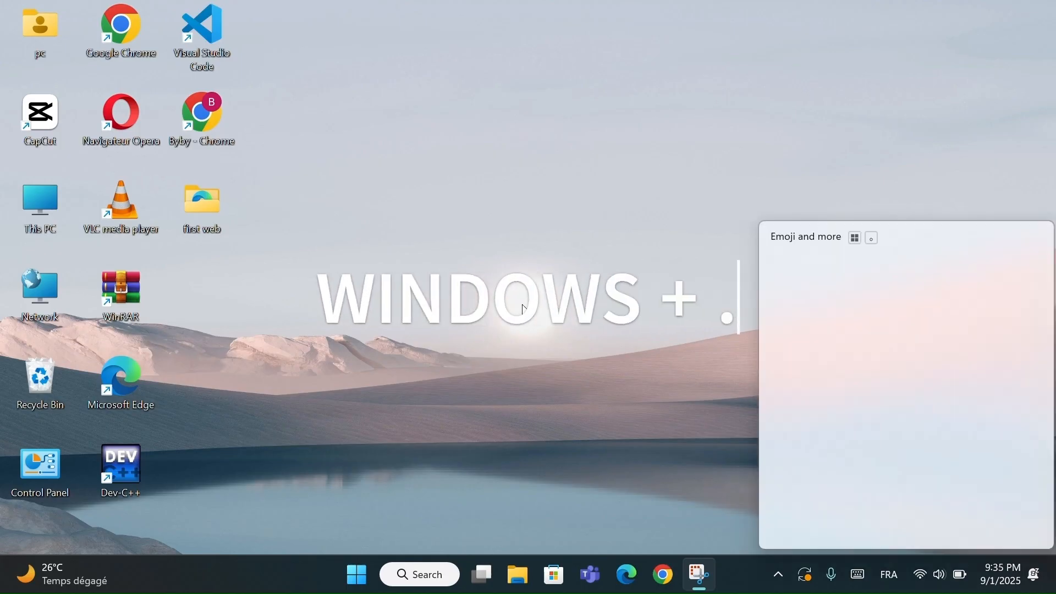
{"action": "left_click_drag", "start_coordinate": [946, 241], "coordinate": [559, 128]}
{"action": "left_click", "coordinate": [430, 155]}
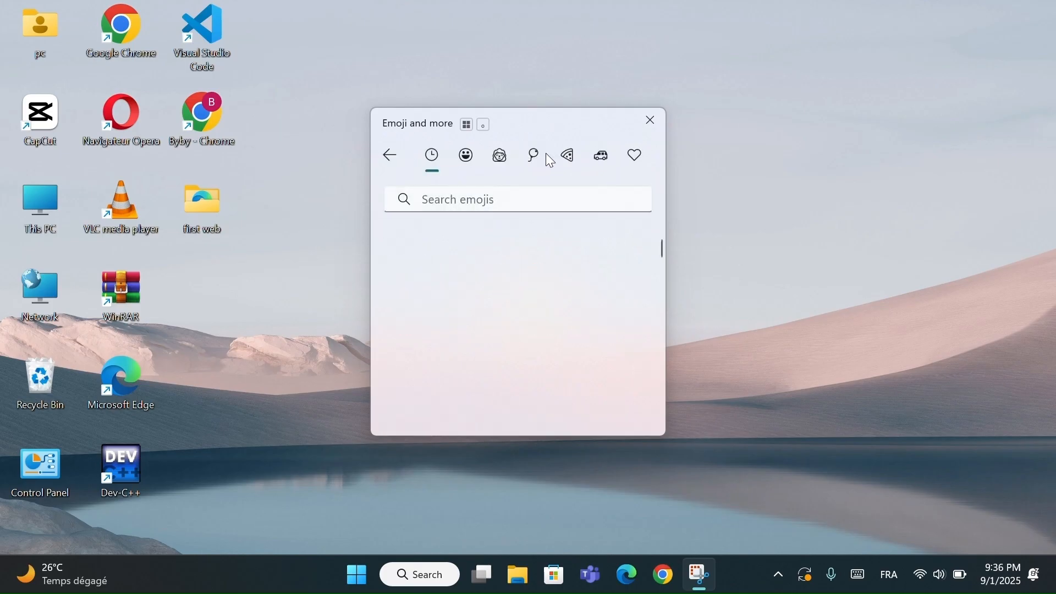
{"action": "left_click", "coordinate": [390, 151]}
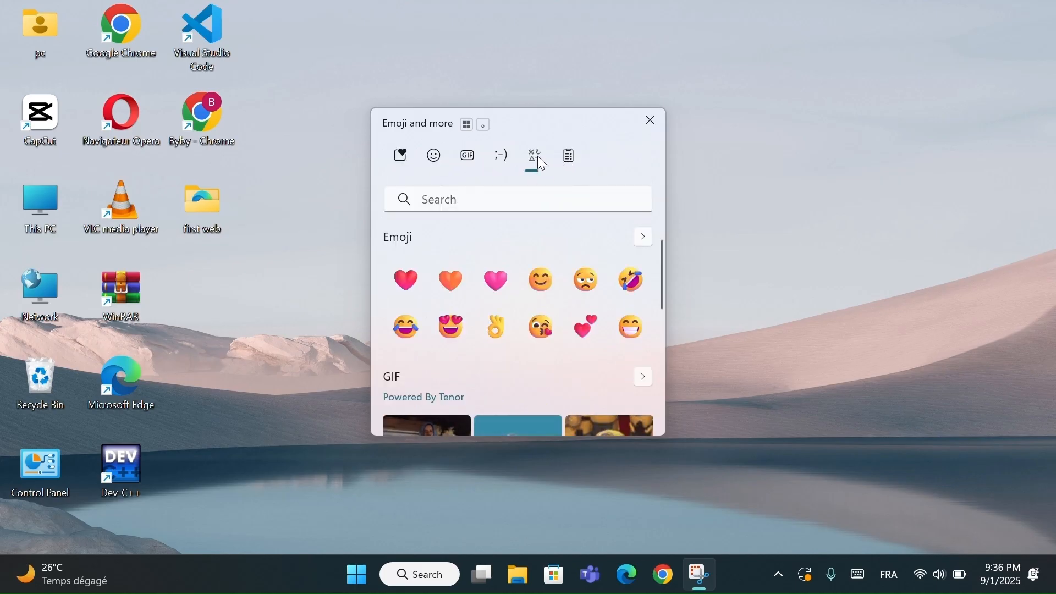
- Browse the general punctuation and currency symbols in the Emoji and more panel, and return to the overview
{"action": "left_click", "coordinate": [537, 157]}
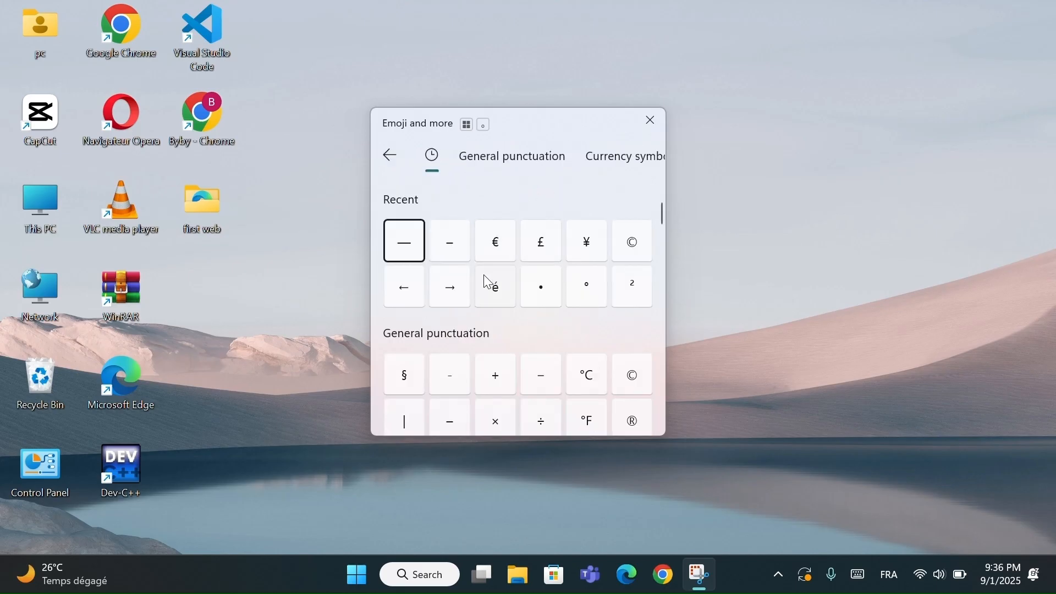
{"action": "scroll", "coordinate": [483, 275], "scroll_direction": "down", "scroll_amount": 3}
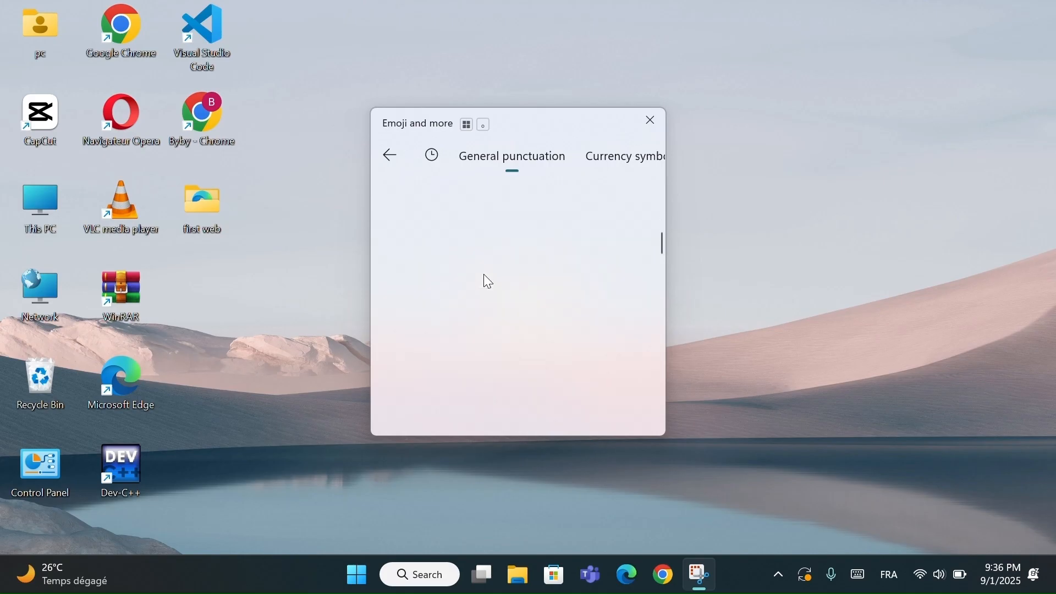
{"action": "scroll", "coordinate": [484, 274], "scroll_direction": "up", "scroll_amount": 5}
{"action": "left_click", "coordinate": [523, 156]}
{"action": "left_click", "coordinate": [597, 159]}
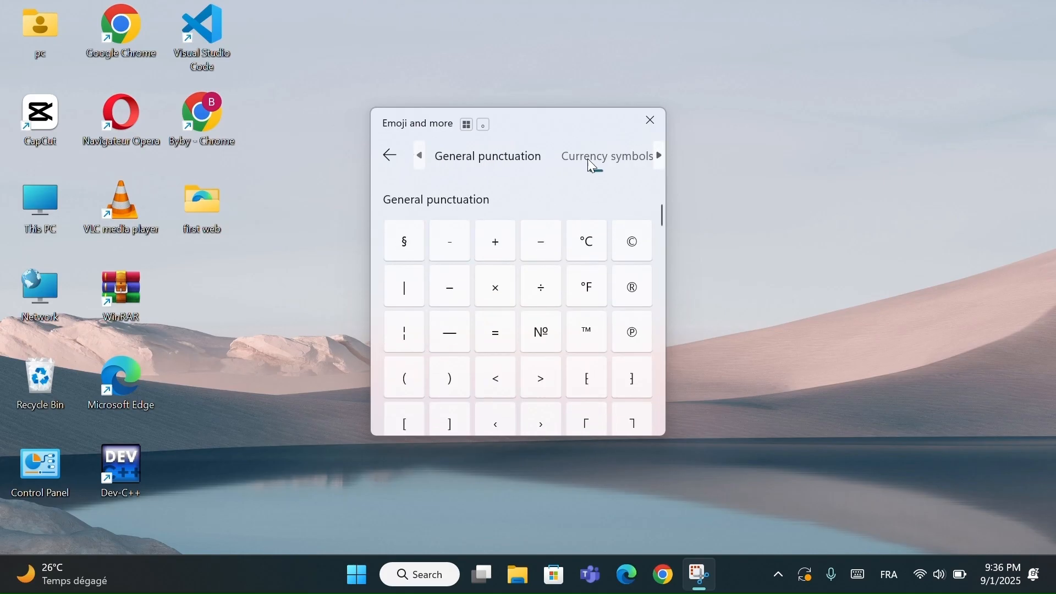
{"action": "left_click", "coordinate": [390, 156]}
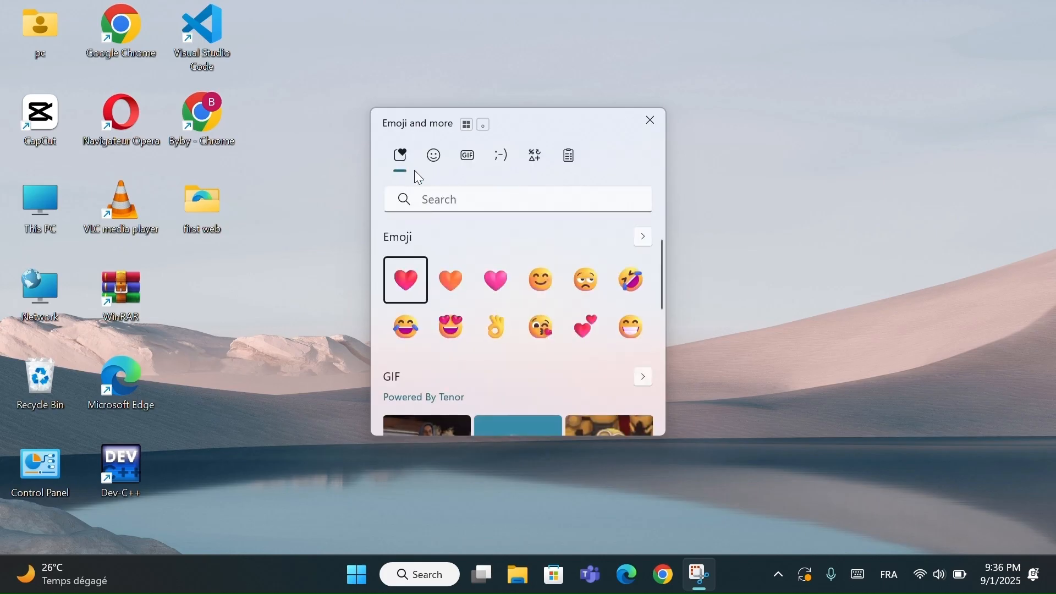
- Dismiss the emoji panel, open the Chrome profile from the desktop, and bring up the Symbols category of the Emoji and more panel
{"action": "left_click", "coordinate": [218, 112]}
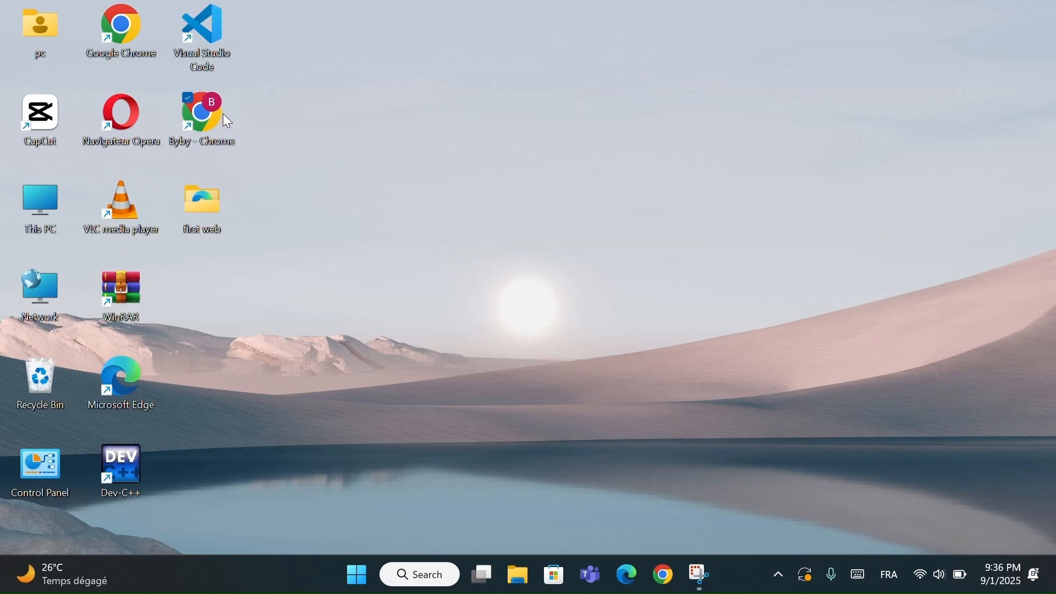
{"action": "double_click", "coordinate": [205, 111]}
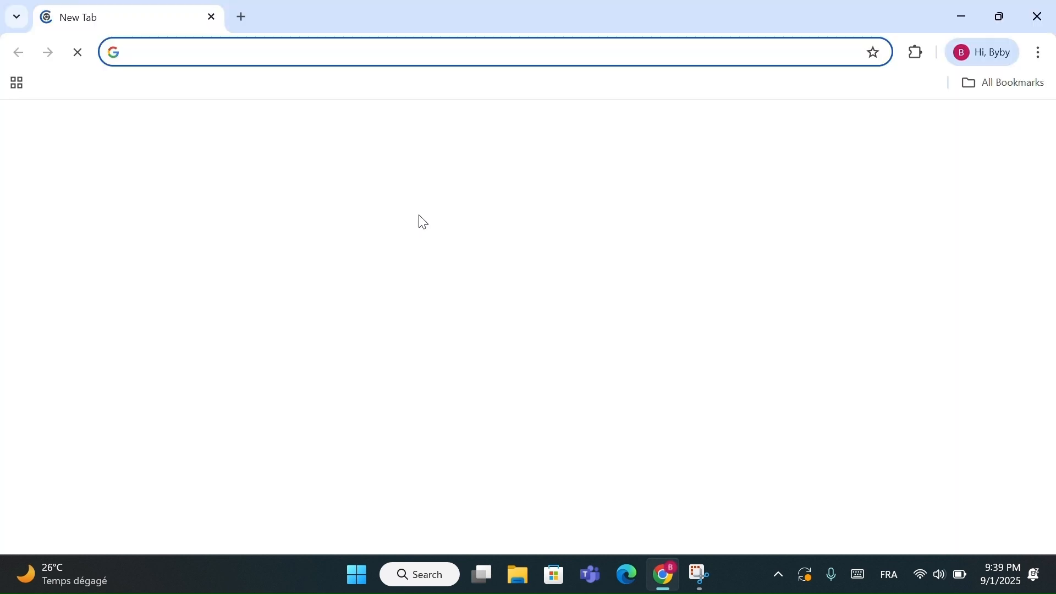
{"action": "key", "text": "super+period"}
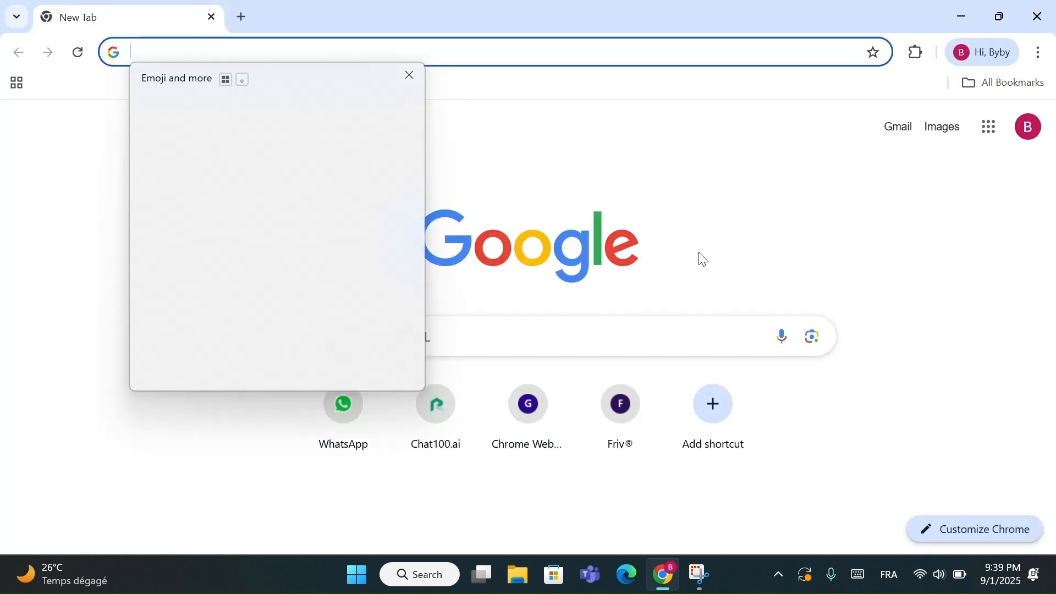
{"action": "left_click", "coordinate": [293, 116]}
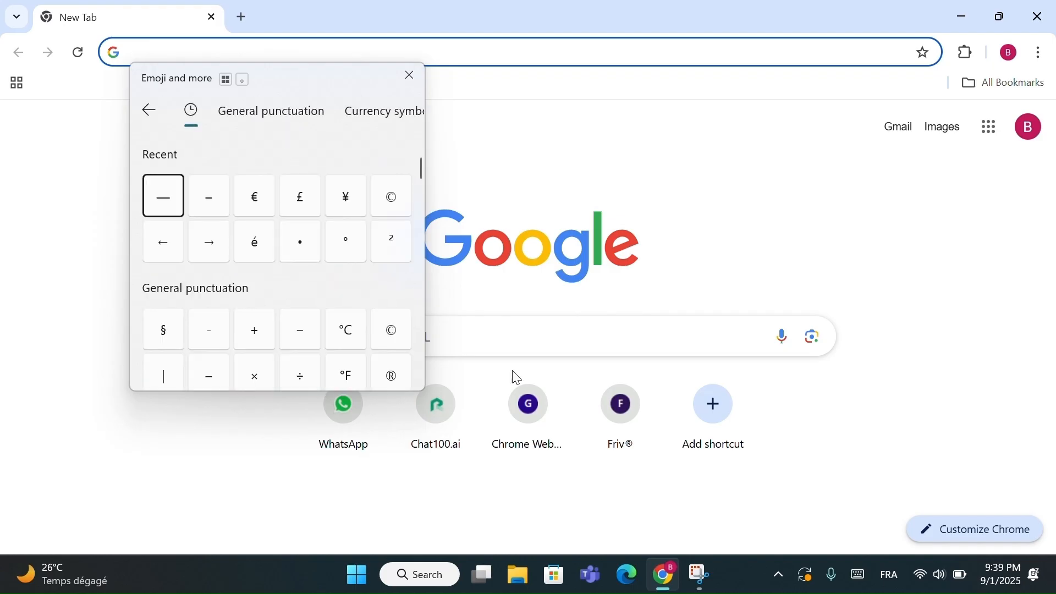
- Insert a series of right arrows, a section sign, vertical bars, hyphens, minus signs and bullets into Chrome's address bar
{"action": "left_click", "coordinate": [214, 245]}
{"action": "left_click", "coordinate": [215, 245]}
{"action": "left_click", "coordinate": [214, 244]}
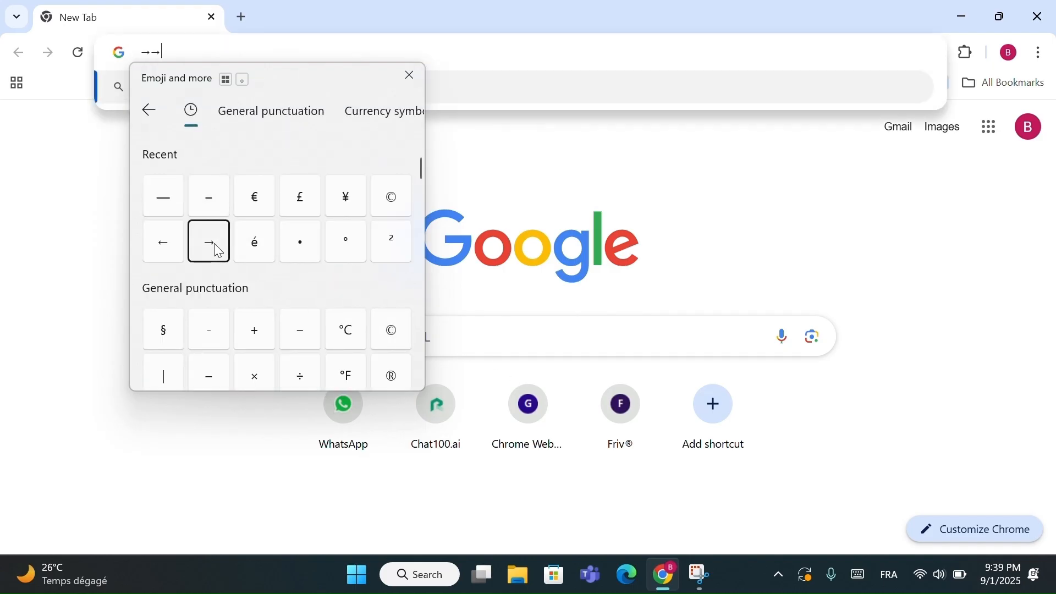
{"action": "left_click", "coordinate": [215, 245]}
{"action": "left_click", "coordinate": [215, 245]}
{"action": "left_click", "coordinate": [213, 244]}
{"action": "left_click", "coordinate": [178, 335]}
{"action": "left_click", "coordinate": [175, 379]}
{"action": "left_click", "coordinate": [211, 346]}
{"action": "left_click", "coordinate": [209, 346]}
{"action": "left_click", "coordinate": [209, 347]}
{"action": "left_click", "coordinate": [298, 339]}
{"action": "left_click", "coordinate": [298, 338]}
{"action": "left_click", "coordinate": [298, 338]}
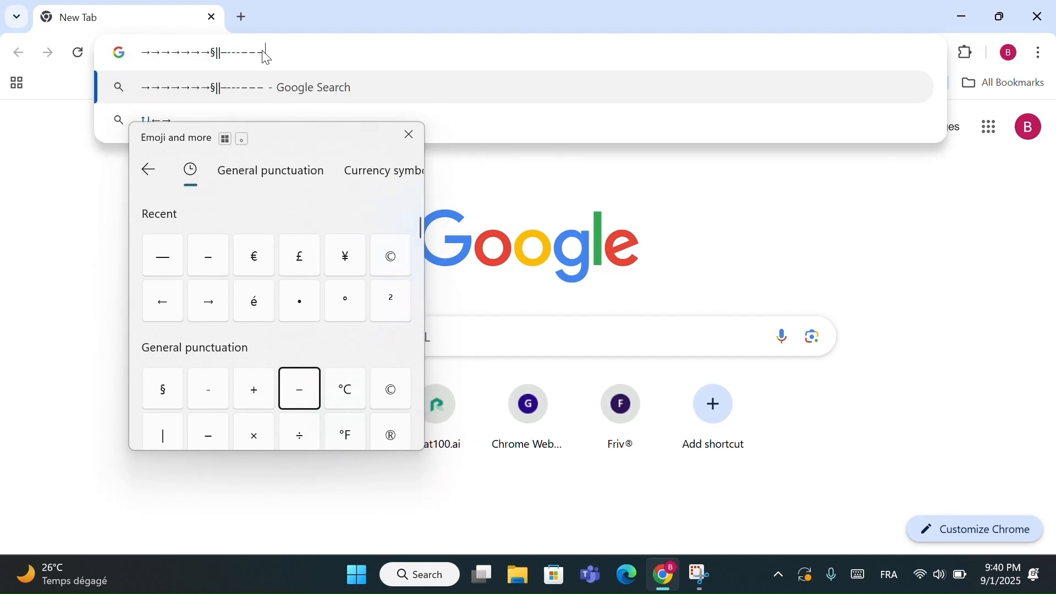
{"action": "left_click", "coordinate": [300, 301]}
{"action": "left_click", "coordinate": [299, 301]}
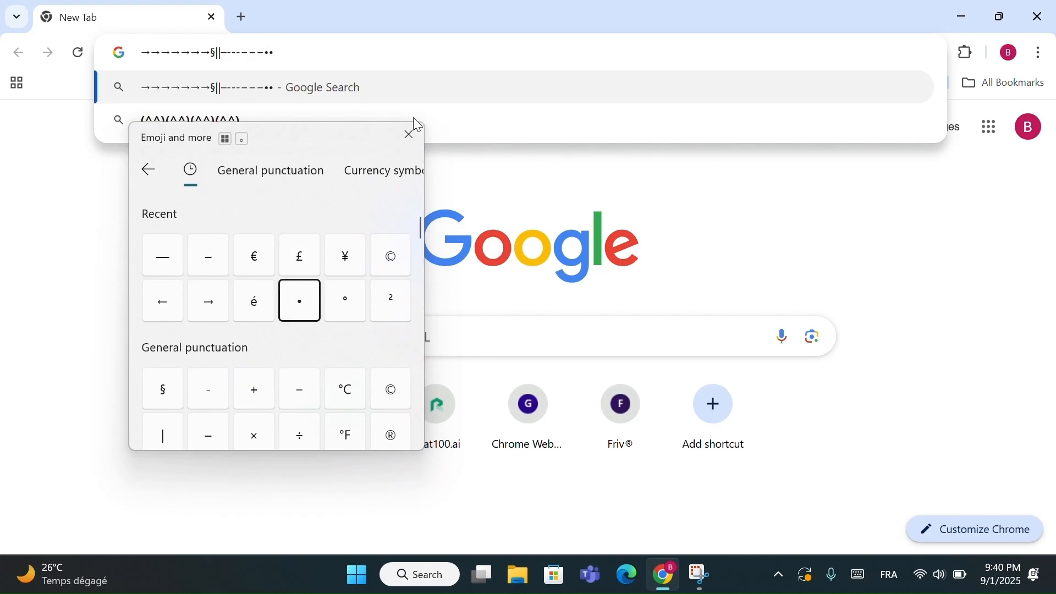
- Close the Emoji and more panel, select the inserted symbols in the address bar, and close Chrome
{"action": "left_click", "coordinate": [410, 135]}
{"action": "left_click_drag", "start_coordinate": [278, 52], "coordinate": [121, 58]}
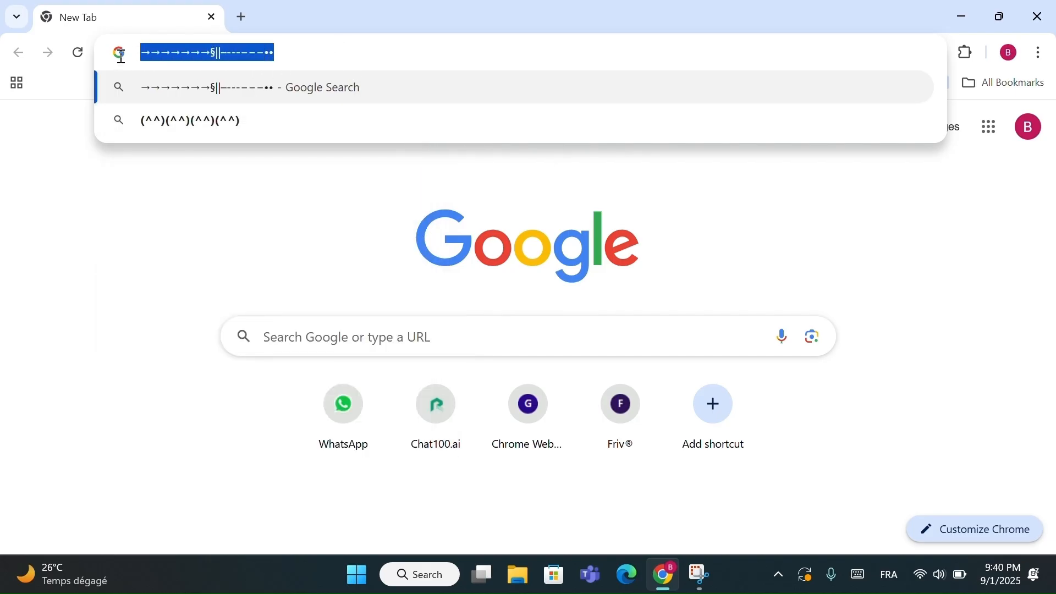
{"action": "right_click", "coordinate": [177, 54]}
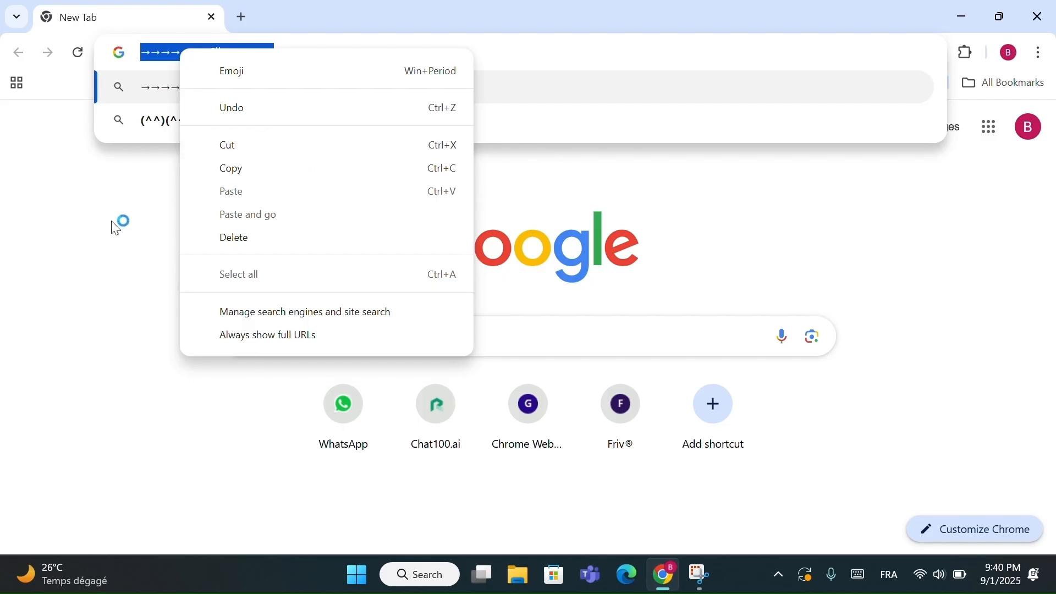
{"action": "left_click", "coordinate": [96, 227]}
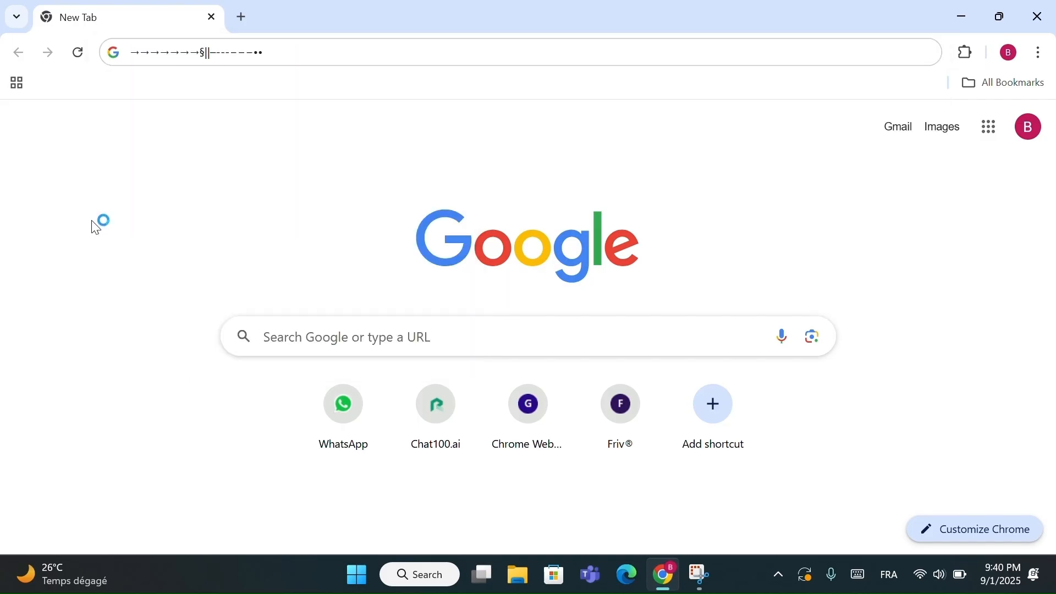
{"action": "left_click", "coordinate": [1037, 17]}
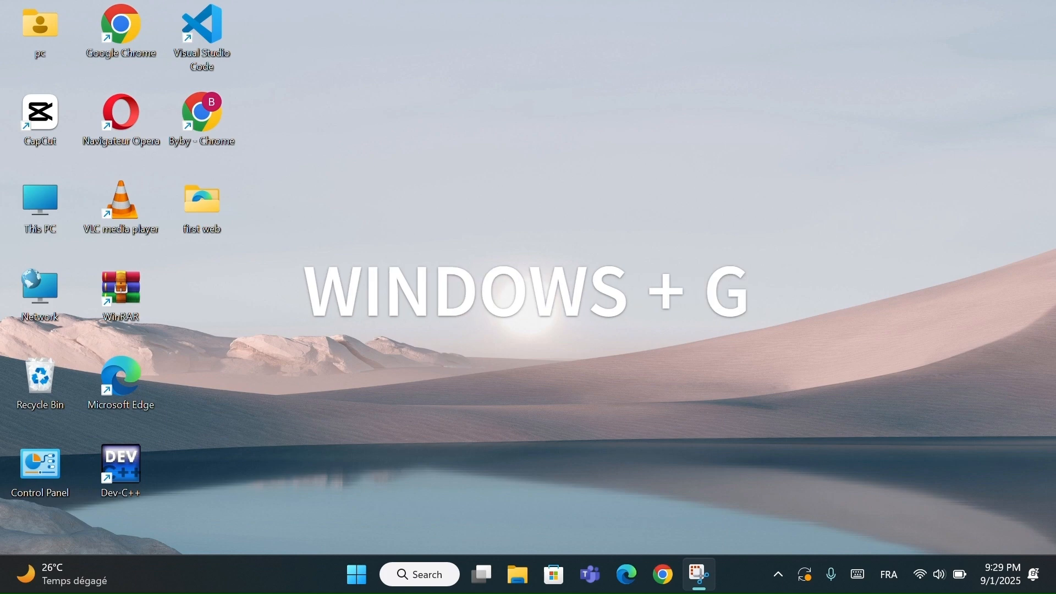
- Open the Xbox Game Bar overlay and raise the Windows default output volume slightly
{"action": "key", "text": "super+g"}
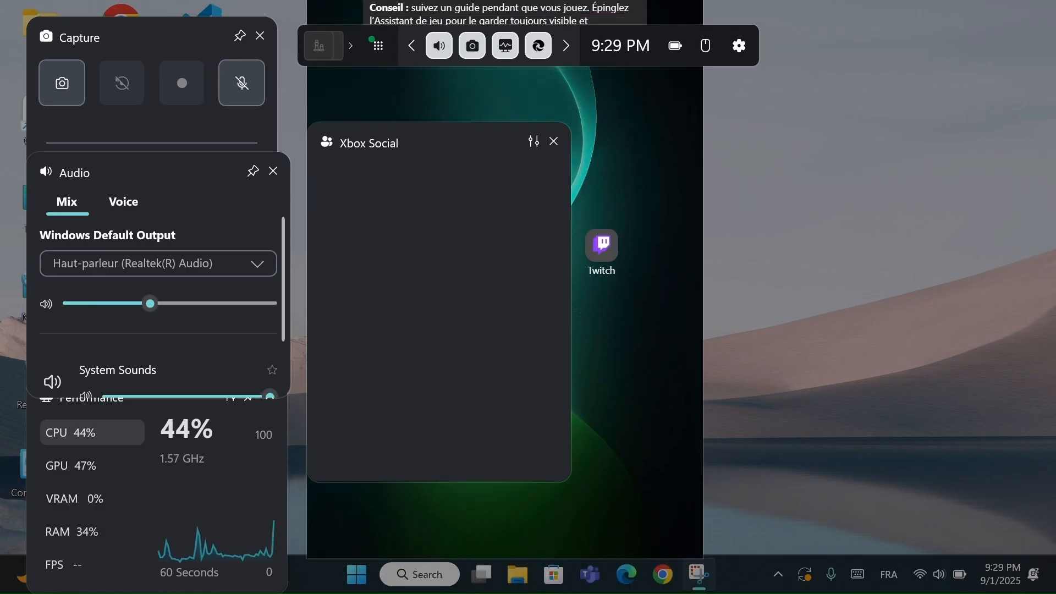
{"action": "left_click_drag", "start_coordinate": [154, 306], "coordinate": [154, 304]}
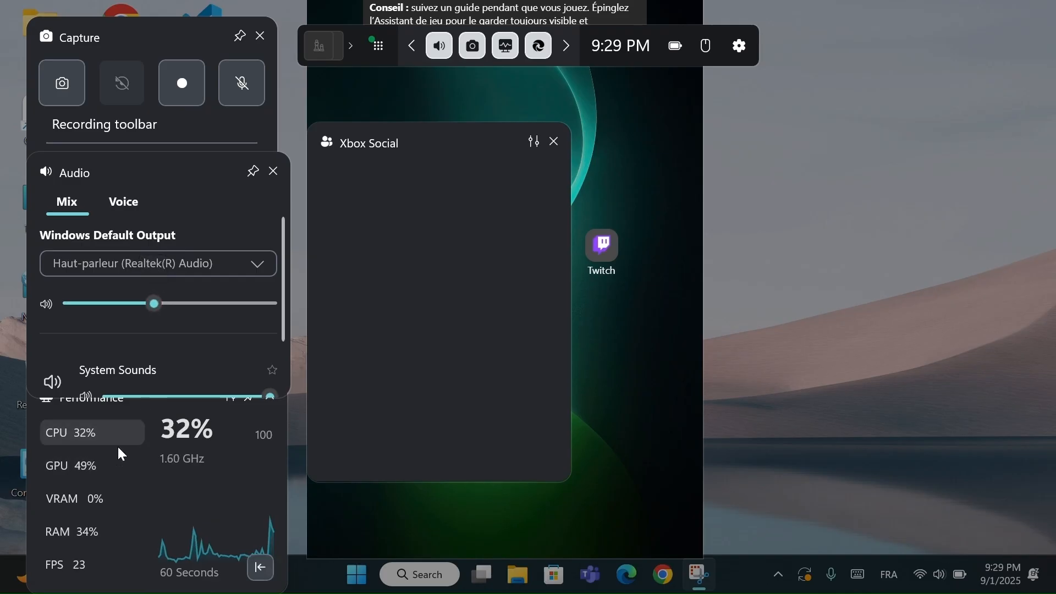
- View the GPU, VRAM and RAM graphs in the Performance widget and point out the screenshot control, closing the Game Bar at the end
{"action": "left_click", "coordinate": [183, 443]}
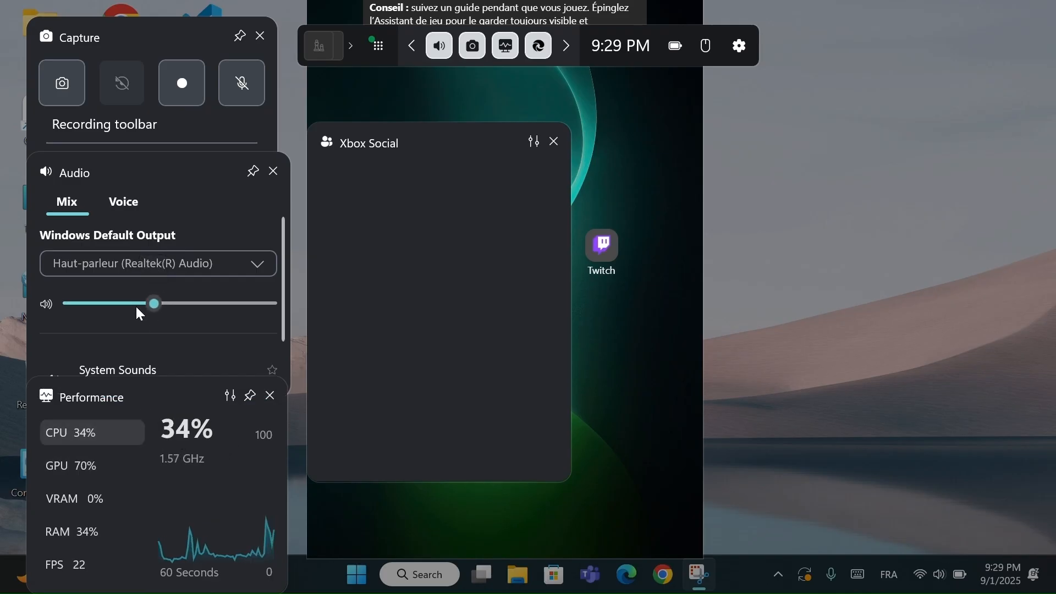
{"action": "left_click", "coordinate": [87, 469]}
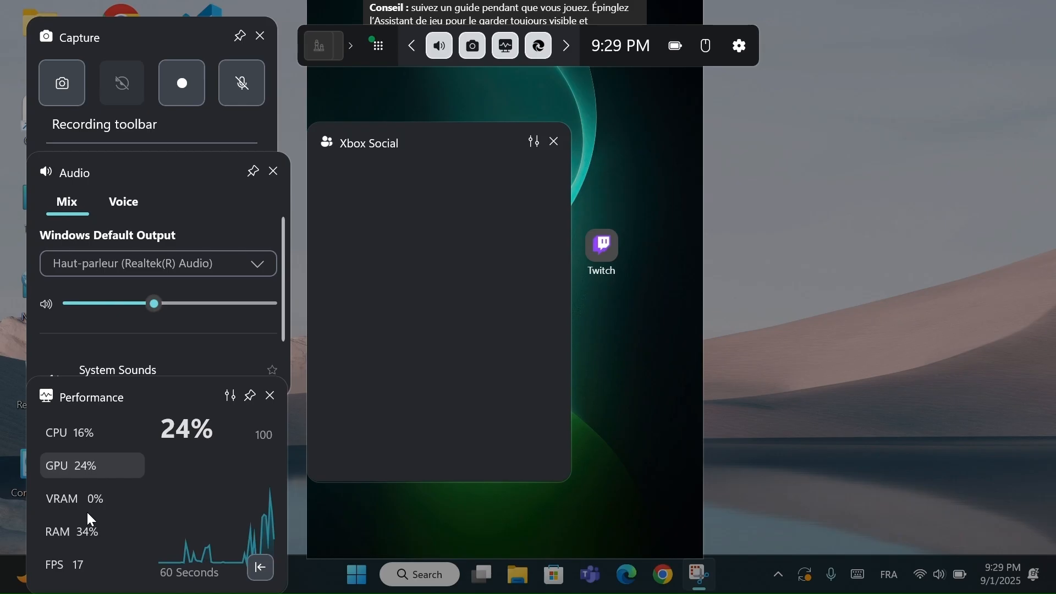
{"action": "left_click", "coordinate": [88, 488]}
{"action": "left_click", "coordinate": [88, 532]}
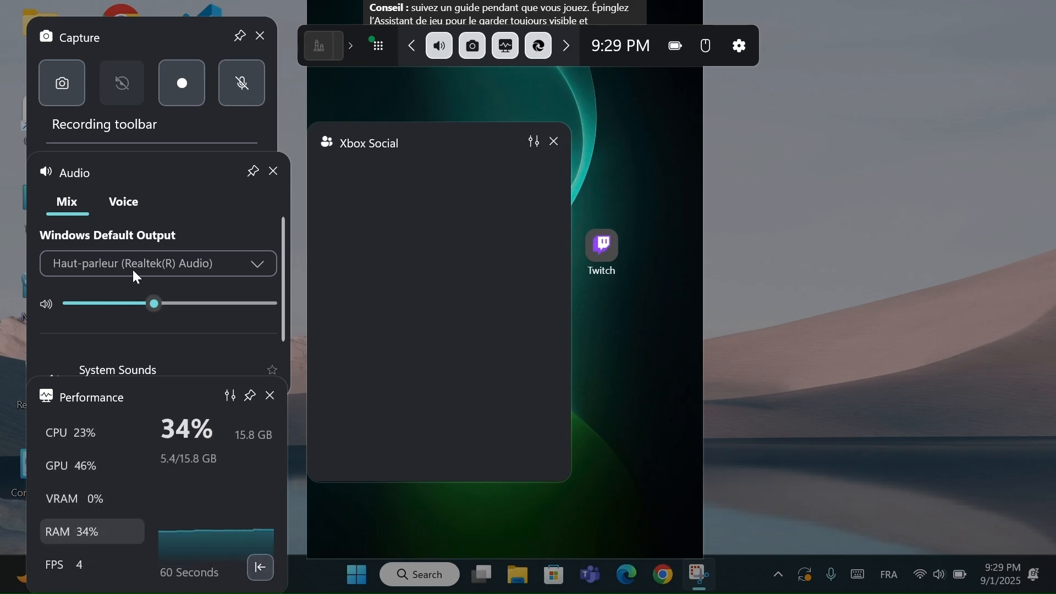
{"action": "left_click", "coordinate": [71, 84]}
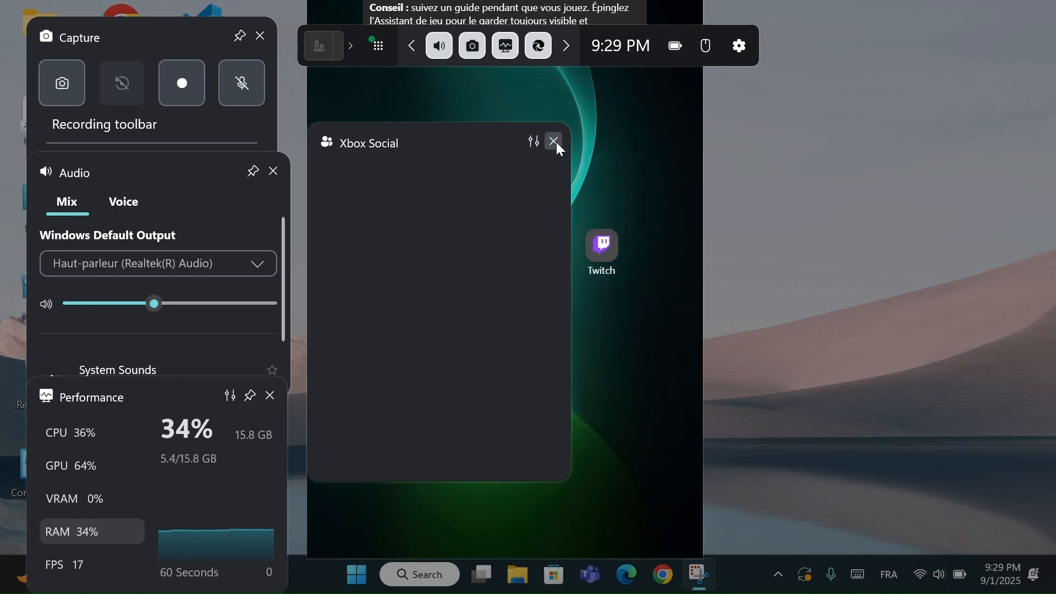
{"action": "left_click", "coordinate": [781, 215]}
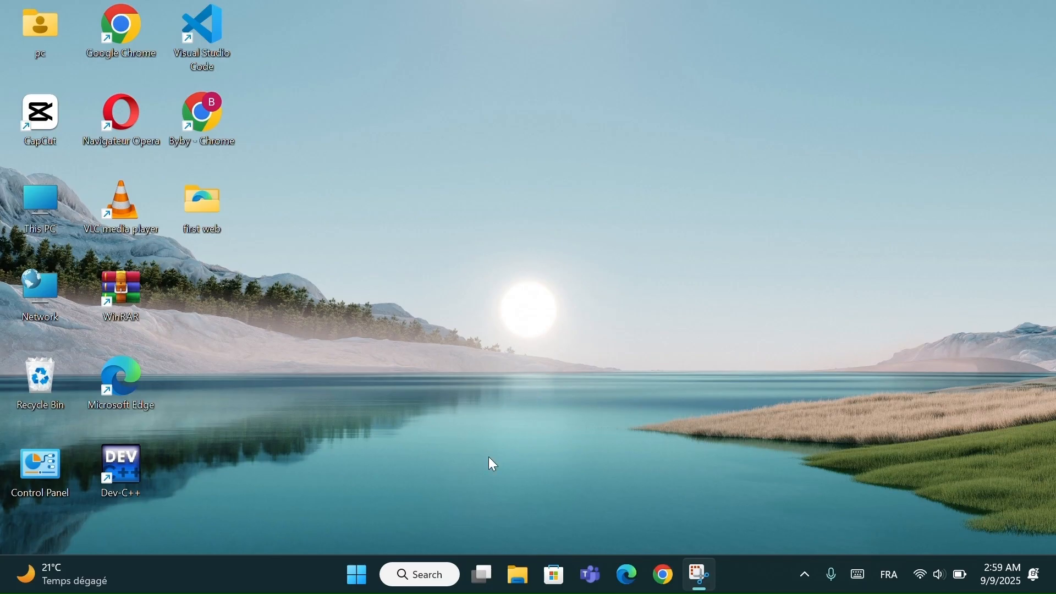
- Search Windows for "windows d", open Windows Security, and go to the Reputation-based protection settings under App & browser control
{"action": "left_click", "coordinate": [421, 566]}
{"action": "type", "text": "windows d"}
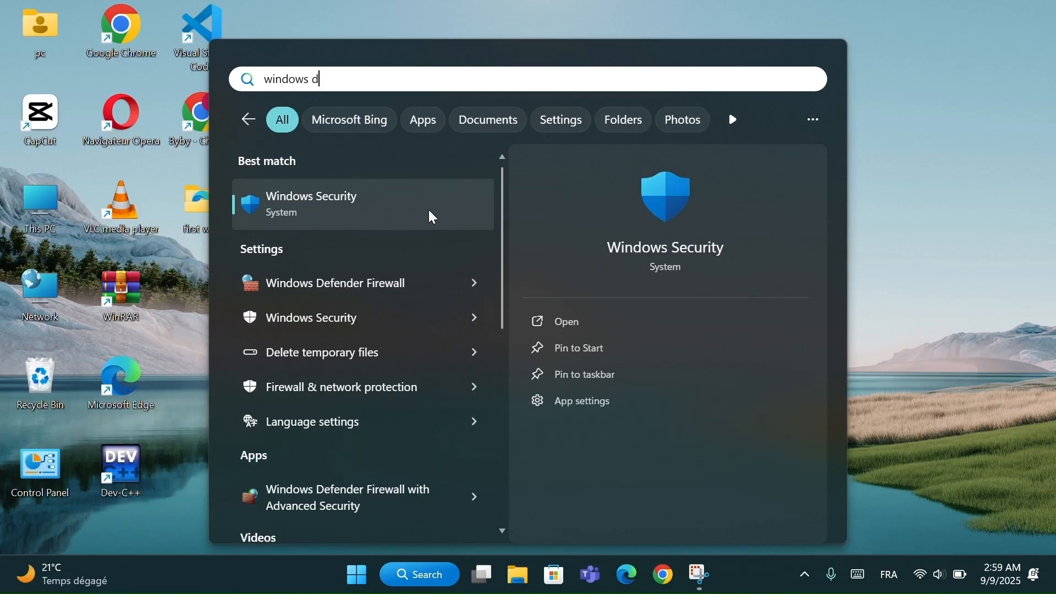
{"action": "left_click", "coordinate": [388, 211]}
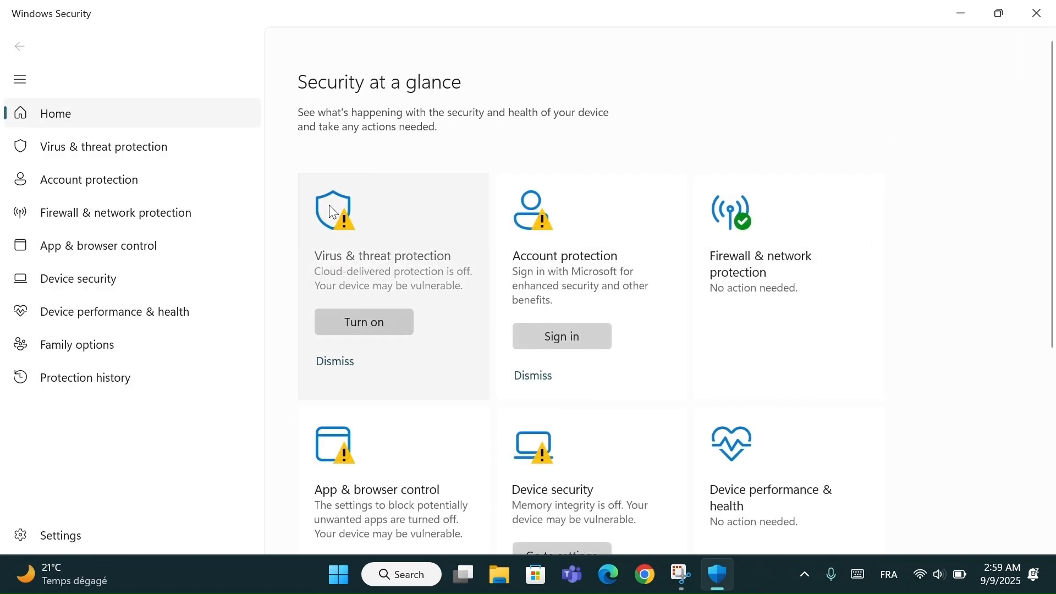
{"action": "left_click", "coordinate": [124, 251]}
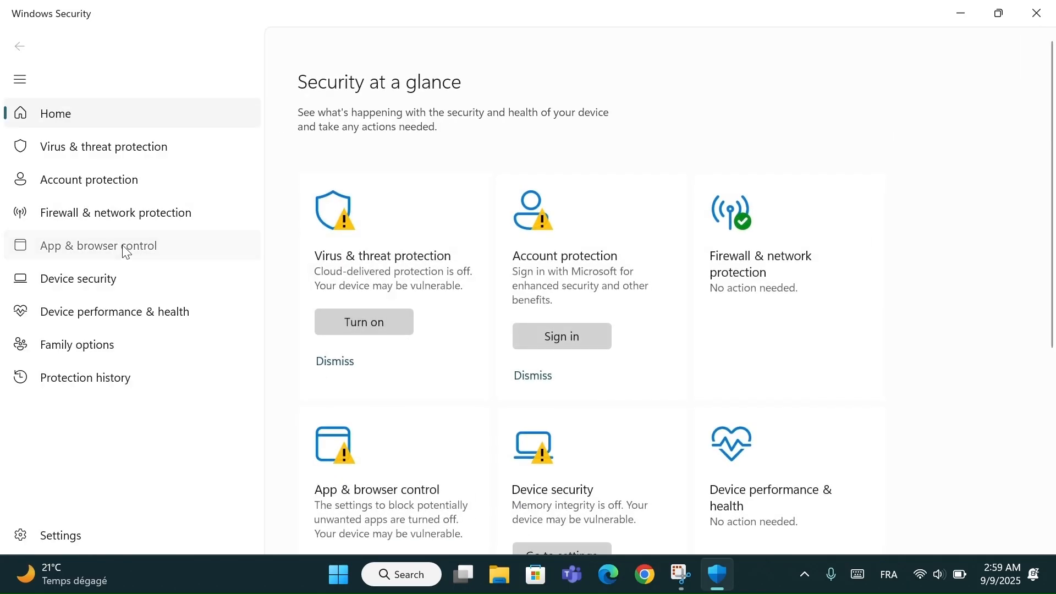
{"action": "scroll", "coordinate": [465, 328], "scroll_direction": "down", "scroll_amount": 3}
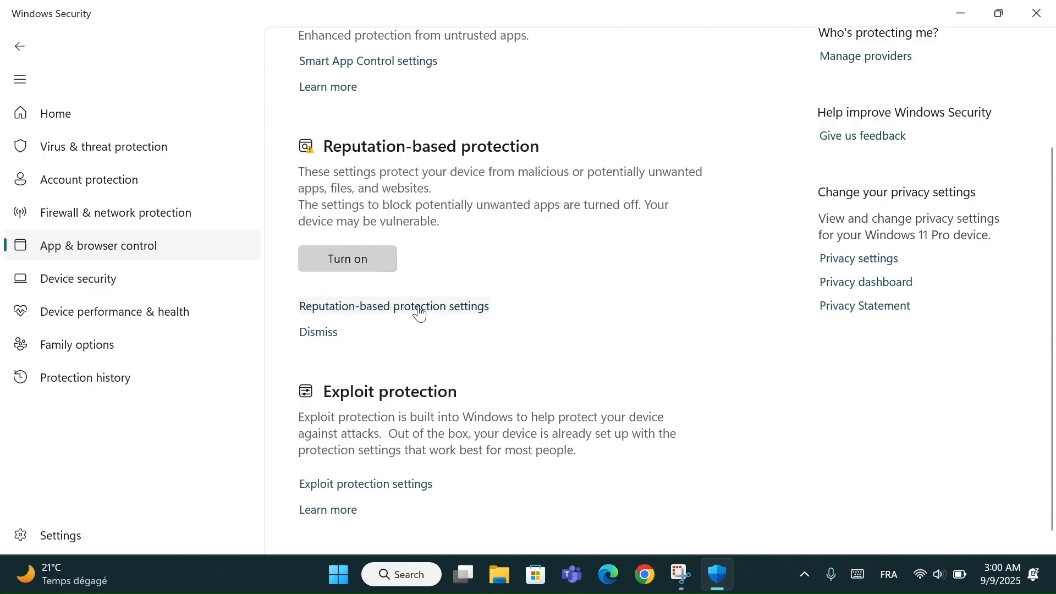
{"action": "left_click", "coordinate": [420, 306]}
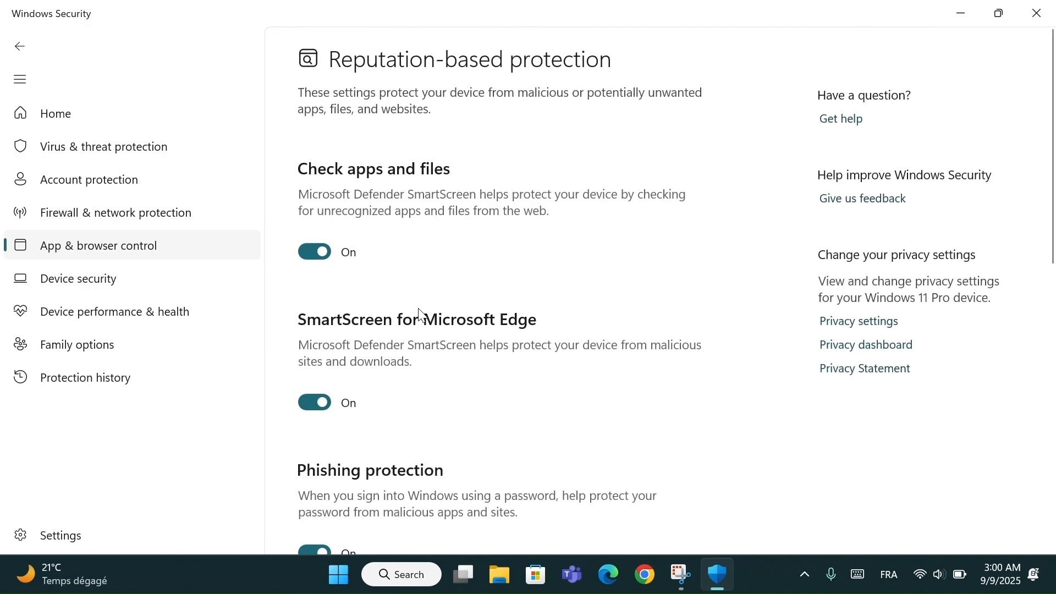
- Turn off Check apps and files, SmartScreen for Microsoft Edge, and SmartScreen for Microsoft Store apps, and minimize Windows Security
{"action": "scroll", "coordinate": [422, 316], "scroll_direction": "down", "scroll_amount": 1}
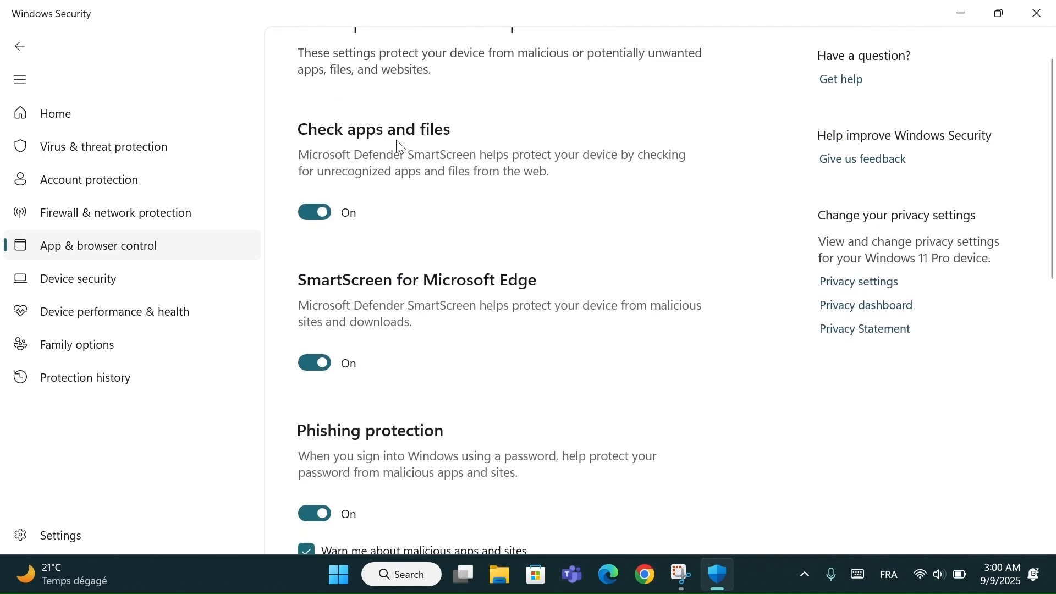
{"action": "left_click", "coordinate": [328, 223]}
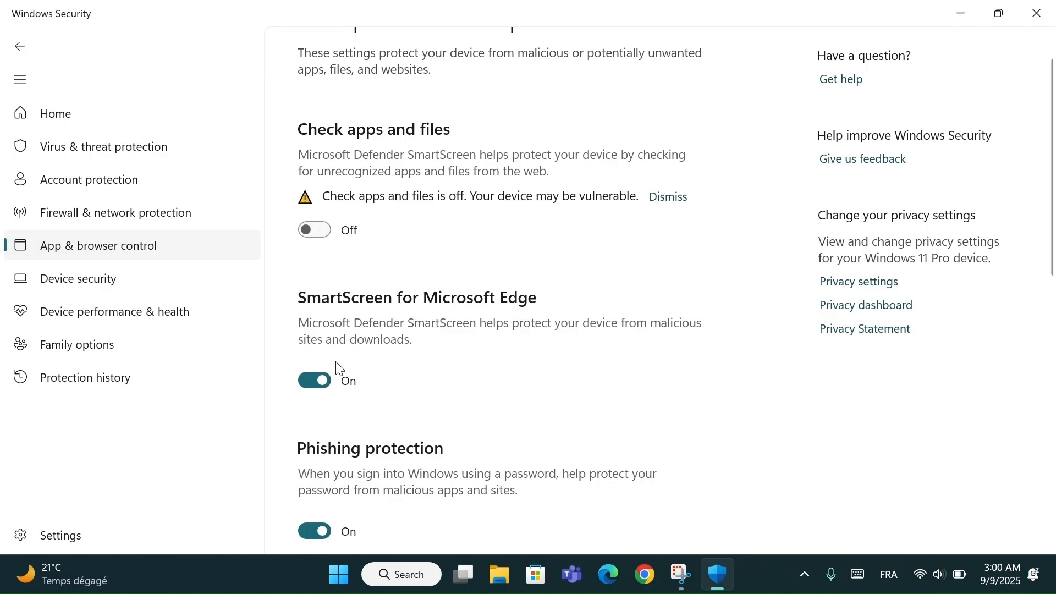
{"action": "left_click", "coordinate": [321, 380]}
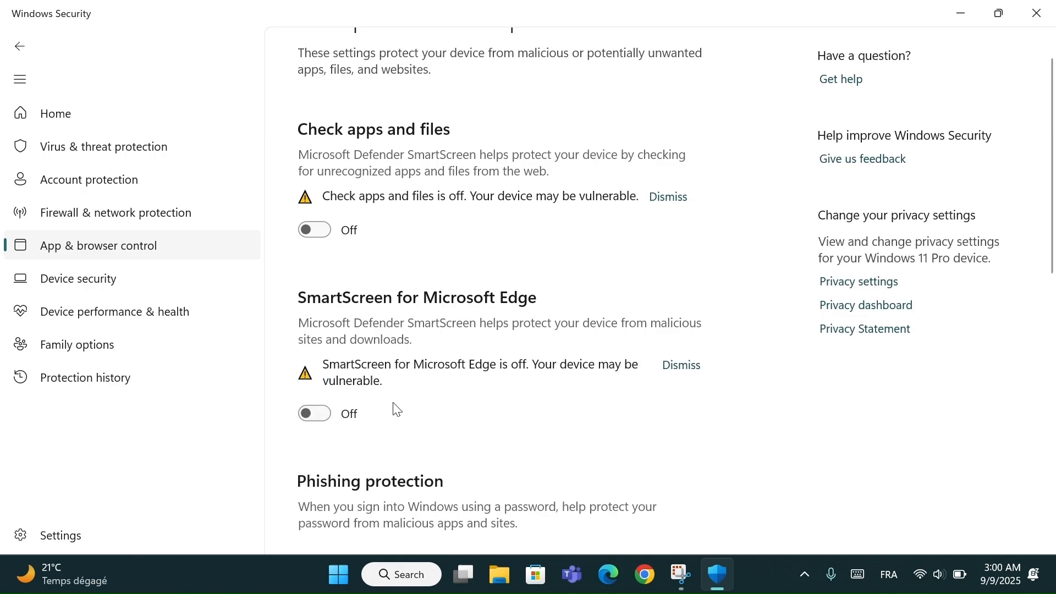
{"action": "scroll", "coordinate": [394, 408], "scroll_direction": "down", "scroll_amount": 5}
{"action": "scroll", "coordinate": [400, 412], "scroll_direction": "down", "scroll_amount": 5}
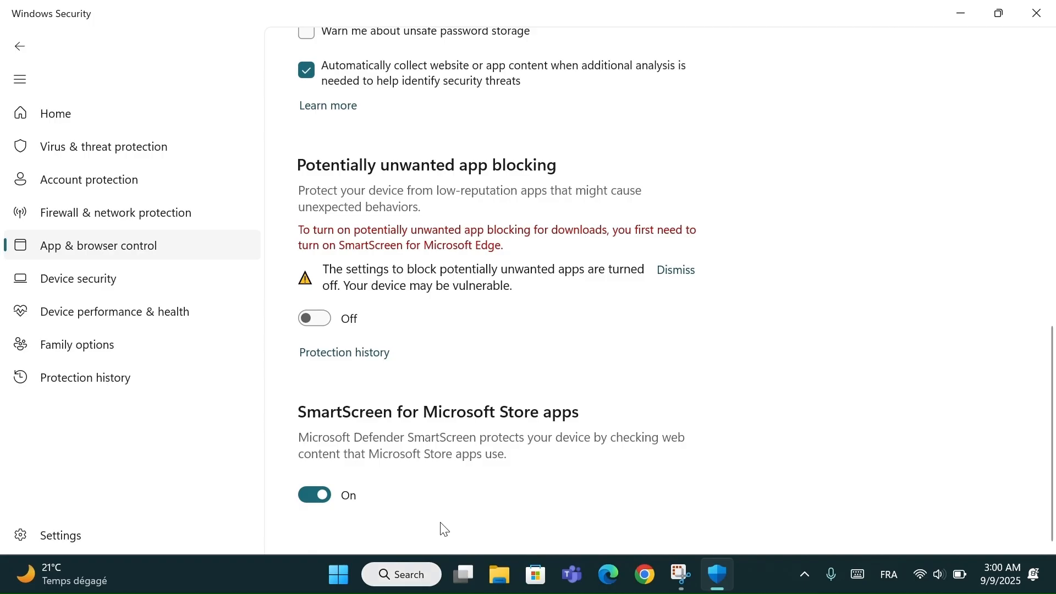
{"action": "left_click", "coordinate": [325, 498]}
{"action": "scroll", "coordinate": [412, 447], "scroll_direction": "up", "scroll_amount": 3}
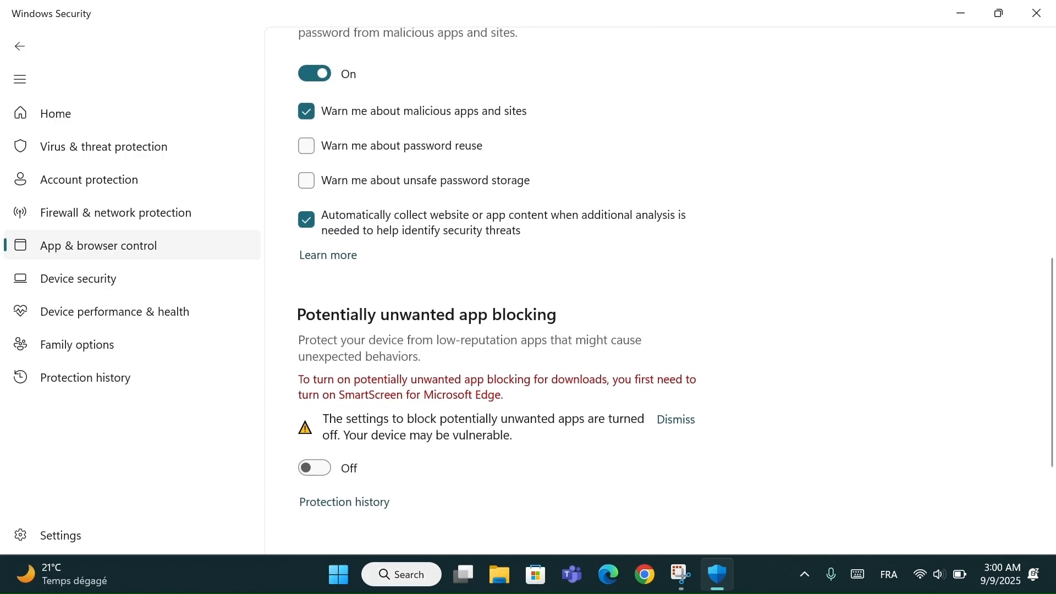
{"action": "scroll", "coordinate": [633, 223], "scroll_direction": "up", "scroll_amount": 10}
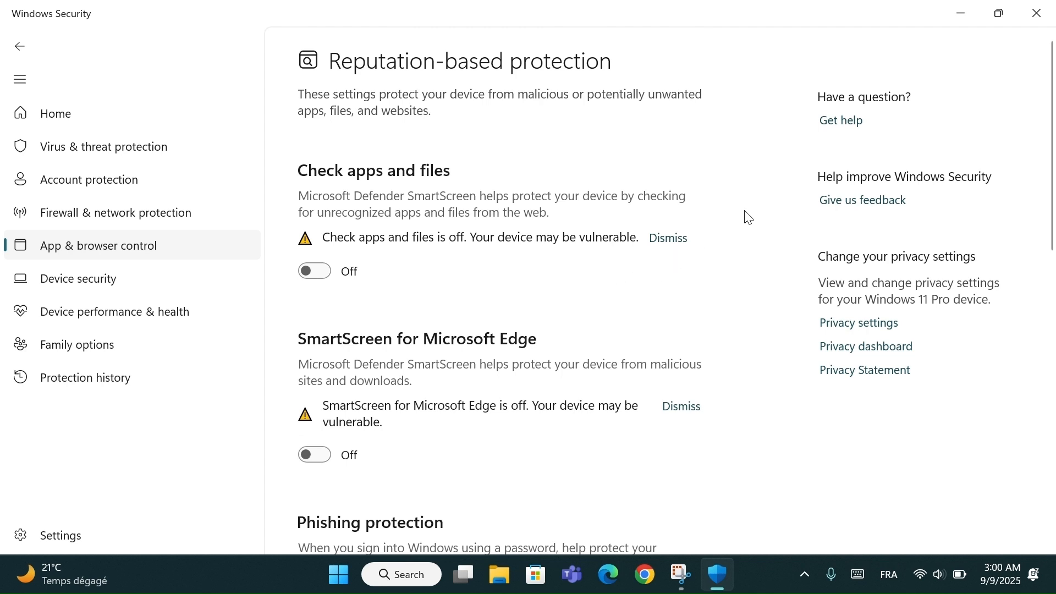
{"action": "left_click", "coordinate": [960, 16]}
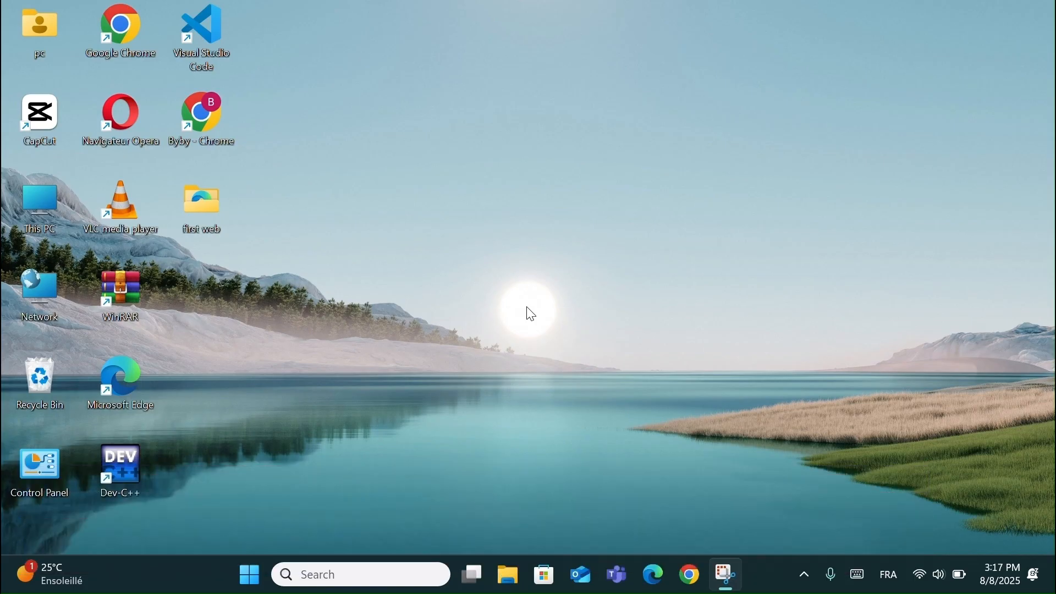
- Open Settings and reach the advanced Temporary files options through System, Storage and Cleanup recommendations
{"action": "key", "text": "super+i"}
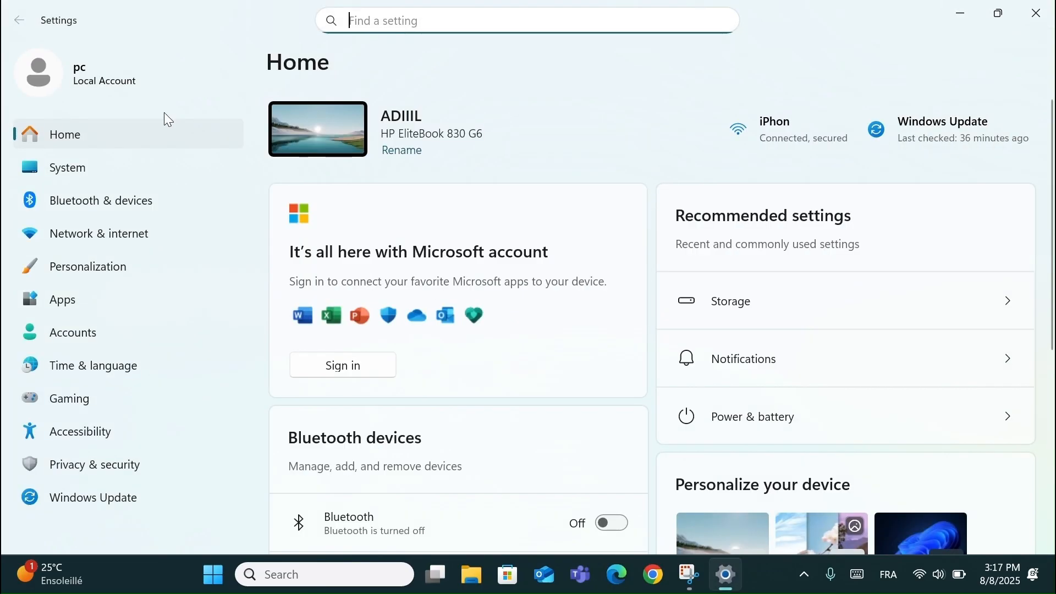
{"action": "left_click", "coordinate": [157, 161]}
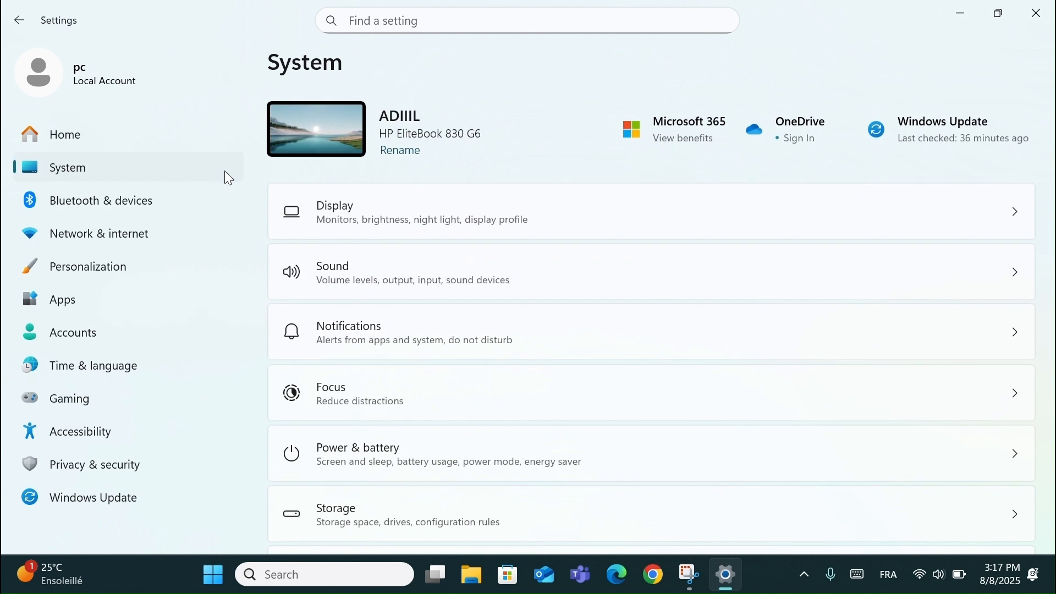
{"action": "left_click", "coordinate": [339, 508]}
{"action": "scroll", "coordinate": [342, 515], "scroll_direction": "down", "scroll_amount": 4}
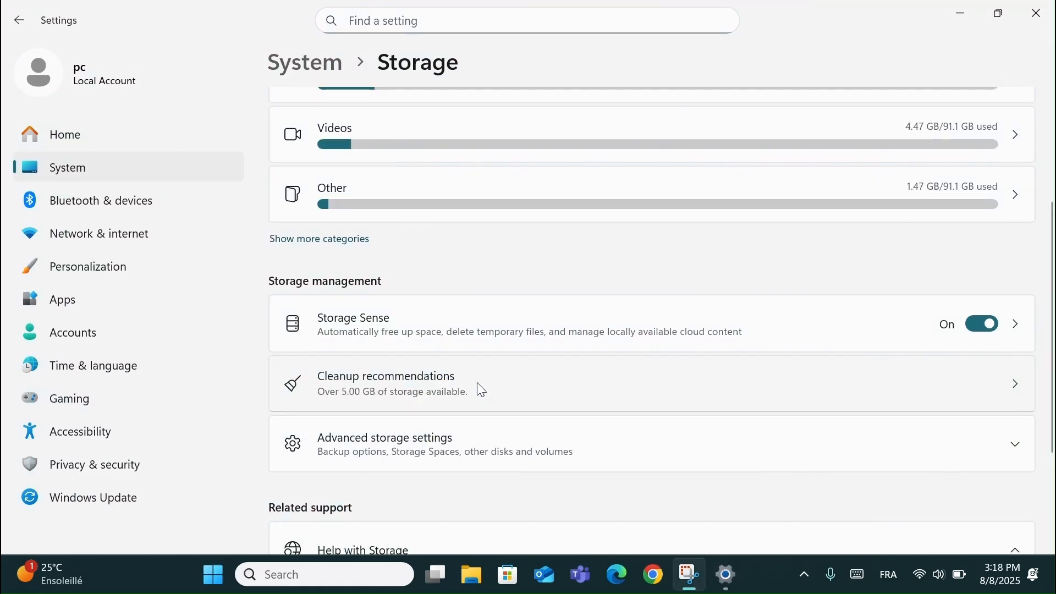
{"action": "left_click", "coordinate": [480, 390]}
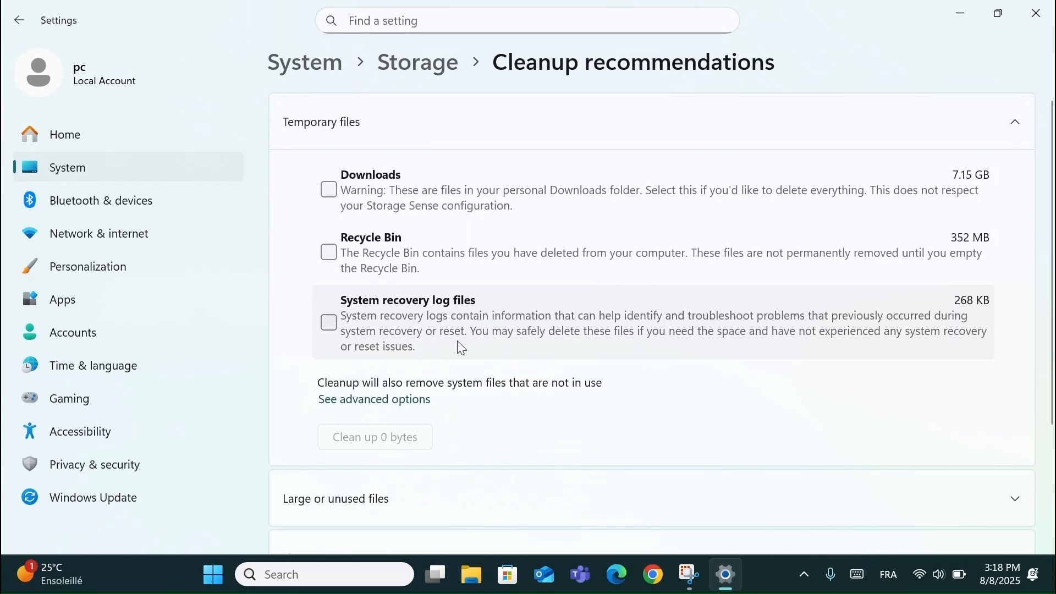
{"action": "left_click", "coordinate": [398, 403]}
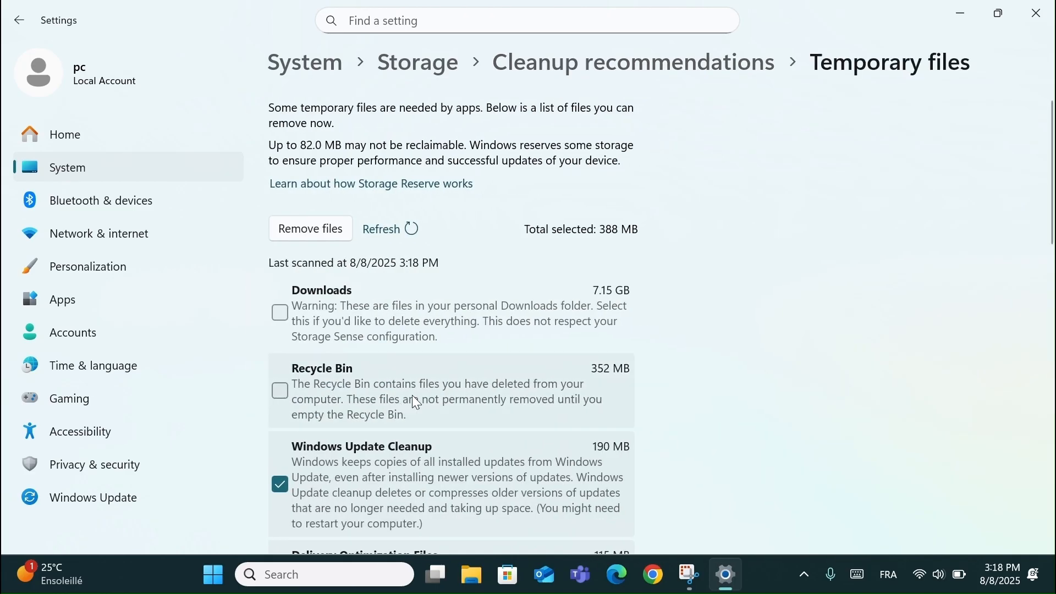
- Review the temporary file categories from Downloads to System recovery log files and add Recycle Bin to the removal selection
{"action": "scroll", "coordinate": [414, 473], "scroll_direction": "down", "scroll_amount": 10}
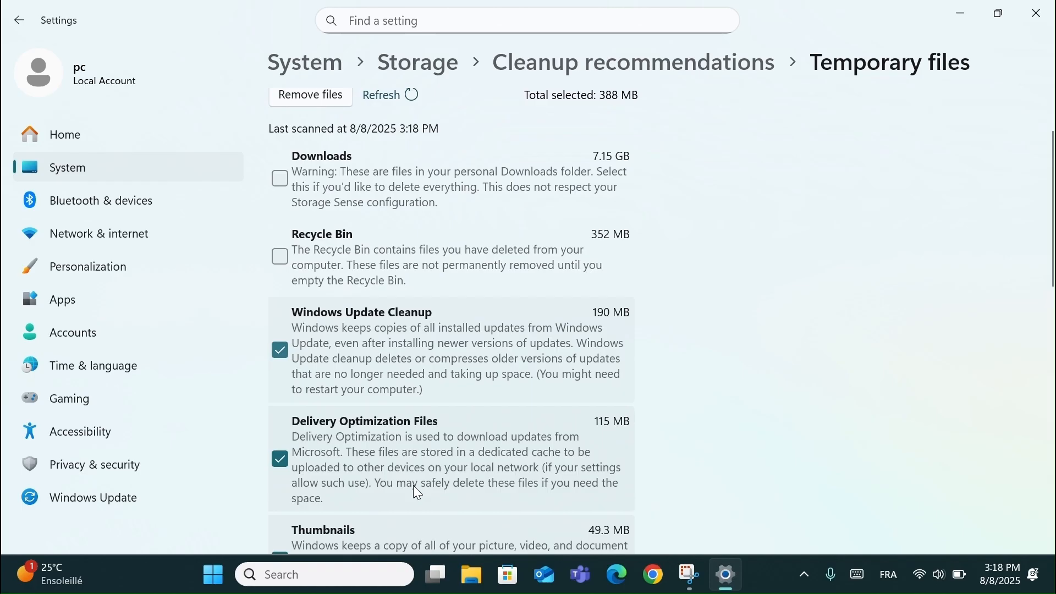
{"action": "scroll", "coordinate": [416, 492], "scroll_direction": "down", "scroll_amount": 3}
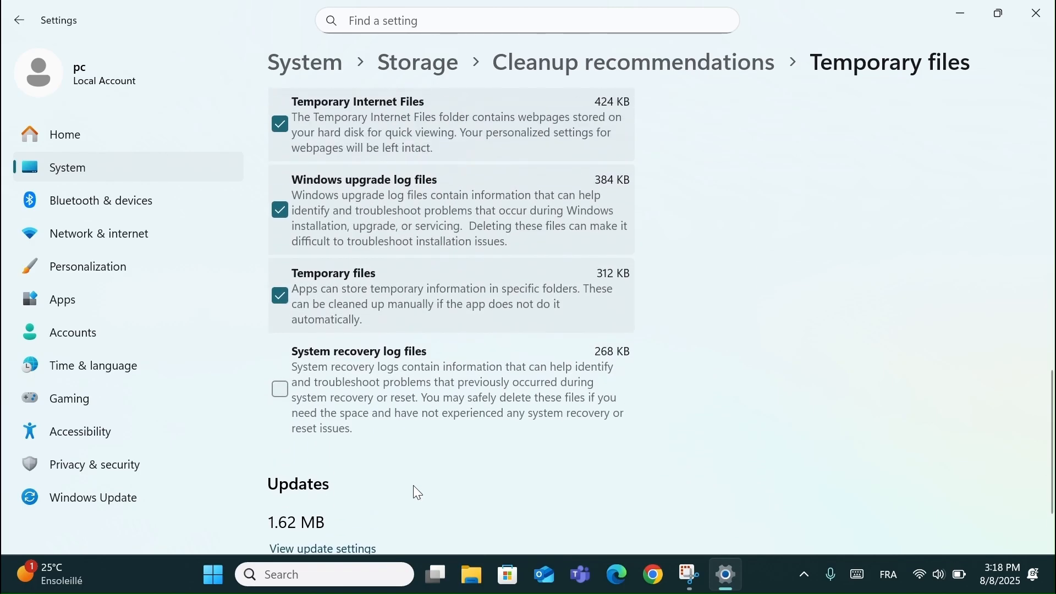
{"action": "scroll", "coordinate": [456, 342], "scroll_direction": "up", "scroll_amount": 15}
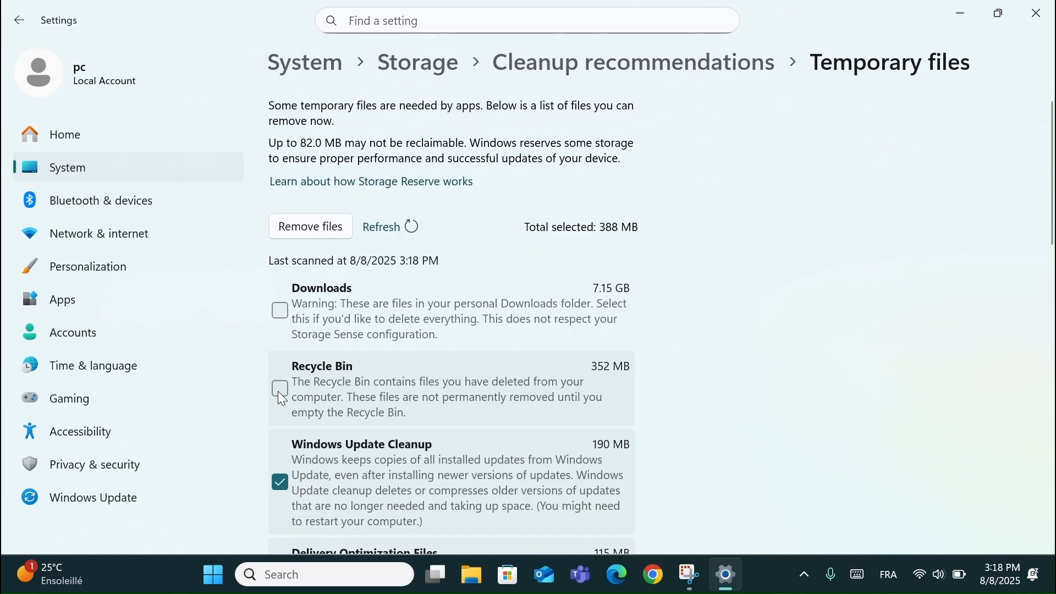
{"action": "scroll", "coordinate": [347, 404], "scroll_direction": "down", "scroll_amount": 2}
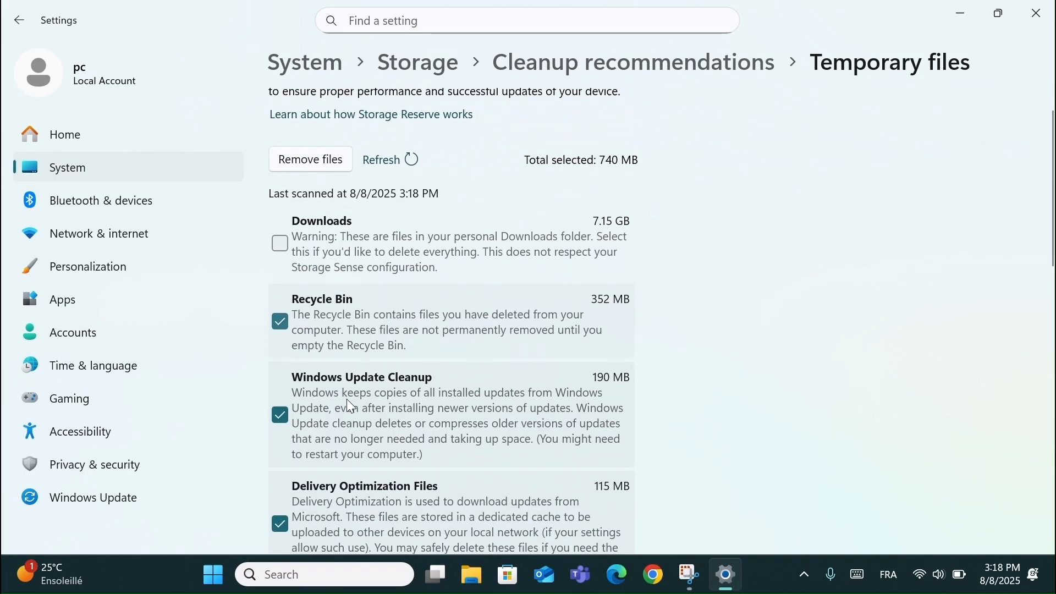
{"action": "scroll", "coordinate": [346, 400], "scroll_direction": "down", "scroll_amount": 6}
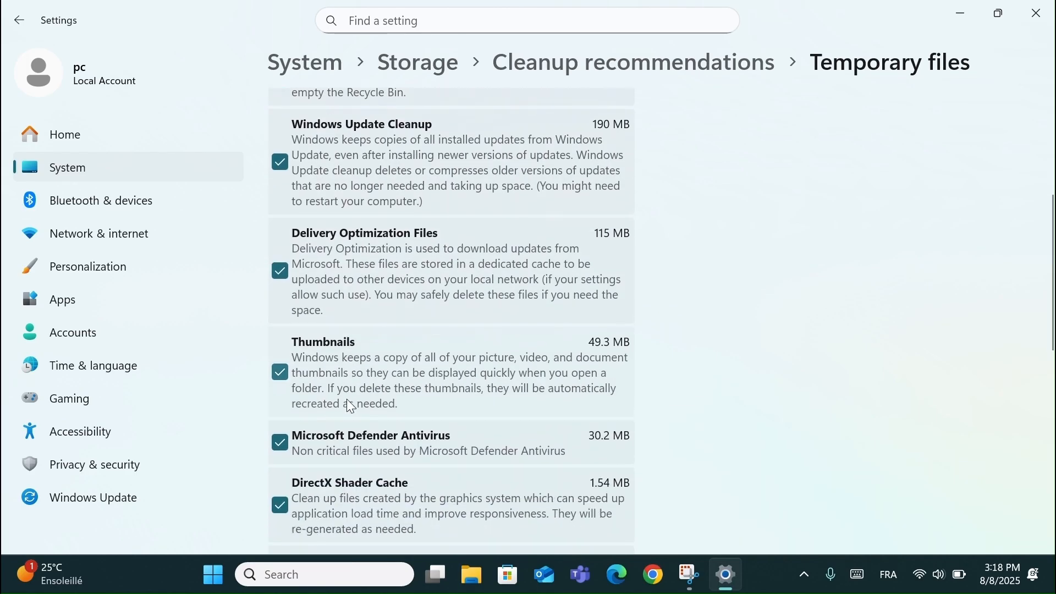
{"action": "scroll", "coordinate": [347, 400], "scroll_direction": "down", "scroll_amount": 2}
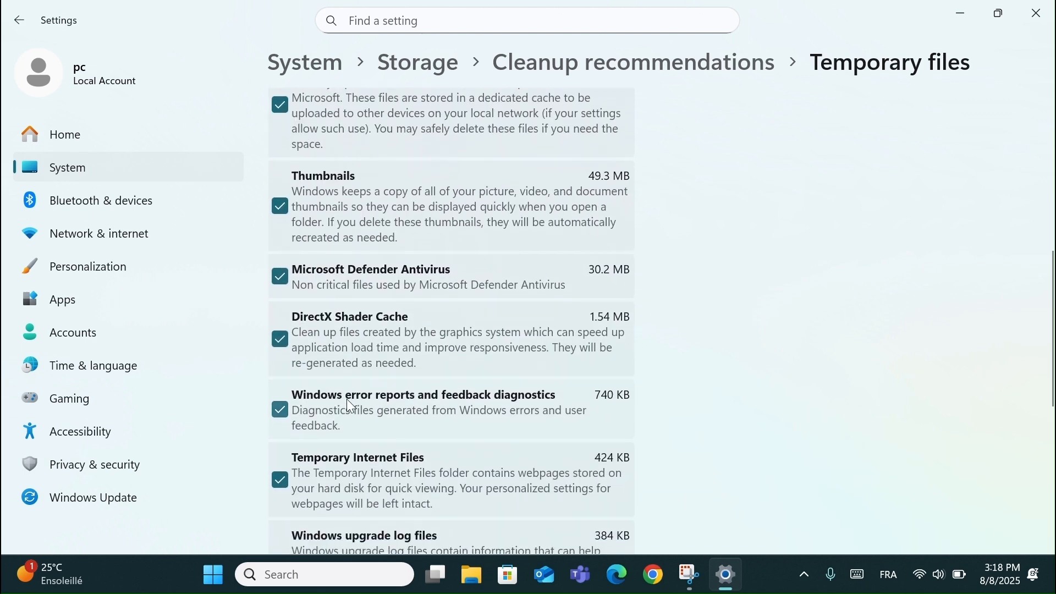
{"action": "scroll", "coordinate": [346, 399], "scroll_direction": "down", "scroll_amount": 2}
{"action": "scroll", "coordinate": [347, 398], "scroll_direction": "up", "scroll_amount": 15}
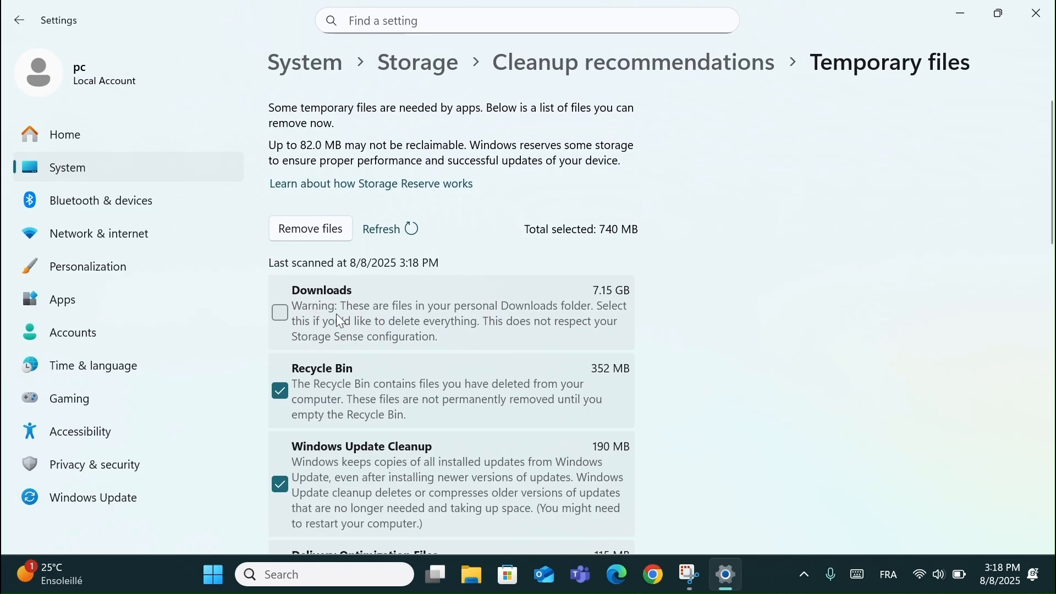
- Permanently remove the selected temporary files, keeping Downloads out of the selection
{"action": "left_click", "coordinate": [292, 318]}
{"action": "left_click", "coordinate": [292, 318]}
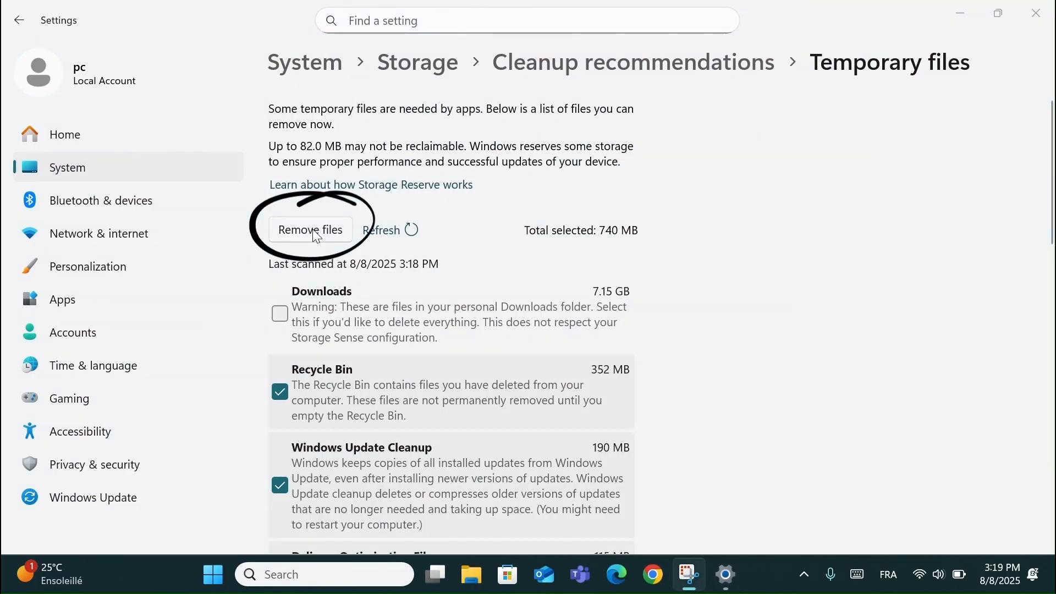
{"action": "left_click", "coordinate": [312, 230]}
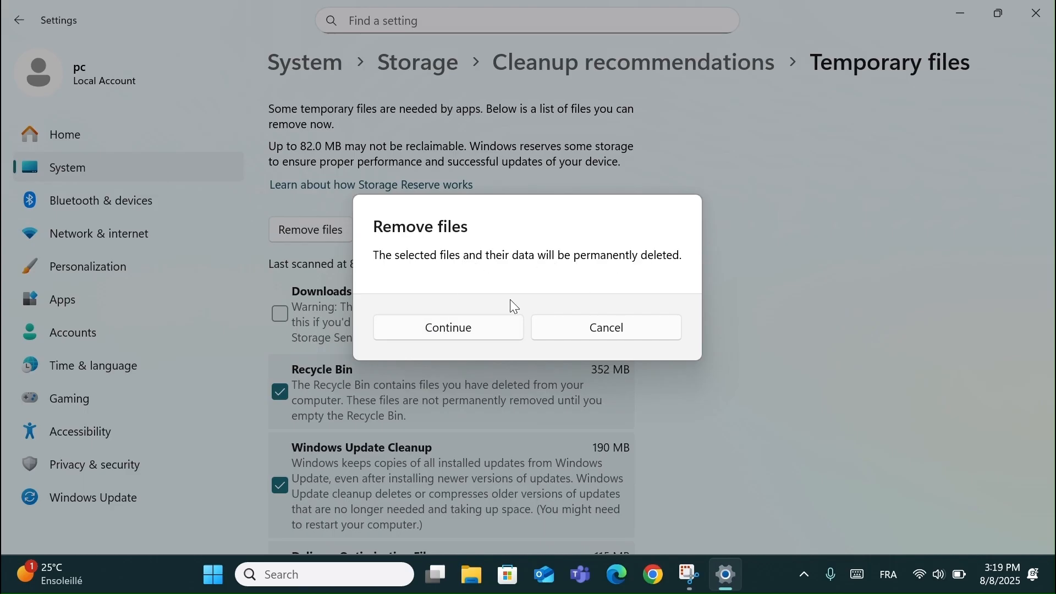
{"action": "left_click", "coordinate": [467, 331]}
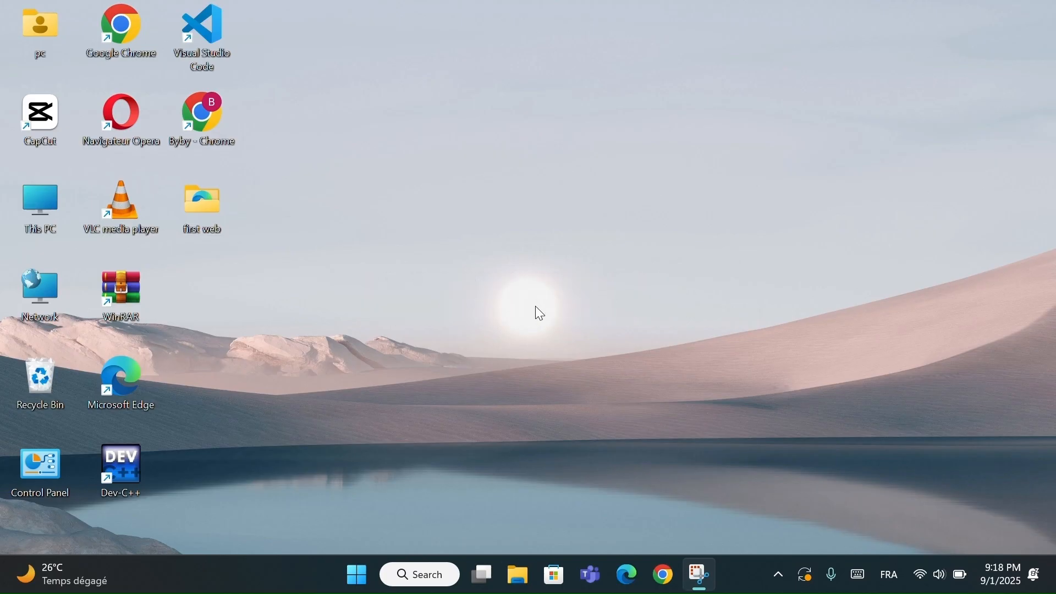
- Open a File Explorer window, move it lower on the desktop, and close it
{"action": "key", "text": "super+e"}
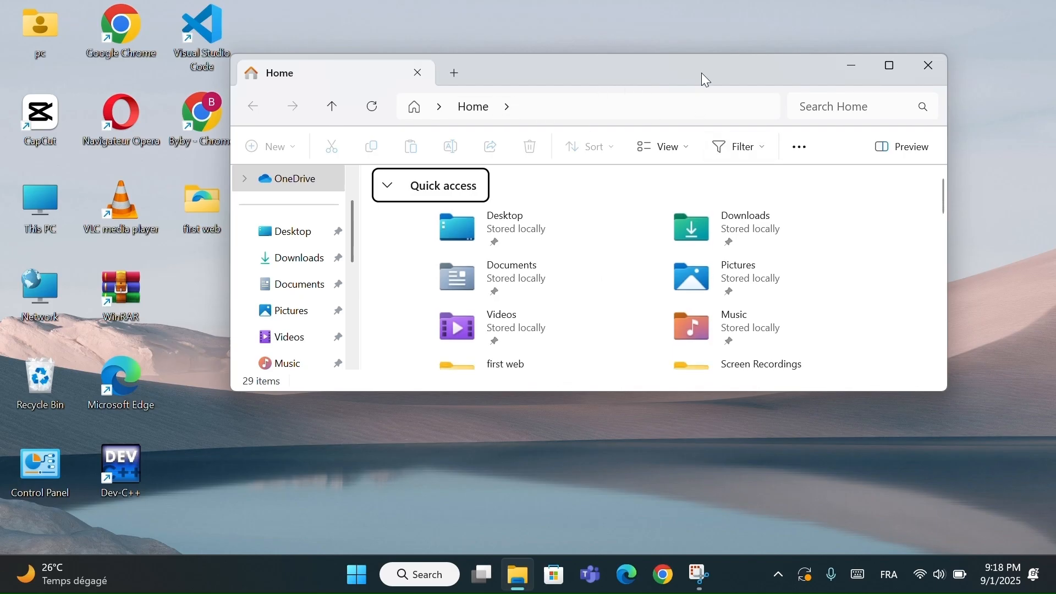
{"action": "left_click_drag", "start_coordinate": [691, 79], "coordinate": [667, 151]}
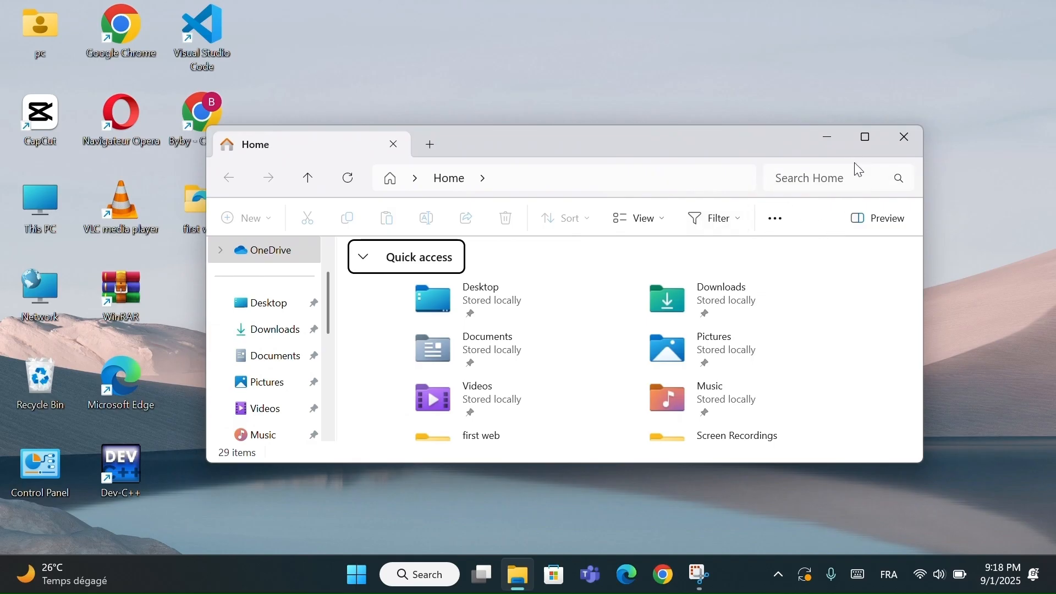
{"action": "left_click", "coordinate": [907, 144]}
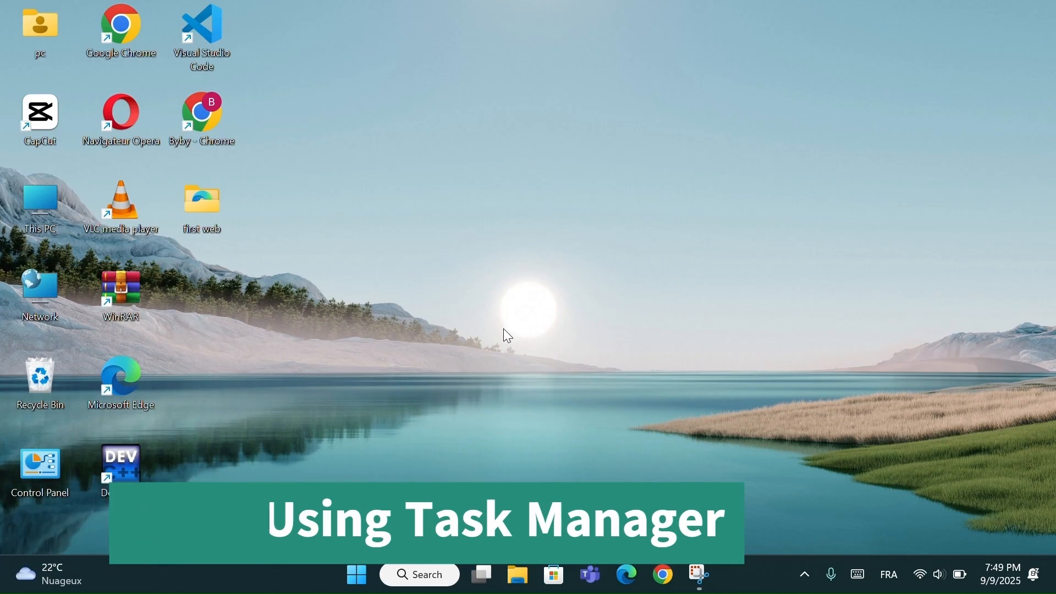
- Open Task Manager and view the CPU and Memory performance details
{"action": "right_click", "coordinate": [263, 574]}
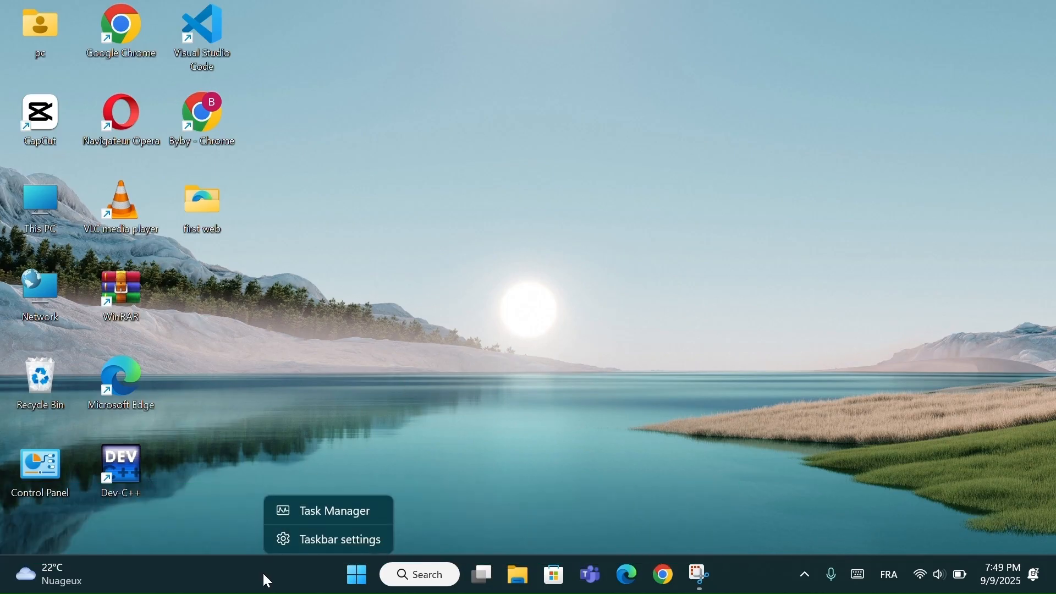
{"action": "left_click", "coordinate": [319, 512]}
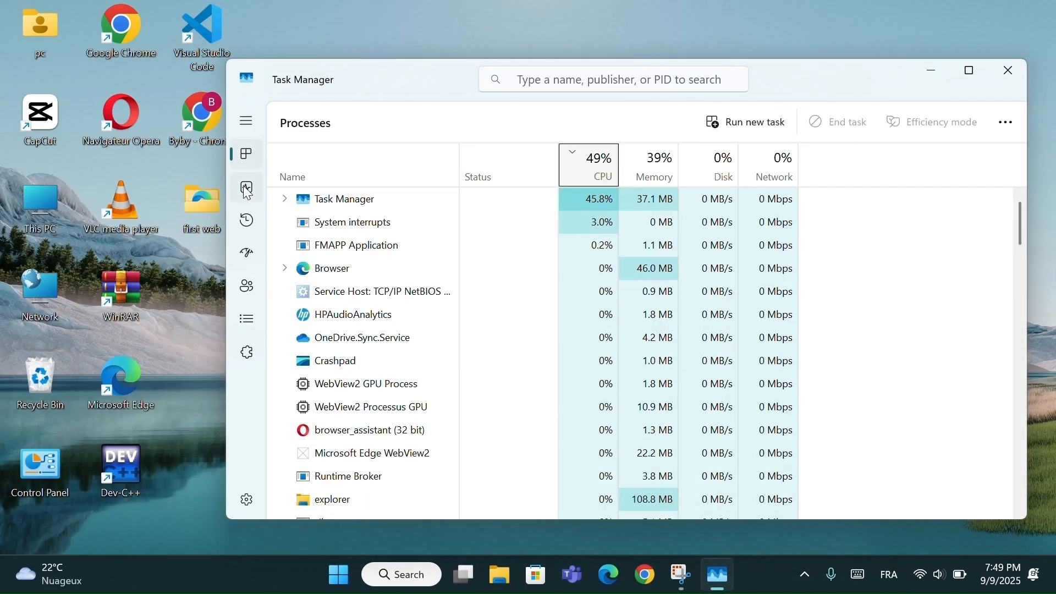
{"action": "left_click", "coordinate": [247, 188]}
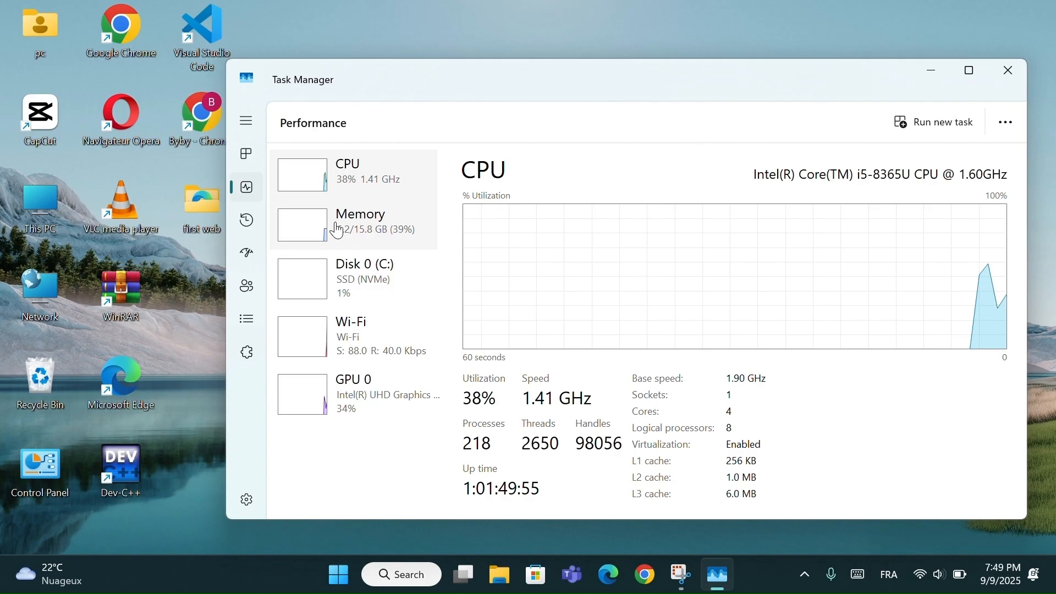
{"action": "left_click", "coordinate": [366, 230]}
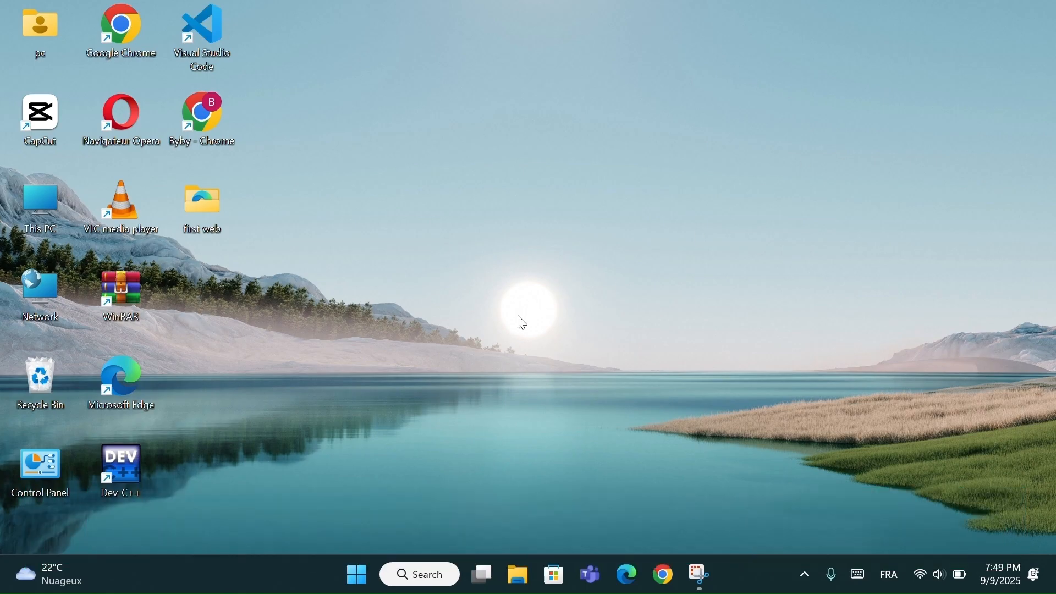
- Search Windows for "cmd", open Command Prompt, and move its window fully into view
{"action": "left_click", "coordinate": [411, 576]}
{"action": "type", "text": "cmd"}
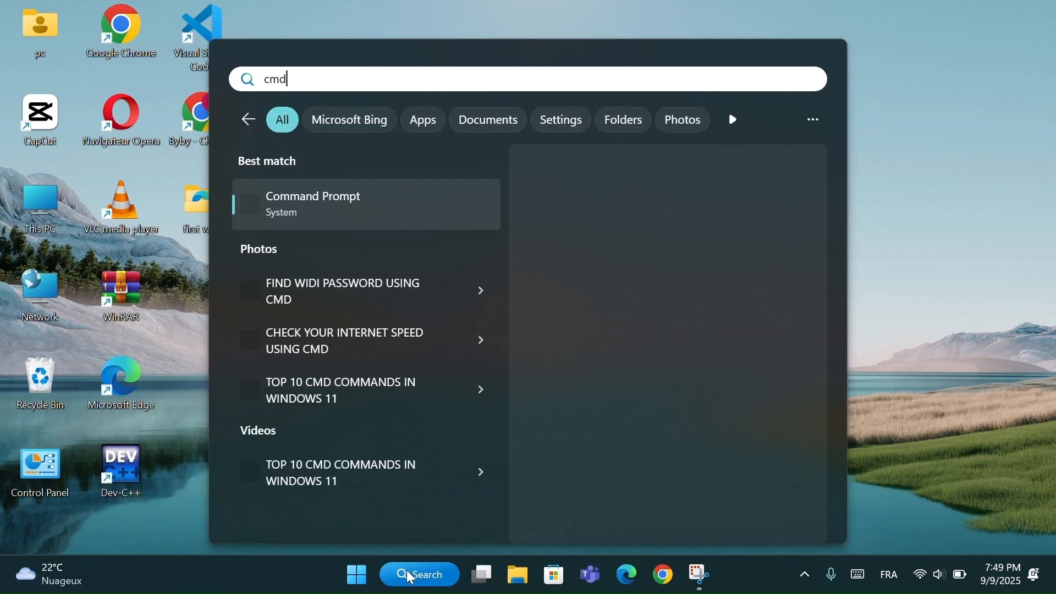
{"action": "left_click", "coordinate": [313, 207]}
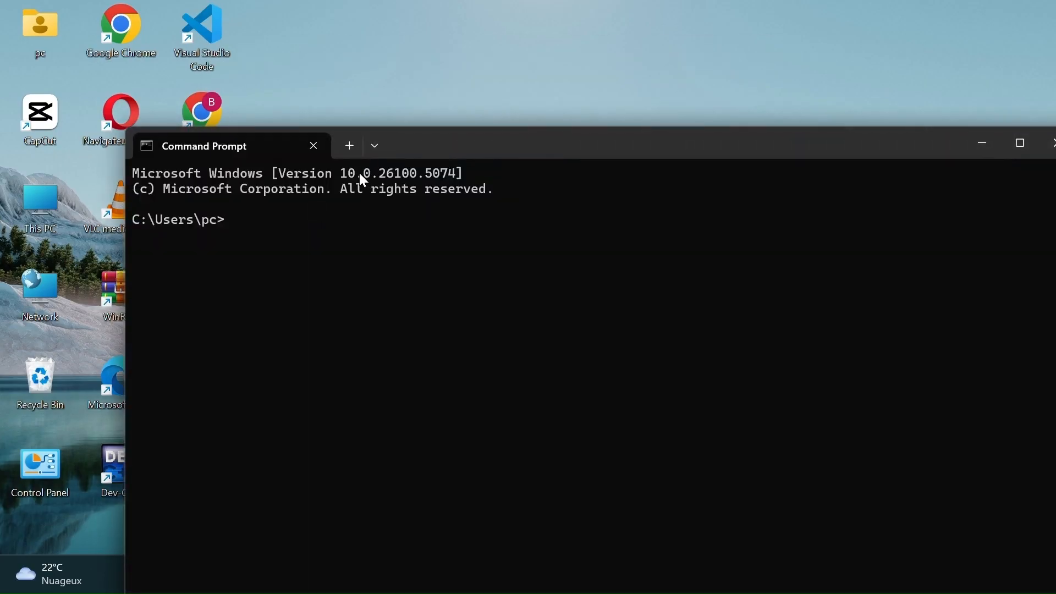
{"action": "left_click_drag", "start_coordinate": [496, 149], "coordinate": [466, 95]}
- Check the RAM speed by running the command "wmic memorychip get speed"
{"action": "type", "text": "wmi"}
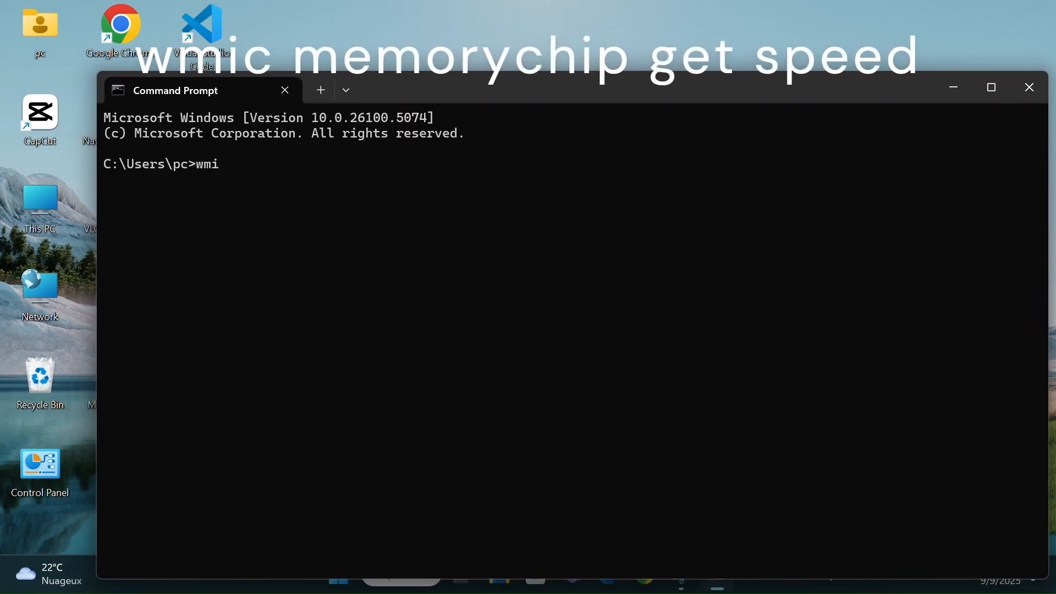
{"action": "type", "text": "c memorychip"}
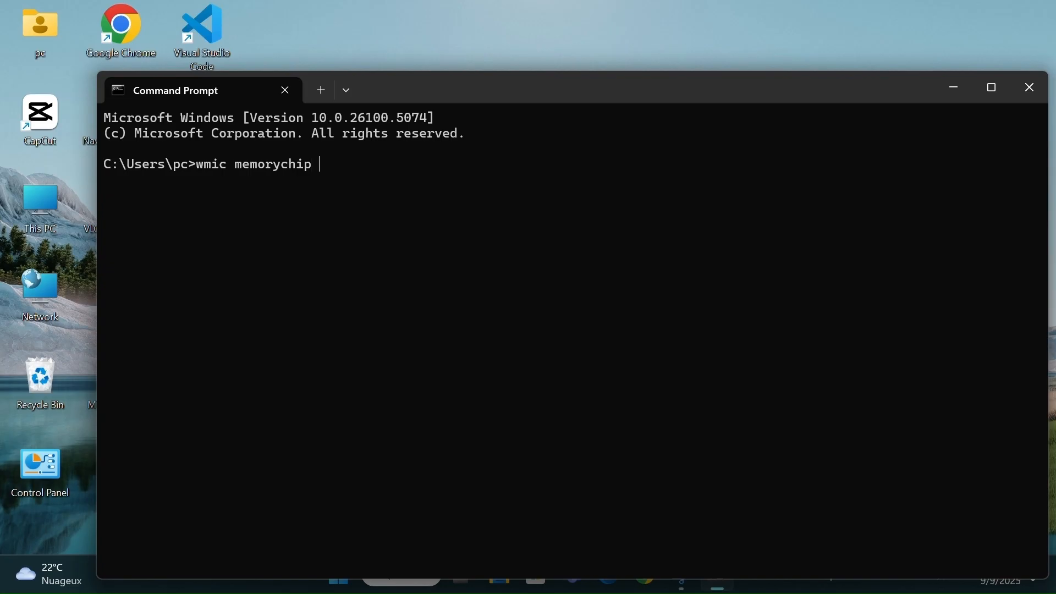
{"action": "type", "text": " get speed"}
{"action": "key", "text": "Return"}
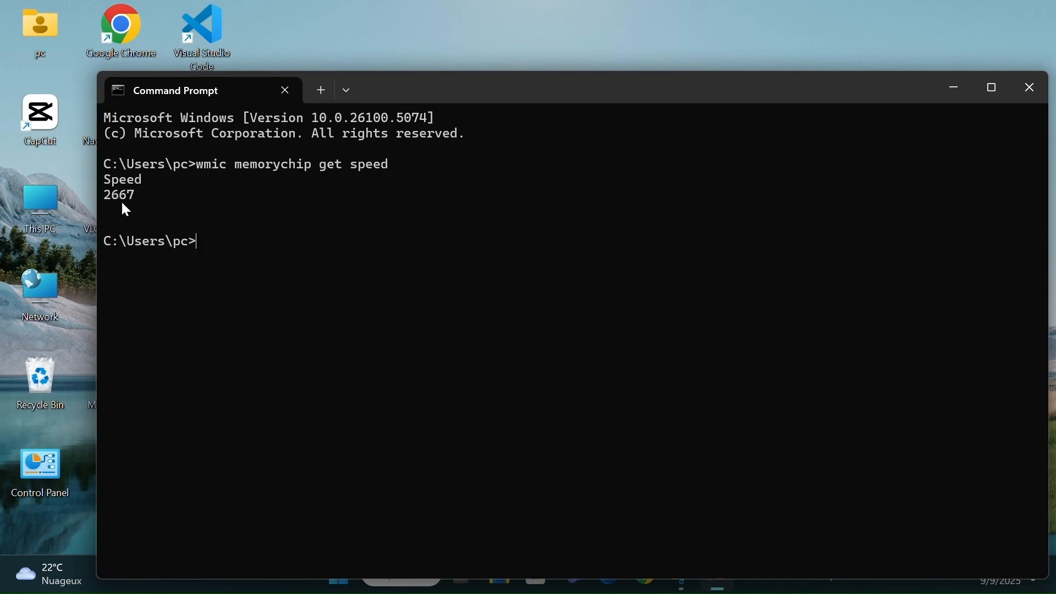
- Highlight the Speed output, clear the highlight, and close the Command Prompt window
{"action": "left_click_drag", "start_coordinate": [102, 178], "coordinate": [144, 197]}
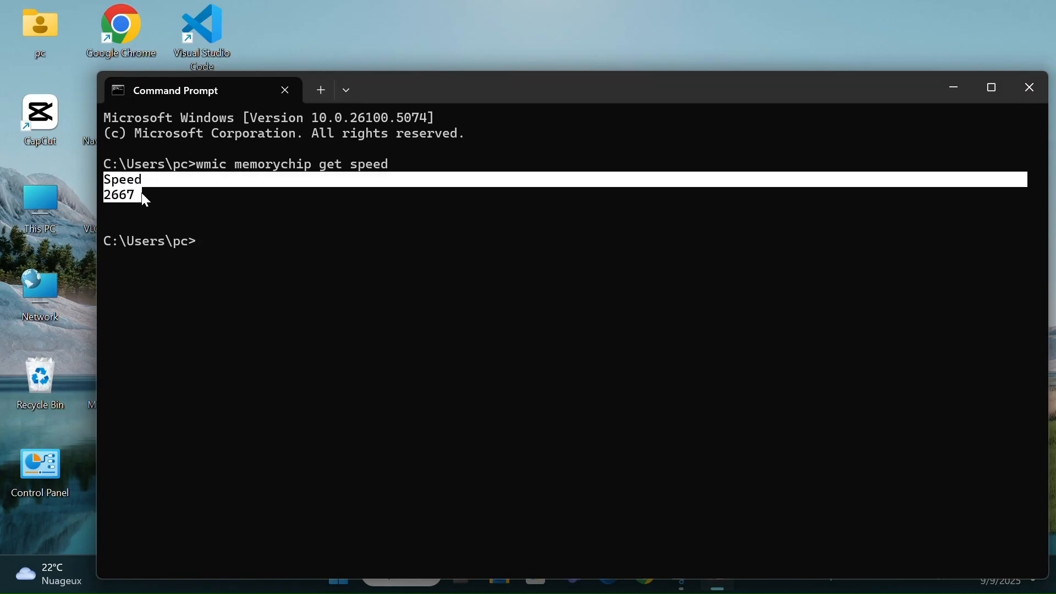
{"action": "left_click", "coordinate": [465, 279]}
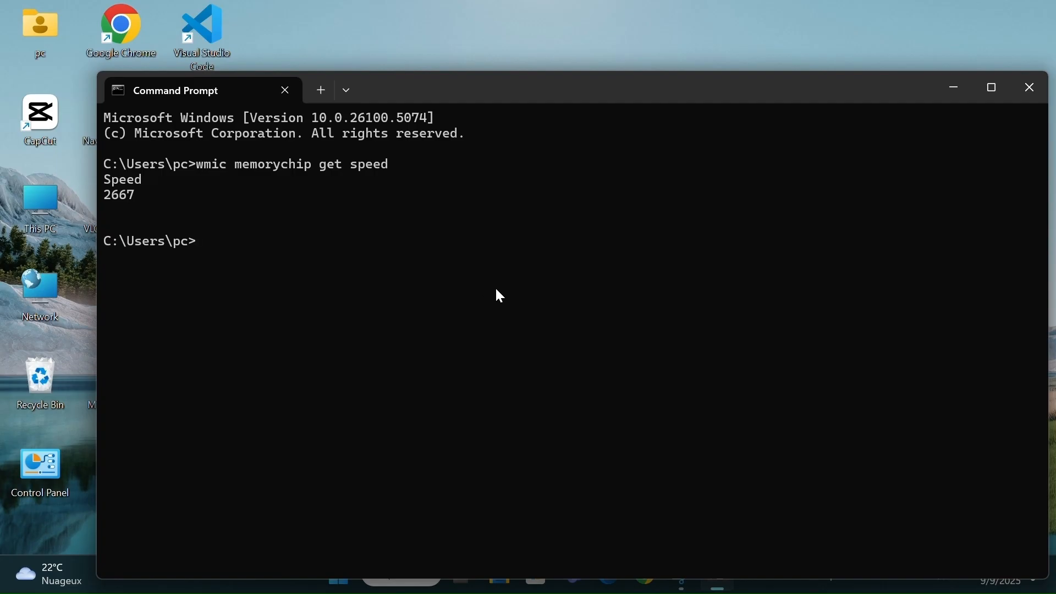
{"action": "left_click_drag", "start_coordinate": [599, 91], "coordinate": [566, 77]}
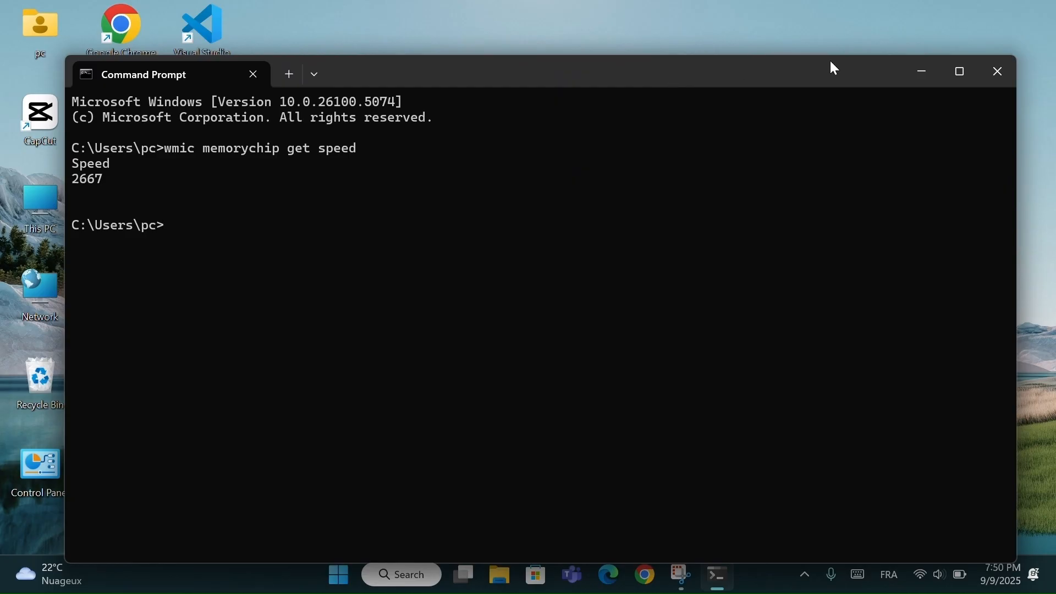
{"action": "left_click", "coordinate": [1005, 84]}
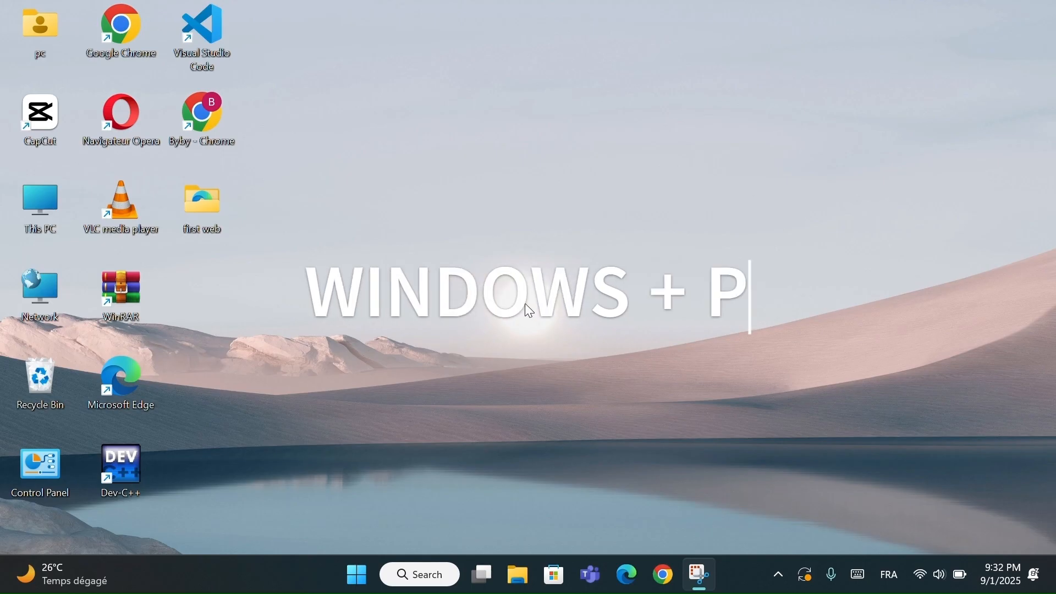
- Try the Duplicate, Extend and Second screen only projection modes, returning to PC screen only and closing the Project options
{"action": "key", "text": "super+p"}
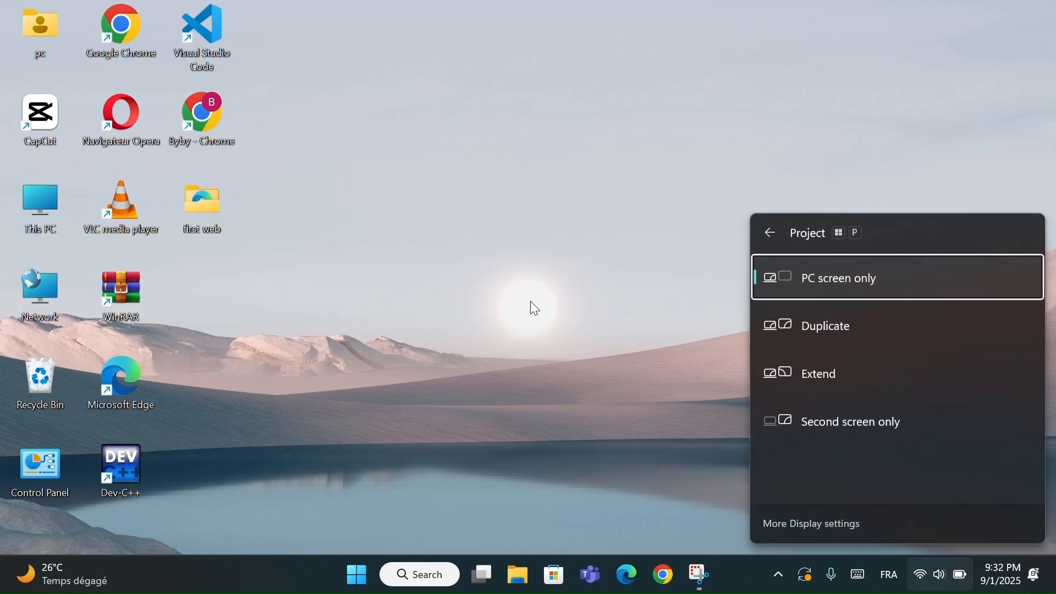
{"action": "left_click", "coordinate": [843, 322]}
{"action": "left_click", "coordinate": [841, 368]}
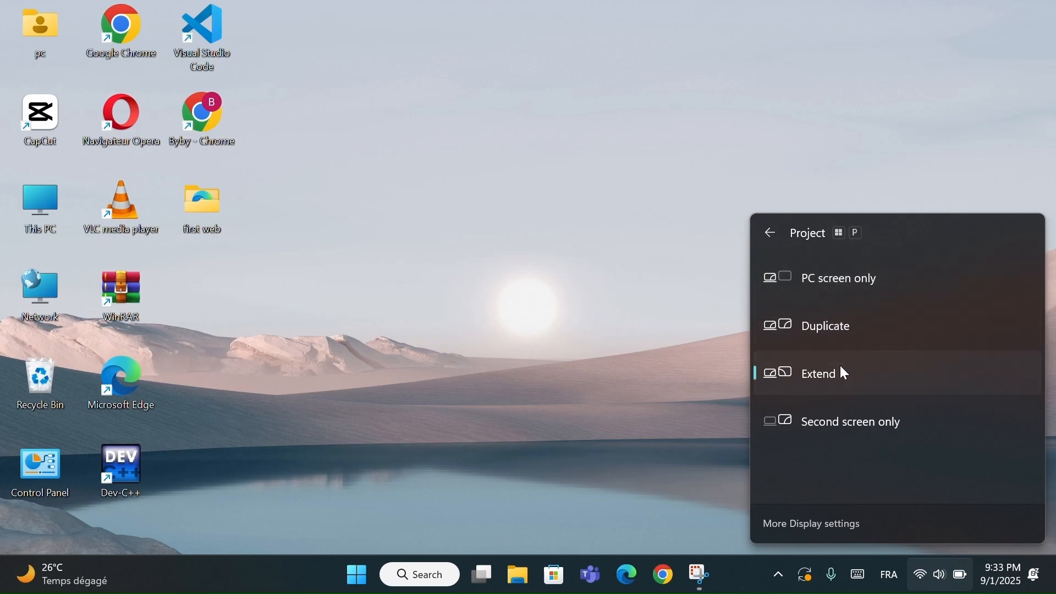
{"action": "left_click", "coordinate": [846, 424]}
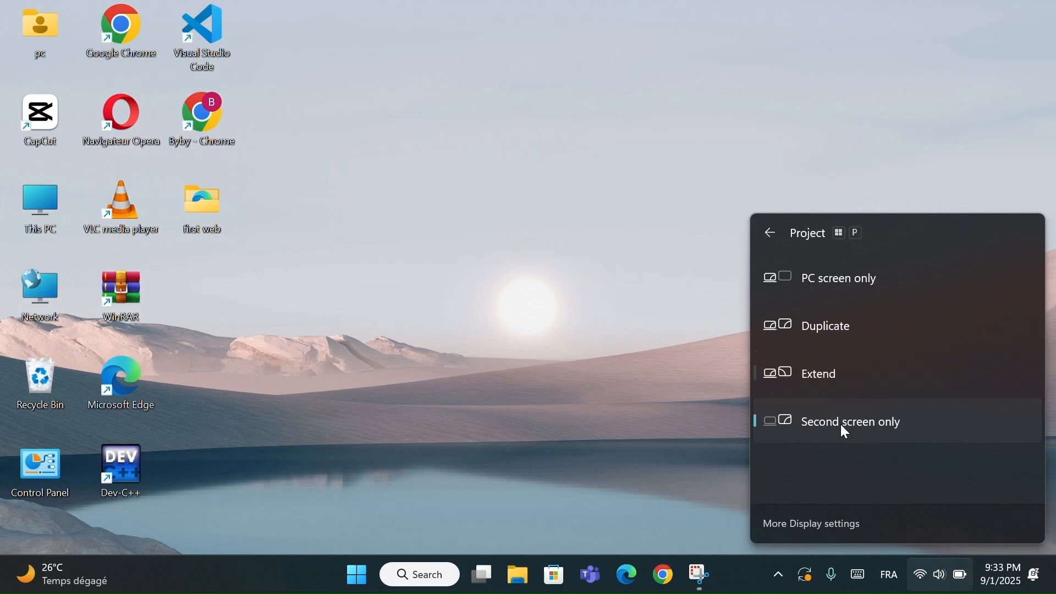
{"action": "left_click", "coordinate": [828, 373]}
{"action": "left_click", "coordinate": [830, 328]}
{"action": "left_click", "coordinate": [831, 292]}
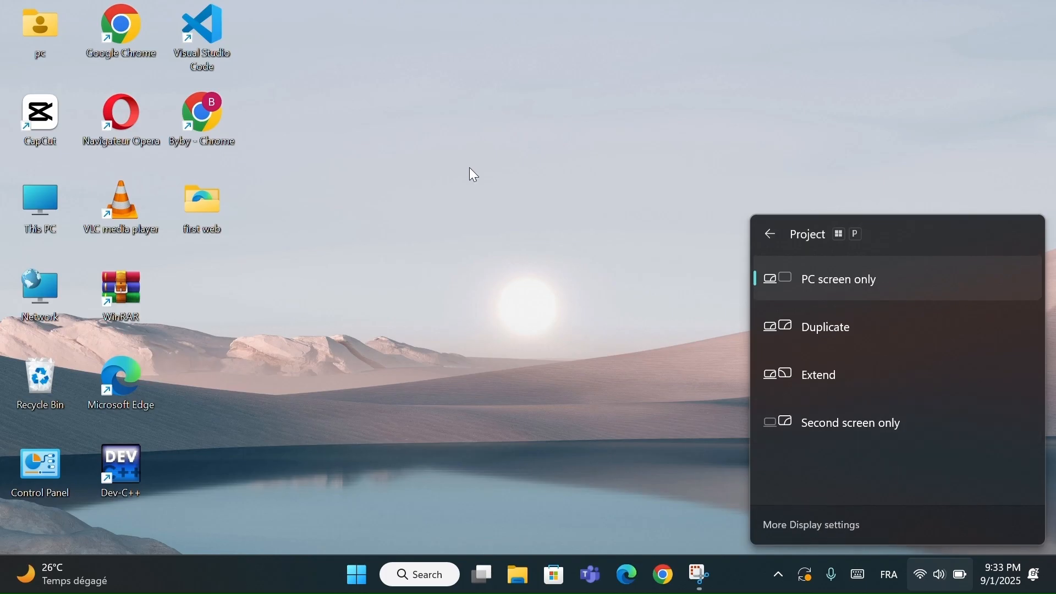
{"action": "key", "text": "Escape"}
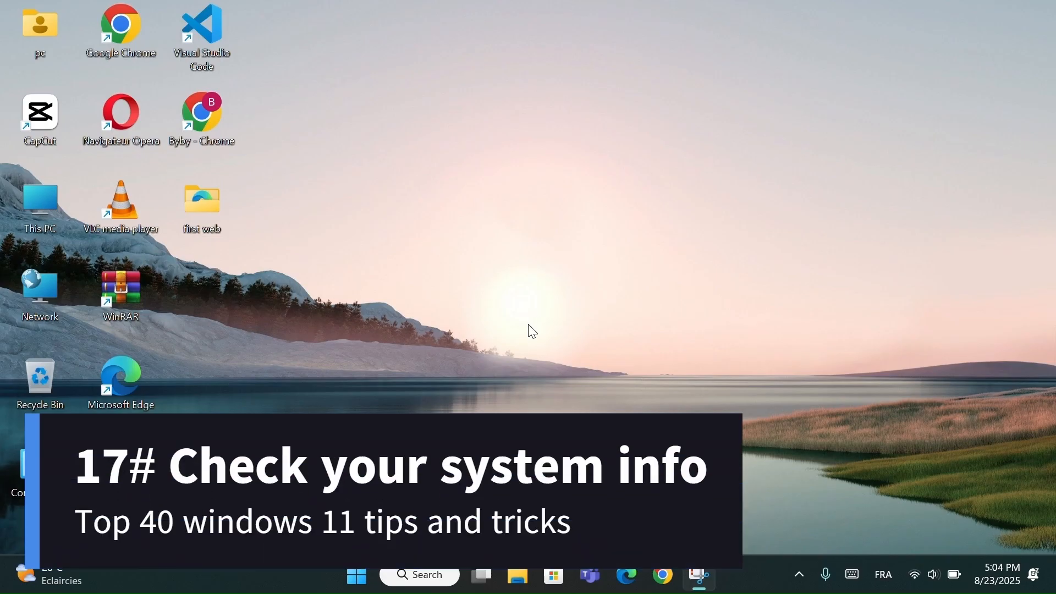
- Open Command Prompt from the recent searches and run the command "systeminfo"
{"action": "left_click", "coordinate": [420, 576]}
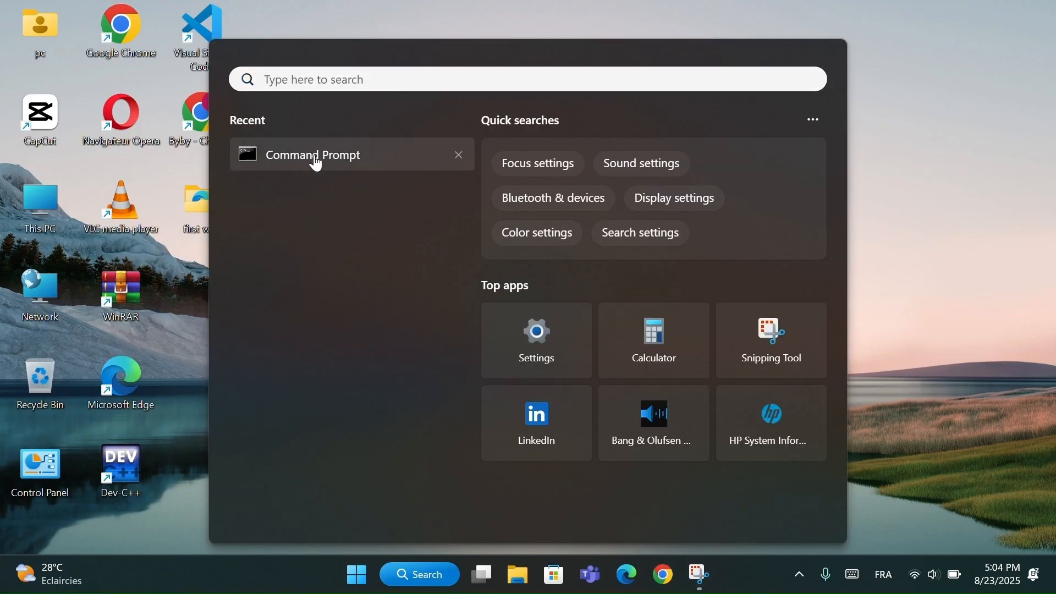
{"action": "key", "text": "Escape"}
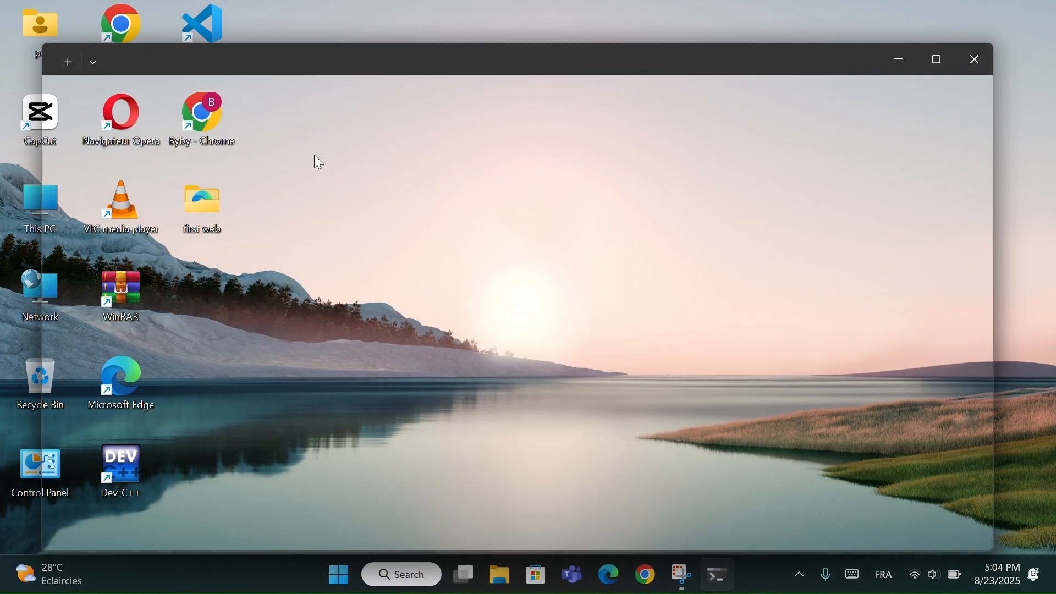
{"action": "type", "text": "syste"}
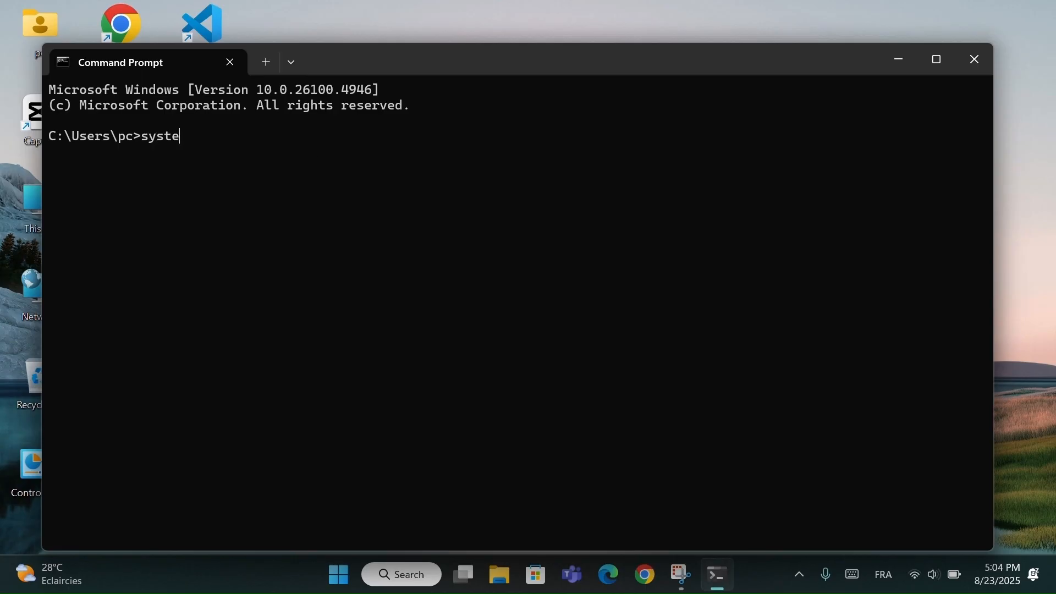
{"action": "type", "text": "mingfo"}
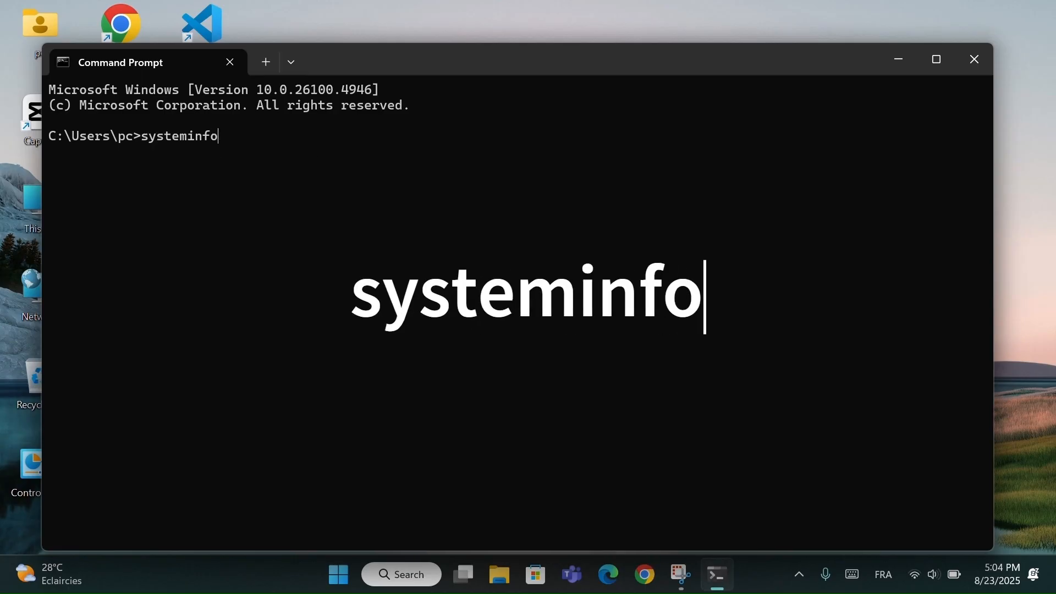
{"action": "key", "text": "Return"}
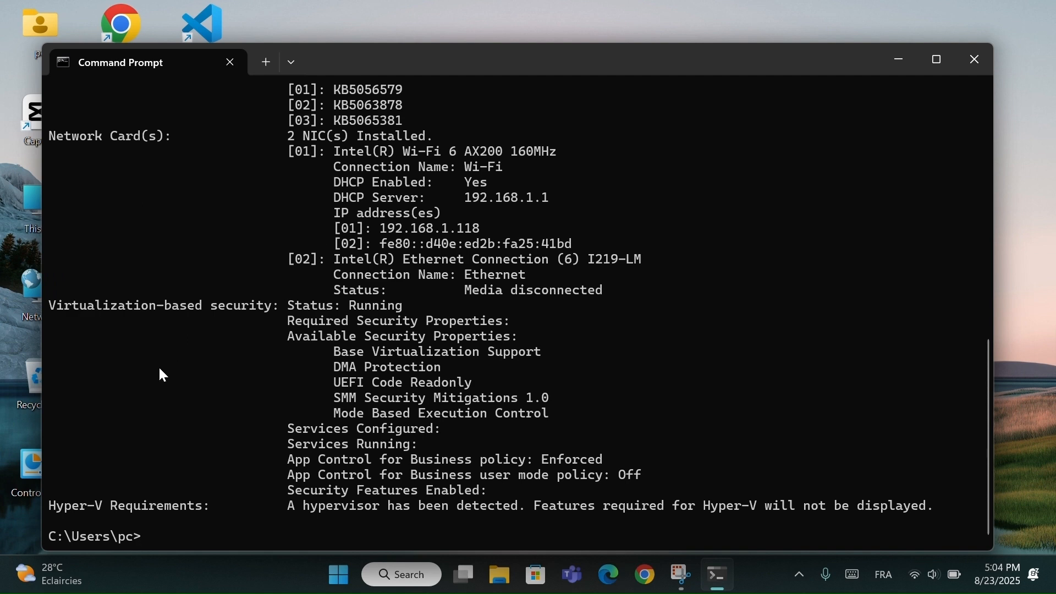
- Examine the full systeminfo output, from the host and OS details to the Hyper-V requirements, and close the Command Prompt window
{"action": "scroll", "coordinate": [162, 375], "scroll_direction": "up", "scroll_amount": 8}
{"action": "scroll", "coordinate": [162, 376], "scroll_direction": "up", "scroll_amount": 4}
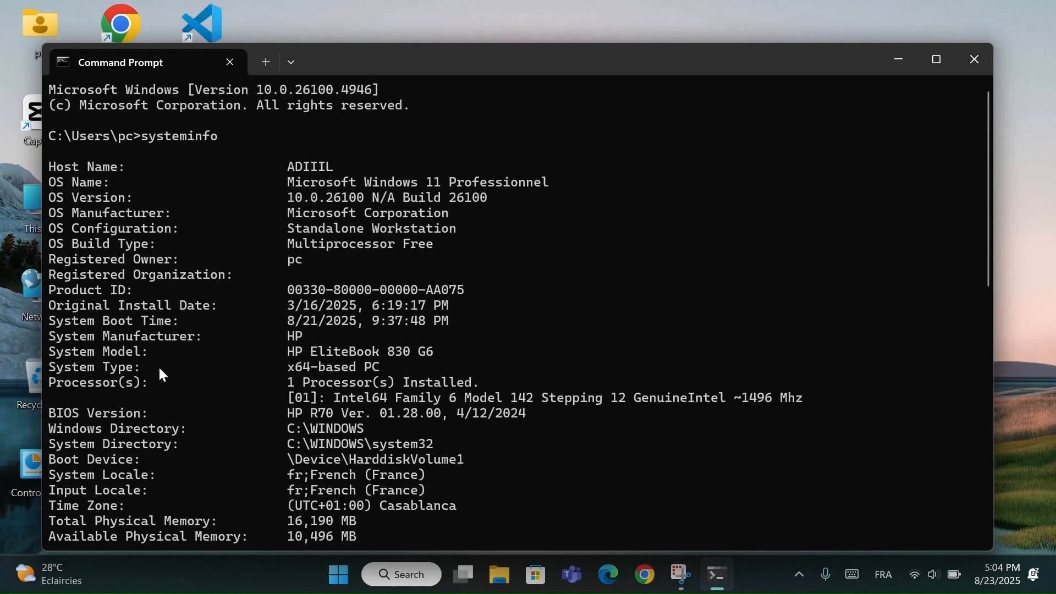
{"action": "scroll", "coordinate": [210, 307], "scroll_direction": "down", "scroll_amount": 5}
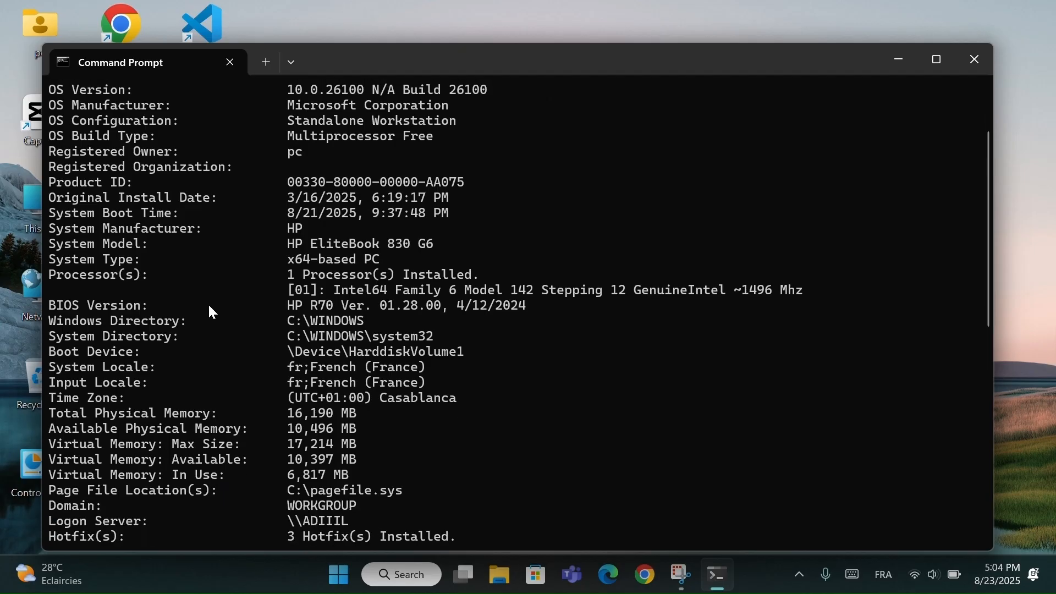
{"action": "scroll", "coordinate": [209, 308], "scroll_direction": "down", "scroll_amount": 3}
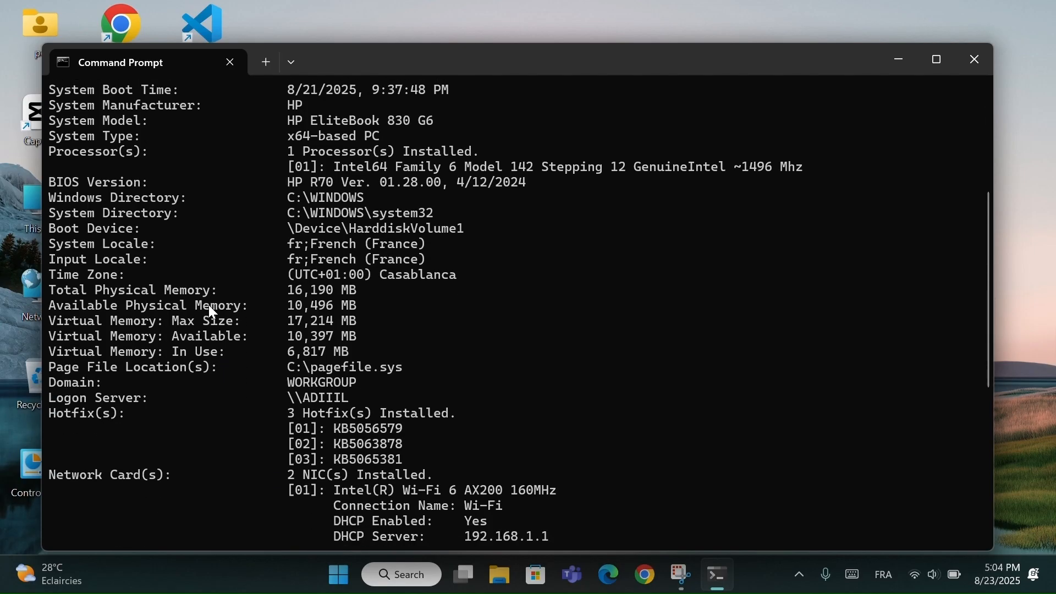
{"action": "scroll", "coordinate": [209, 306], "scroll_direction": "down", "scroll_amount": 4}
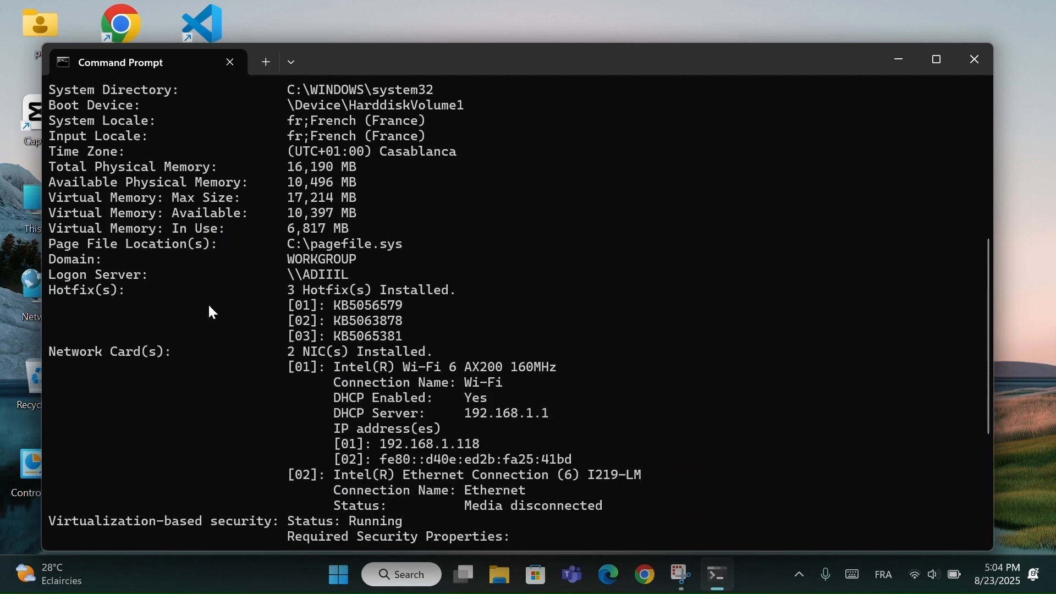
{"action": "scroll", "coordinate": [213, 313], "scroll_direction": "down", "scroll_amount": 3}
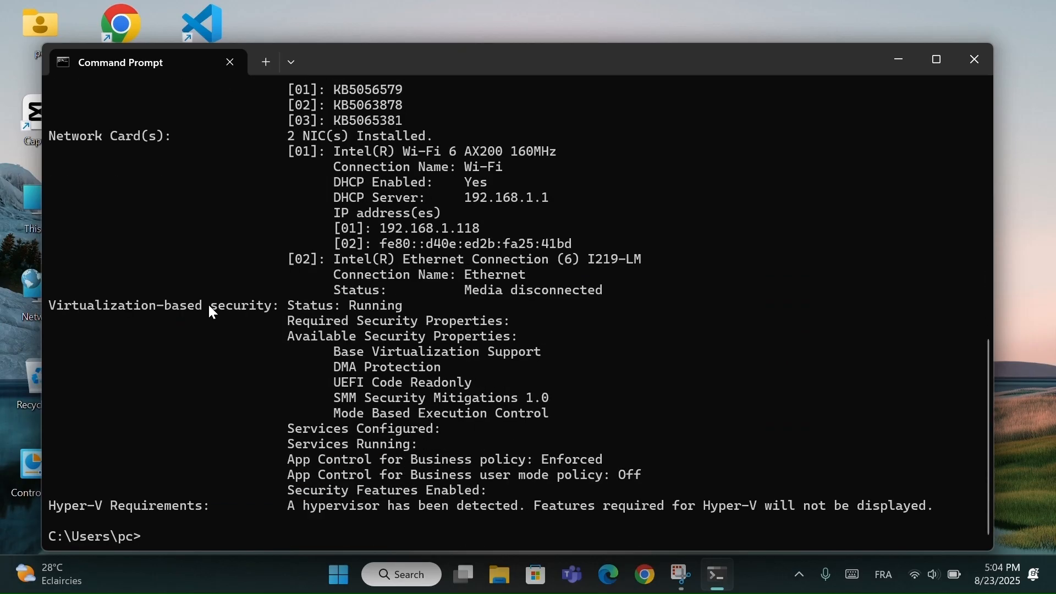
{"action": "scroll", "coordinate": [462, 520], "scroll_direction": "up", "scroll_amount": 9}
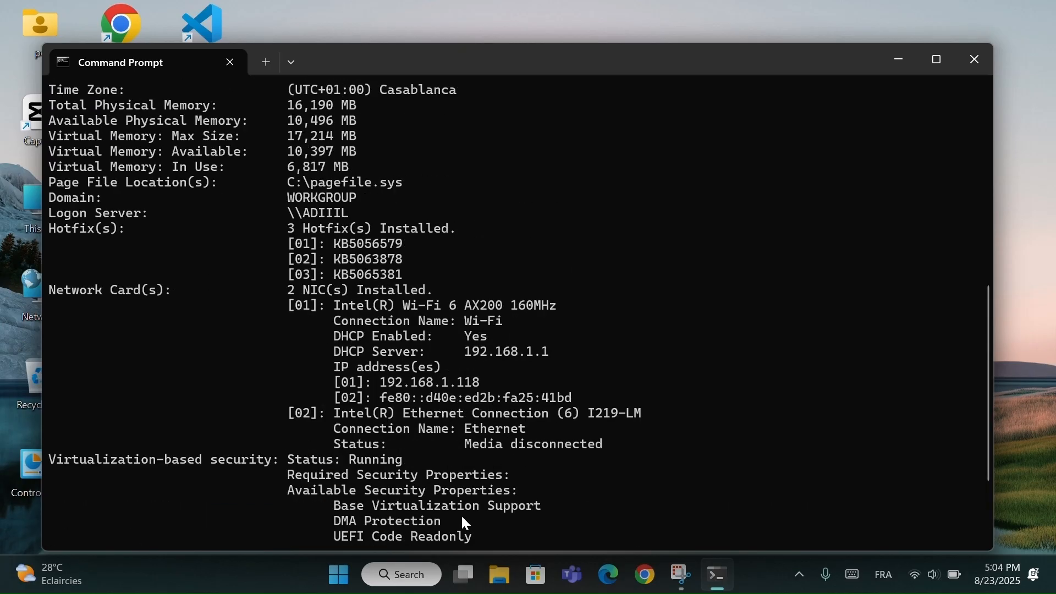
{"action": "scroll", "coordinate": [465, 524], "scroll_direction": "up", "scroll_amount": 3}
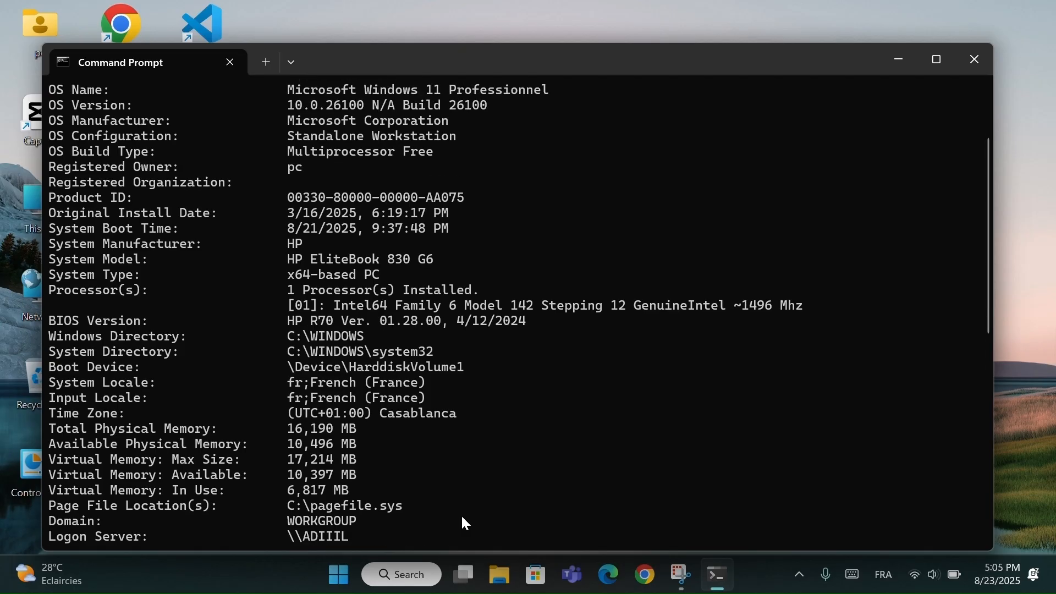
{"action": "scroll", "coordinate": [465, 523], "scroll_direction": "up", "scroll_amount": 1}
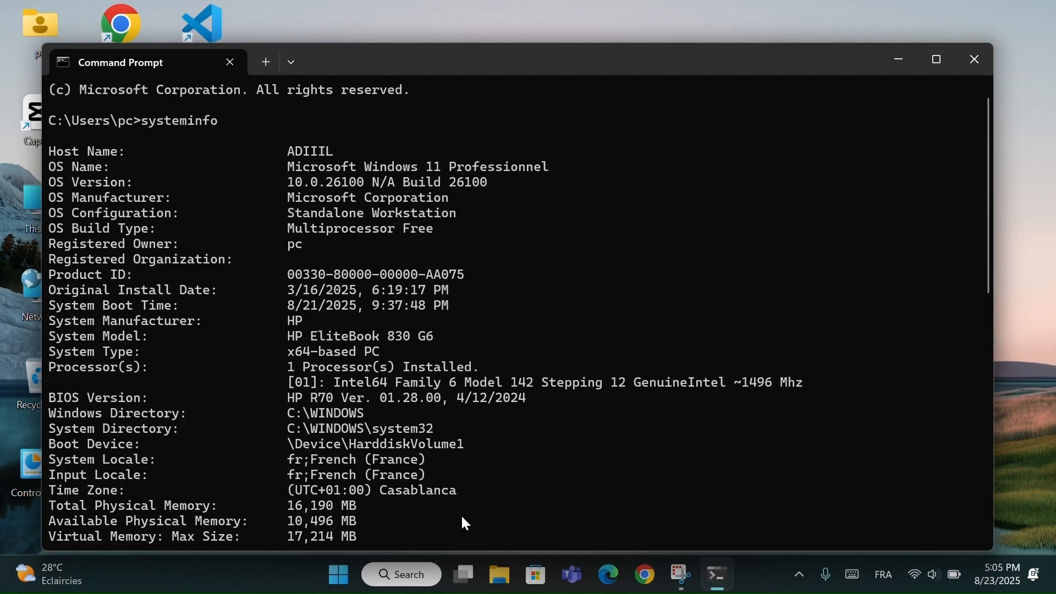
{"action": "scroll", "coordinate": [465, 524], "scroll_direction": "up", "scroll_amount": 1}
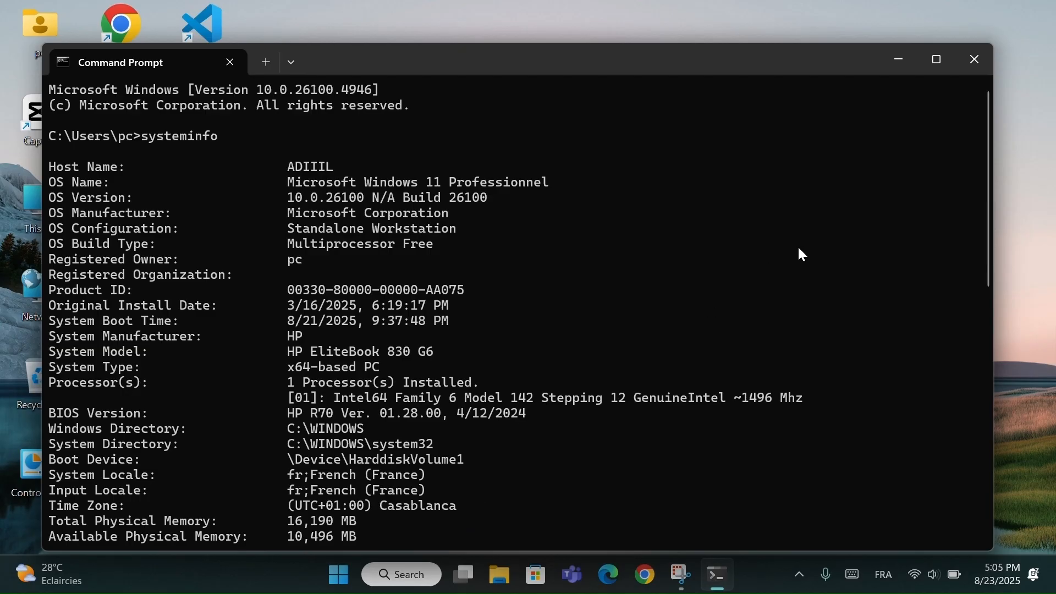
{"action": "left_click", "coordinate": [969, 68]}
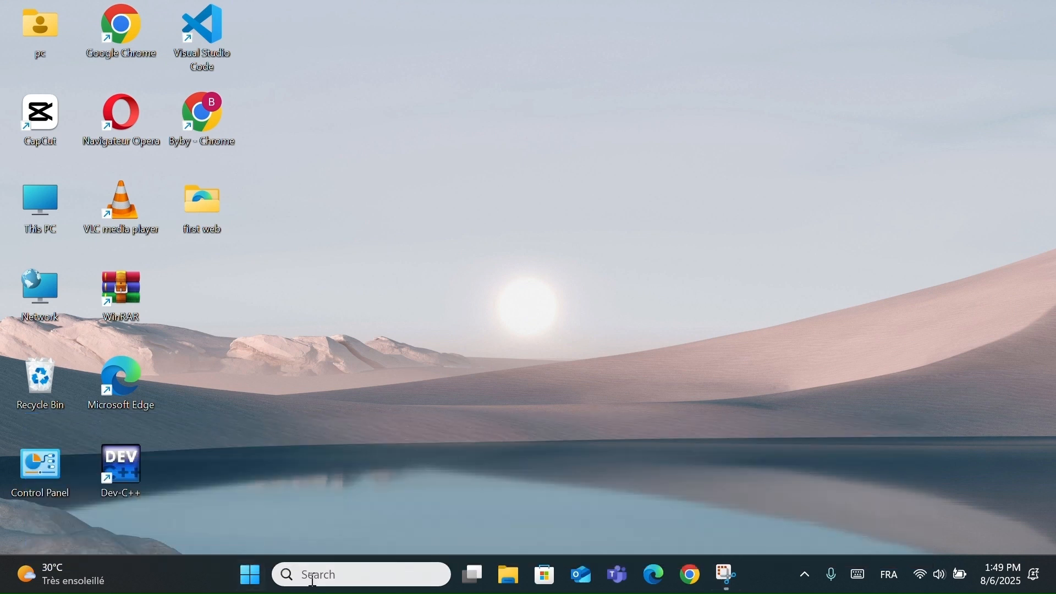
- Search Windows for "cmd", run "powercfg -duplicatescheme 8c5e7fda-e8bf-4a96-9a85-a6e23a8c635c" in Command Prompt, and minimize its window
{"action": "left_click", "coordinate": [333, 577]}
{"action": "type", "text": "cmd"}
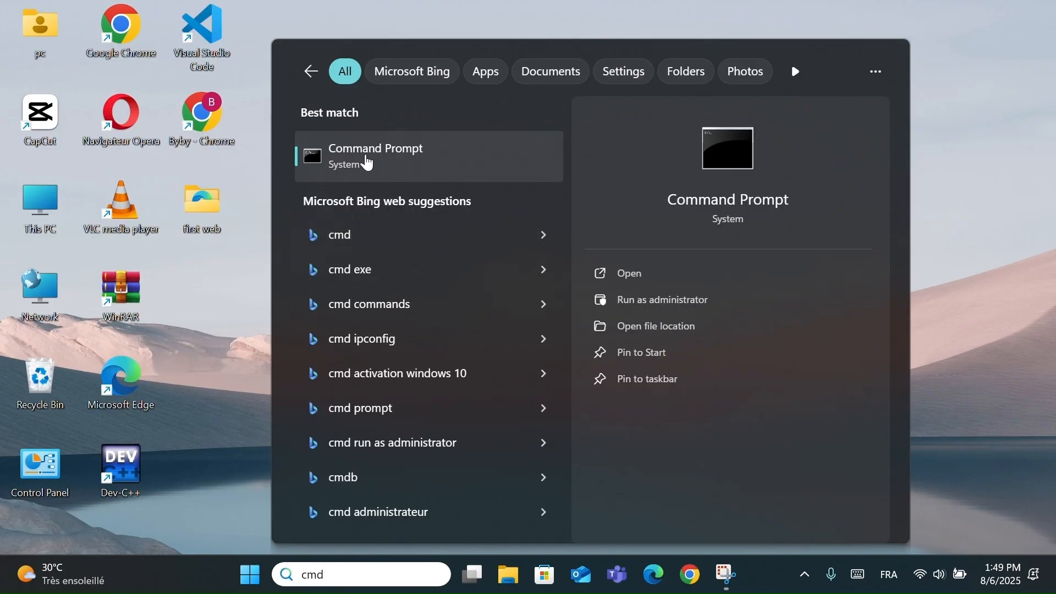
{"action": "left_click", "coordinate": [366, 166]}
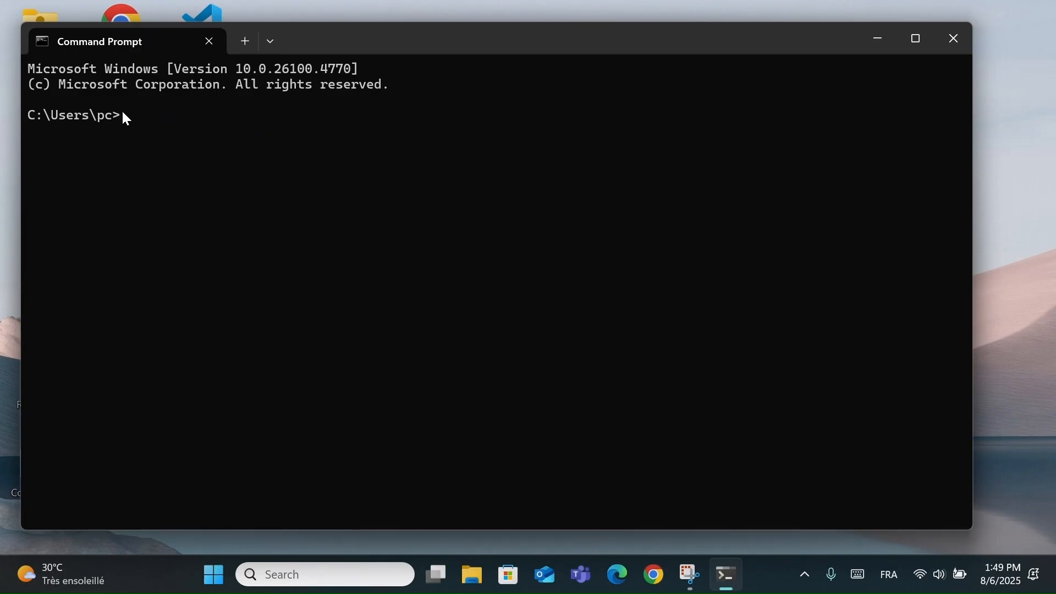
{"action": "type", "text": "powercfg -duplicatescheme 8c5e7fda-e8bf-4a96-9a85-a6e23a8c635c"}
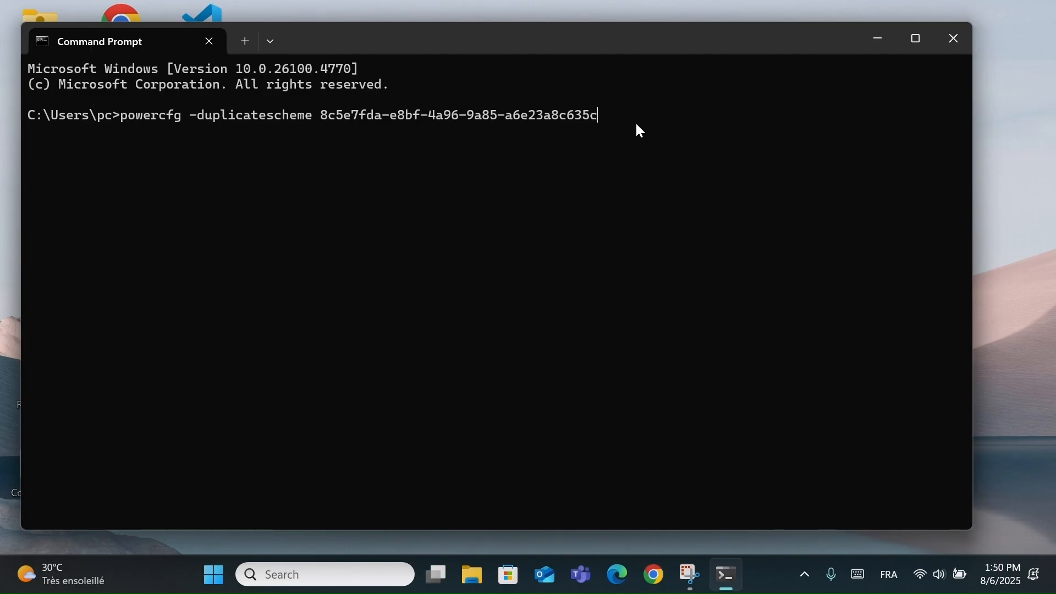
{"action": "key", "text": "Return"}
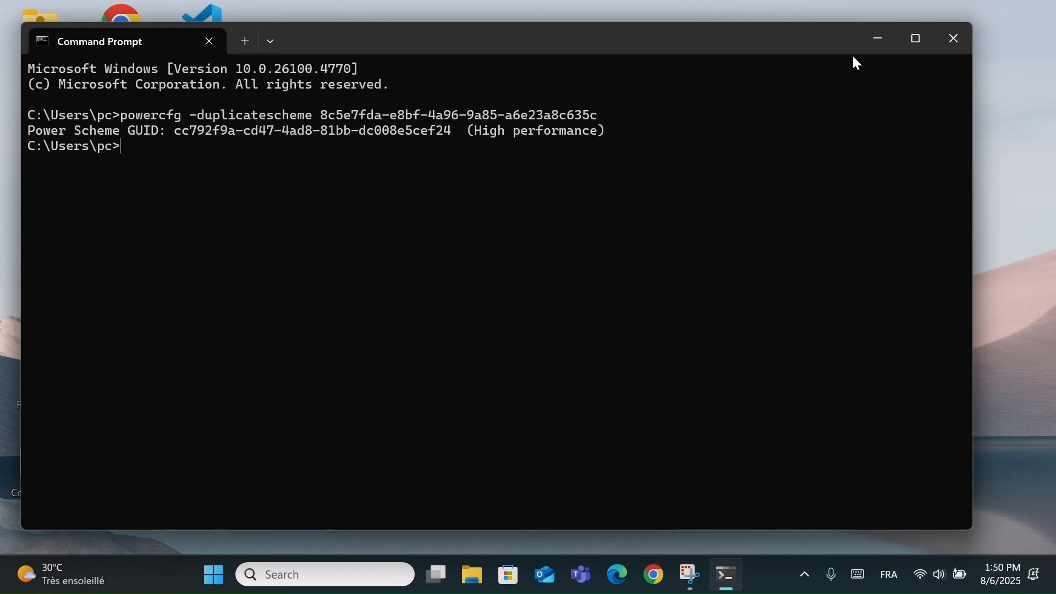
{"action": "left_click", "coordinate": [874, 41]}
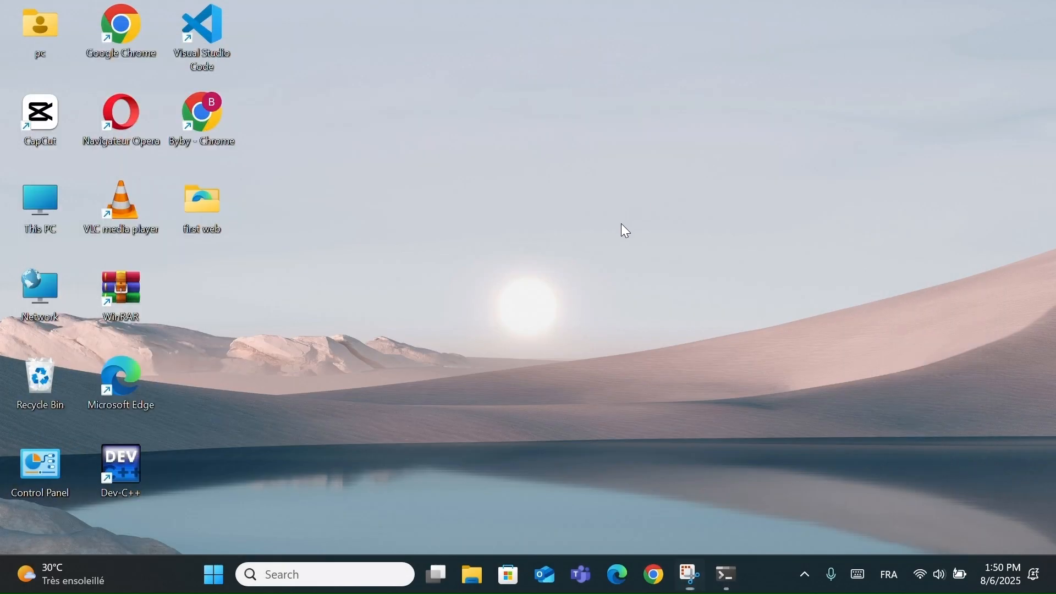
- Open Power Options under Hardware and Sound in Control Panel and expand the additional power plans
{"action": "double_click", "coordinate": [38, 473]}
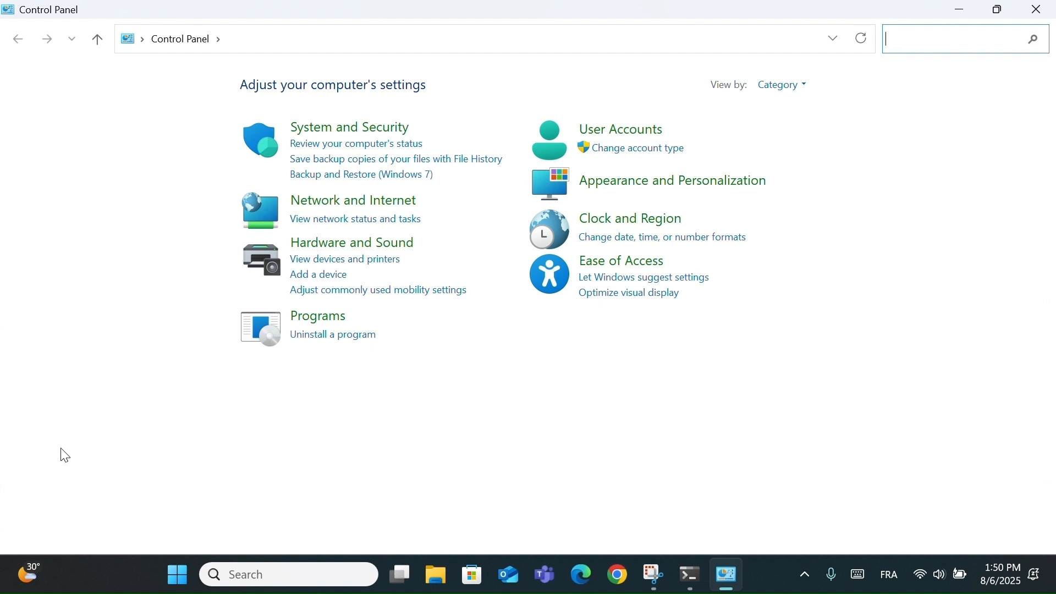
{"action": "left_click", "coordinate": [323, 255]}
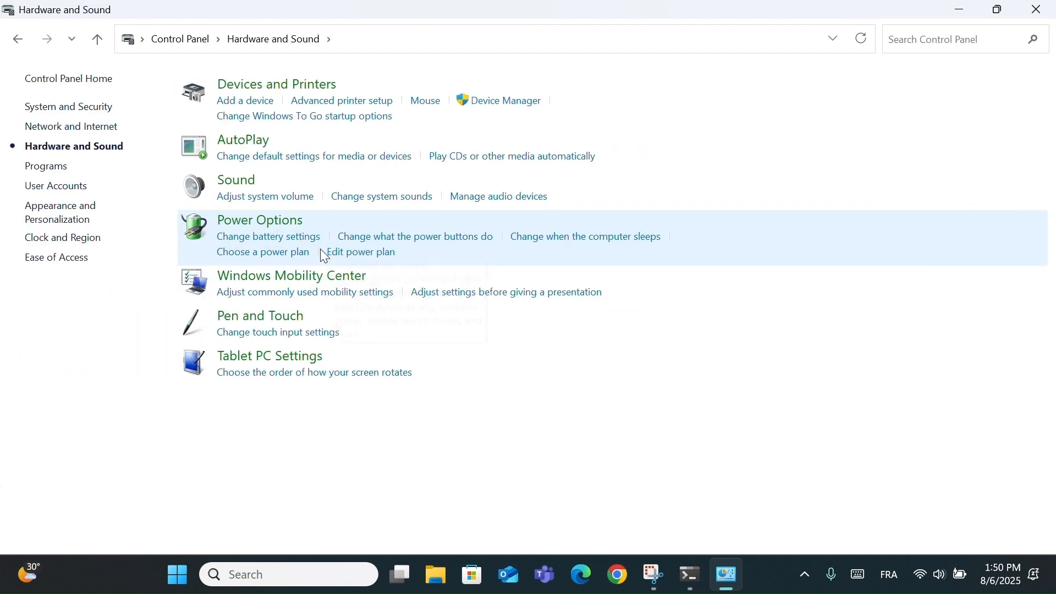
{"action": "left_click", "coordinate": [259, 223]}
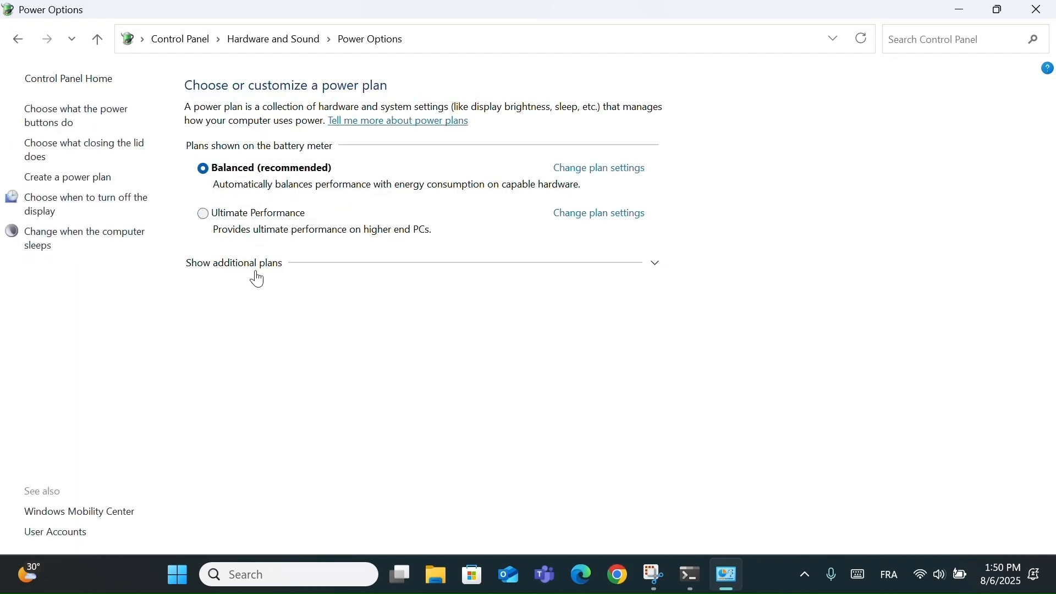
{"action": "left_click", "coordinate": [253, 272]}
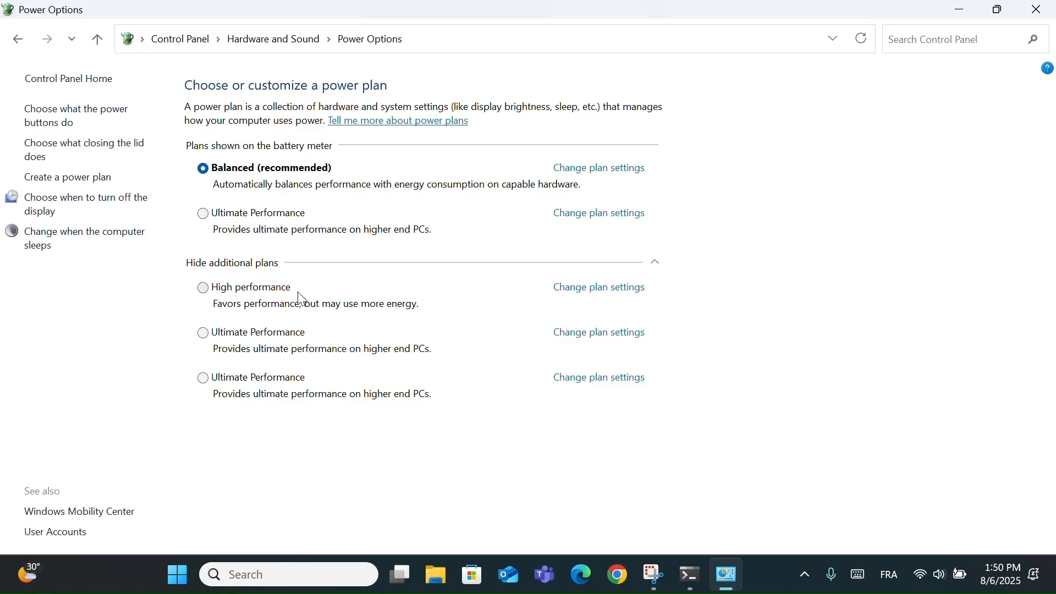
- Select the High performance power plan, switch to Balanced, and return to High performance
{"action": "left_click", "coordinate": [209, 293]}
{"action": "left_click", "coordinate": [213, 175]}
{"action": "left_click", "coordinate": [205, 291]}
- View the High performance plan's display and sleep settings, cancel without changes, and minimize Control Panel
{"action": "left_click", "coordinate": [619, 291]}
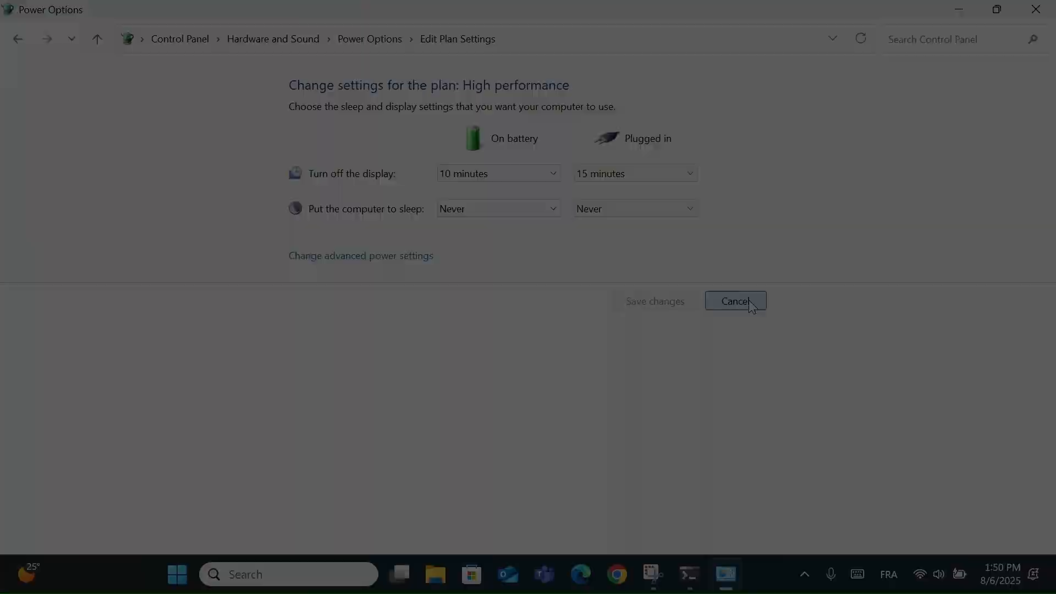
{"action": "left_click", "coordinate": [737, 301]}
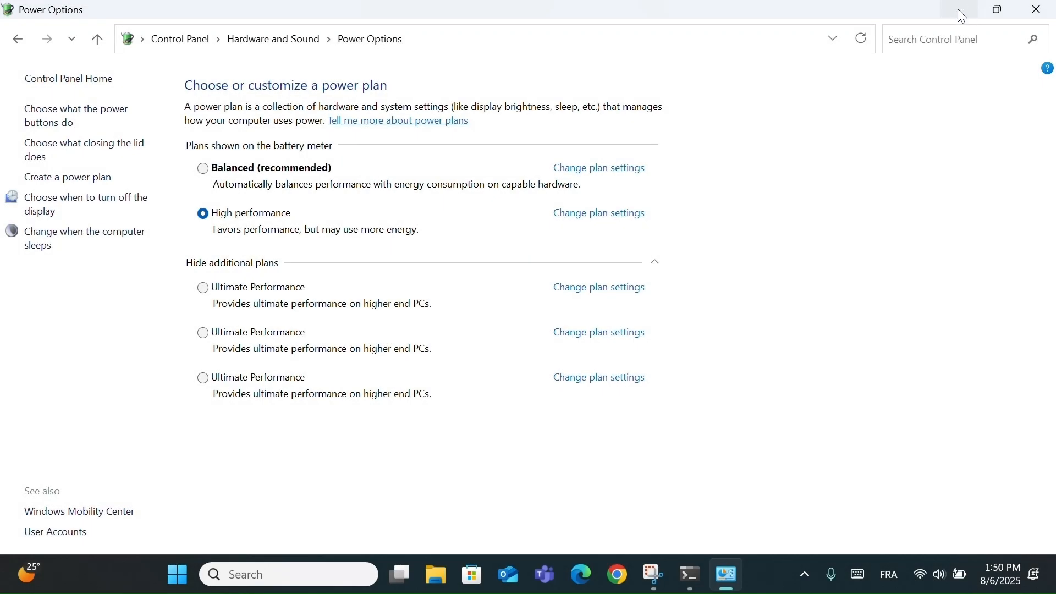
{"action": "left_click", "coordinate": [960, 13]}
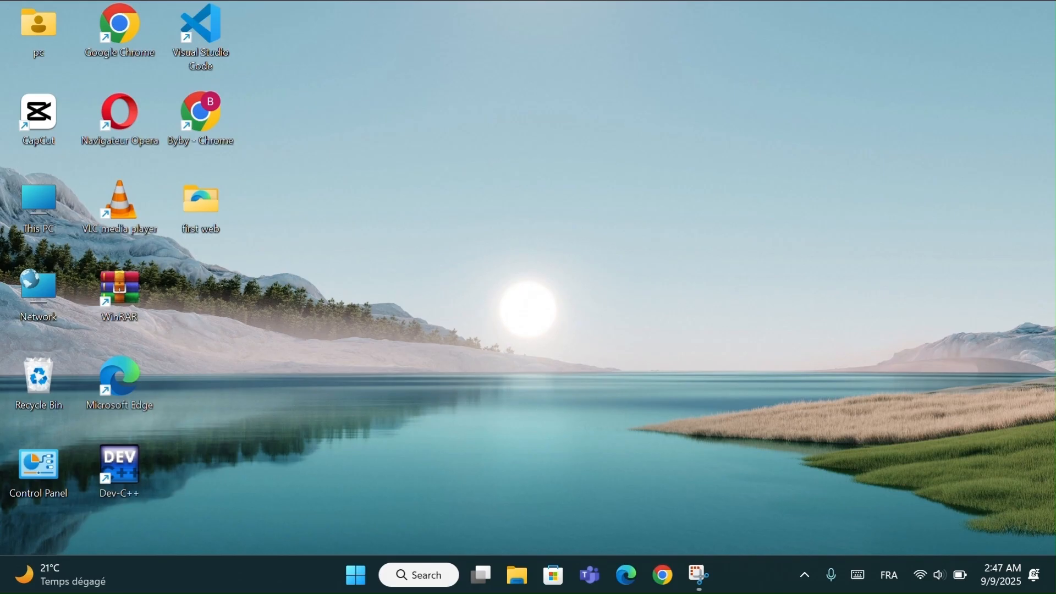
- Open Windows Firewall from the Advanced network settings under Network & internet in Settings
{"action": "key", "text": "super+i"}
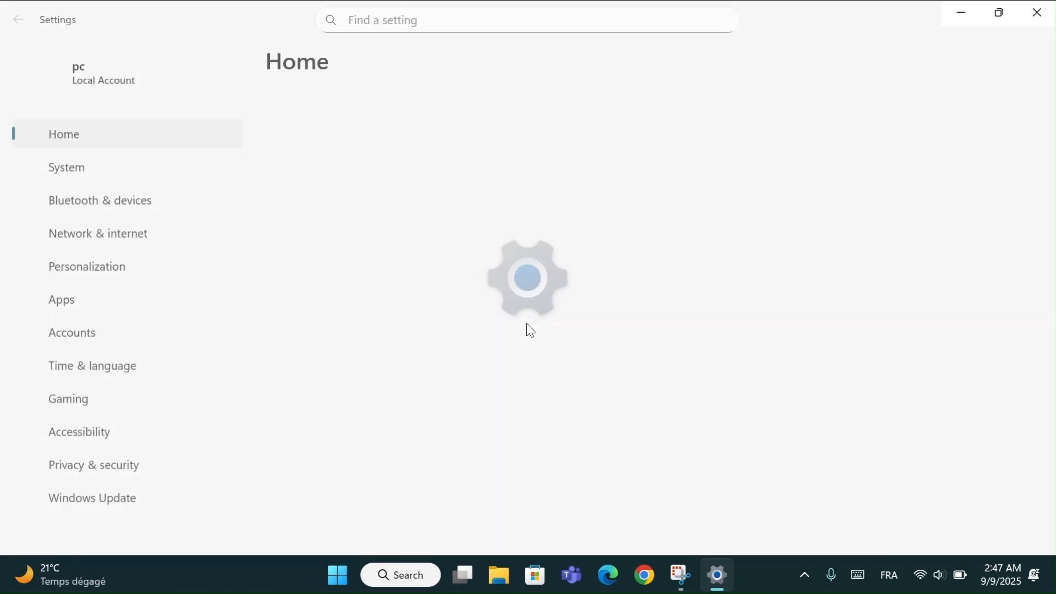
{"action": "left_click", "coordinate": [115, 245]}
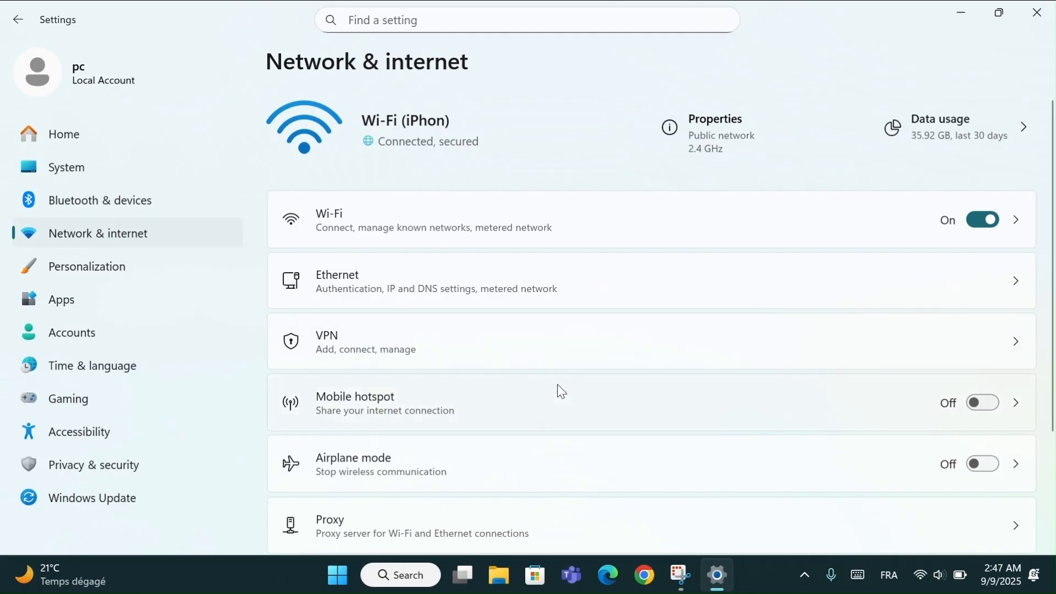
{"action": "scroll", "coordinate": [558, 389], "scroll_direction": "down", "scroll_amount": 3}
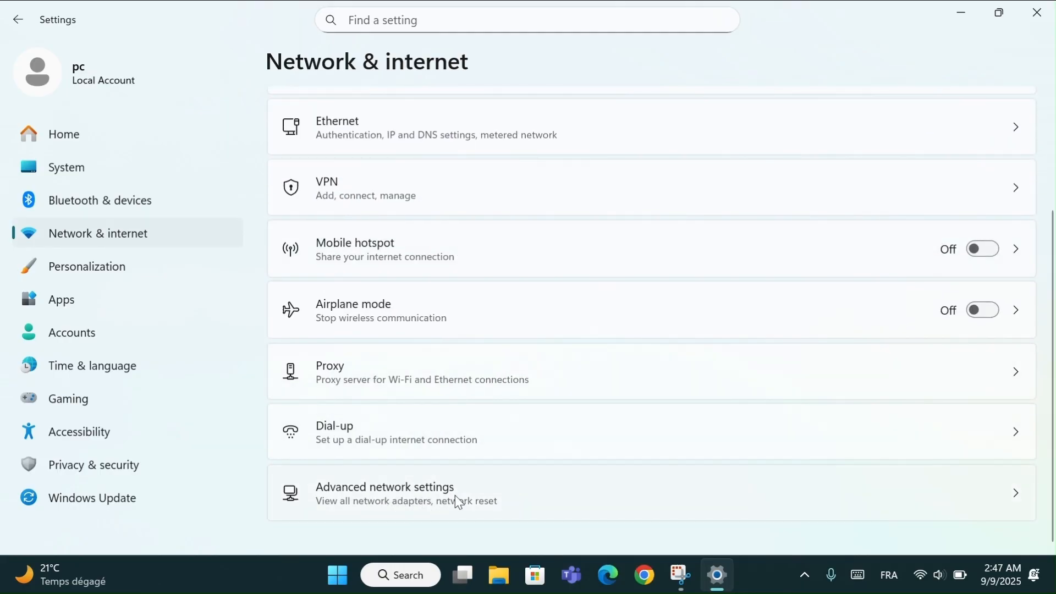
{"action": "left_click", "coordinate": [431, 495]}
{"action": "scroll", "coordinate": [432, 495], "scroll_direction": "down", "scroll_amount": 4}
{"action": "scroll", "coordinate": [435, 501], "scroll_direction": "down", "scroll_amount": 2}
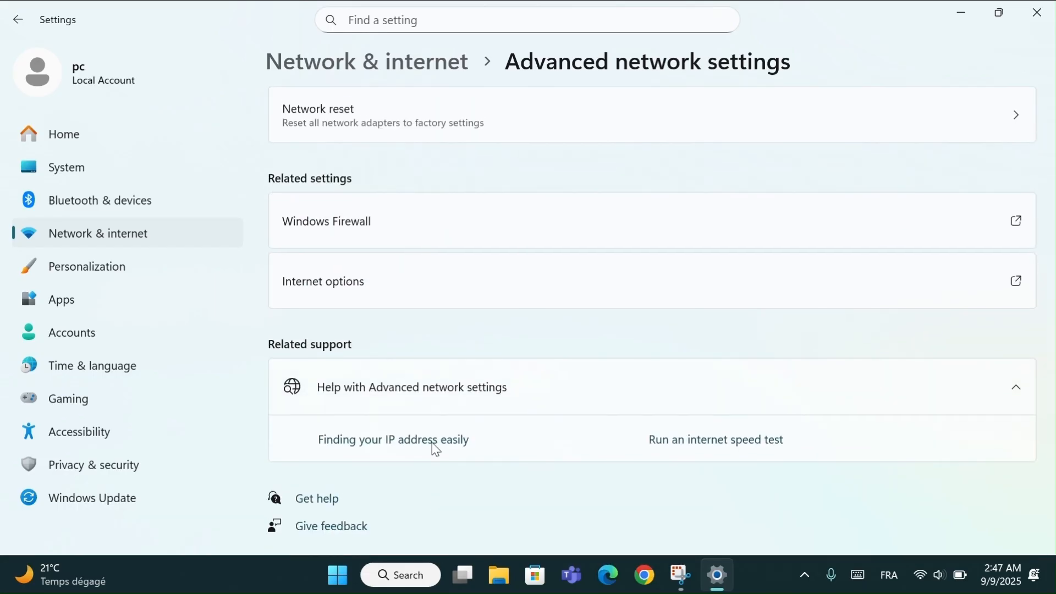
{"action": "left_click", "coordinate": [410, 222]}
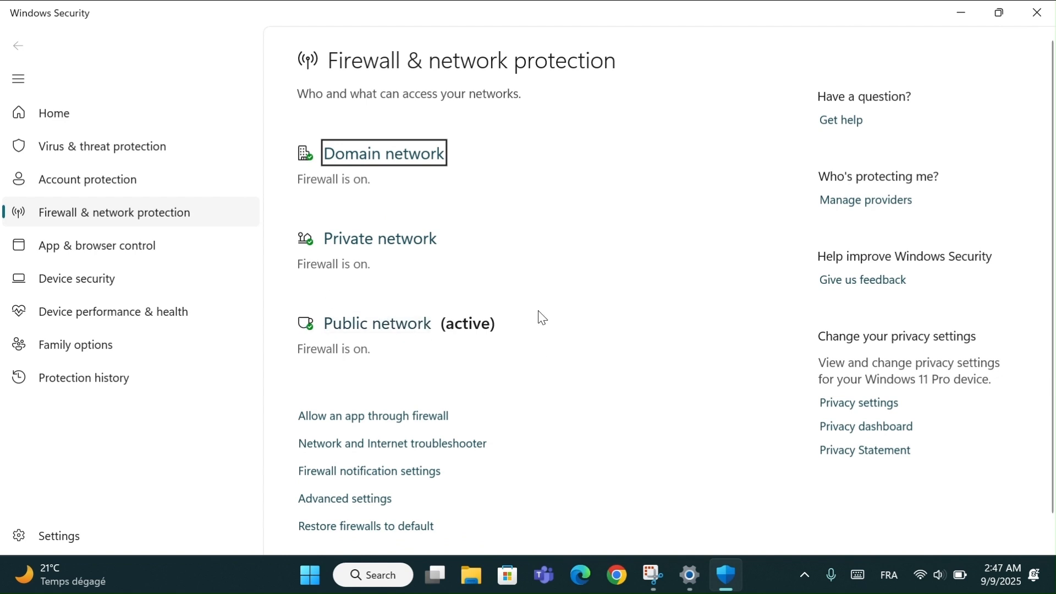
- Turn off Microsoft Defender Firewall for the active public network
{"action": "left_click", "coordinate": [374, 333]}
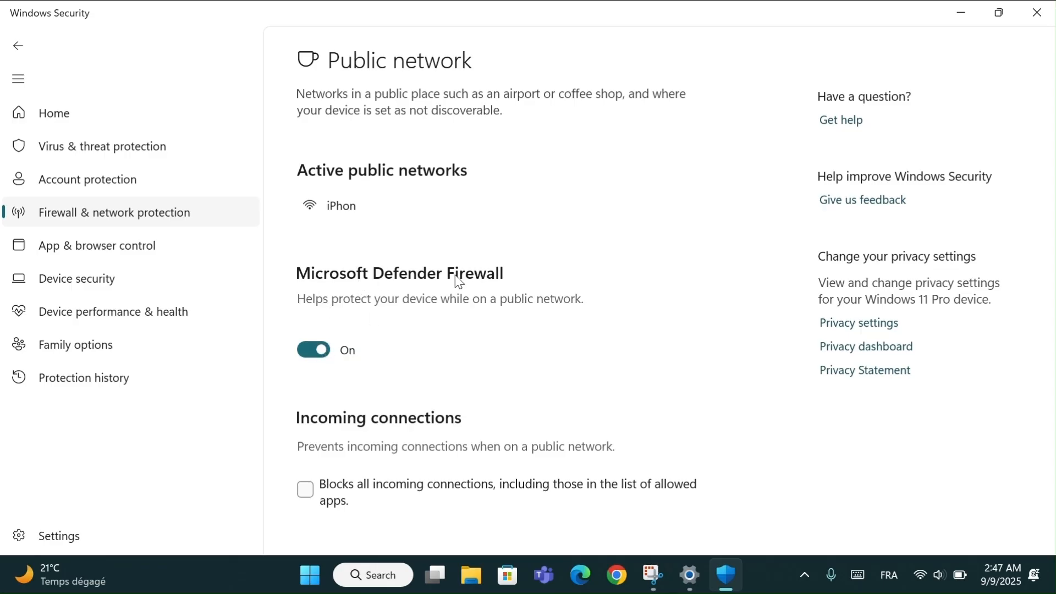
{"action": "left_click", "coordinate": [315, 351]}
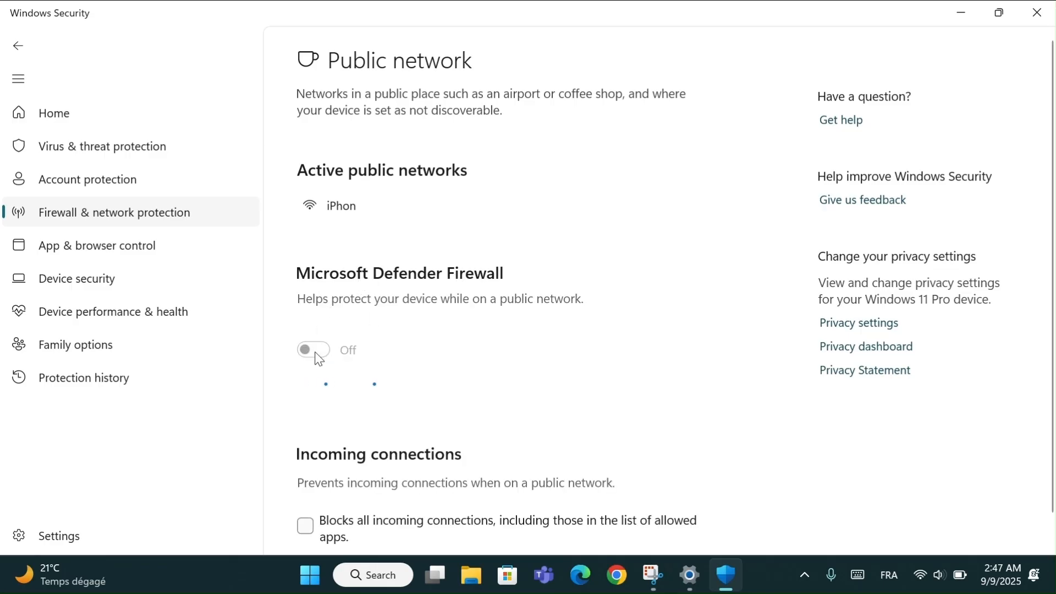
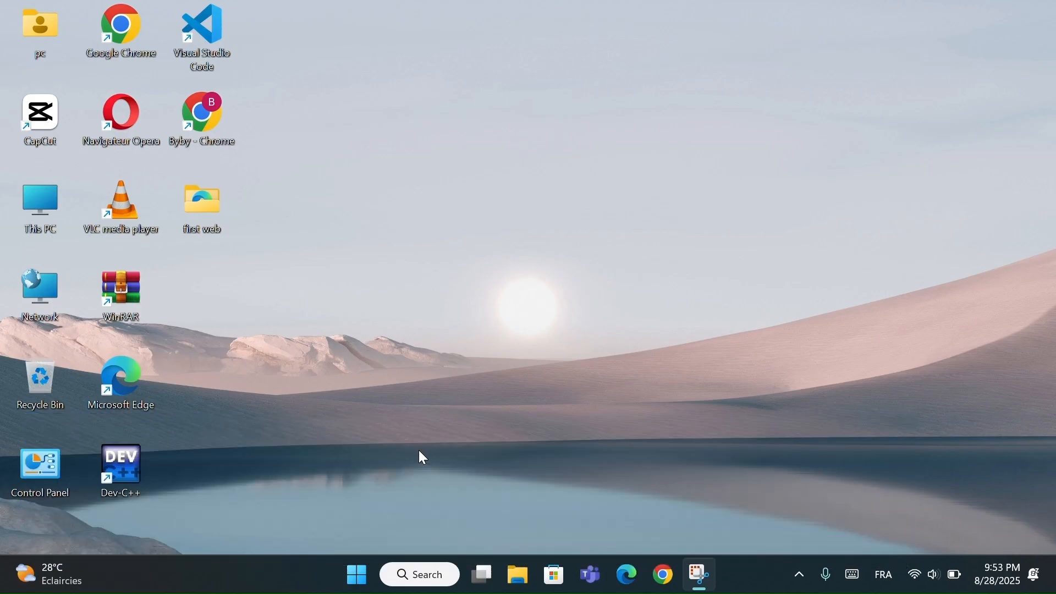
- Search Windows for "cmd" and open Command Prompt
{"action": "left_click", "coordinate": [410, 586]}
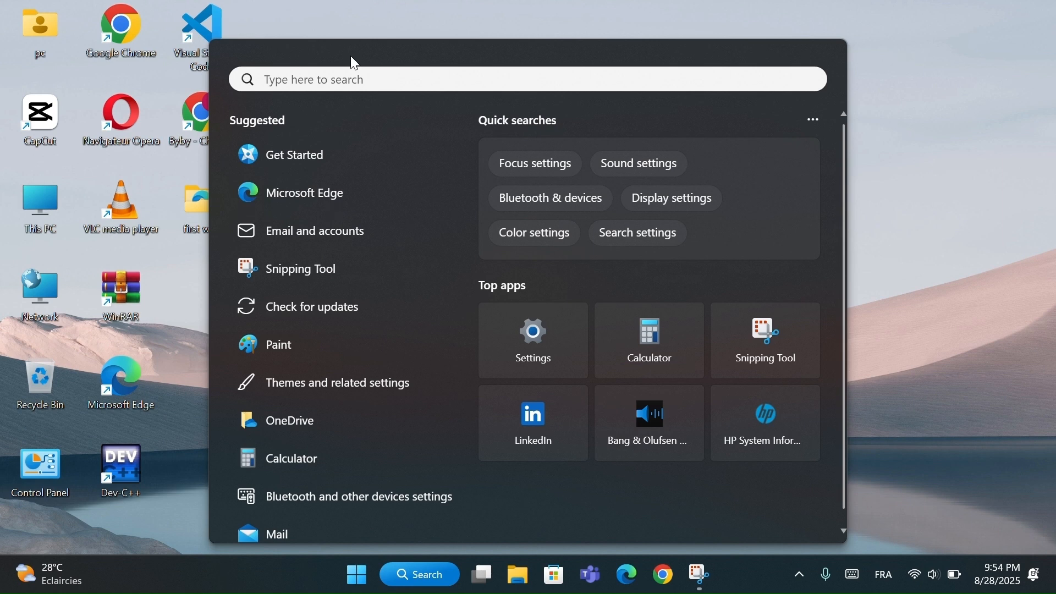
{"action": "type", "text": "c"}
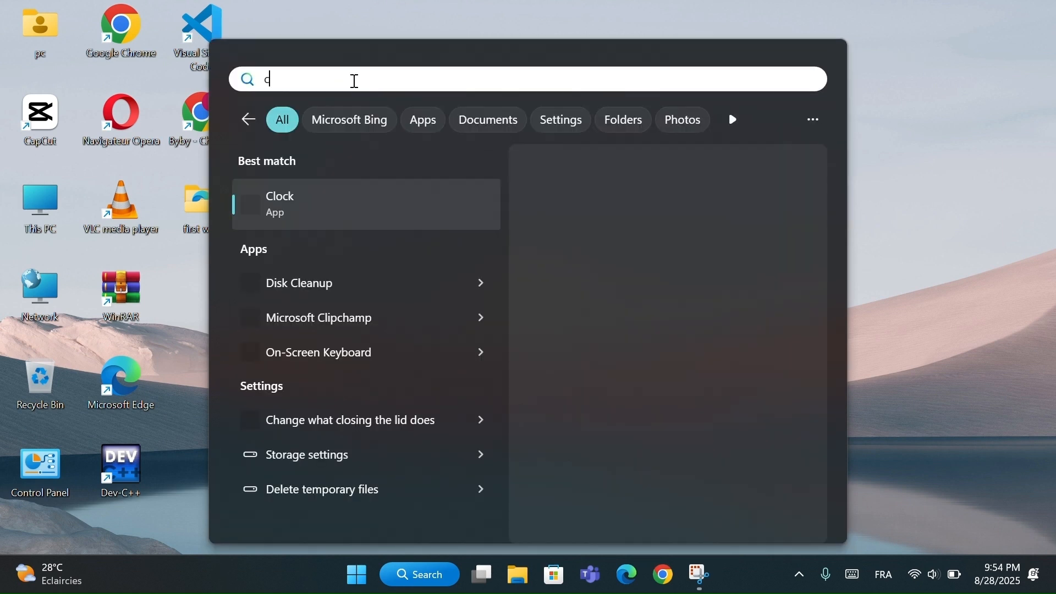
{"action": "type", "text": "md"}
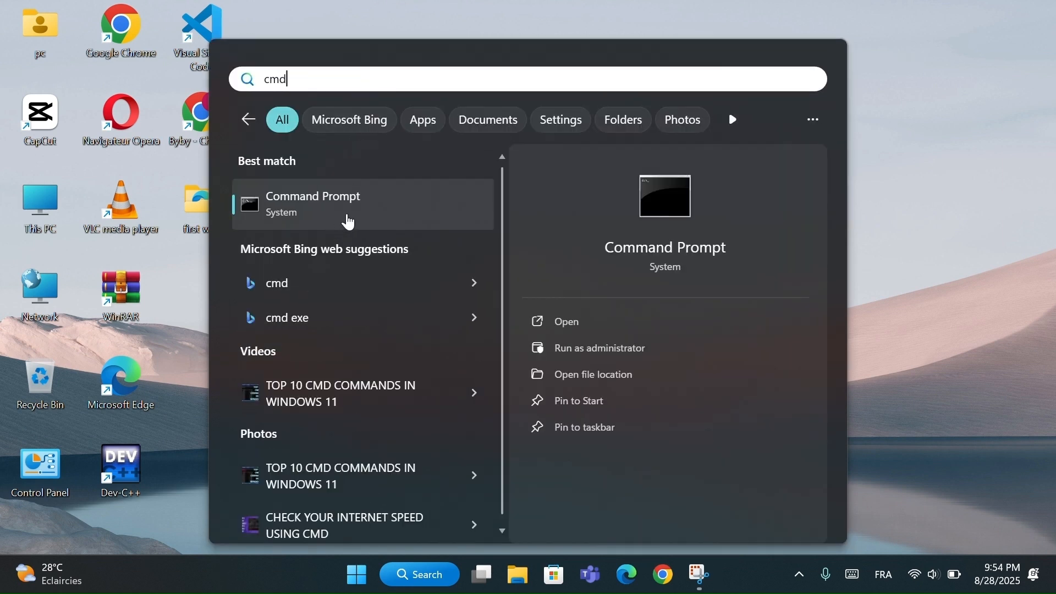
{"action": "left_click", "coordinate": [337, 219]}
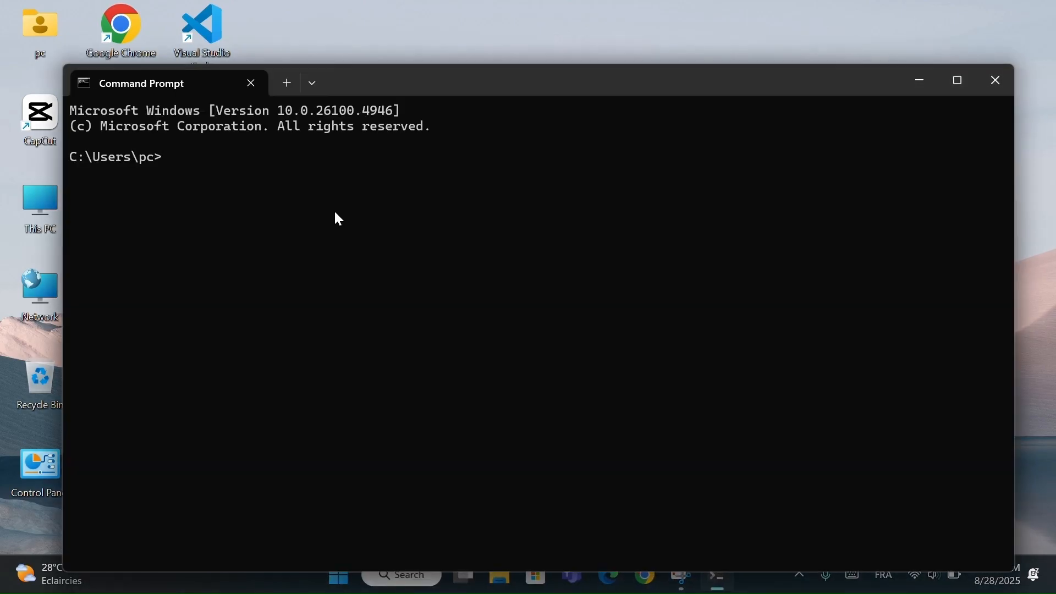
- Start netsh in Command Prompt and list the saved Wi-Fi profiles with "wlan show profile"
{"action": "type", "text": "ne"}
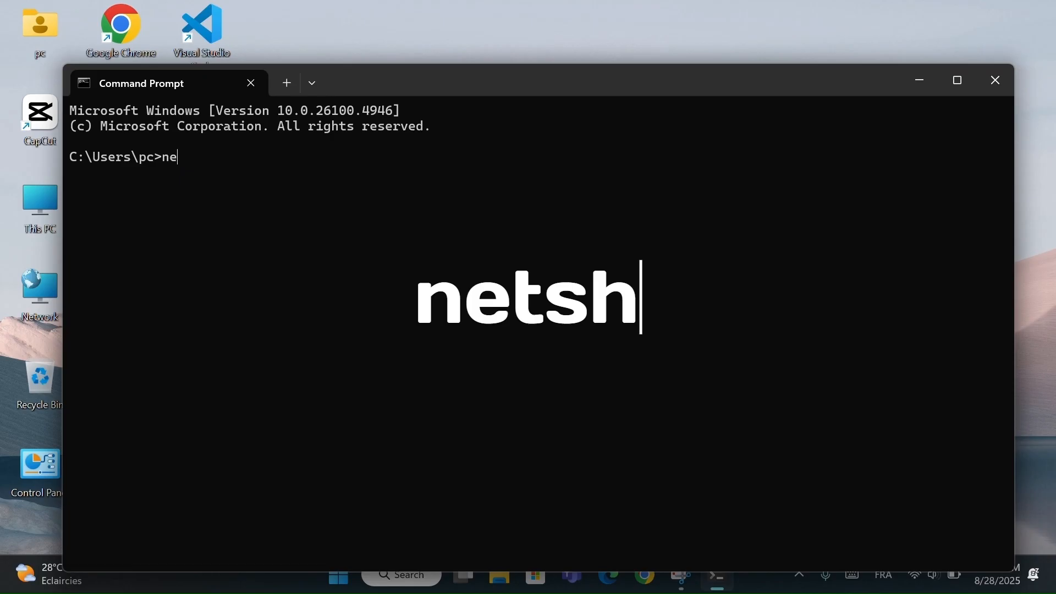
{"action": "type", "text": "tsh"}
{"action": "key", "text": "Return"}
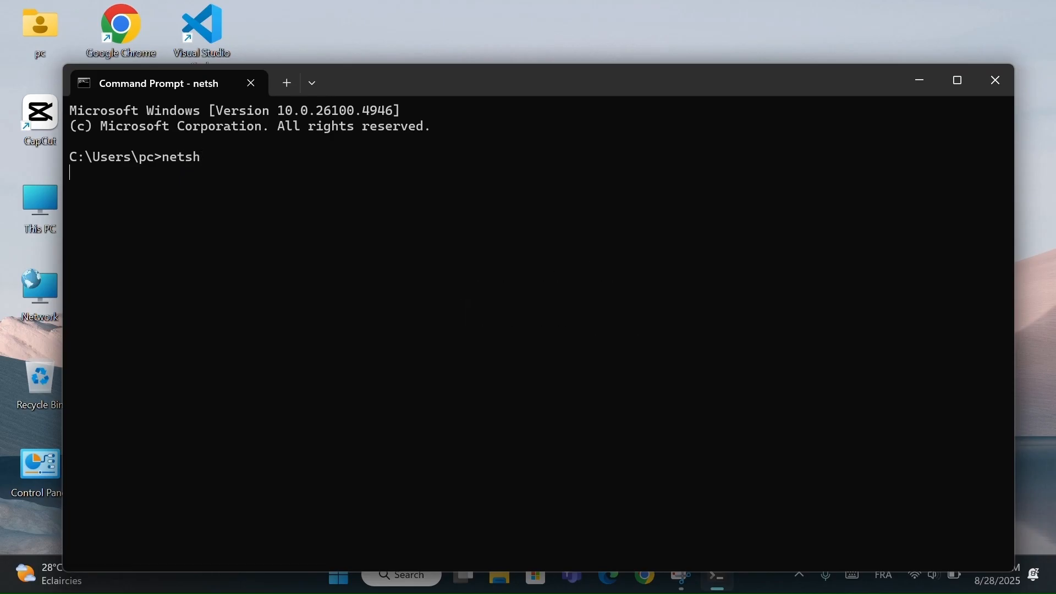
{"action": "type", "text": "wlan "}
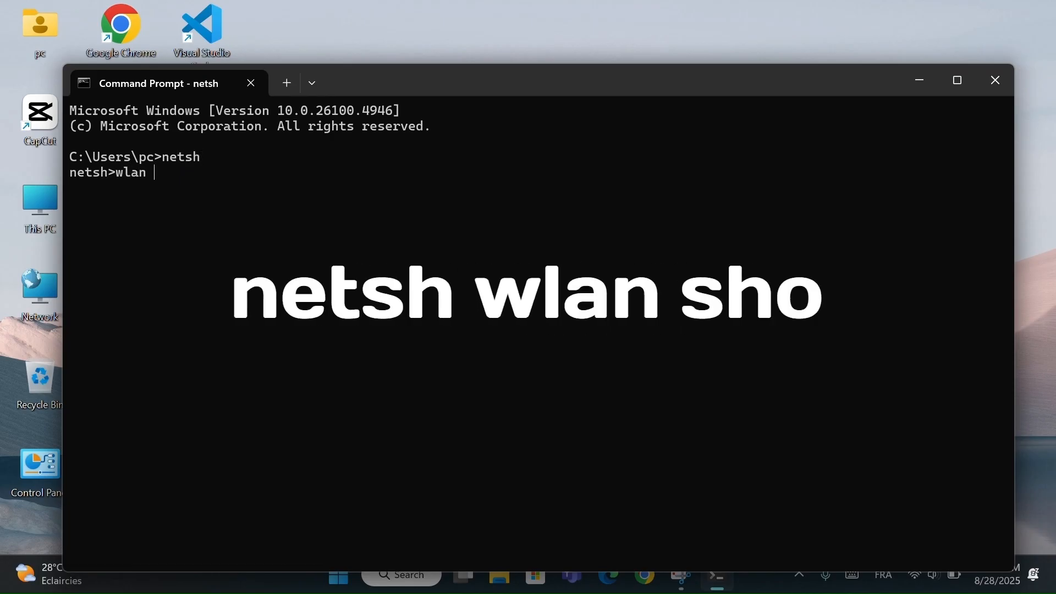
{"action": "type", "text": "show profile"}
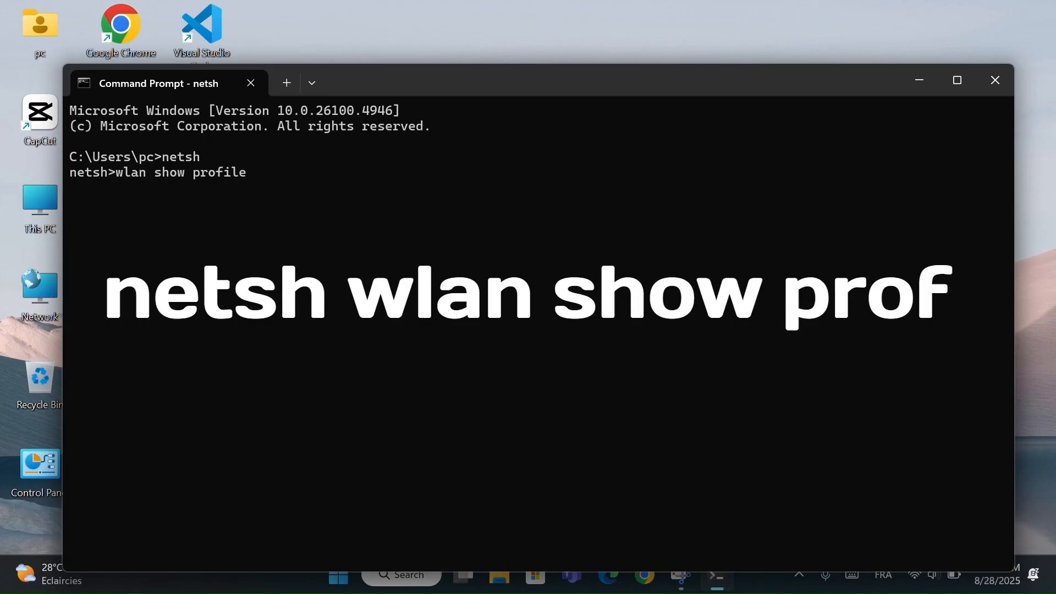
{"action": "key", "text": "Return"}
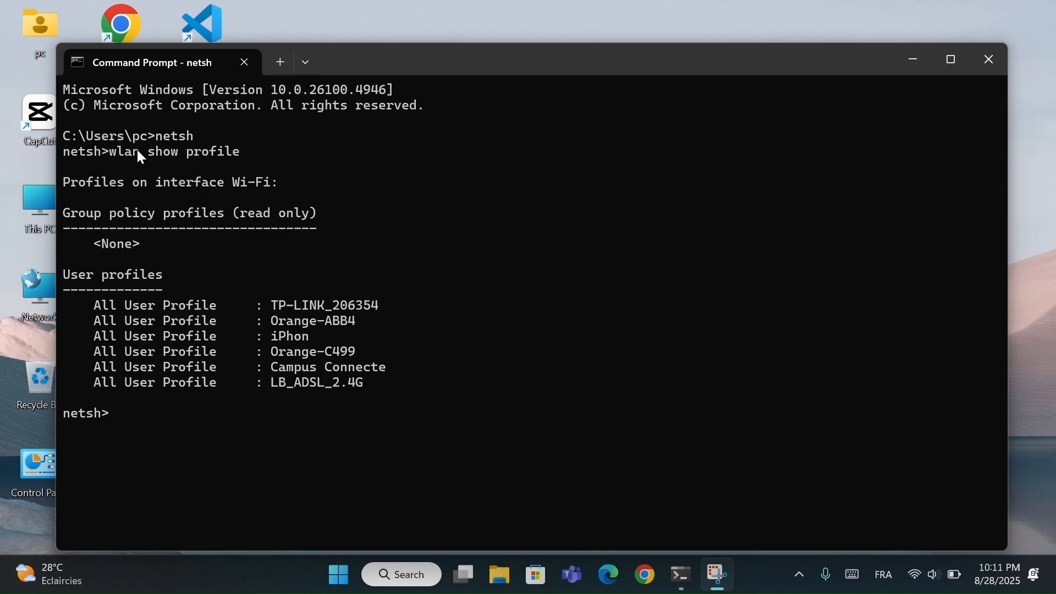
{"action": "left_click", "coordinate": [126, 423]}
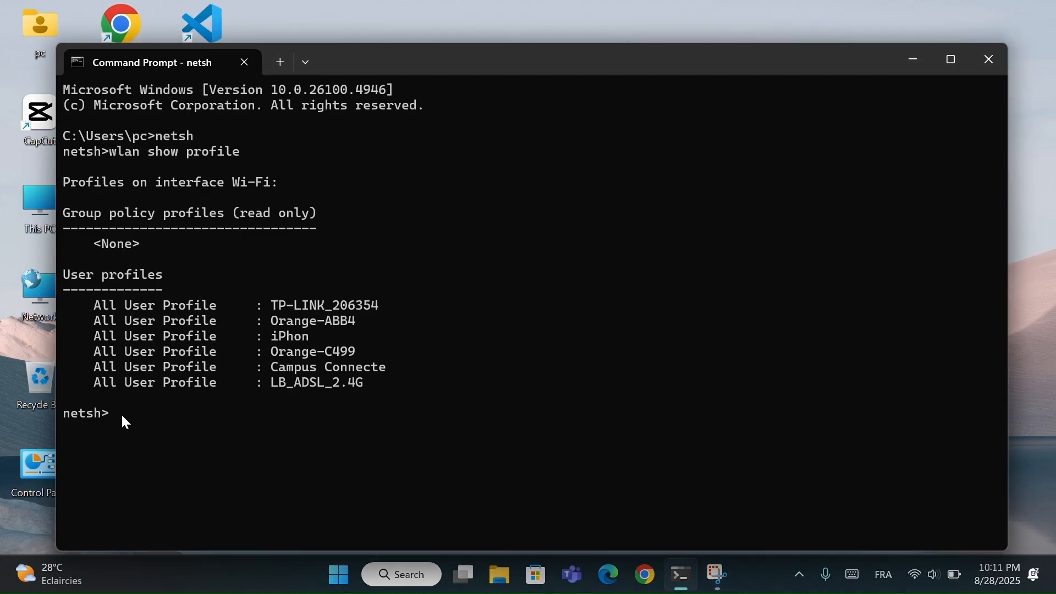
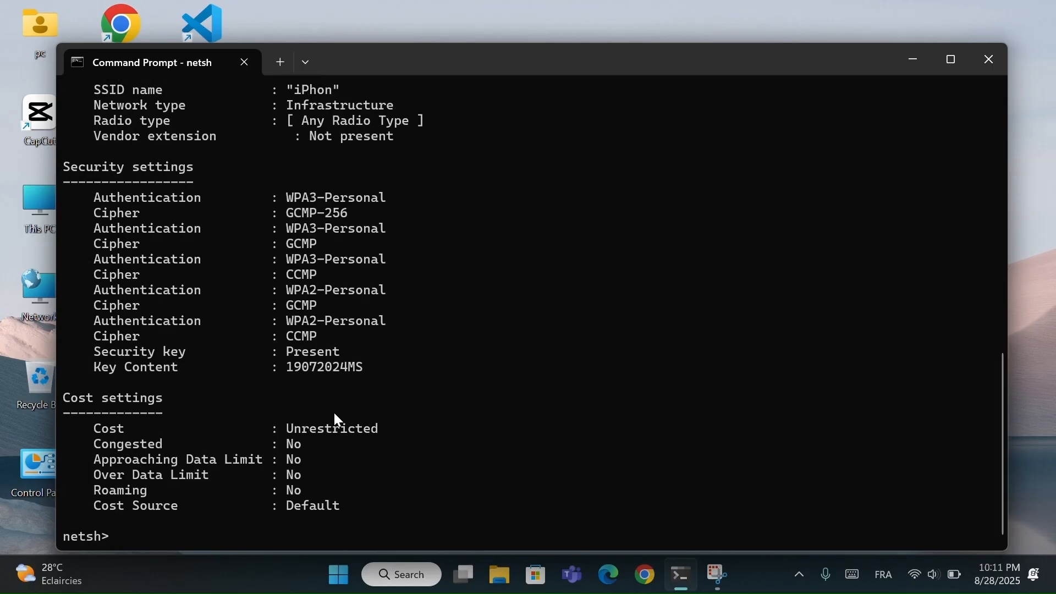
- Review the netsh output for the iPhon Wi-Fi profile, from its profile information to the Key Content entry under Security settings
{"action": "scroll", "coordinate": [352, 514], "scroll_direction": "up", "scroll_amount": 7}
{"action": "scroll", "coordinate": [352, 514], "scroll_direction": "down", "scroll_amount": 6}
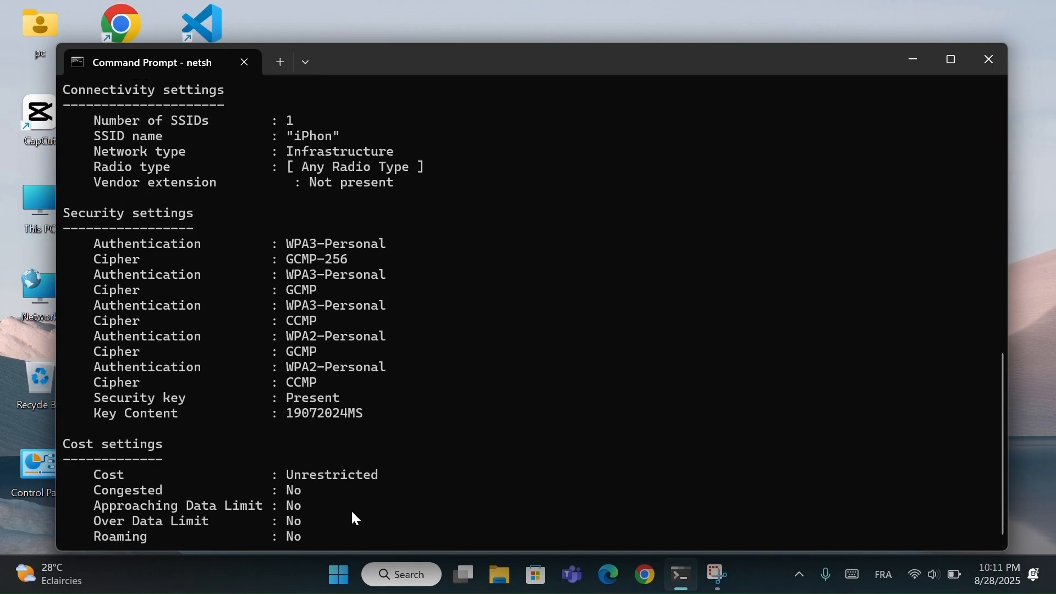
{"action": "scroll", "coordinate": [352, 514], "scroll_direction": "up", "scroll_amount": 7}
{"action": "scroll", "coordinate": [347, 512], "scroll_direction": "up", "scroll_amount": 3}
{"action": "scroll", "coordinate": [332, 488], "scroll_direction": "down", "scroll_amount": 10}
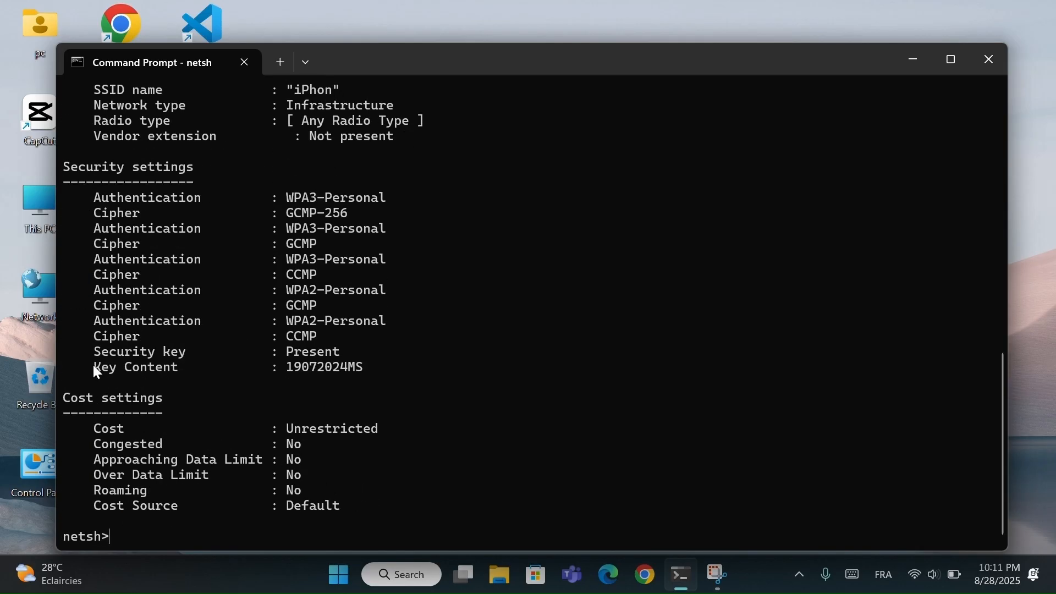
{"action": "left_click_drag", "start_coordinate": [94, 369], "coordinate": [360, 372]}
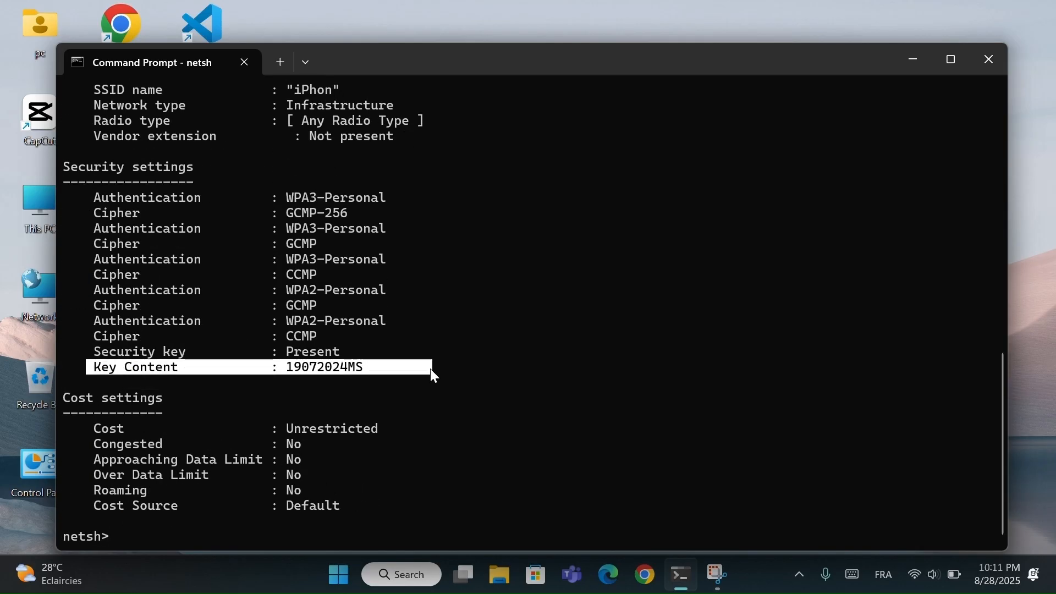
{"action": "left_click_drag", "start_coordinate": [432, 372], "coordinate": [354, 365]}
{"action": "left_click_drag", "start_coordinate": [281, 362], "coordinate": [363, 364]}
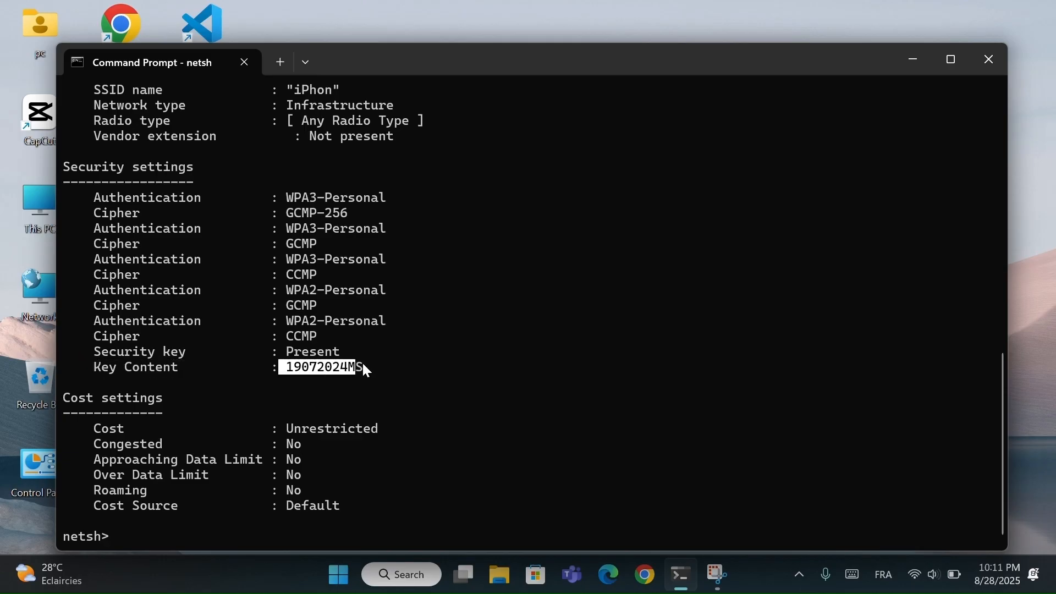
{"action": "left_click", "coordinate": [369, 382]}
{"action": "scroll", "coordinate": [369, 383], "scroll_direction": "up", "scroll_amount": 8}
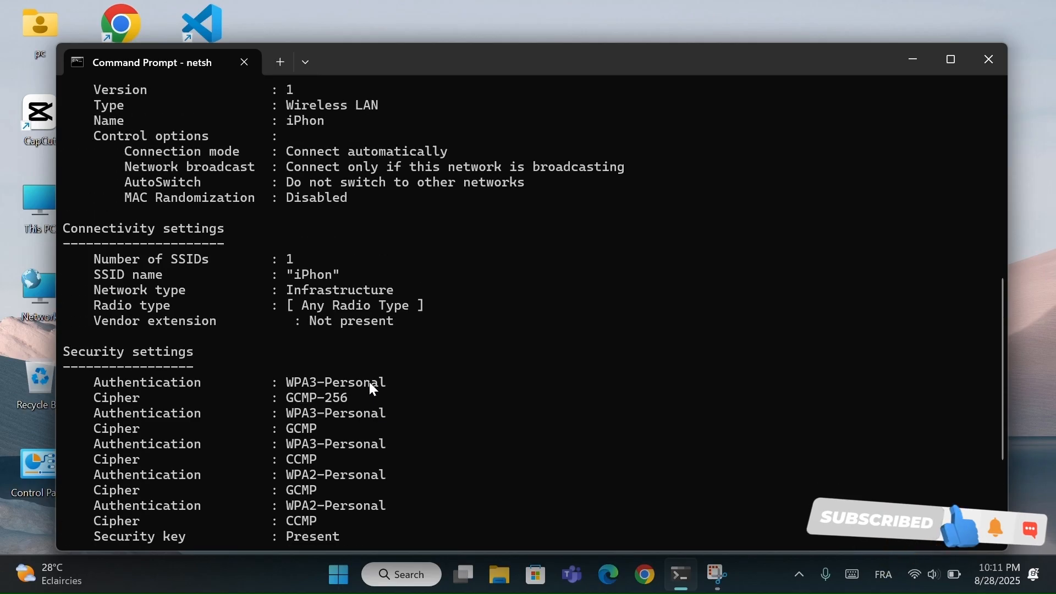
{"action": "scroll", "coordinate": [369, 384], "scroll_direction": "up", "scroll_amount": 1}
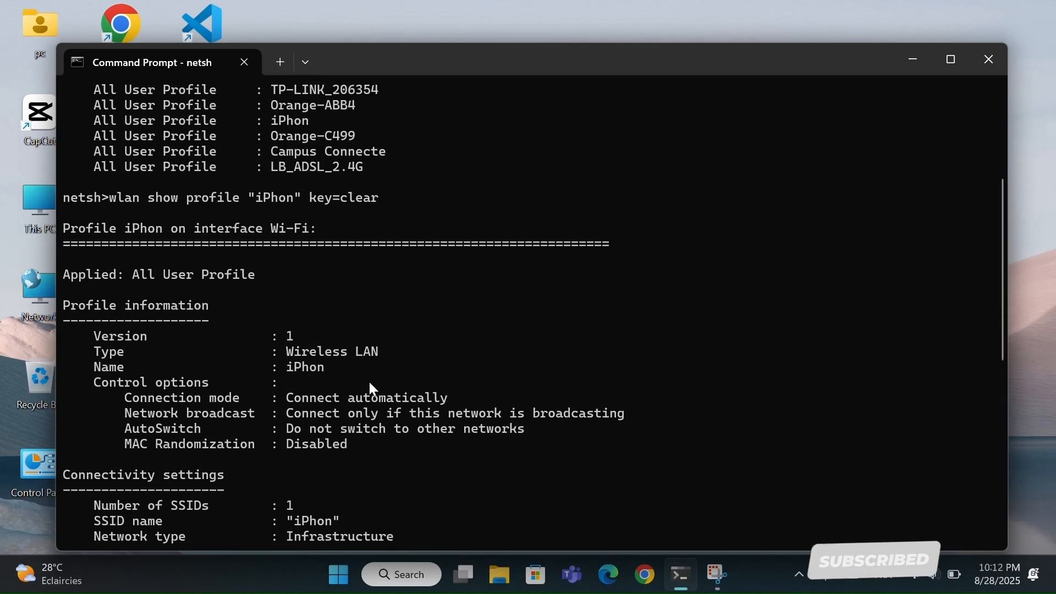
{"action": "scroll", "coordinate": [370, 385], "scroll_direction": "down", "scroll_amount": 2}
{"action": "scroll", "coordinate": [369, 383], "scroll_direction": "down", "scroll_amount": 4}
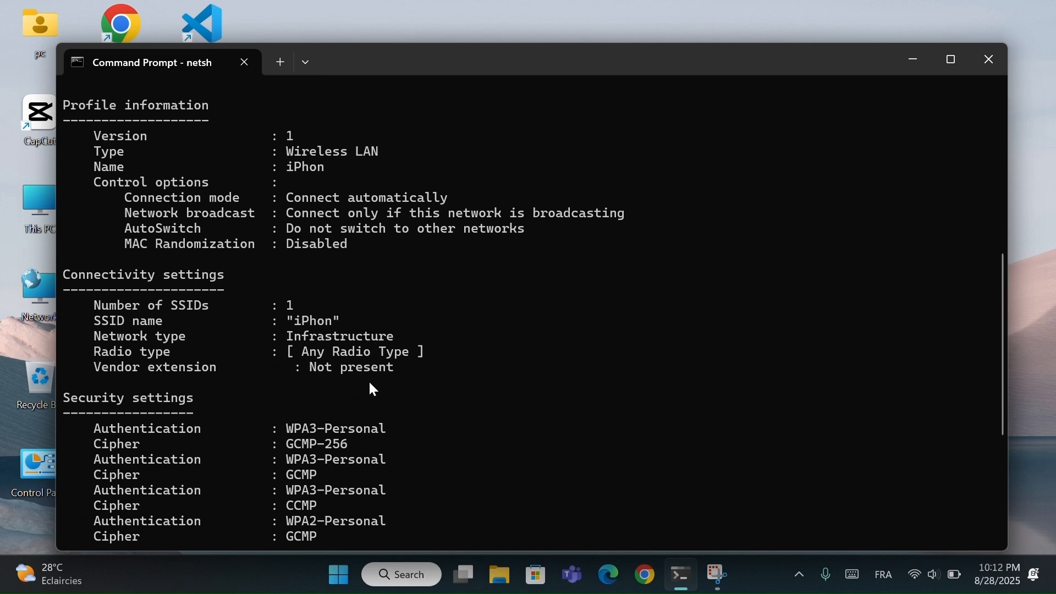
{"action": "scroll", "coordinate": [370, 388], "scroll_direction": "down", "scroll_amount": 3}
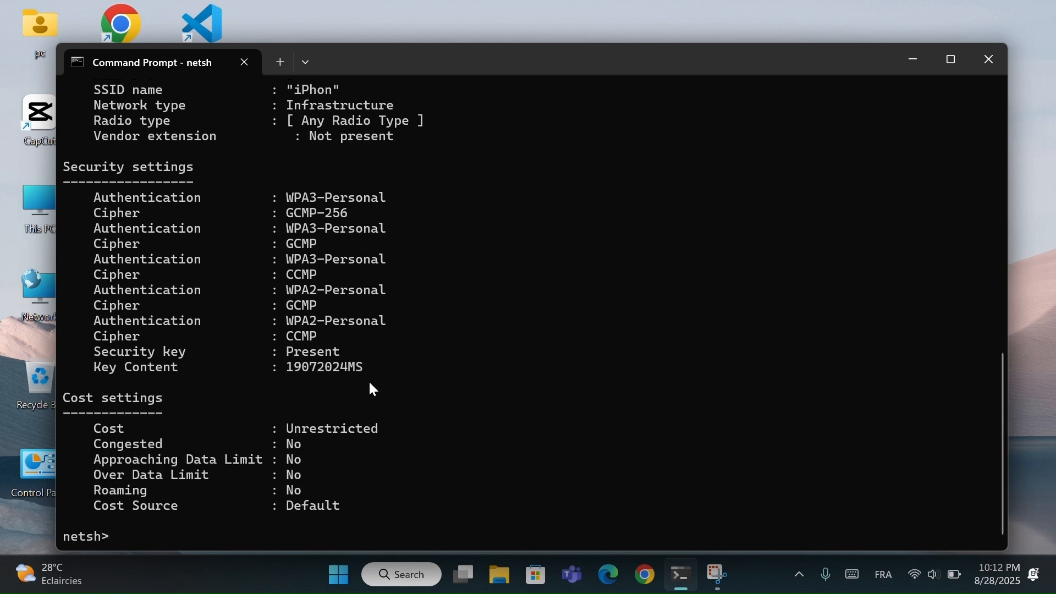
{"action": "scroll", "coordinate": [370, 389], "scroll_direction": "up", "scroll_amount": 2}
{"action": "scroll", "coordinate": [370, 387], "scroll_direction": "up", "scroll_amount": 12}
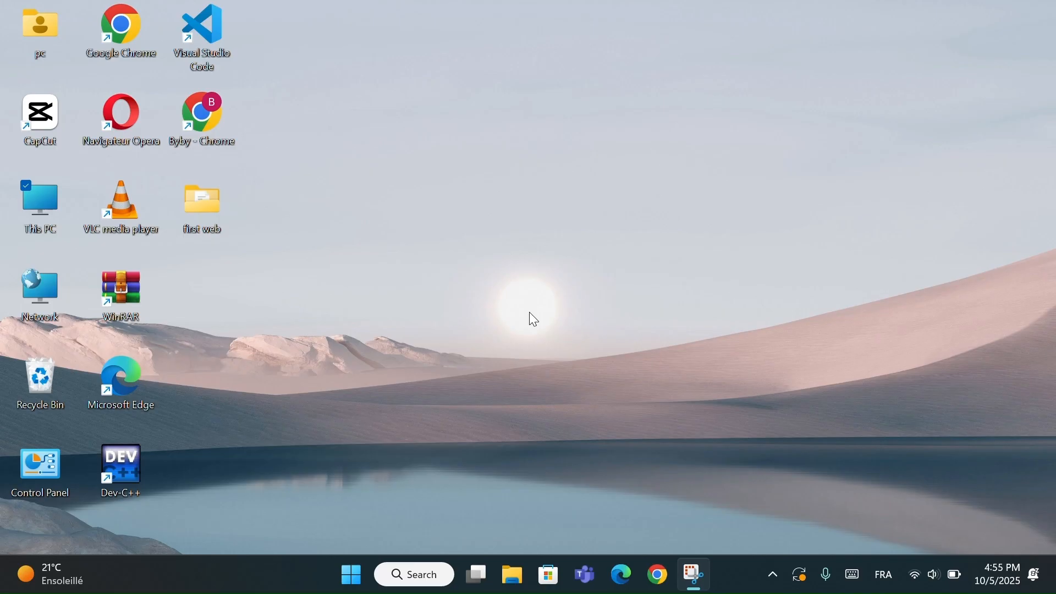
- Open Windows Settings and go to the Power & battery page under System
{"action": "key", "text": "super+i"}
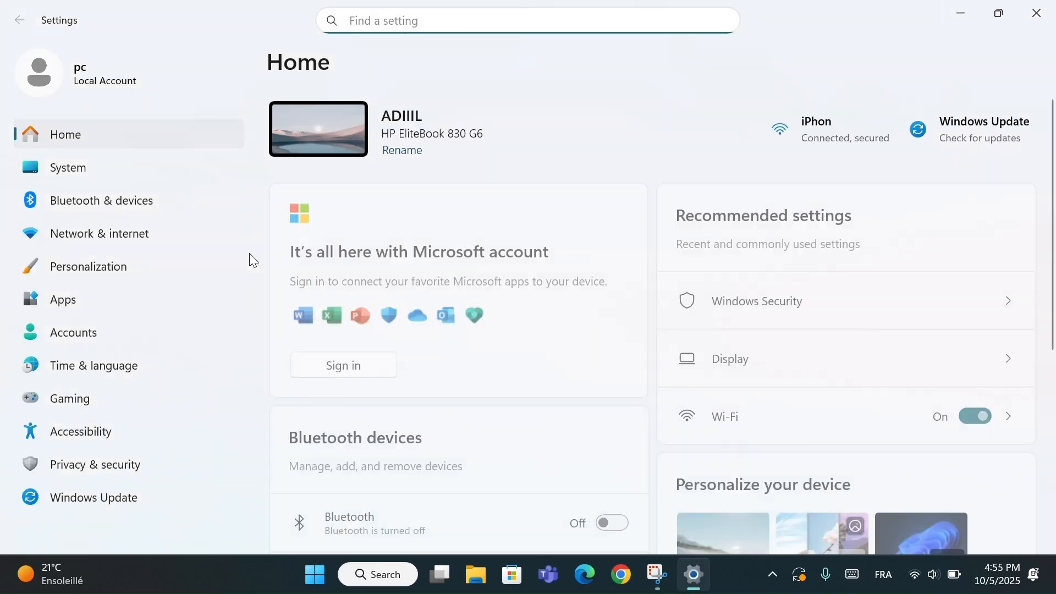
{"action": "left_click", "coordinate": [168, 168]}
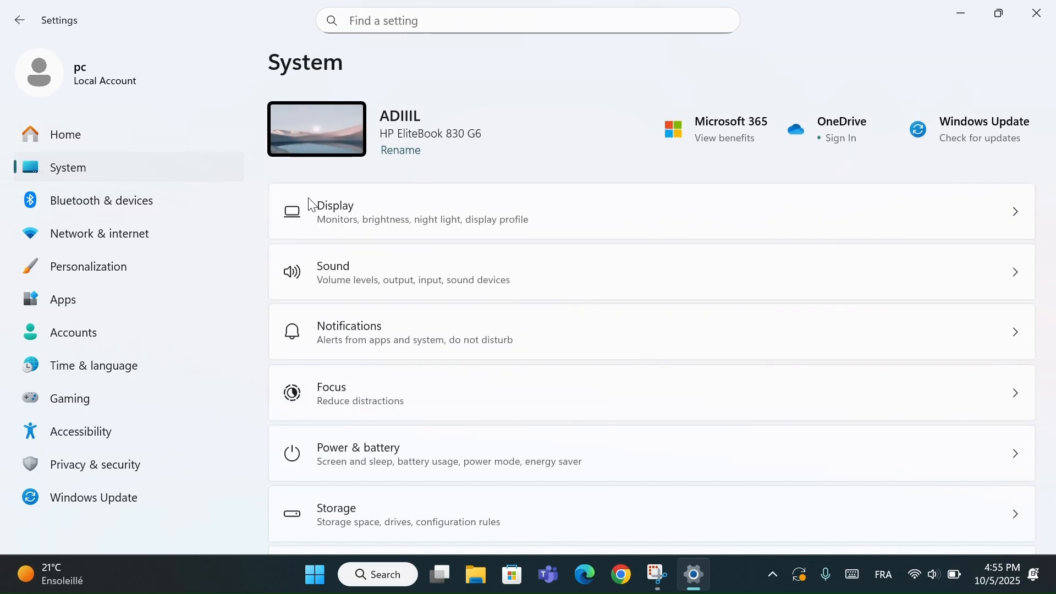
{"action": "scroll", "coordinate": [455, 361], "scroll_direction": "down", "scroll_amount": 2}
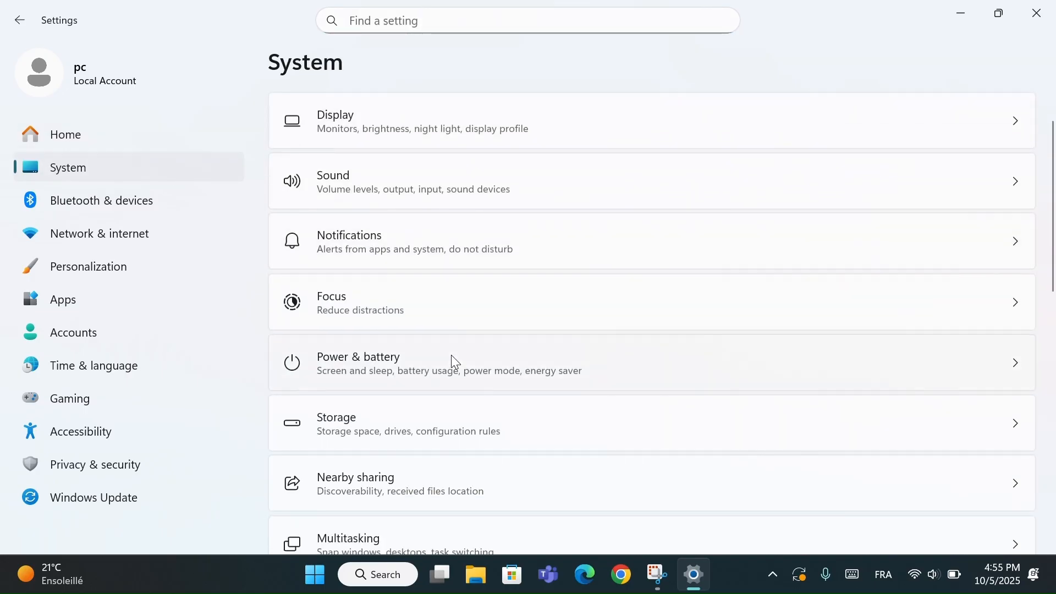
{"action": "left_click", "coordinate": [391, 367]}
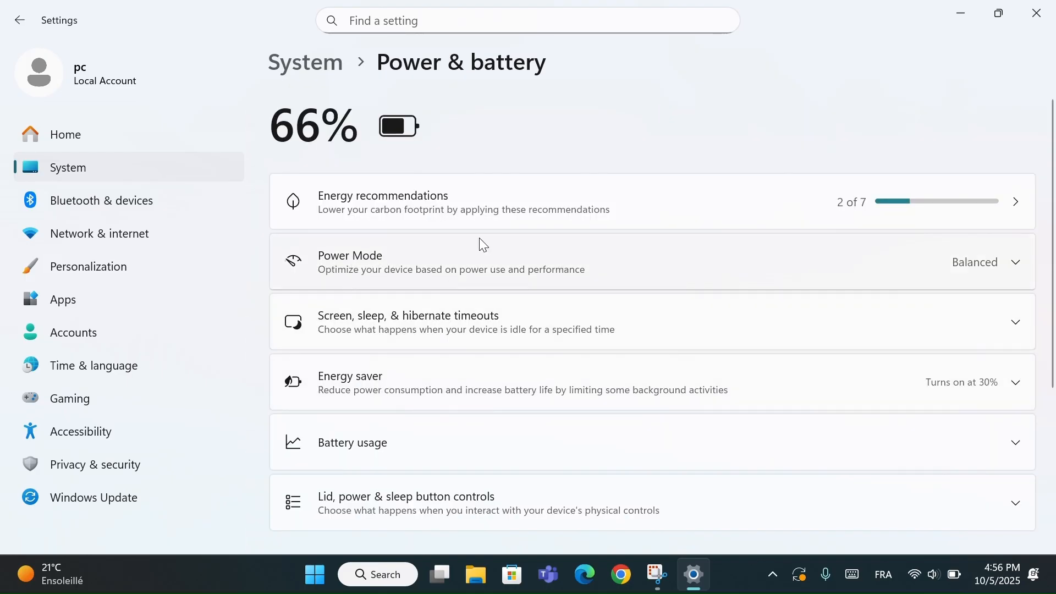
- Set the Power Mode to Best Performance for both Plugged in and On battery
{"action": "left_click", "coordinate": [991, 265]}
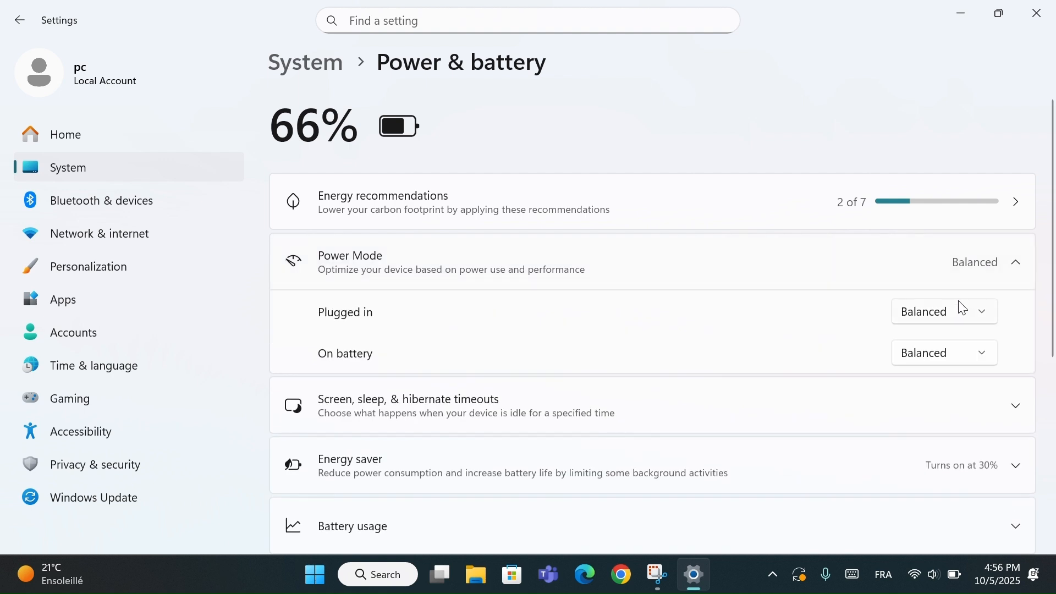
{"action": "left_click", "coordinate": [953, 311]}
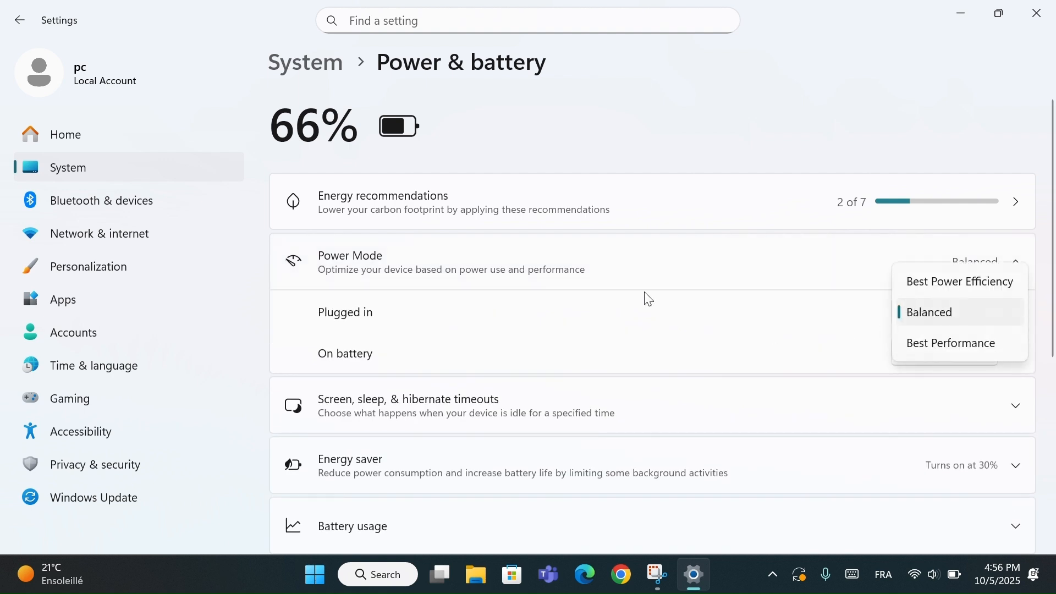
{"action": "left_click", "coordinate": [920, 345]}
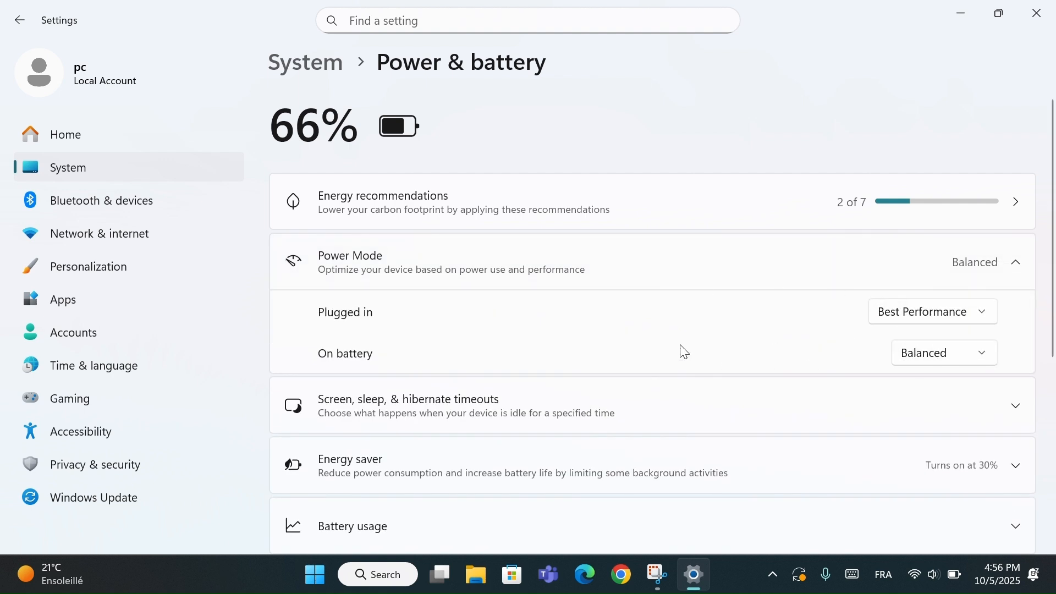
{"action": "left_click", "coordinate": [976, 365]}
{"action": "left_click", "coordinate": [955, 388]}
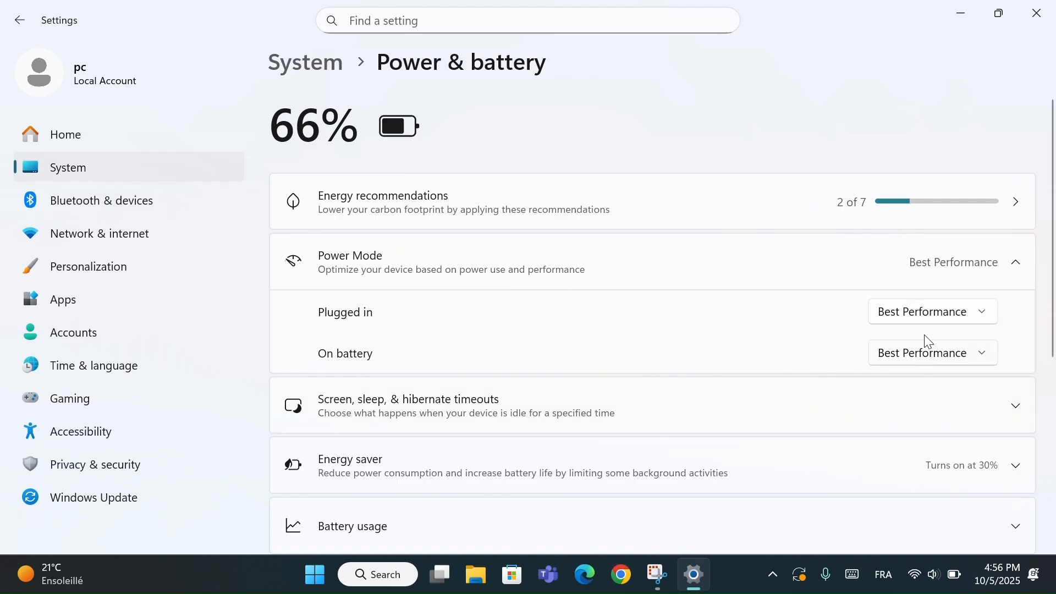
{"action": "left_click", "coordinate": [979, 262]}
{"action": "left_click", "coordinate": [977, 263]}
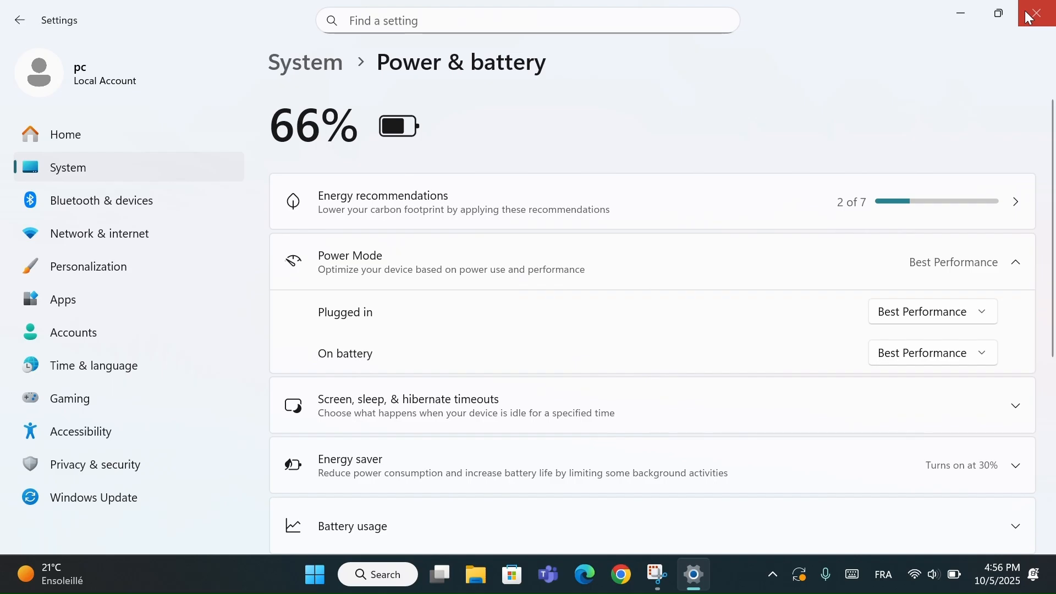
{"action": "left_click", "coordinate": [1021, 14]}
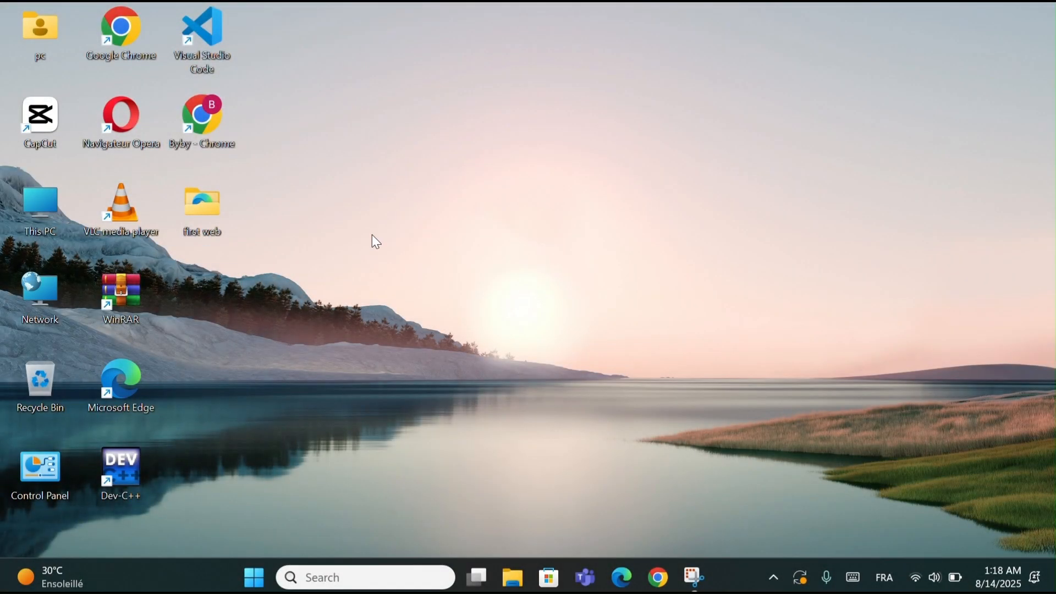
{"action": "double_click", "coordinate": [204, 118]}
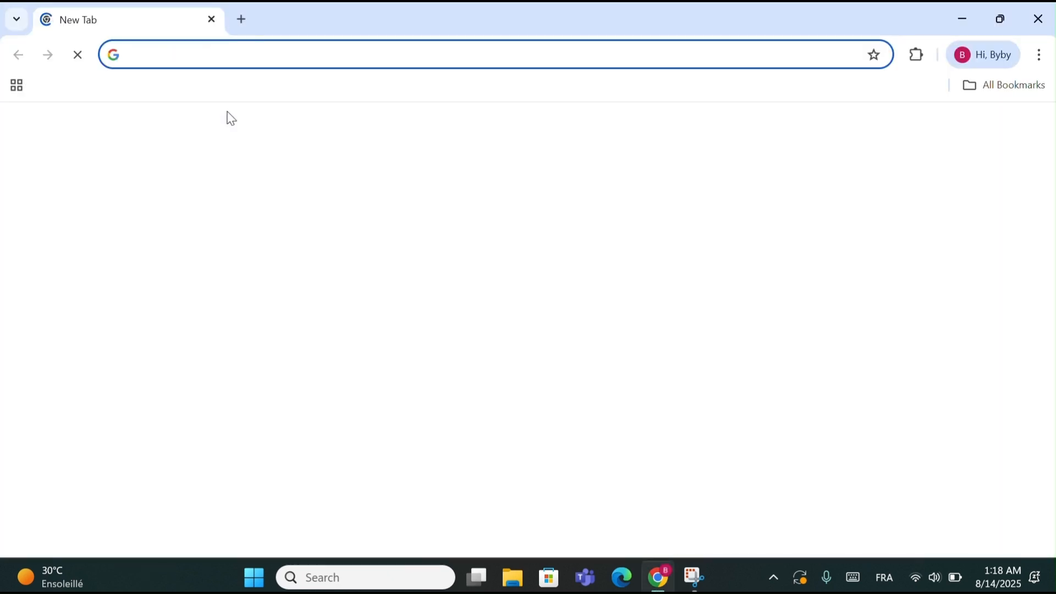
{"action": "left_click", "coordinate": [381, 52]}
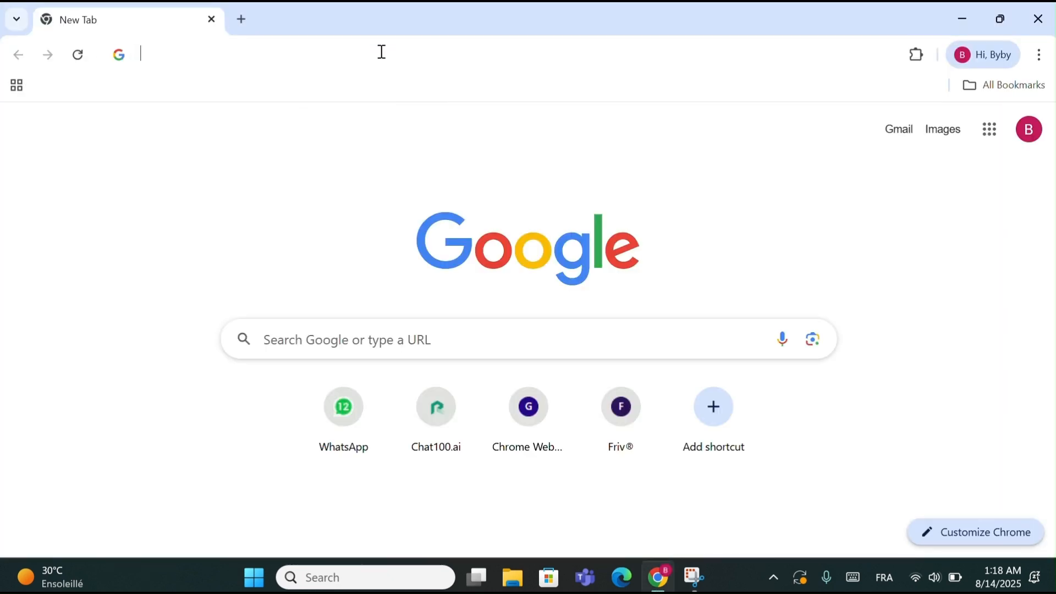
{"action": "type", "text": "https://github.com/zhongyang219/TrafficMonitor"}
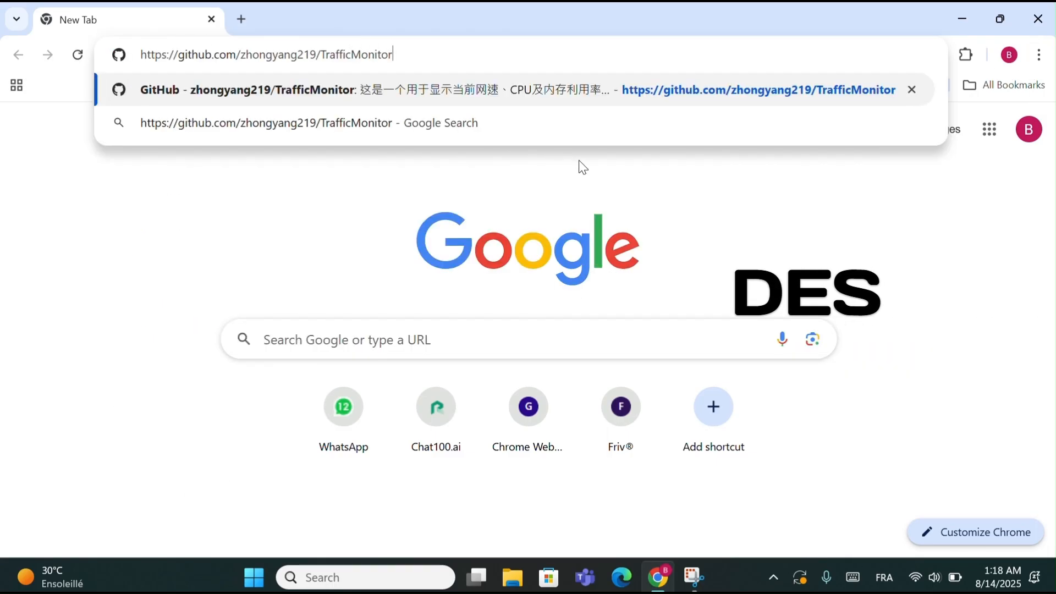
{"action": "key", "text": "Return"}
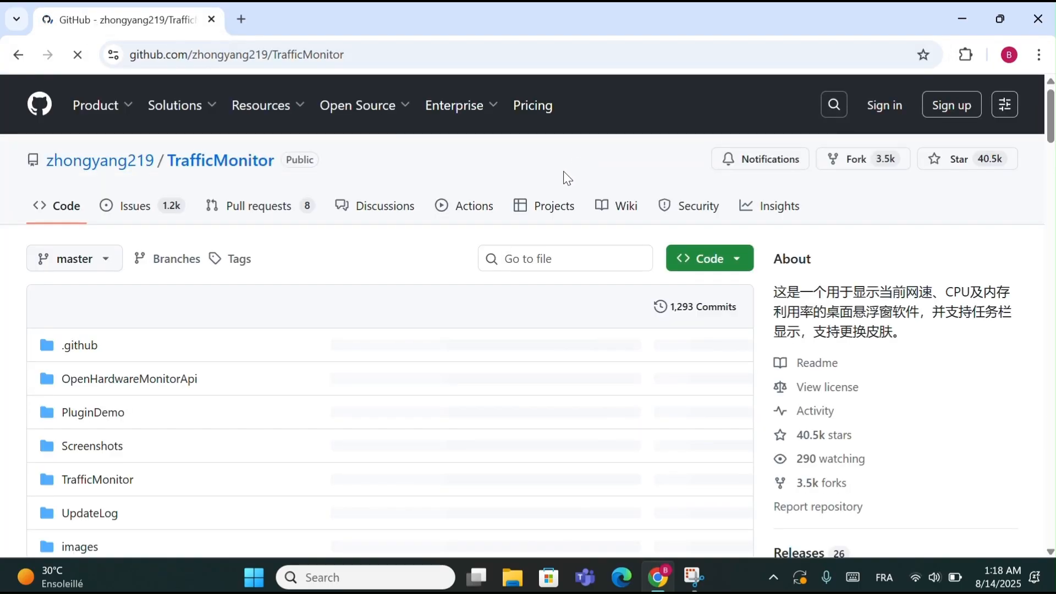
- Open the latest release, V1.85.1, and download TrafficMonitor_V1.85.1_x64.zip from its assets
{"action": "scroll", "coordinate": [455, 293], "scroll_direction": "down", "scroll_amount": 6}
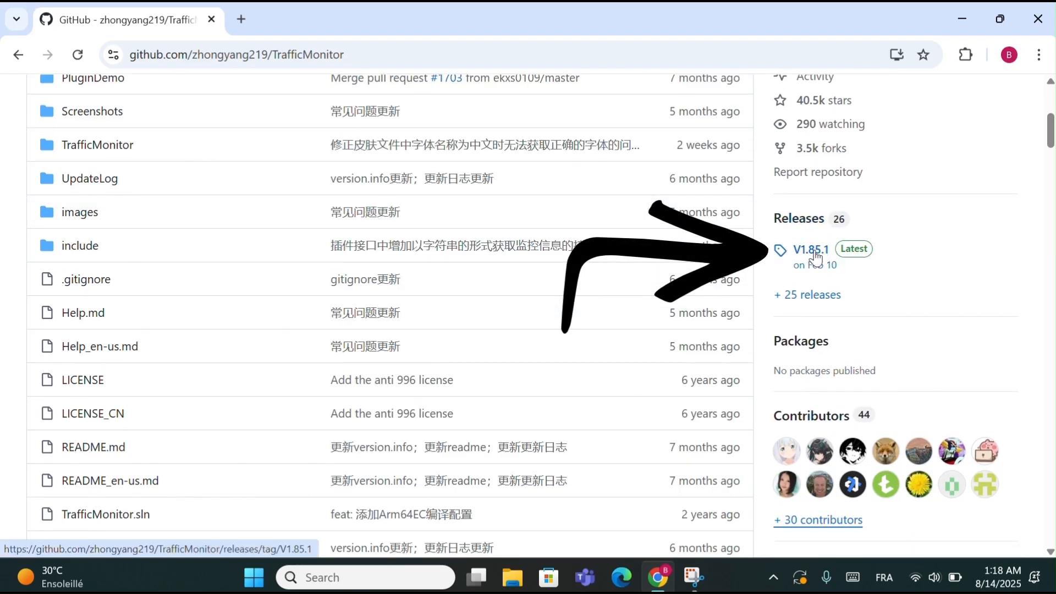
{"action": "left_click", "coordinate": [809, 252]}
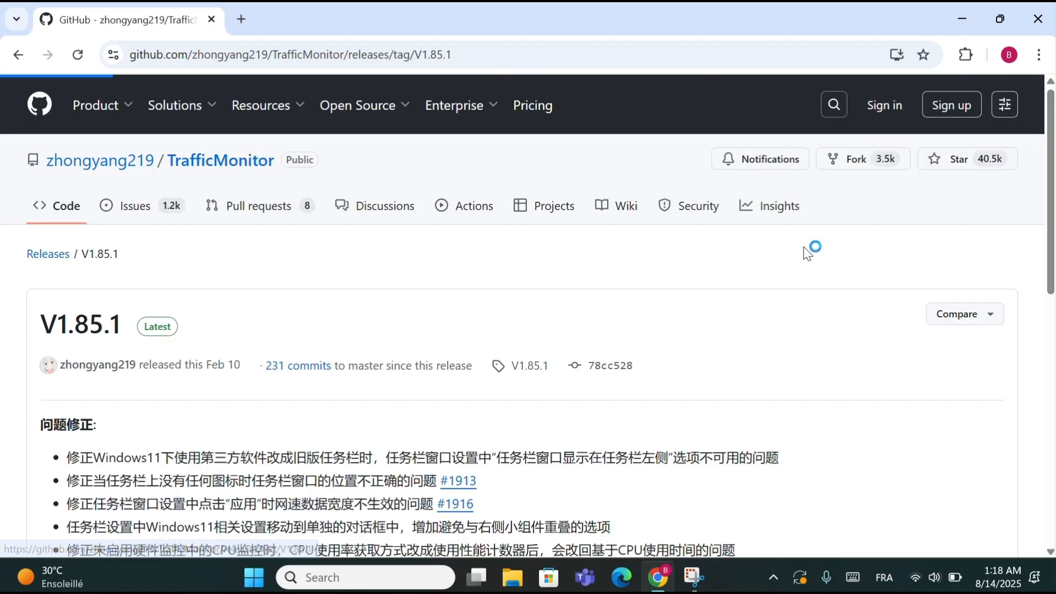
{"action": "scroll", "coordinate": [515, 389], "scroll_direction": "down", "scroll_amount": 8}
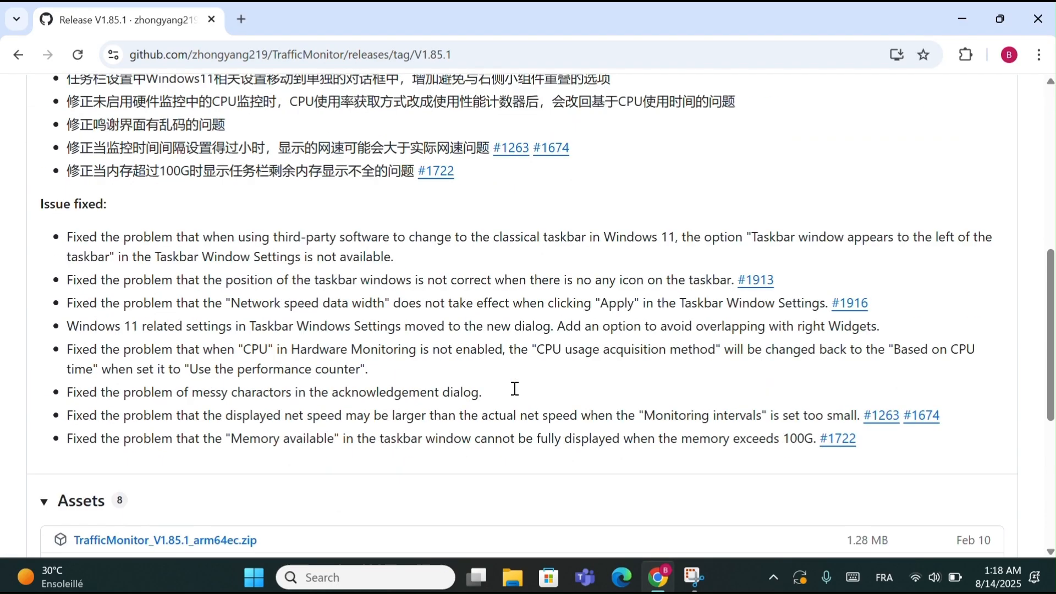
{"action": "scroll", "coordinate": [514, 389], "scroll_direction": "down", "scroll_amount": 5}
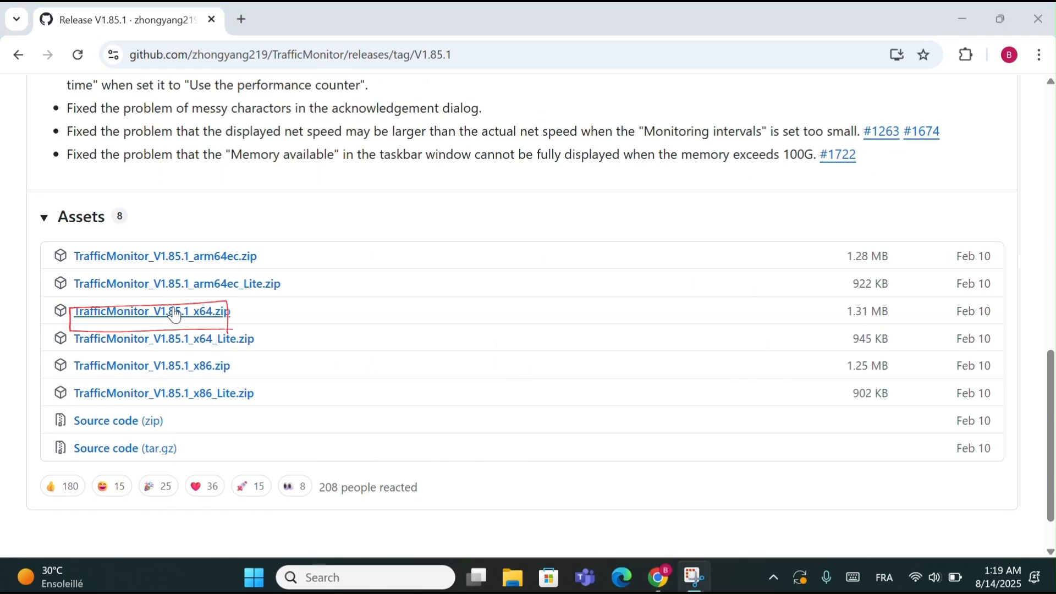
{"action": "left_click", "coordinate": [172, 319]}
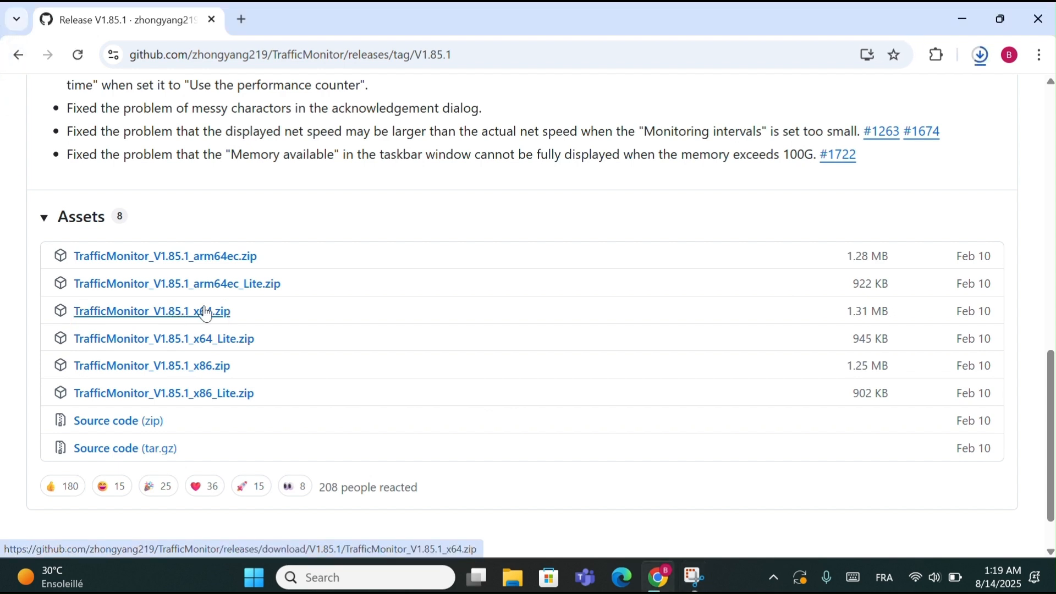
- Show the downloaded TrafficMonitor zip in the Downloads folder in File Explorer and minimize Chrome
{"action": "left_click", "coordinate": [982, 58]}
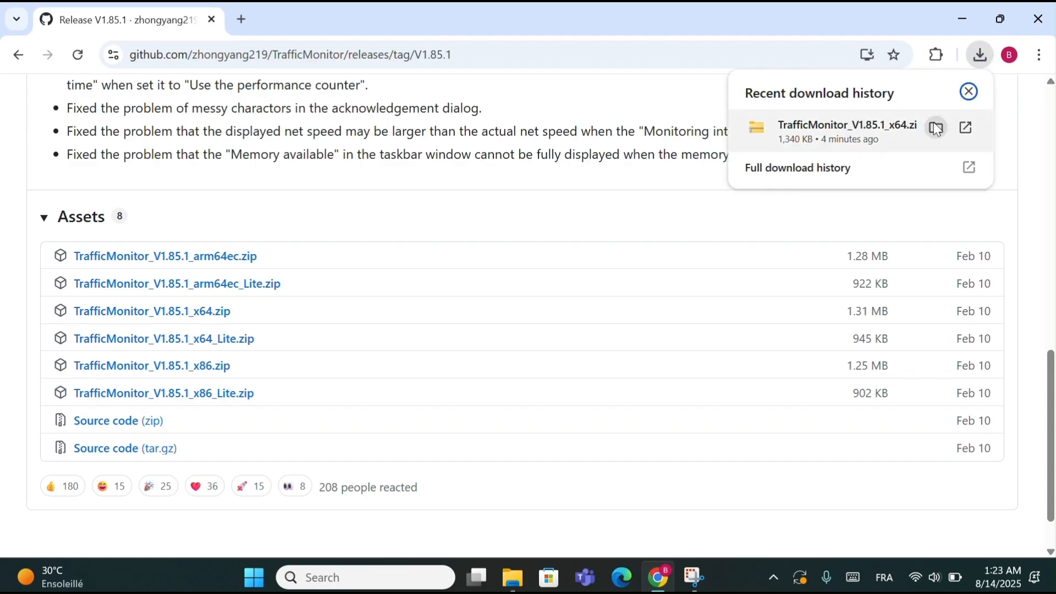
{"action": "left_click", "coordinate": [938, 128]}
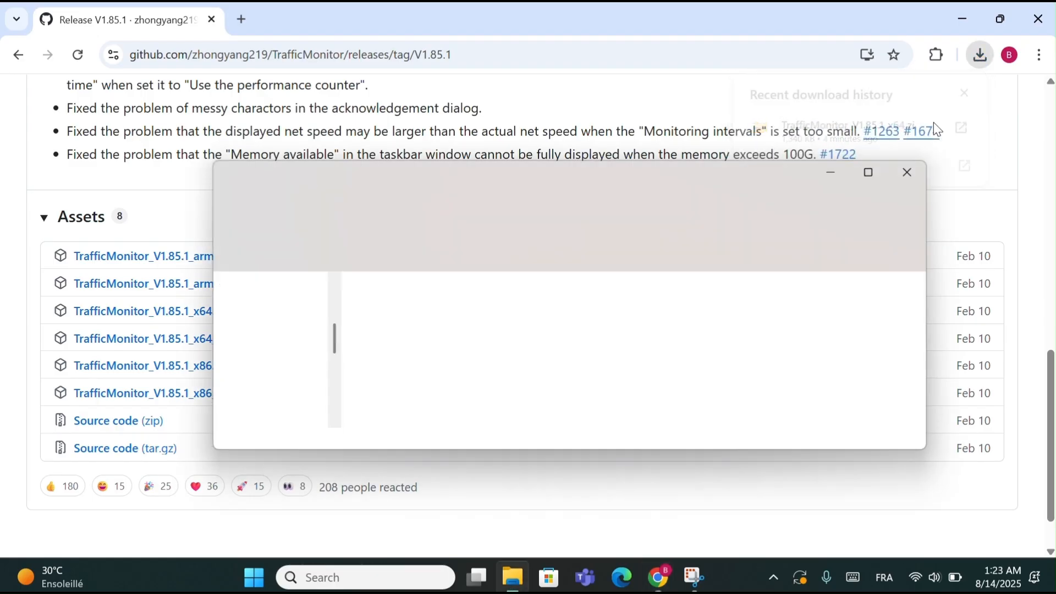
{"action": "left_click", "coordinate": [989, 6]}
{"action": "left_click", "coordinate": [962, 19]}
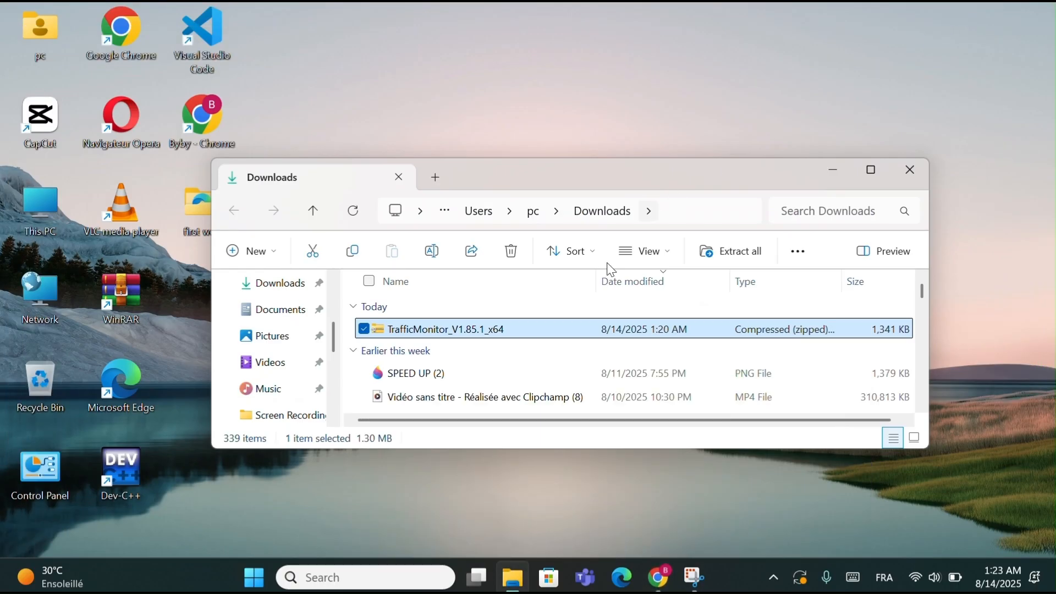
- Extract TrafficMonitor_V1.85.1_x64 to the default folder in Downloads and open the extracted TrafficMonitor folder
{"action": "right_click", "coordinate": [547, 331]}
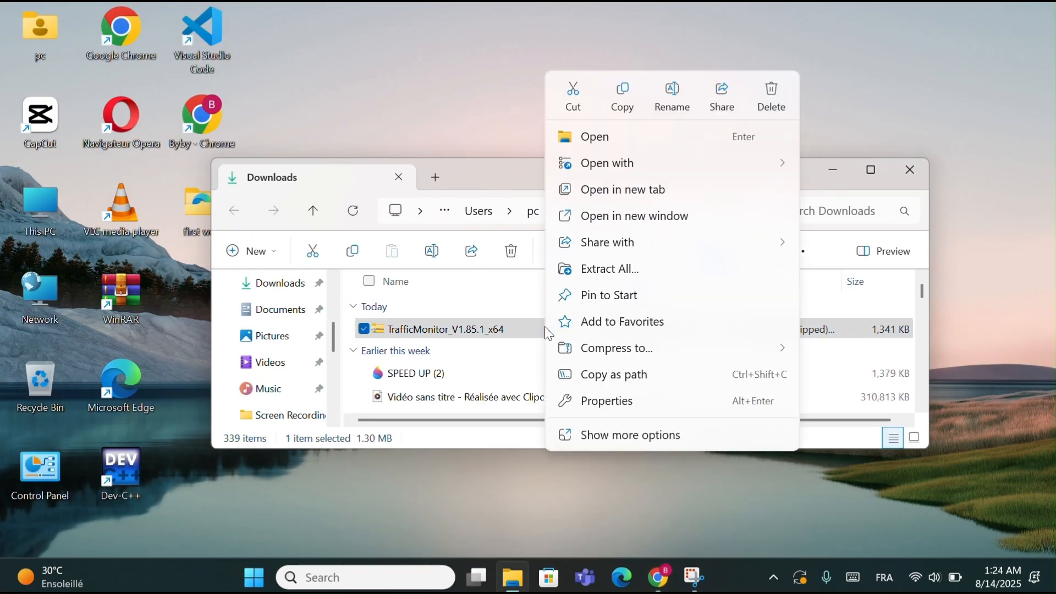
{"action": "left_click", "coordinate": [621, 274]}
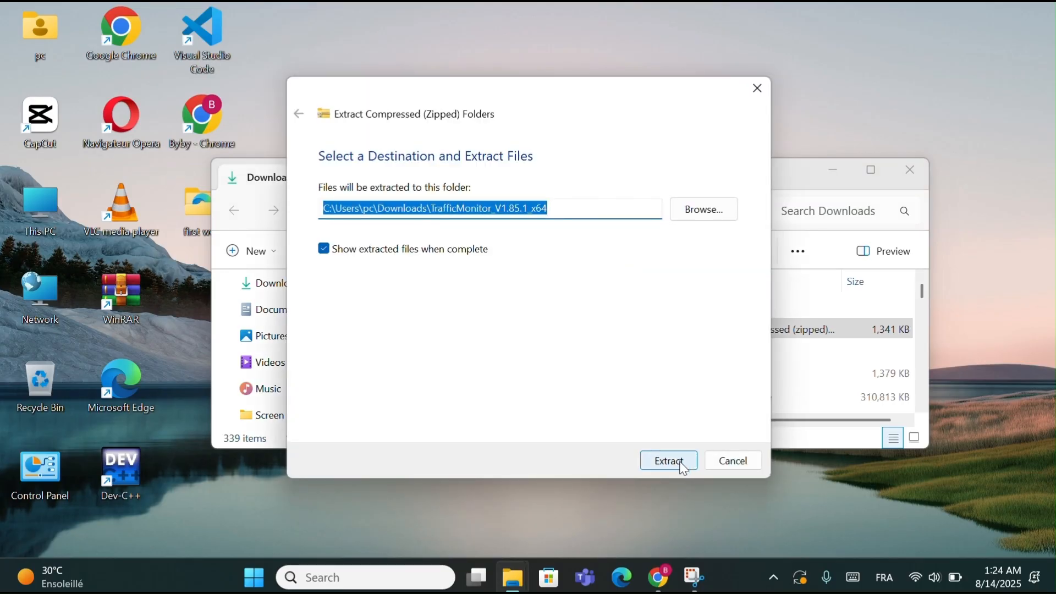
{"action": "left_click", "coordinate": [682, 466]}
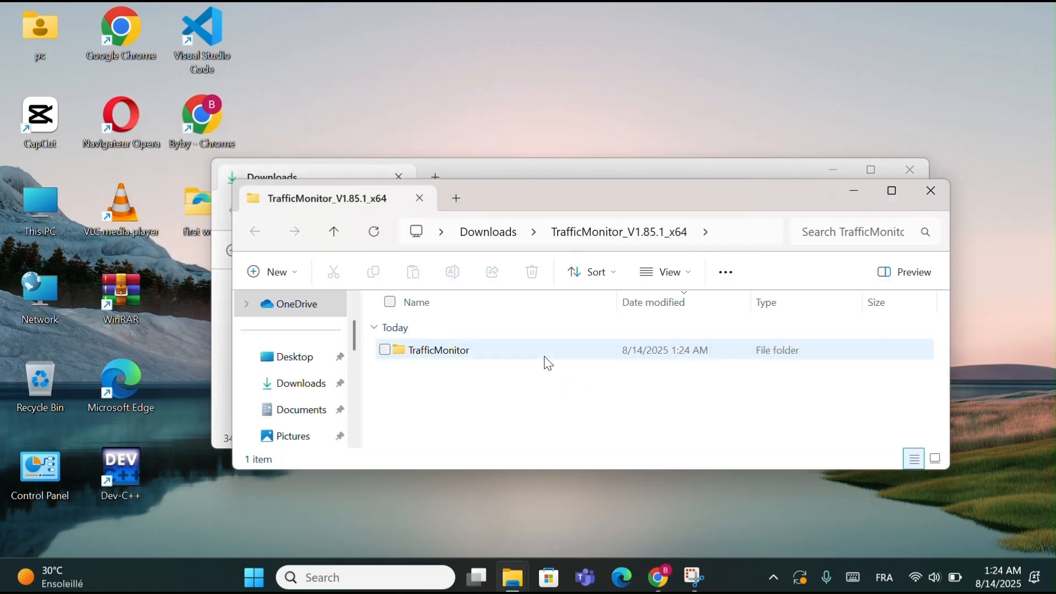
{"action": "double_click", "coordinate": [549, 357]}
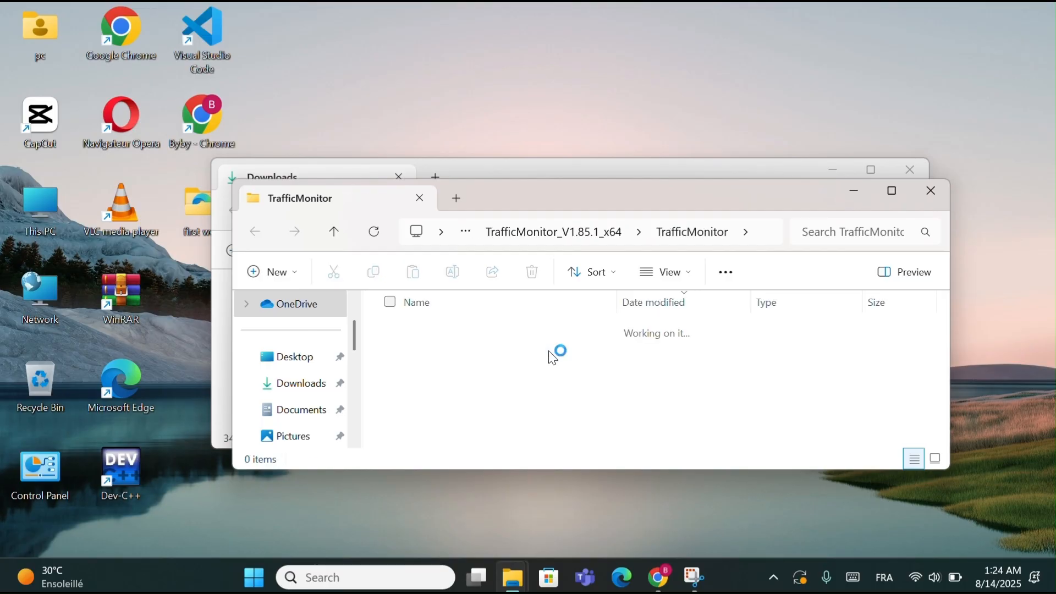
- Run the TrafficMonitor application from the extracted folder as administrator
{"action": "scroll", "coordinate": [553, 358], "scroll_direction": "down", "scroll_amount": 3}
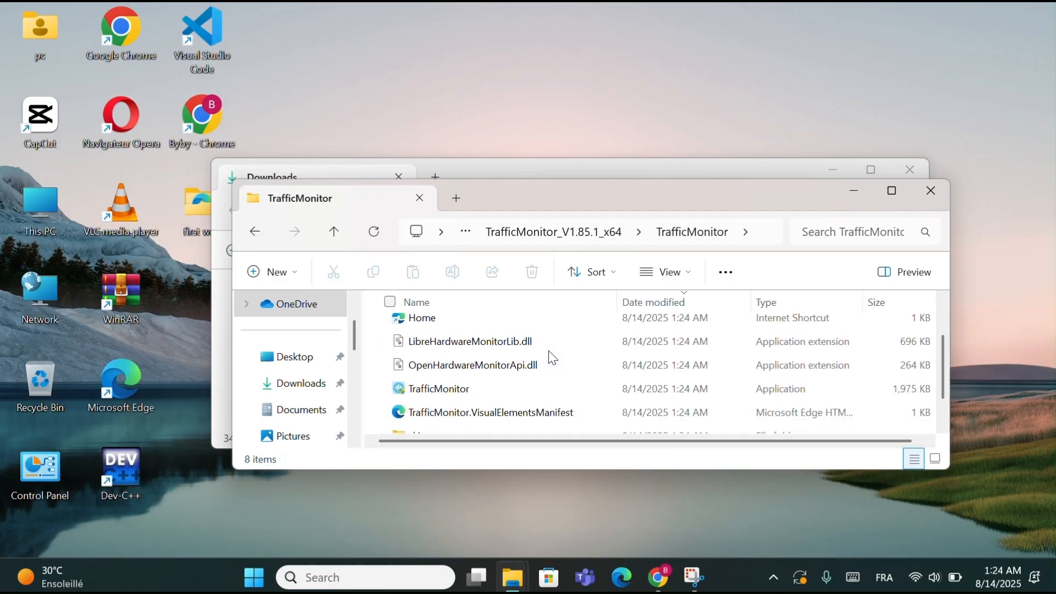
{"action": "scroll", "coordinate": [553, 357], "scroll_direction": "down", "scroll_amount": 1}
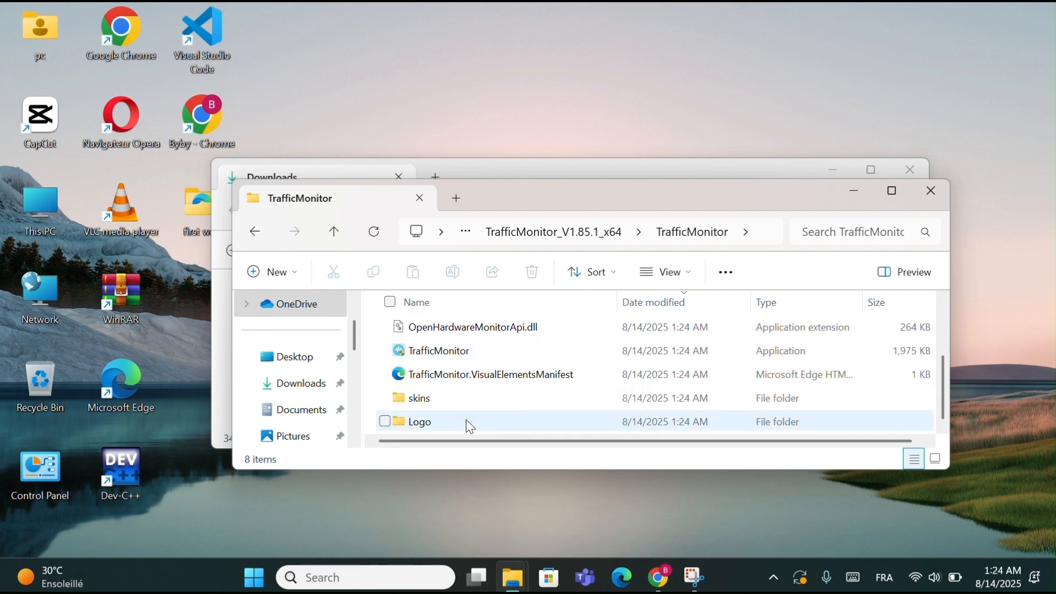
{"action": "scroll", "coordinate": [473, 396], "scroll_direction": "down", "scroll_amount": 1}
{"action": "scroll", "coordinate": [487, 362], "scroll_direction": "up", "scroll_amount": 3}
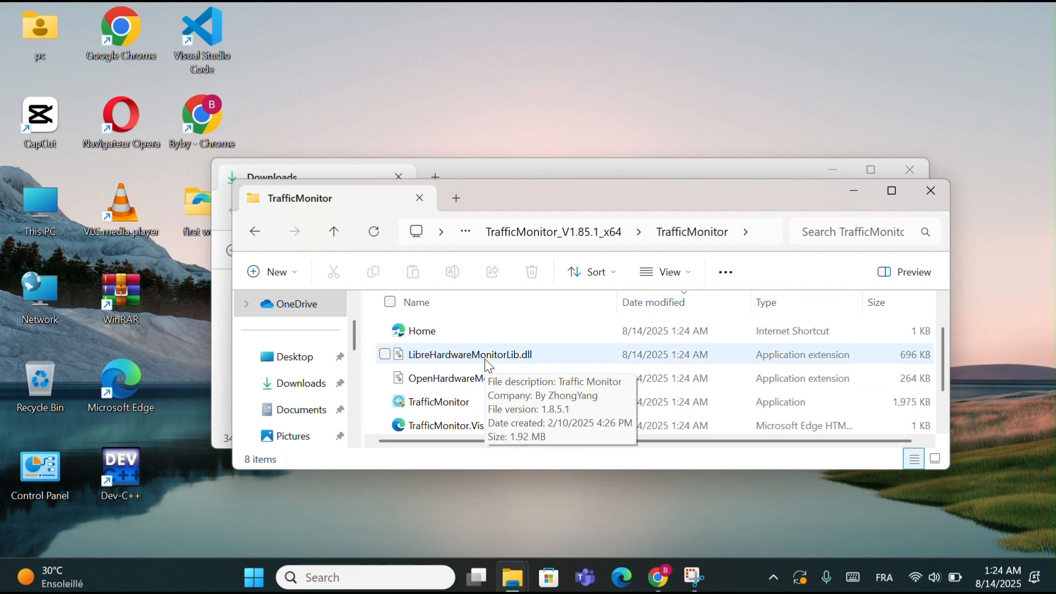
{"action": "scroll", "coordinate": [440, 393], "scroll_direction": "down", "scroll_amount": 1}
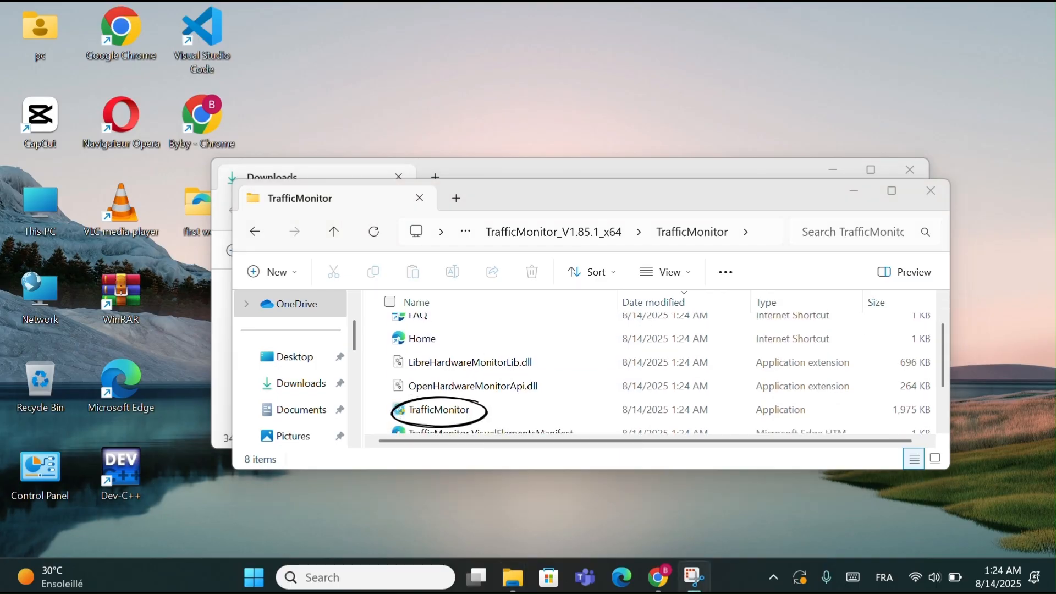
{"action": "right_click", "coordinate": [435, 411]}
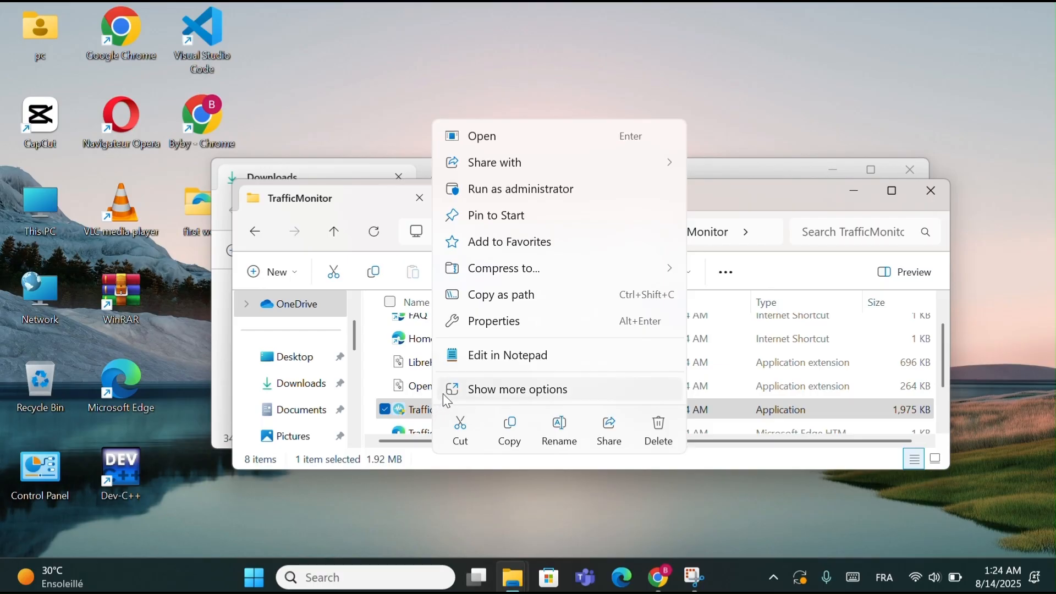
{"action": "left_click", "coordinate": [524, 191]}
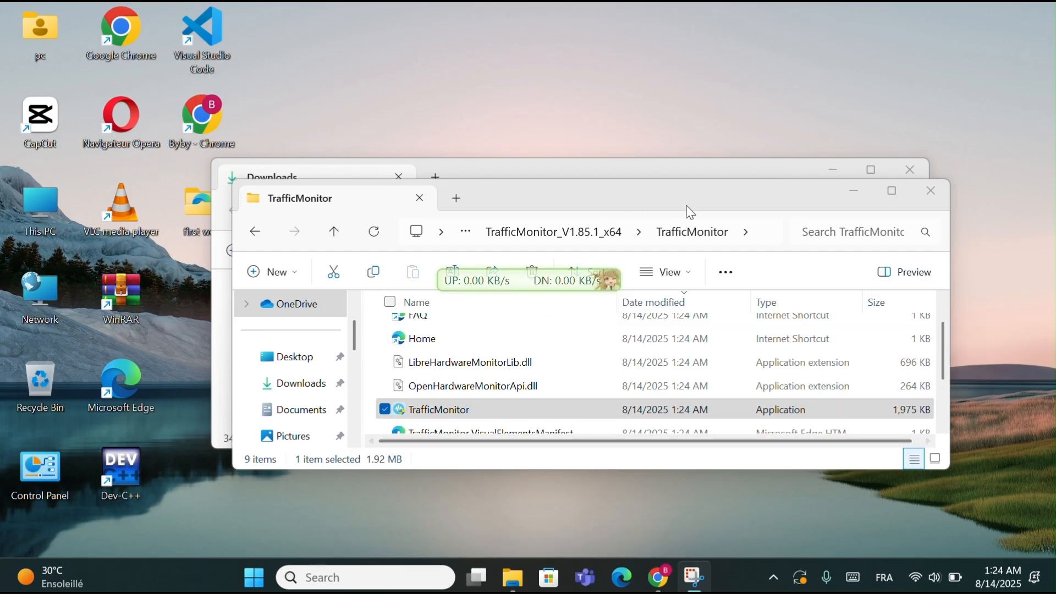
- Minimize both File Explorer windows and reposition the floating TrafficMonitor window slightly on the desktop
{"action": "left_click", "coordinate": [863, 190]}
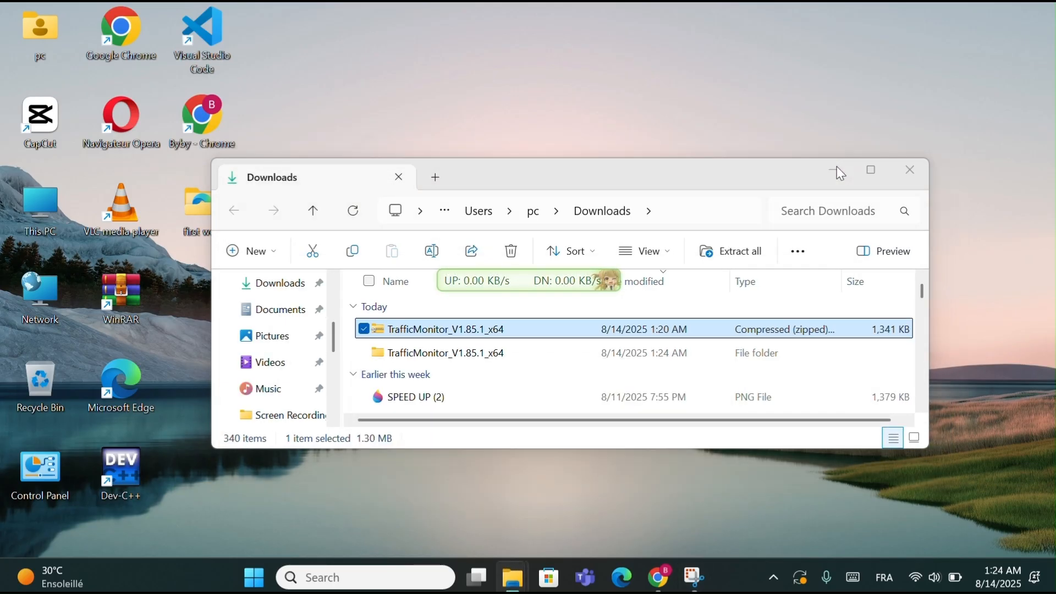
{"action": "left_click", "coordinate": [834, 168]}
{"action": "mouse_move", "coordinate": [533, 279]}
{"action": "left_mouse_down"}
{"action": "mouse_move", "coordinate": [557, 278]}
{"action": "mouse_move", "coordinate": [578, 244]}
{"action": "mouse_move", "coordinate": [546, 247]}
{"action": "mouse_move", "coordinate": [542, 268]}
{"action": "left_mouse_up"}
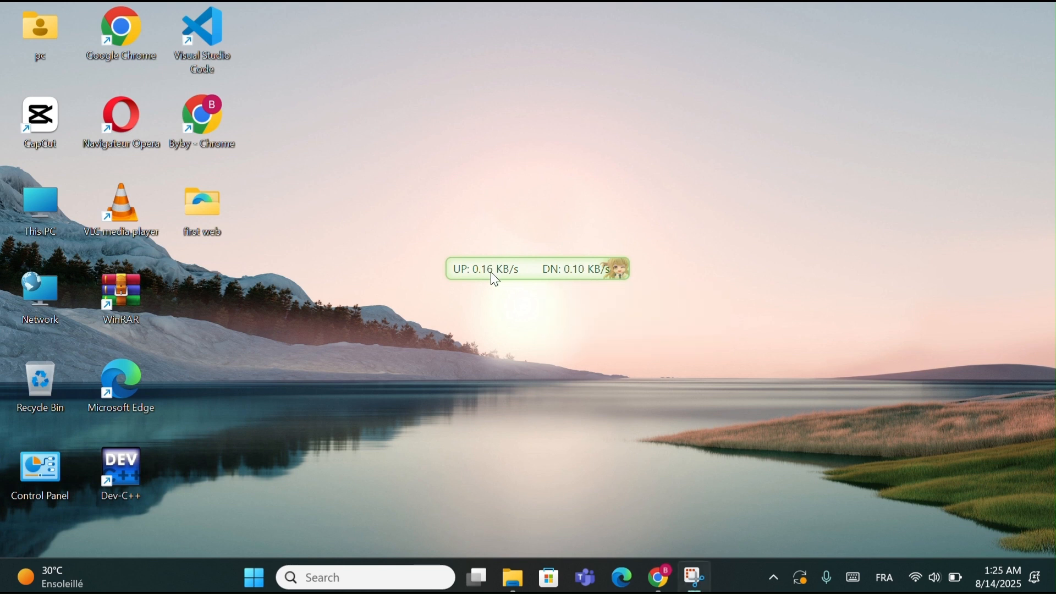
{"action": "mouse_move", "coordinate": [495, 280]}
{"action": "left_mouse_down"}
{"action": "mouse_move", "coordinate": [767, 504]}
{"action": "mouse_move", "coordinate": [757, 590]}
{"action": "mouse_move", "coordinate": [497, 336]}
{"action": "mouse_move", "coordinate": [485, 271]}
{"action": "left_mouse_up"}
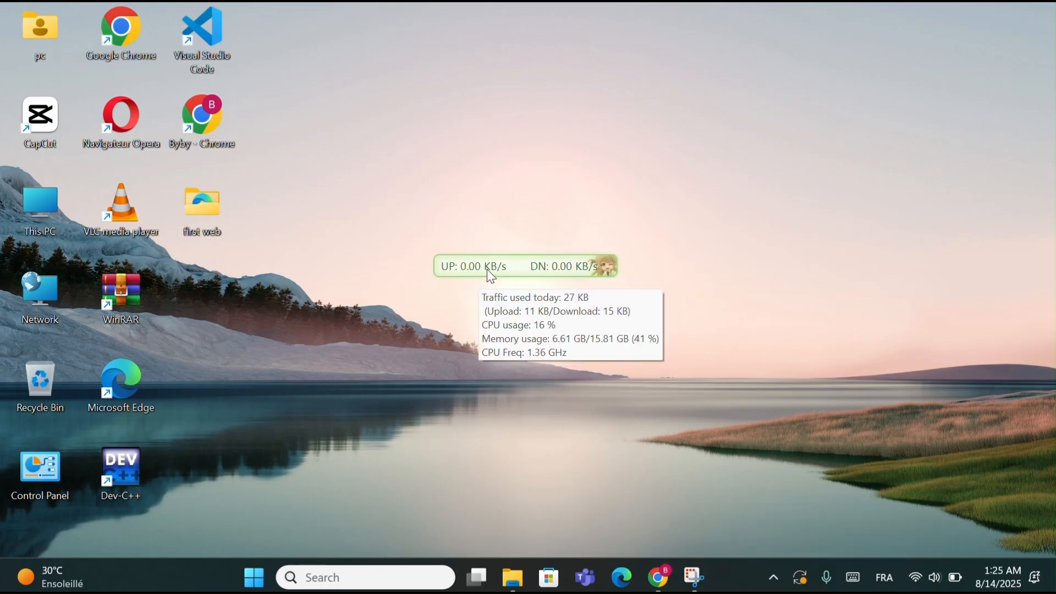
- Turn on TrafficMonitor's taskbar window and review its usage details and available options
{"action": "right_click", "coordinate": [498, 268]}
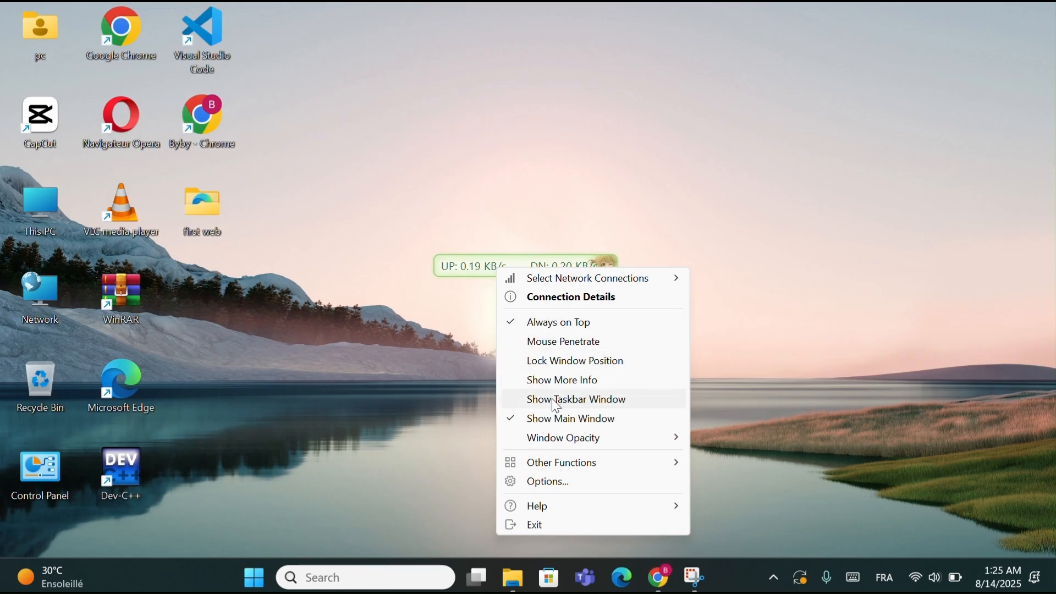
{"action": "left_click", "coordinate": [568, 407]}
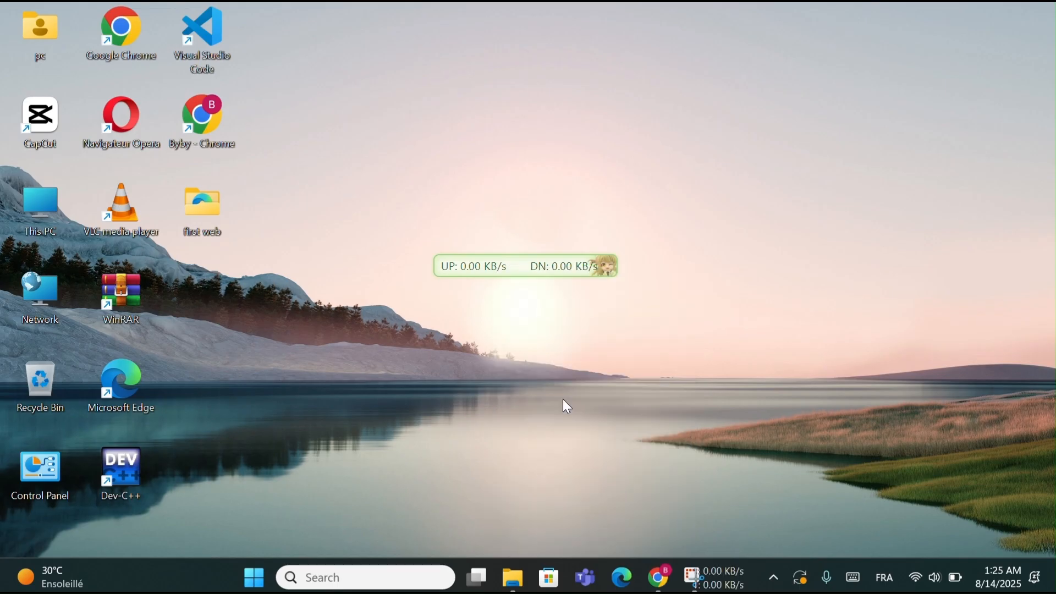
{"action": "mouse_move", "coordinate": [743, 584]}
{"action": "right_click", "coordinate": [740, 587]}
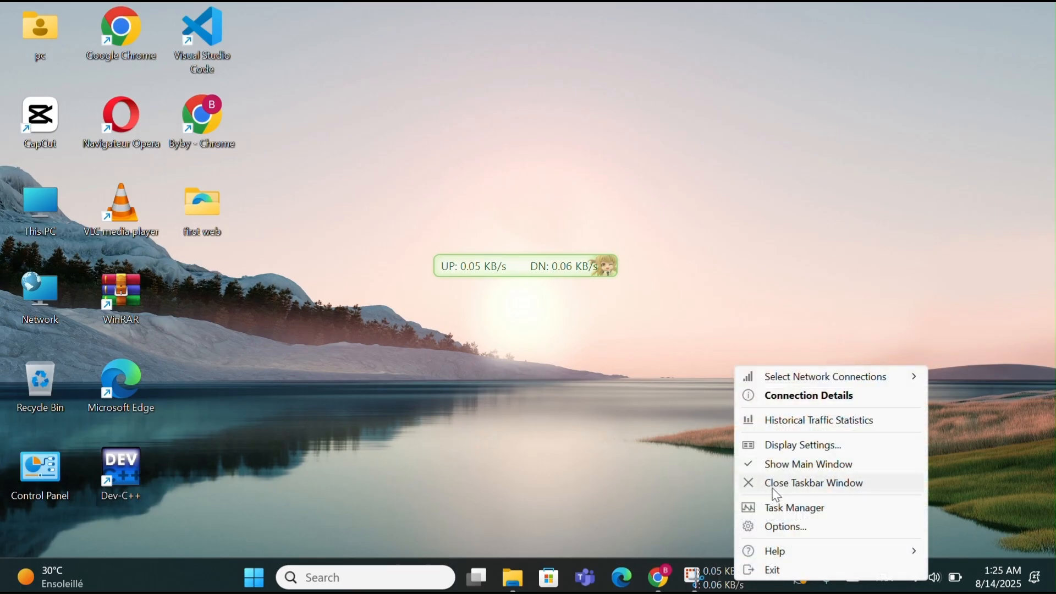
{"action": "left_click", "coordinate": [619, 439]}
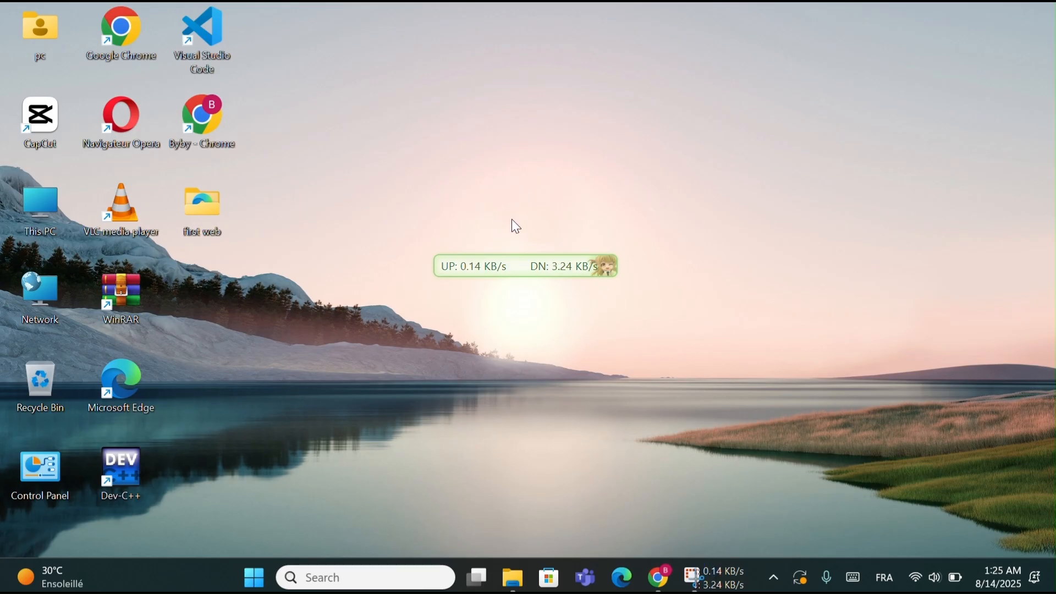
- Turn off Show Main Window for TrafficMonitor, leaving only its taskbar window enabled
{"action": "right_click", "coordinate": [519, 257]}
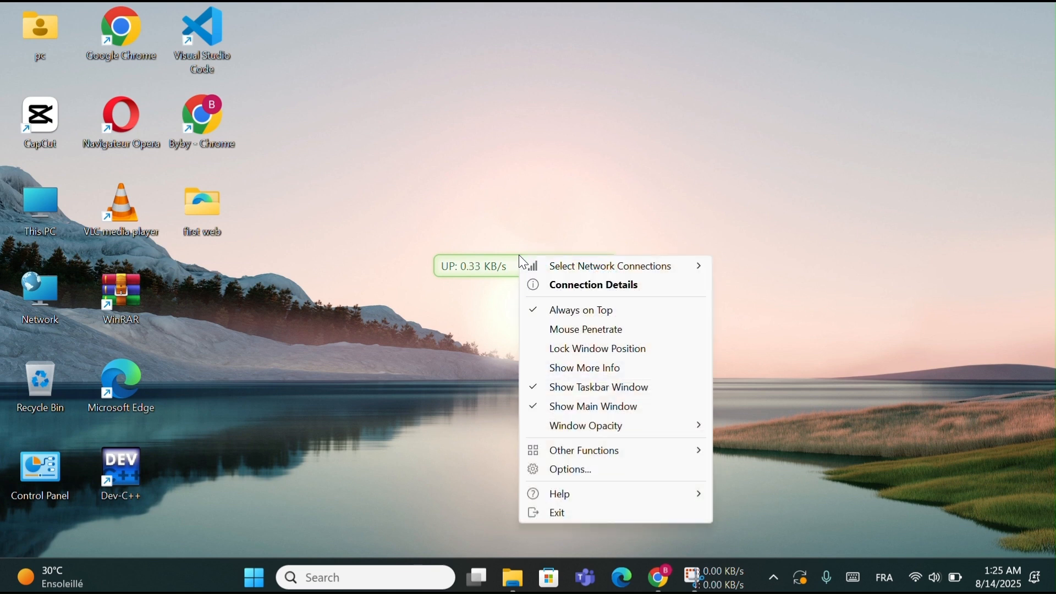
{"action": "left_click", "coordinate": [510, 194]}
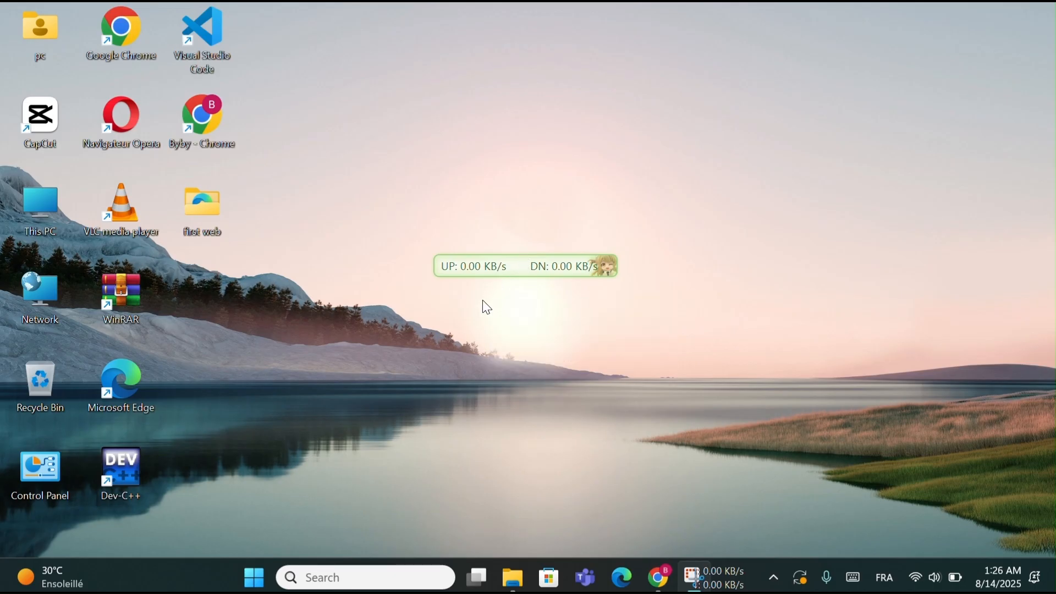
{"action": "right_click", "coordinate": [504, 262]}
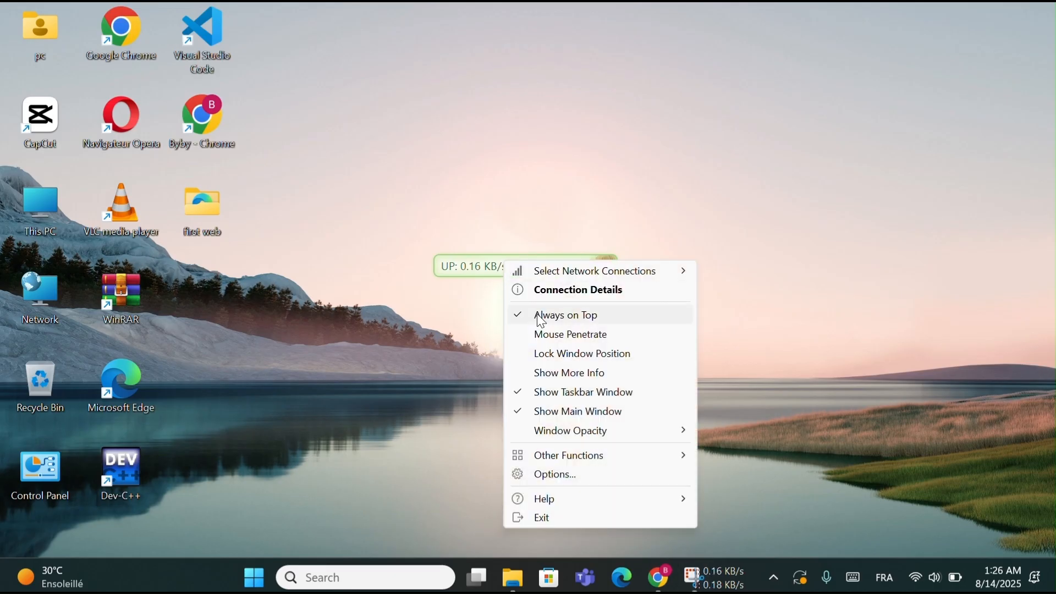
{"action": "left_click", "coordinate": [583, 414]}
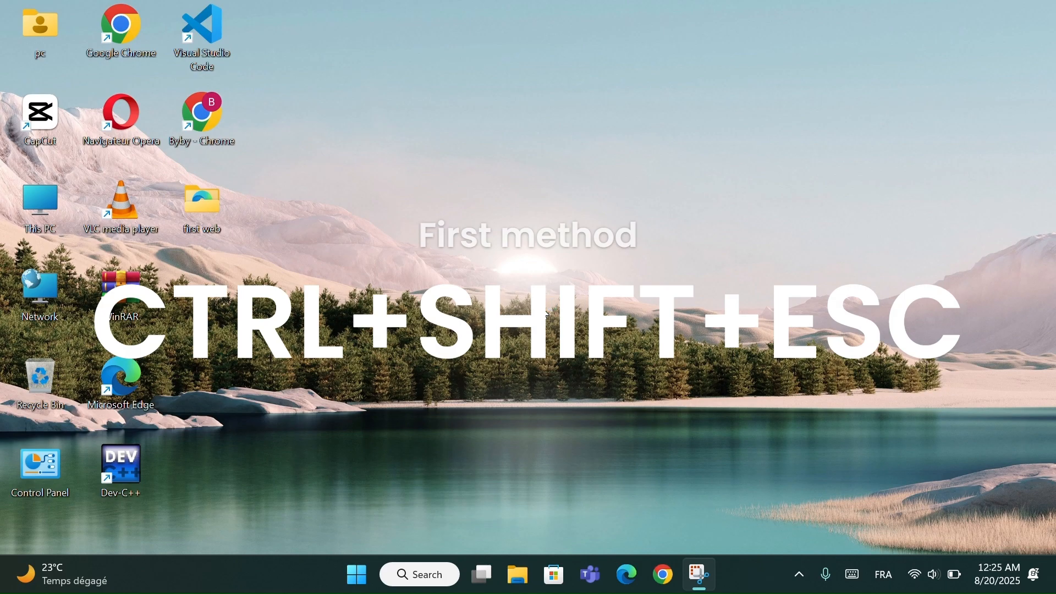
- Open Task Manager, view the Memory, GPU 0 and CPU performance pages, and close it
{"action": "key", "text": "ctrl+shift+Escape"}
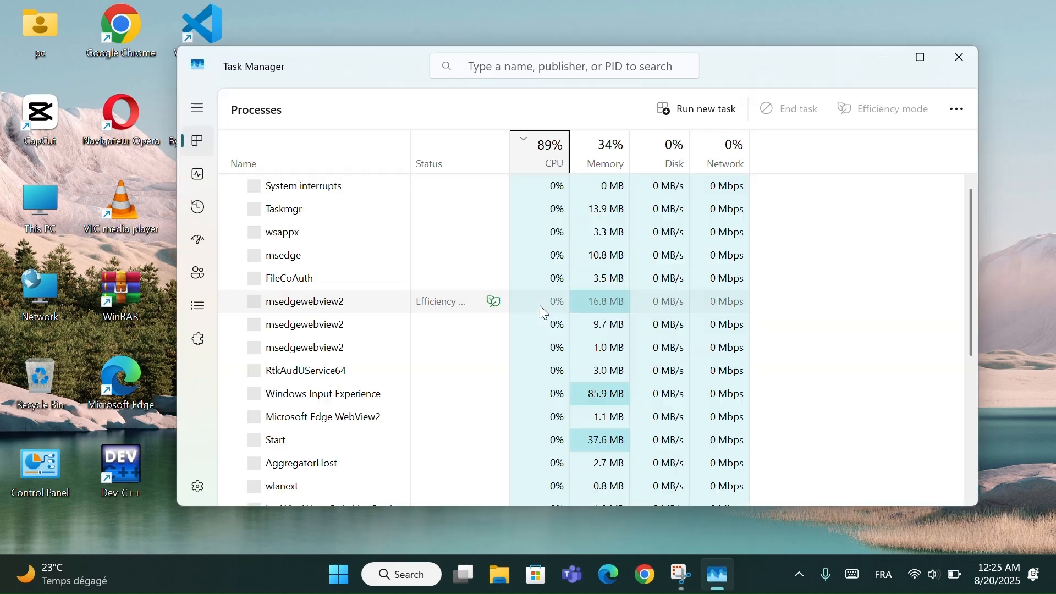
{"action": "left_click", "coordinate": [197, 175]}
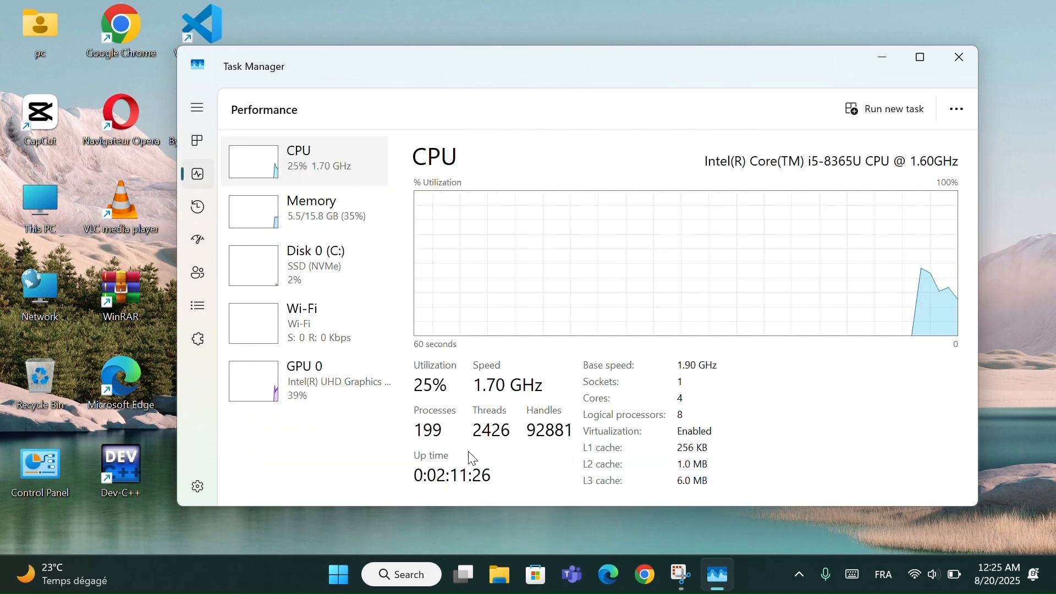
{"action": "left_click", "coordinate": [339, 230]}
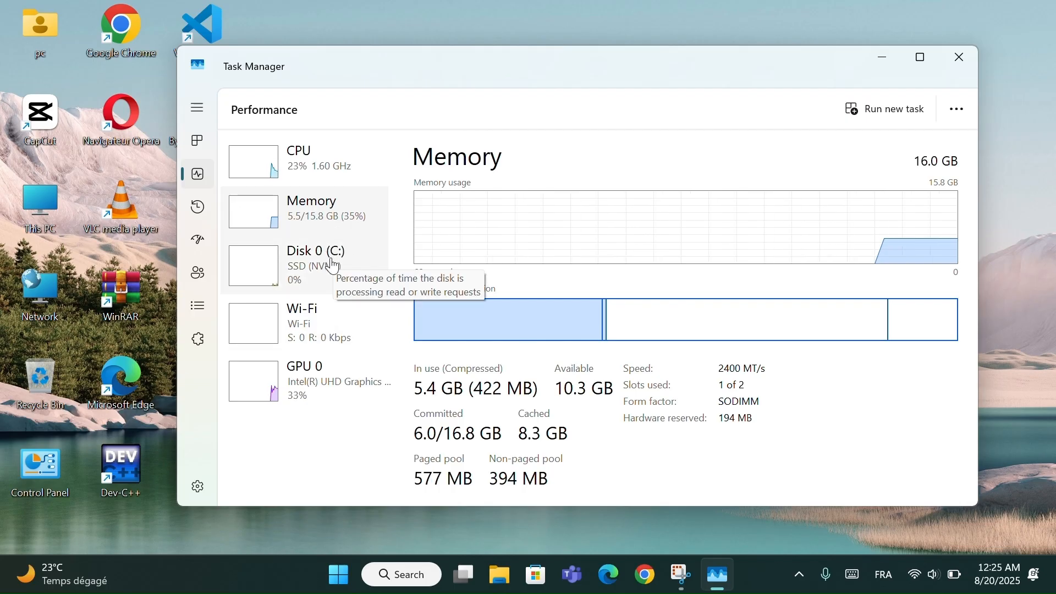
{"action": "left_click", "coordinate": [322, 409]}
{"action": "scroll", "coordinate": [484, 372], "scroll_direction": "down", "scroll_amount": 1}
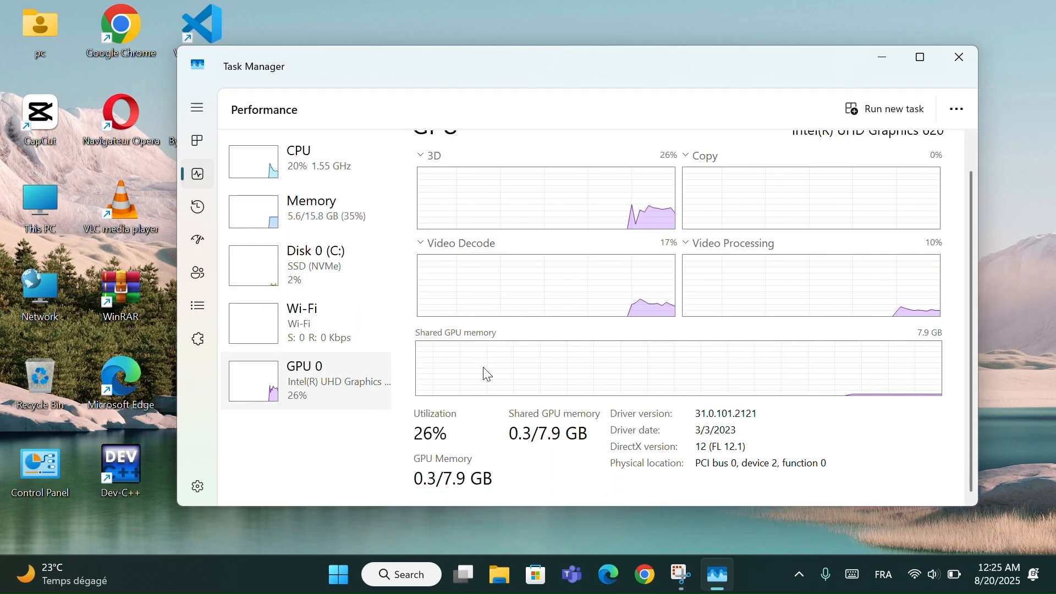
{"action": "scroll", "coordinate": [486, 374], "scroll_direction": "up", "scroll_amount": 1}
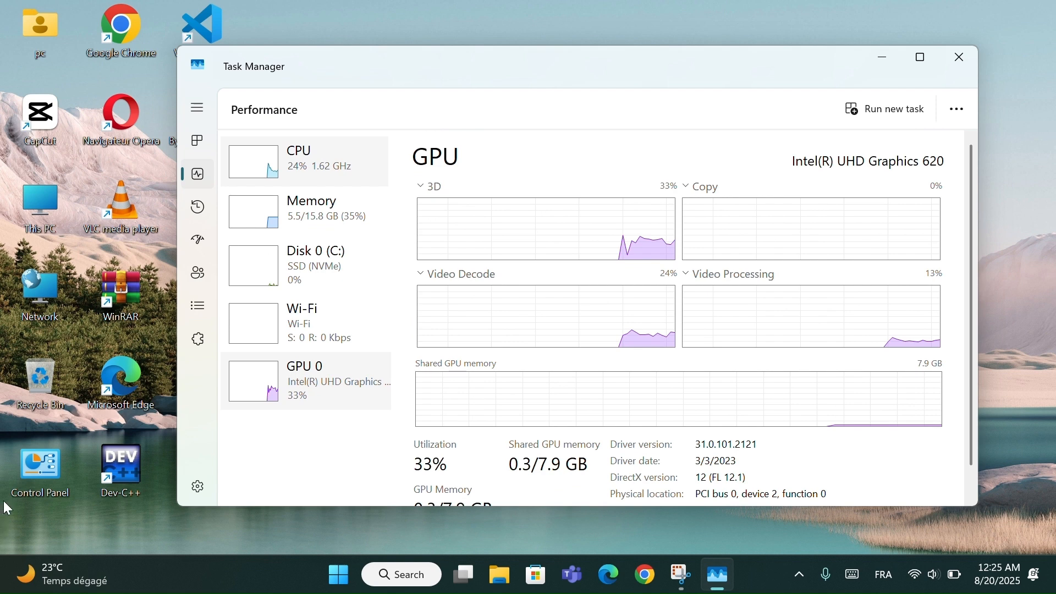
{"action": "left_click", "coordinate": [308, 165]}
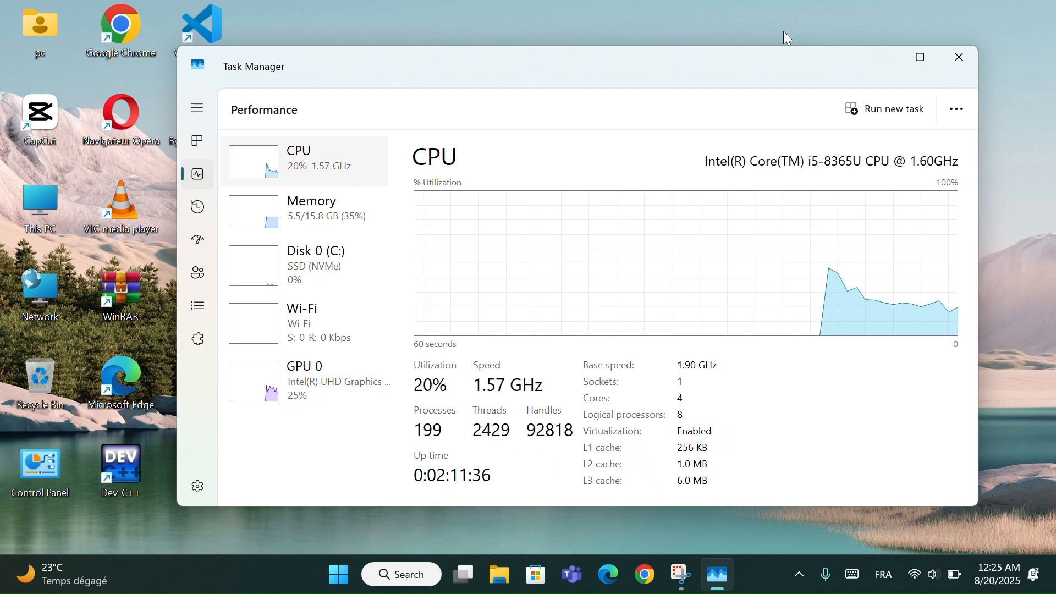
{"action": "left_click", "coordinate": [956, 67]}
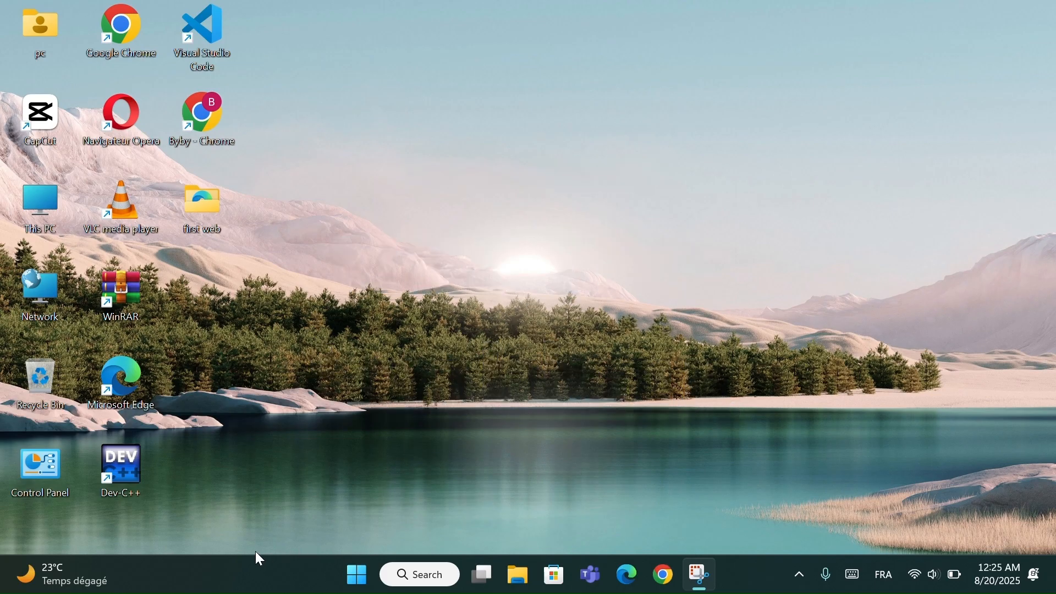
- Reopen Task Manager from the taskbar, look at its Performance and App history pages, and close it
{"action": "right_click", "coordinate": [256, 580]}
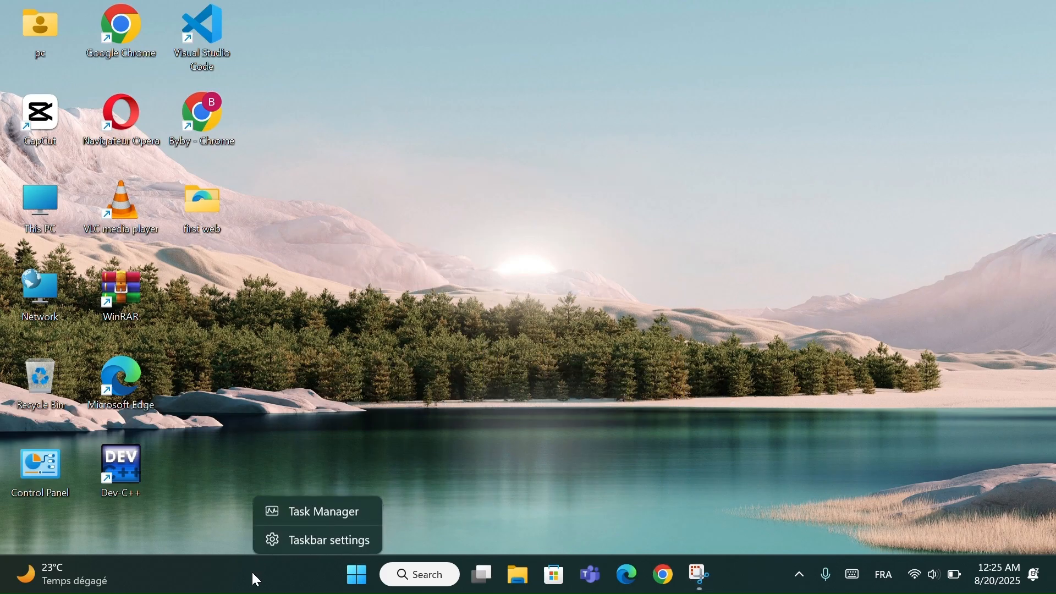
{"action": "left_click", "coordinate": [315, 519]}
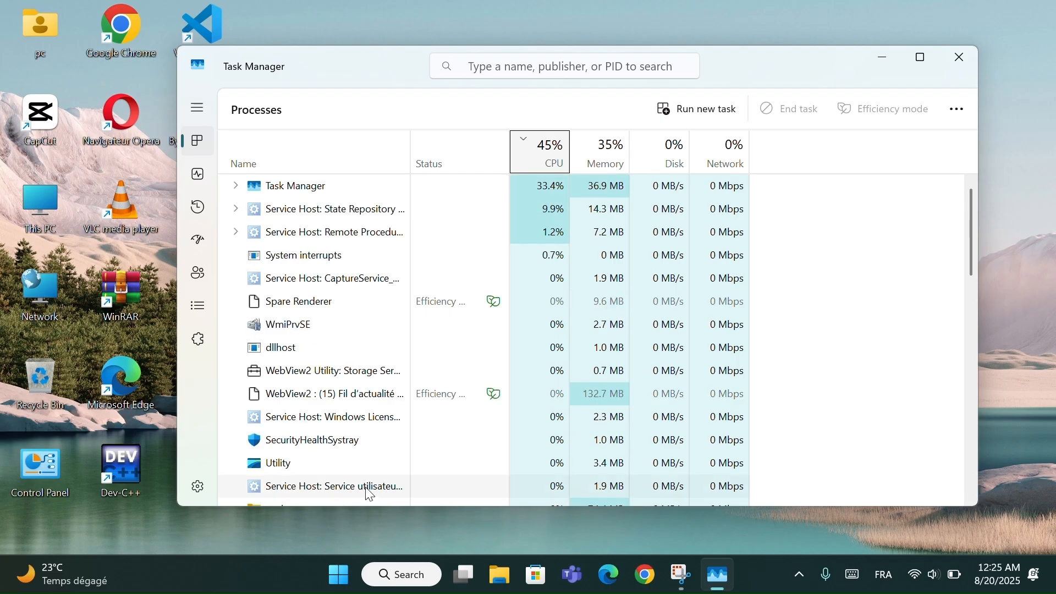
{"action": "left_click", "coordinate": [202, 186]}
{"action": "left_click", "coordinate": [200, 209]}
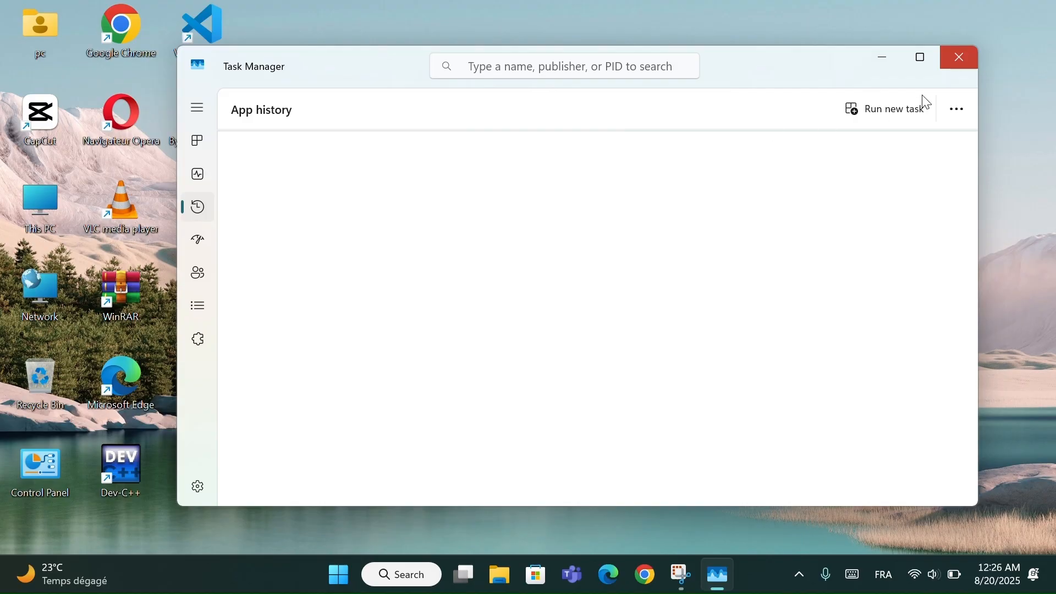
{"action": "left_click", "coordinate": [963, 56]}
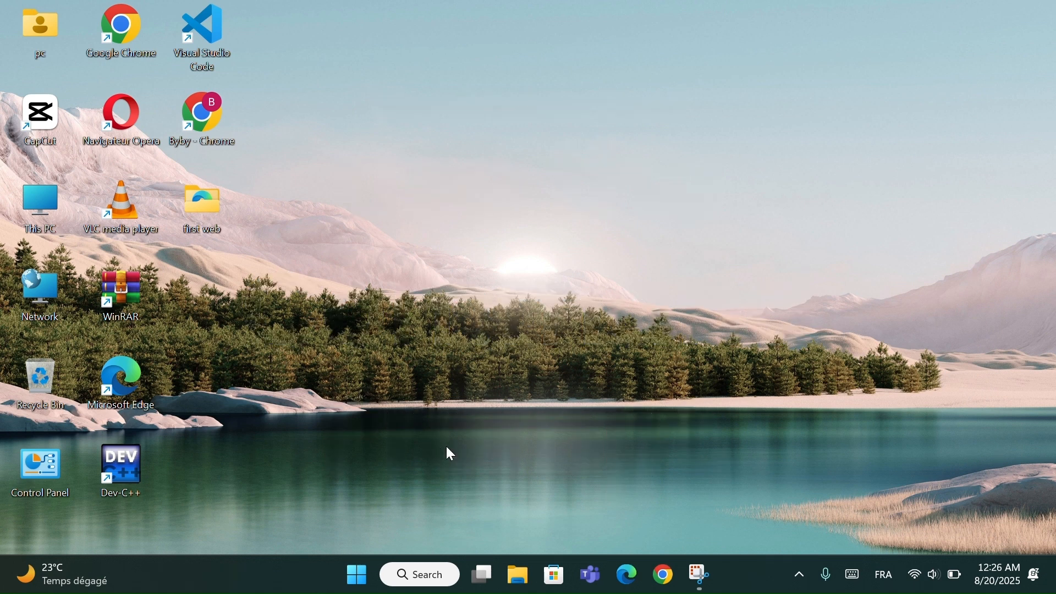
- Search Windows for cmd and run Command Prompt as administrator
{"action": "left_click", "coordinate": [424, 568]}
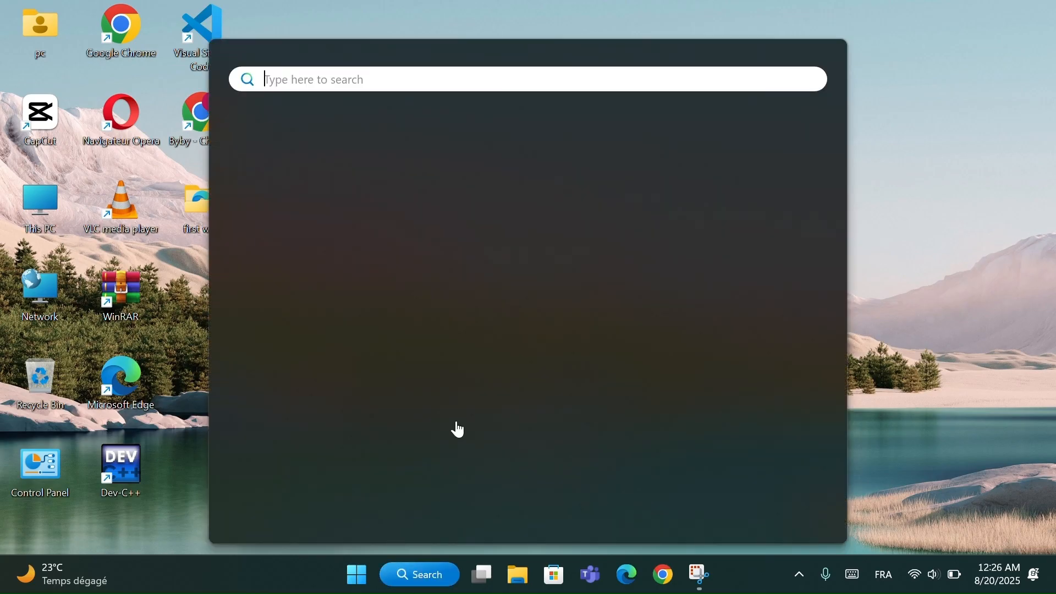
{"action": "type", "text": "cmd"}
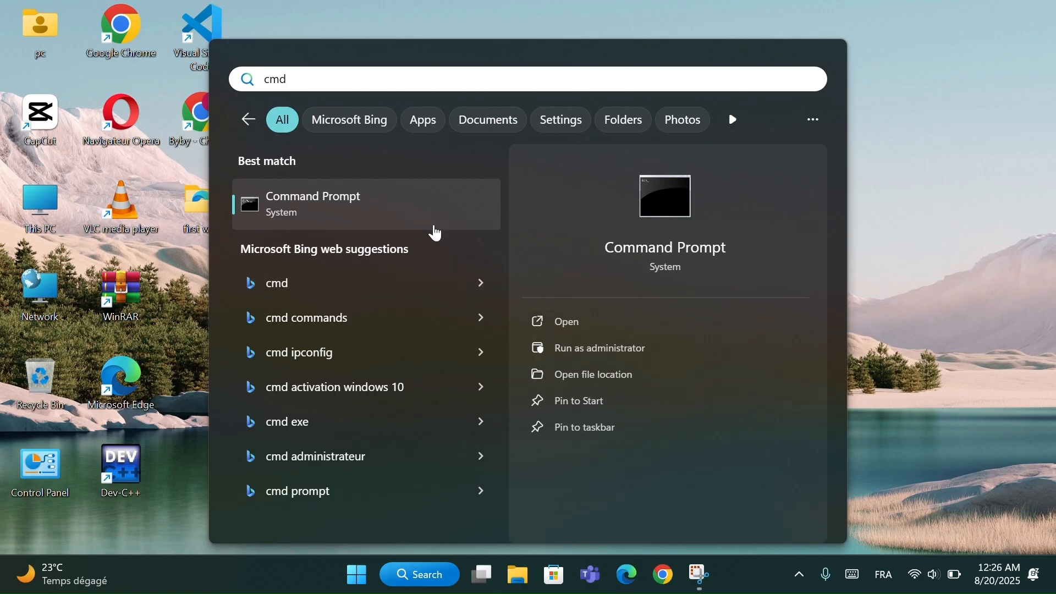
{"action": "right_click", "coordinate": [426, 207]}
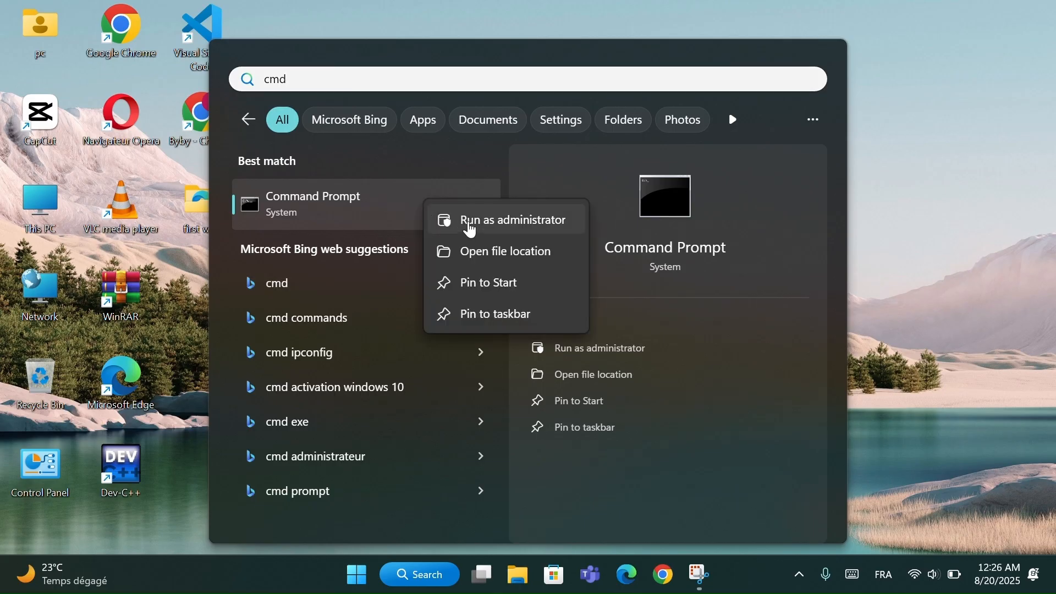
{"action": "left_click", "coordinate": [493, 225]}
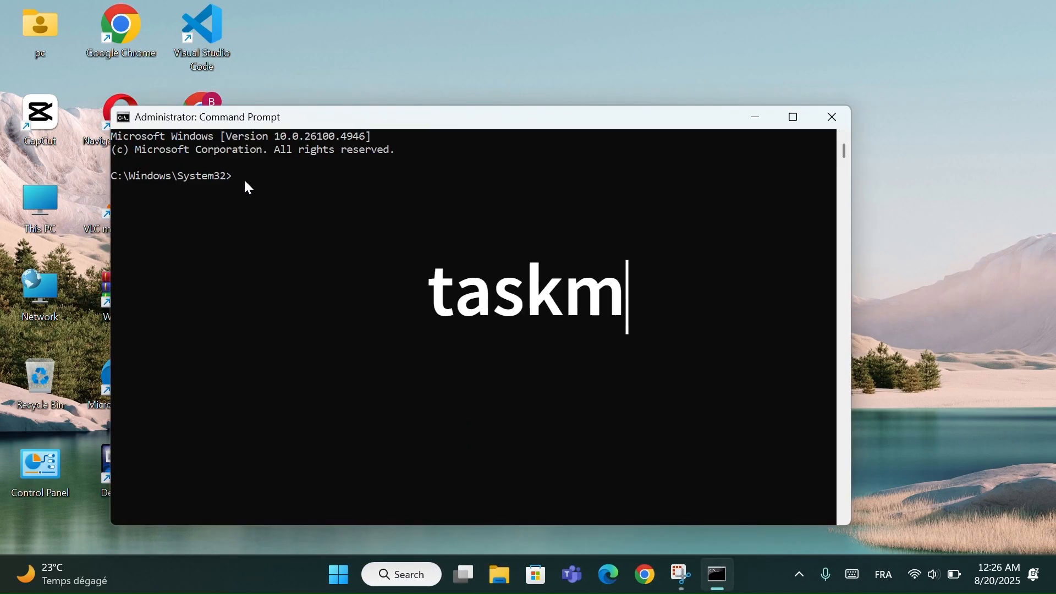
- Run the taskmgr command in Command Prompt to launch Task Manager
{"action": "type", "text": "taskmgr"}
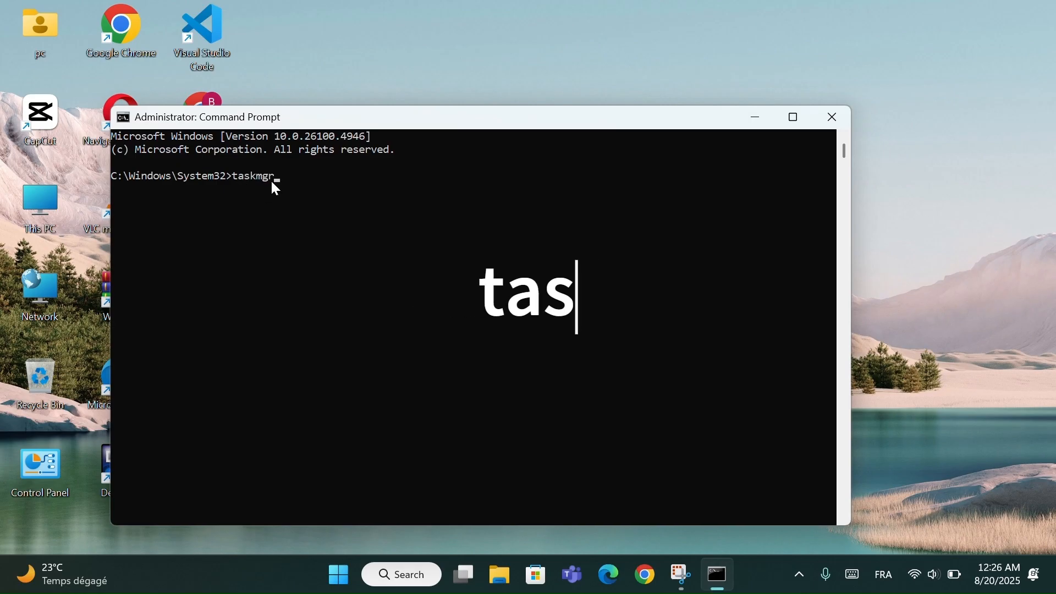
{"action": "key", "text": "Return"}
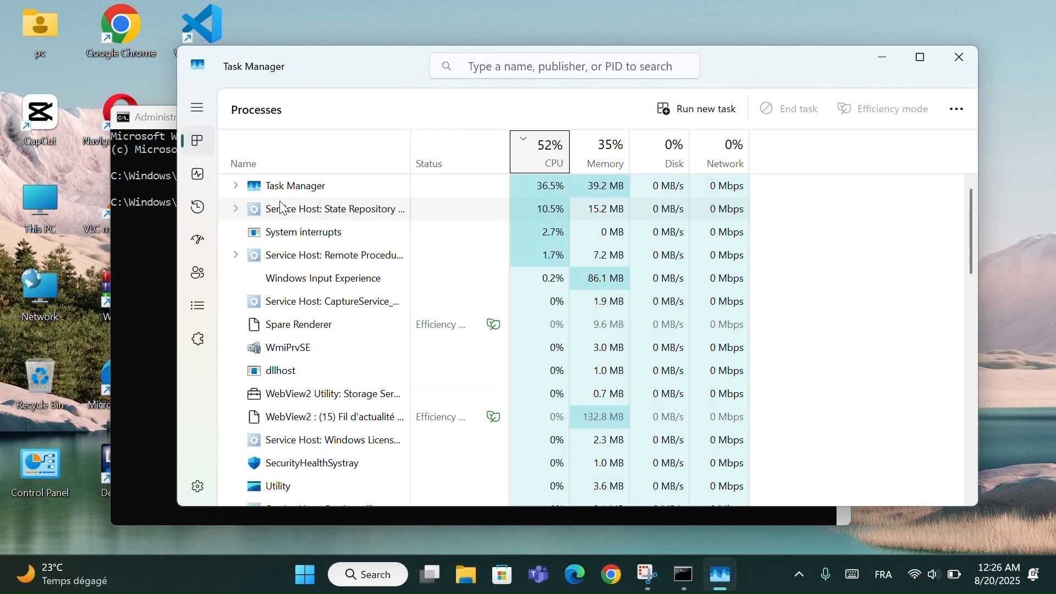
- View Task Manager's Performance, App history, Startup apps and Users pages, and close it
{"action": "left_click", "coordinate": [200, 176]}
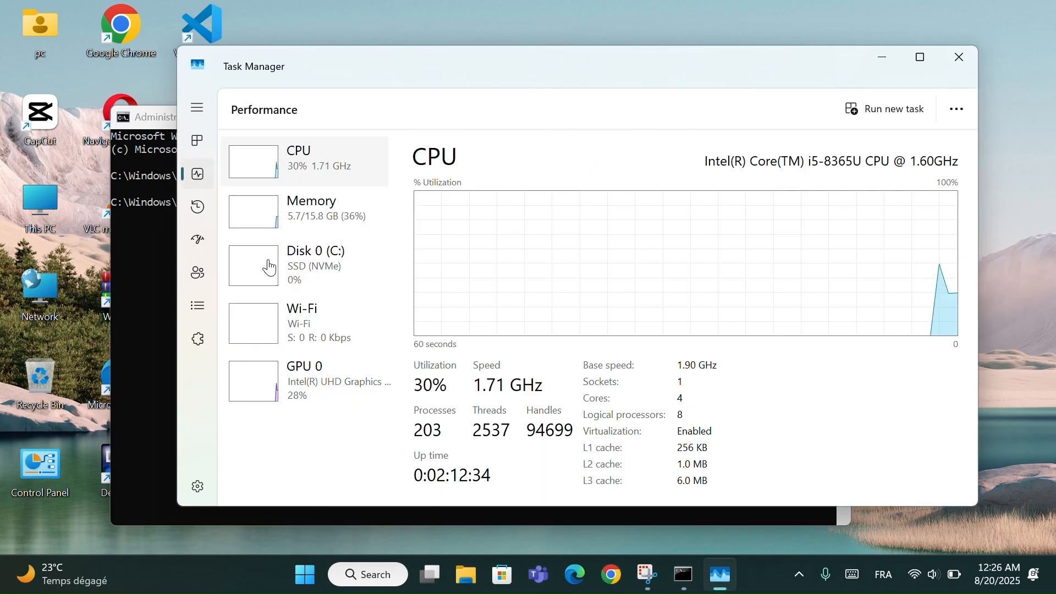
{"action": "left_click", "coordinate": [199, 209]}
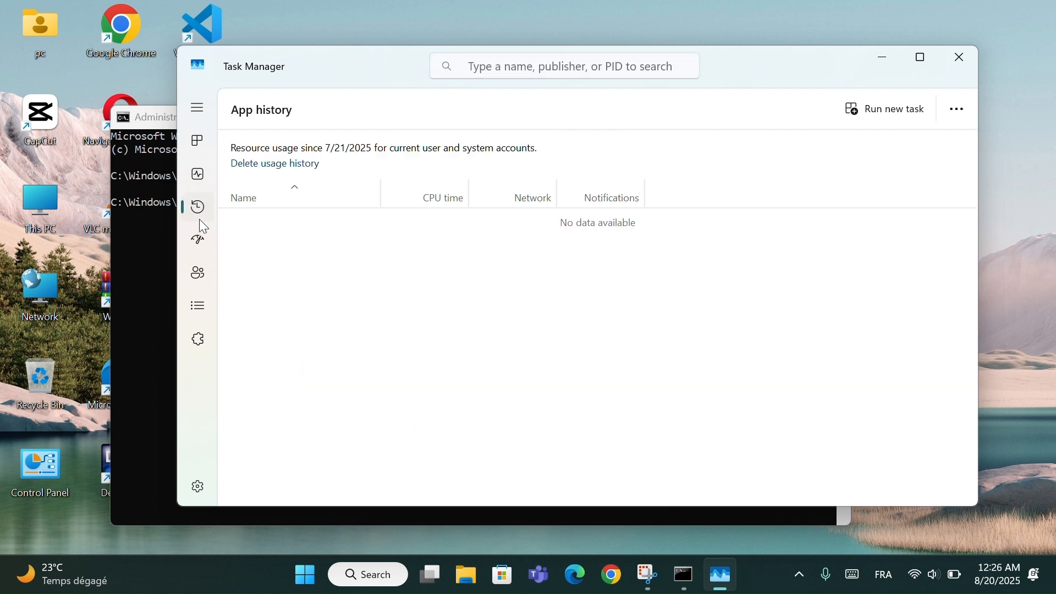
{"action": "left_click", "coordinate": [199, 240]}
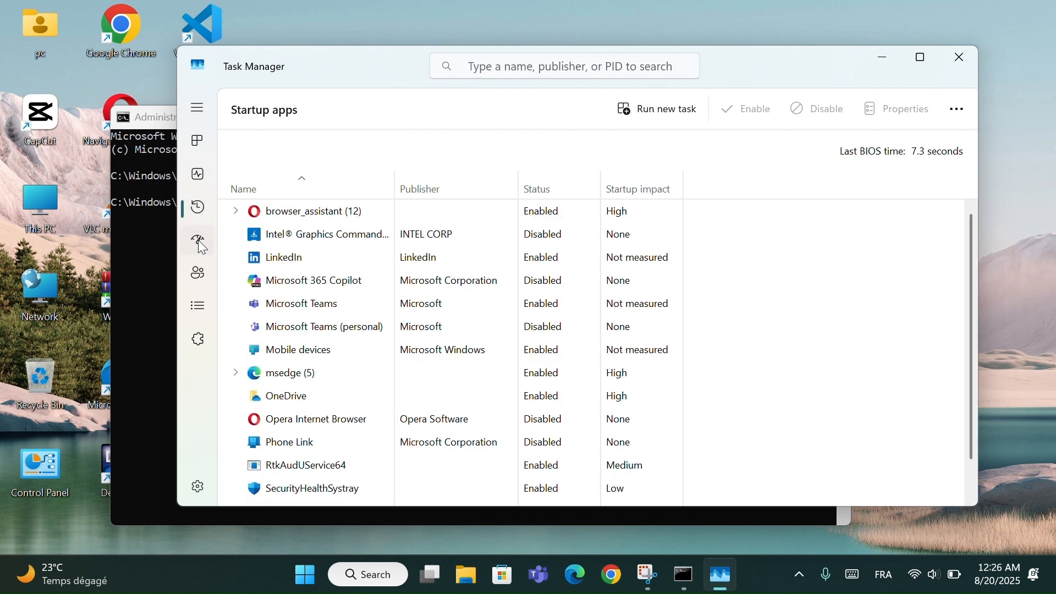
{"action": "left_click", "coordinate": [198, 272]}
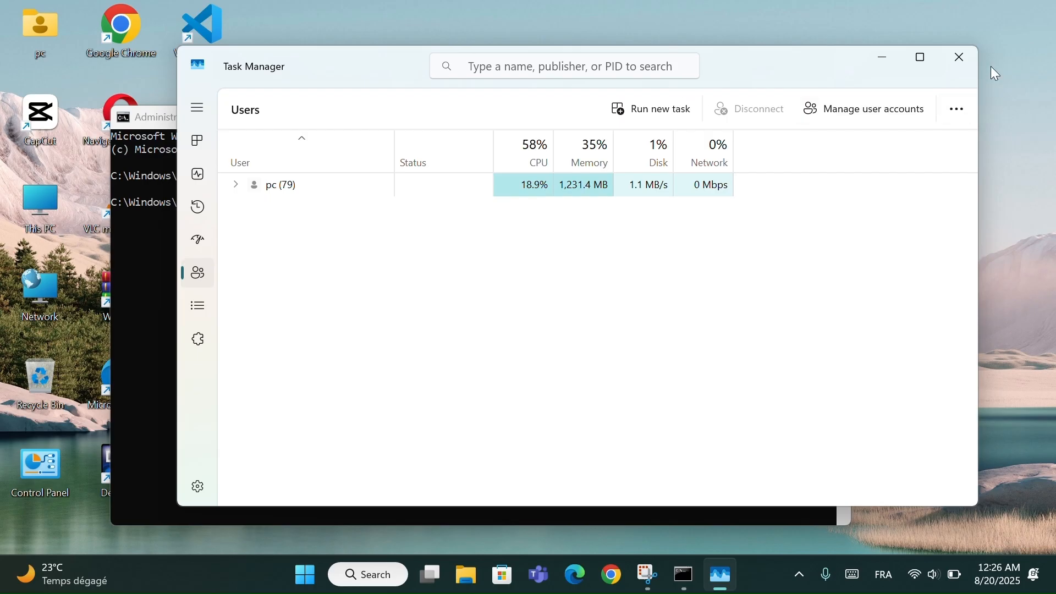
{"action": "left_click", "coordinate": [959, 59]}
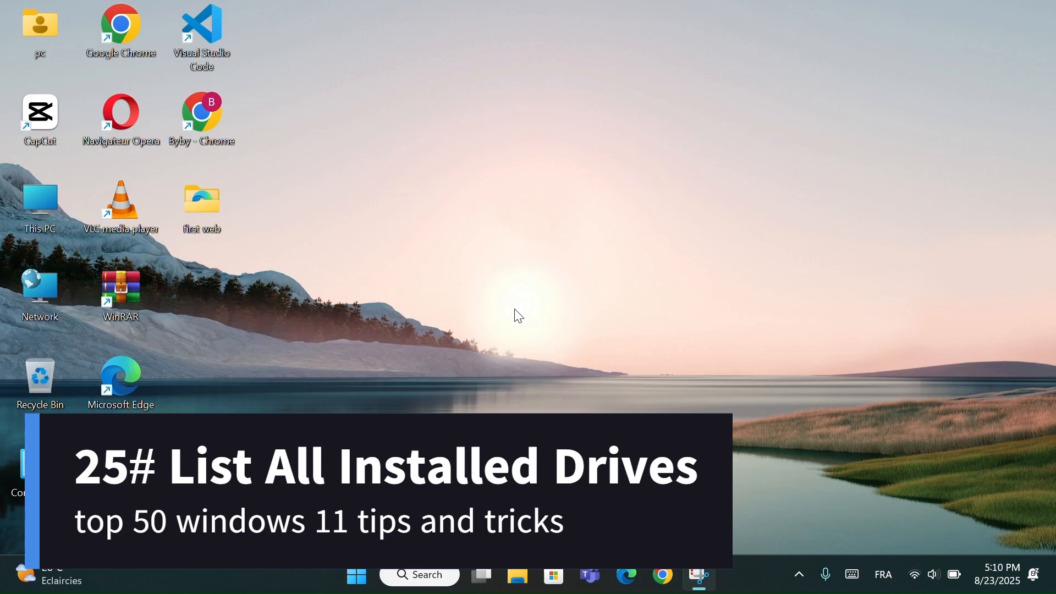
- Open Command Prompt, run wmic logicaldisk get name,filesystem,size,freespace to list the drive details, and close the window
{"action": "left_click", "coordinate": [430, 577]}
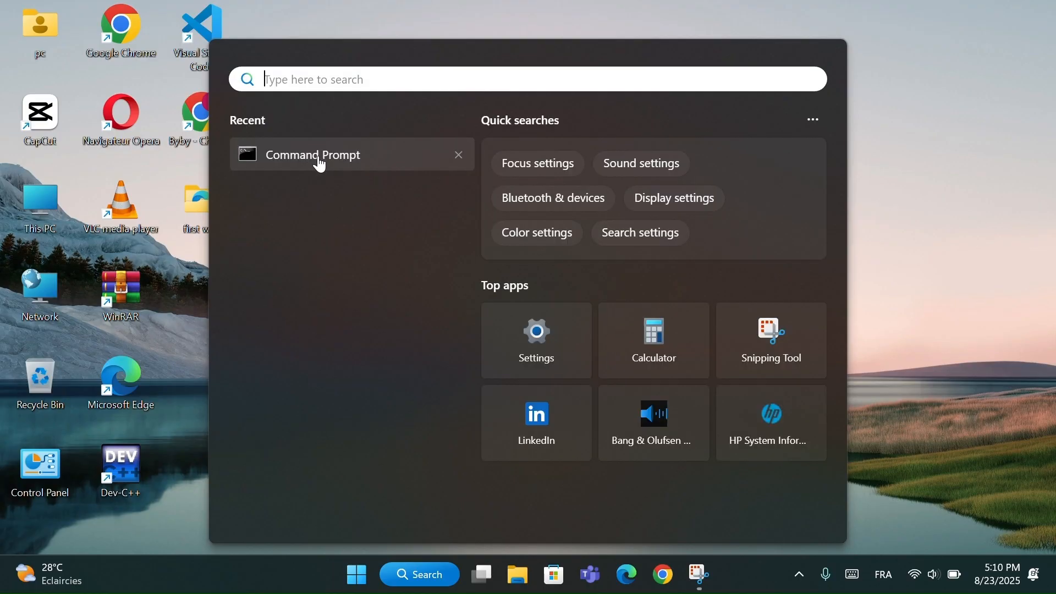
{"action": "left_click", "coordinate": [320, 163]}
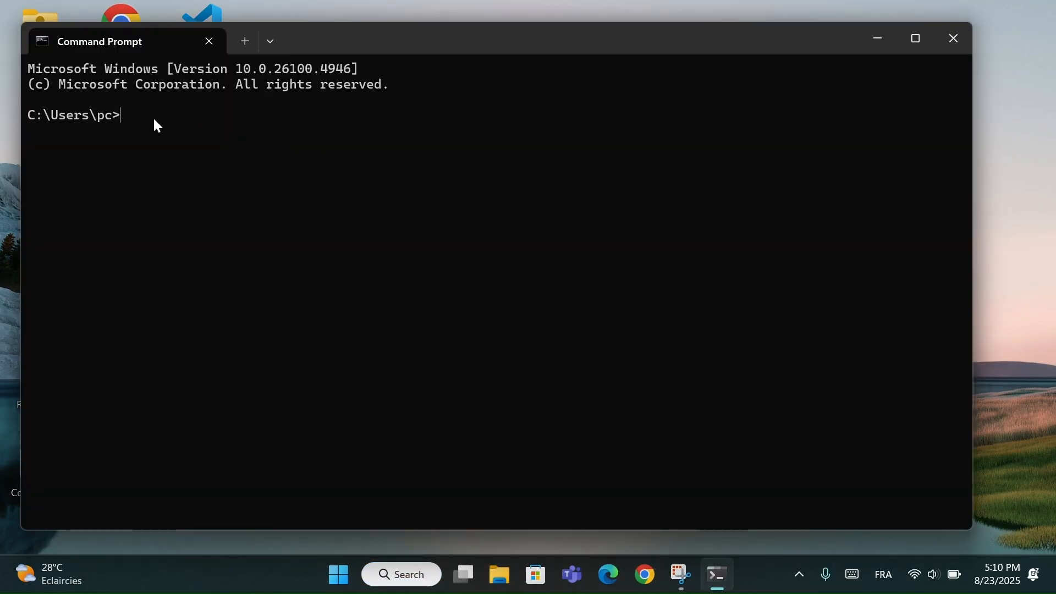
{"action": "type", "text": "wmic logicaldisk get name,filesystem,size,freespace"}
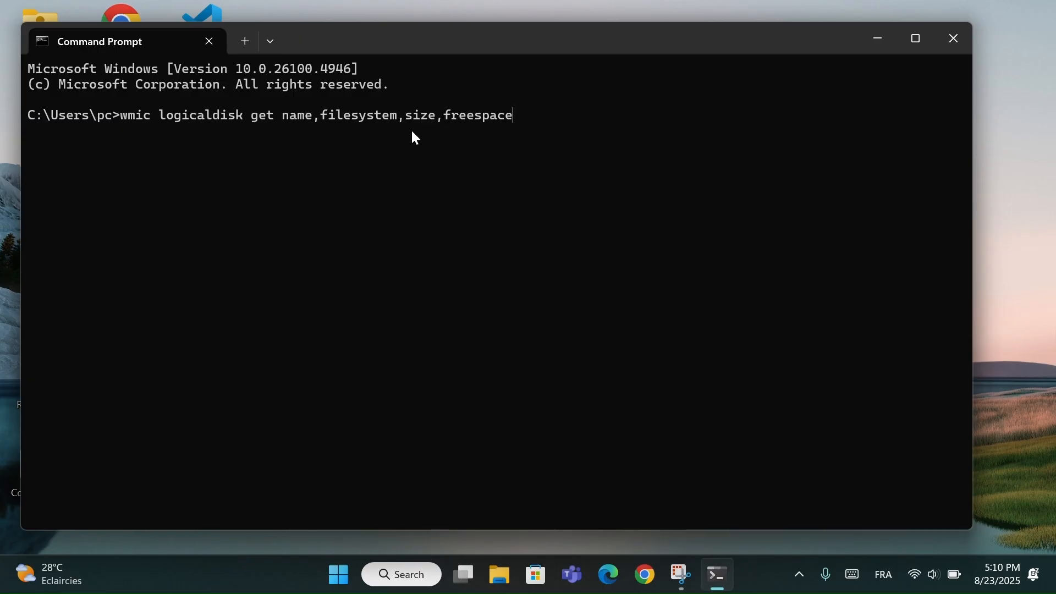
{"action": "key", "text": "Return"}
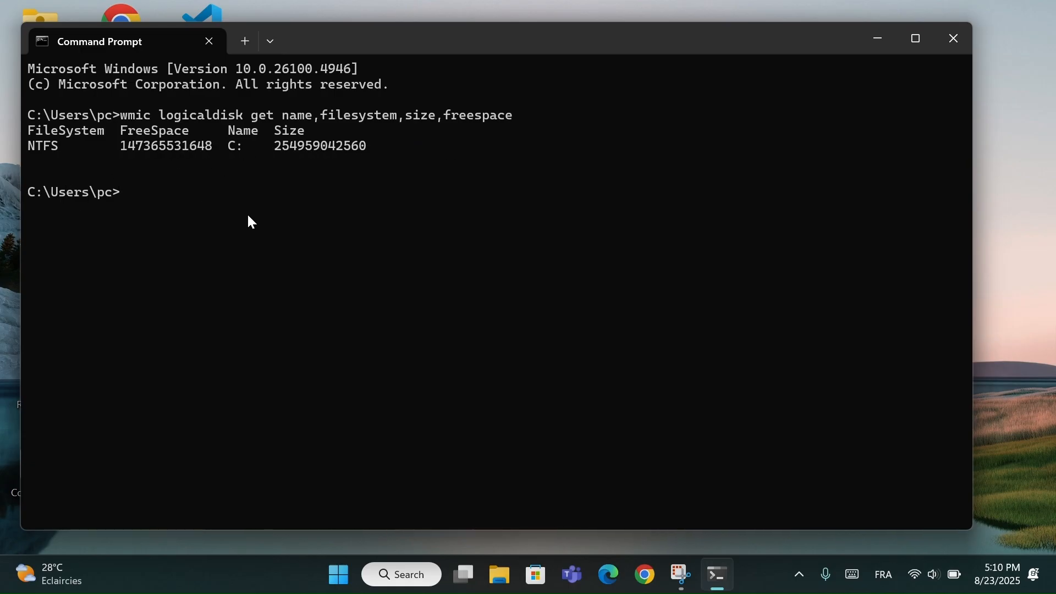
{"action": "left_click_drag", "start_coordinate": [362, 35], "coordinate": [395, 46]}
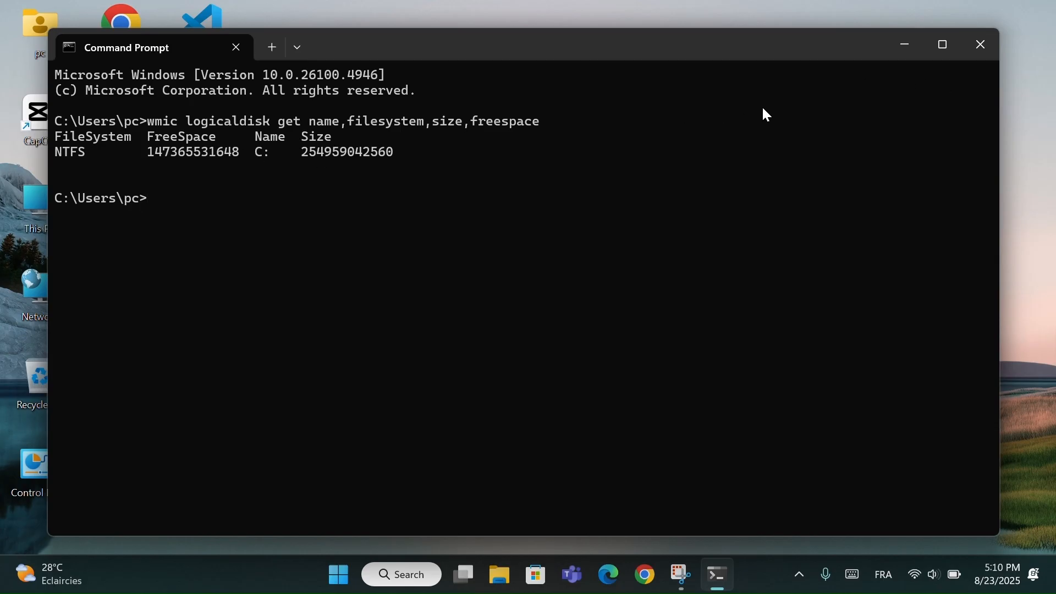
{"action": "left_click", "coordinate": [980, 53]}
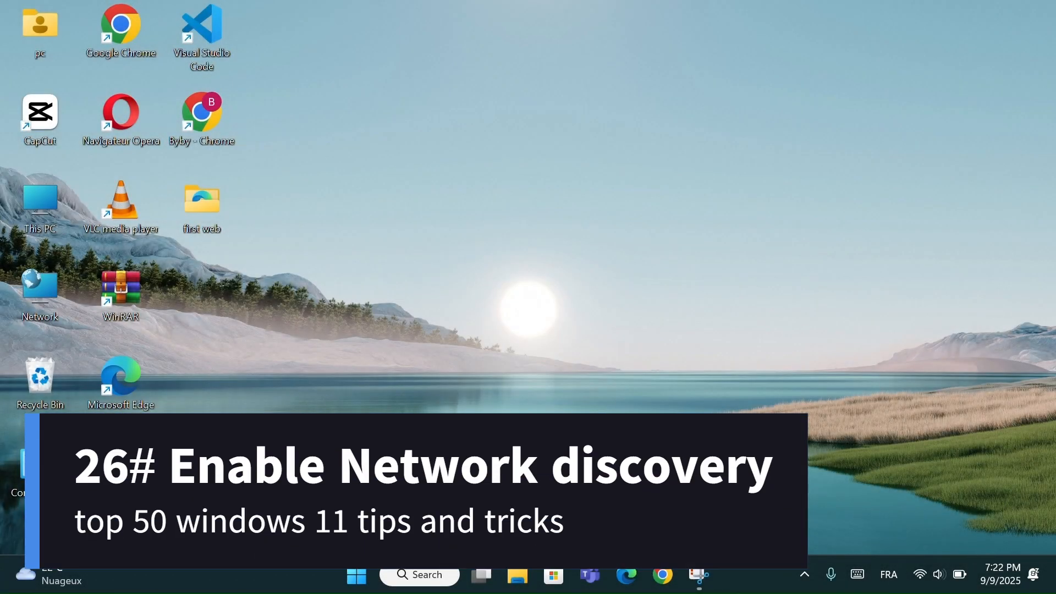
- Turn on Network discovery for public networks in the Advanced sharing settings of Windows Settings
{"action": "left_click", "coordinate": [357, 575]}
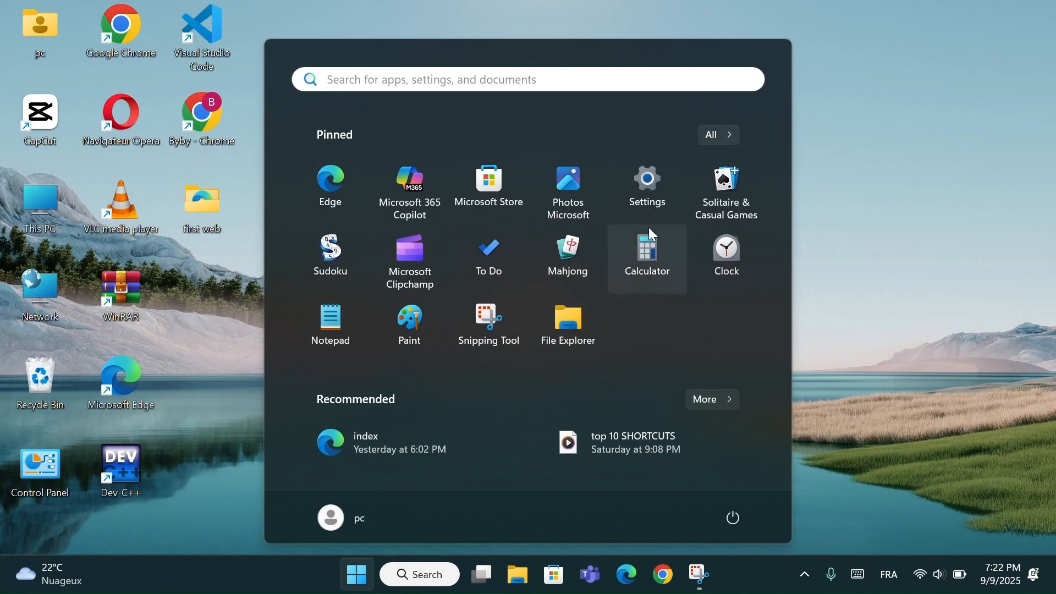
{"action": "left_click", "coordinate": [653, 198]}
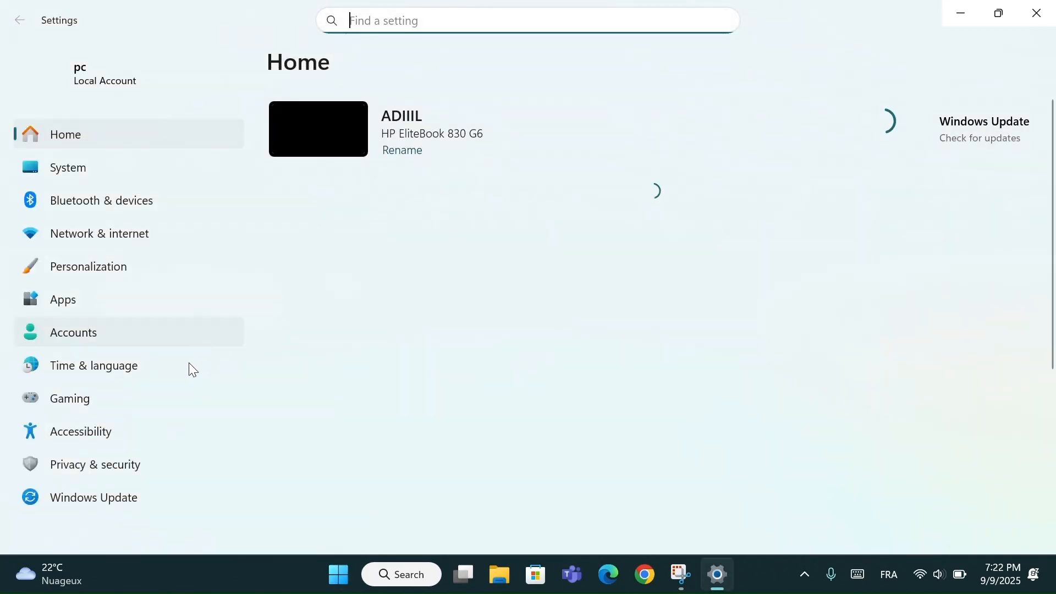
{"action": "left_click", "coordinate": [95, 230]}
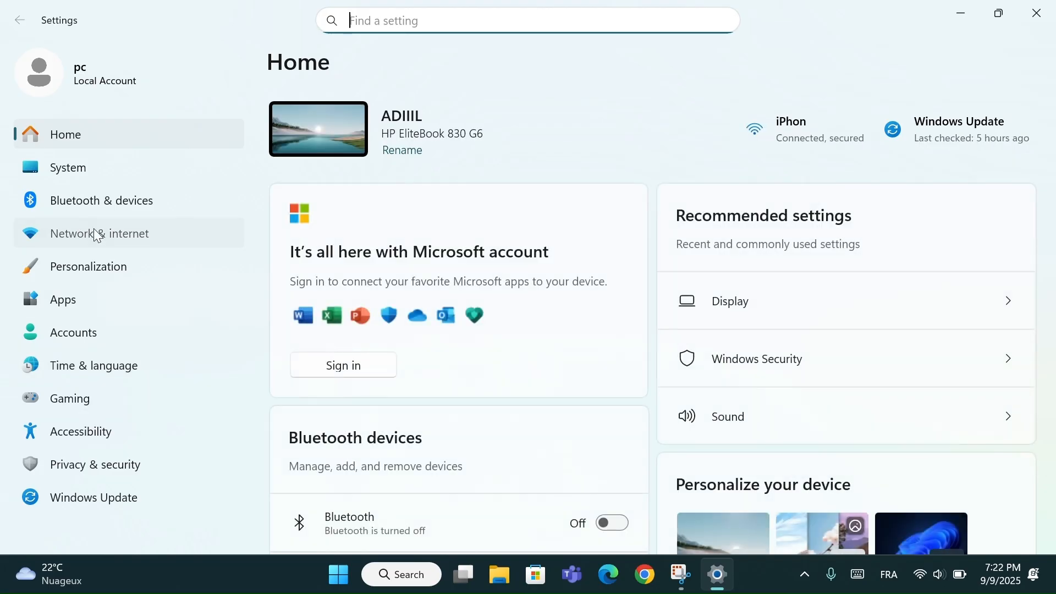
{"action": "scroll", "coordinate": [431, 309], "scroll_direction": "down", "scroll_amount": 3}
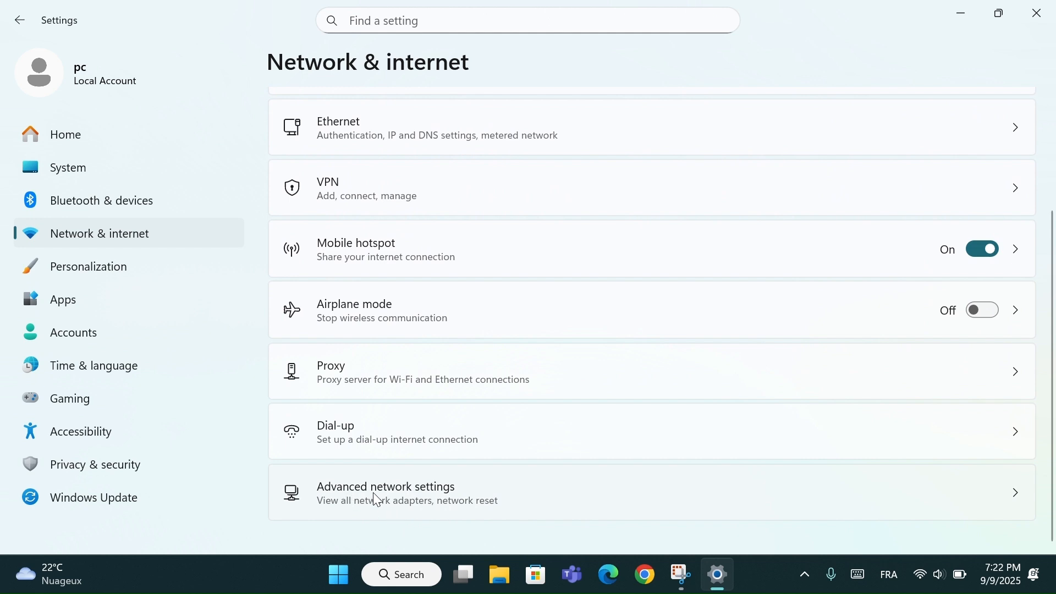
{"action": "left_click", "coordinate": [419, 495]}
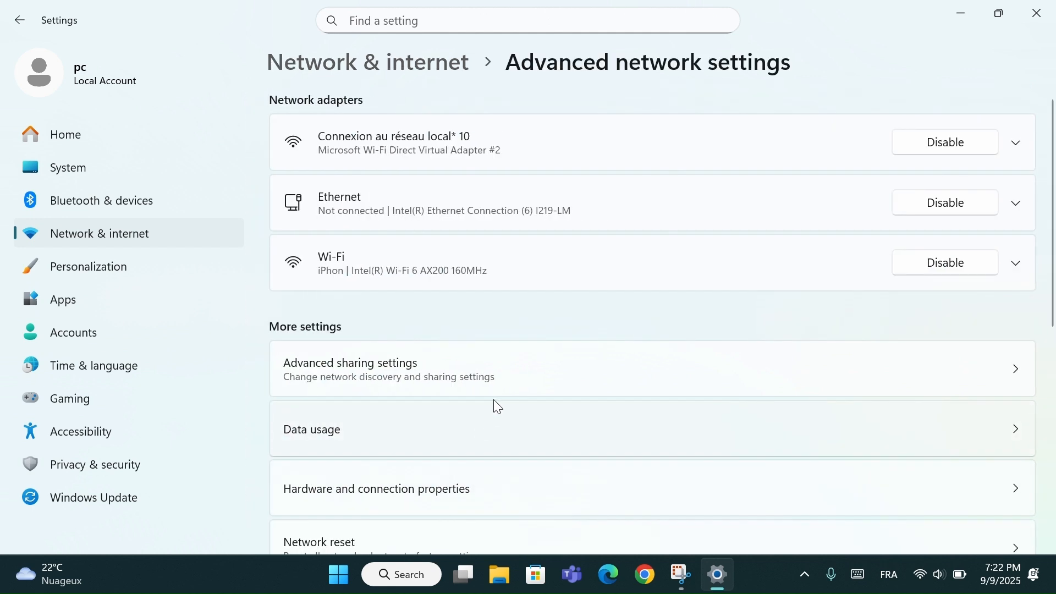
{"action": "left_click", "coordinate": [463, 363]}
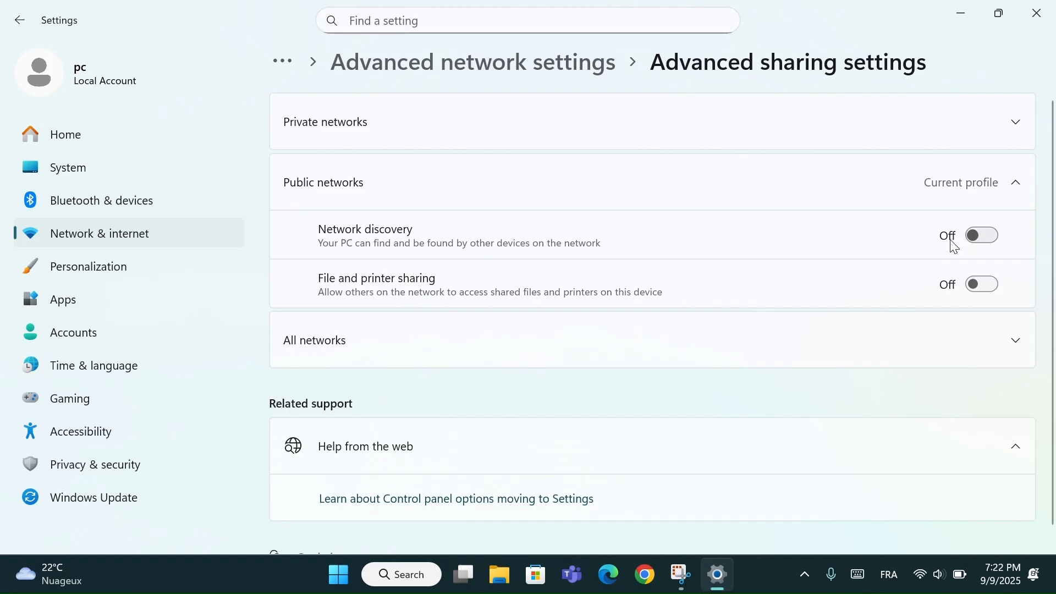
{"action": "left_click", "coordinate": [979, 241]}
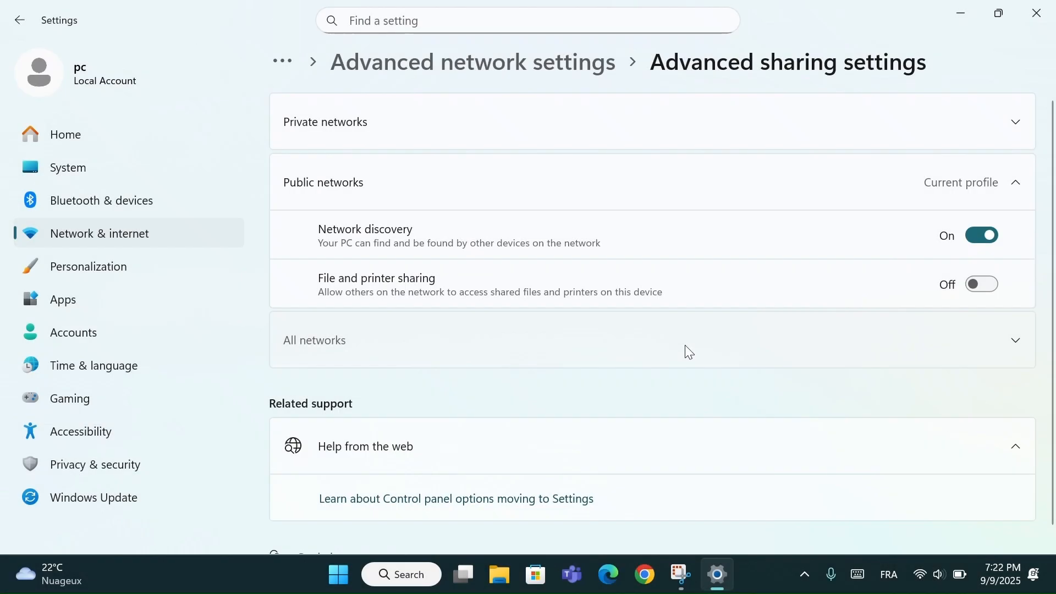
- Turn on Public folder sharing for all networks and close Settings
{"action": "left_click", "coordinate": [686, 345]}
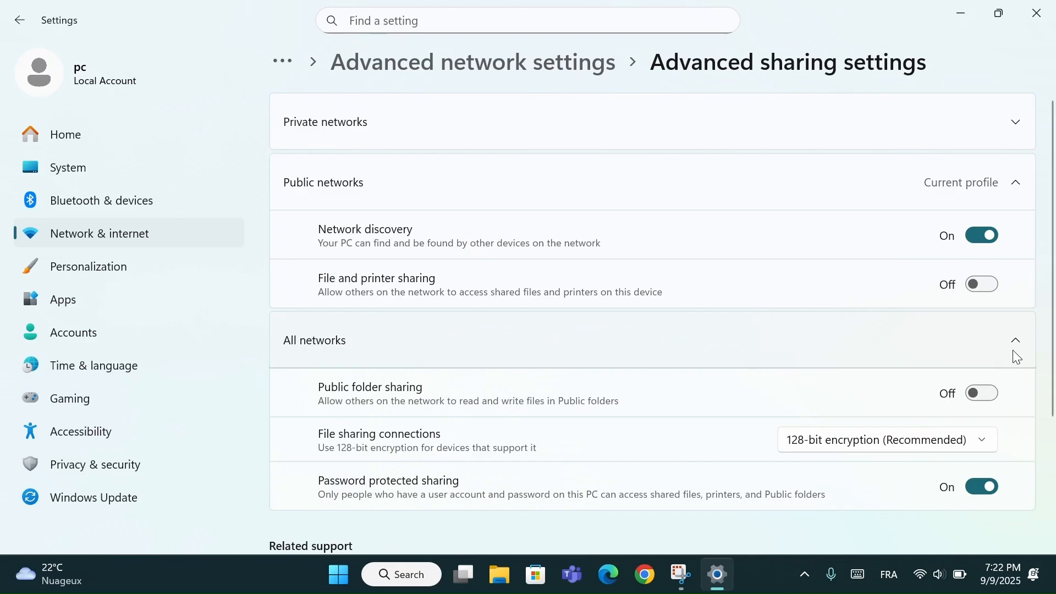
{"action": "left_click", "coordinate": [985, 394]}
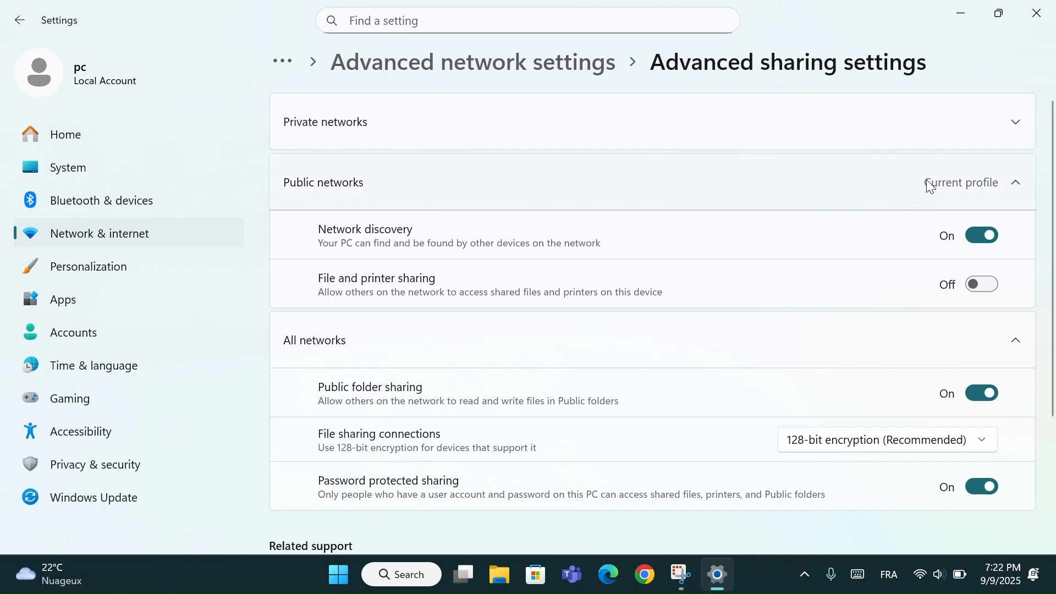
{"action": "left_click", "coordinate": [1040, 17]}
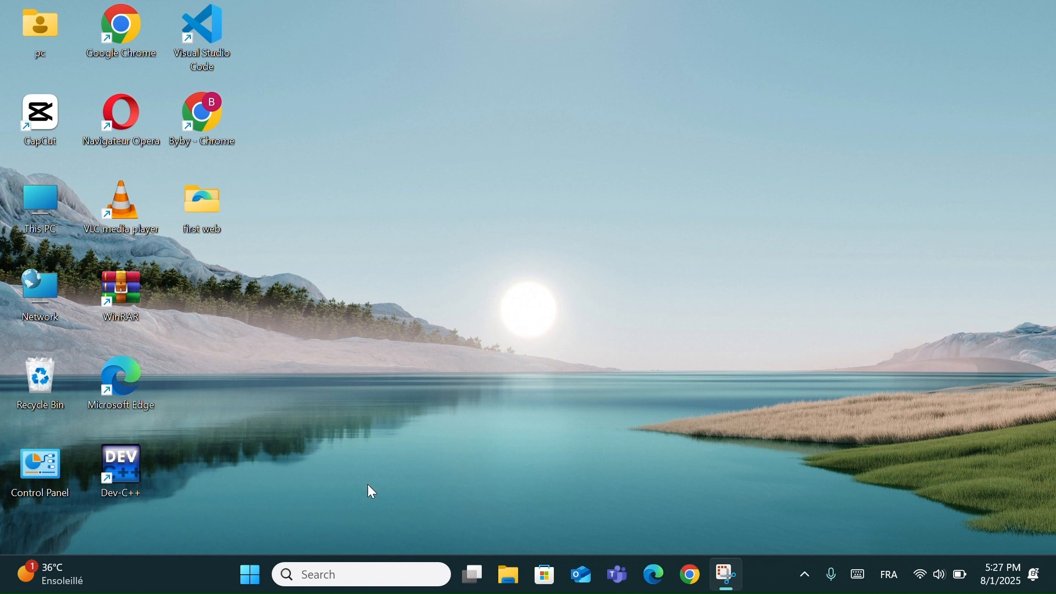
- Search Windows for "turn w" and open Turn Windows features on or off
{"action": "left_click", "coordinate": [342, 570]}
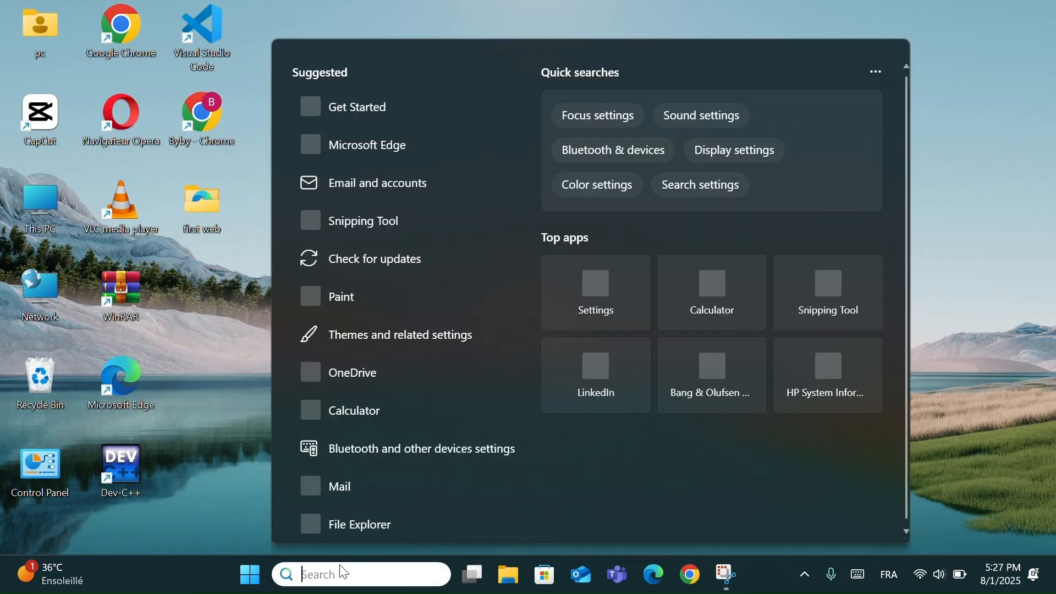
{"action": "type", "text": "turn w"}
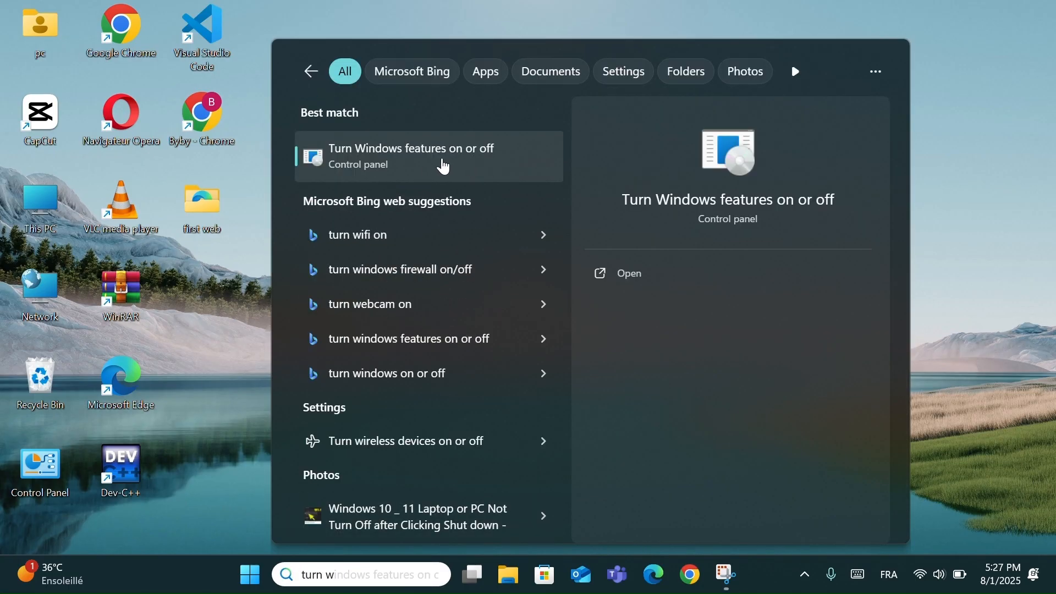
{"action": "left_click", "coordinate": [445, 163]}
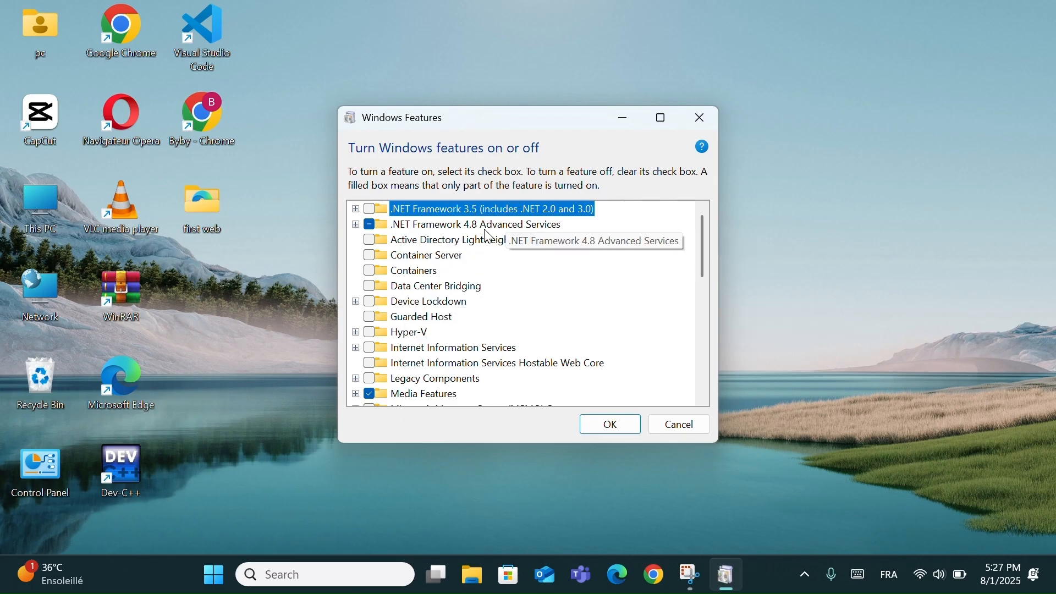
- Look through the Windows features list, including Hyper-V, Virtual Machine Platform and Windows Sandbox, and close it without applying changes
{"action": "left_click", "coordinate": [373, 331]}
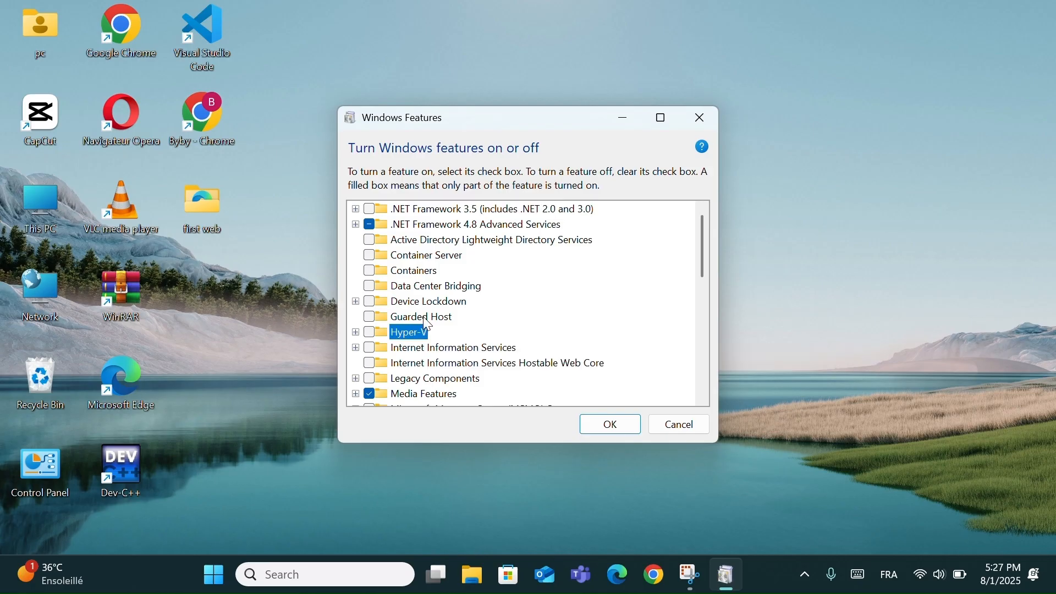
{"action": "left_click_drag", "start_coordinate": [700, 250], "coordinate": [697, 324]}
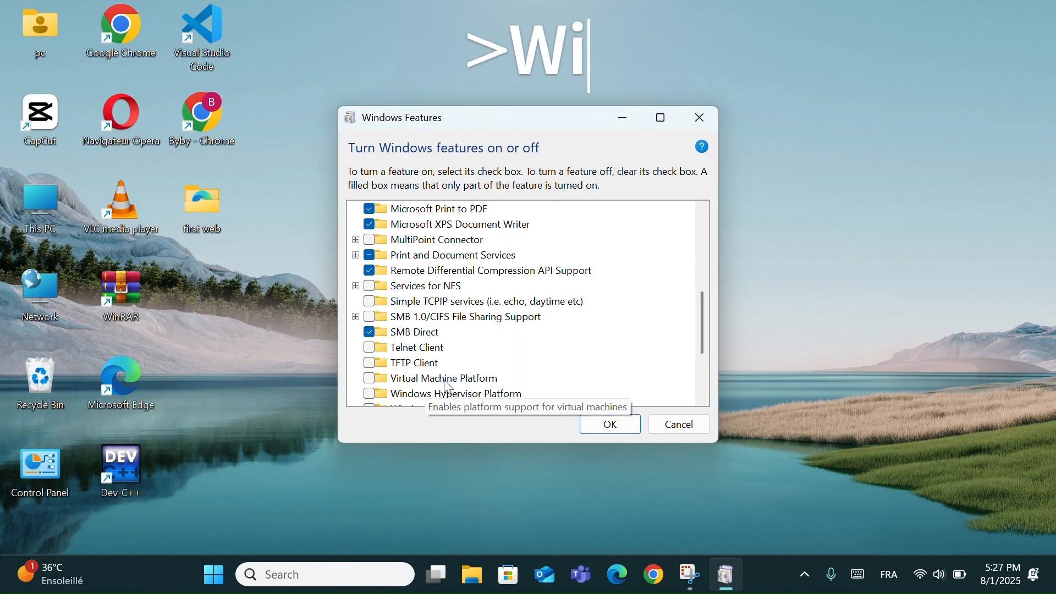
{"action": "left_click", "coordinate": [371, 380]}
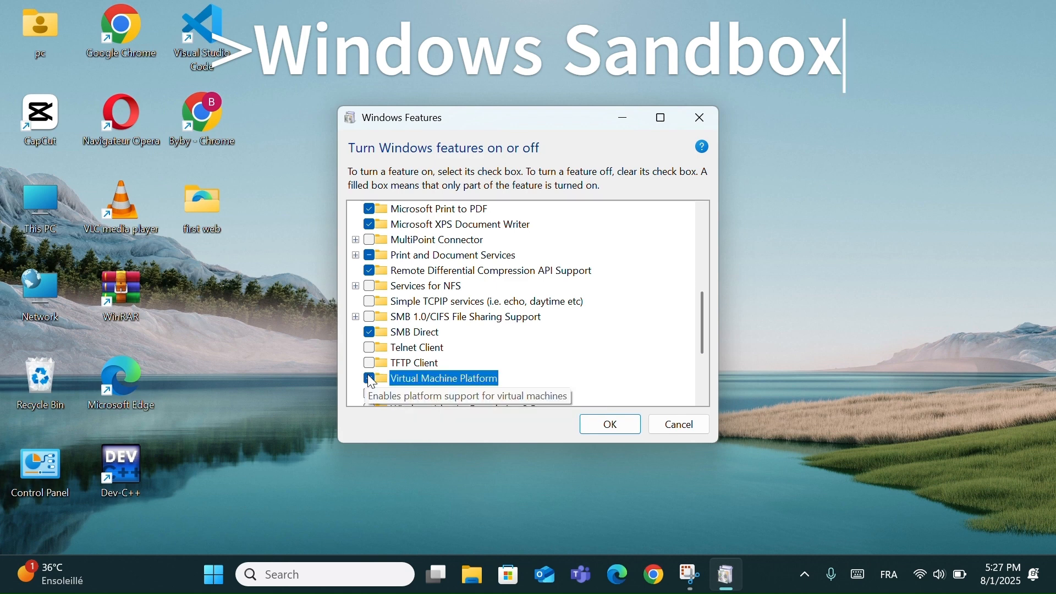
{"action": "left_click", "coordinate": [370, 378]}
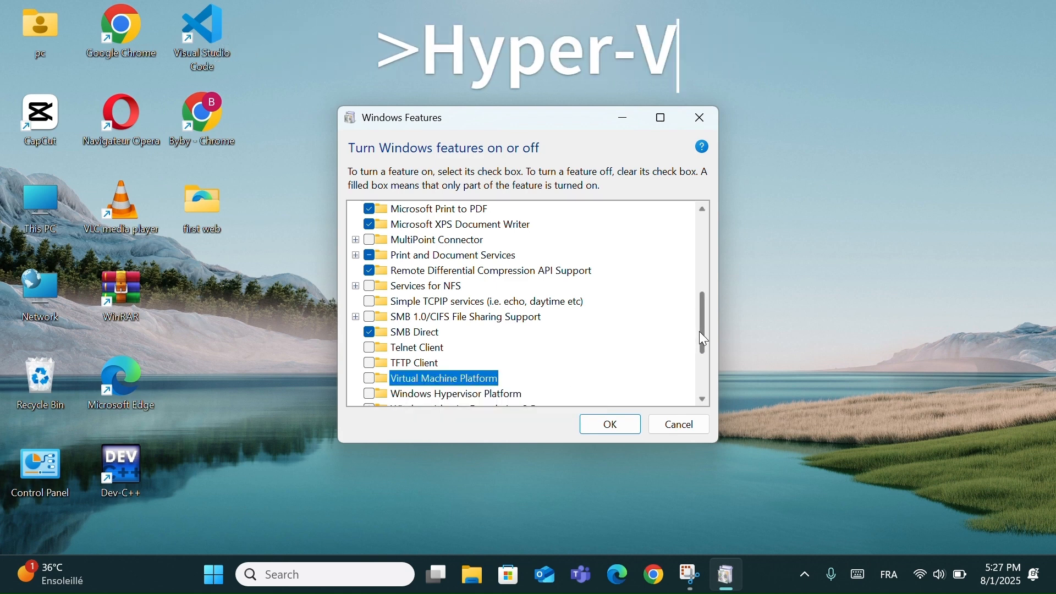
{"action": "left_click_drag", "start_coordinate": [700, 331], "coordinate": [701, 358]}
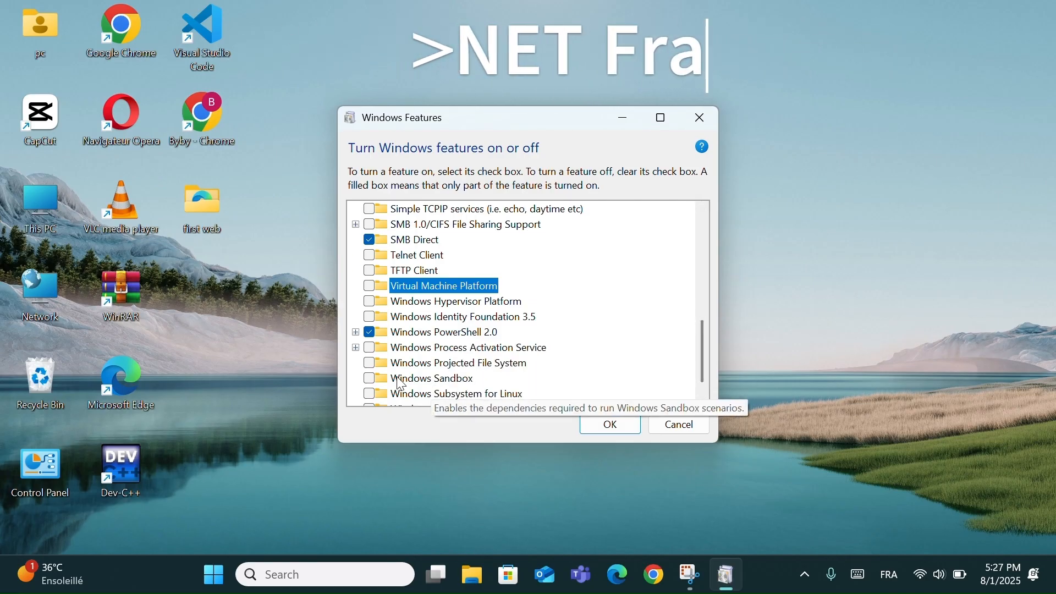
{"action": "left_click", "coordinate": [372, 379]}
{"action": "left_click", "coordinate": [370, 380]}
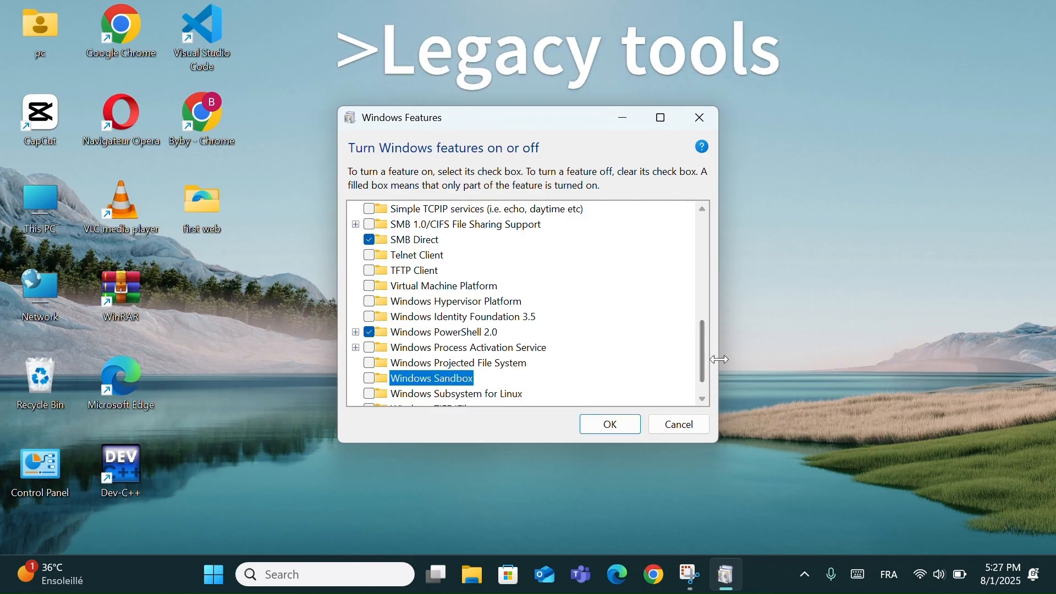
{"action": "left_click_drag", "start_coordinate": [700, 357], "coordinate": [702, 364]}
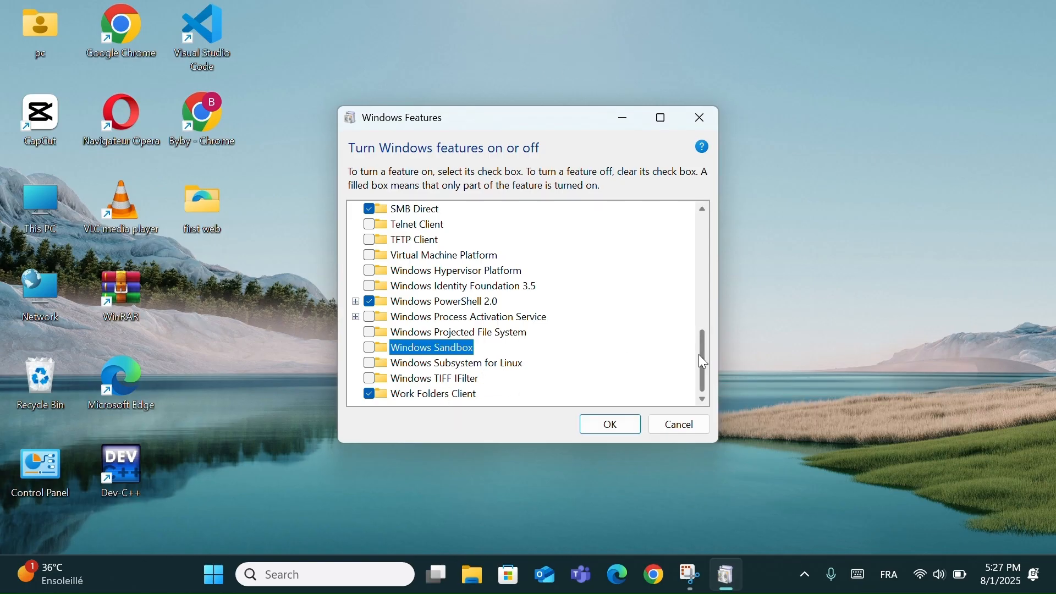
{"action": "left_click_drag", "start_coordinate": [699, 355], "coordinate": [699, 237]}
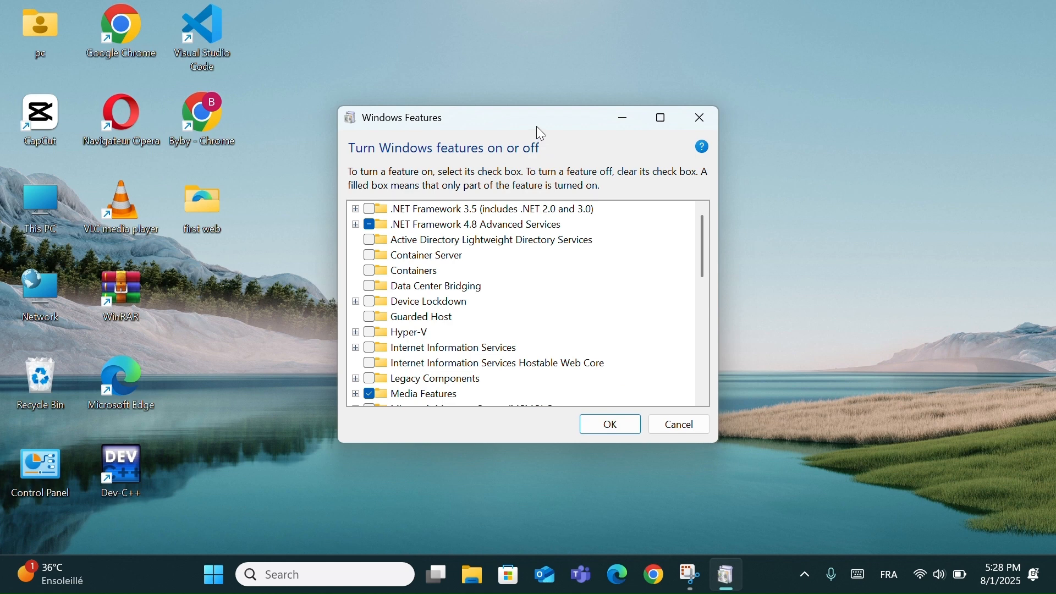
{"action": "left_click", "coordinate": [688, 114]}
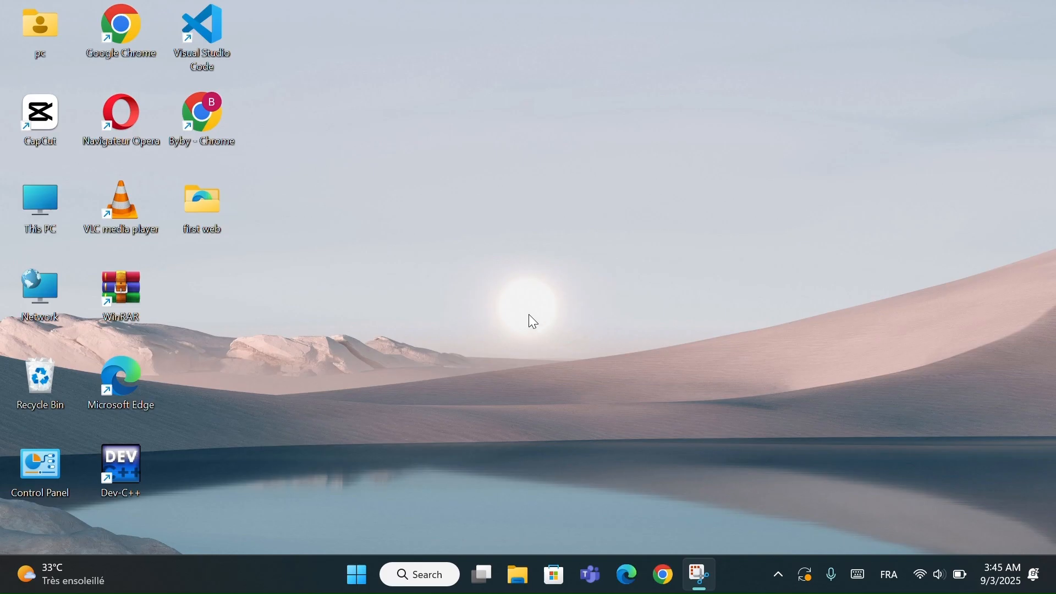
- Open the Data usage page under the Advanced network settings of Windows Settings
{"action": "key", "text": "super+i"}
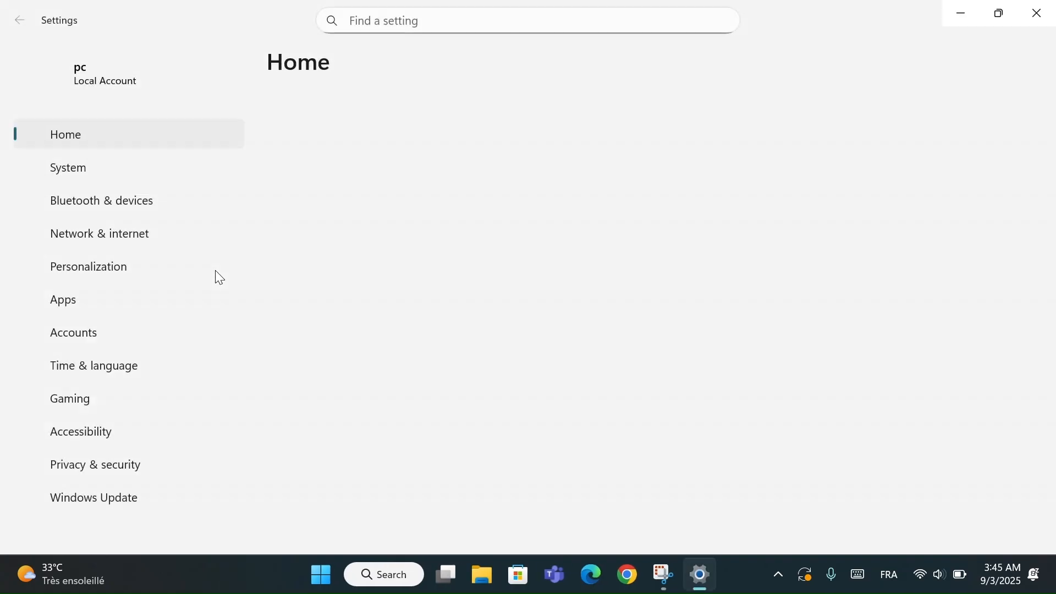
{"action": "left_click", "coordinate": [118, 233]}
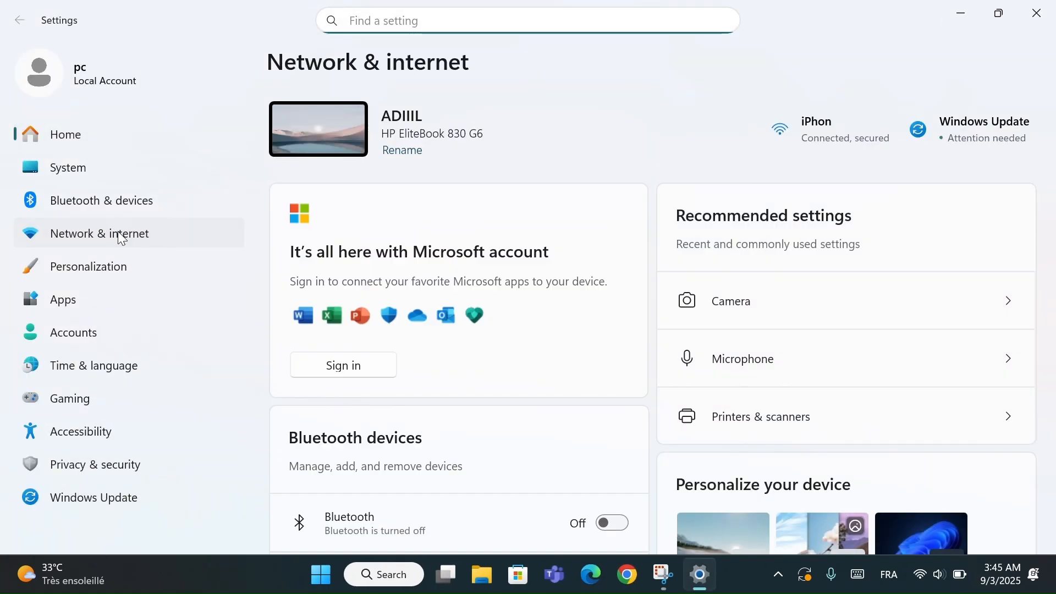
{"action": "scroll", "coordinate": [493, 429], "scroll_direction": "down", "scroll_amount": 3}
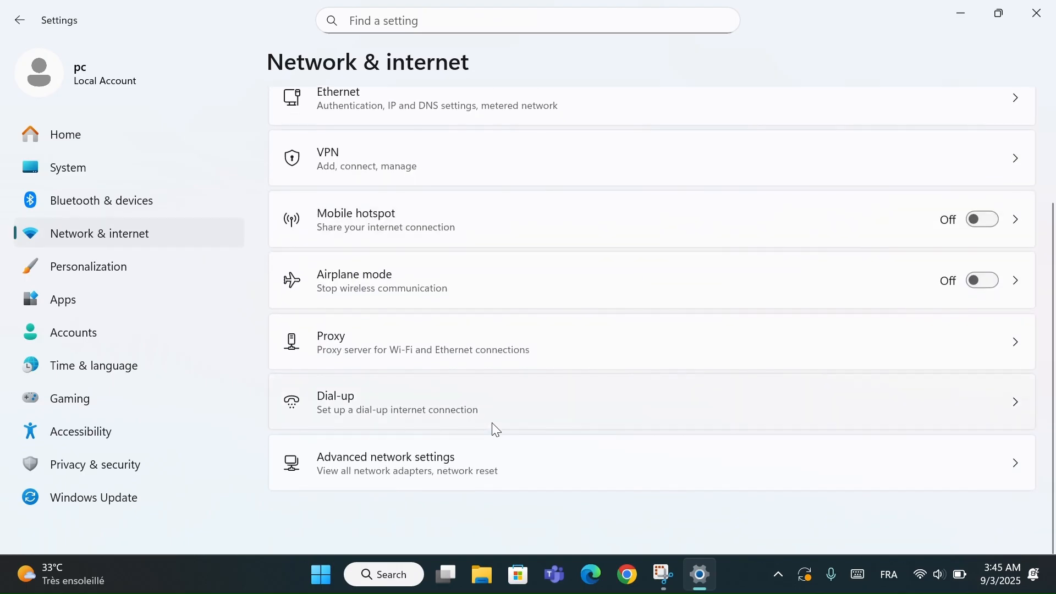
{"action": "left_click", "coordinate": [392, 493]}
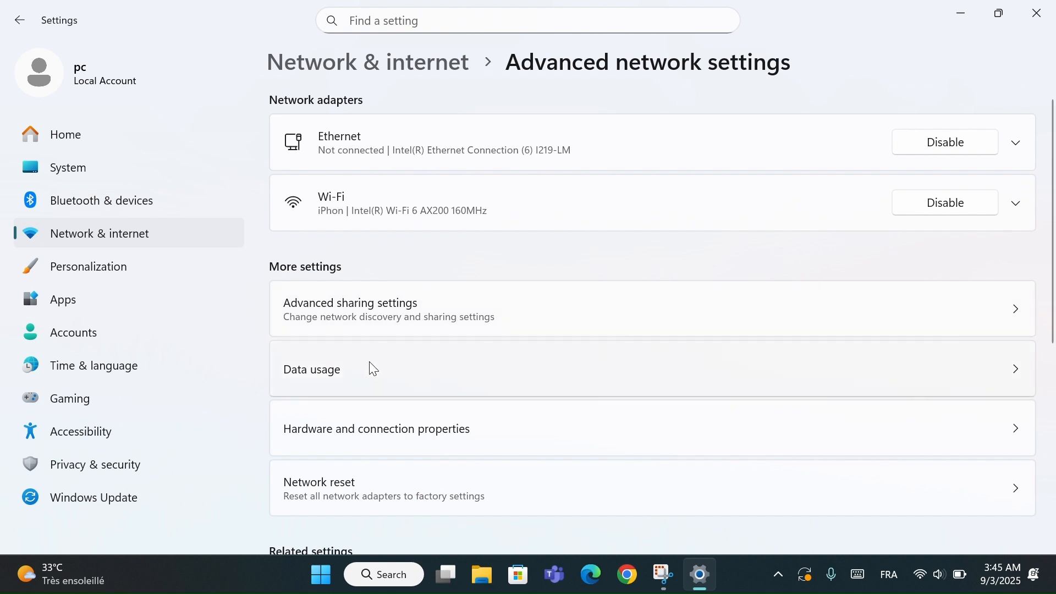
{"action": "left_click", "coordinate": [326, 376]}
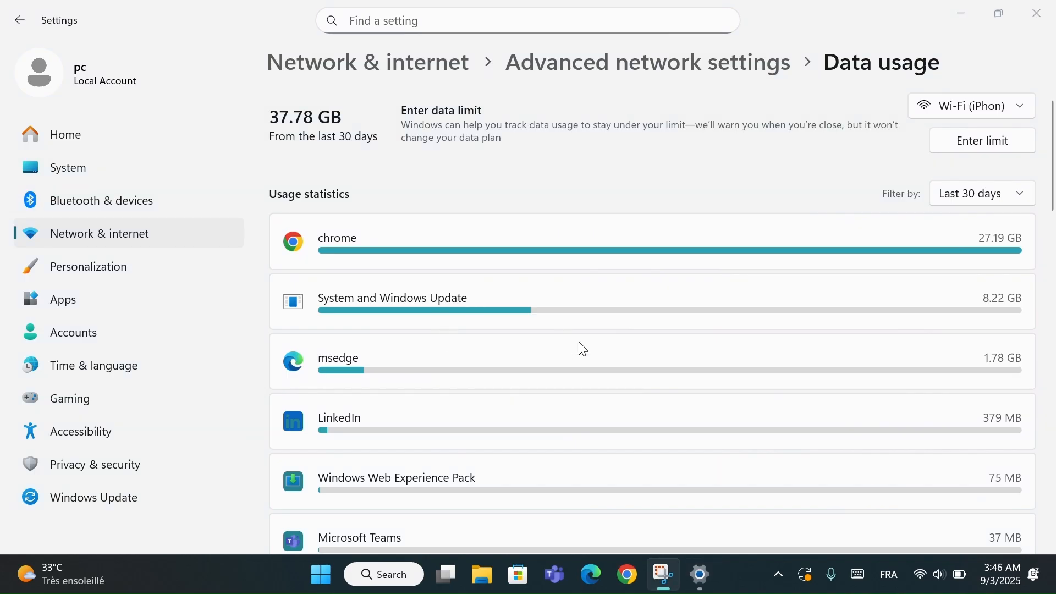
- Open the data limit settings for the Wi-Fi connection and look through the limit types and monthly reset days
{"action": "left_click", "coordinate": [957, 106]}
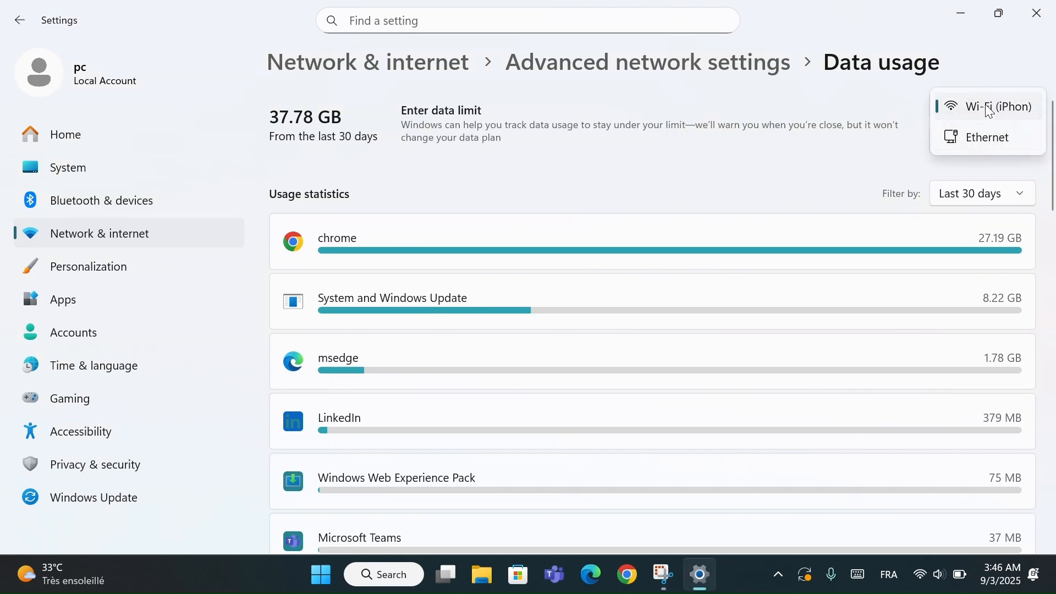
{"action": "left_click", "coordinate": [990, 114]}
{"action": "left_click", "coordinate": [991, 145]}
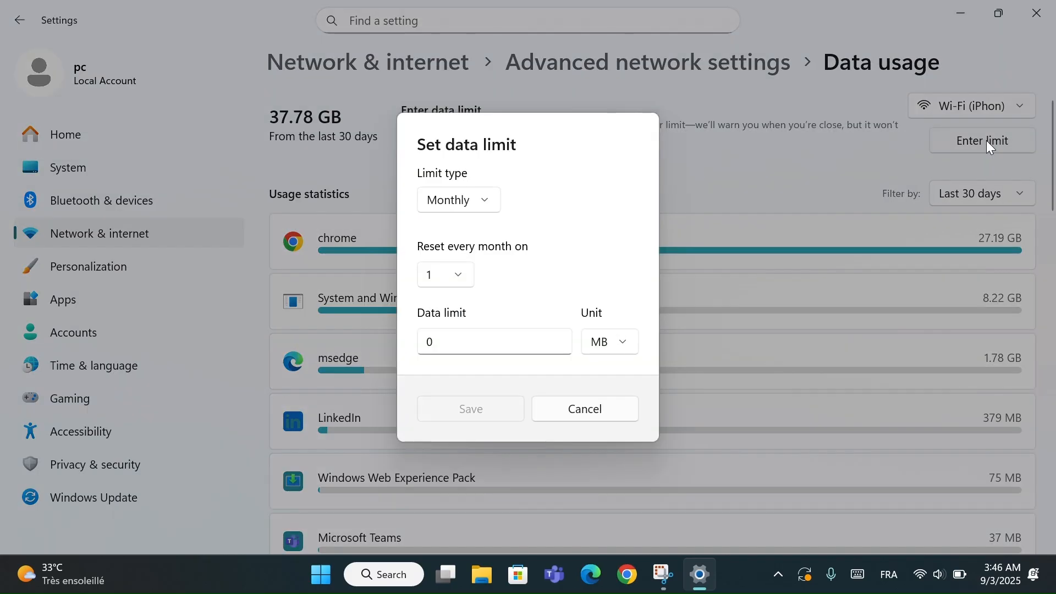
{"action": "left_click", "coordinate": [472, 201]}
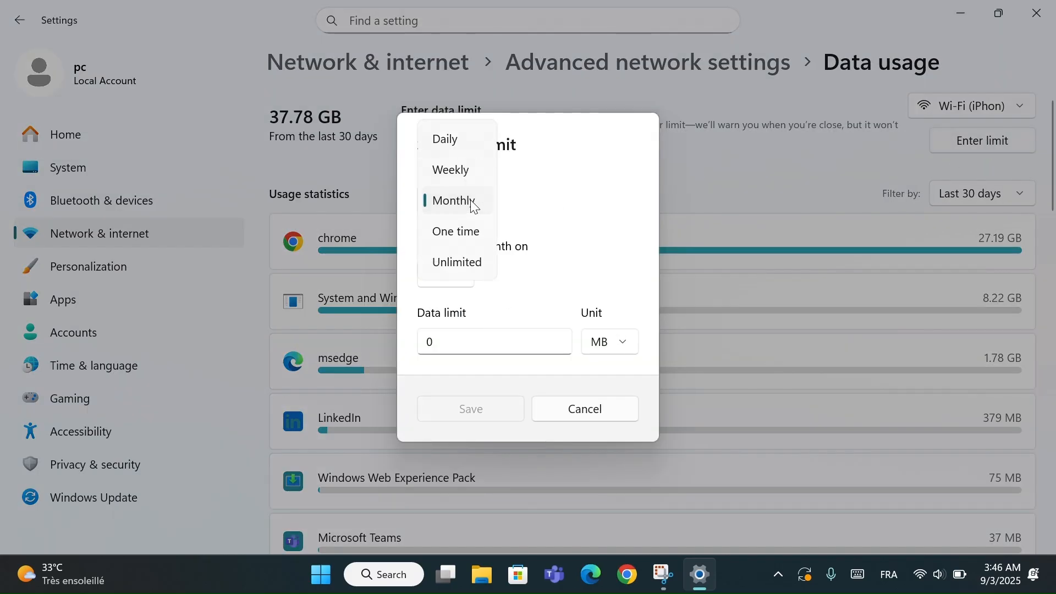
{"action": "left_click", "coordinate": [525, 284]}
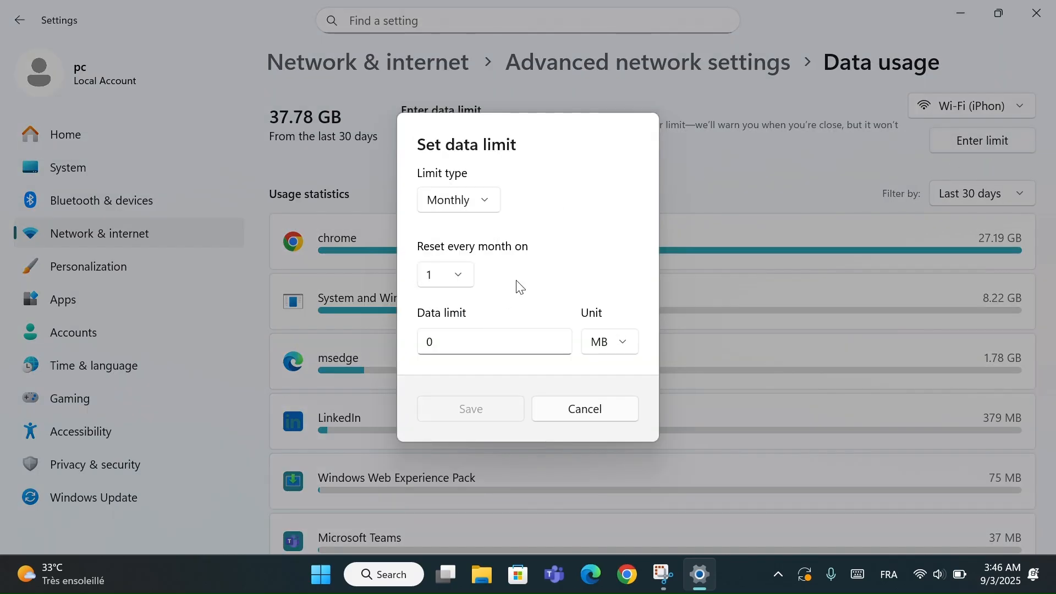
{"action": "left_click", "coordinate": [464, 279]}
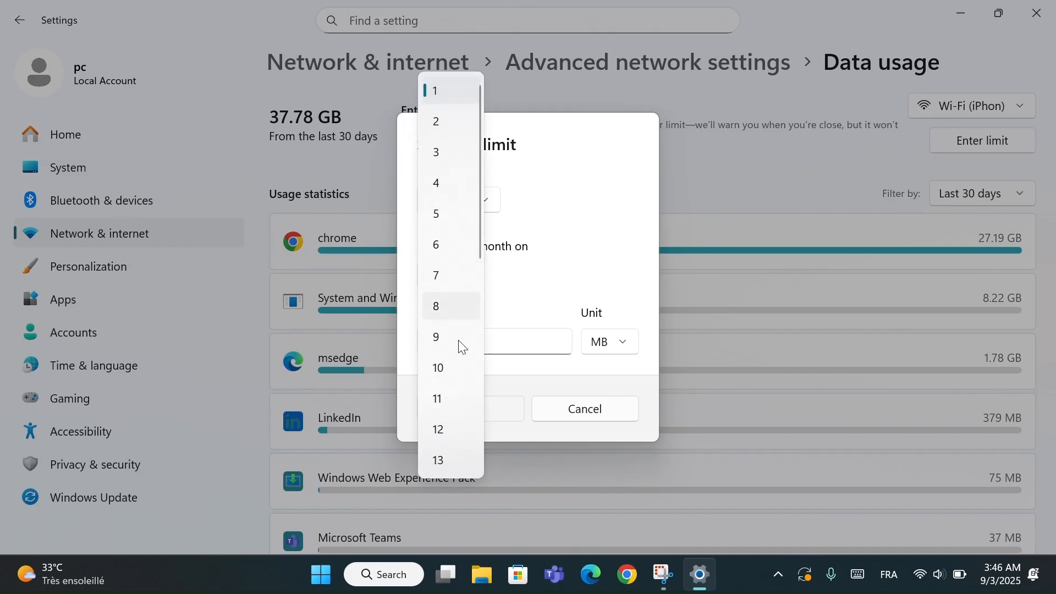
{"action": "left_click", "coordinate": [578, 253]}
- Enter a data limit of 500, look at the unit choices, cancel without saving and close Settings
{"action": "left_click", "coordinate": [509, 350]}
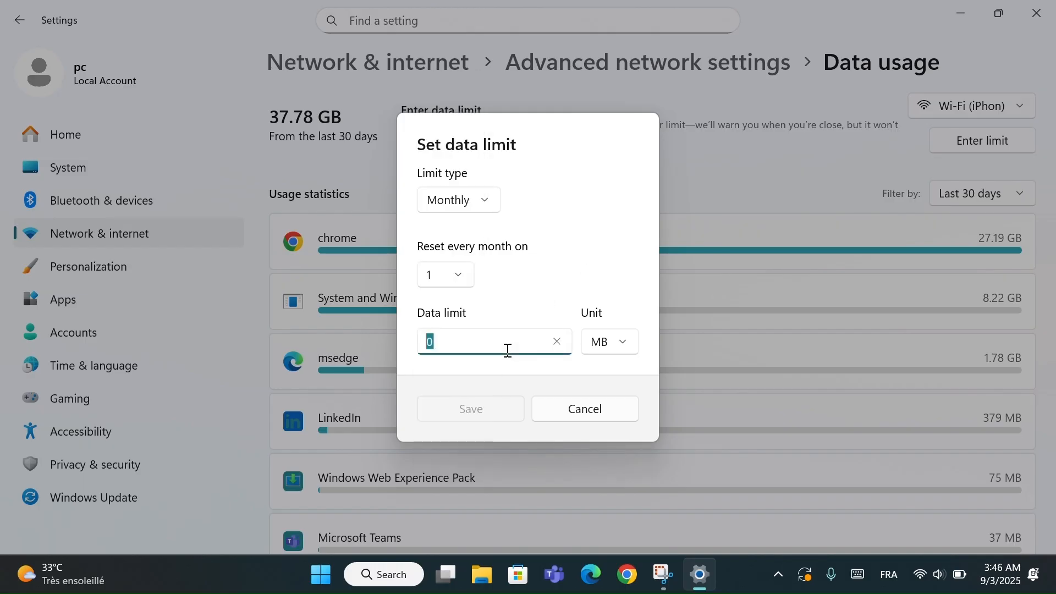
{"action": "key", "text": "BackSpace"}
{"action": "type", "text": "500"}
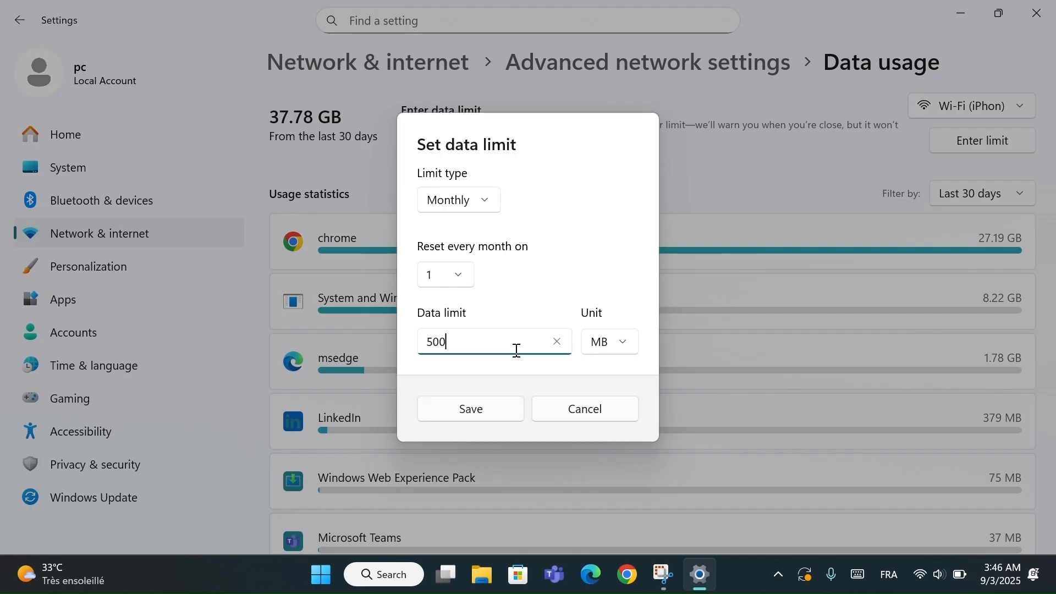
{"action": "left_click", "coordinate": [614, 350]}
{"action": "left_click", "coordinate": [599, 277]}
{"action": "left_click", "coordinate": [585, 413]}
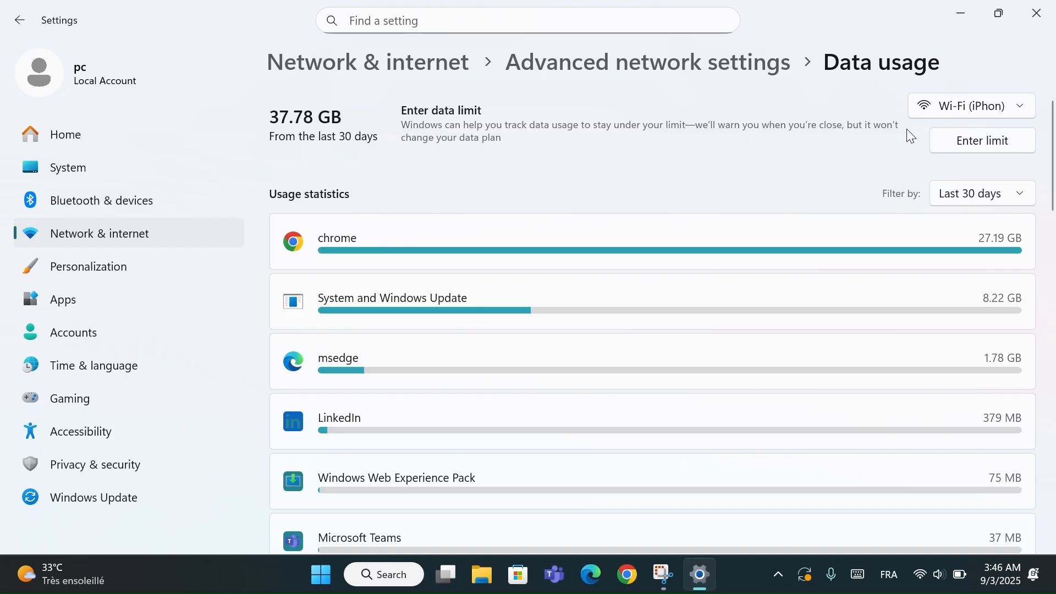
{"action": "left_click", "coordinate": [1037, 13]}
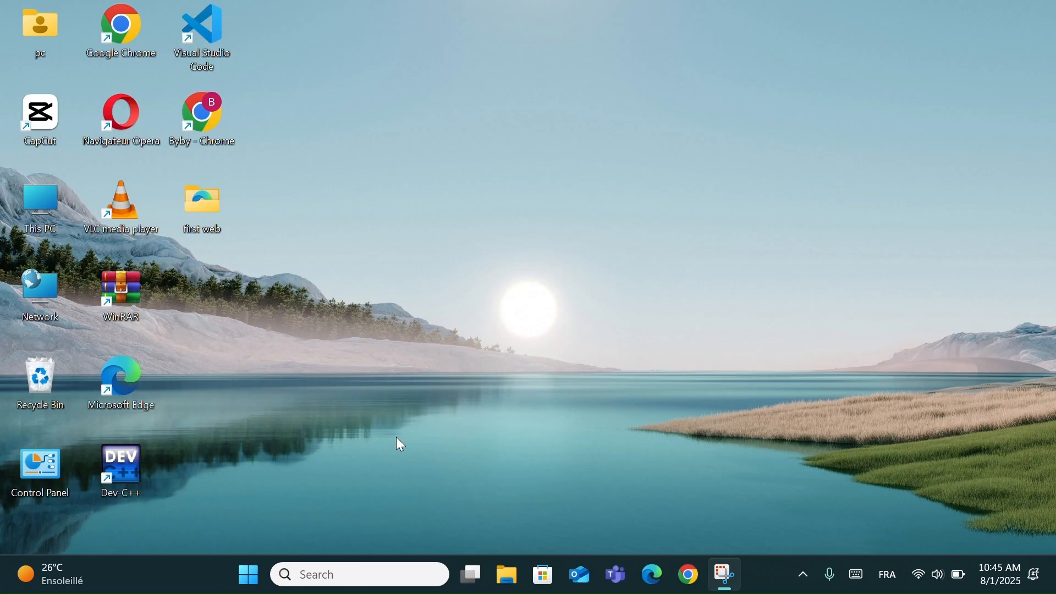
- Open Settings from Start and expand the Energy saver options in System > Power & battery
{"action": "left_click", "coordinate": [263, 571]}
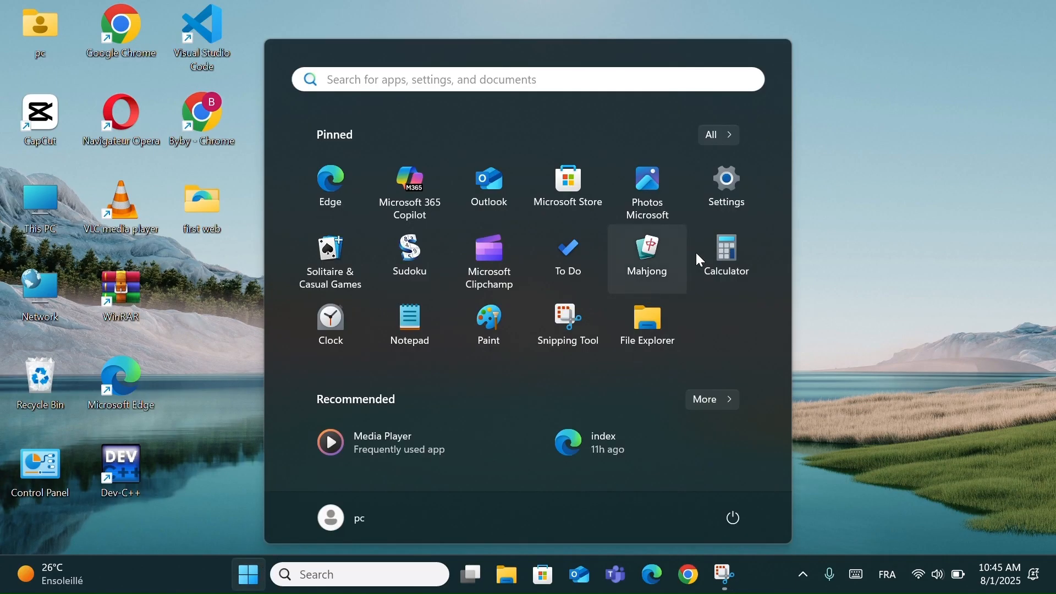
{"action": "left_click", "coordinate": [715, 219]}
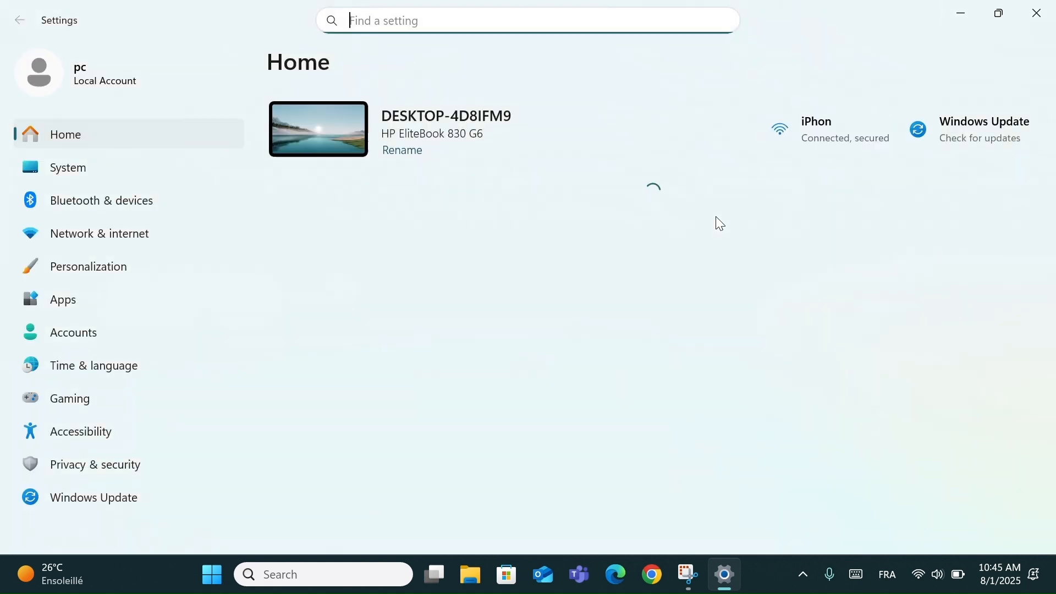
{"action": "left_click", "coordinate": [175, 162]}
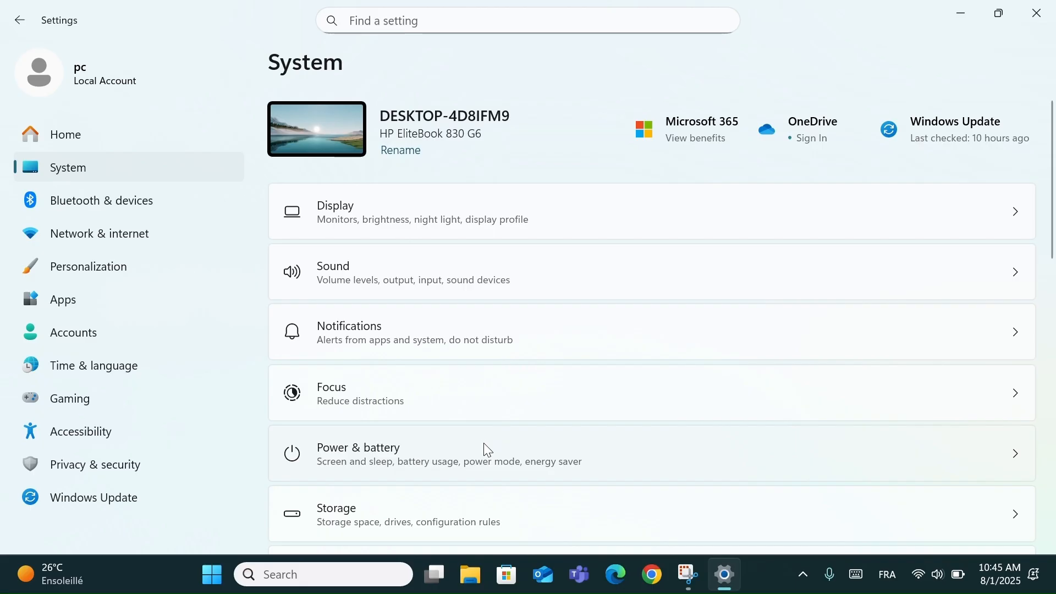
{"action": "left_click", "coordinate": [487, 453]}
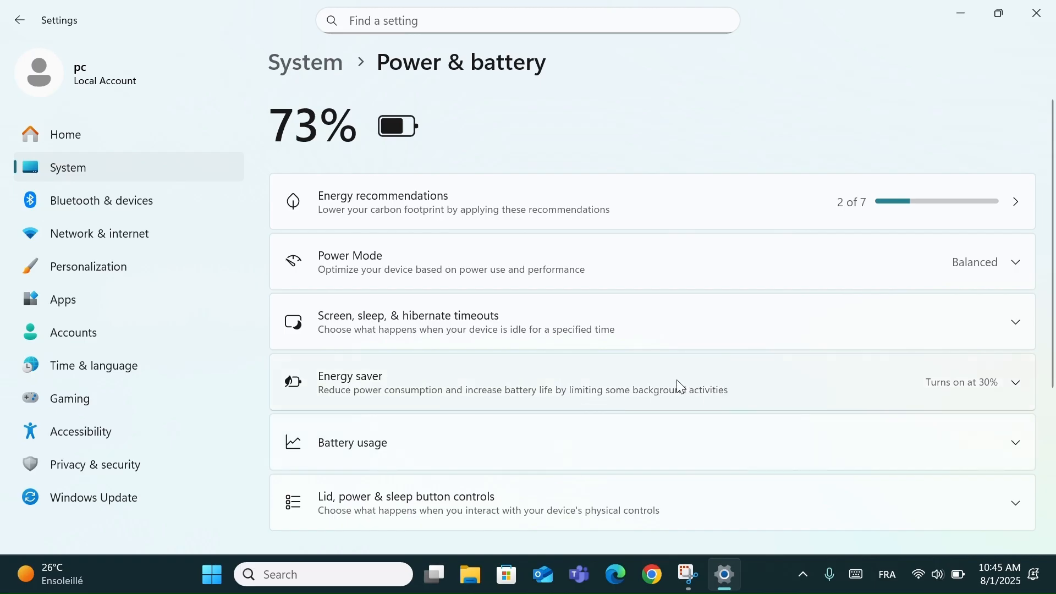
{"action": "left_click", "coordinate": [682, 385]}
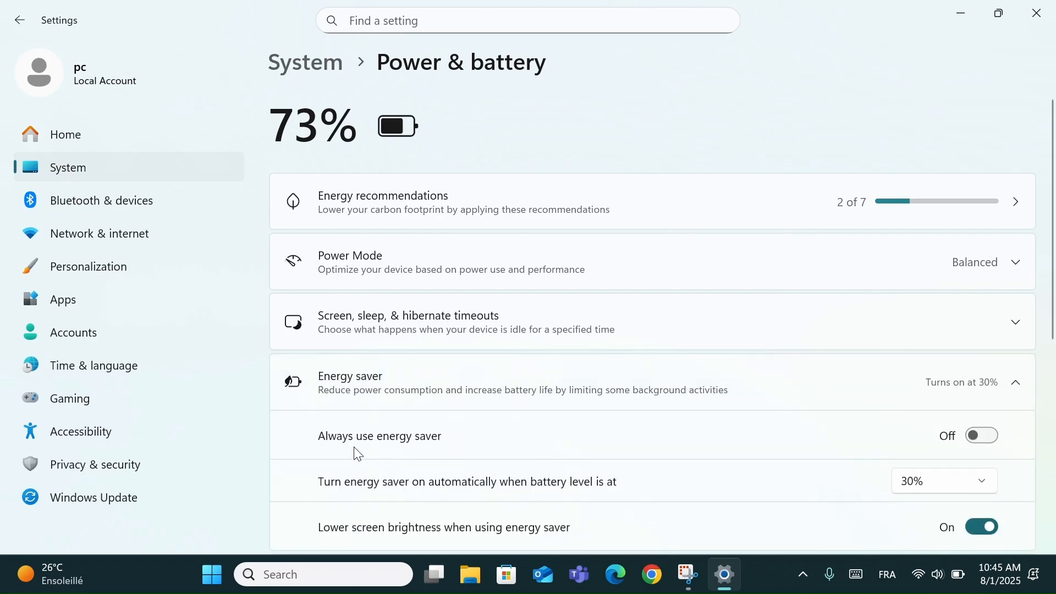
- Turn Always use energy saver on and back off
{"action": "left_click", "coordinate": [981, 438]}
{"action": "scroll", "coordinate": [978, 438], "scroll_direction": "down", "scroll_amount": 1}
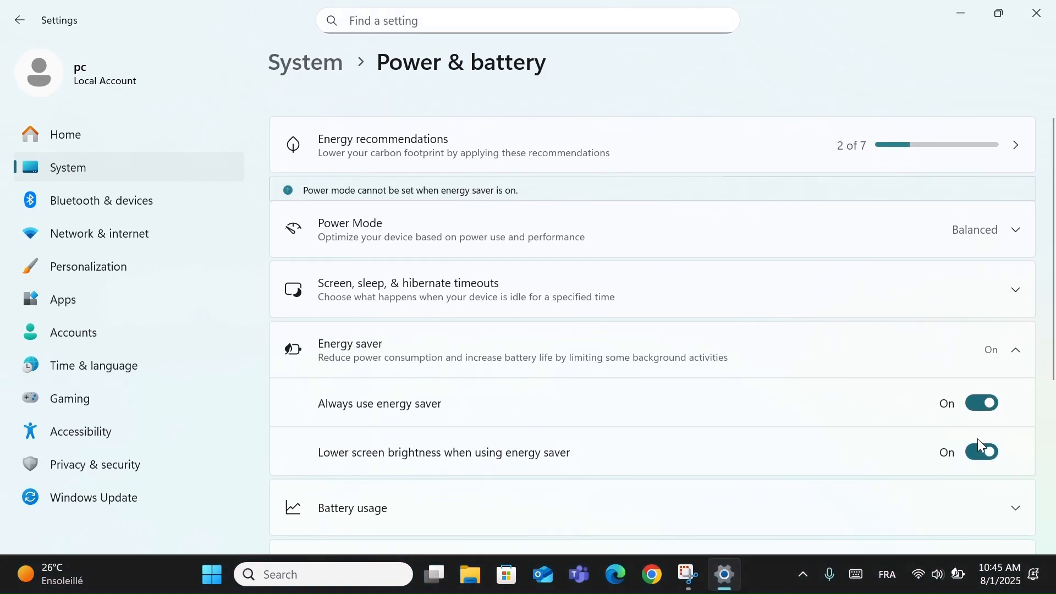
{"action": "left_click", "coordinate": [989, 403]}
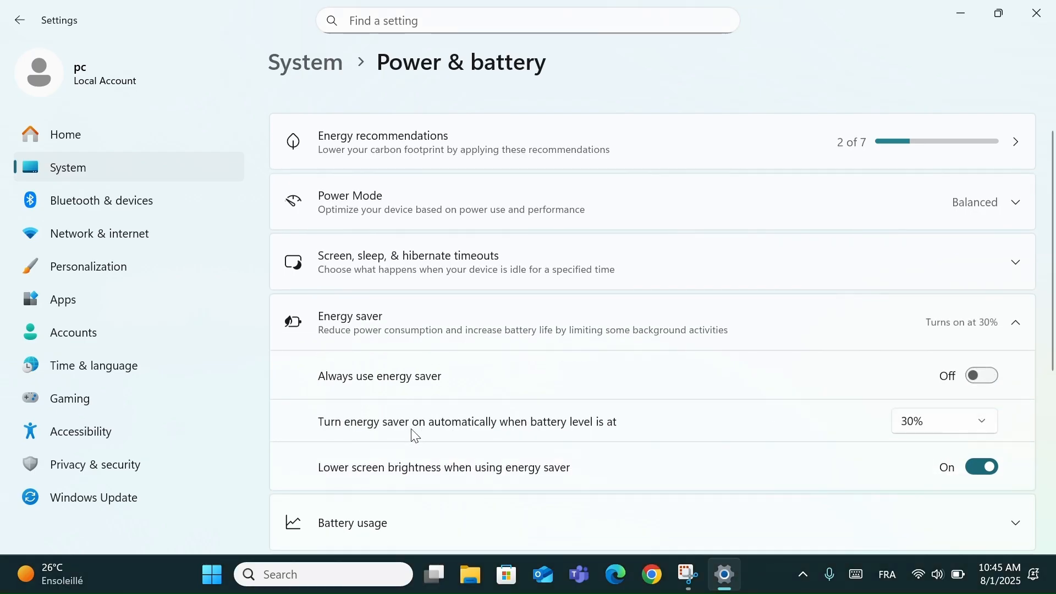
- Set energy saver to start automatically at 20% battery and change it back to 30%
{"action": "left_click", "coordinate": [929, 431]}
{"action": "left_click", "coordinate": [923, 393]}
{"action": "left_click", "coordinate": [928, 429]}
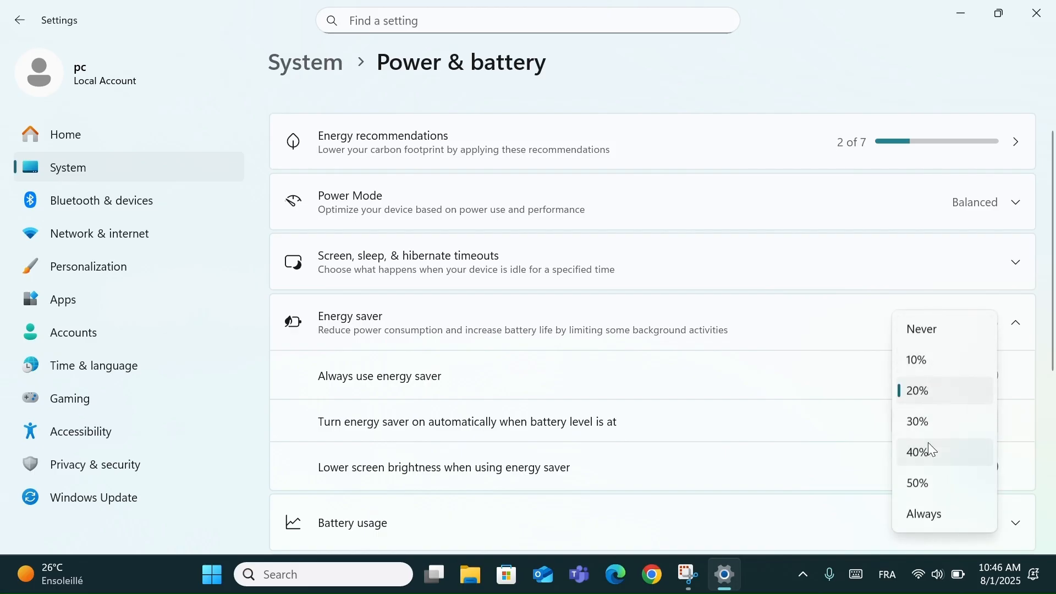
{"action": "left_click", "coordinate": [929, 421]}
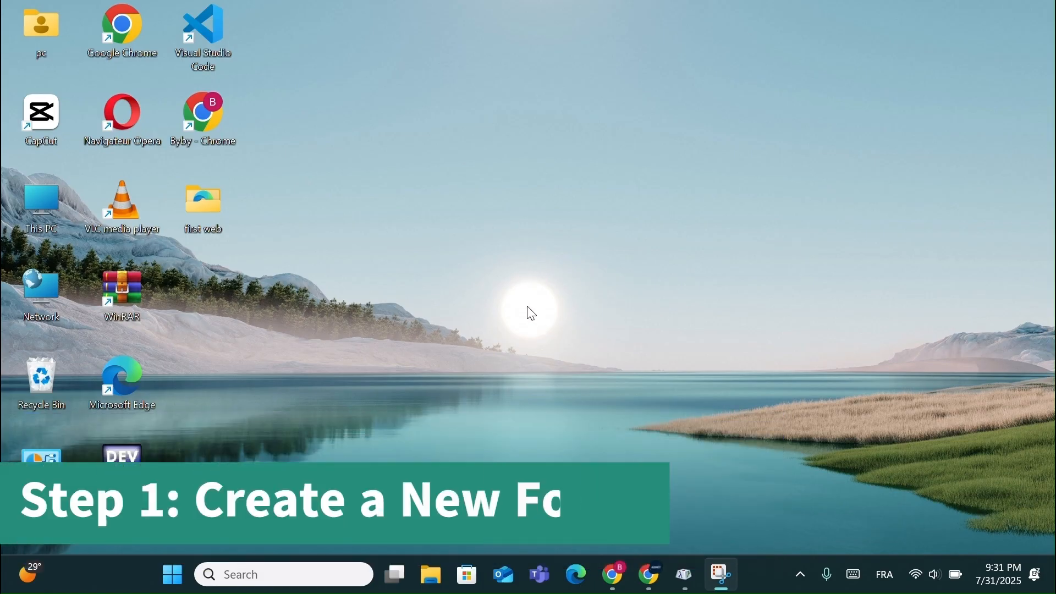
- Create a new folder on an empty area of the desktop, keeping its default name
{"action": "right_click", "coordinate": [527, 170]}
{"action": "mouse_move", "coordinate": [594, 334]}
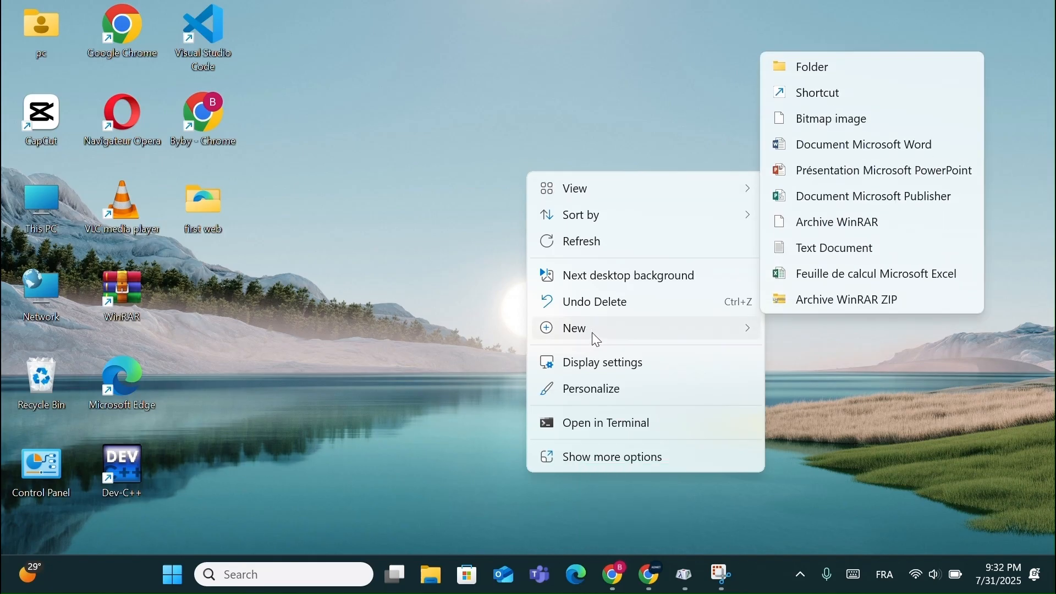
{"action": "left_click", "coordinate": [831, 73]}
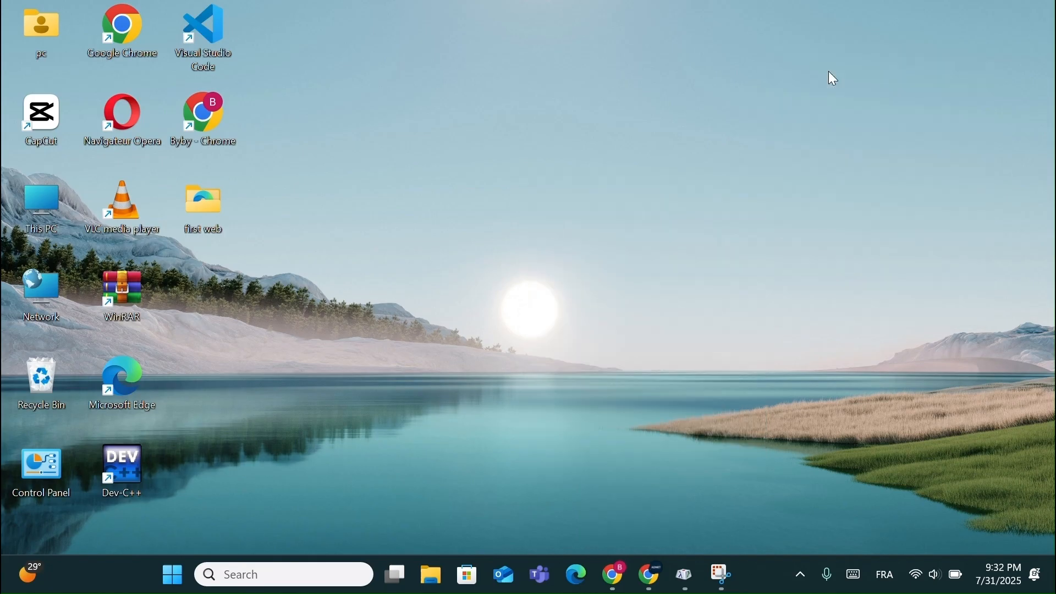
{"action": "key", "text": "Return"}
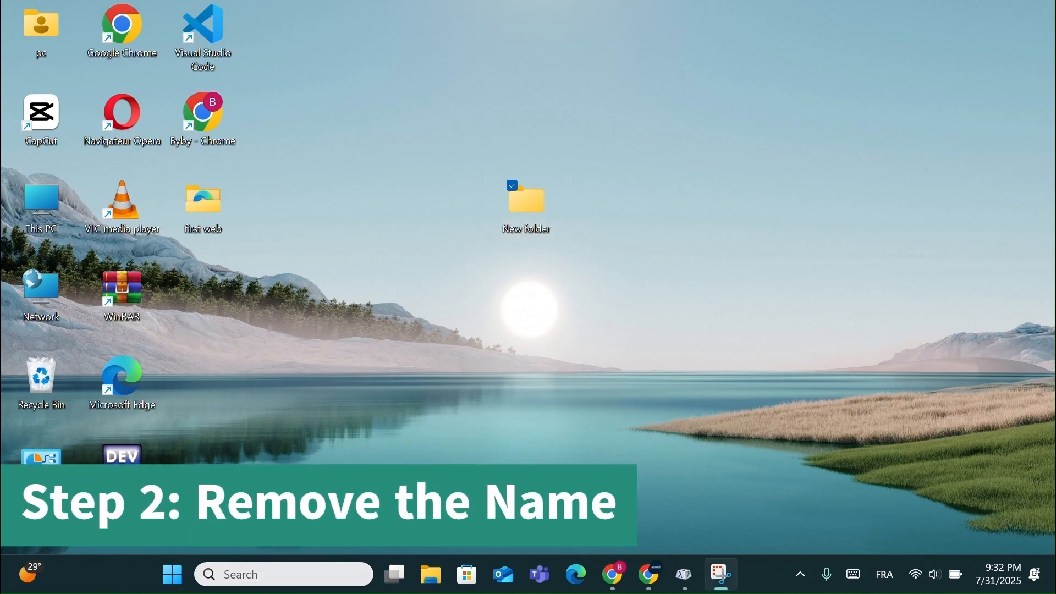
- Search Windows for "character" and open Character Map
{"action": "left_click", "coordinate": [279, 574]}
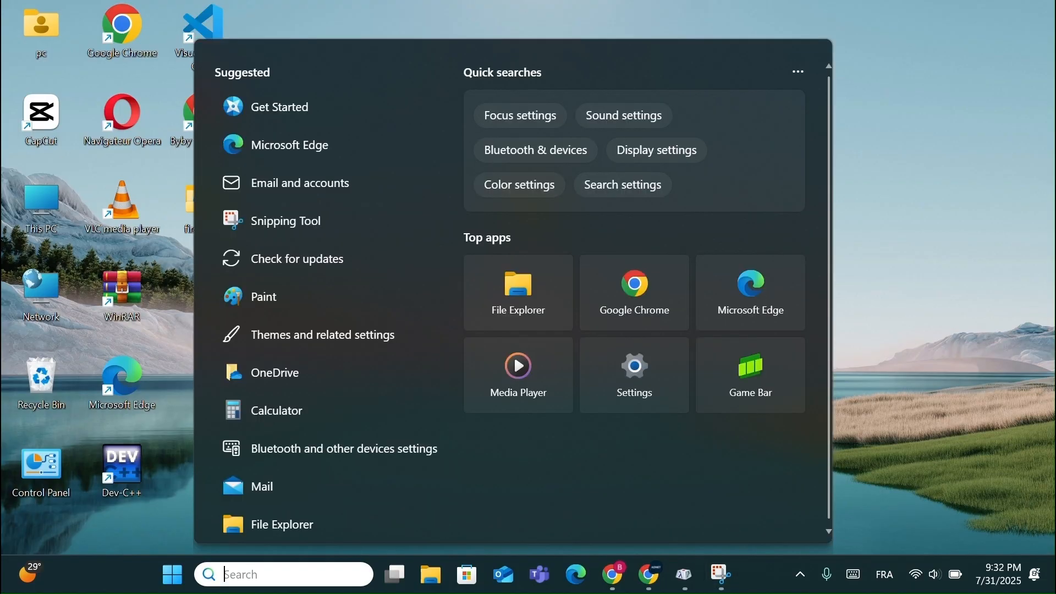
{"action": "type", "text": "character"}
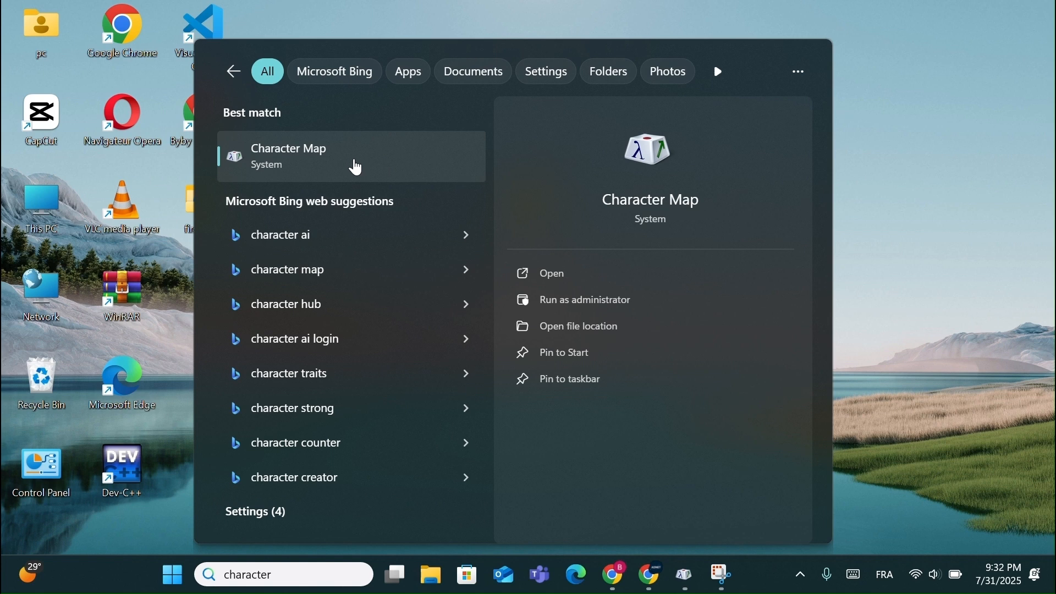
{"action": "left_click", "coordinate": [356, 166]}
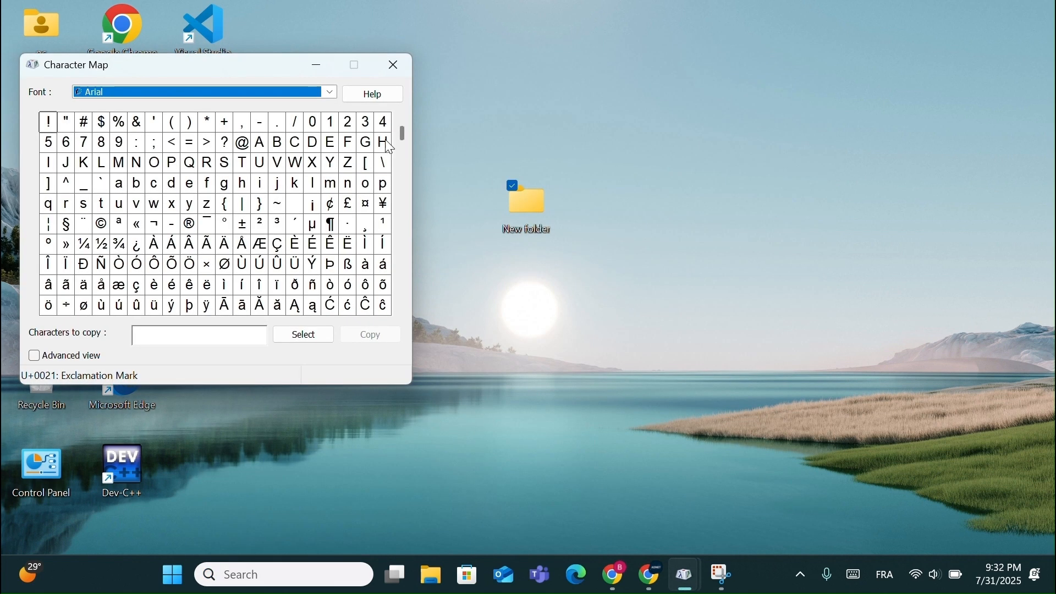
- Select the blank Zero Width Space character (U+200B) of the Arial font for copying and minimize Character Map
{"action": "scroll", "coordinate": [402, 137], "scroll_direction": "down", "scroll_amount": 1}
{"action": "left_click_drag", "start_coordinate": [403, 146], "coordinate": [405, 251]}
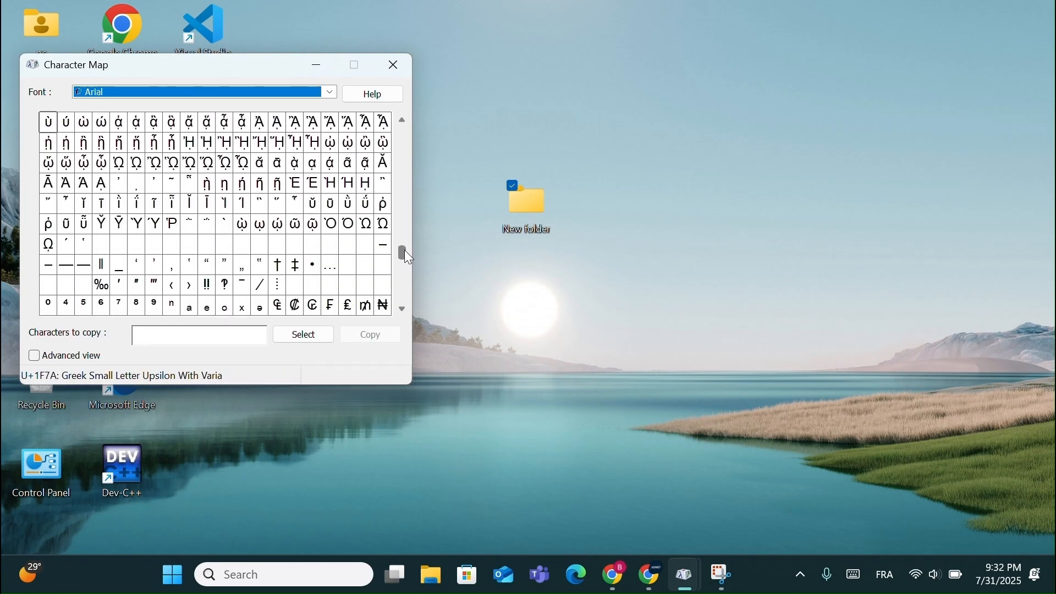
{"action": "left_click", "coordinate": [302, 253]}
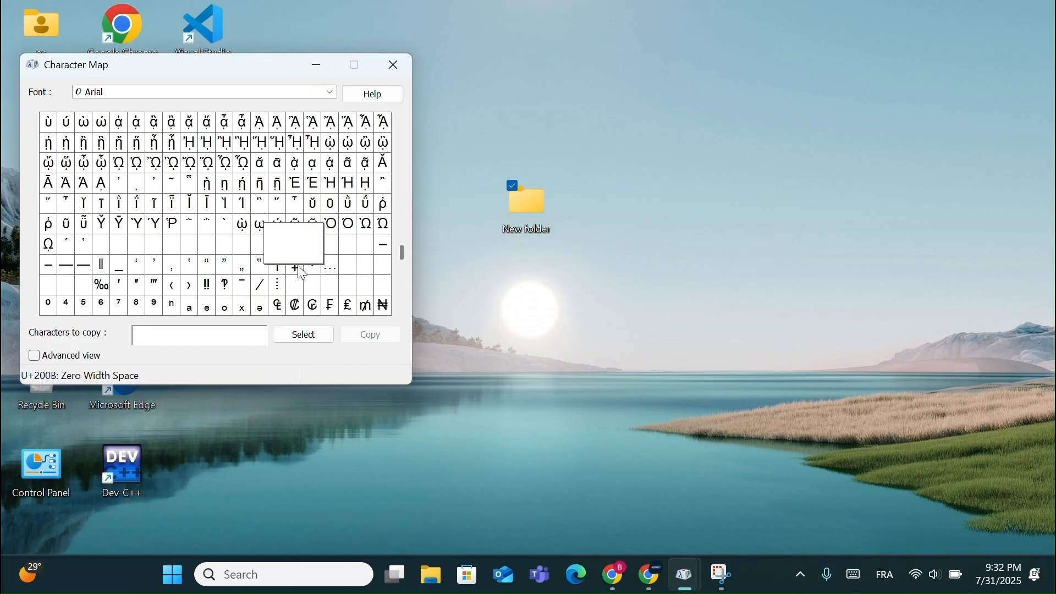
{"action": "left_click", "coordinate": [303, 336]}
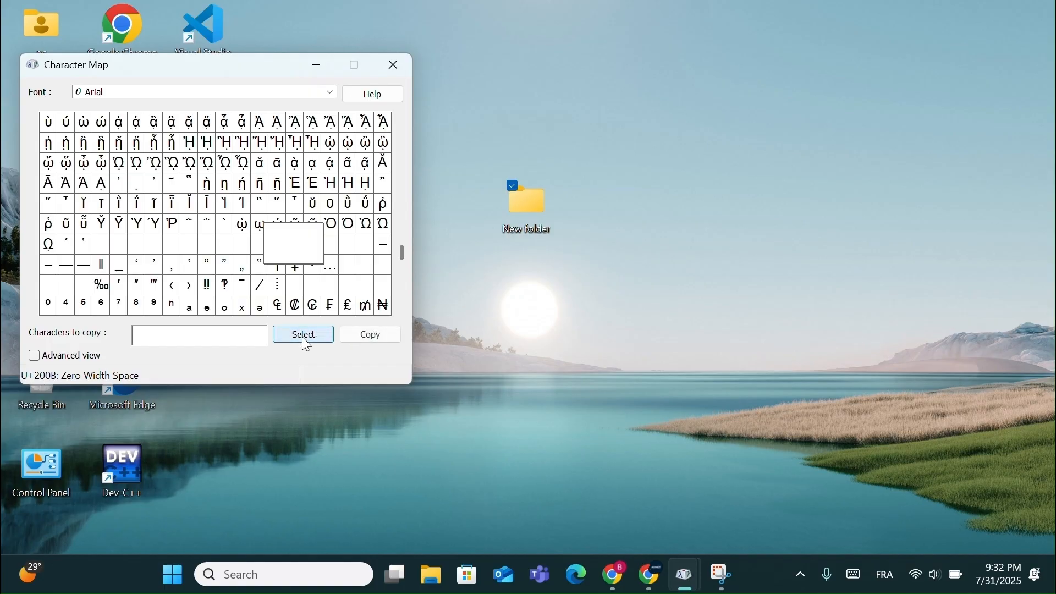
{"action": "left_click", "coordinate": [319, 65]}
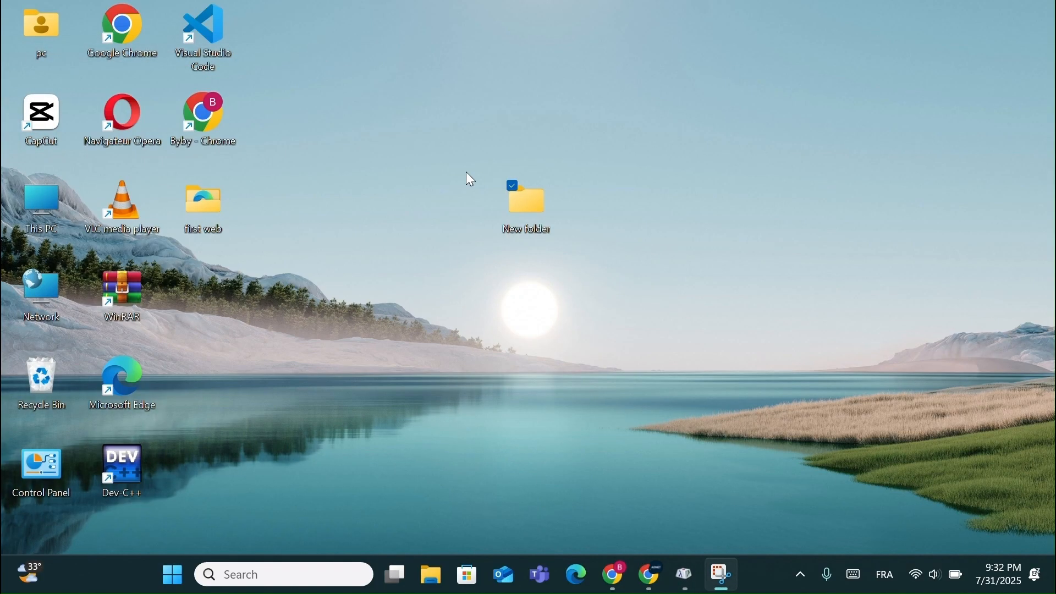
- Rename the new desktop folder with the copied blank character so it has no visible name
{"action": "right_click", "coordinate": [526, 203]}
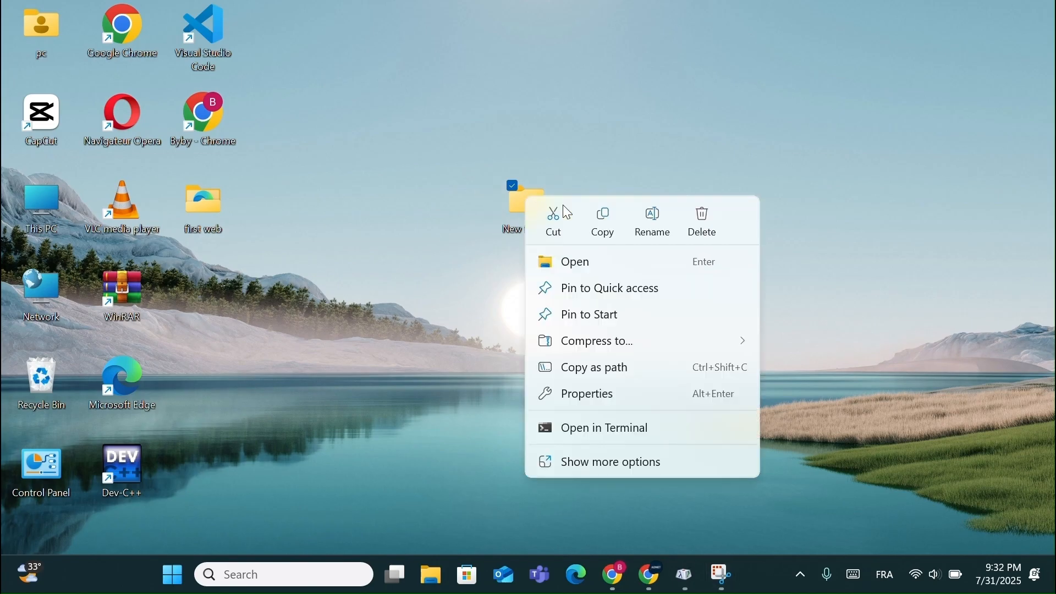
{"action": "left_click", "coordinate": [652, 223]}
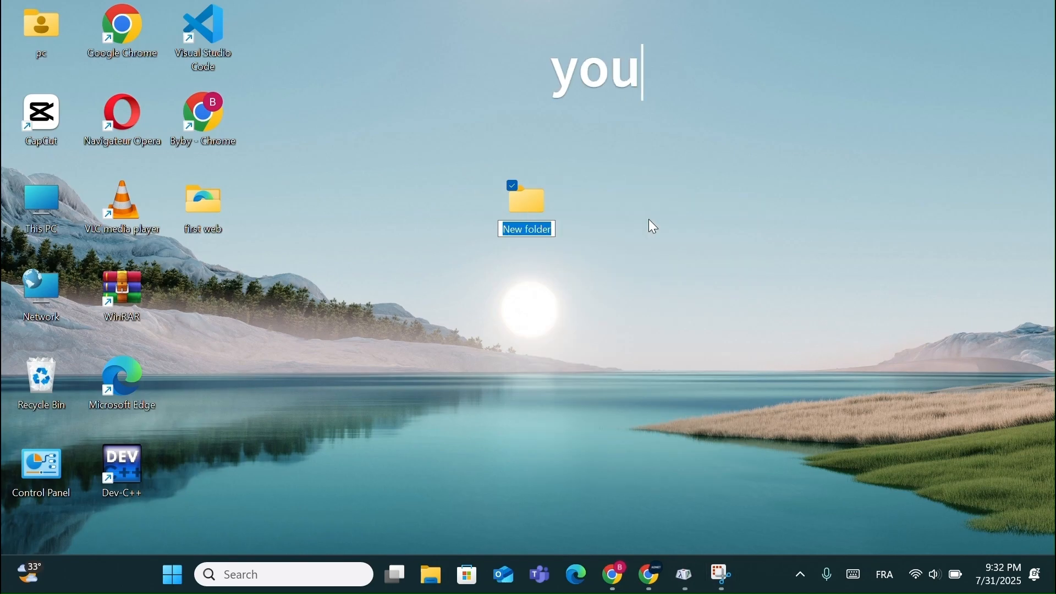
{"action": "key", "text": "BackSpace"}
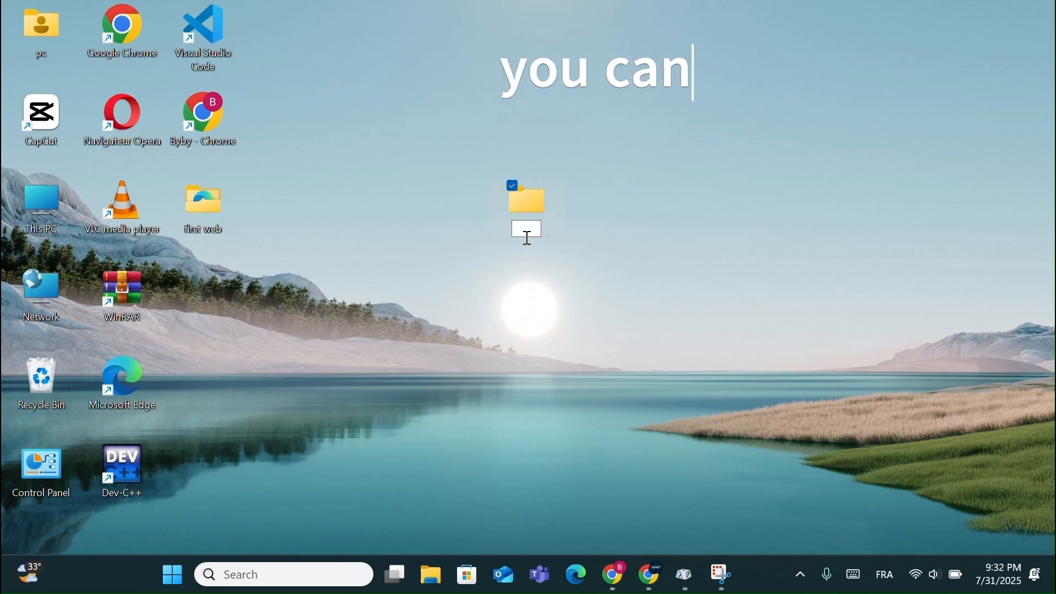
{"action": "key", "text": "Return"}
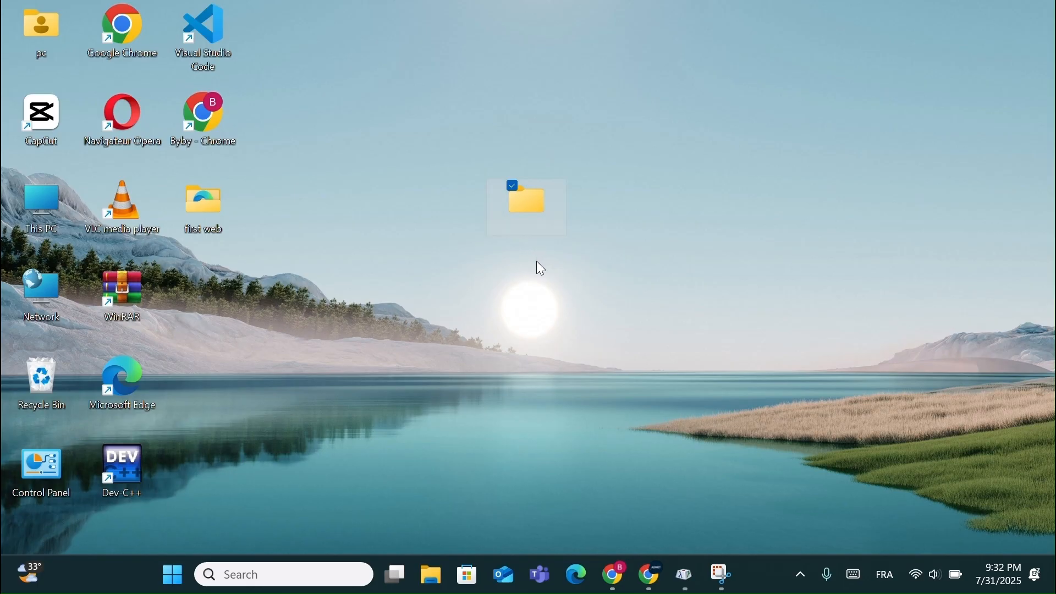
{"action": "left_click", "coordinate": [554, 322]}
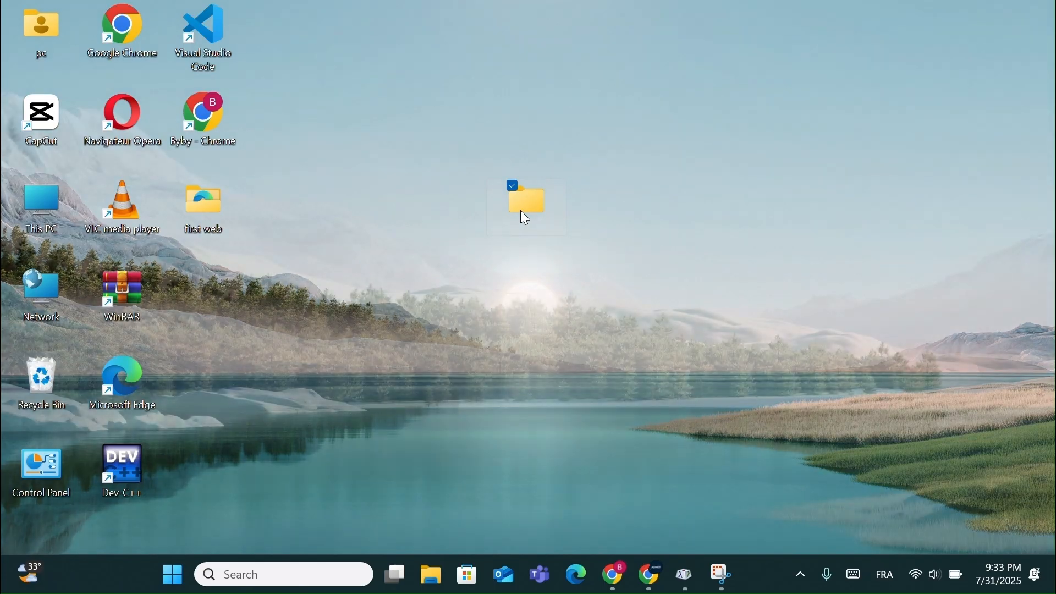
- Change the unnamed desktop folder's icon to a blank, invisible one from SHELL32.dll and apply it in the folder properties
{"action": "right_click", "coordinate": [521, 212]}
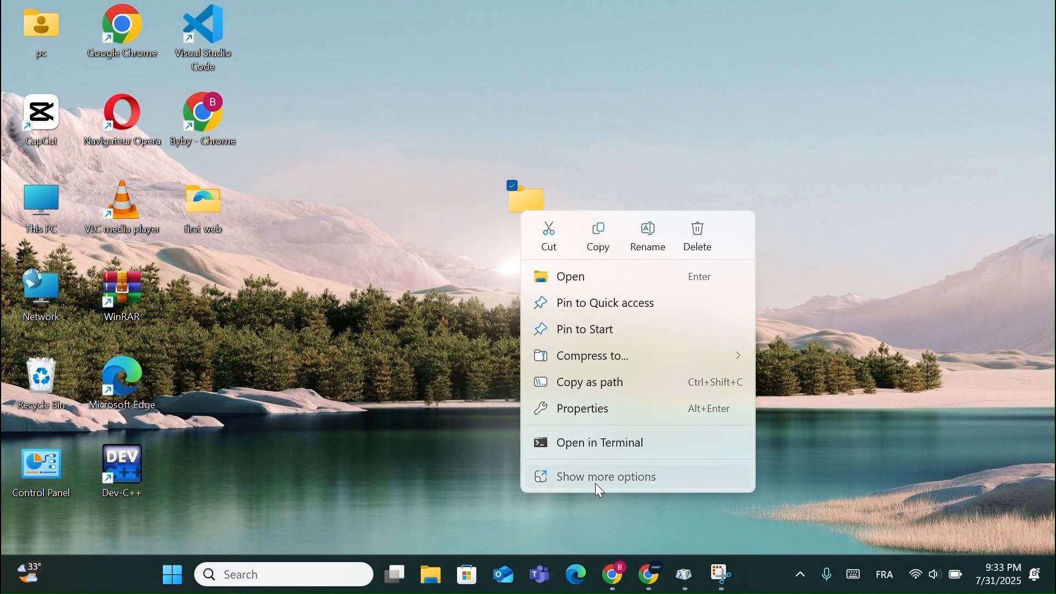
{"action": "left_click", "coordinate": [600, 490]}
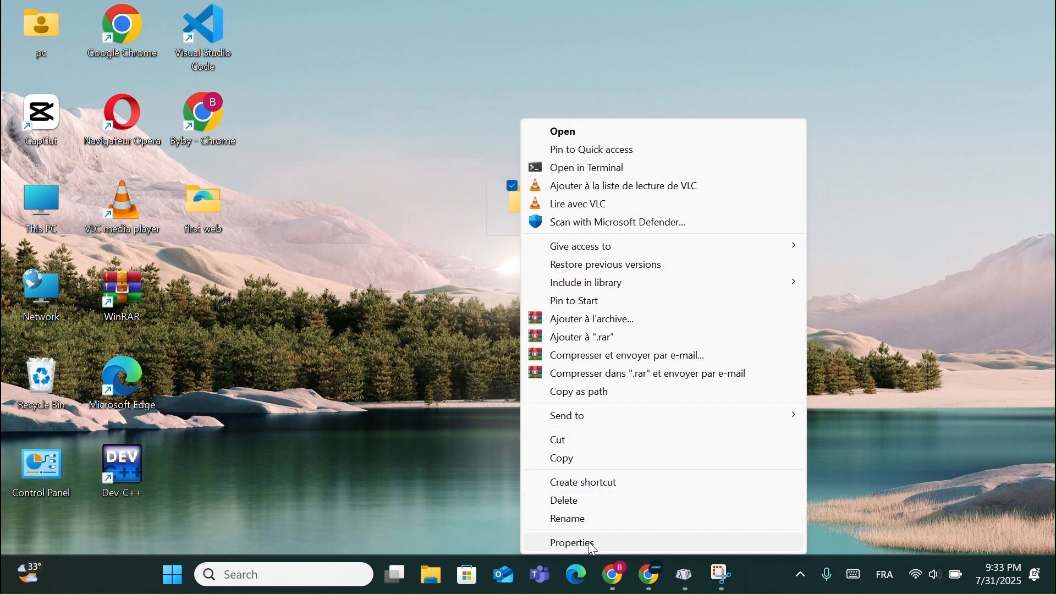
{"action": "left_click", "coordinate": [590, 543]}
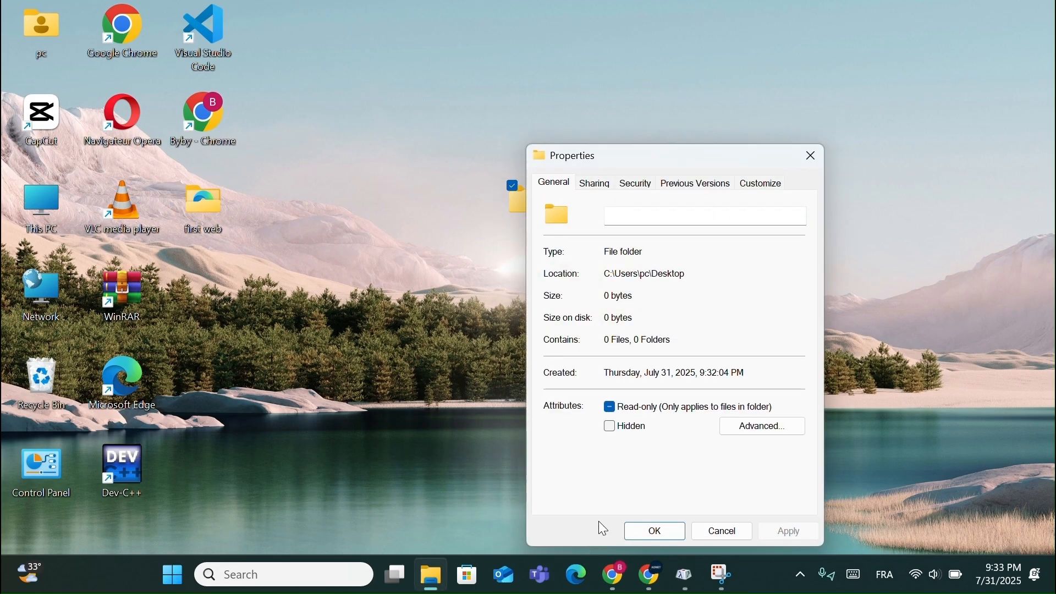
{"action": "left_click", "coordinate": [765, 185]}
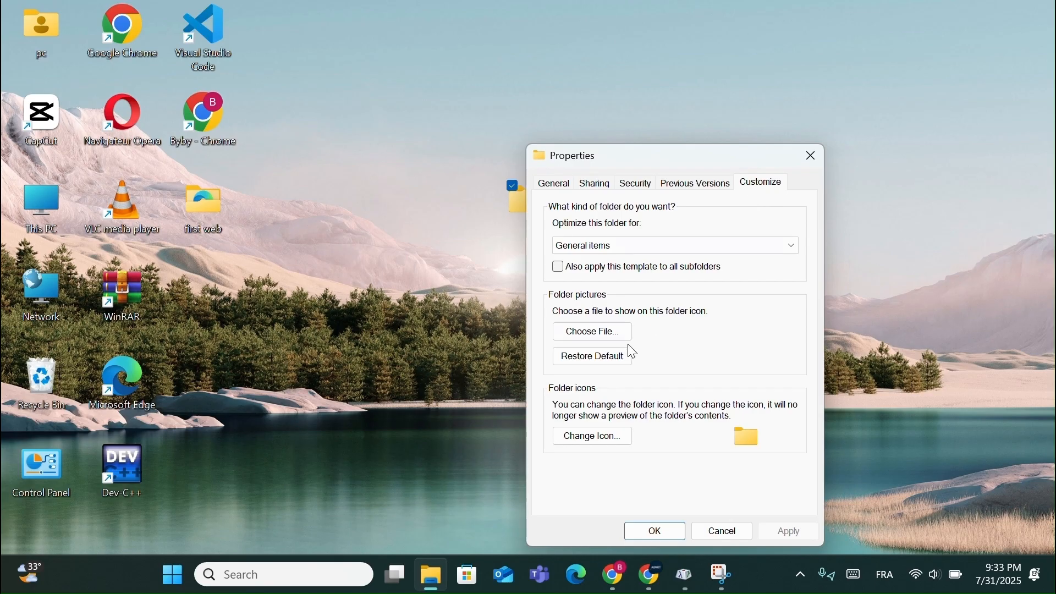
{"action": "left_click", "coordinate": [600, 430]}
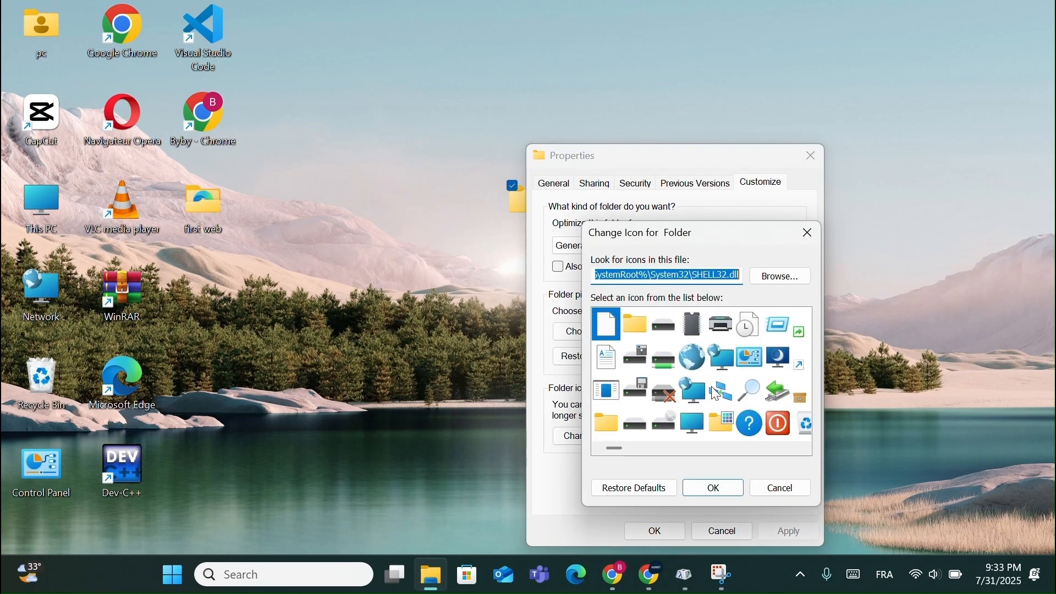
{"action": "scroll", "coordinate": [718, 395], "scroll_direction": "down", "scroll_amount": 3}
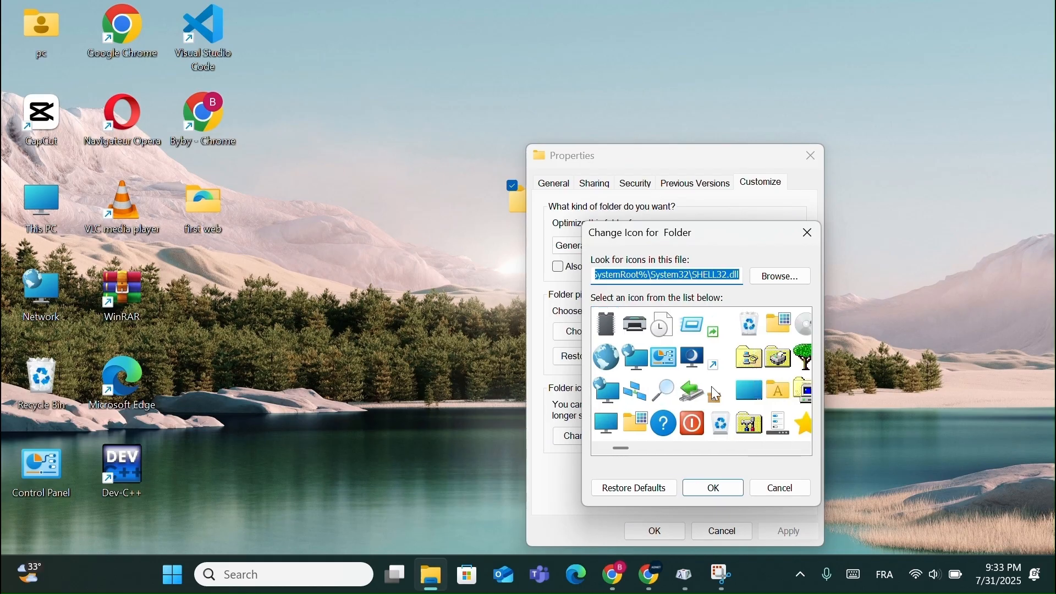
{"action": "scroll", "coordinate": [718, 395], "scroll_direction": "down", "scroll_amount": 4}
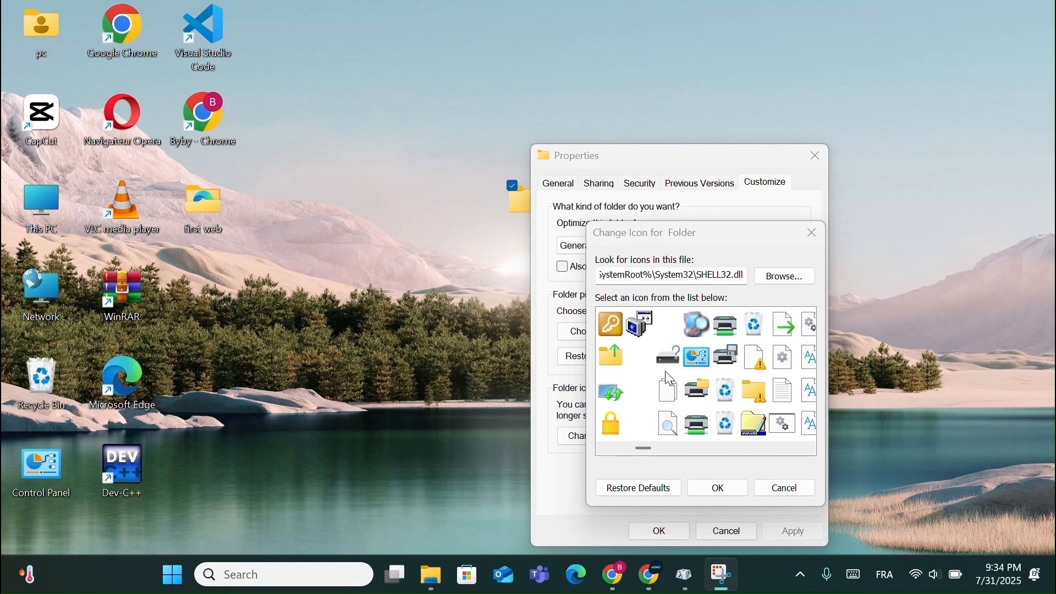
{"action": "left_click", "coordinate": [641, 429]}
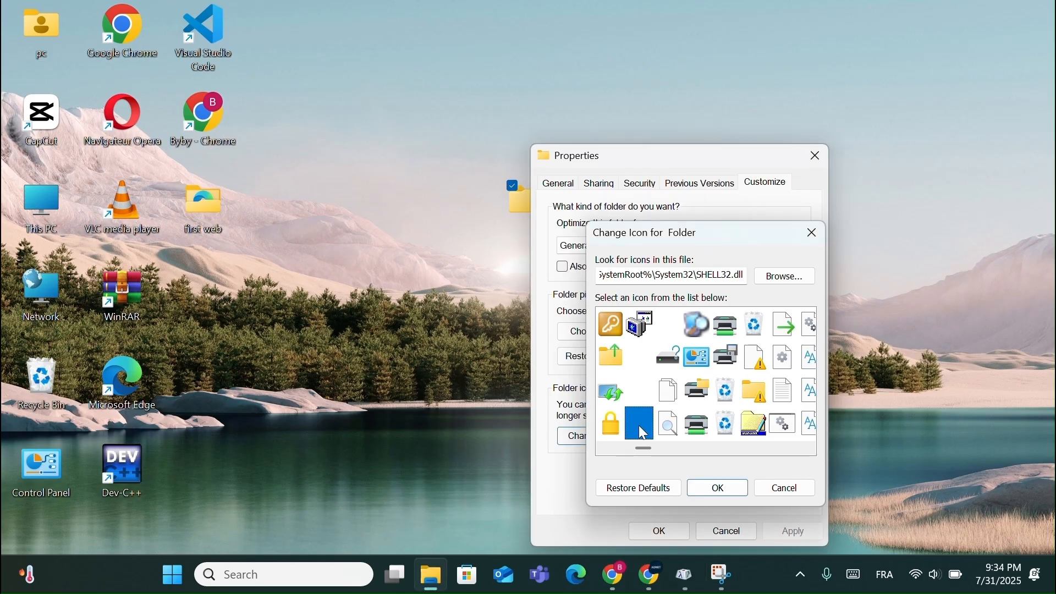
{"action": "left_click", "coordinate": [671, 530]}
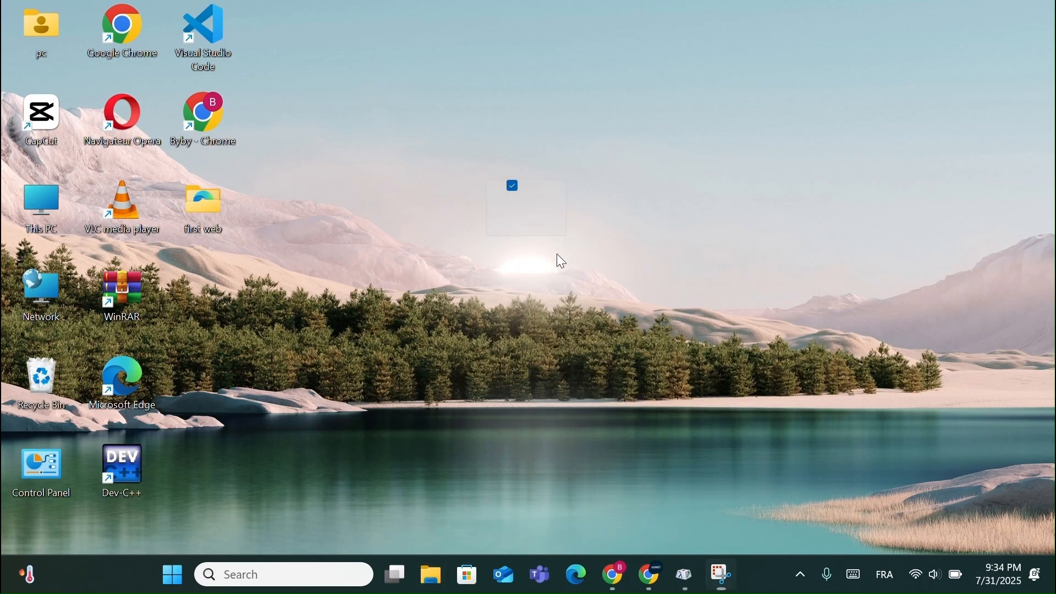
- Move the invisible folder to the empty desktop spot directly below the "first web" folder
{"action": "left_click_drag", "start_coordinate": [534, 221], "coordinate": [574, 227]}
{"action": "left_click", "coordinate": [221, 356]}
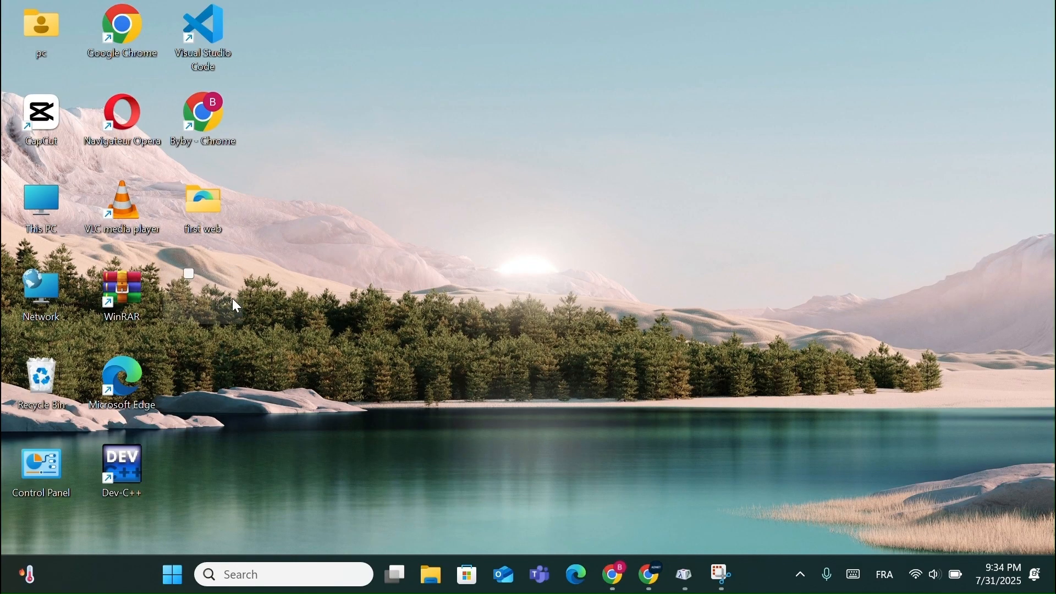
{"action": "left_click", "coordinate": [233, 306]}
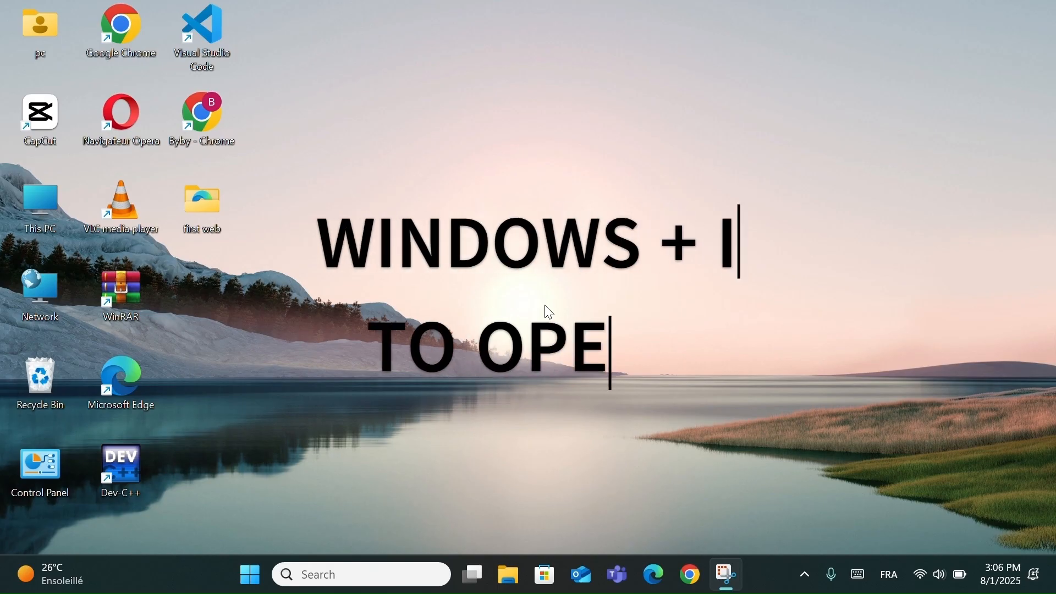
- Open the system notification settings in Windows Settings and turn off Do not disturb
{"action": "key", "text": "super+i"}
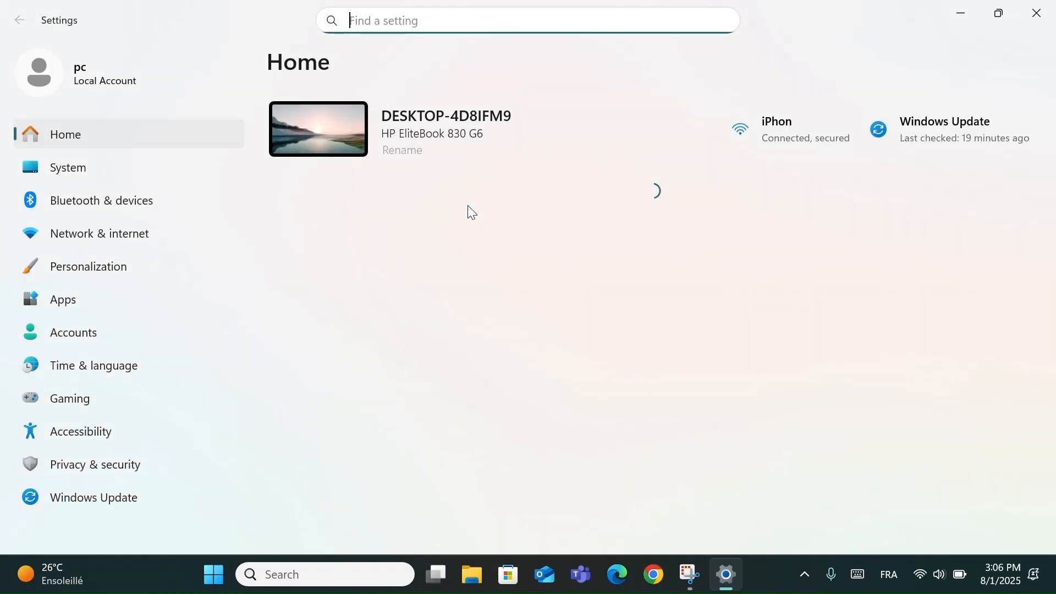
{"action": "left_click", "coordinate": [81, 164]}
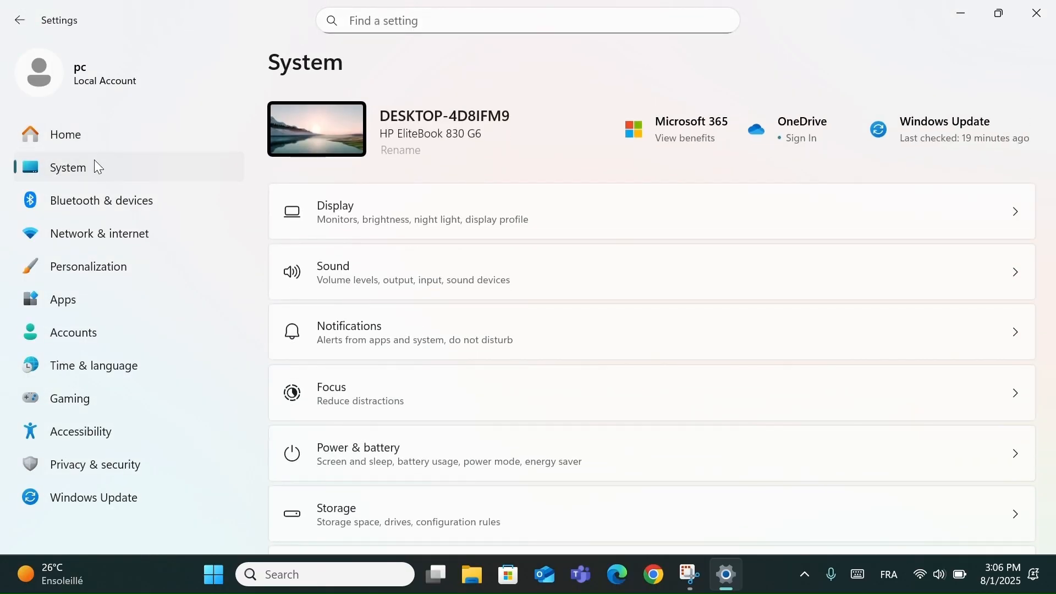
{"action": "left_click", "coordinate": [432, 329]}
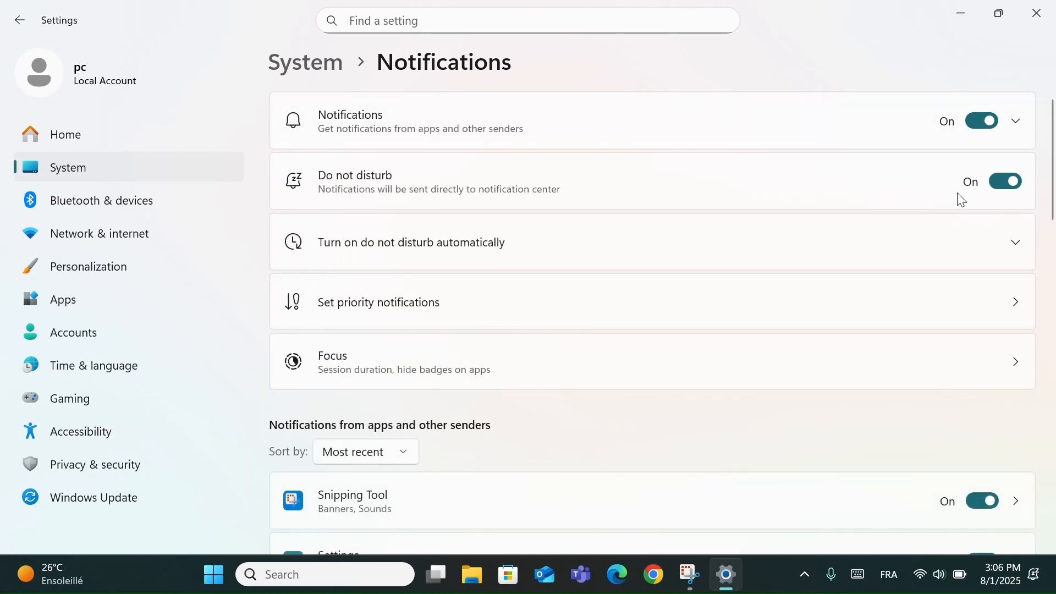
{"action": "left_click", "coordinate": [1015, 185]}
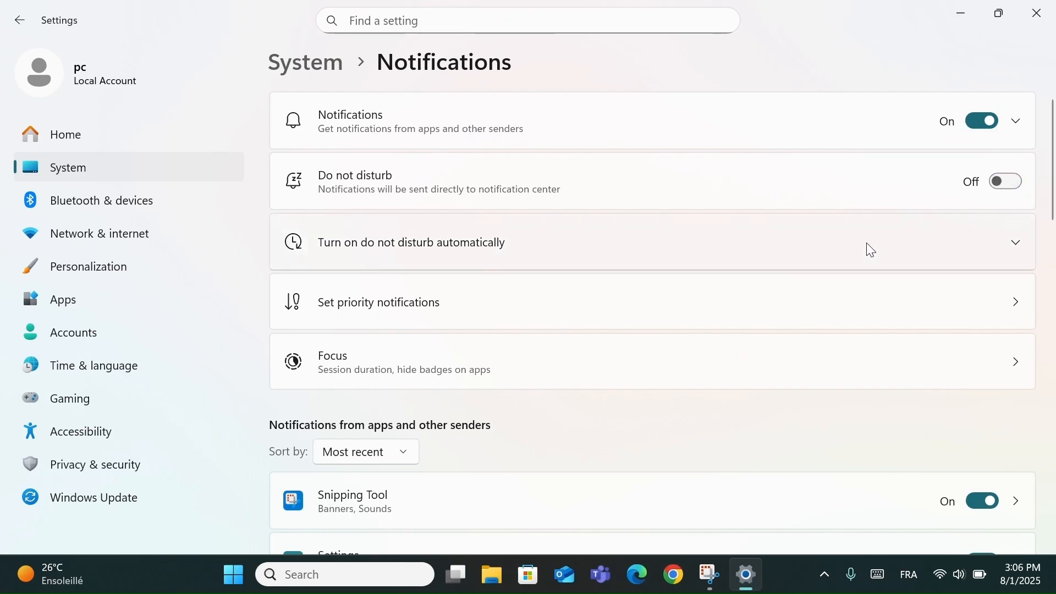
- Expand the automatic do not disturb options, dismiss the notification suggestion, and enable then disable the "During these times" schedule
{"action": "left_click", "coordinate": [738, 247]}
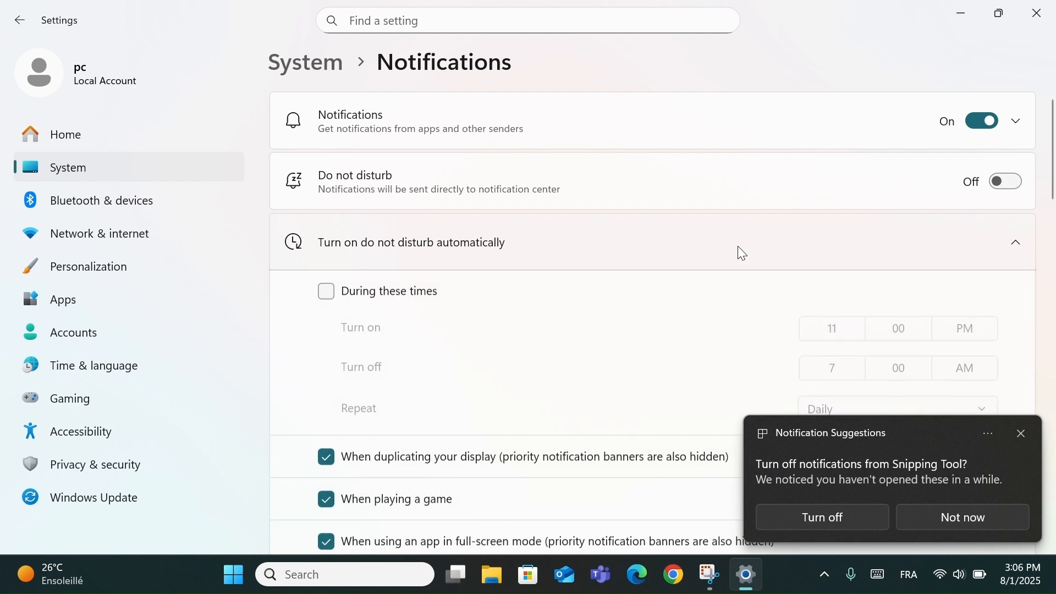
{"action": "left_click", "coordinate": [1024, 434]}
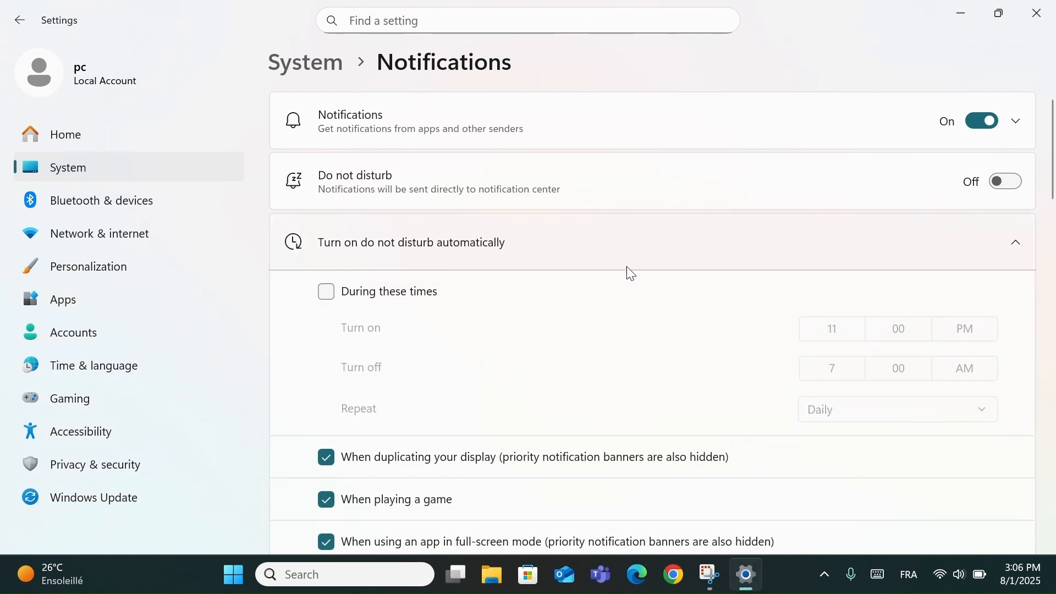
{"action": "left_click", "coordinate": [327, 294]}
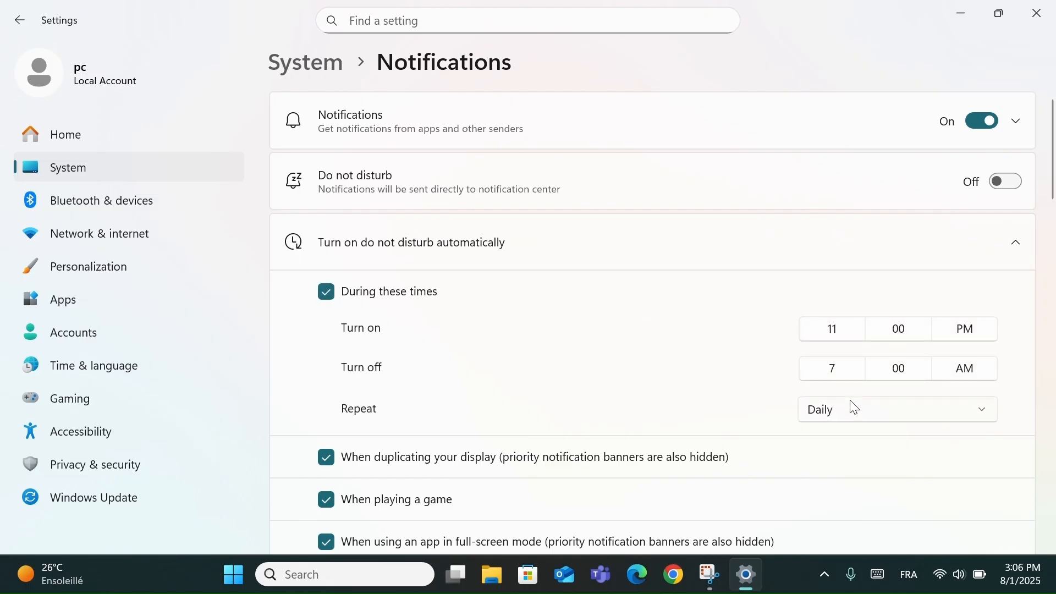
{"action": "left_click", "coordinate": [345, 297]}
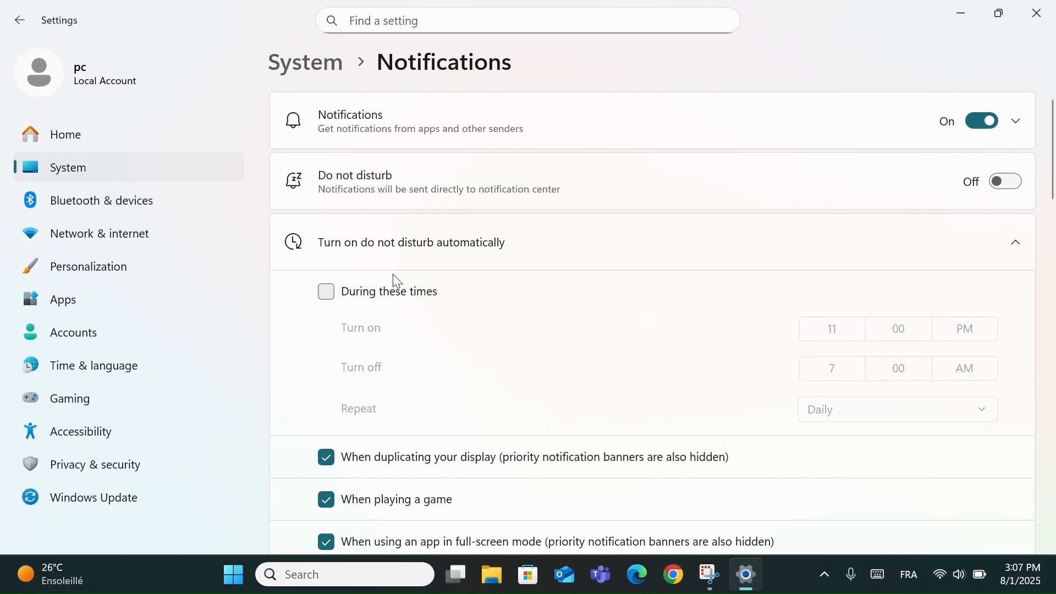
{"action": "left_click", "coordinate": [844, 236]}
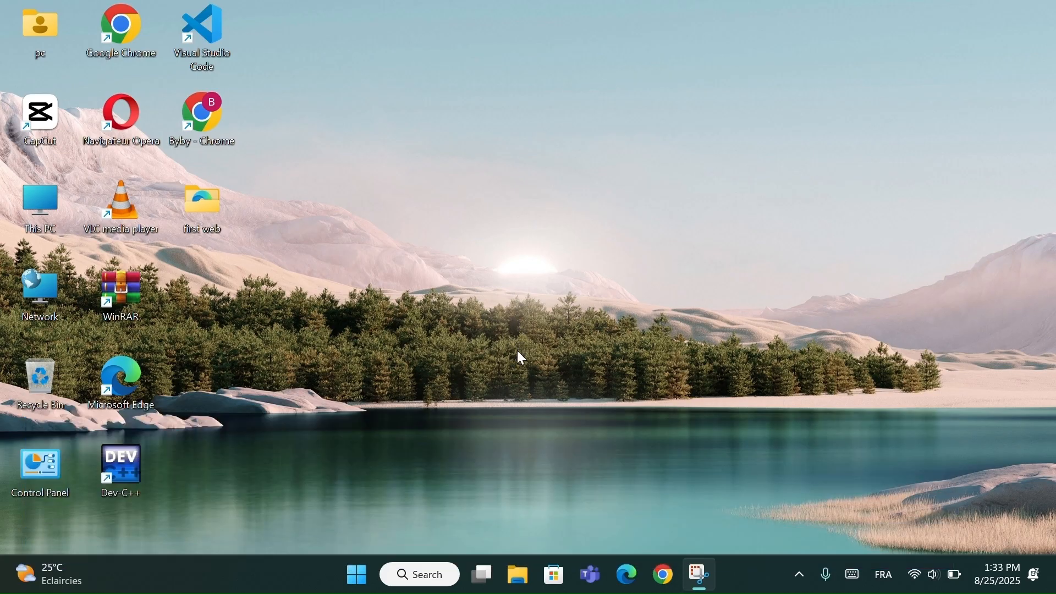
- Search Windows for "cmd", open Command Prompt and run "ping 192.168.1.1"
{"action": "left_click", "coordinate": [422, 568]}
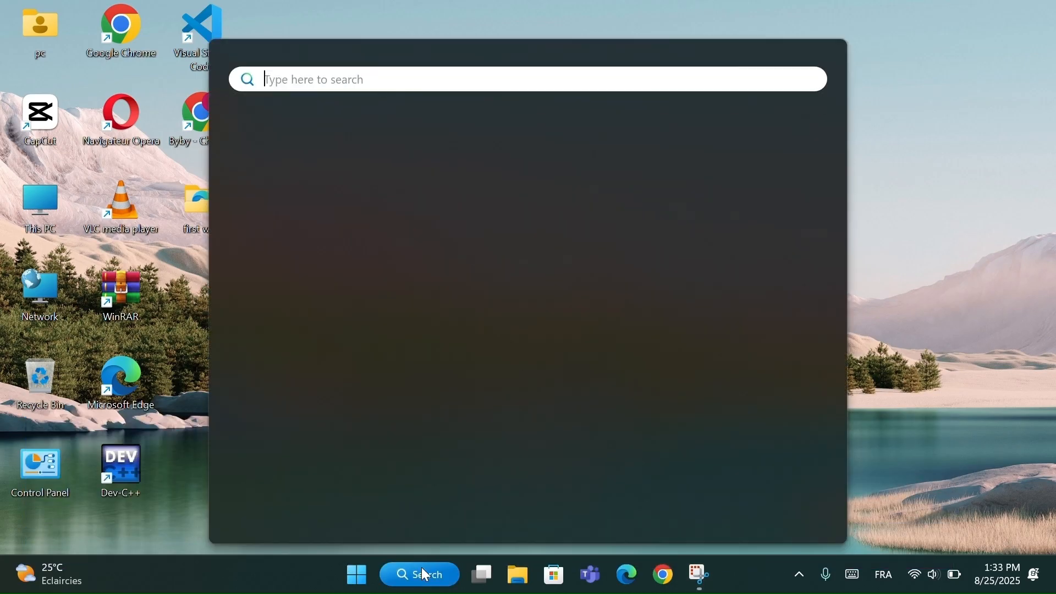
{"action": "type", "text": "cmd"}
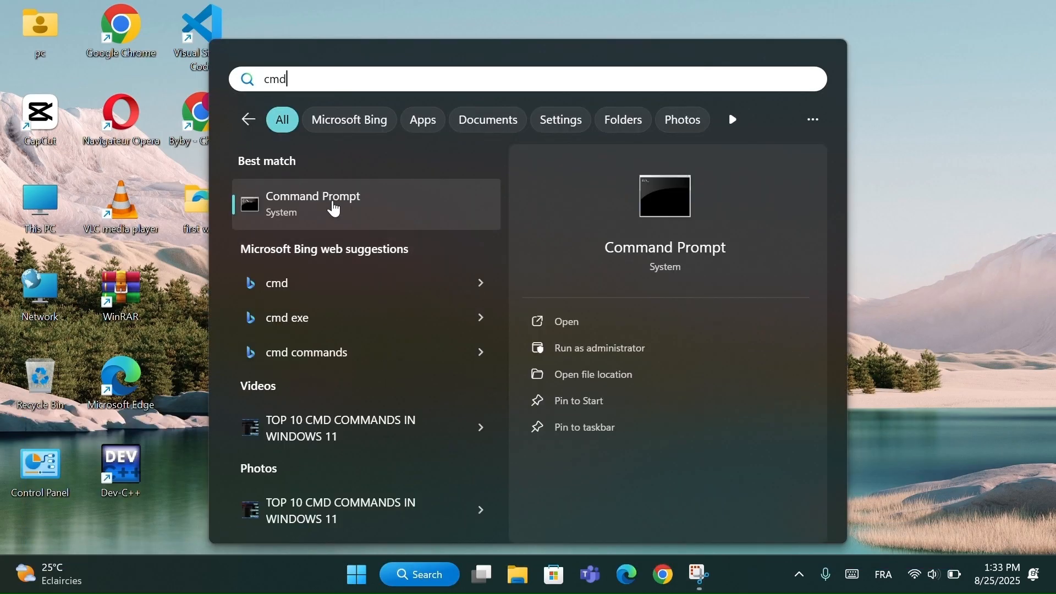
{"action": "left_click", "coordinate": [334, 208]}
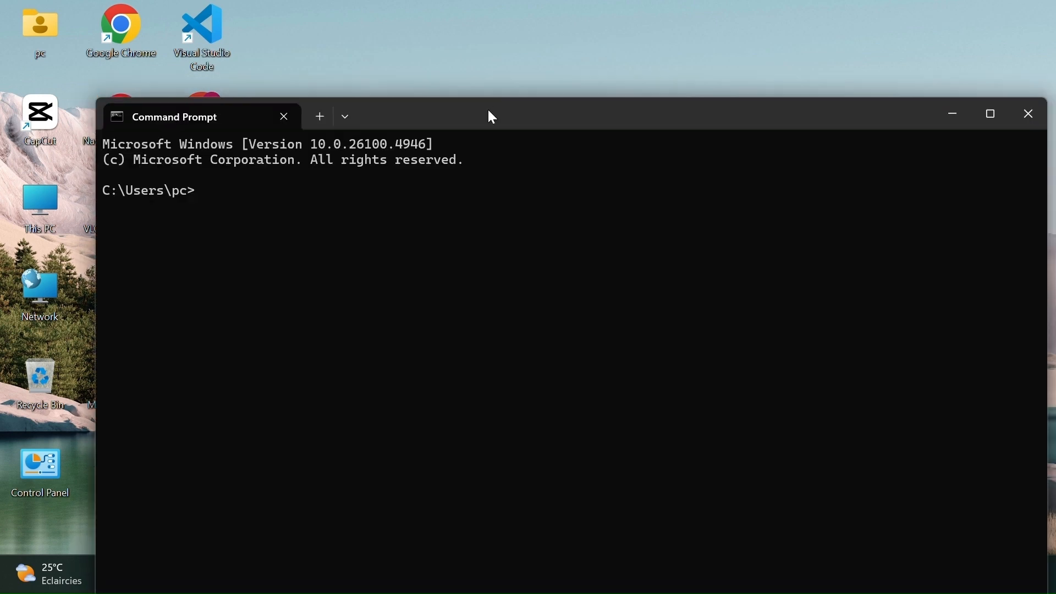
{"action": "left_click_drag", "start_coordinate": [489, 110], "coordinate": [459, 68]}
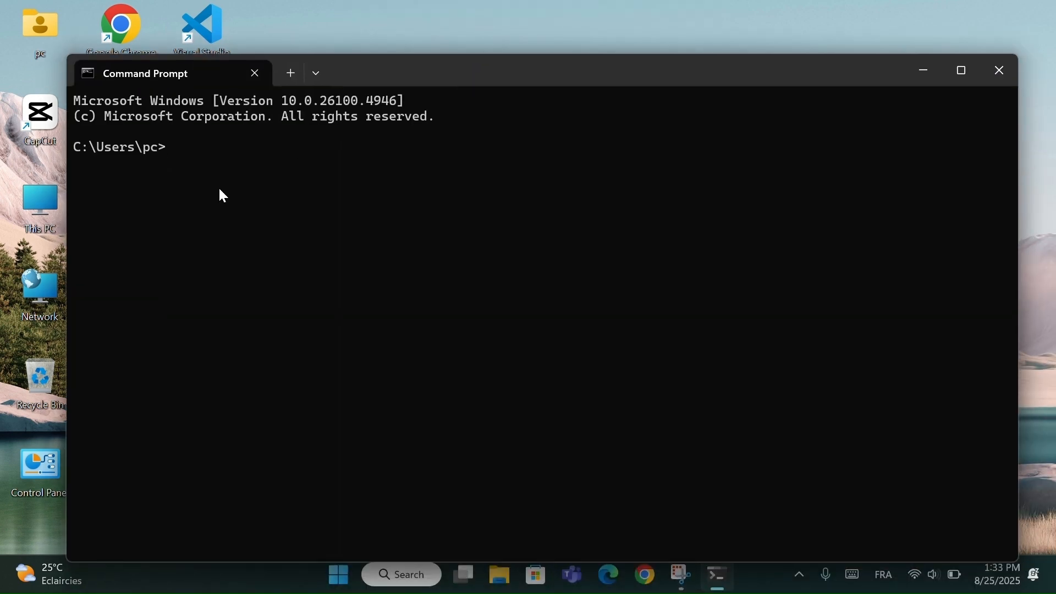
{"action": "type", "text": "ping 192.168.1.1"}
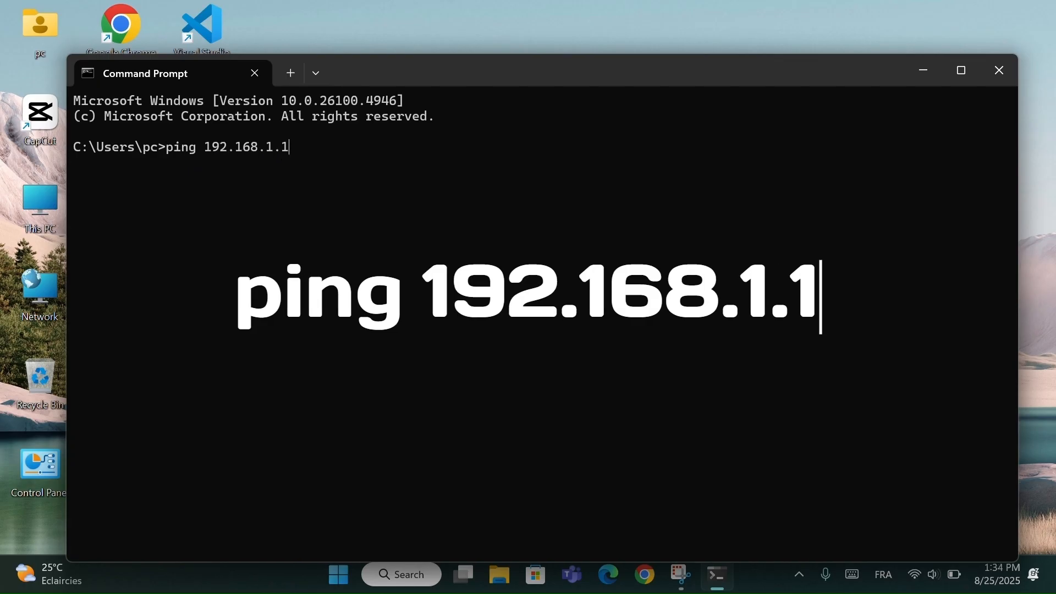
{"action": "key", "text": "Return"}
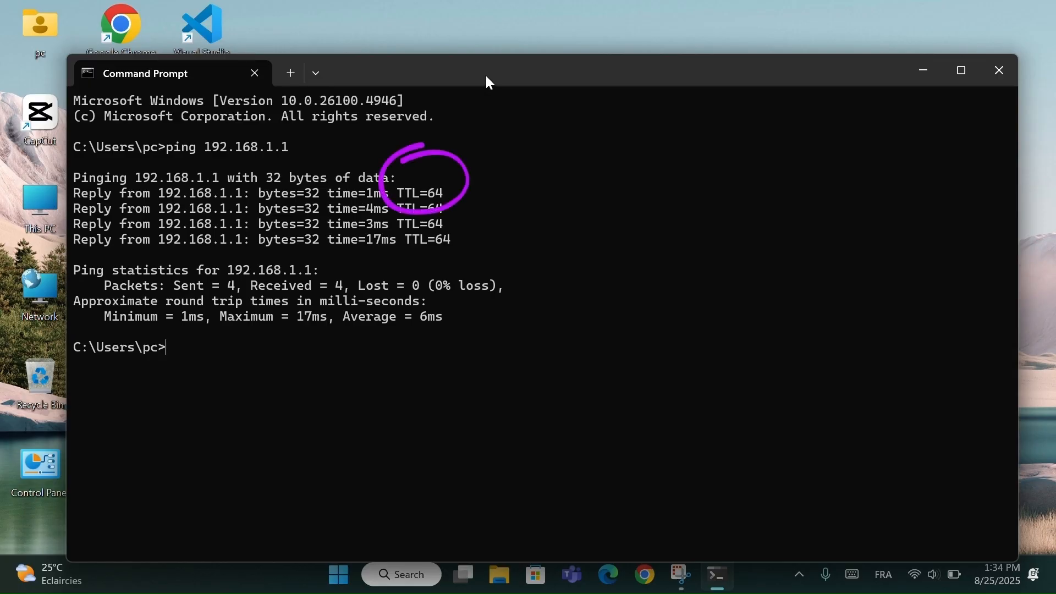
- Examine the ping output: the TTL of the replies, the packet statistics and the minimum, maximum and average round-trip times
{"action": "left_click_drag", "start_coordinate": [490, 82], "coordinate": [489, 68]}
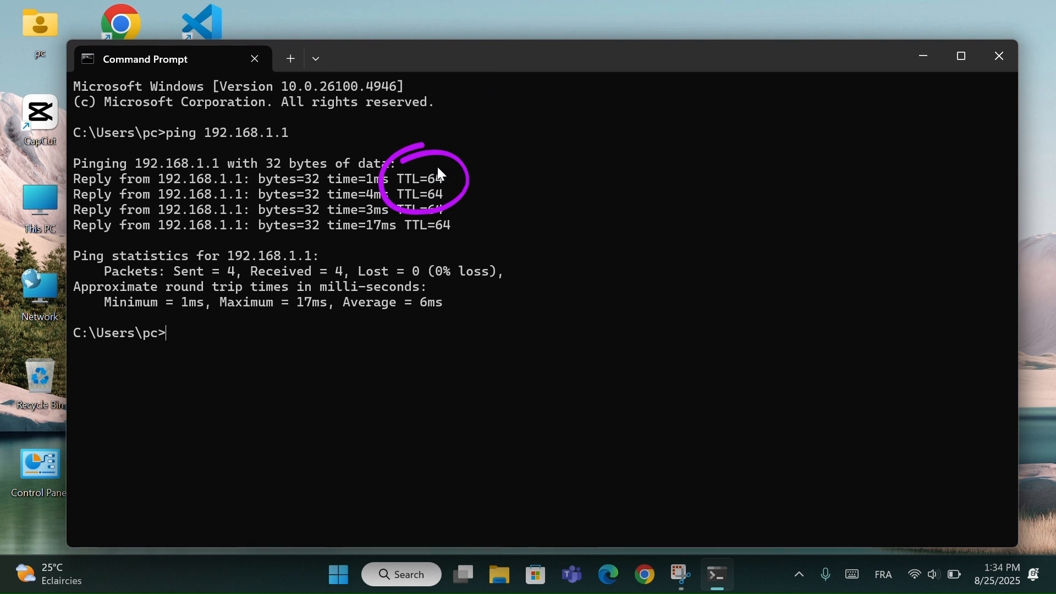
{"action": "mouse_move", "coordinate": [434, 169]}
{"action": "left_mouse_down"}
{"action": "mouse_move", "coordinate": [407, 165]}
{"action": "mouse_move", "coordinate": [415, 177]}
{"action": "left_mouse_up"}
{"action": "left_click", "coordinate": [454, 183]}
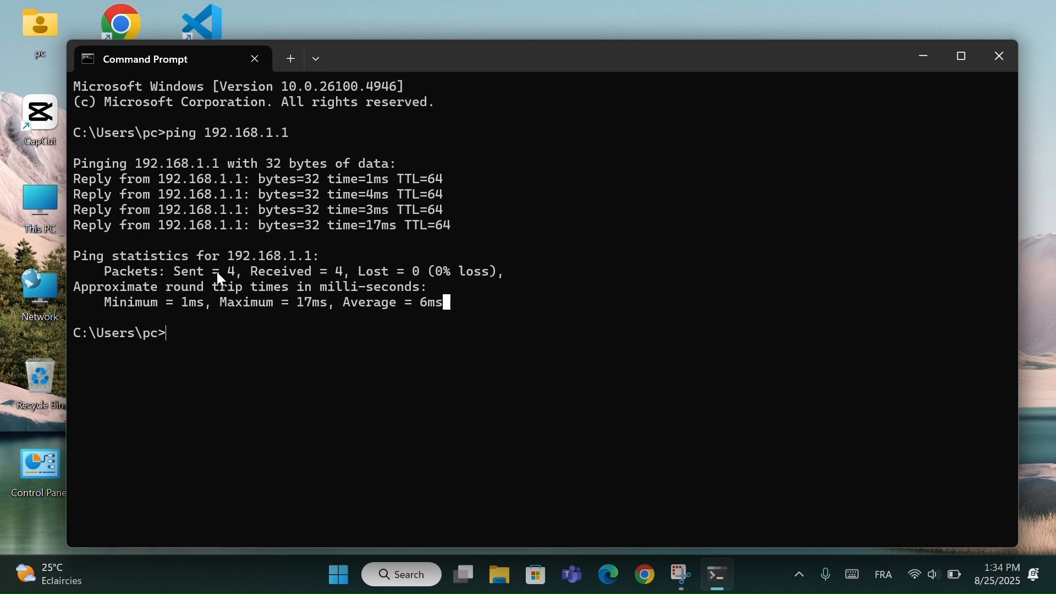
{"action": "left_click_drag", "start_coordinate": [99, 271], "coordinate": [487, 273]}
{"action": "left_click_drag", "start_coordinate": [104, 301], "coordinate": [287, 303]}
{"action": "left_click_drag", "start_coordinate": [403, 309], "coordinate": [440, 311]}
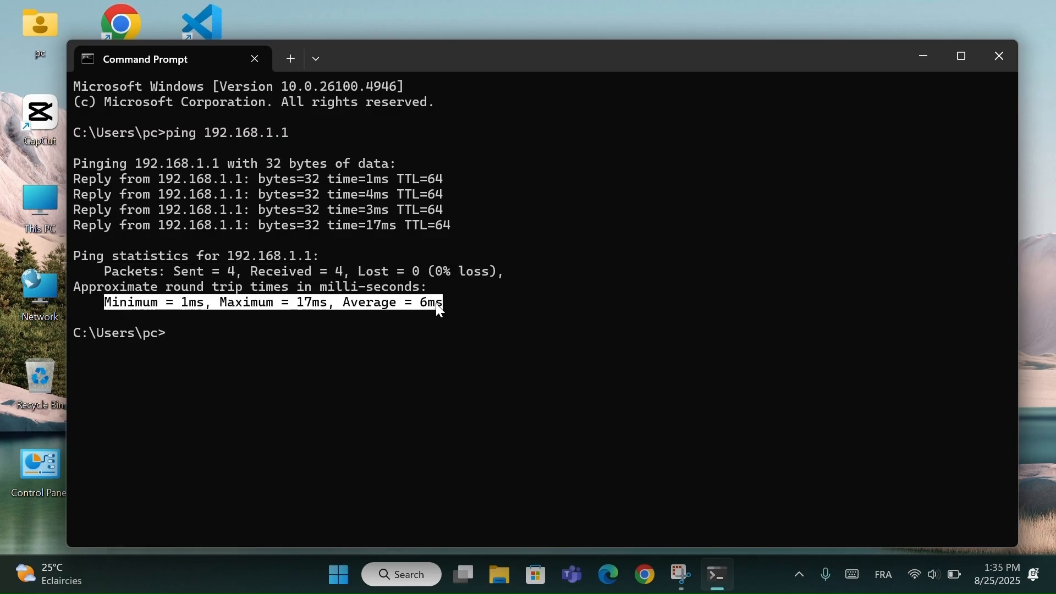
{"action": "left_click", "coordinate": [383, 333]}
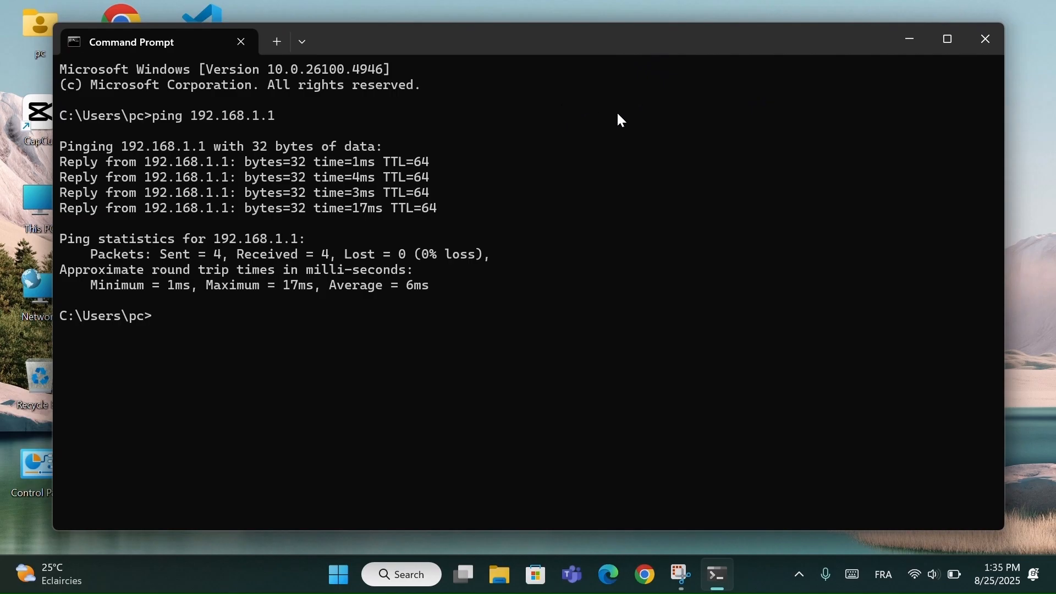
- Minimize the Command Prompt window, then open the Game Mode page of the Gaming settings in Windows Settings
{"action": "left_click", "coordinate": [916, 36]}
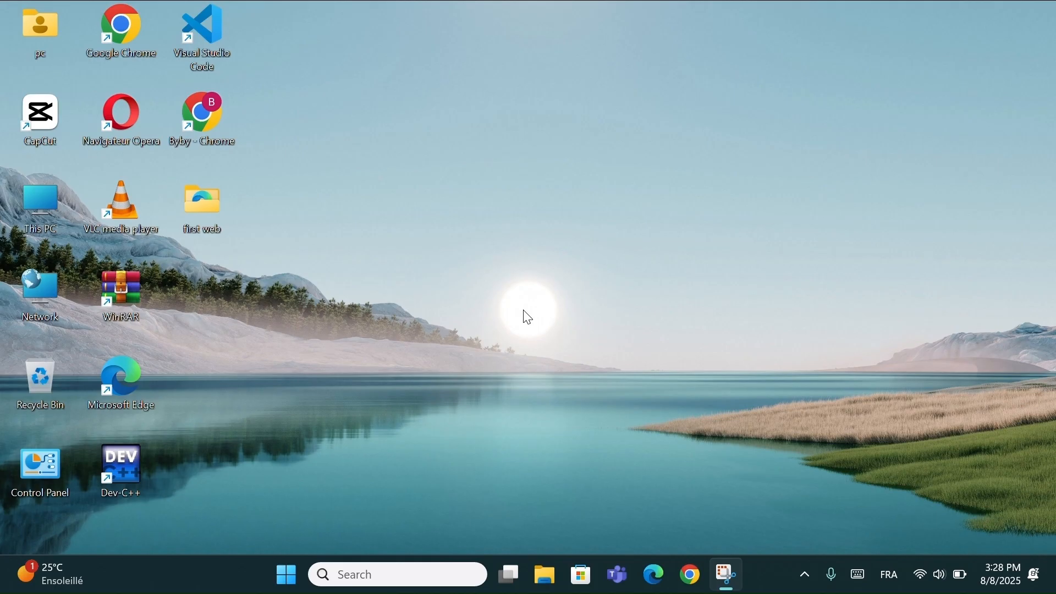
{"action": "key", "text": "super+i"}
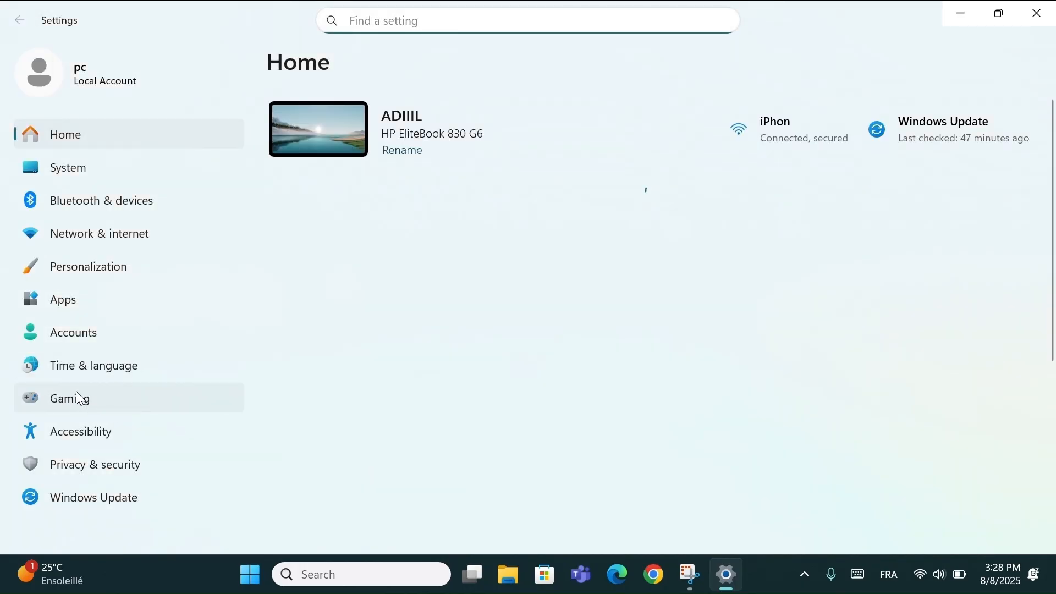
{"action": "left_click", "coordinate": [69, 398]}
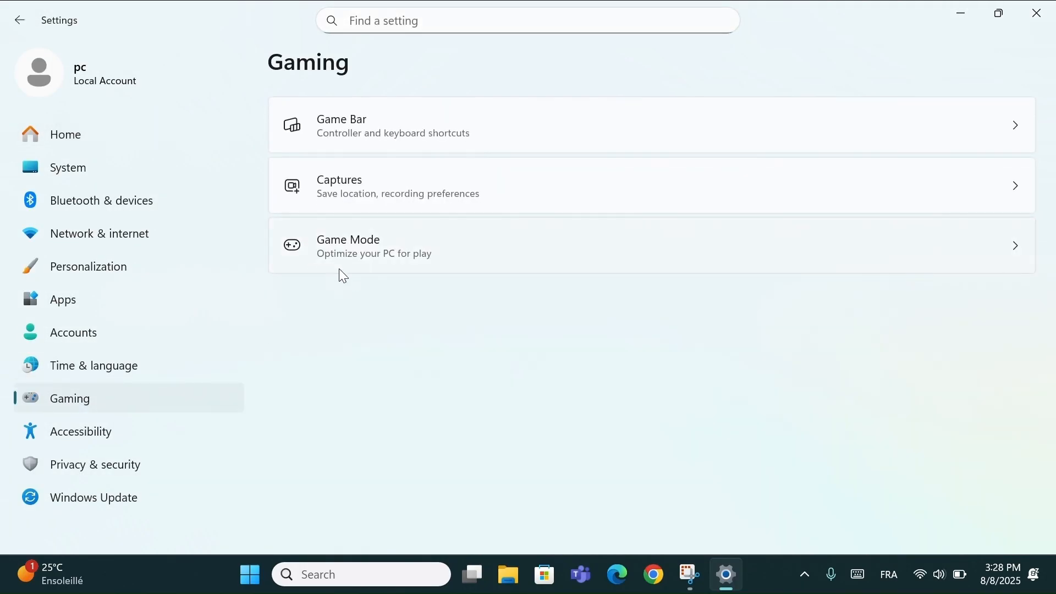
{"action": "left_click", "coordinate": [452, 252]}
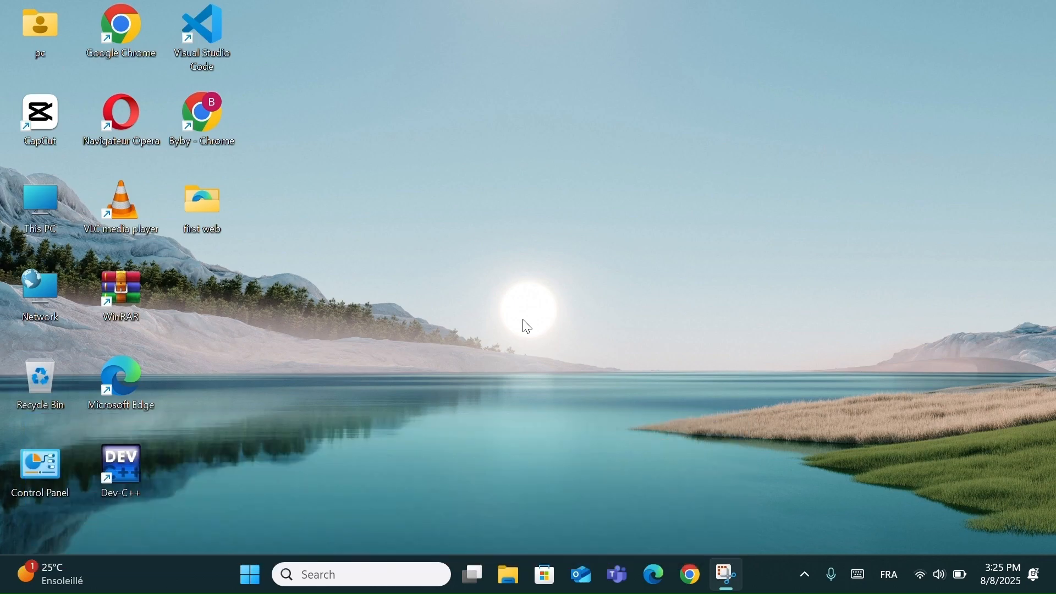
- Open the Installed apps list in the Apps section of Windows Settings and show the management options for LinkedIn
{"action": "key", "text": "super+i"}
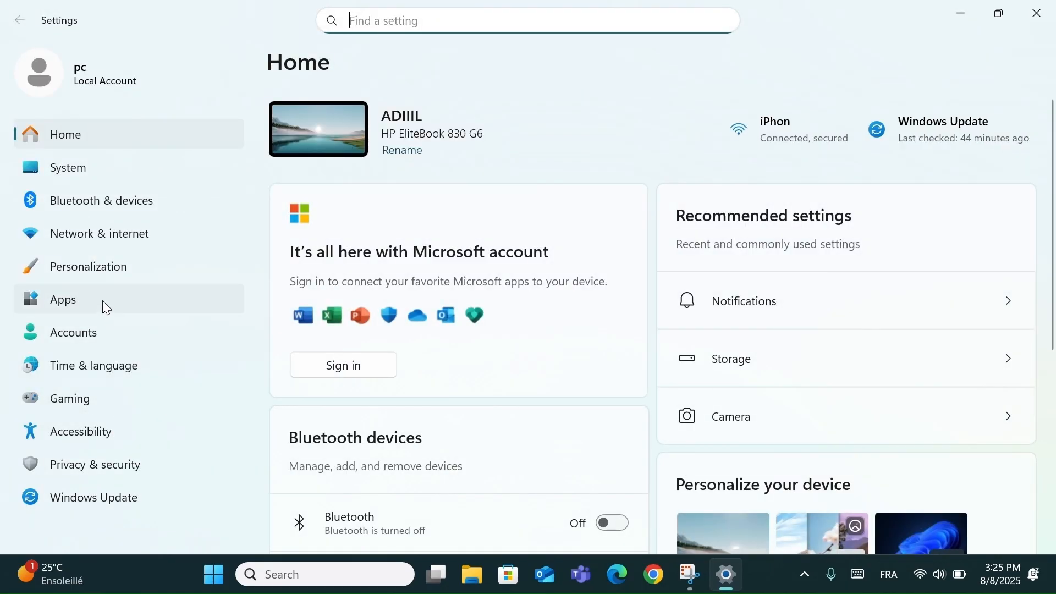
{"action": "left_click", "coordinate": [78, 308]}
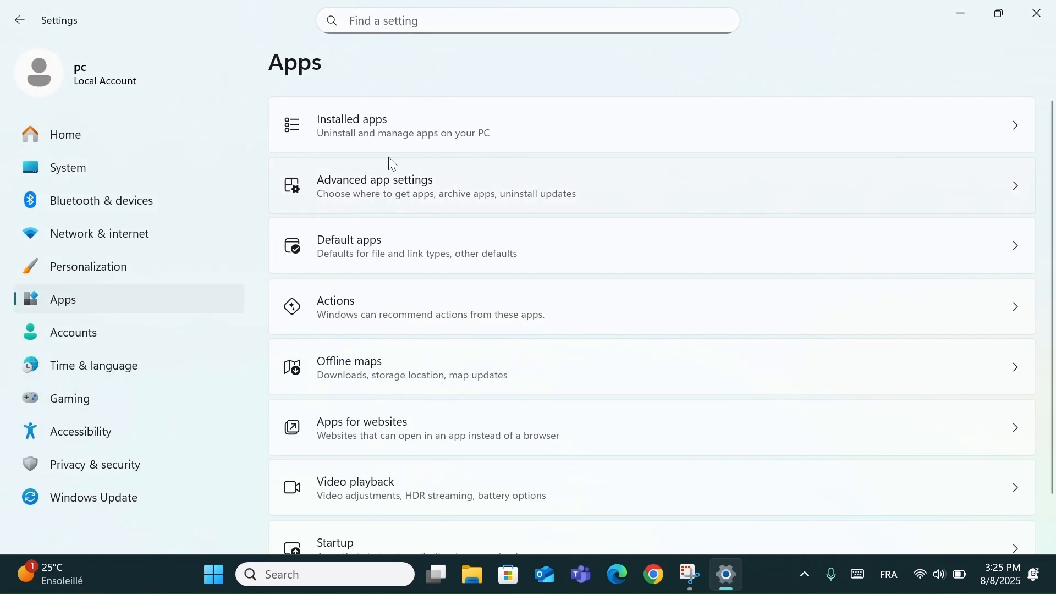
{"action": "left_click", "coordinate": [392, 119]}
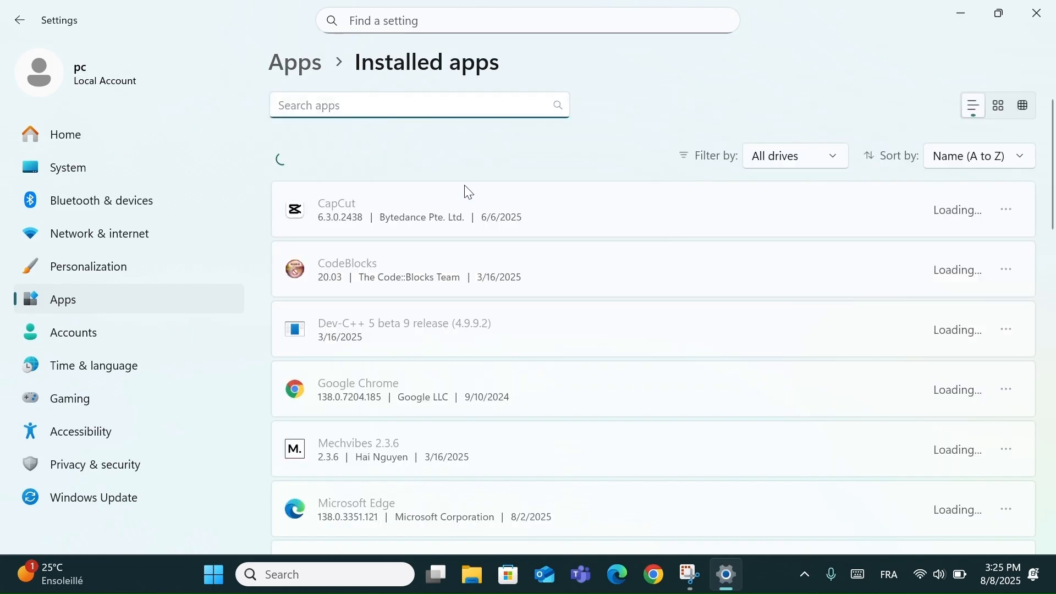
{"action": "scroll", "coordinate": [454, 257], "scroll_direction": "down", "scroll_amount": 3}
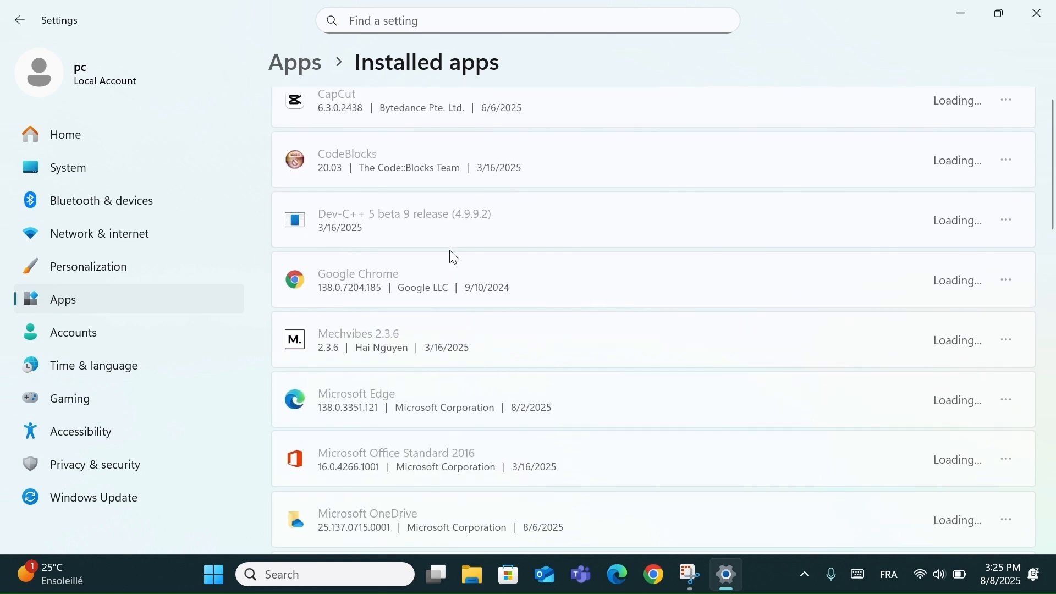
{"action": "scroll", "coordinate": [453, 257], "scroll_direction": "up", "scroll_amount": 3}
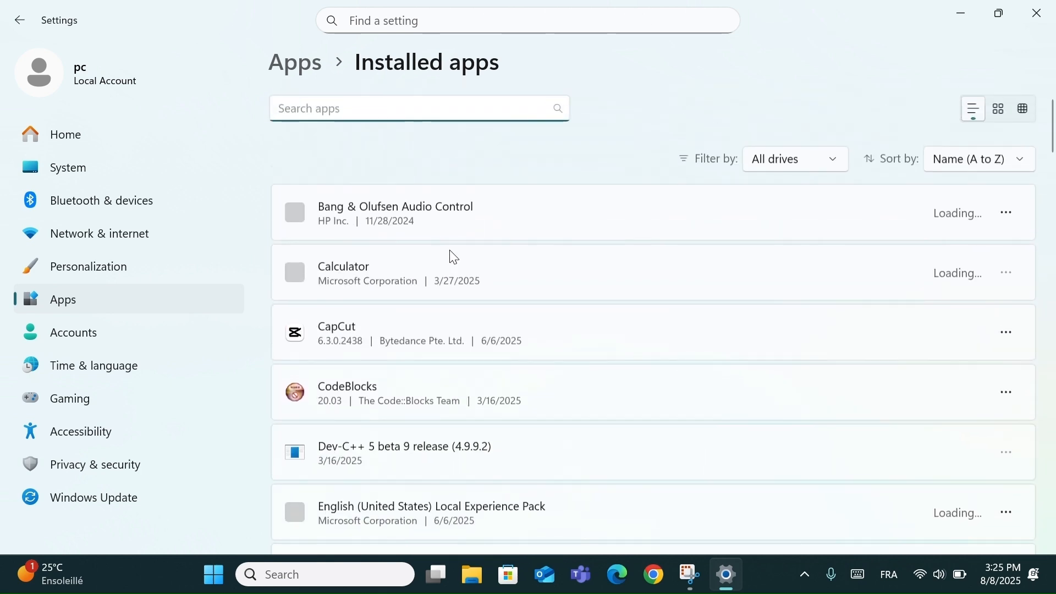
{"action": "scroll", "coordinate": [454, 257], "scroll_direction": "down", "scroll_amount": 4}
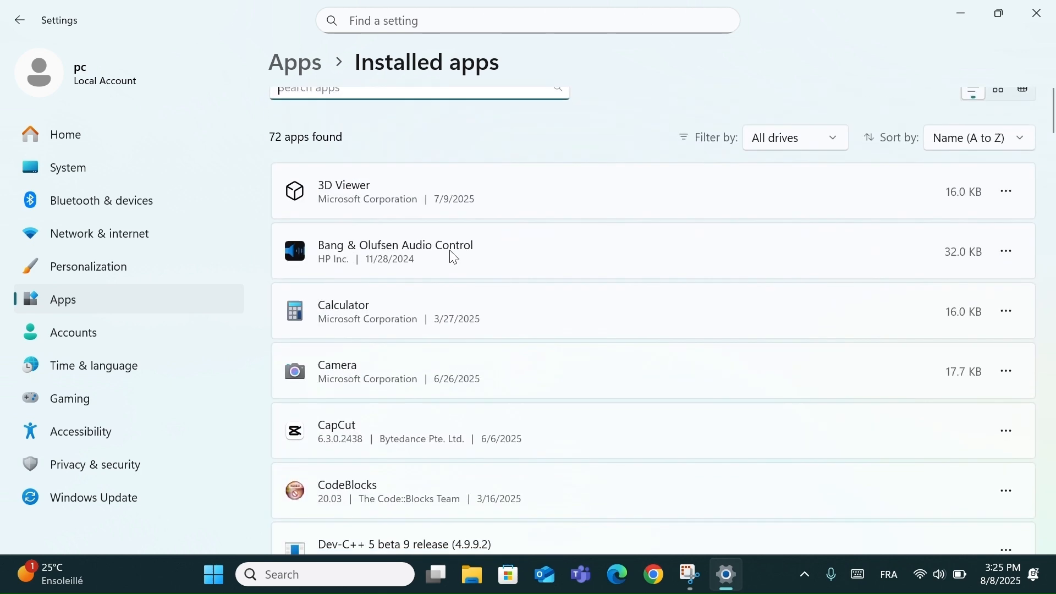
{"action": "scroll", "coordinate": [454, 257], "scroll_direction": "down", "scroll_amount": 9}
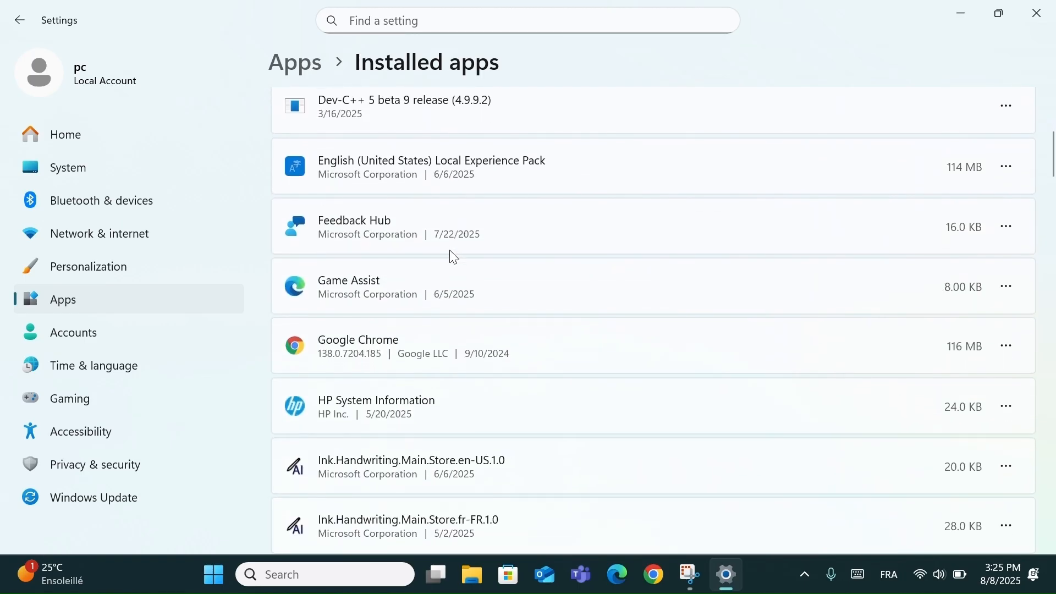
{"action": "scroll", "coordinate": [453, 257], "scroll_direction": "down", "scroll_amount": 2}
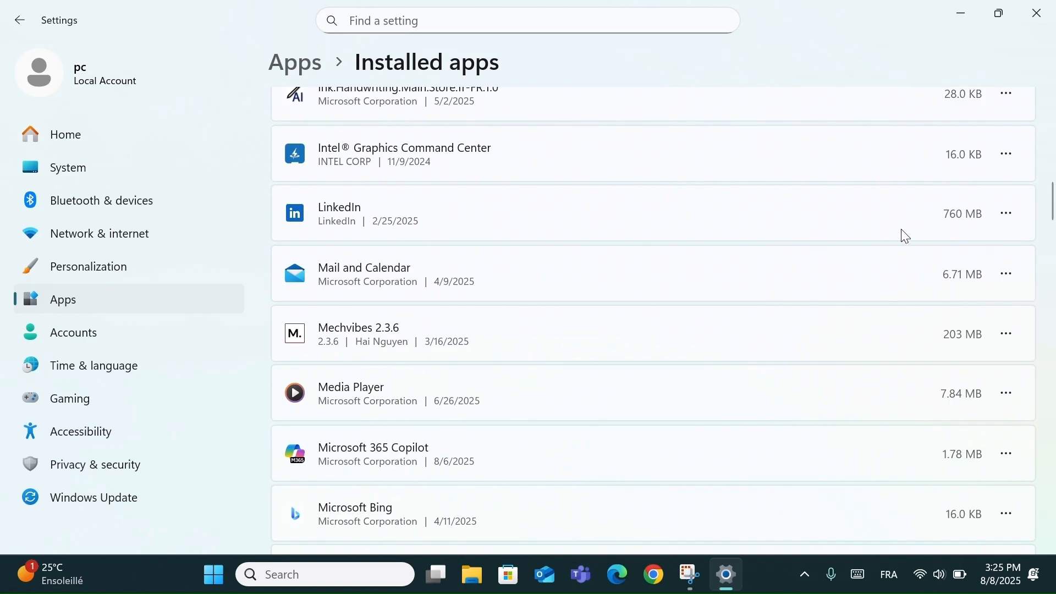
{"action": "left_click", "coordinate": [1013, 217]}
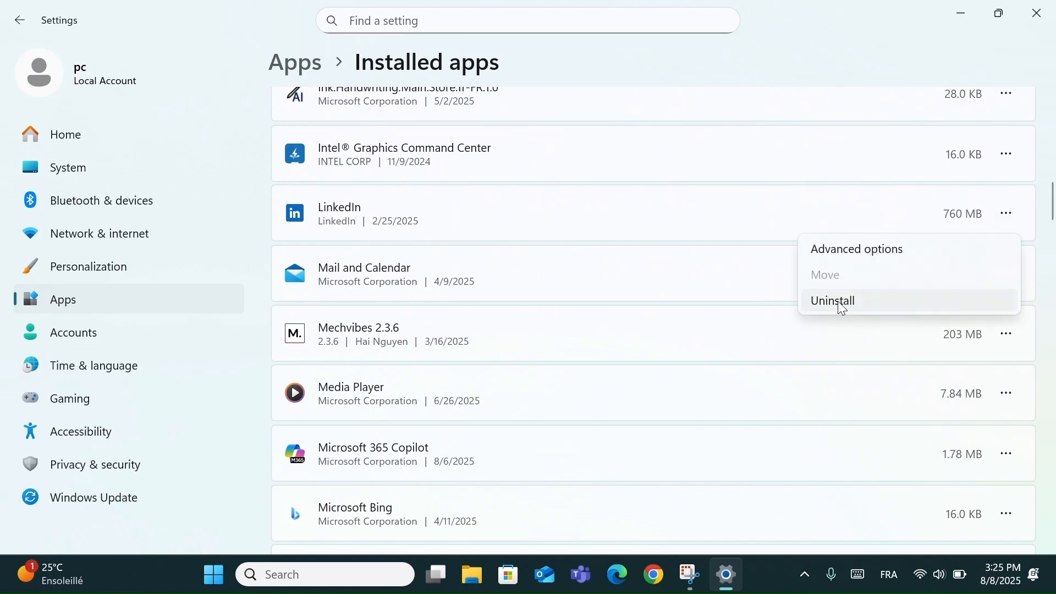
- Find Outlook in the installed apps list and uninstall it together with its related info
{"action": "scroll", "coordinate": [595, 279], "scroll_direction": "down", "scroll_amount": 10}
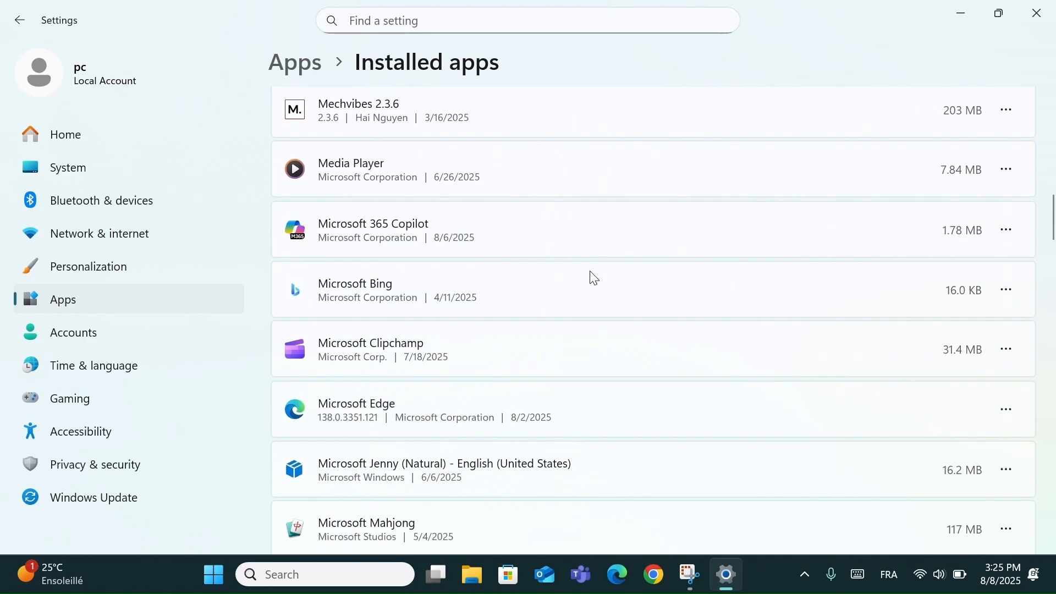
{"action": "scroll", "coordinate": [595, 279], "scroll_direction": "down", "scroll_amount": 7}
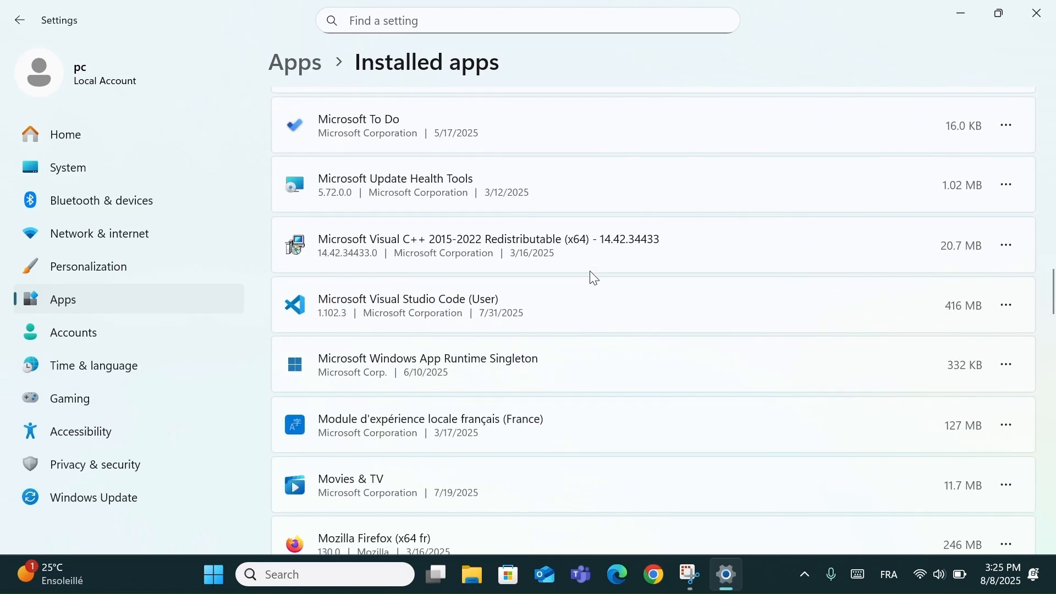
{"action": "scroll", "coordinate": [595, 279], "scroll_direction": "down", "scroll_amount": 8}
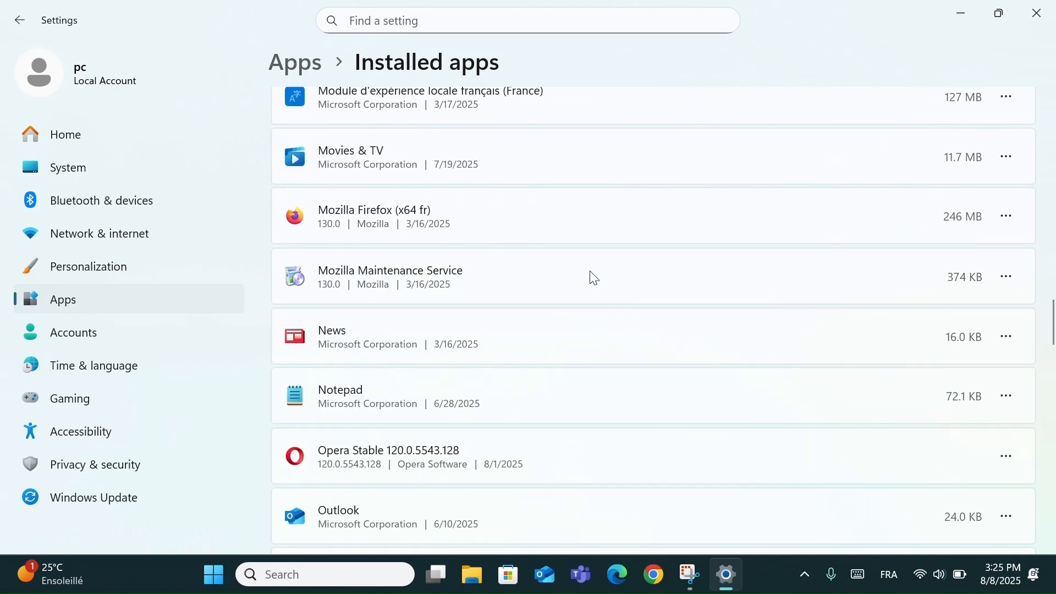
{"action": "scroll", "coordinate": [457, 424], "scroll_direction": "down", "scroll_amount": 1}
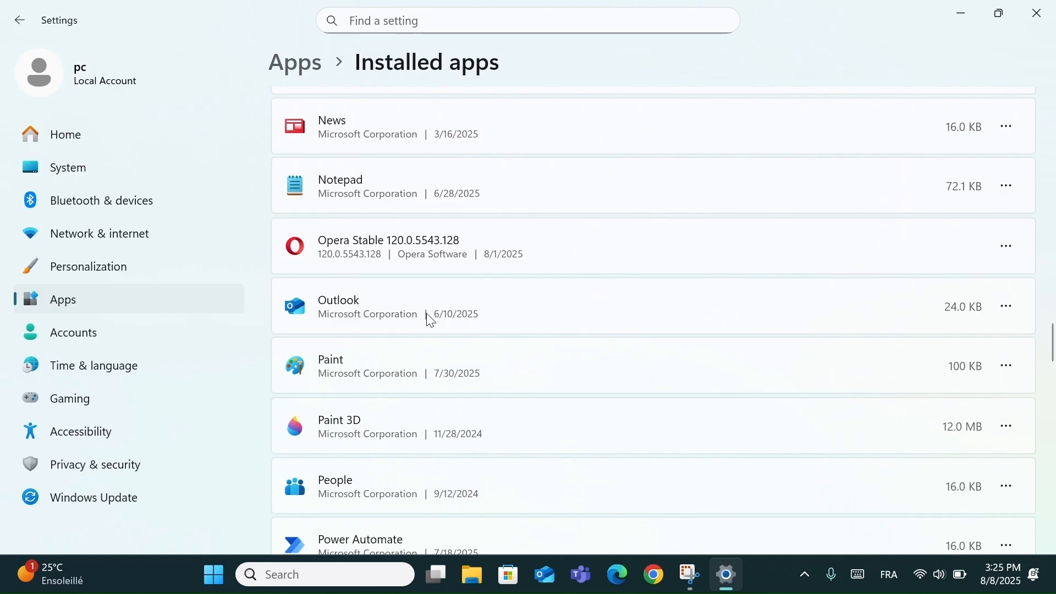
{"action": "left_click", "coordinate": [1012, 308]}
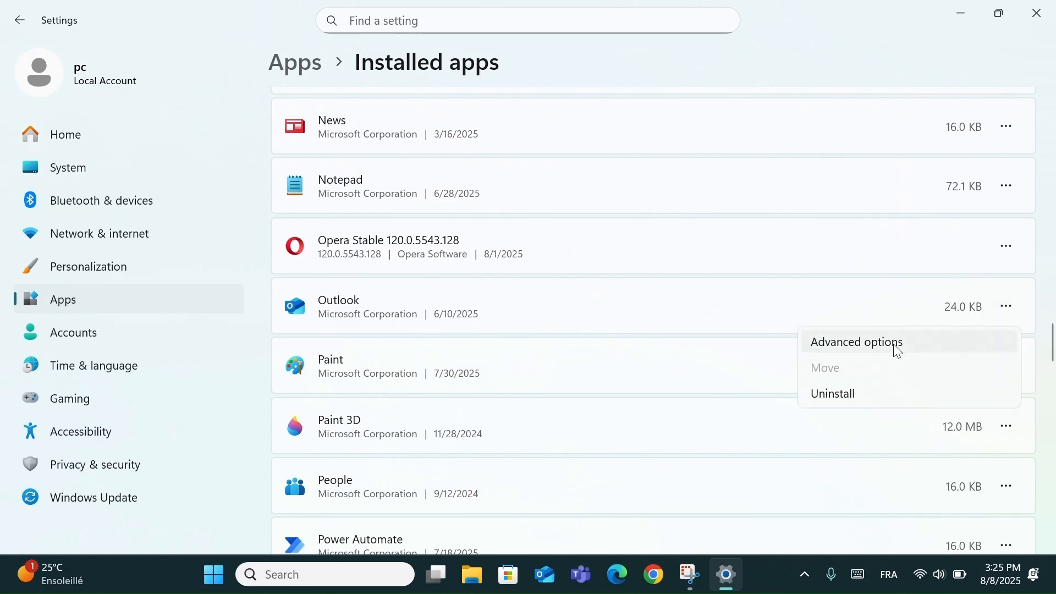
{"action": "left_click", "coordinate": [864, 391]}
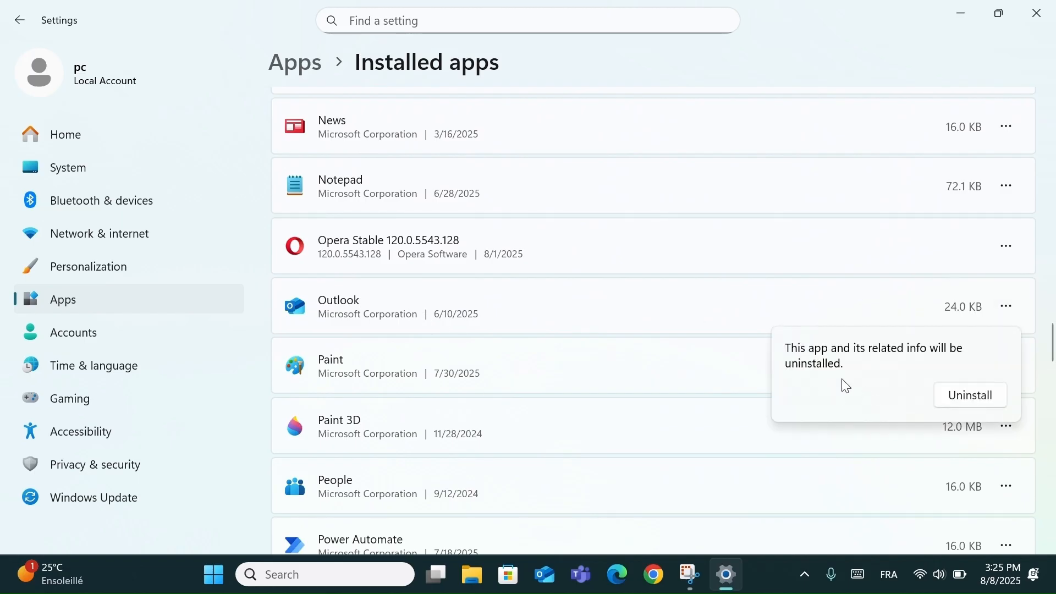
{"action": "left_click", "coordinate": [966, 400]}
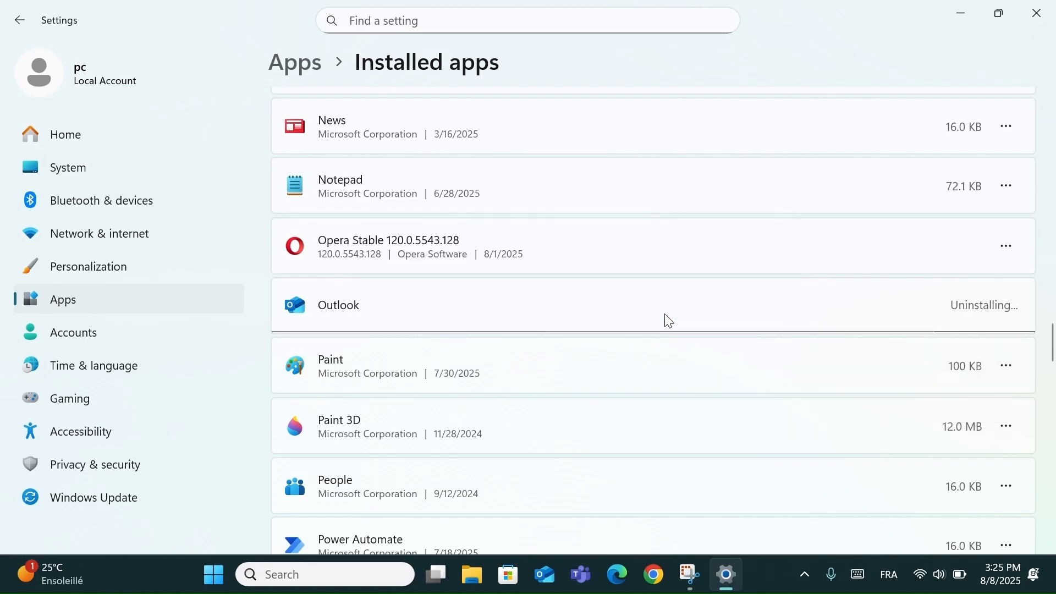
- Go through the rest of the installed apps and show the management options for Xbox, Xbox Live and Xbox Console Companion
{"action": "scroll", "coordinate": [667, 317], "scroll_direction": "down", "scroll_amount": 3}
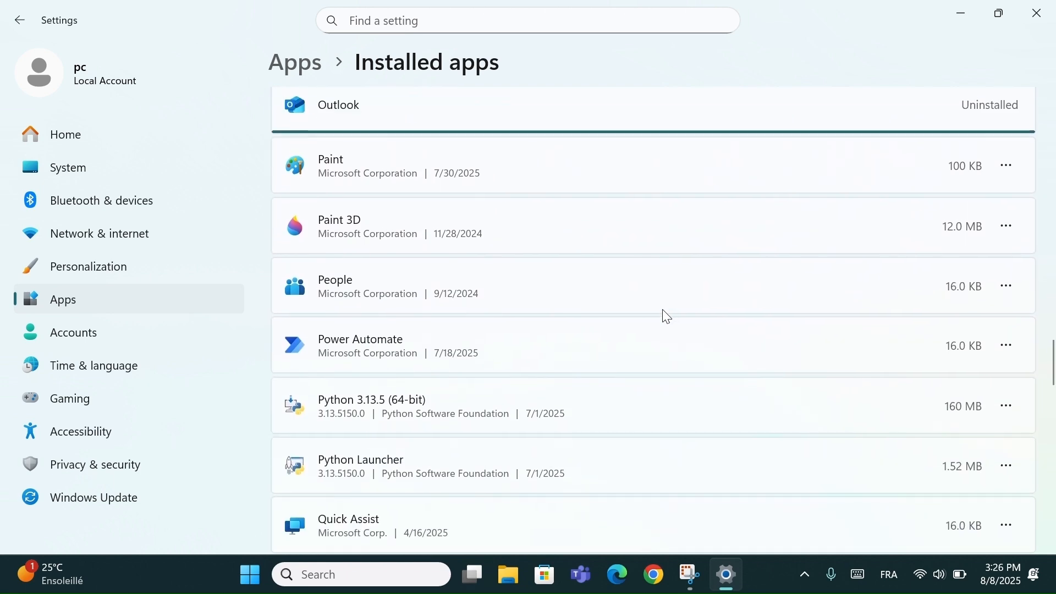
{"action": "scroll", "coordinate": [668, 318], "scroll_direction": "down", "scroll_amount": 12}
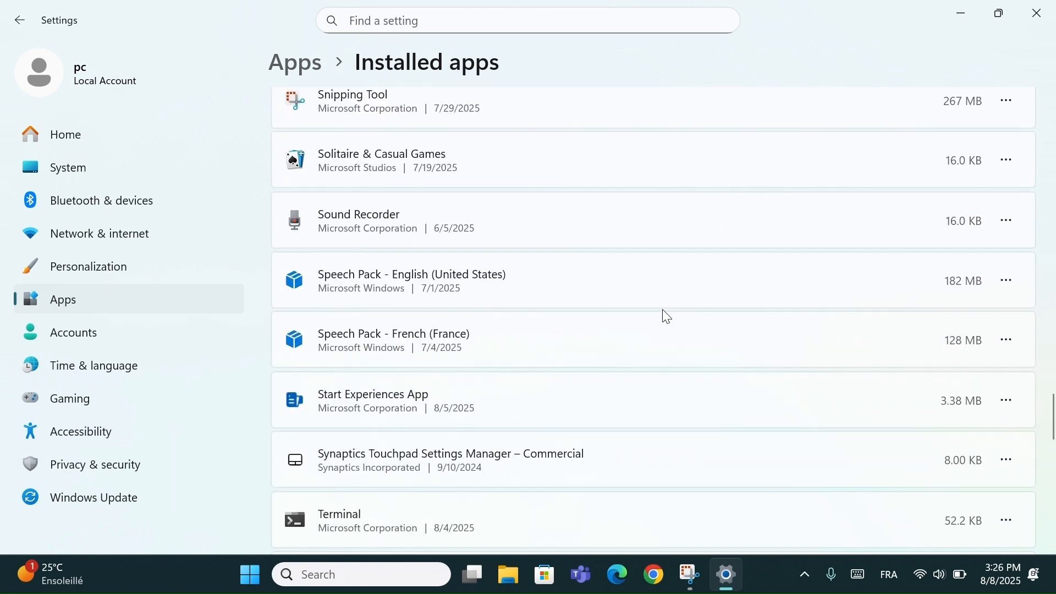
{"action": "scroll", "coordinate": [668, 317], "scroll_direction": "down", "scroll_amount": 14}
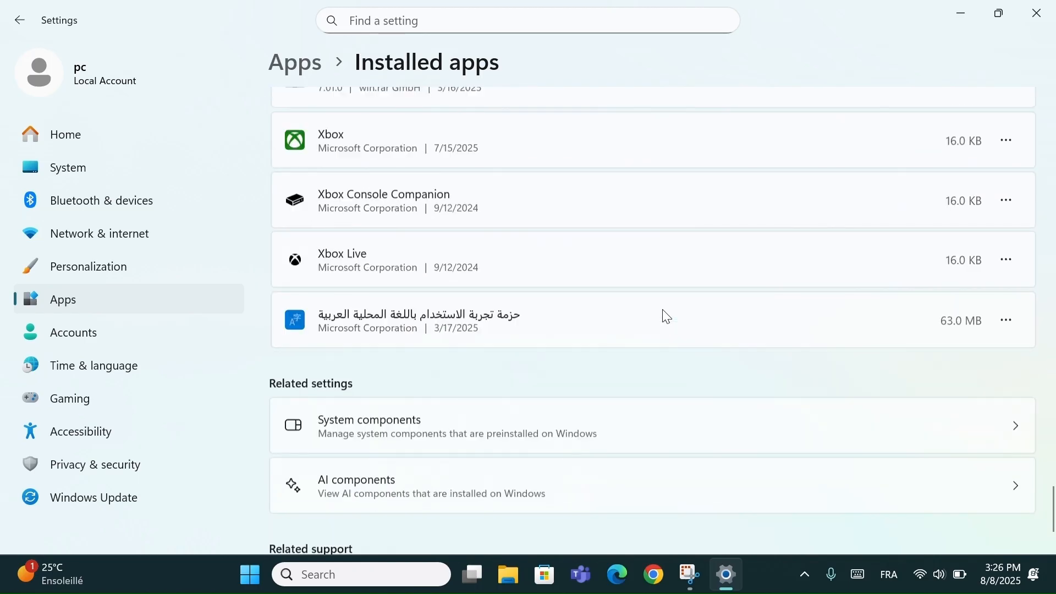
{"action": "scroll", "coordinate": [666, 315], "scroll_direction": "up", "scroll_amount": 2}
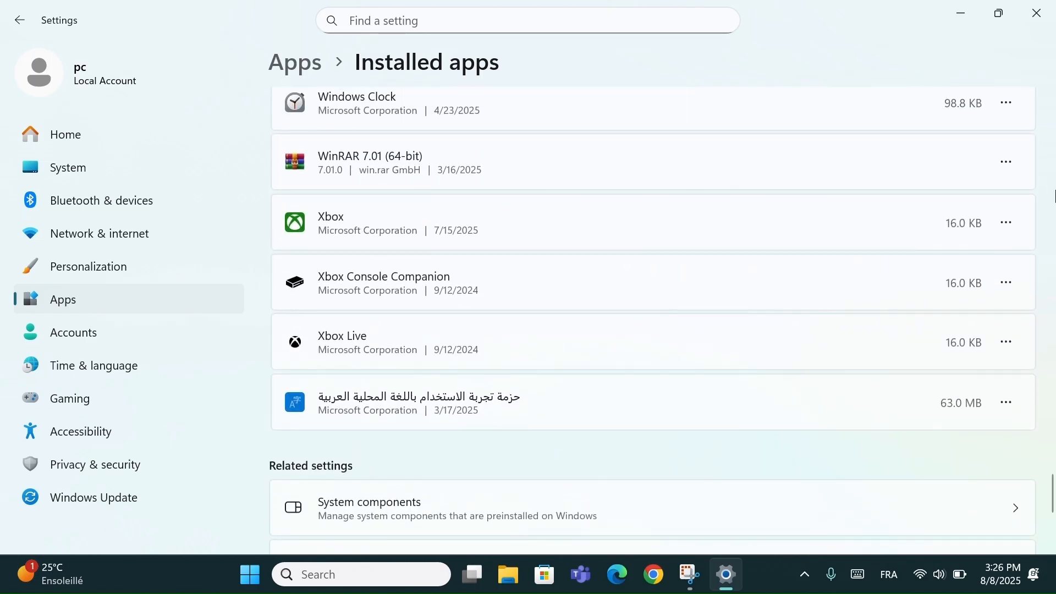
{"action": "left_click", "coordinate": [1010, 224]}
{"action": "left_click", "coordinate": [708, 232]}
{"action": "left_click", "coordinate": [1009, 343]}
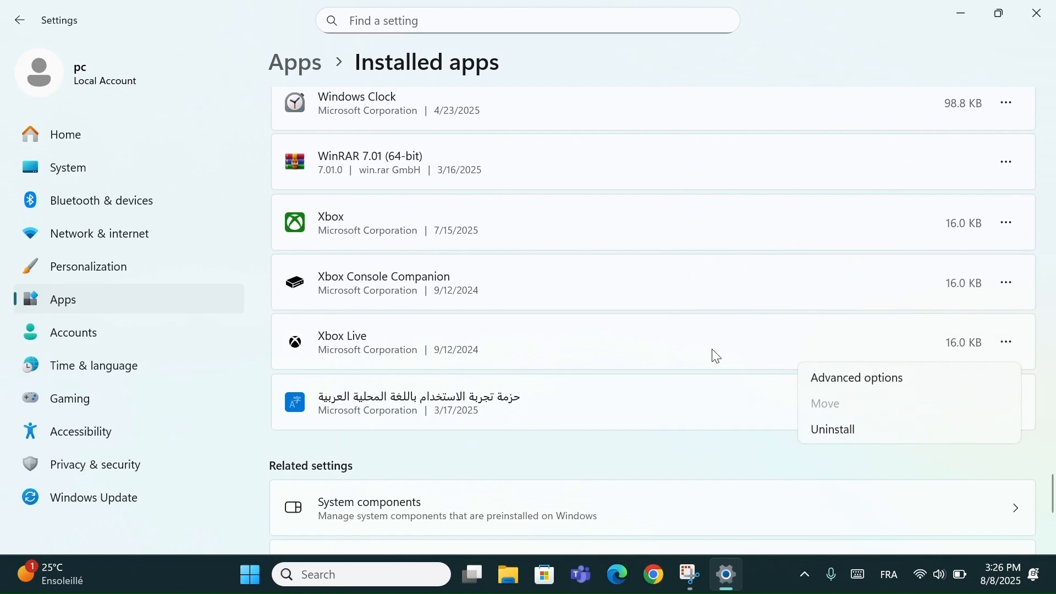
{"action": "left_click", "coordinate": [699, 341]}
{"action": "left_click", "coordinate": [1009, 284]}
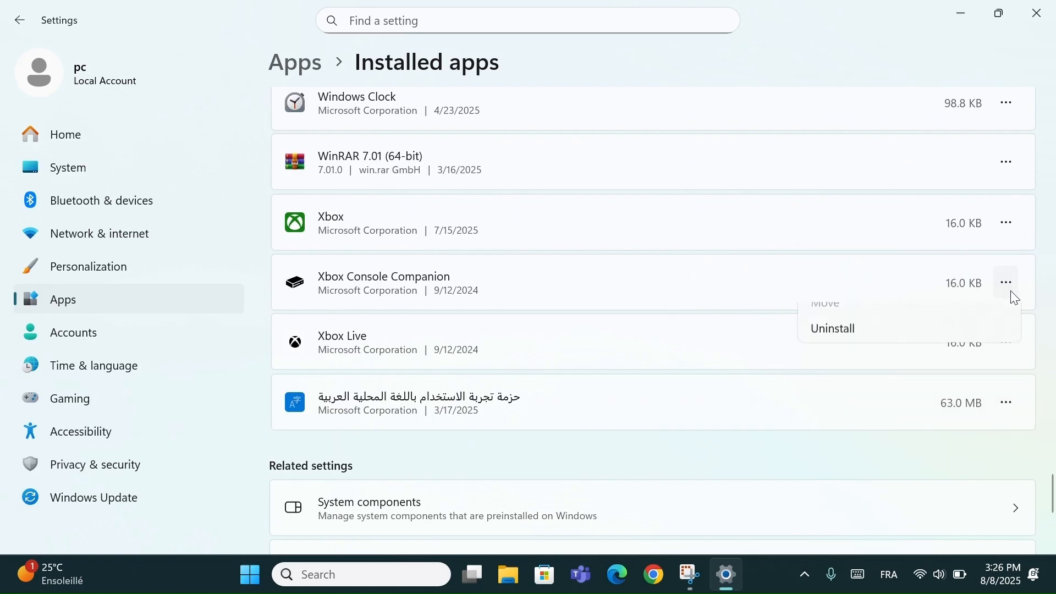
{"action": "left_click", "coordinate": [687, 304]}
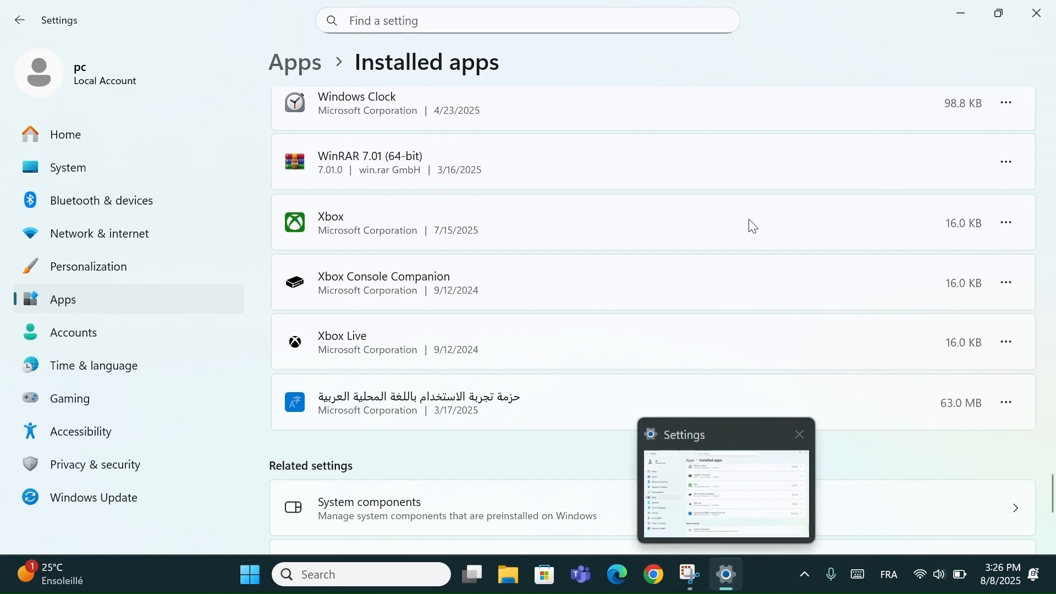
- Return to the start of the installed apps list and review the apps and their sizes again
{"action": "scroll", "coordinate": [759, 223], "scroll_direction": "up", "scroll_amount": 2}
{"action": "scroll", "coordinate": [759, 223], "scroll_direction": "up", "scroll_amount": 20}
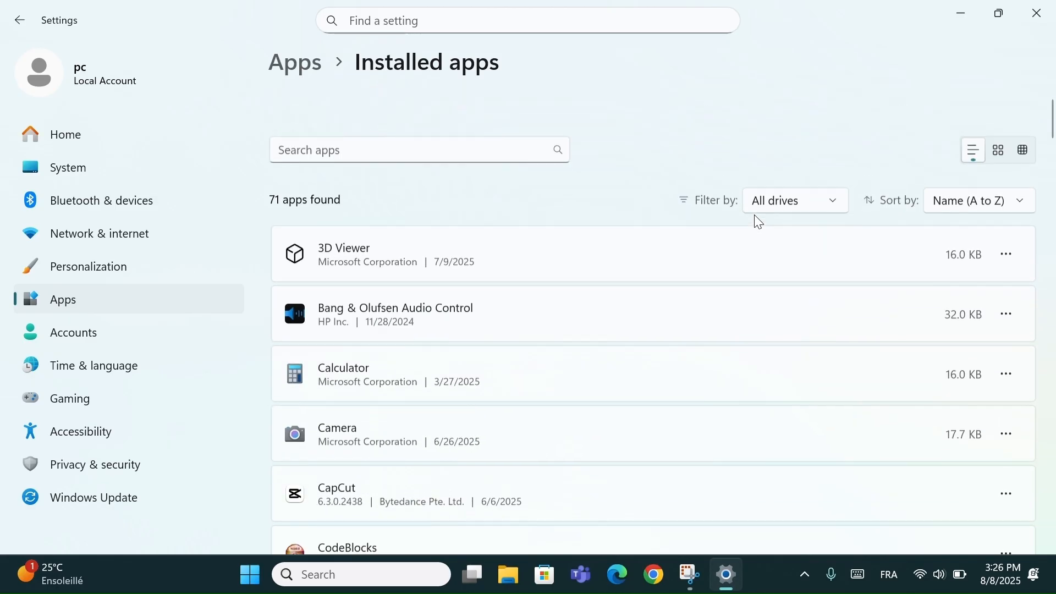
{"action": "scroll", "coordinate": [657, 334], "scroll_direction": "down", "scroll_amount": 3}
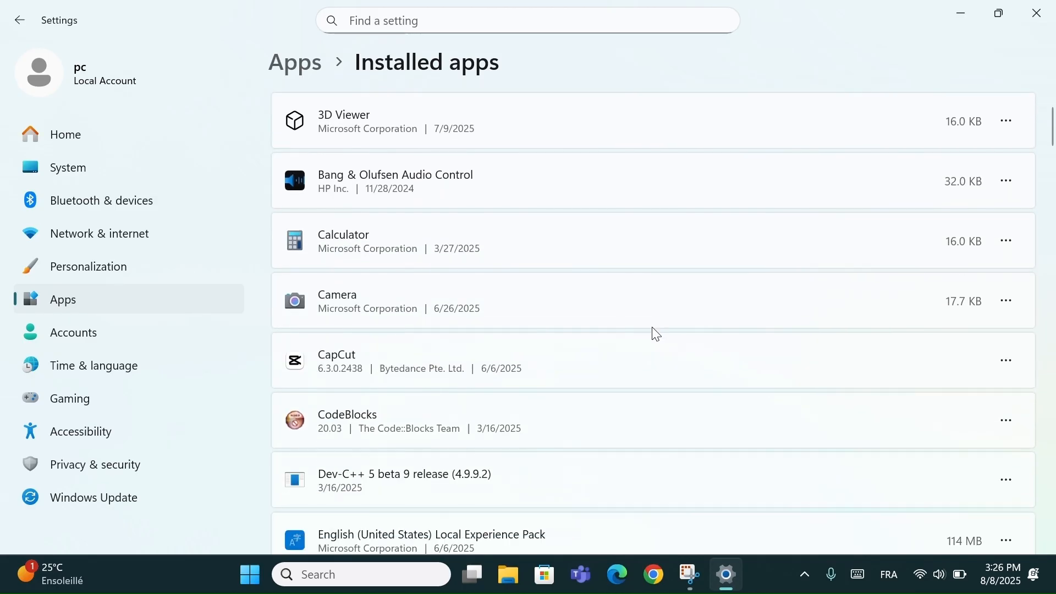
{"action": "scroll", "coordinate": [656, 334], "scroll_direction": "down", "scroll_amount": 5}
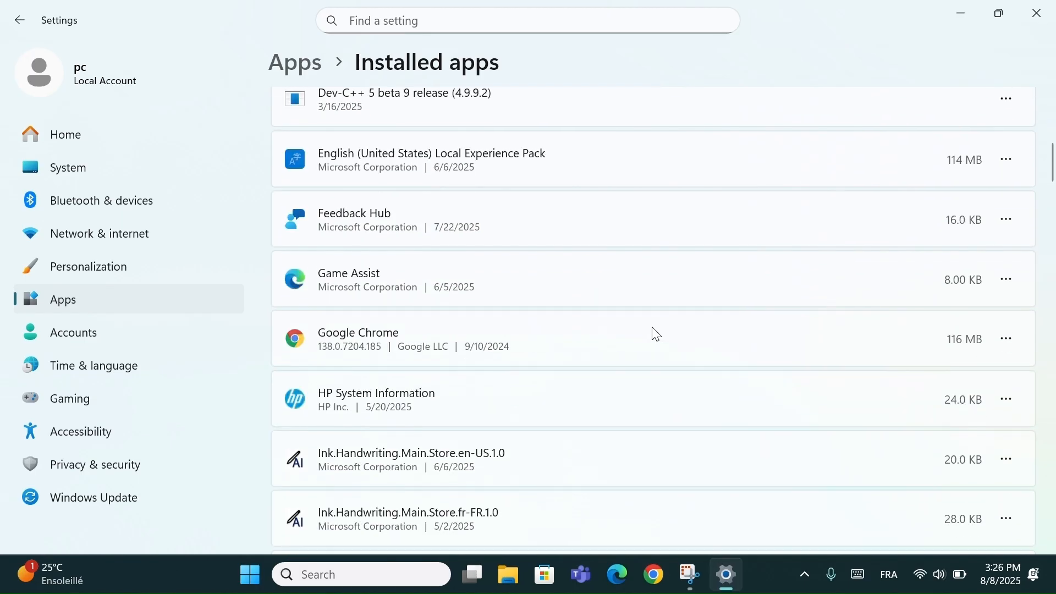
{"action": "scroll", "coordinate": [657, 334], "scroll_direction": "down", "scroll_amount": 3}
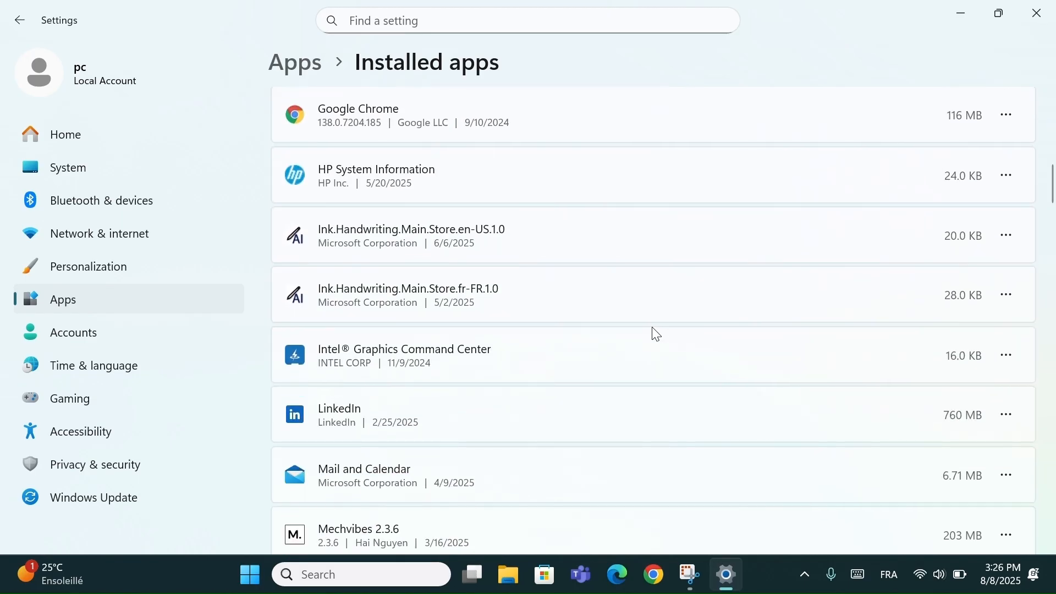
{"action": "scroll", "coordinate": [656, 334], "scroll_direction": "down", "scroll_amount": 1}
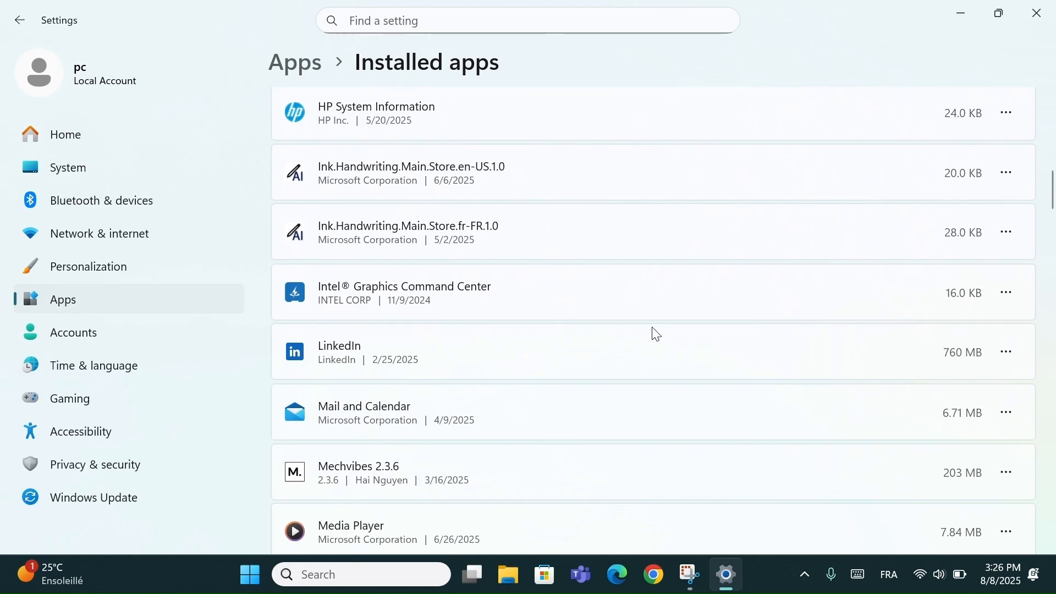
{"action": "scroll", "coordinate": [660, 275], "scroll_direction": "down", "scroll_amount": 3}
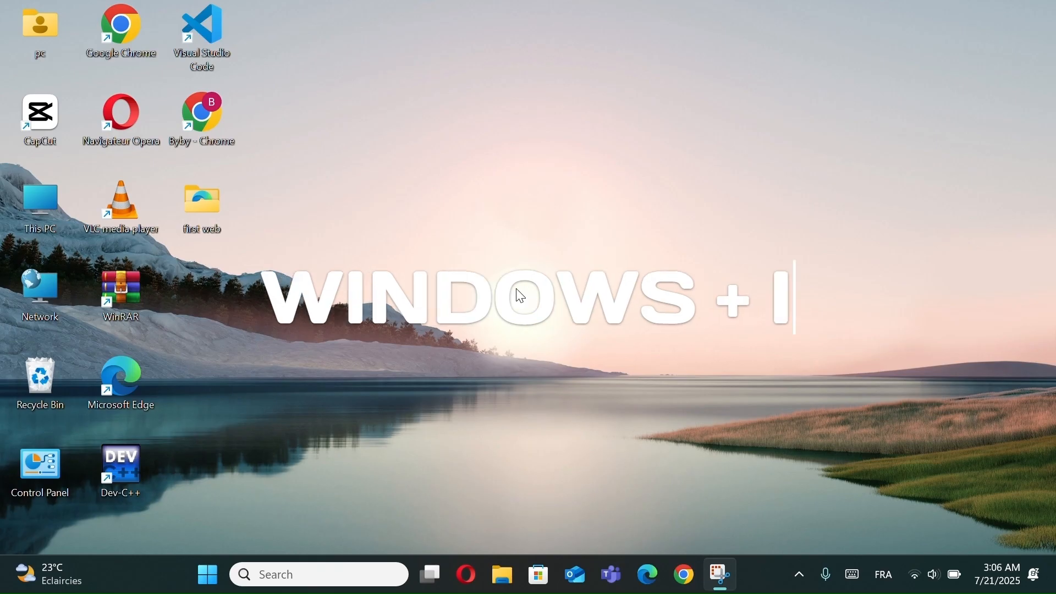
- In the General privacy settings of Windows, turn off website access to the language list and tracking of app launches
{"action": "key", "text": "super+i"}
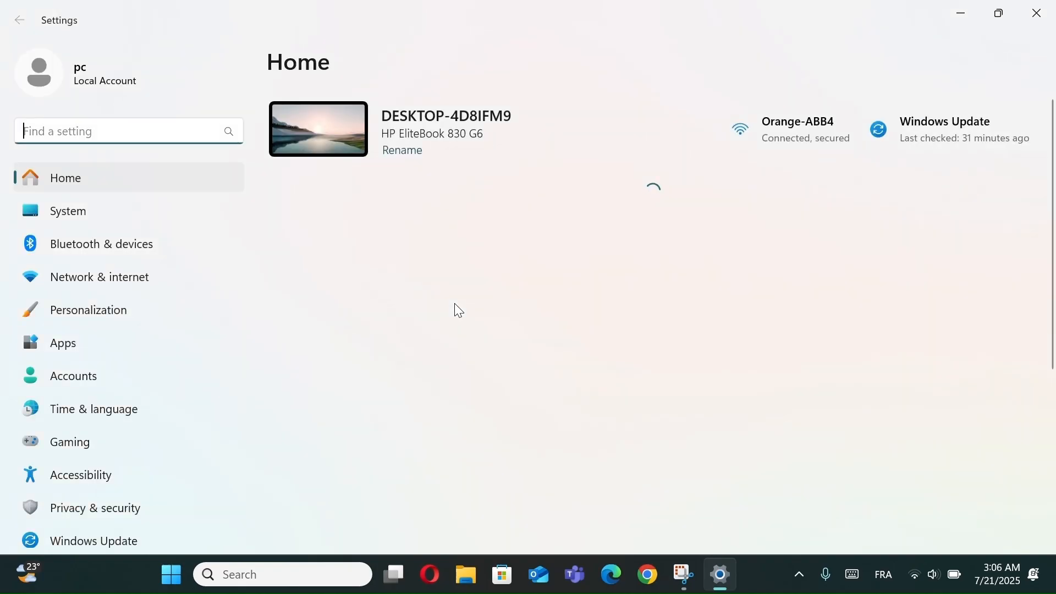
{"action": "scroll", "coordinate": [154, 421], "scroll_direction": "down", "scroll_amount": 1}
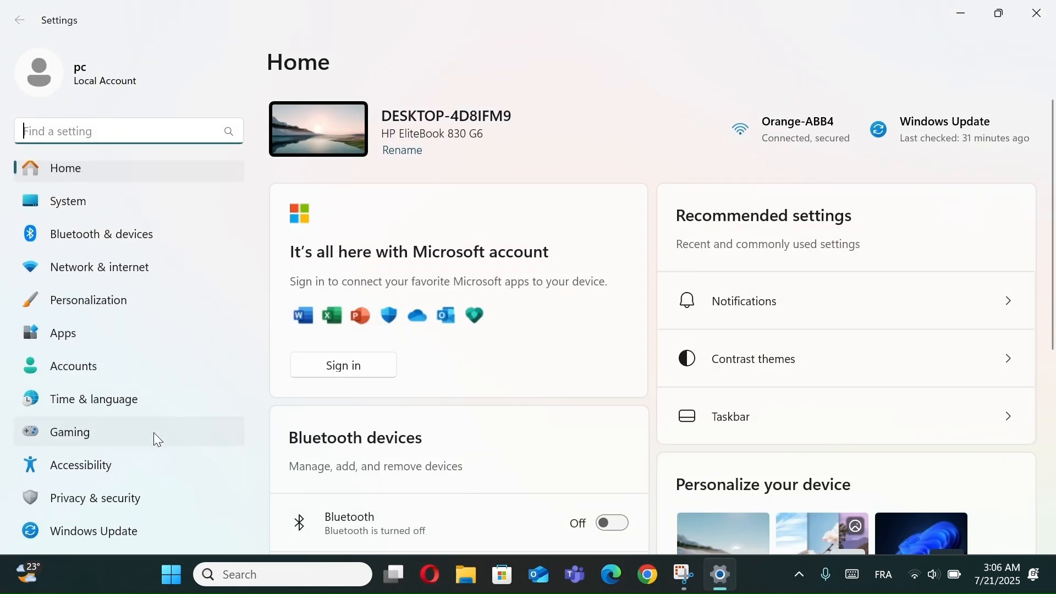
{"action": "left_click", "coordinate": [127, 497]}
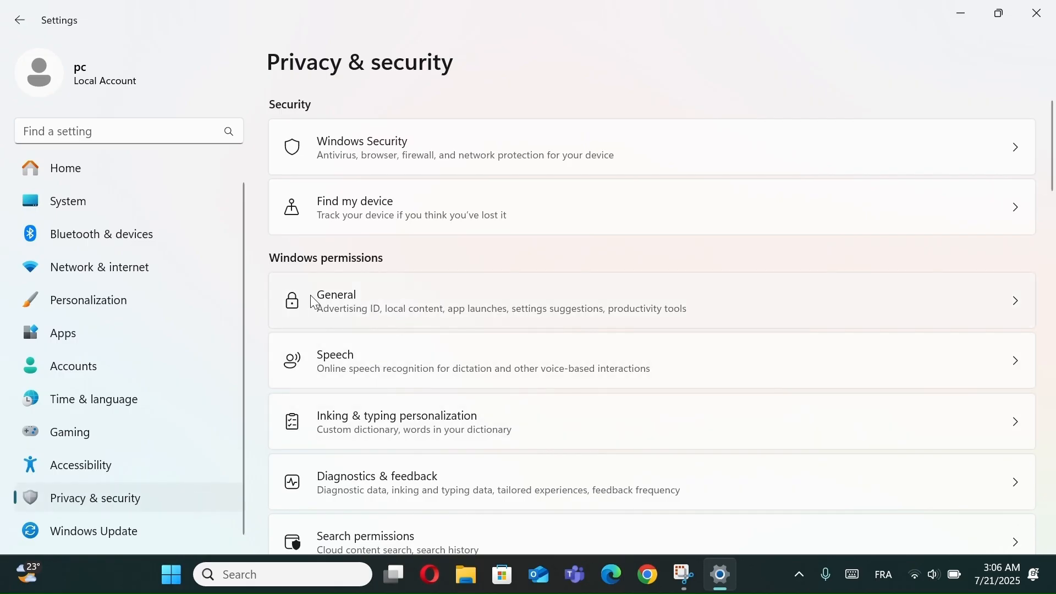
{"action": "left_click", "coordinate": [384, 297]}
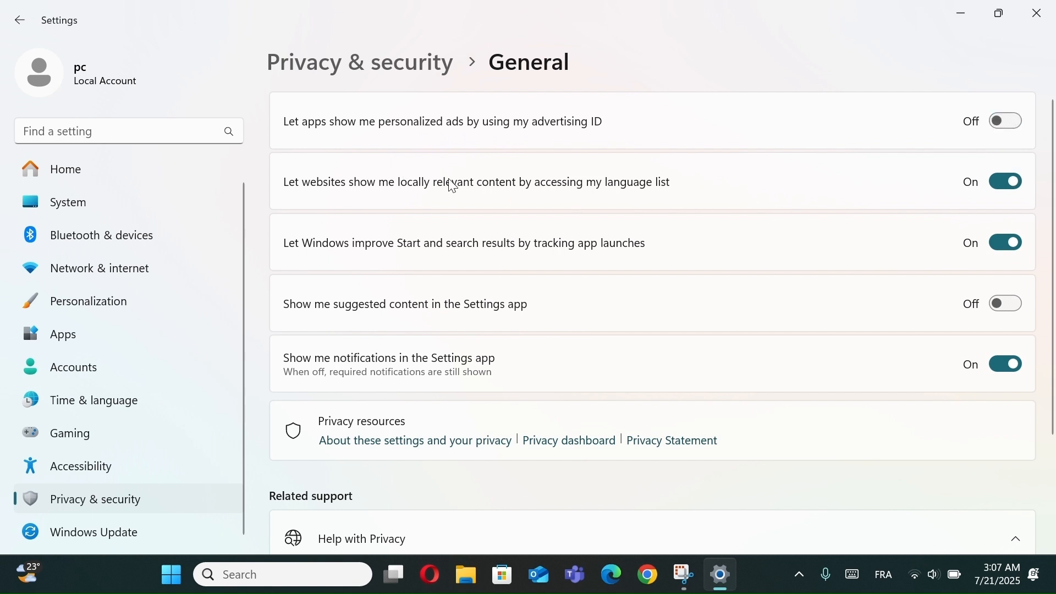
{"action": "left_click", "coordinate": [1014, 197]}
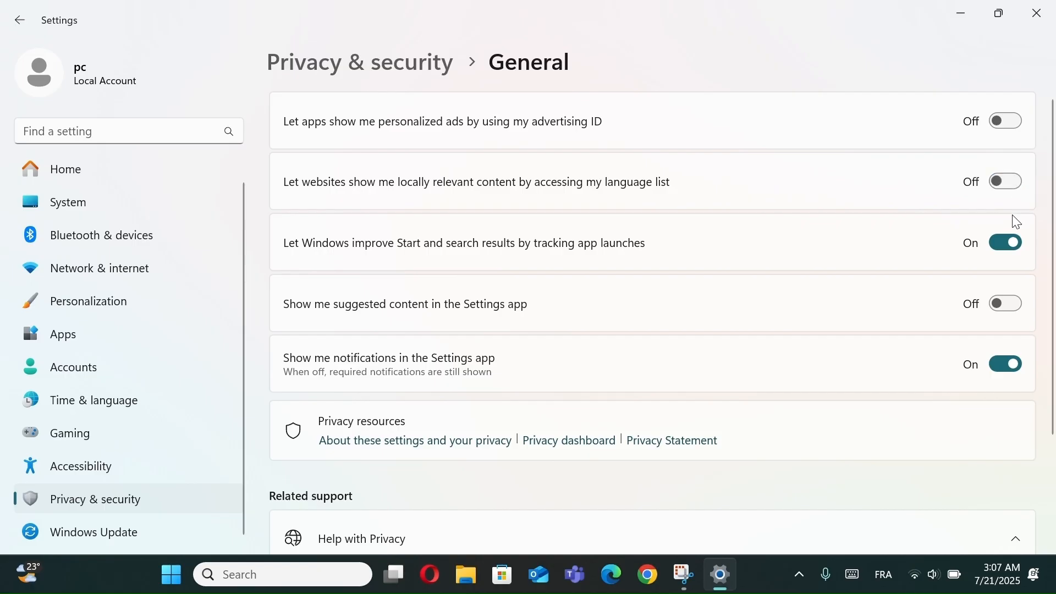
{"action": "left_click", "coordinate": [1018, 252]}
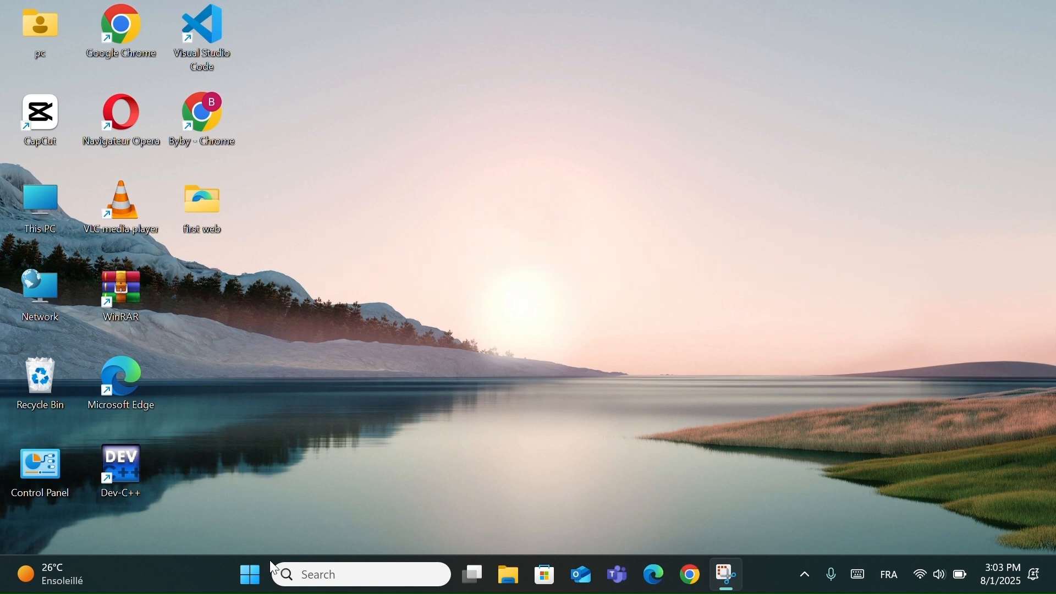
- Open the About page in the System section of Windows Settings
{"action": "left_click", "coordinate": [251, 575]}
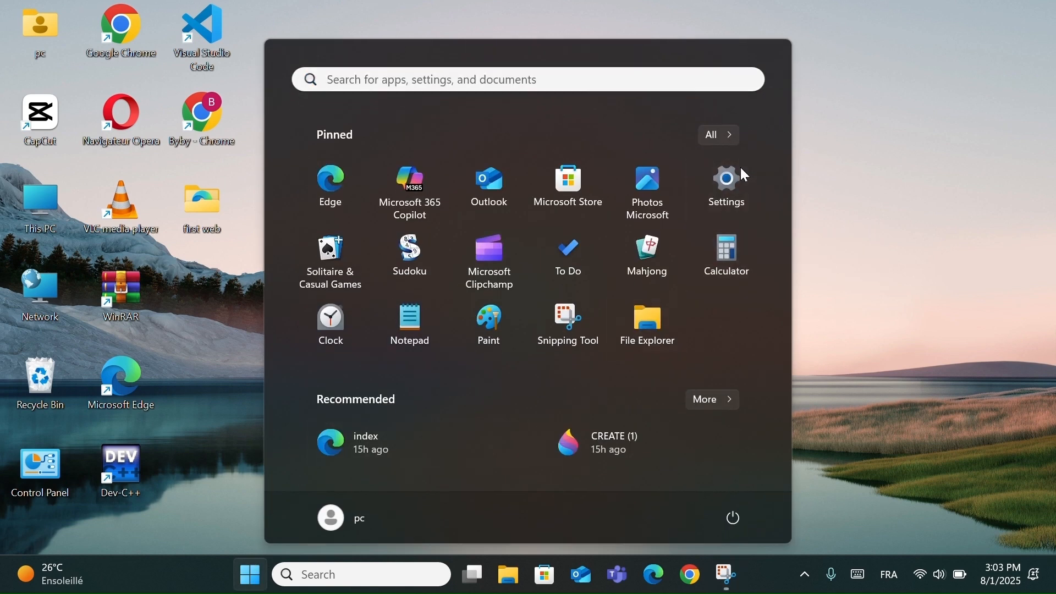
{"action": "left_click", "coordinate": [740, 167]}
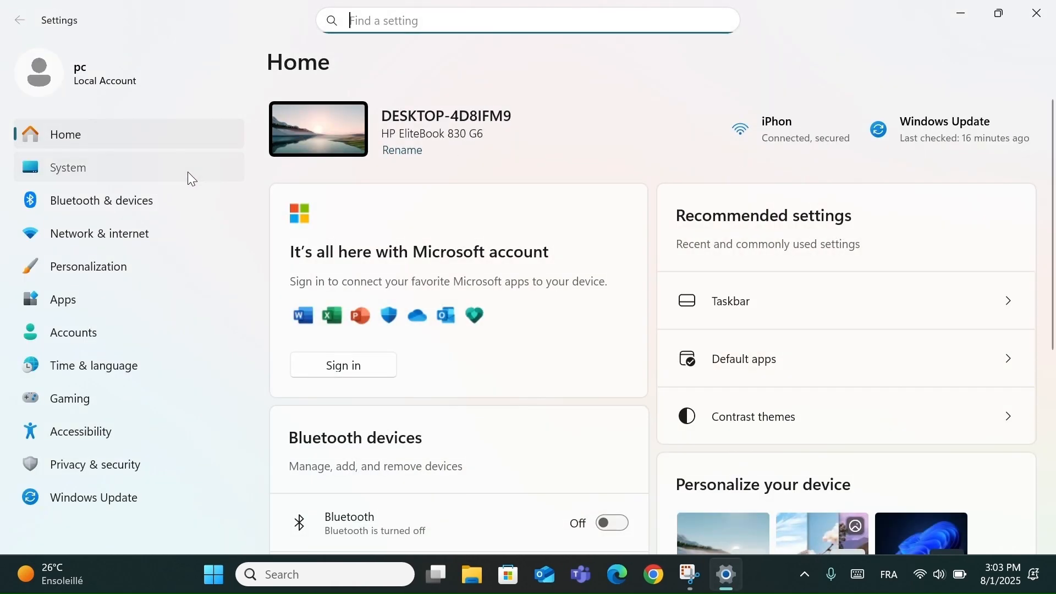
{"action": "left_click", "coordinate": [189, 175]}
{"action": "scroll", "coordinate": [545, 364], "scroll_direction": "down", "scroll_amount": 5}
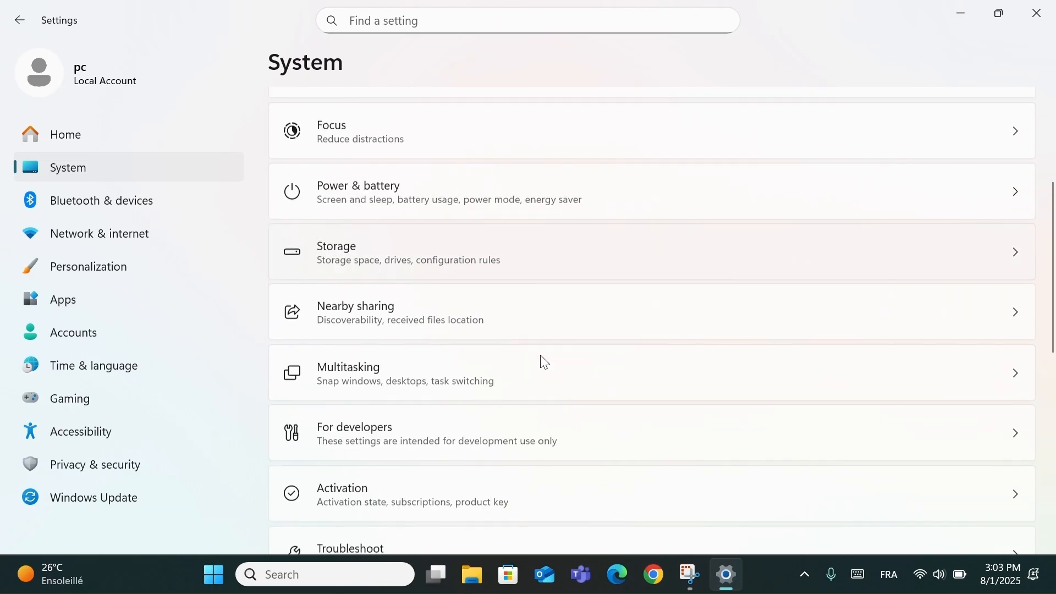
{"action": "scroll", "coordinate": [545, 363], "scroll_direction": "down", "scroll_amount": 8}
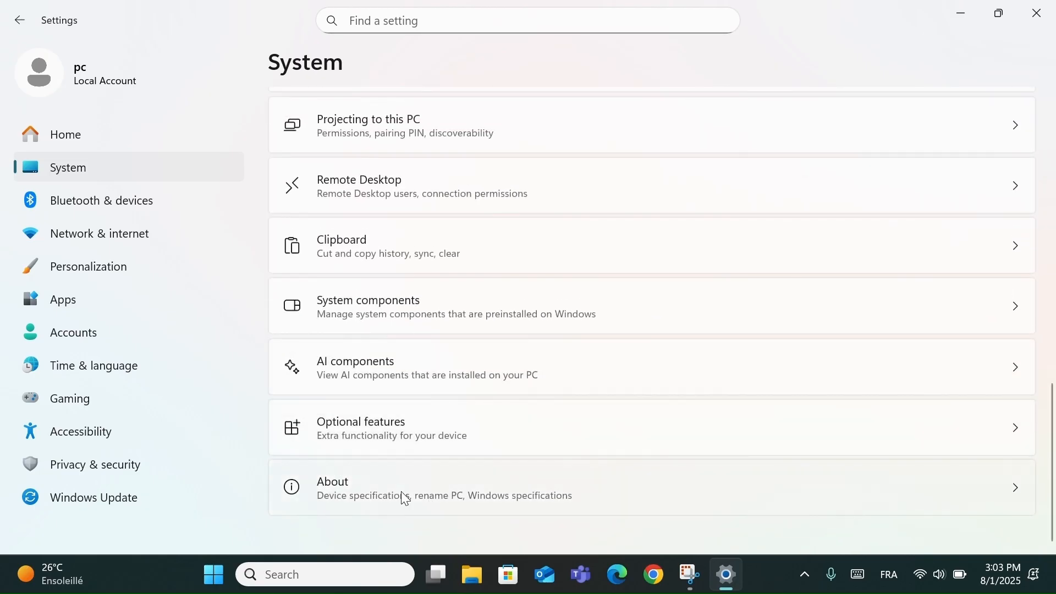
{"action": "left_click", "coordinate": [405, 499]}
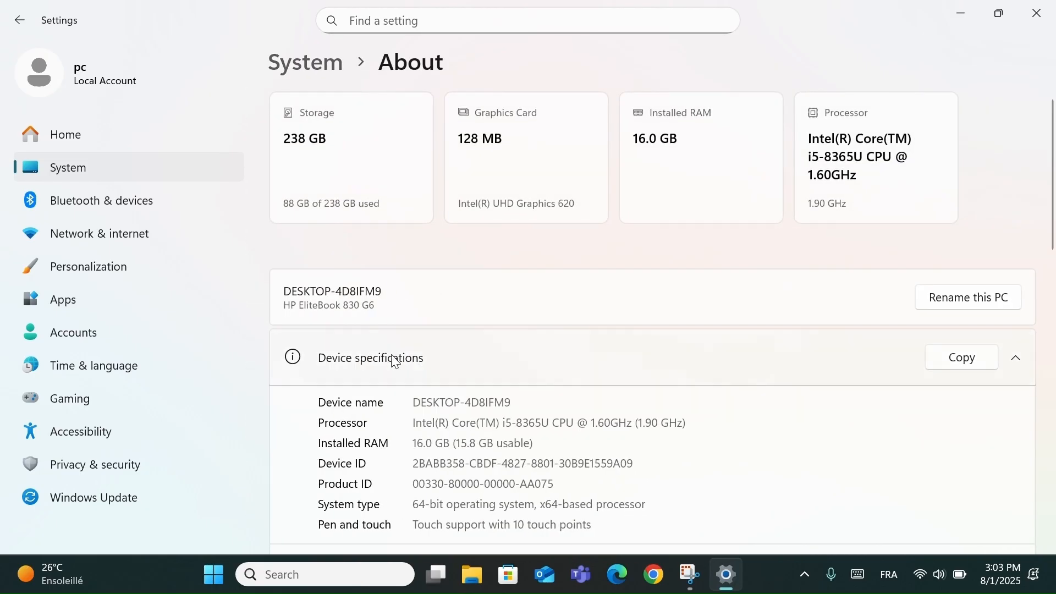
- Rename the PC as ADIIIL and postpone the restart
{"action": "left_click", "coordinate": [979, 304]}
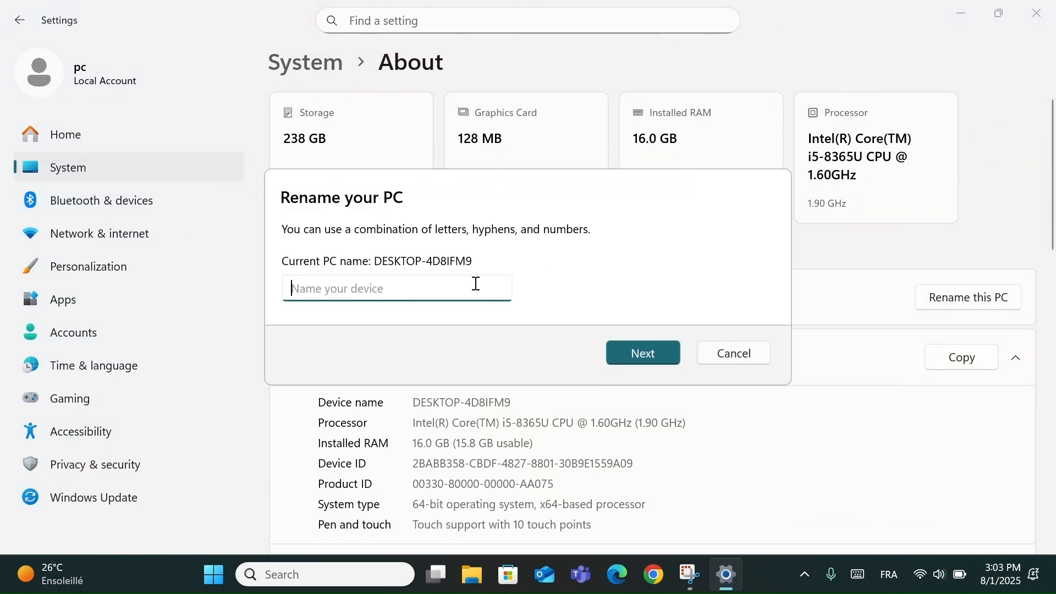
{"action": "type", "text": "ADIIIL"}
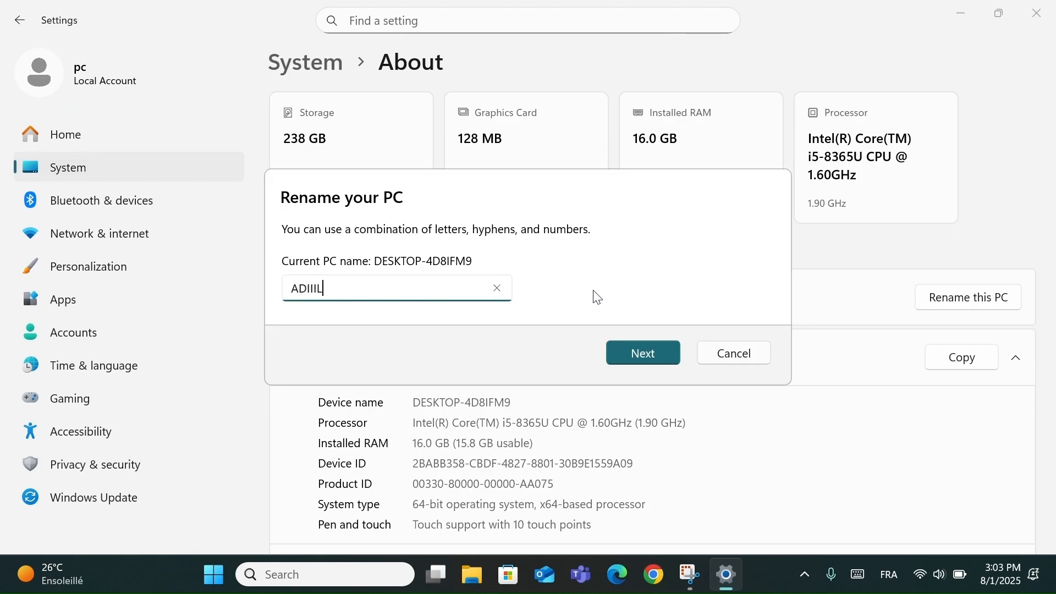
{"action": "left_click", "coordinate": [648, 356]}
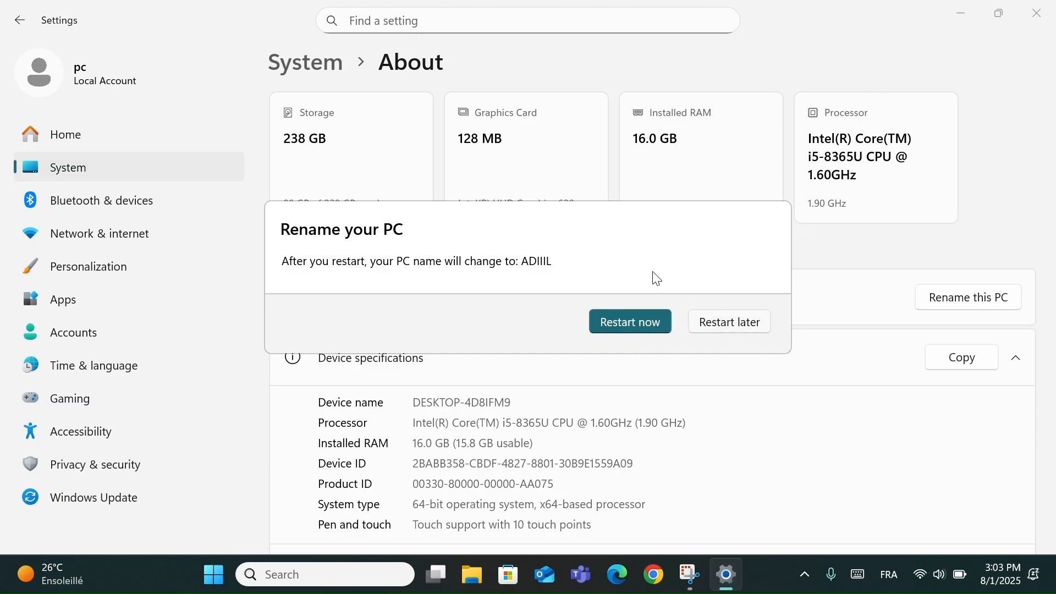
{"action": "left_click", "coordinate": [718, 320]}
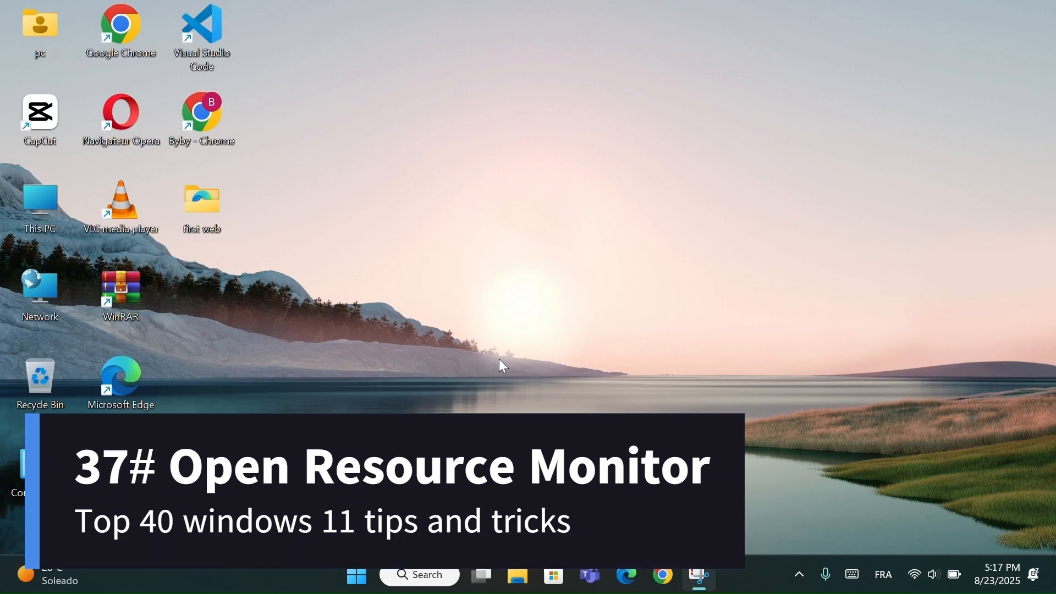
- Open Command Prompt and launch Resource Monitor with the command resmon
{"action": "left_click", "coordinate": [411, 582]}
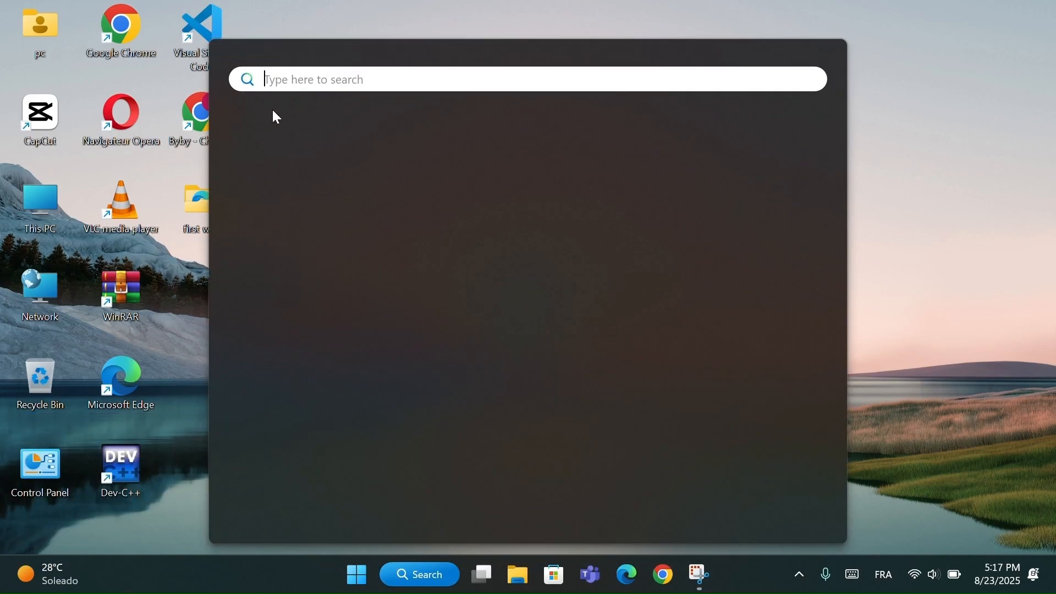
{"action": "left_click", "coordinate": [299, 164]}
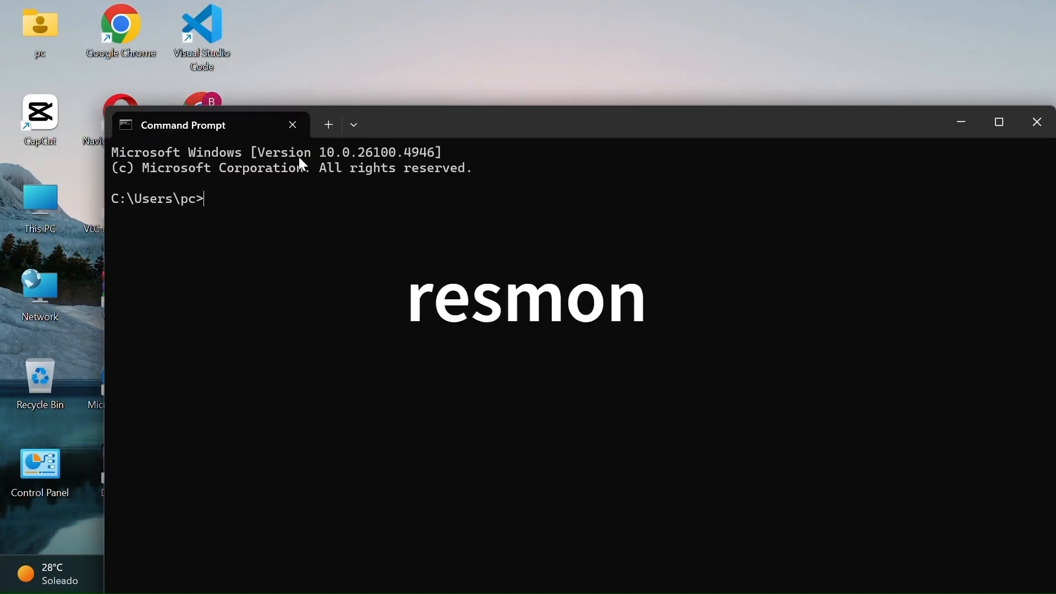
{"action": "type", "text": "resmon"}
{"action": "key", "text": "Return"}
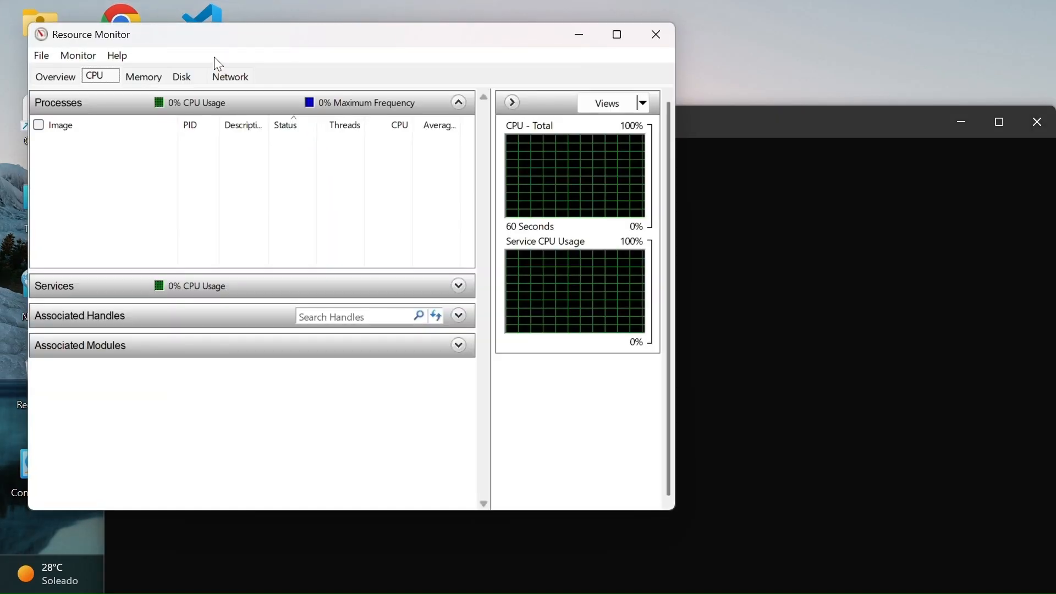
- Examine the overview and the CPU usage in Resource Monitor, going through the list of running processes
{"action": "left_click_drag", "start_coordinate": [234, 37], "coordinate": [302, 80]}
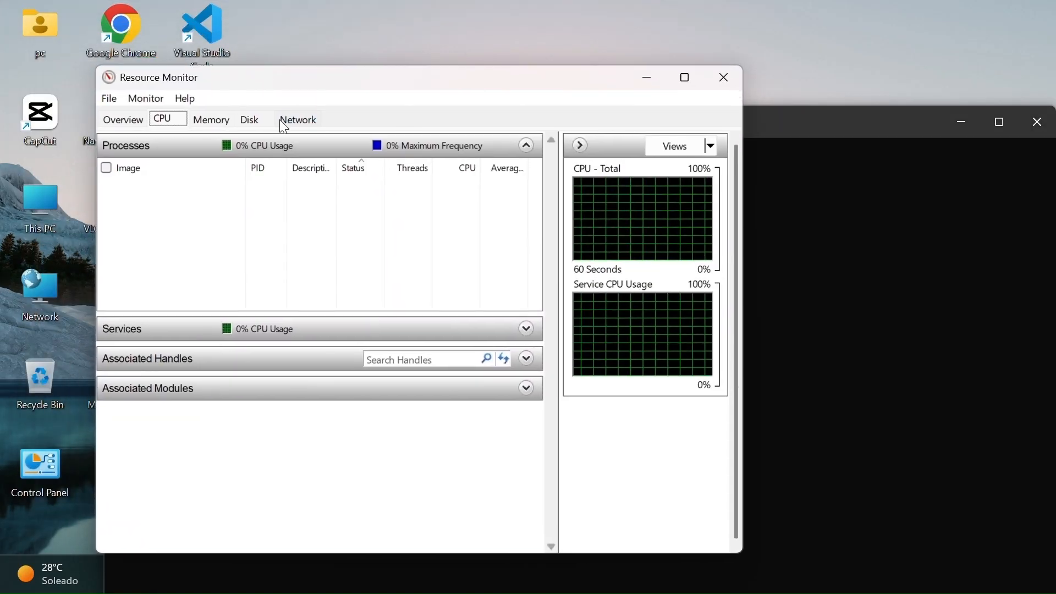
{"action": "left_click", "coordinate": [128, 120]}
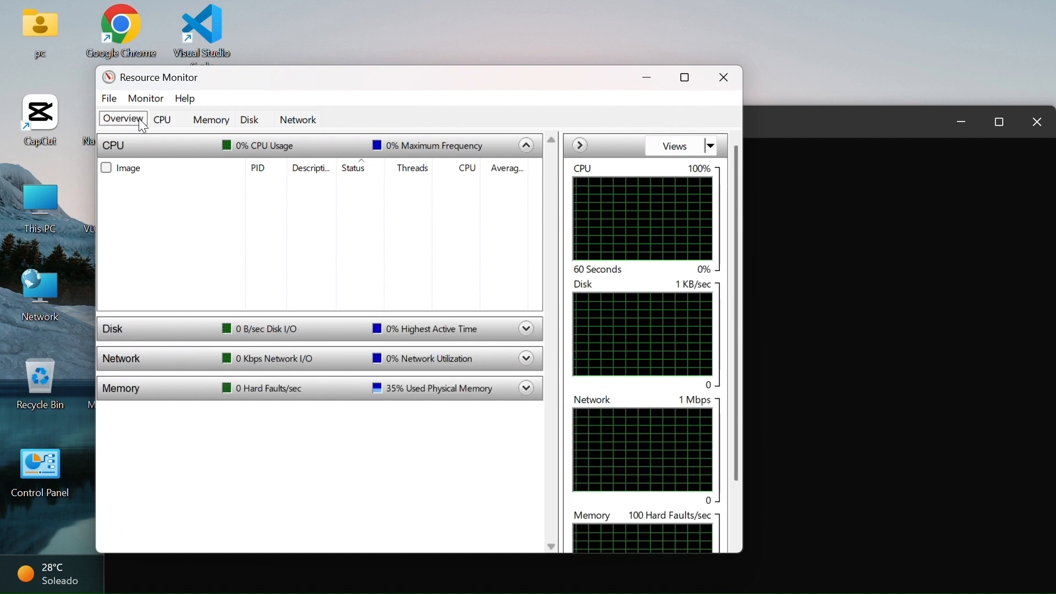
{"action": "left_click", "coordinate": [163, 119]}
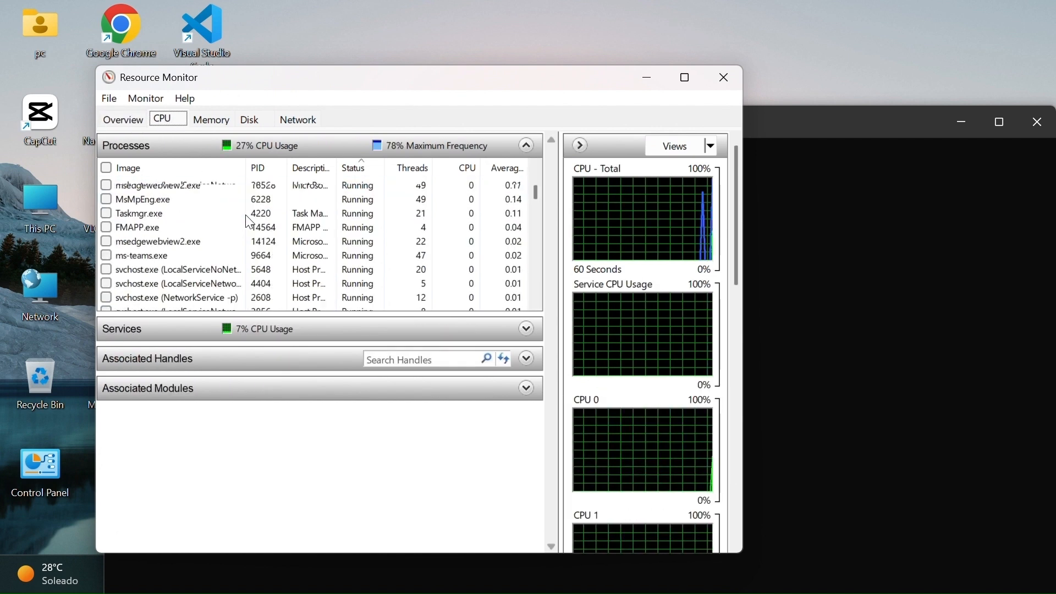
{"action": "scroll", "coordinate": [251, 222], "scroll_direction": "down", "scroll_amount": 15}
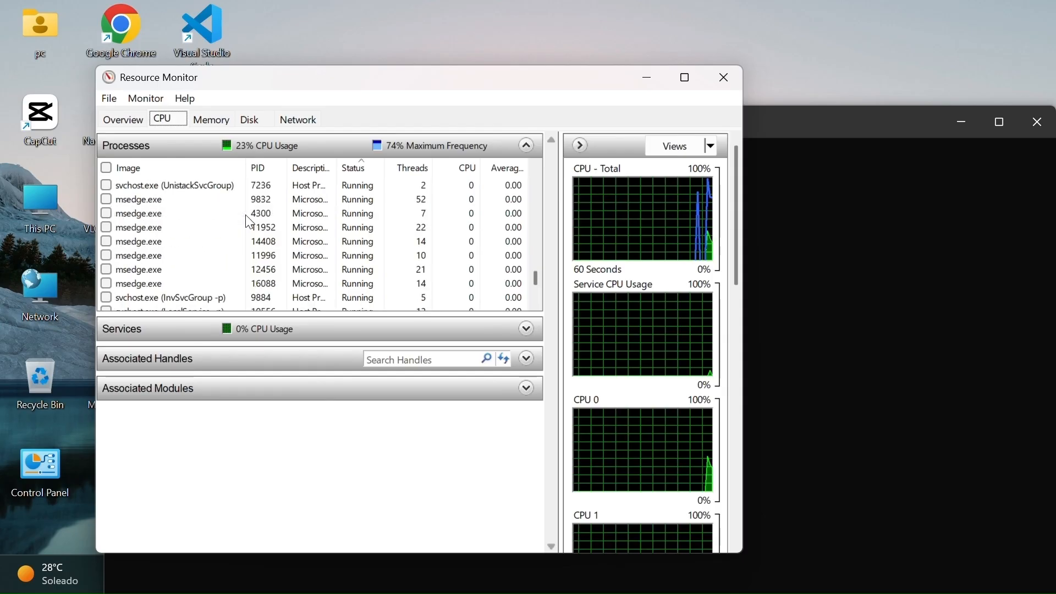
{"action": "scroll", "coordinate": [250, 222], "scroll_direction": "up", "scroll_amount": 15}
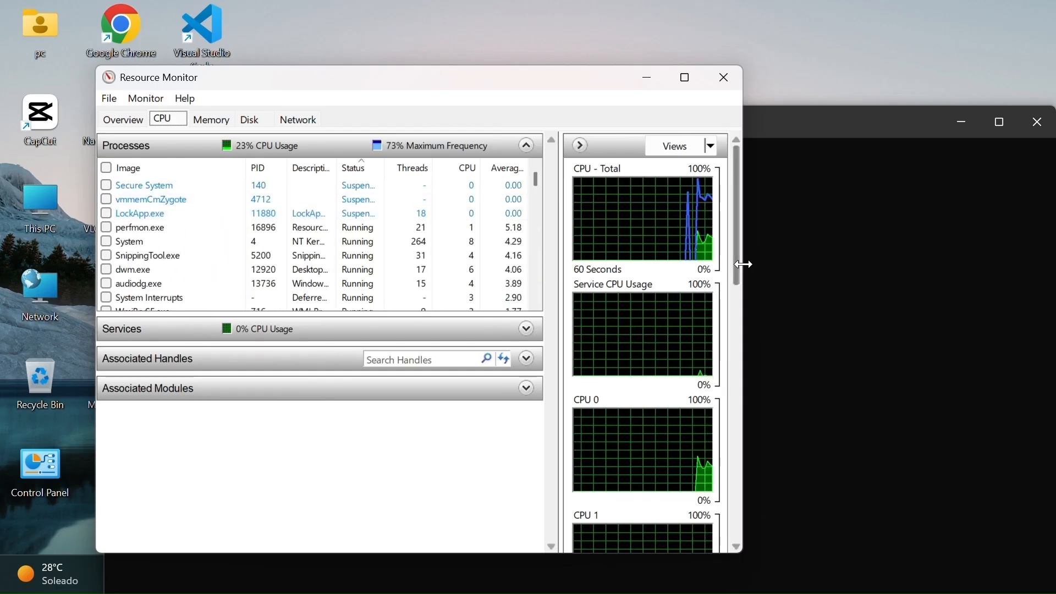
{"action": "mouse_move", "coordinate": [738, 265]}
{"action": "left_mouse_down"}
{"action": "mouse_move", "coordinate": [753, 360]}
{"action": "mouse_move", "coordinate": [747, 535]}
{"action": "mouse_move", "coordinate": [728, 265]}
{"action": "left_mouse_up"}
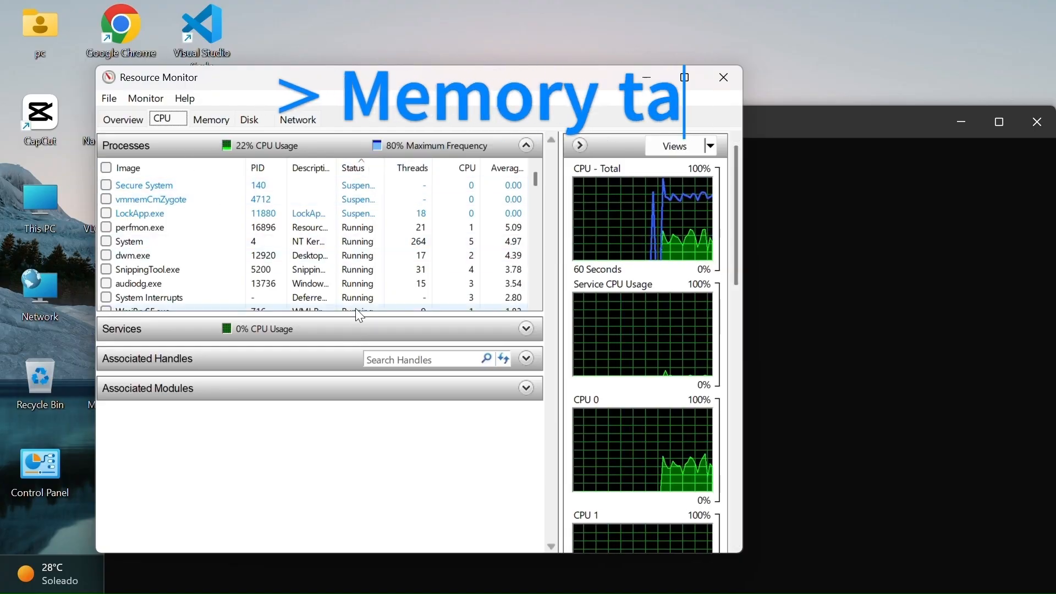
{"action": "scroll", "coordinate": [417, 231], "scroll_direction": "down", "scroll_amount": 5}
{"action": "scroll", "coordinate": [416, 231], "scroll_direction": "down", "scroll_amount": 8}
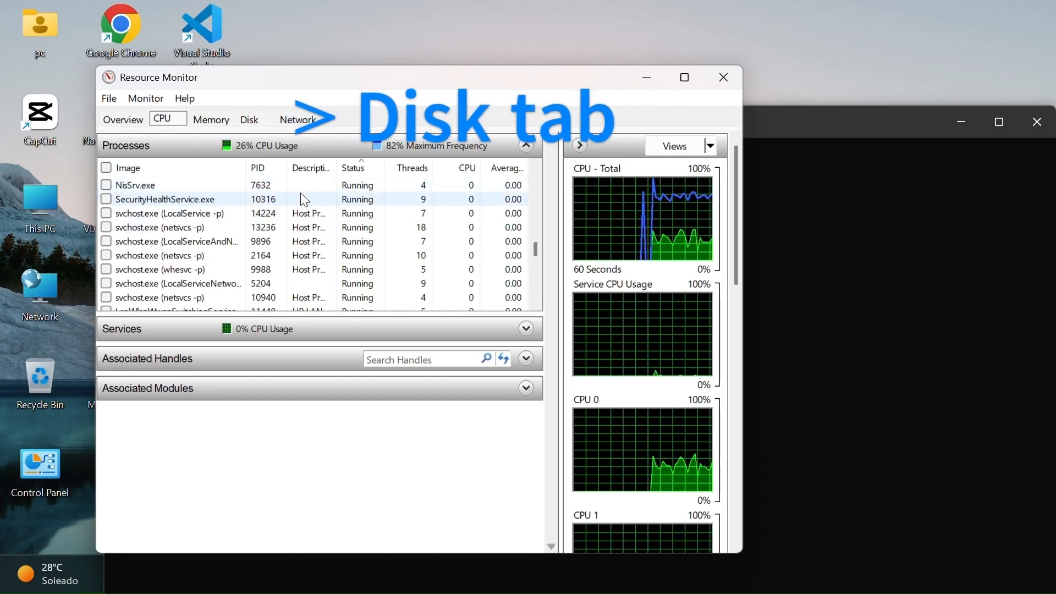
{"action": "scroll", "coordinate": [240, 287], "scroll_direction": "down", "scroll_amount": 5}
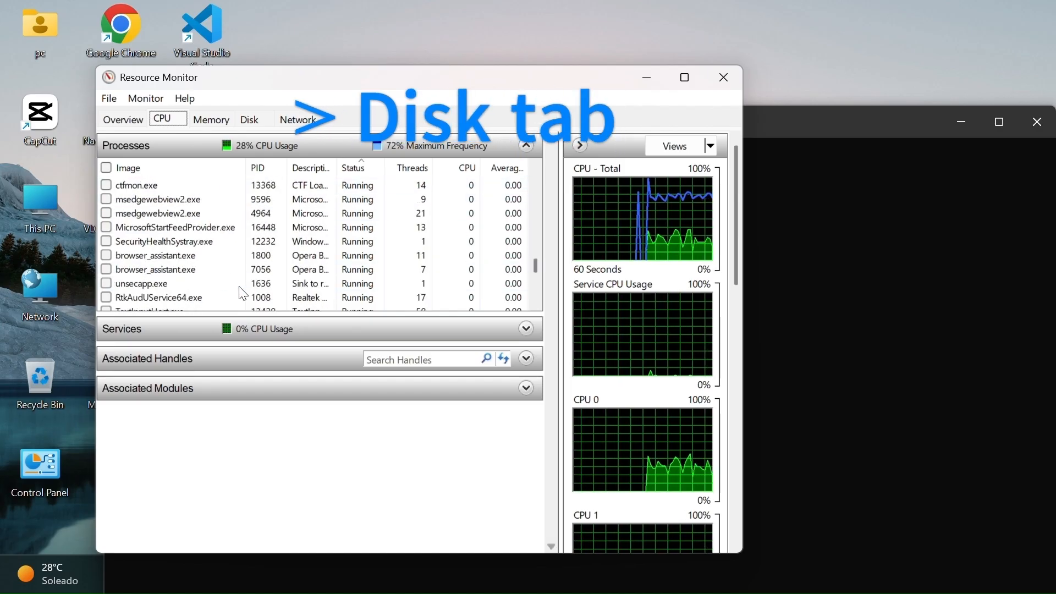
- Review the memory, disk and network activity in Resource Monitor, and return to the overview of all resources
{"action": "left_click", "coordinate": [215, 117]}
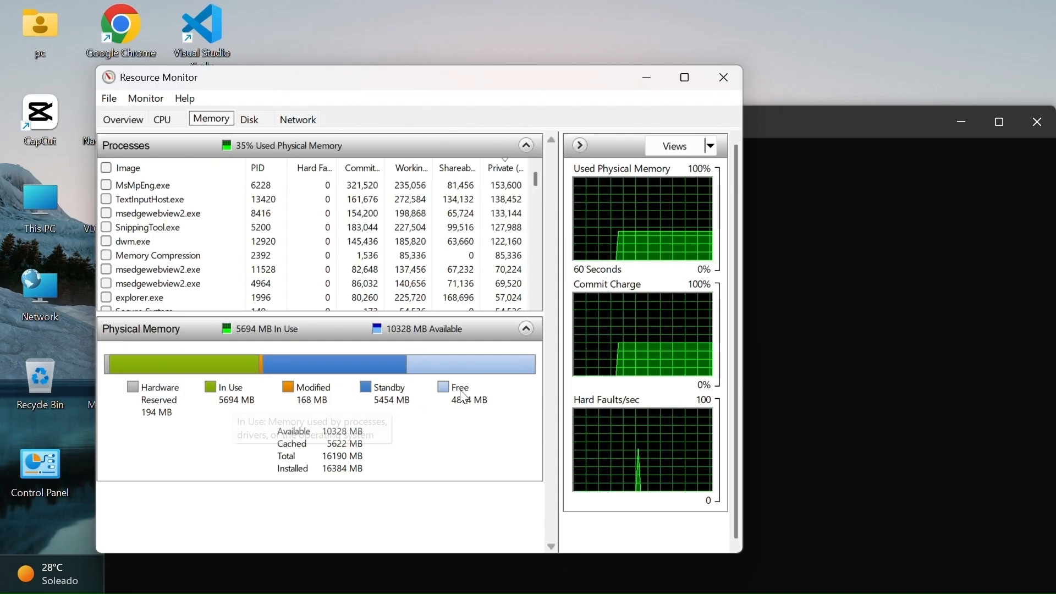
{"action": "left_click", "coordinate": [252, 121]}
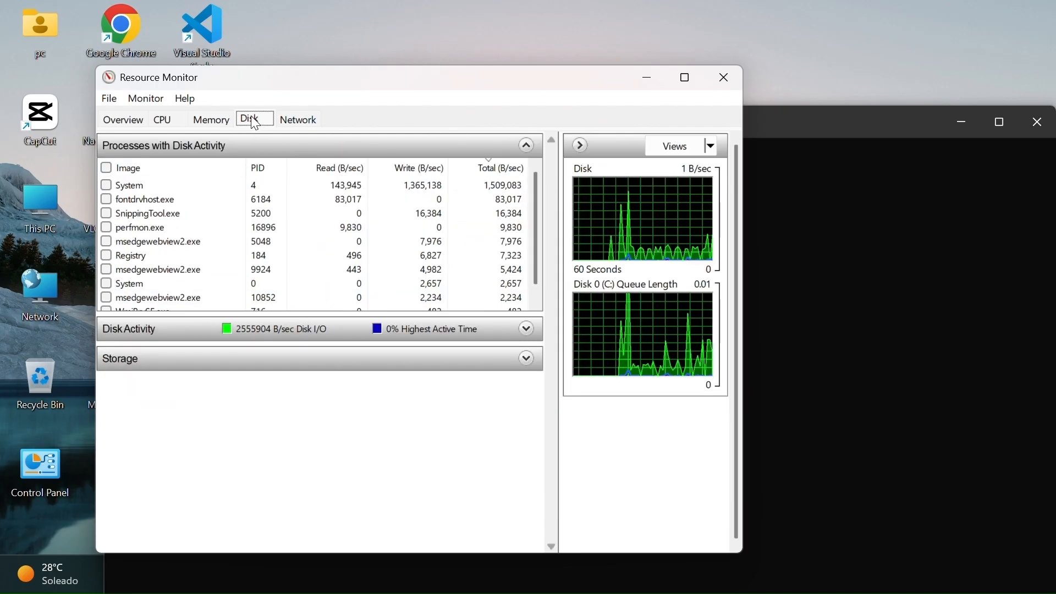
{"action": "left_click", "coordinate": [295, 120]}
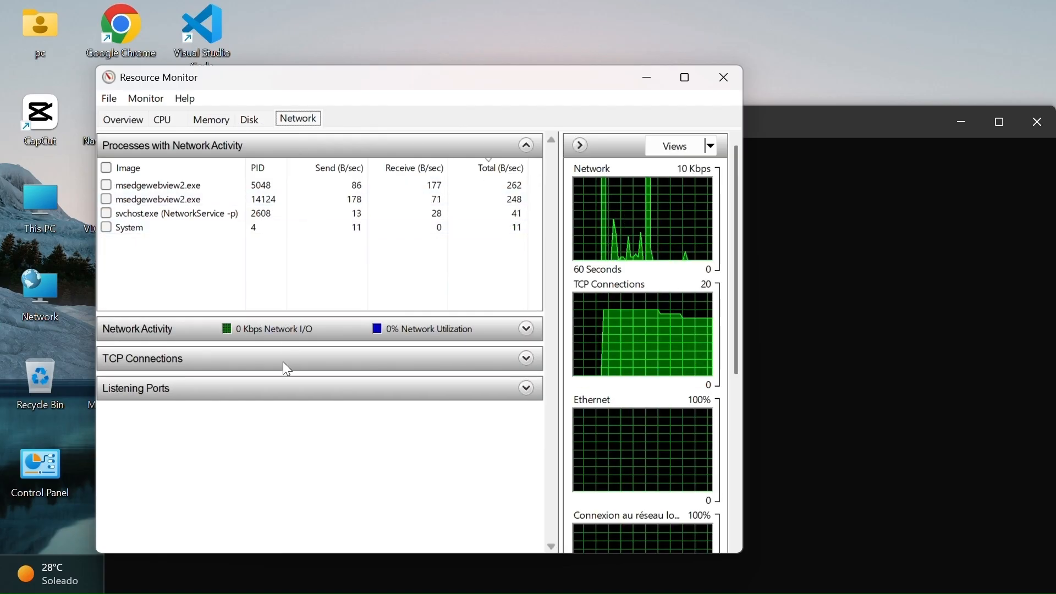
{"action": "left_click", "coordinate": [209, 122]}
{"action": "left_click", "coordinate": [166, 120]}
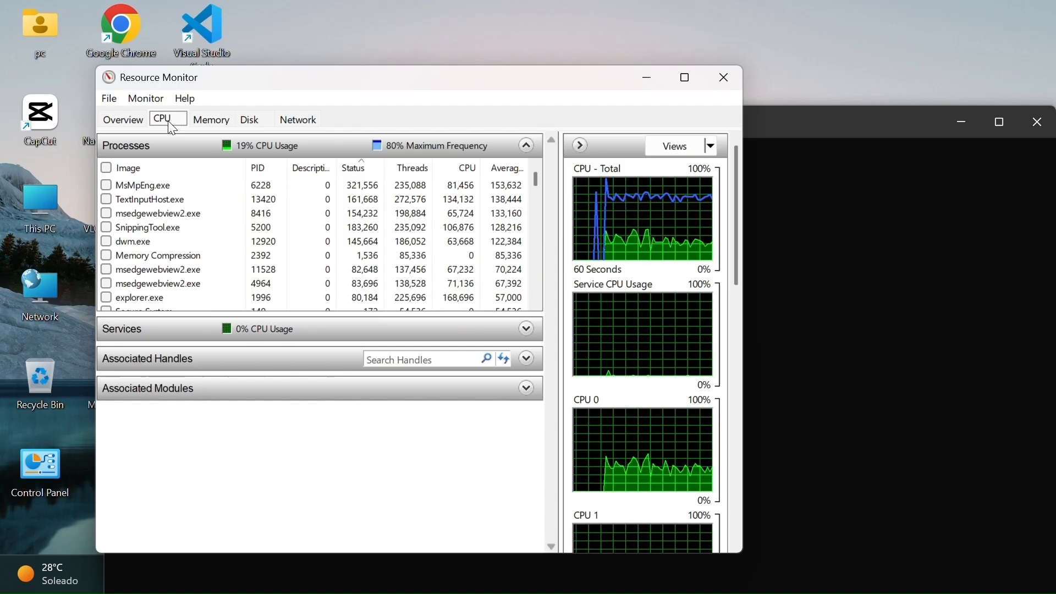
{"action": "left_click", "coordinate": [116, 119]}
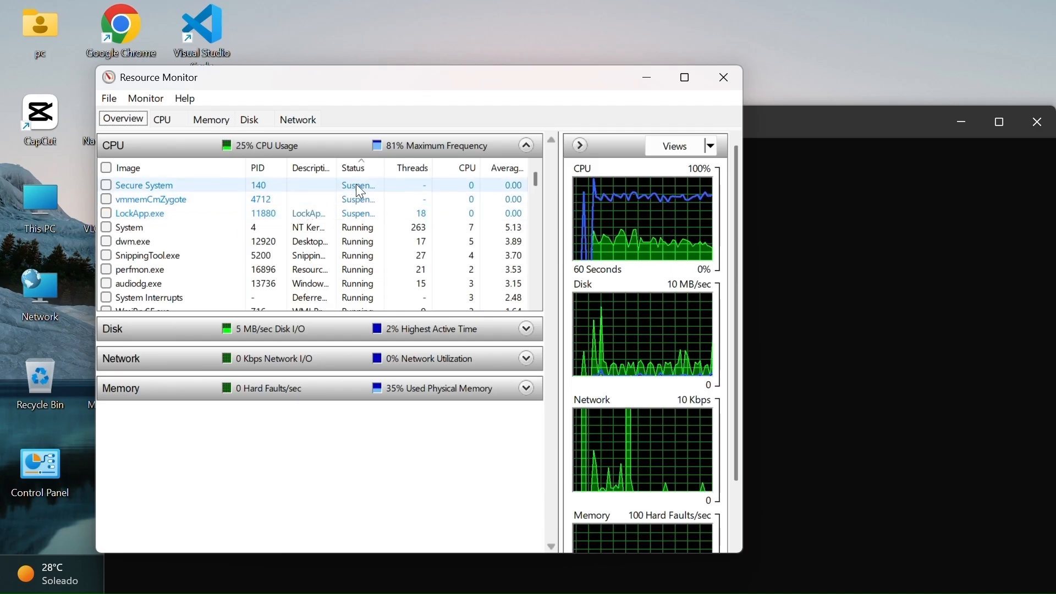
- Close Resource Monitor and the Command Prompt window
{"action": "left_click", "coordinate": [726, 91]}
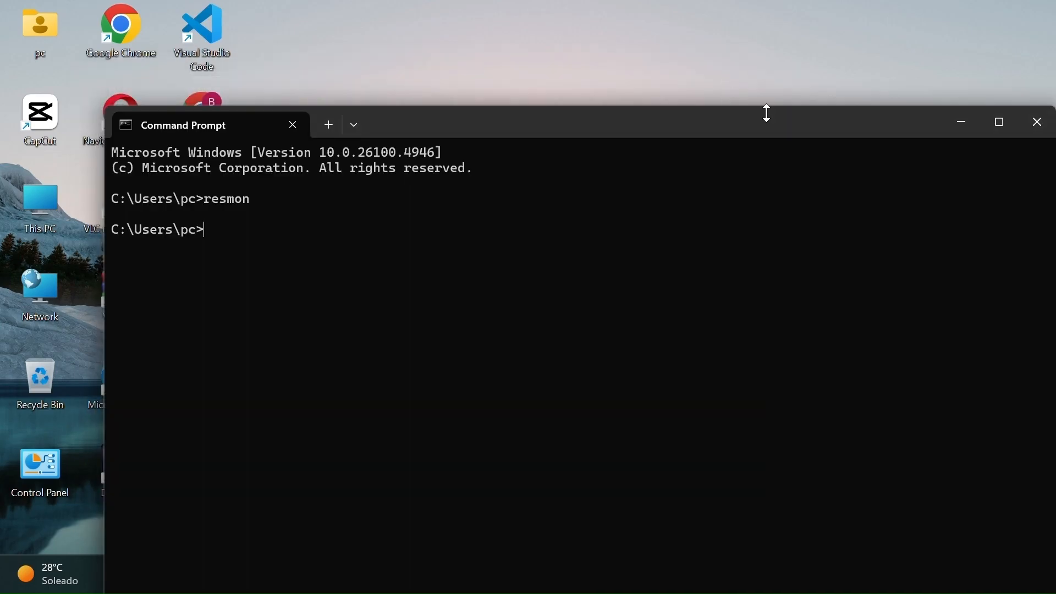
{"action": "left_click_drag", "start_coordinate": [730, 115], "coordinate": [721, 78]}
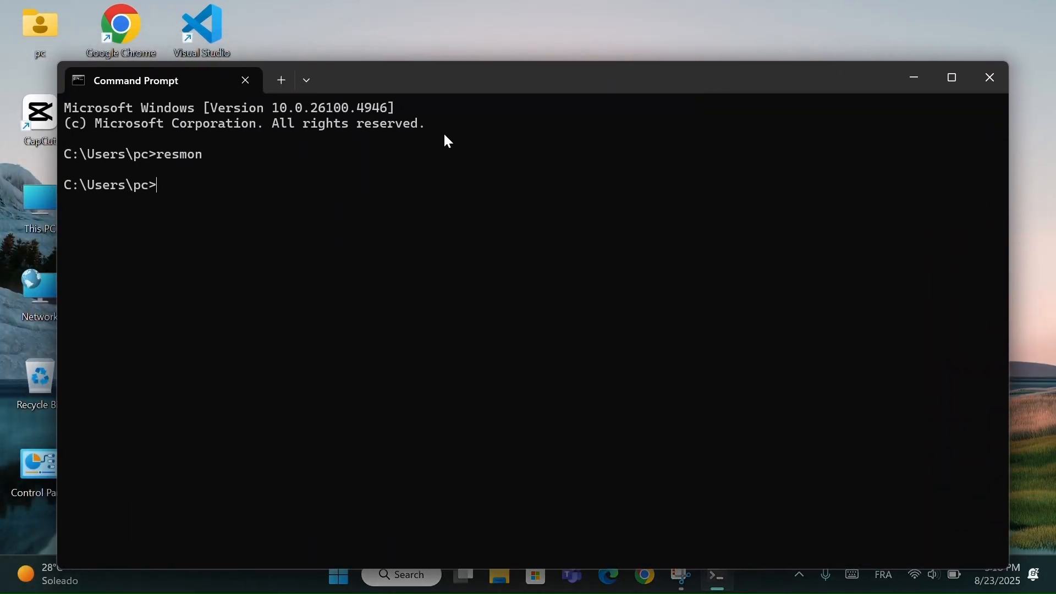
{"action": "left_click", "coordinate": [999, 77]}
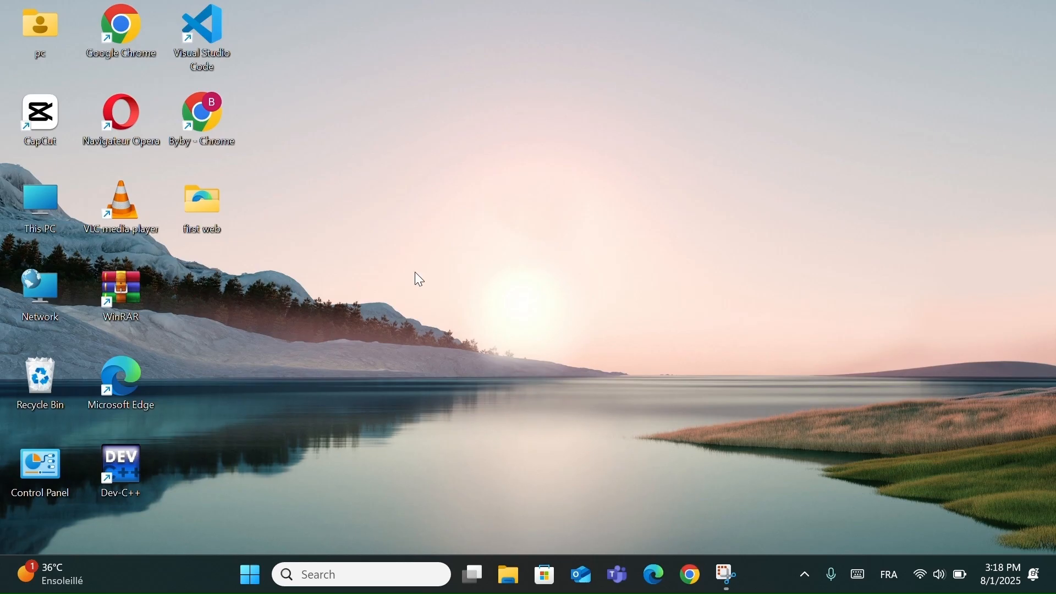
- Open This PC in File Explorer and bring up the advanced view settings in Folder Options
{"action": "left_click", "coordinate": [61, 205]}
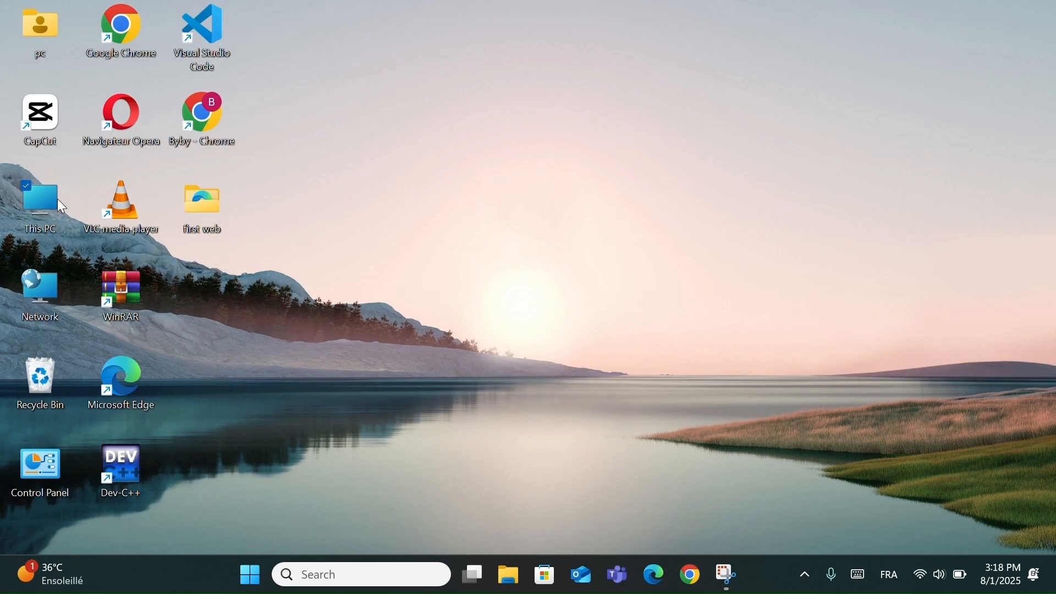
{"action": "double_click", "coordinate": [59, 201]}
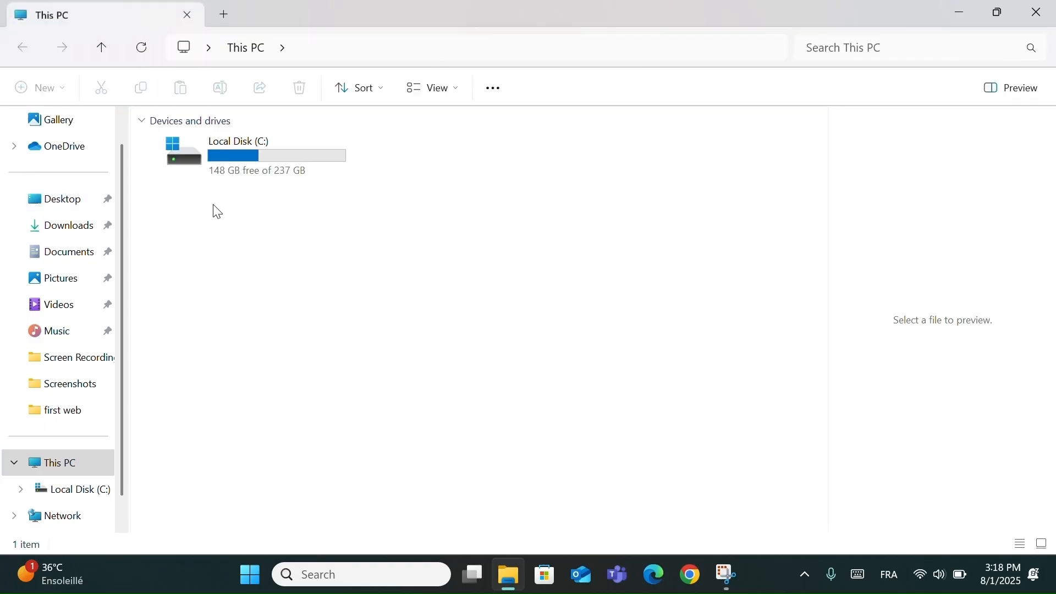
{"action": "left_click", "coordinate": [495, 89]}
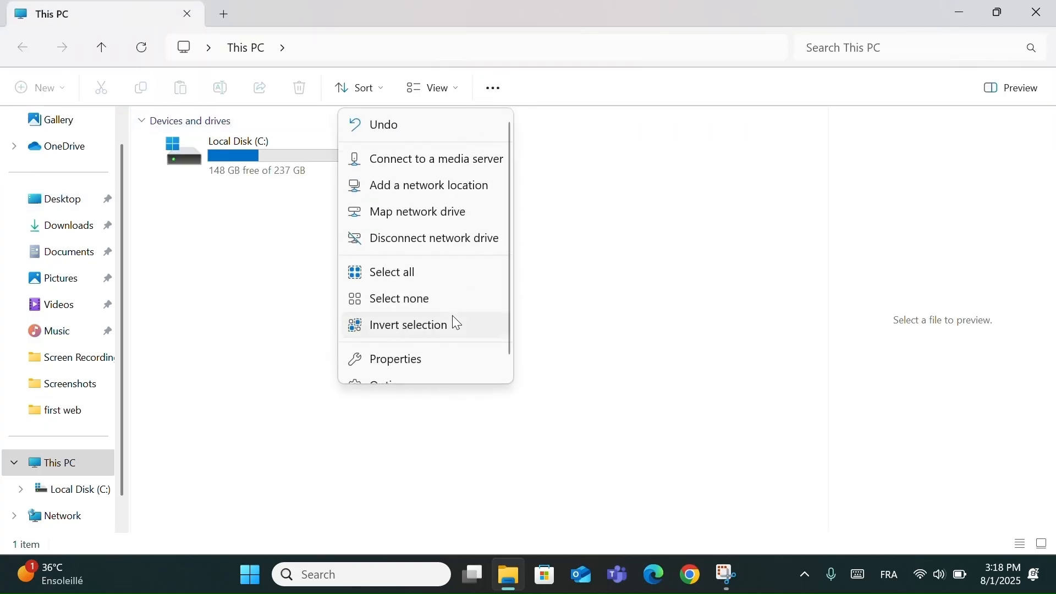
{"action": "scroll", "coordinate": [452, 319], "scroll_direction": "down", "scroll_amount": 1}
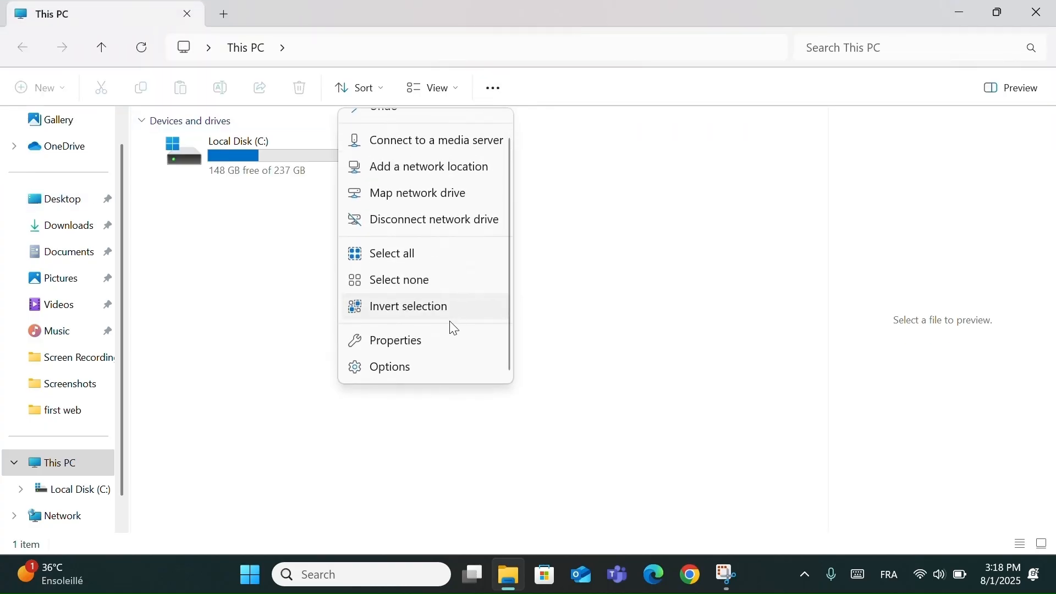
{"action": "left_click", "coordinate": [413, 368]}
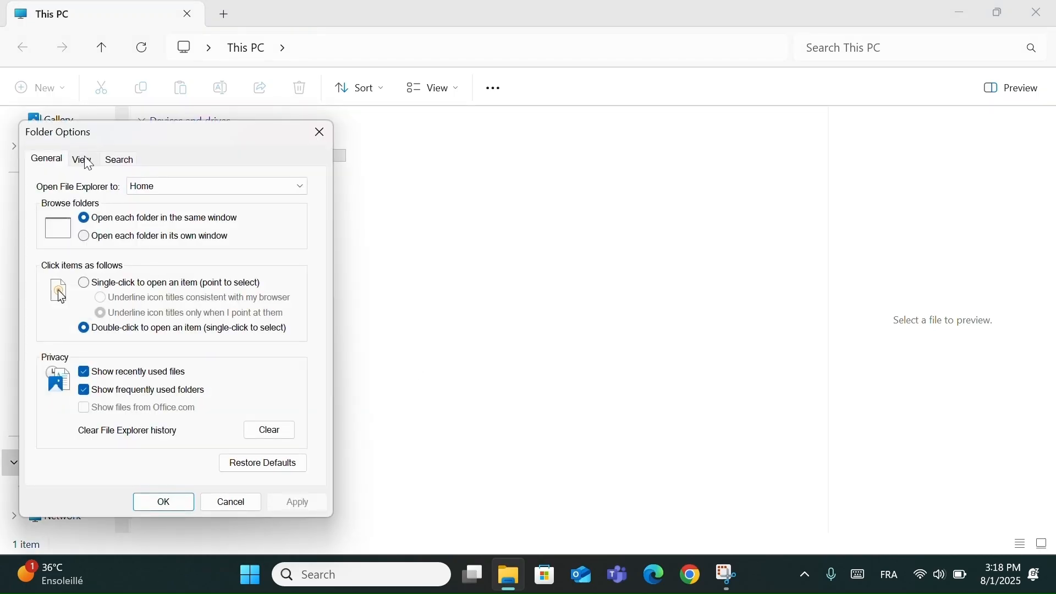
{"action": "left_click", "coordinate": [83, 164]}
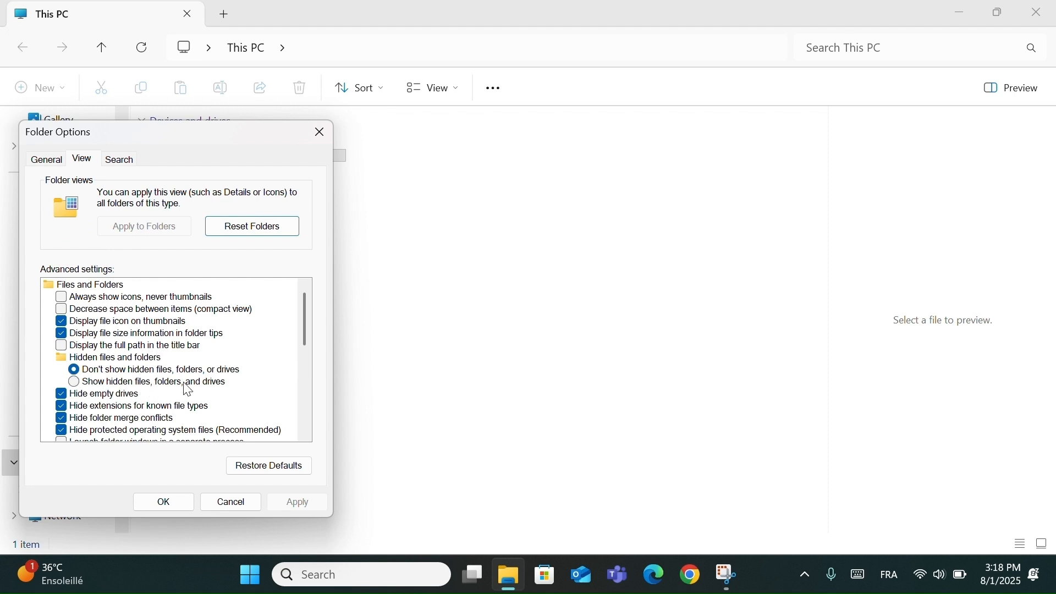
- Set Folder Options to show hidden files, folders, and drives, apply the change and close File Explorer
{"action": "left_click", "coordinate": [75, 384]}
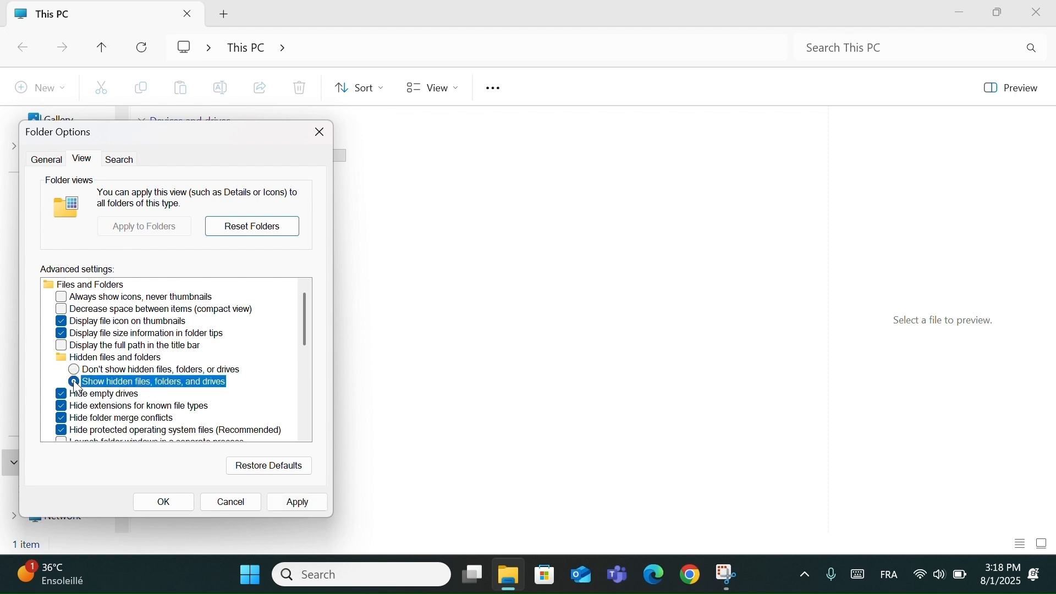
{"action": "left_click", "coordinate": [284, 503]}
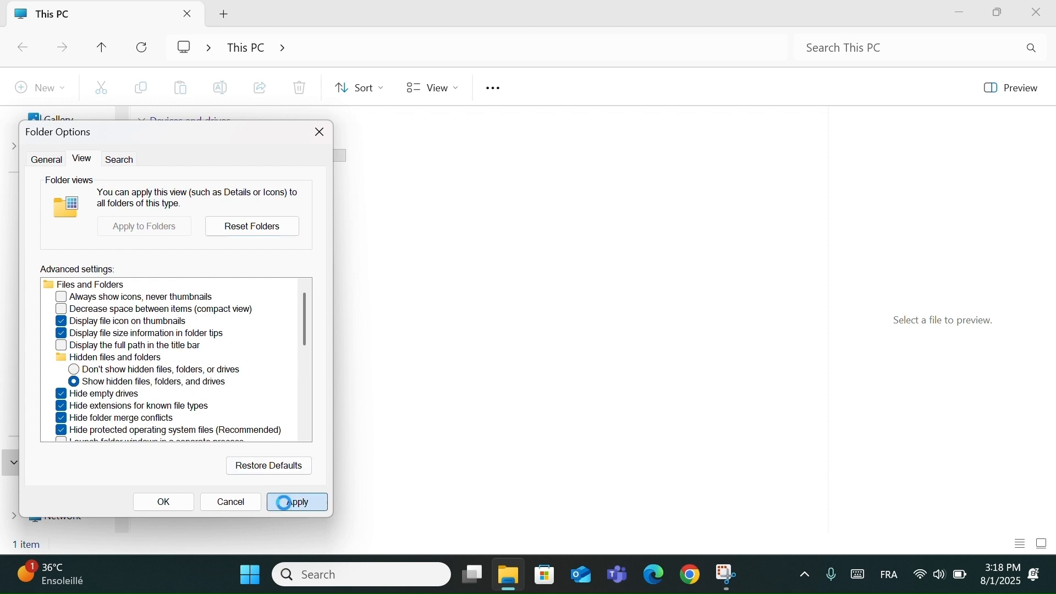
{"action": "left_click", "coordinate": [164, 504]}
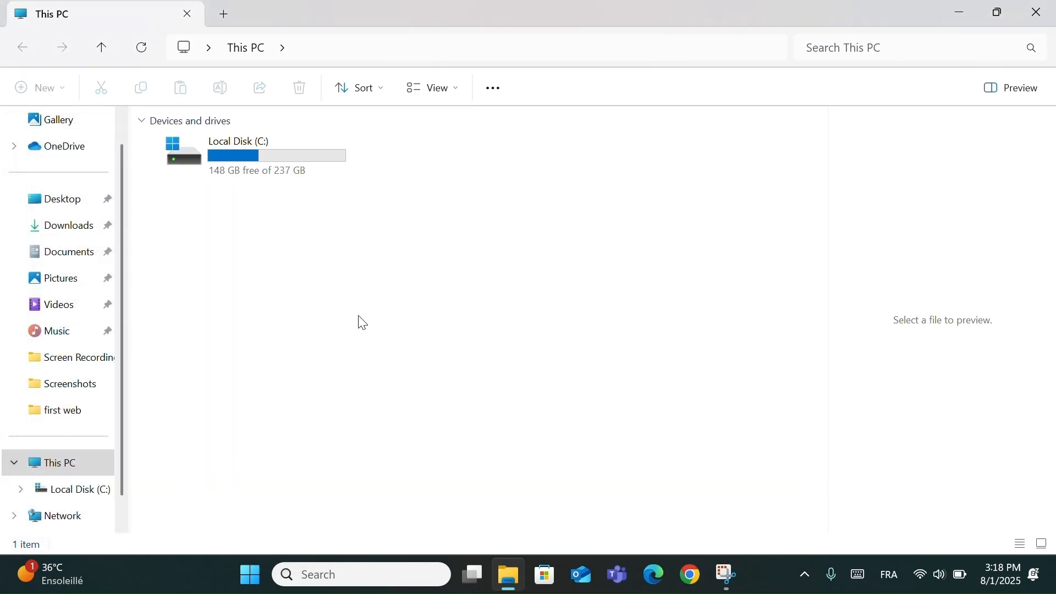
{"action": "left_click", "coordinate": [1038, 10]}
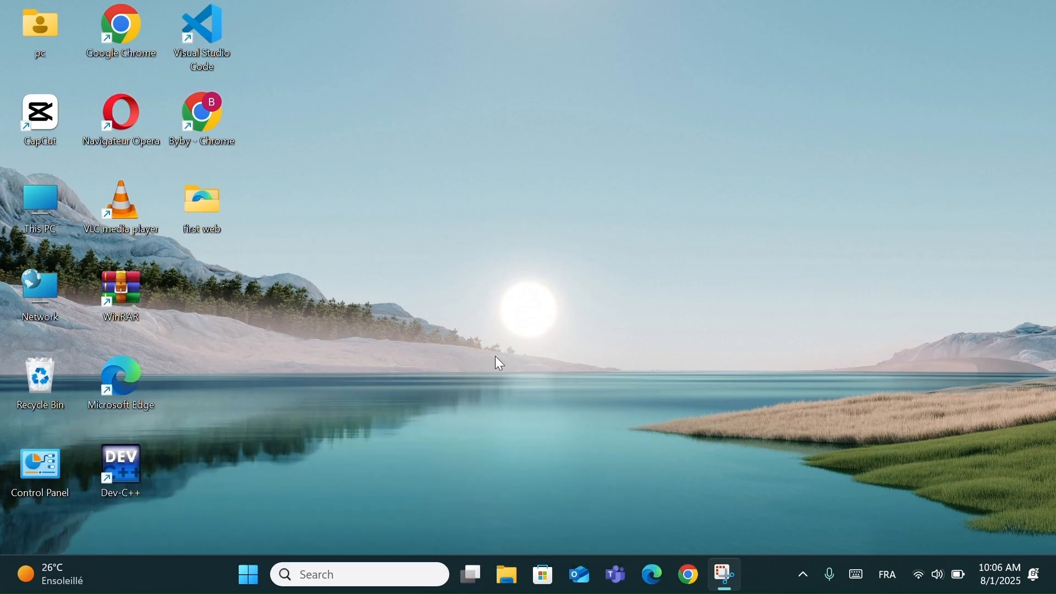
- Open the Focus page of the System settings and start a 30-minute focus session
{"action": "left_click", "coordinate": [255, 570]}
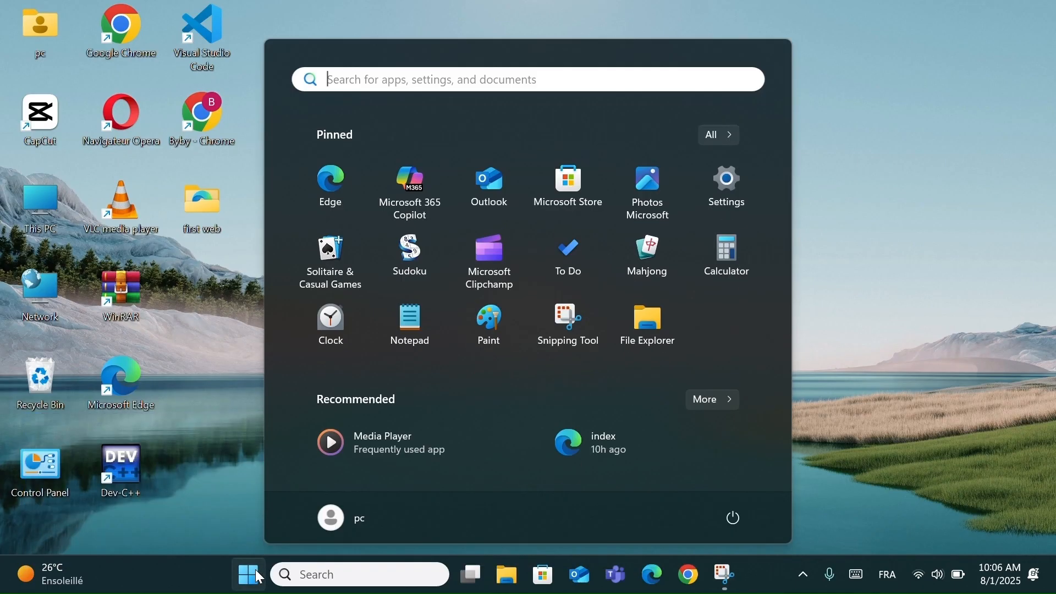
{"action": "left_click", "coordinate": [738, 199]}
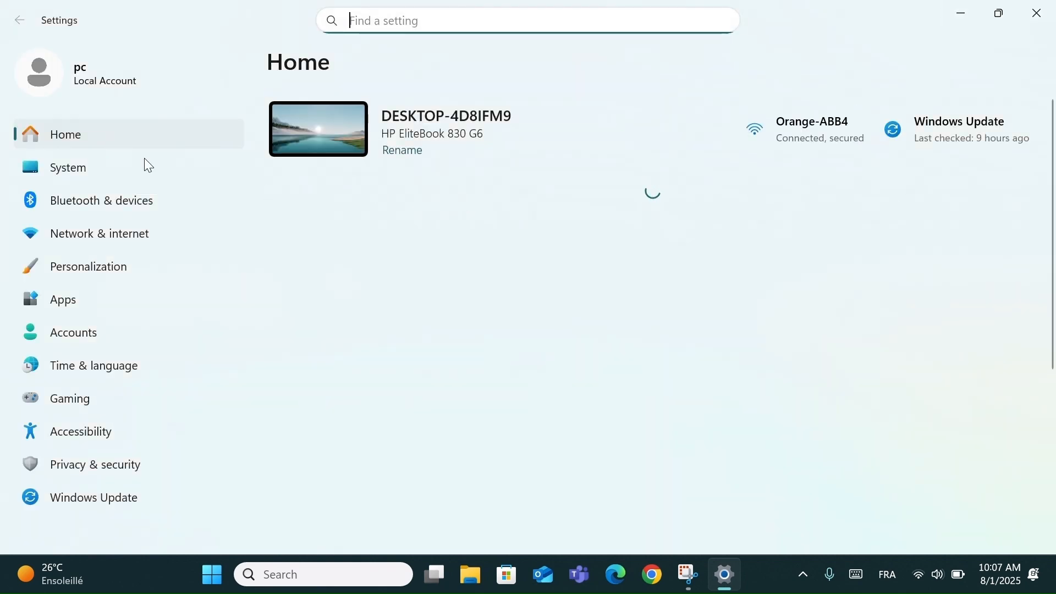
{"action": "left_click", "coordinate": [109, 177]}
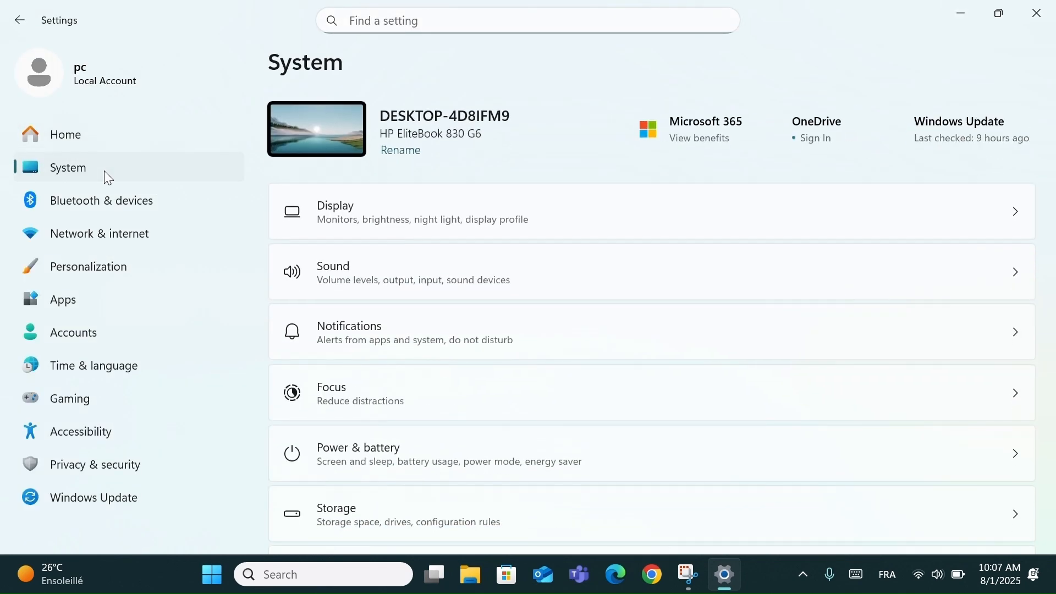
{"action": "left_click", "coordinate": [360, 394]}
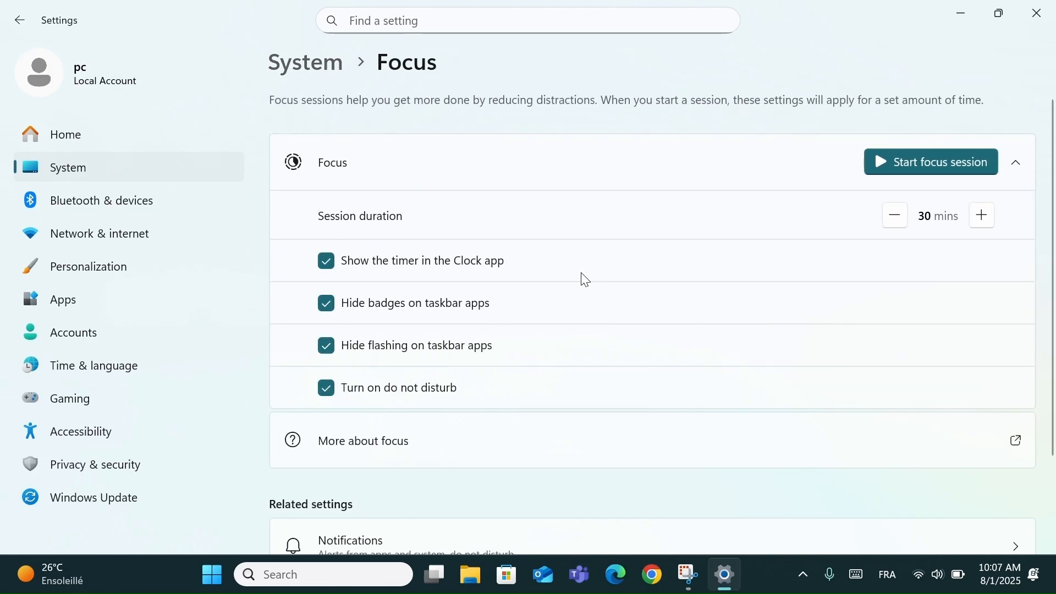
{"action": "left_click", "coordinate": [941, 170]}
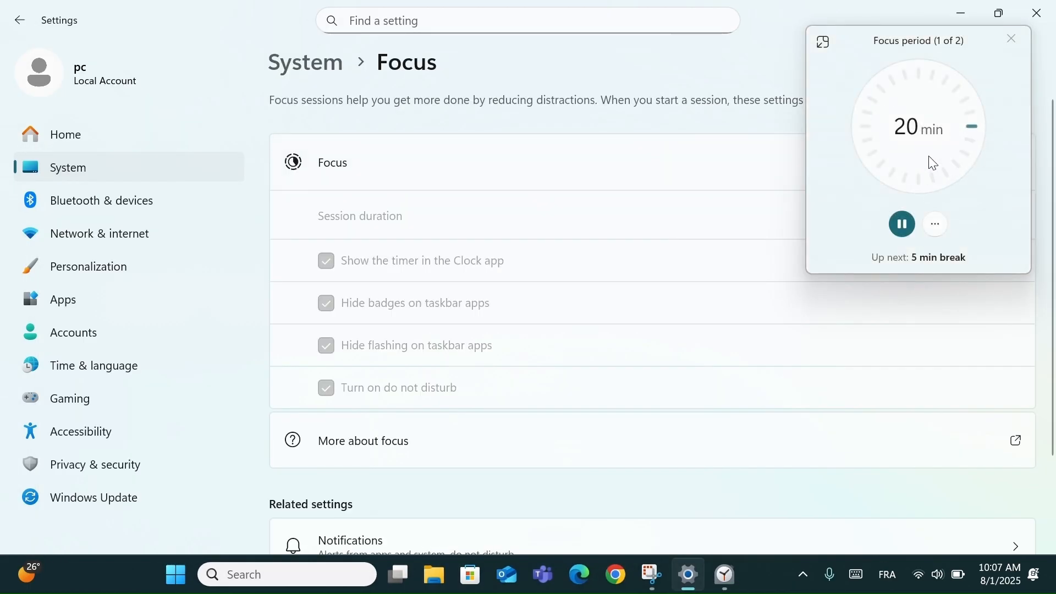
- Expand the compact focus timer to the full Clock window and look through the daily progress, Spotify and To Do cards
{"action": "left_click", "coordinate": [826, 48]}
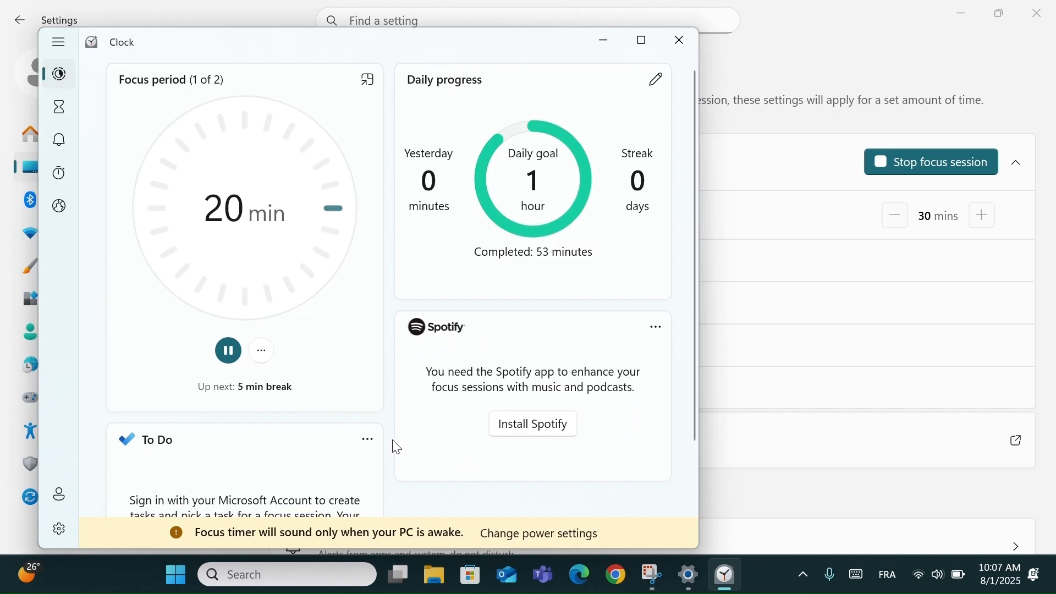
{"action": "scroll", "coordinate": [394, 445], "scroll_direction": "down", "scroll_amount": 3}
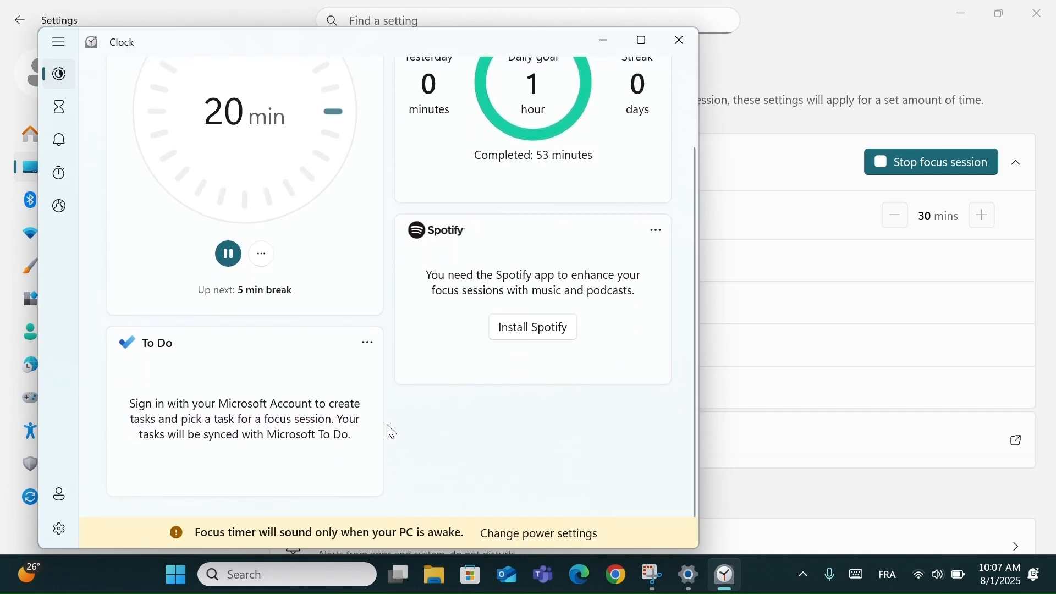
{"action": "scroll", "coordinate": [394, 429], "scroll_direction": "up", "scroll_amount": 3}
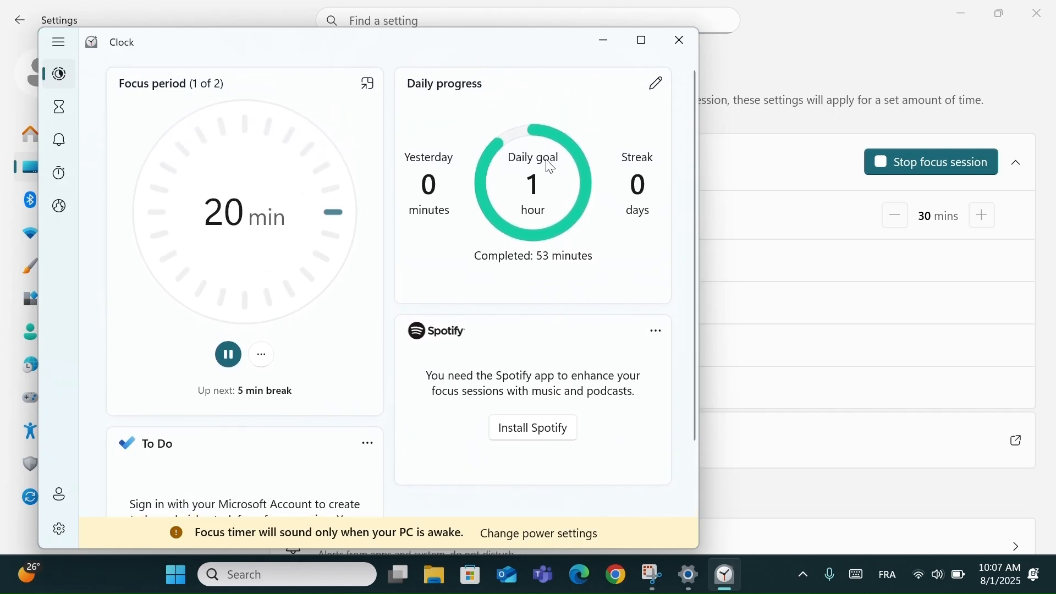
- Check the focus timer's additional options, pause the focus period and close the Clock window
{"action": "left_click", "coordinate": [263, 366]}
{"action": "left_click", "coordinate": [284, 323]}
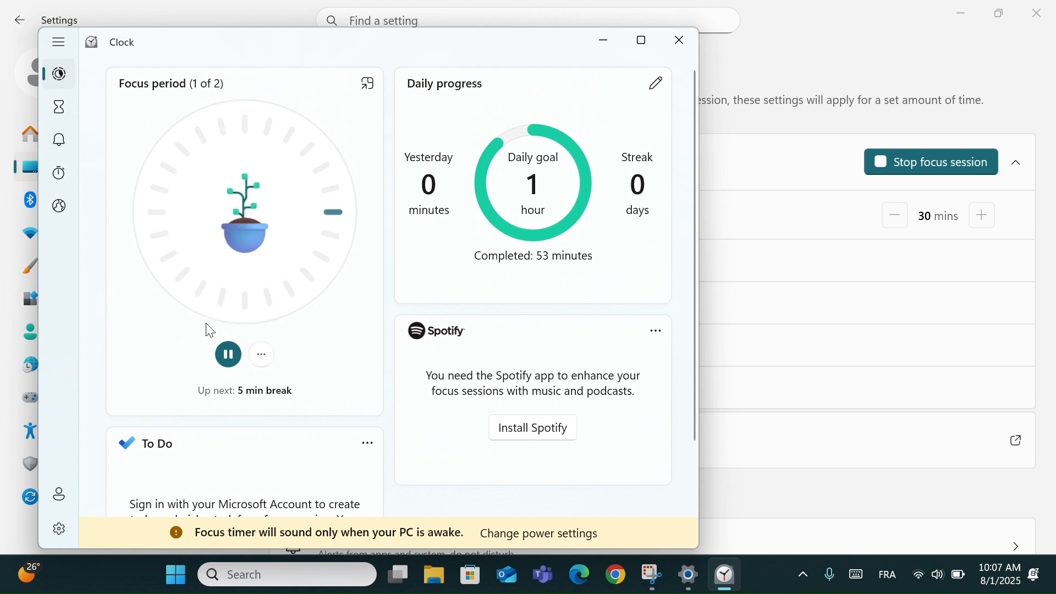
{"action": "left_click", "coordinate": [263, 355]}
{"action": "left_click", "coordinate": [278, 322]}
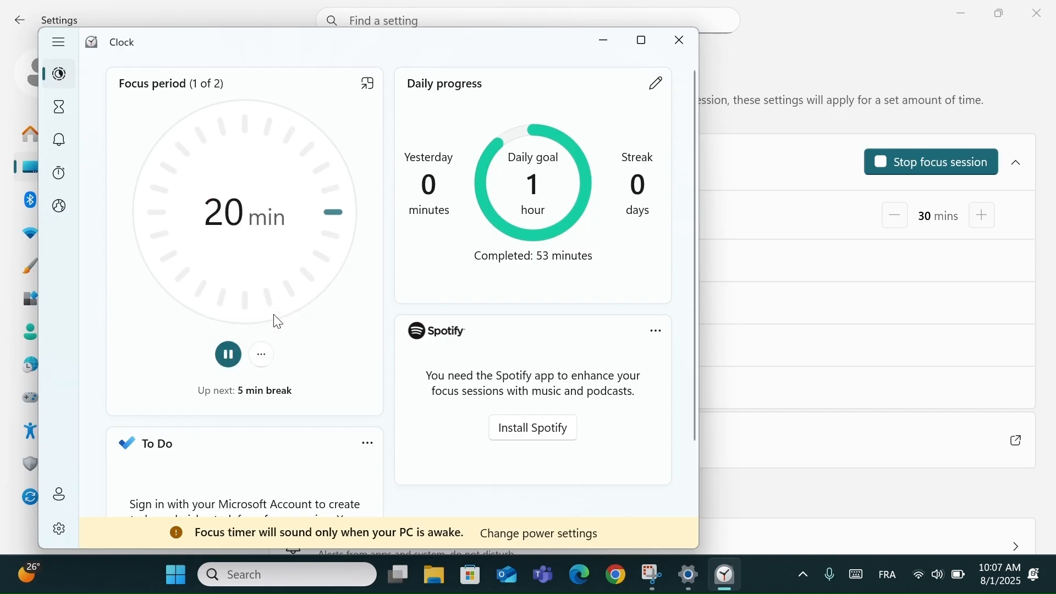
{"action": "left_click", "coordinate": [228, 355]}
{"action": "left_click", "coordinate": [687, 51]}
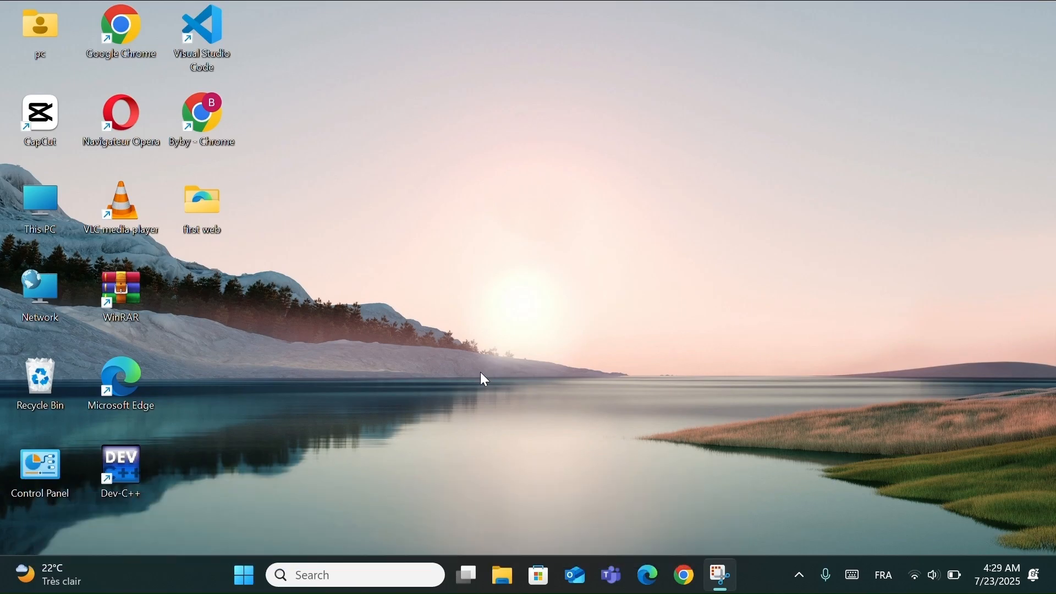
- Open the Storage page of the System settings and turn on Storage Sense
{"action": "left_click", "coordinate": [244, 575]}
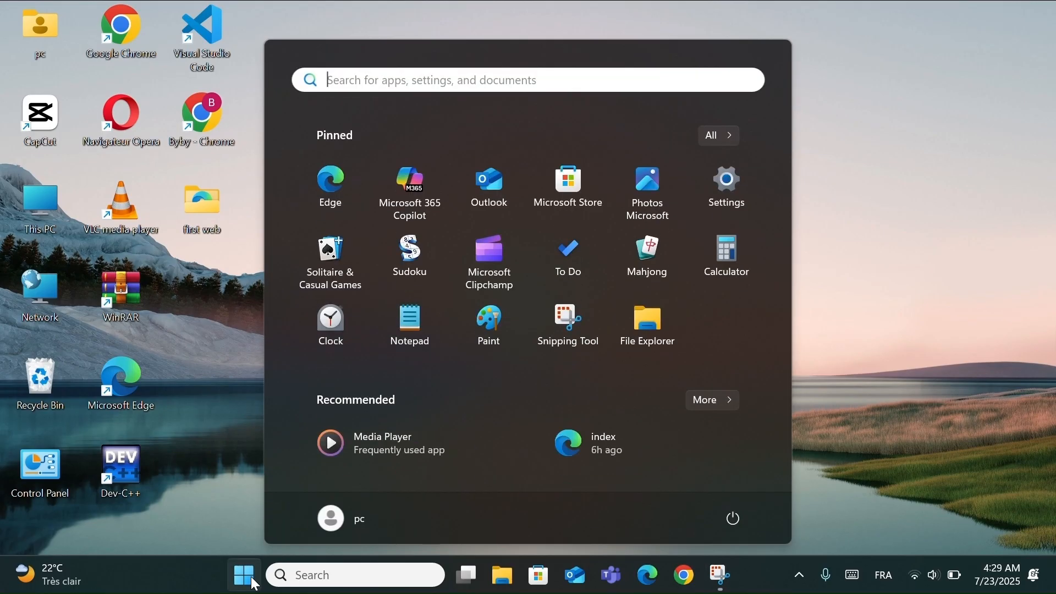
{"action": "left_click", "coordinate": [729, 187]}
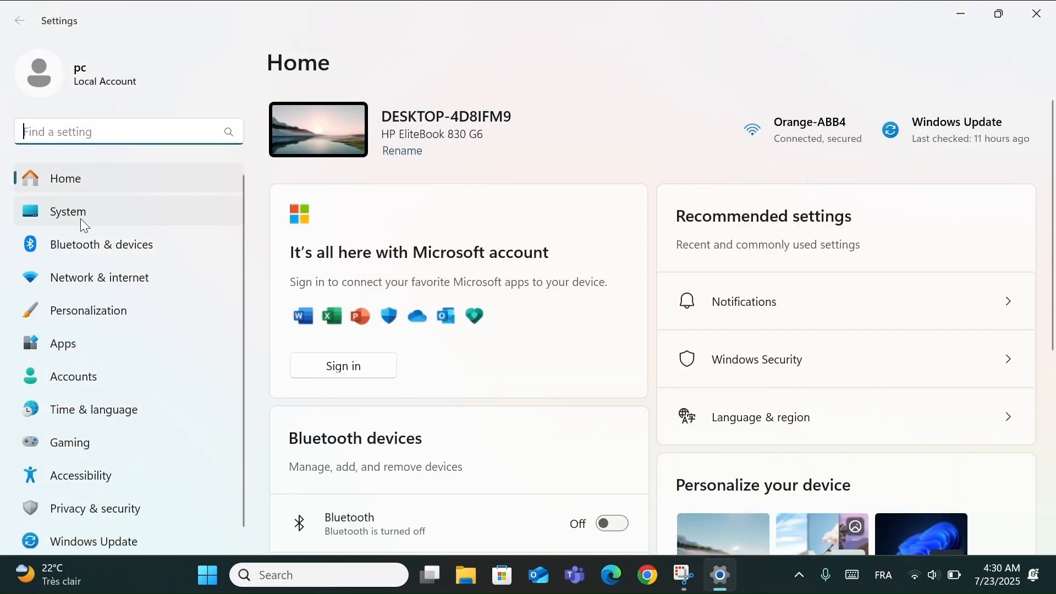
{"action": "left_click", "coordinate": [82, 220]}
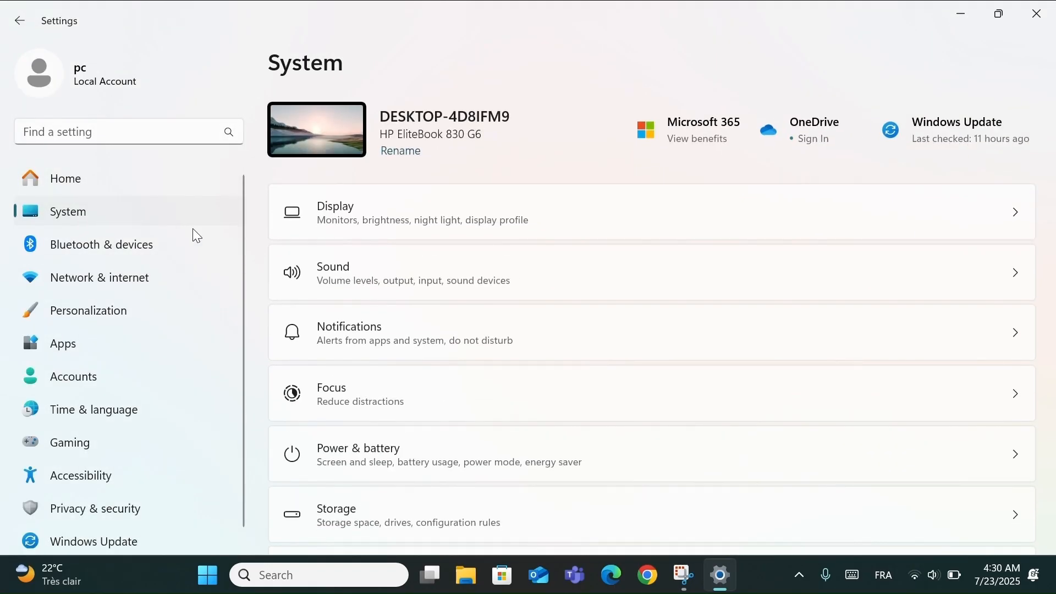
{"action": "left_click", "coordinate": [419, 524]}
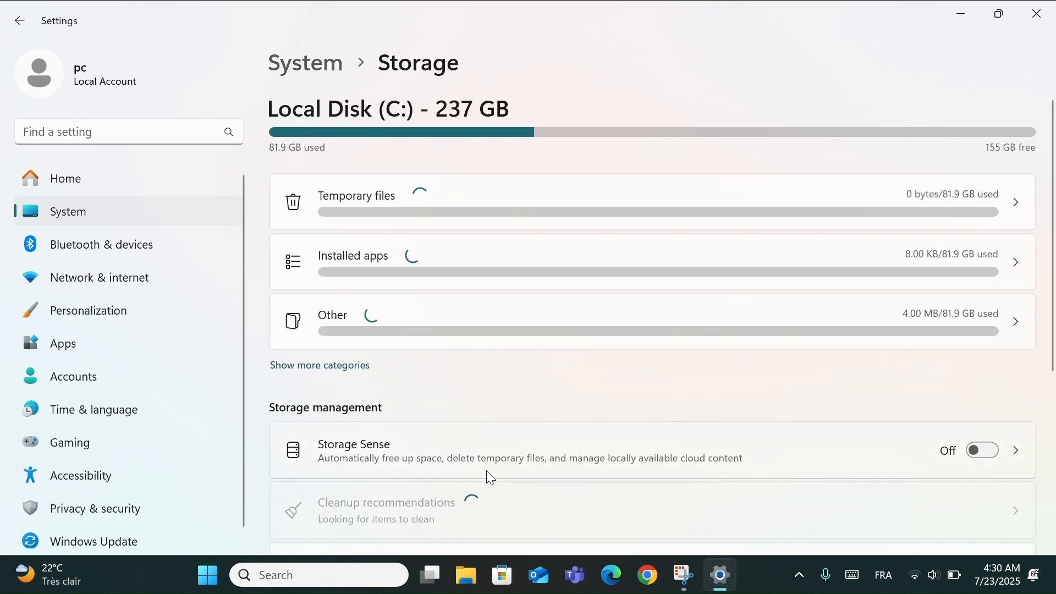
{"action": "scroll", "coordinate": [491, 476], "scroll_direction": "down", "scroll_amount": 4}
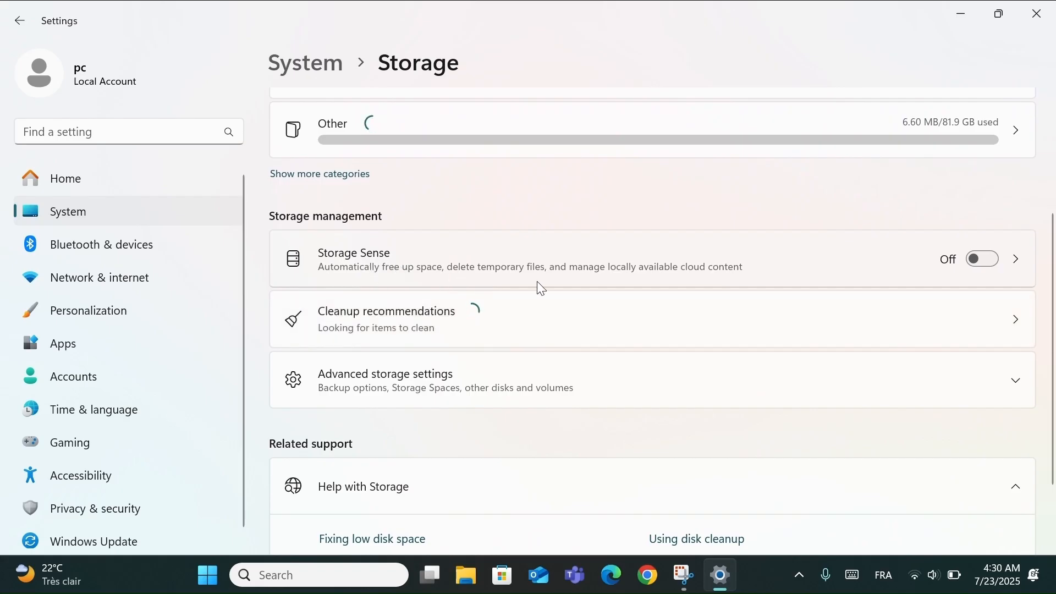
{"action": "left_click", "coordinate": [961, 261]}
- Review the storage usage breakdown of Local Disk (C:) and close Settings
{"action": "scroll", "coordinate": [803, 294], "scroll_direction": "up", "scroll_amount": 2}
{"action": "scroll", "coordinate": [799, 287], "scroll_direction": "up", "scroll_amount": 3}
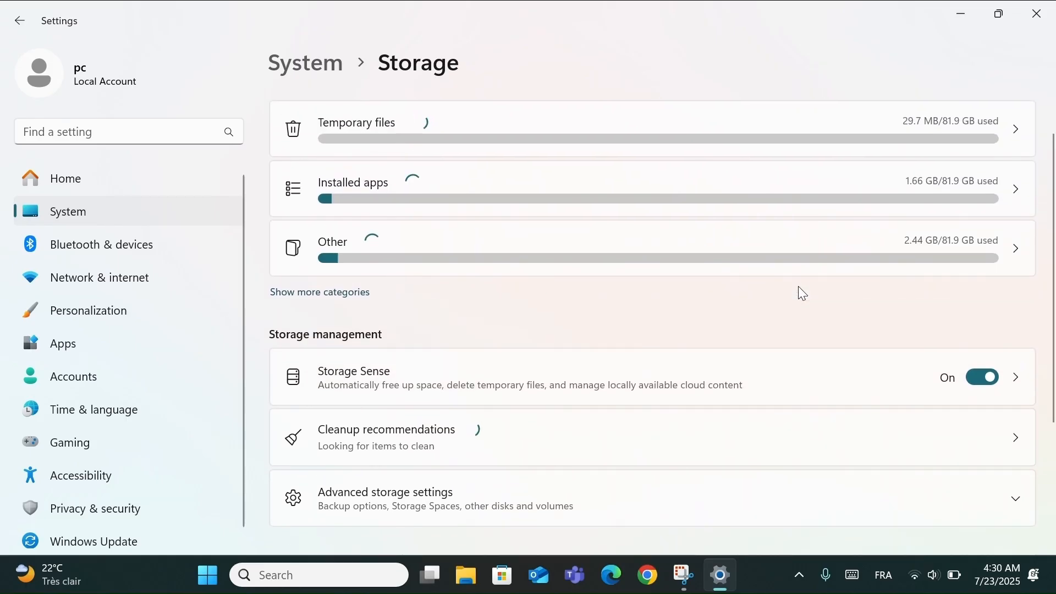
{"action": "scroll", "coordinate": [803, 293], "scroll_direction": "up", "scroll_amount": 1}
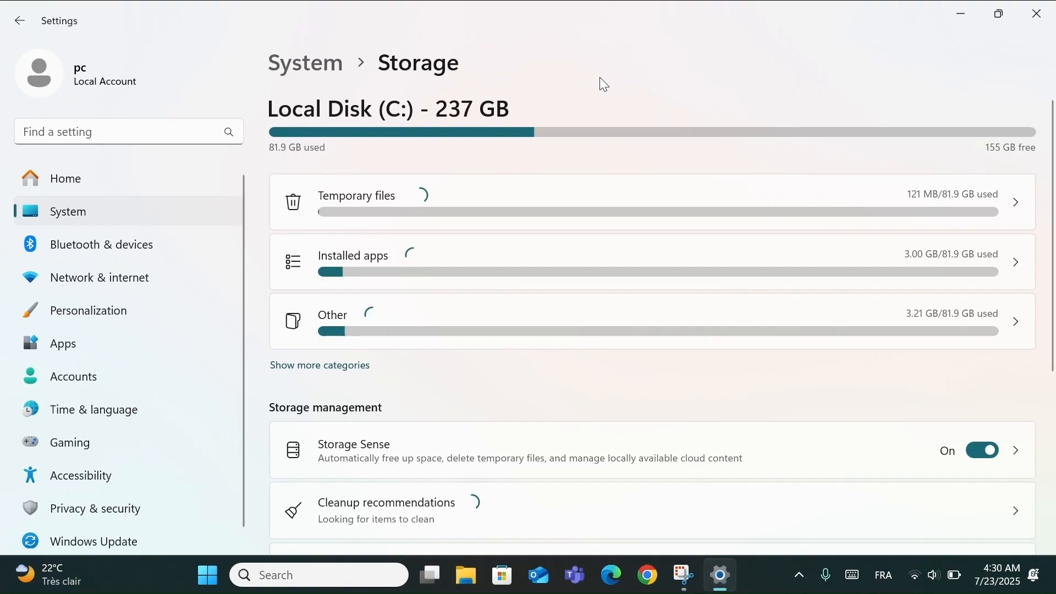
{"action": "left_click", "coordinate": [1038, 14]}
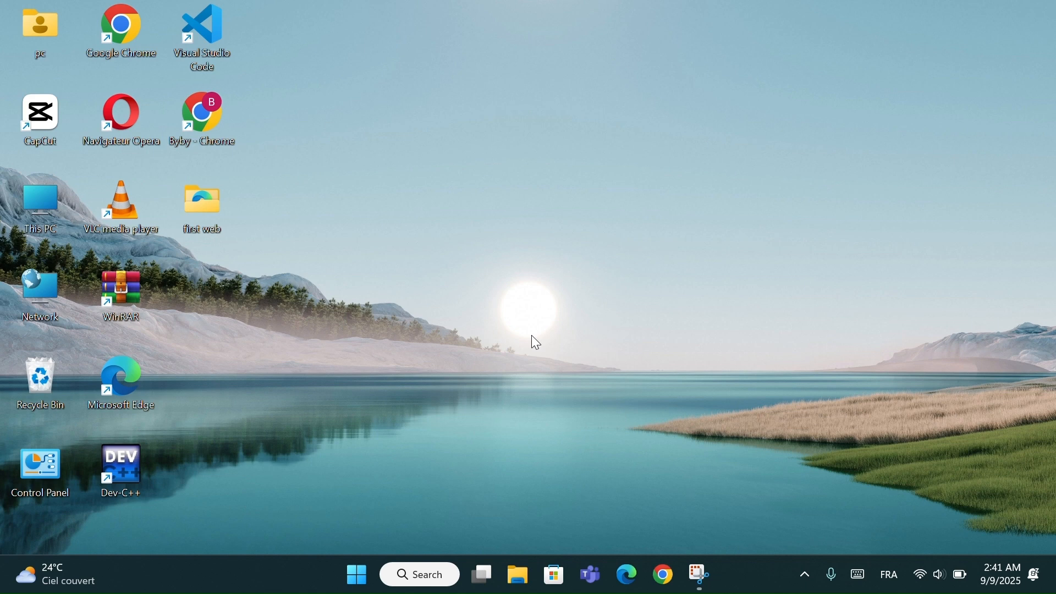
- Open the properties of the connected Wi-Fi network in Network & internet settings and look through its connection options
{"action": "key", "text": "super+i"}
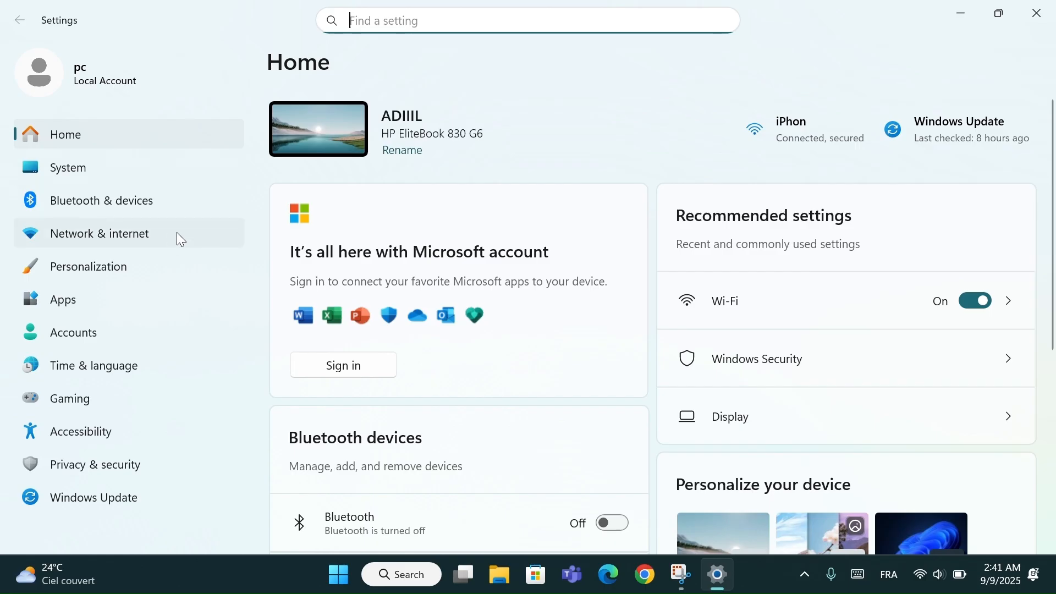
{"action": "left_click", "coordinate": [158, 233]}
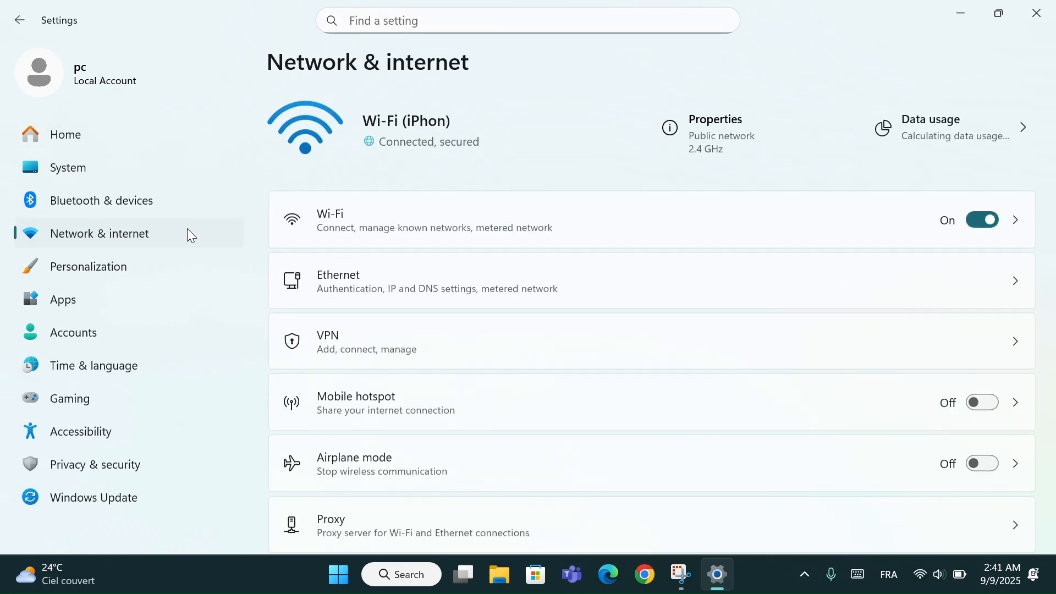
{"action": "left_click", "coordinate": [366, 225]}
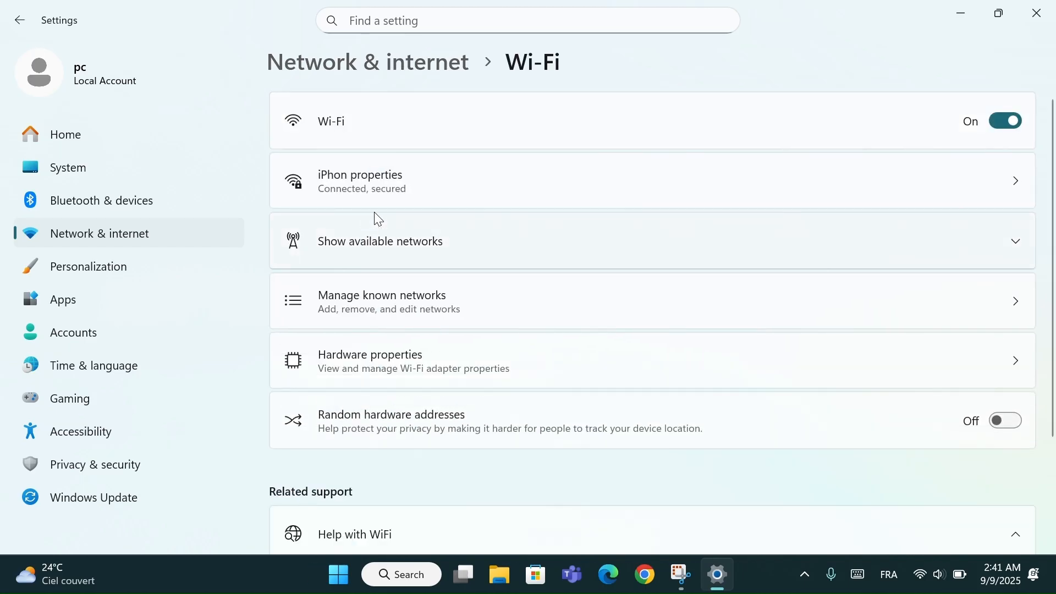
{"action": "left_click", "coordinate": [392, 187]}
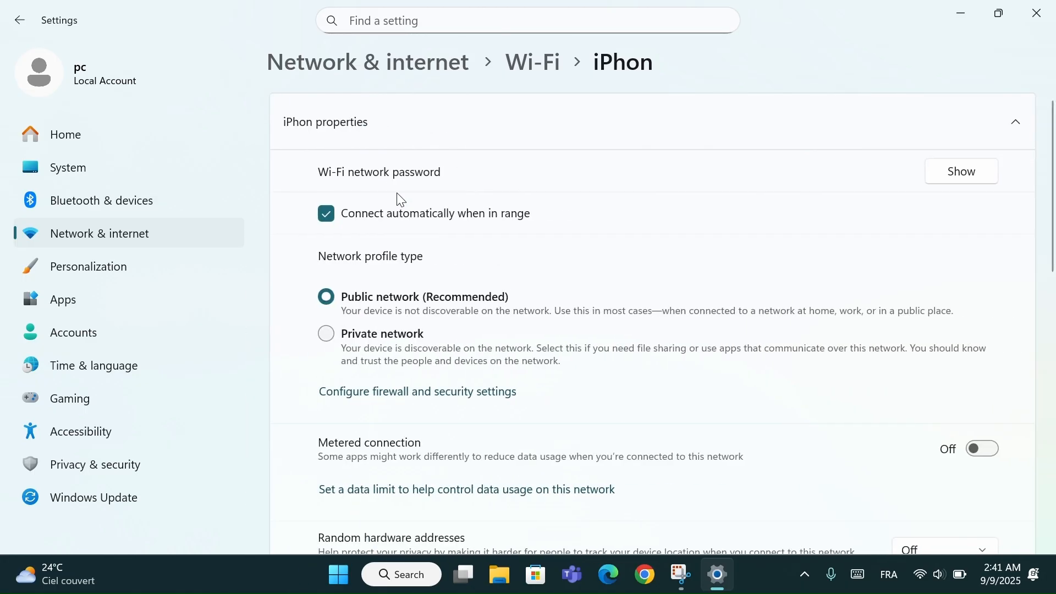
{"action": "scroll", "coordinate": [454, 301], "scroll_direction": "down", "scroll_amount": 1}
{"action": "scroll", "coordinate": [452, 300], "scroll_direction": "down", "scroll_amount": 3}
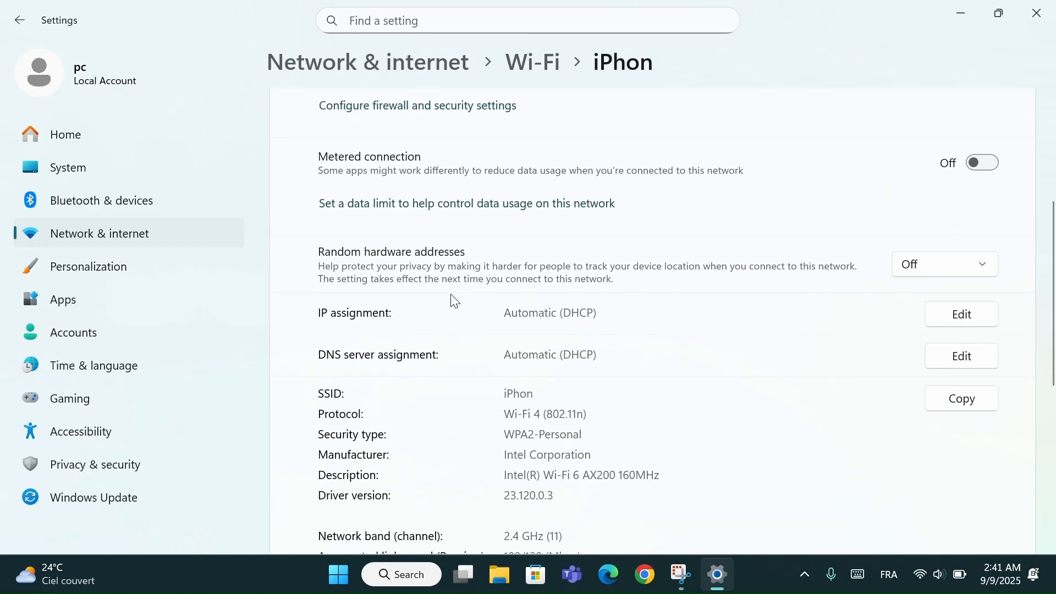
{"action": "scroll", "coordinate": [453, 300], "scroll_direction": "up", "scroll_amount": 2}
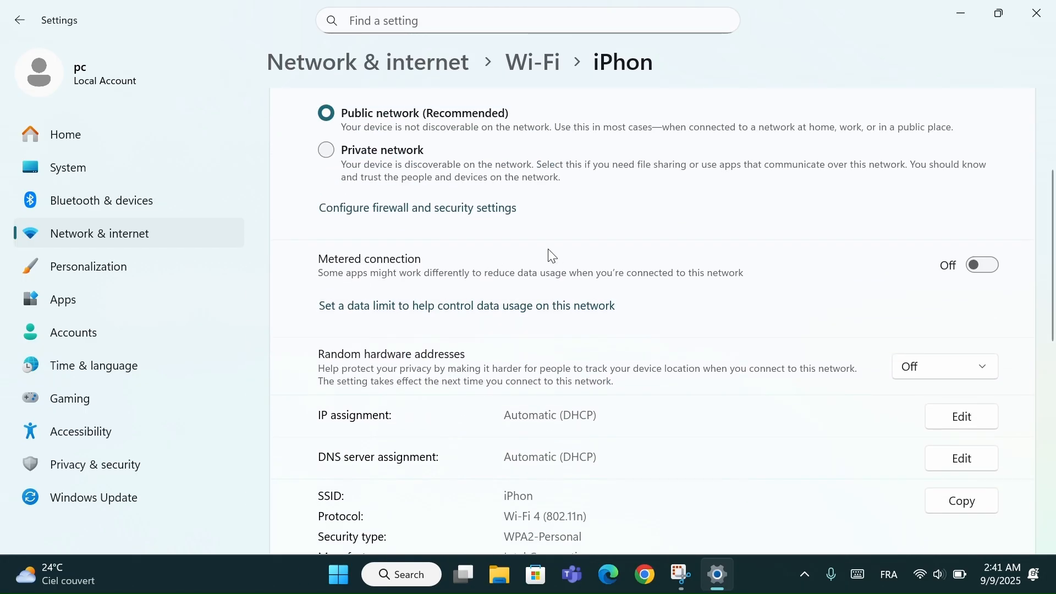
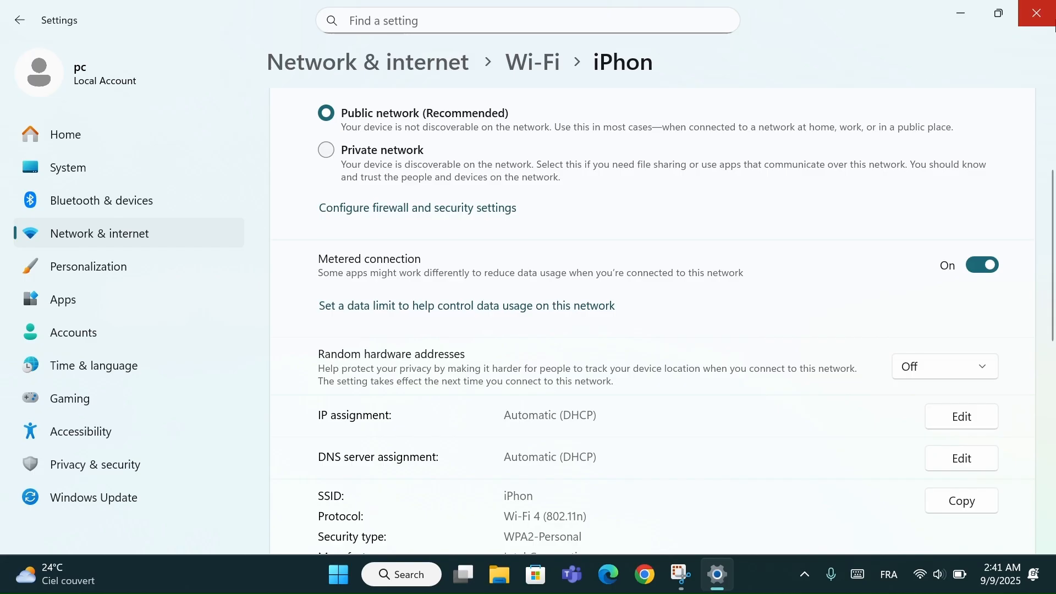
- Close the Wi-Fi network settings, search for "disk clean" and open Disk Cleanup for drive C:
{"action": "left_click", "coordinate": [1051, 21]}
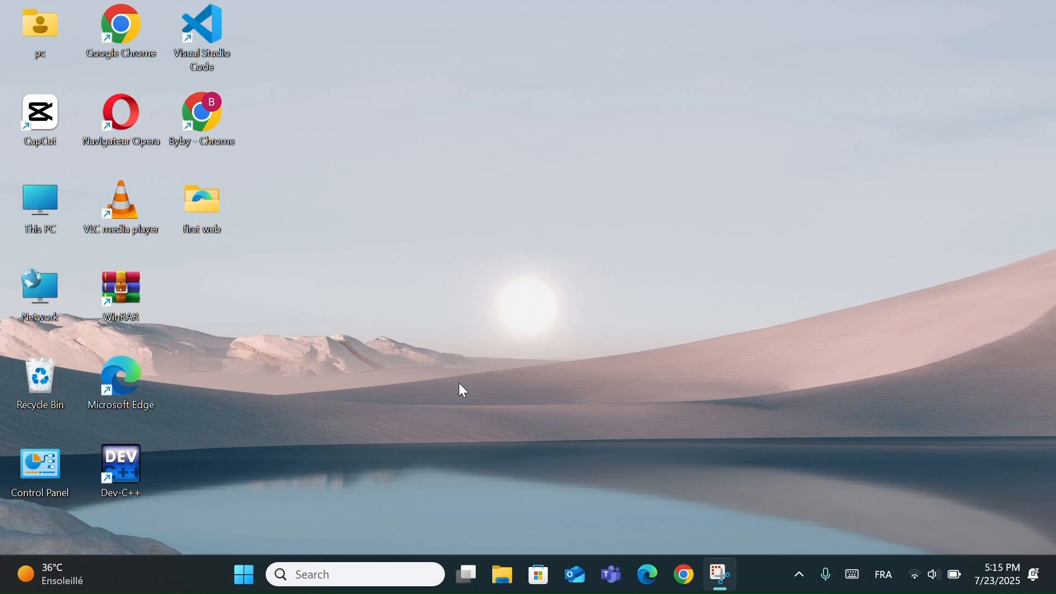
{"action": "left_click", "coordinate": [362, 578]}
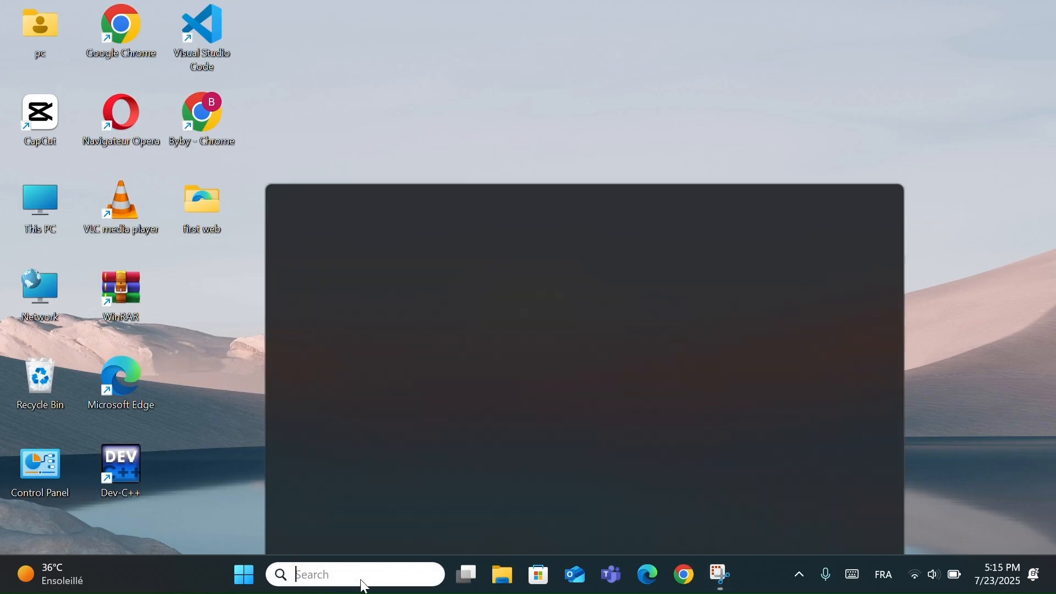
{"action": "type", "text": "disk clean"}
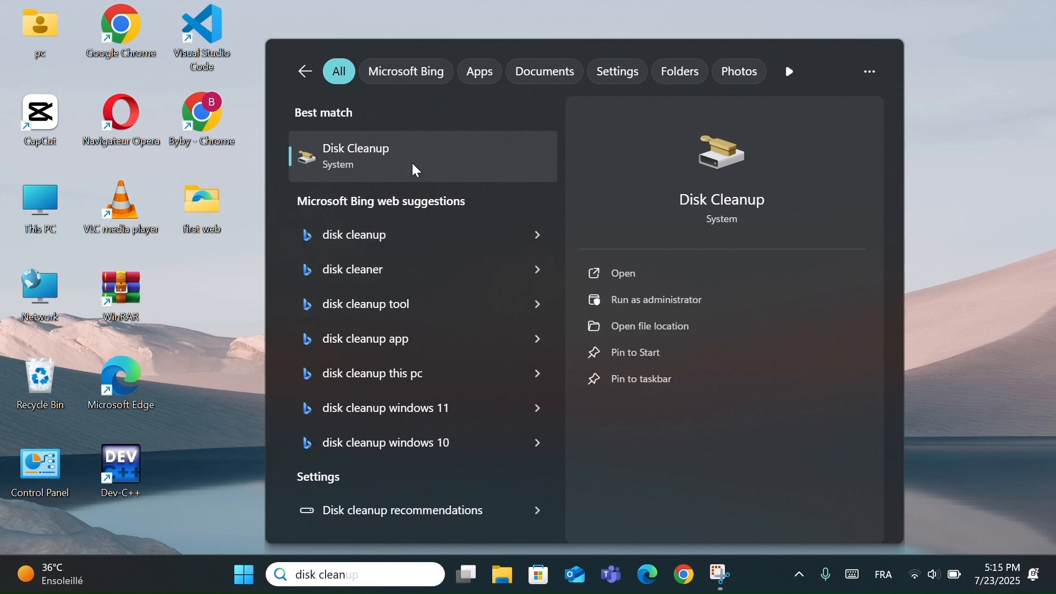
{"action": "left_click", "coordinate": [405, 146]}
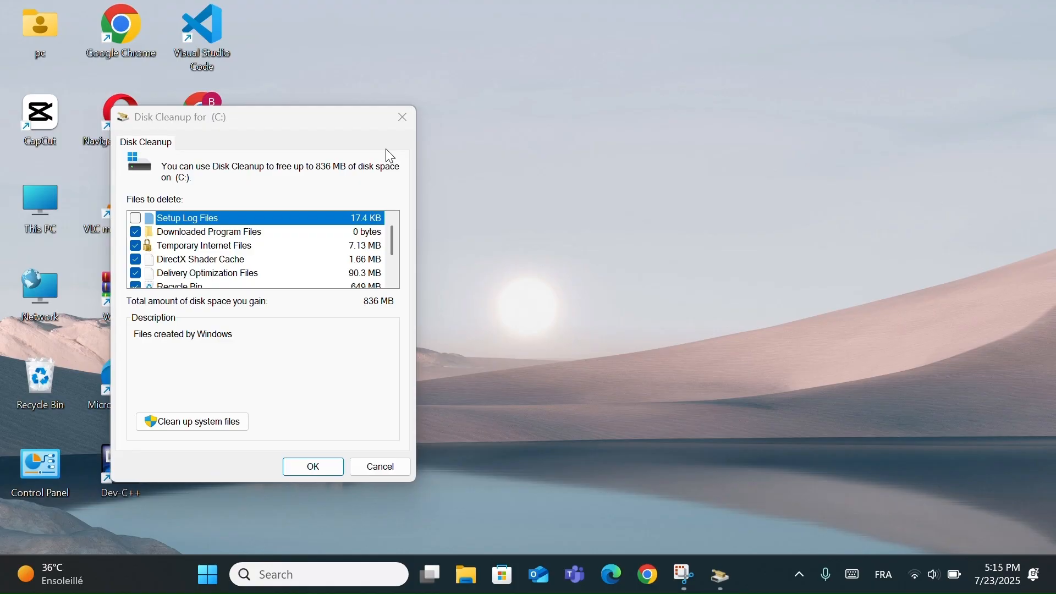
- Include Setup Log Files in the cleanup, review the other file categories and extend Disk Cleanup to system files
{"action": "double_click", "coordinate": [169, 220]}
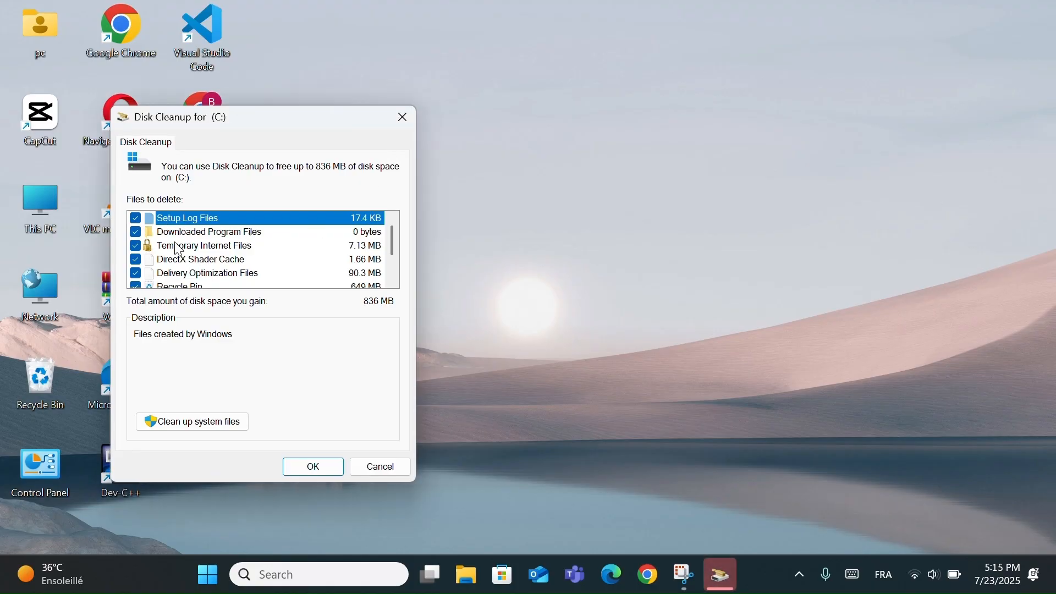
{"action": "scroll", "coordinate": [177, 249], "scroll_direction": "down", "scroll_amount": 1}
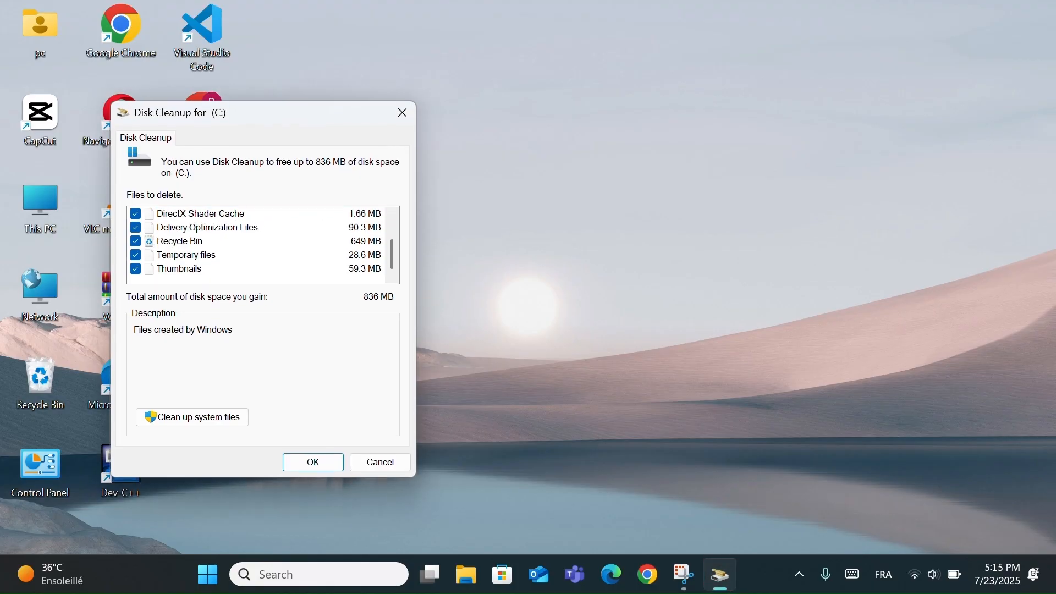
{"action": "scroll", "coordinate": [256, 249], "scroll_direction": "up", "scroll_amount": 1}
{"action": "scroll", "coordinate": [256, 249], "scroll_direction": "down", "scroll_amount": 1}
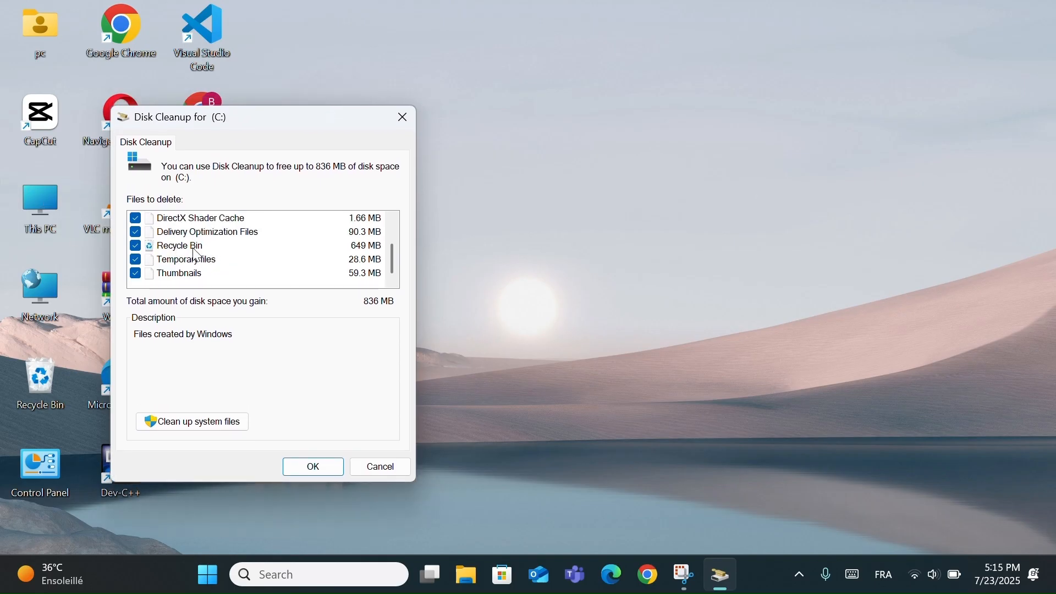
{"action": "left_click", "coordinate": [227, 424]}
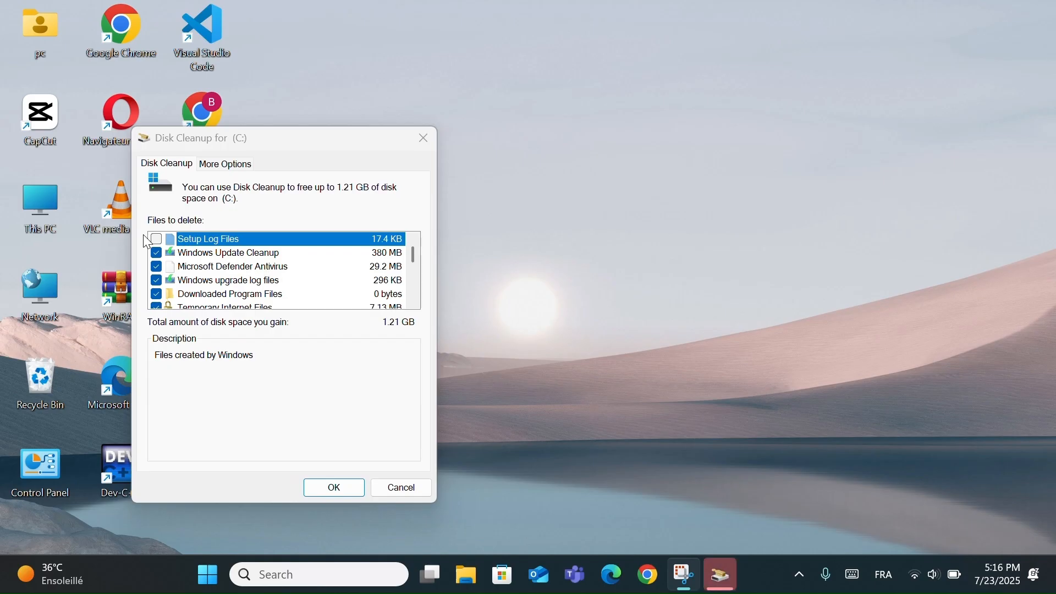
- Review the system file categories, include Language Resource Files and the Recycle Bin, and permanently delete the selected files
{"action": "scroll", "coordinate": [214, 275], "scroll_direction": "down", "scroll_amount": 2}
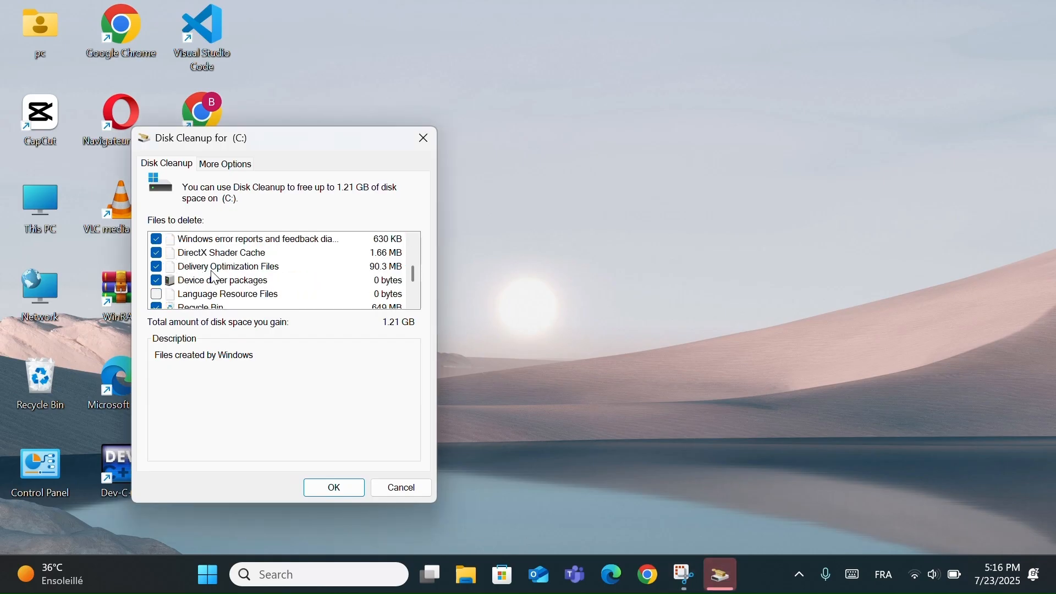
{"action": "scroll", "coordinate": [215, 278], "scroll_direction": "up", "scroll_amount": 2}
{"action": "scroll", "coordinate": [214, 278], "scroll_direction": "down", "scroll_amount": 2}
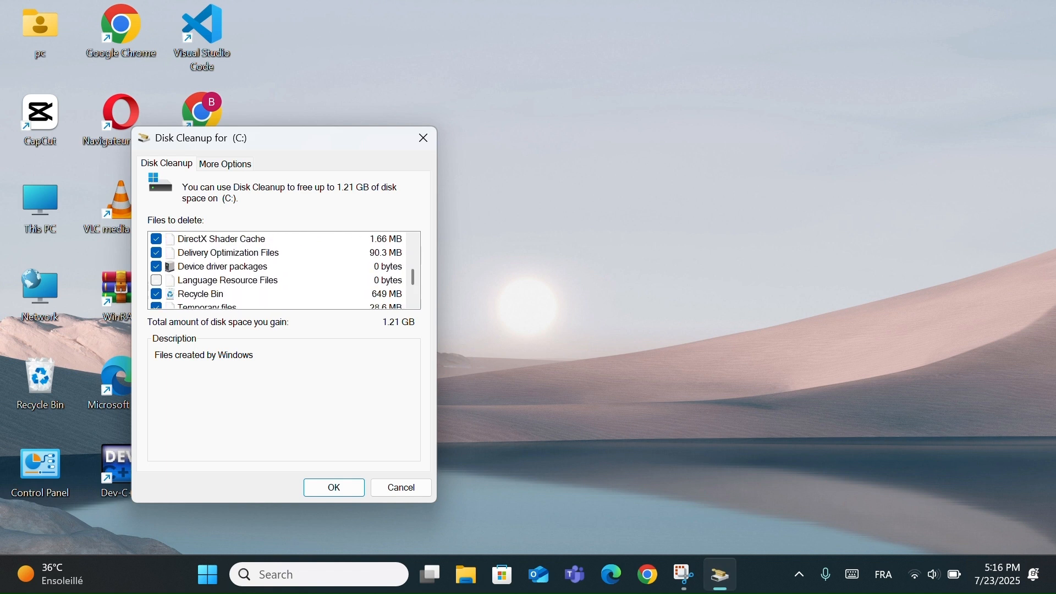
{"action": "left_click", "coordinate": [213, 294]}
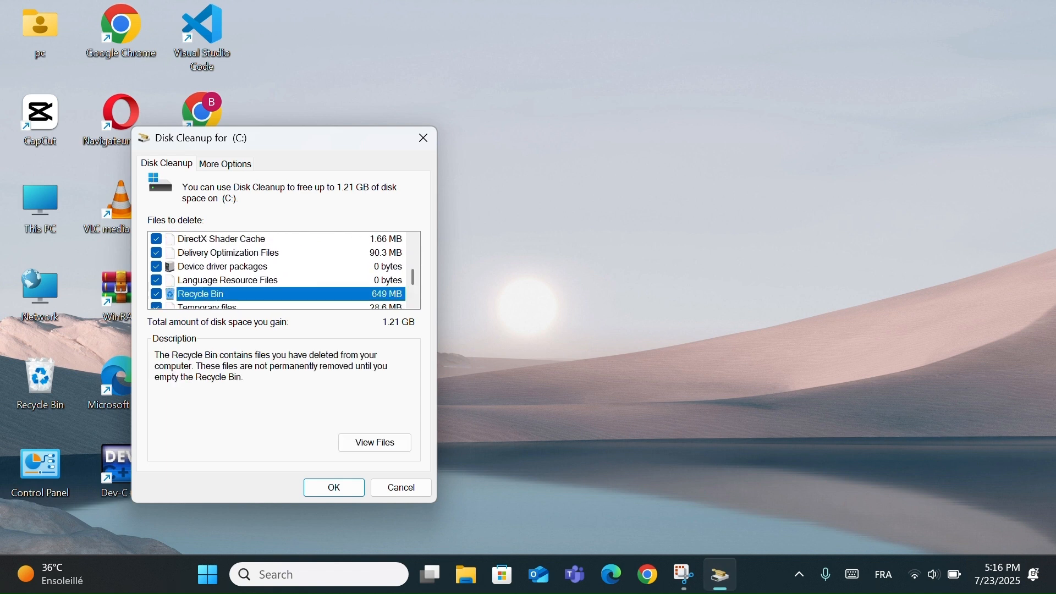
{"action": "scroll", "coordinate": [278, 271], "scroll_direction": "down", "scroll_amount": 1}
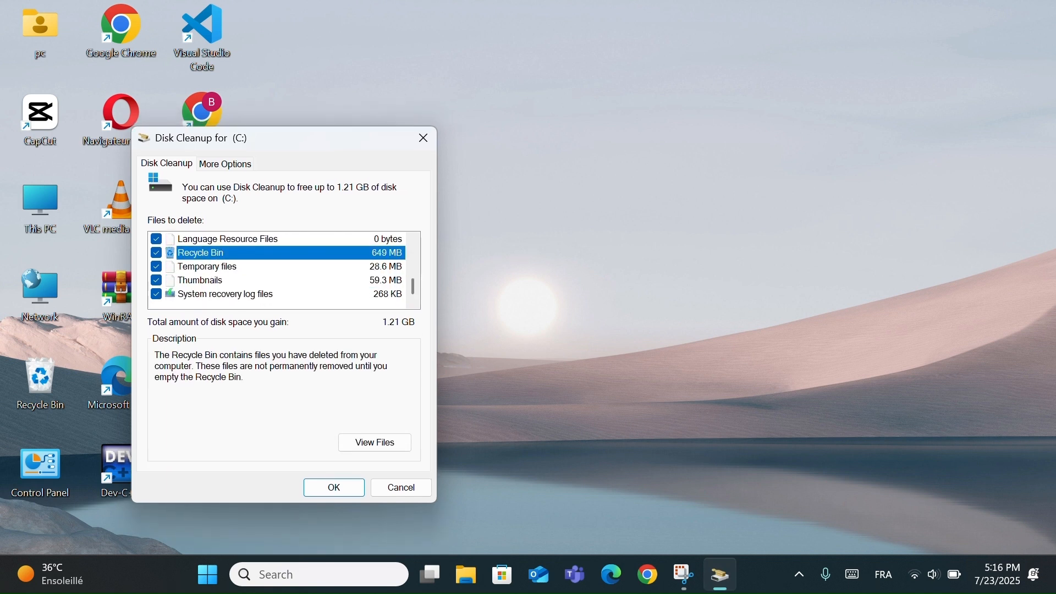
{"action": "key", "text": "Return"}
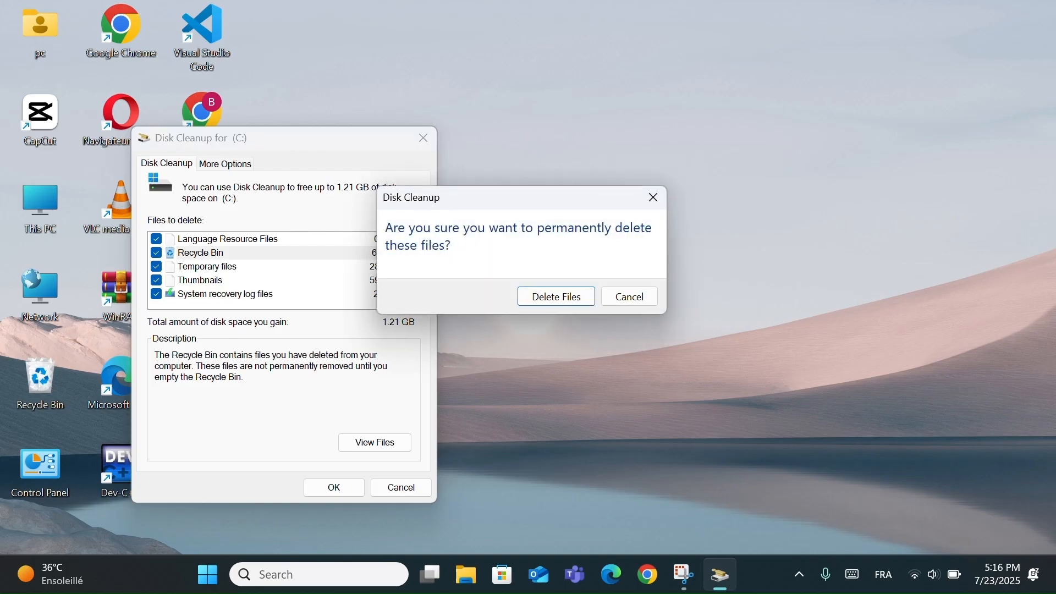
{"action": "key", "text": "Return"}
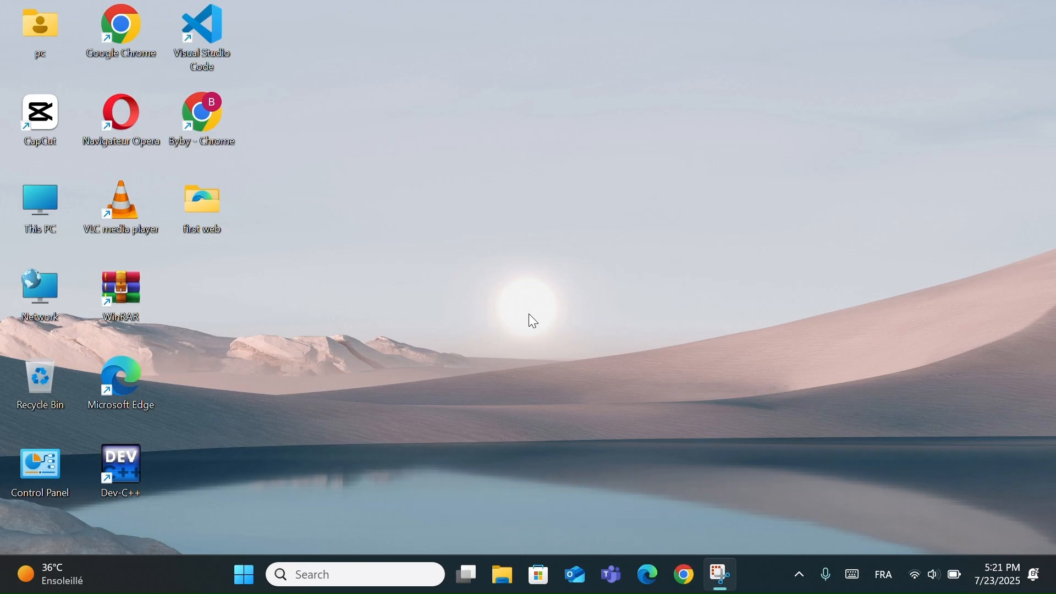
- Open the Windows Temp folder with the Run command temp
{"action": "key", "text": "super+r"}
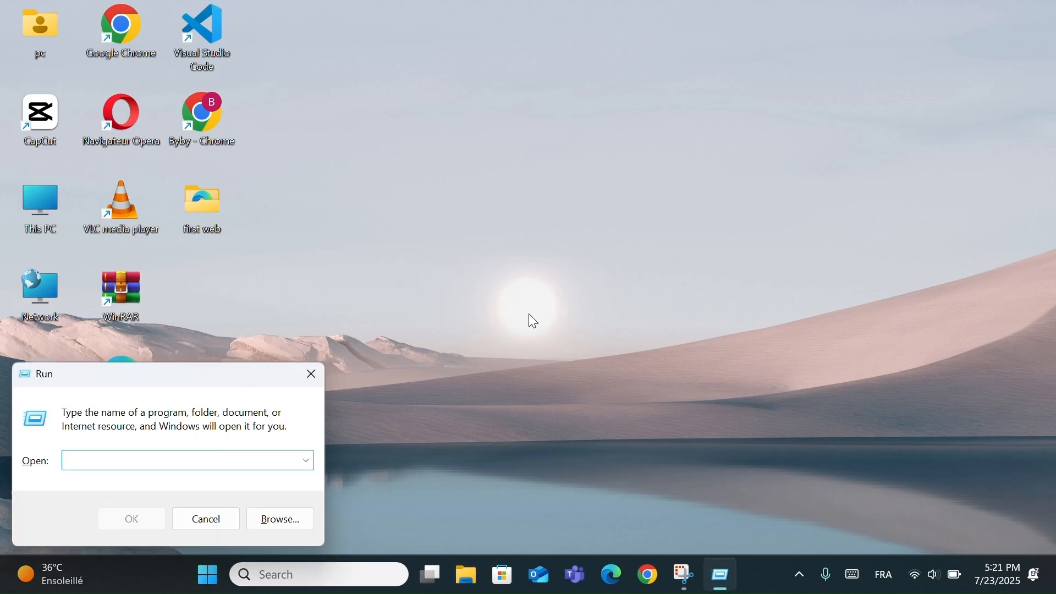
{"action": "type", "text": "temp"}
{"action": "key", "text": "Return"}
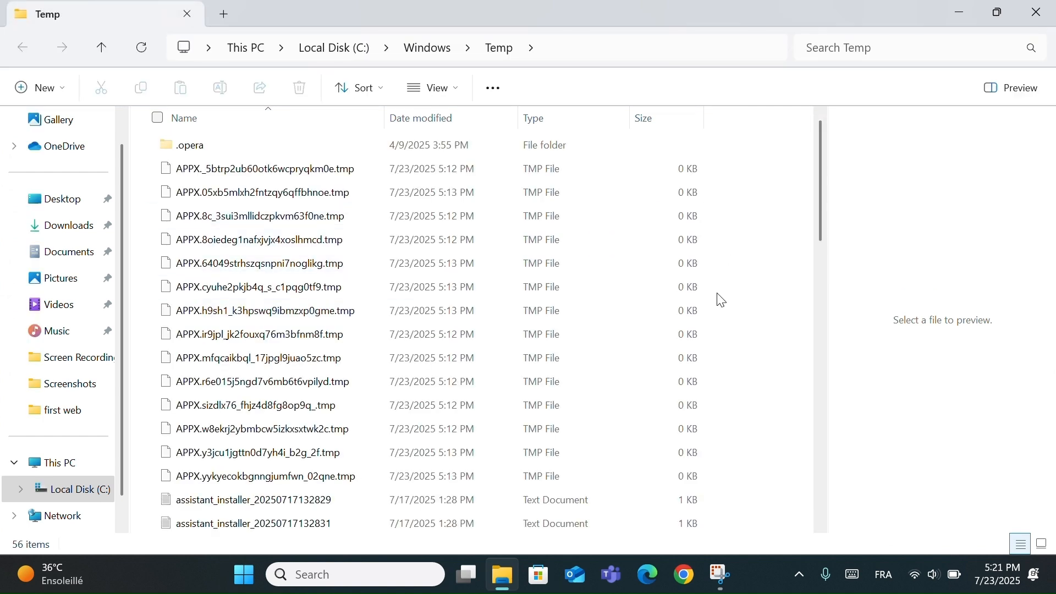
- Delete the selected range of temporary files in the Windows Temp folder, retrying the items that cannot be removed
{"action": "left_click_drag", "start_coordinate": [725, 201], "coordinate": [630, 431]}
{"action": "right_click", "coordinate": [630, 431]}
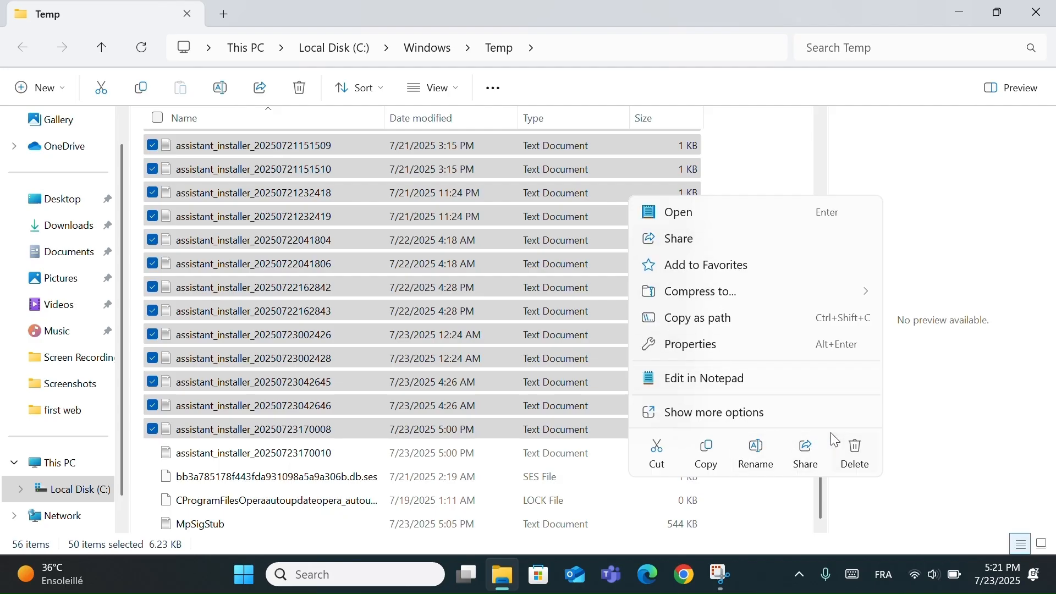
{"action": "left_click", "coordinate": [845, 439]}
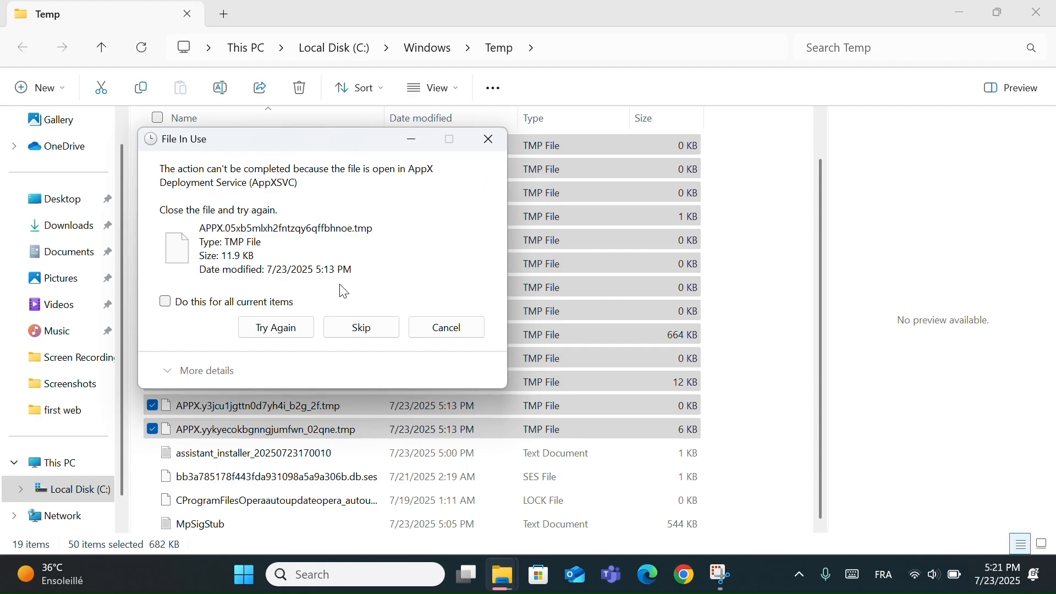
{"action": "left_click", "coordinate": [296, 332]}
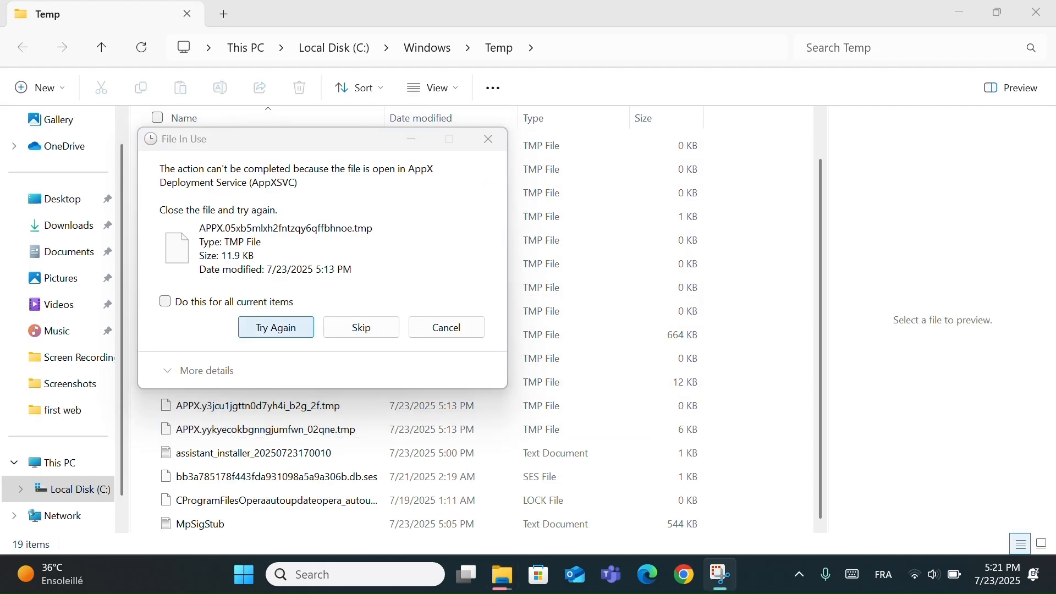
{"action": "left_click", "coordinate": [262, 327]}
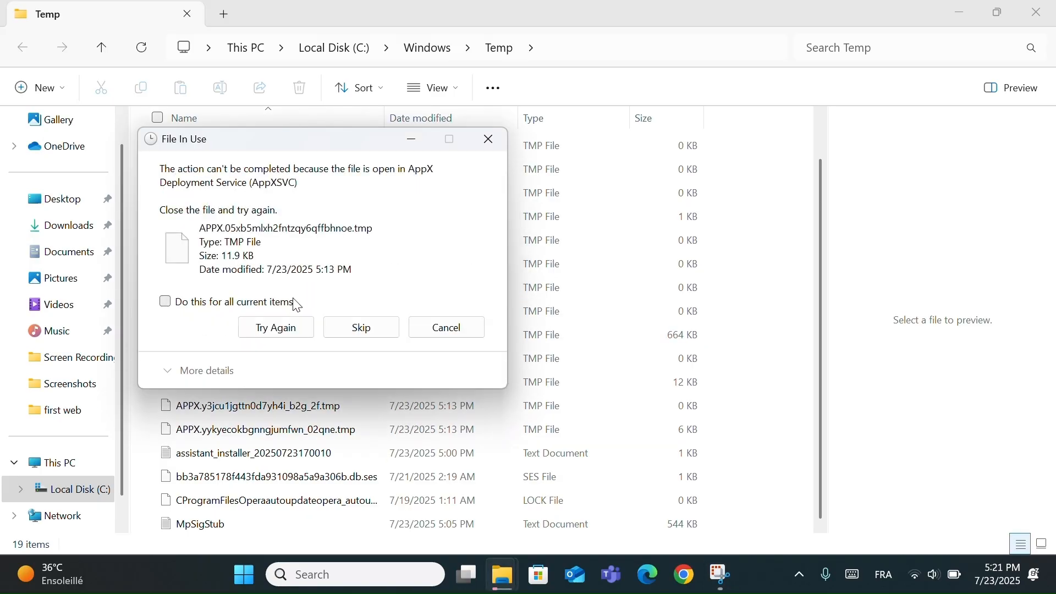
{"action": "left_click", "coordinate": [292, 322]}
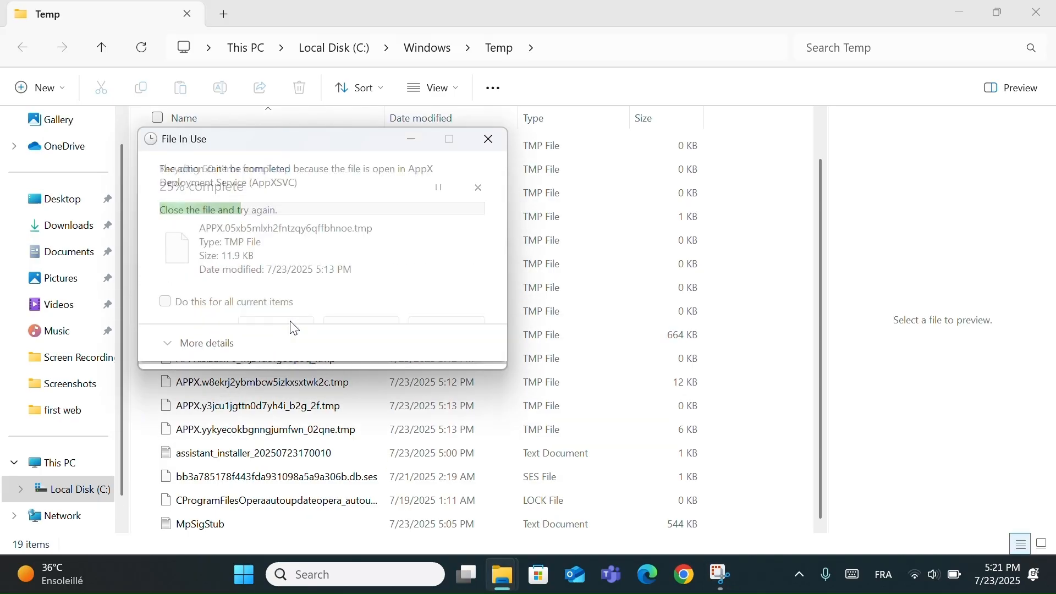
{"action": "left_click", "coordinate": [305, 323]}
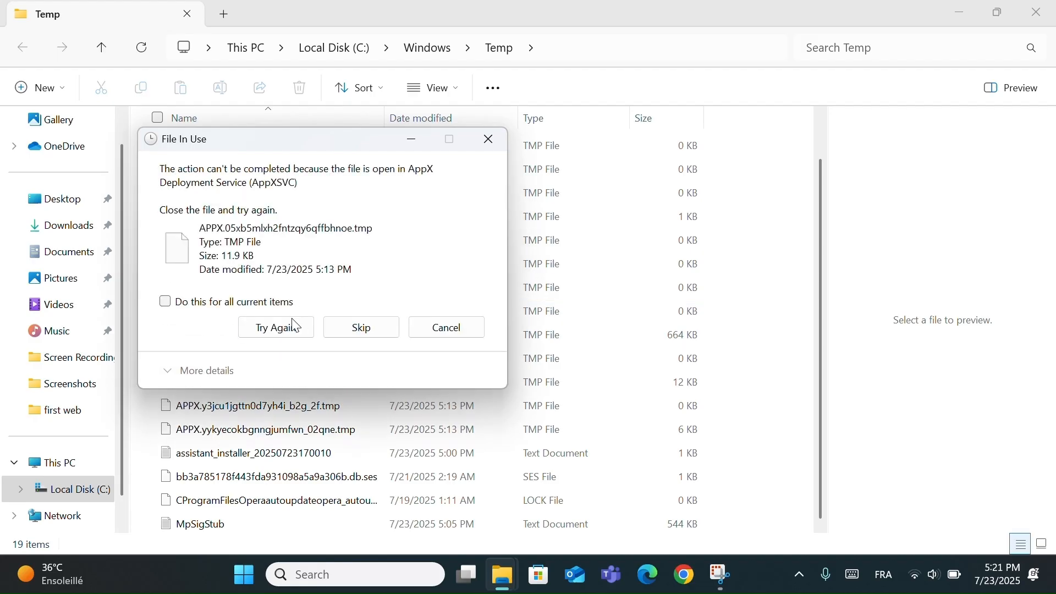
{"action": "left_click", "coordinate": [295, 329]}
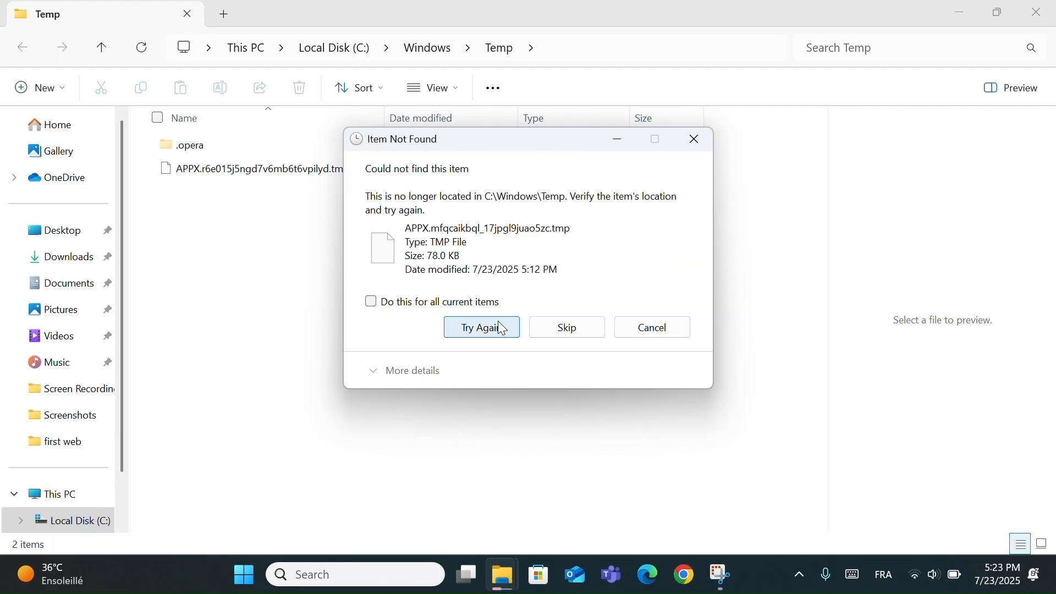
{"action": "left_click", "coordinate": [501, 328]}
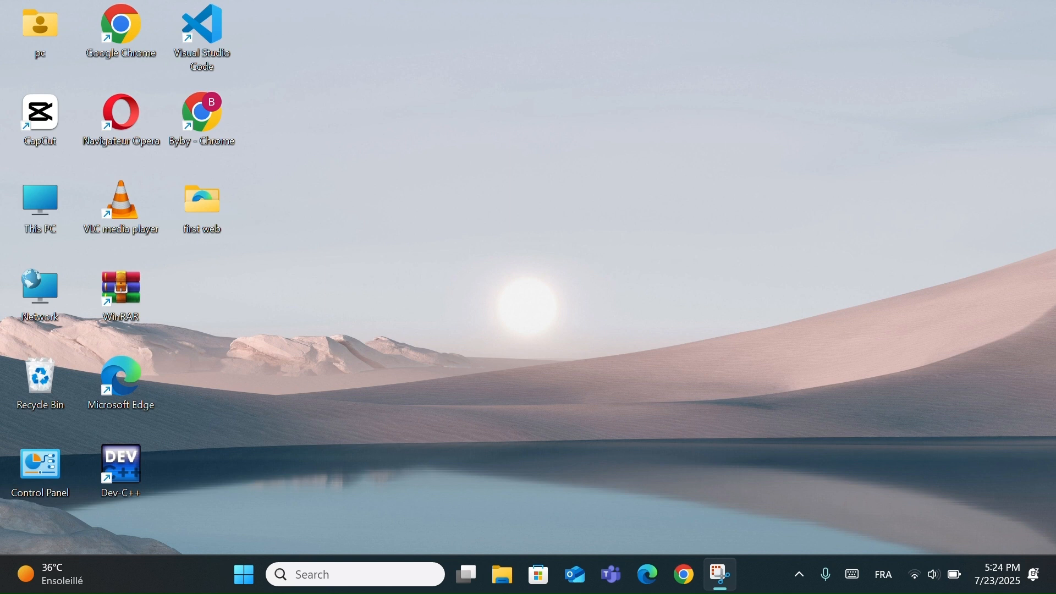
- Open the user's local Temp folder with the Run command %temp%
{"action": "key", "text": "super+r"}
{"action": "key", "text": "BackSpace"}
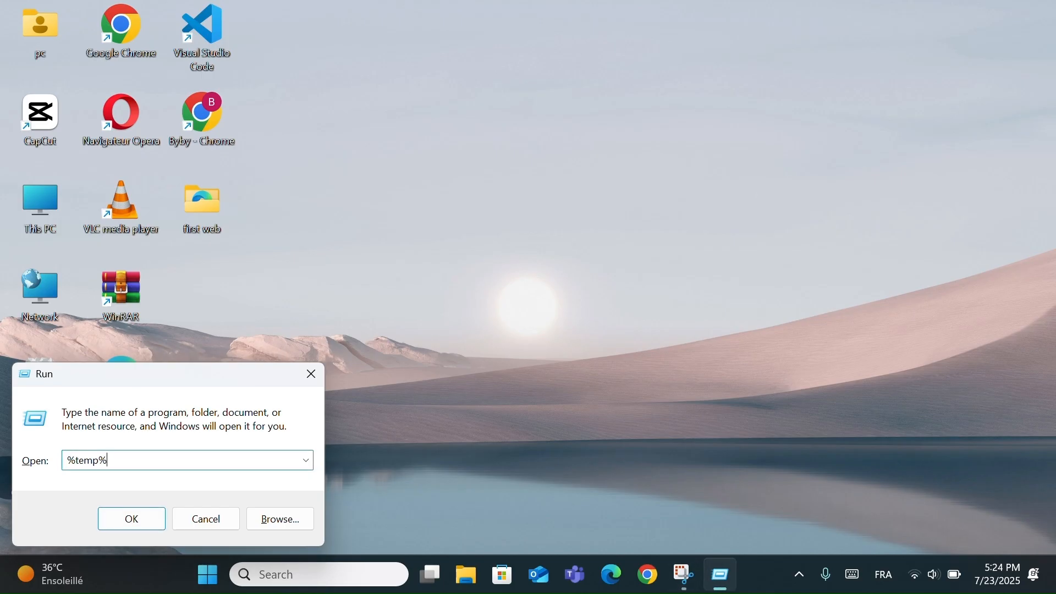
{"action": "left_click", "coordinate": [135, 517]}
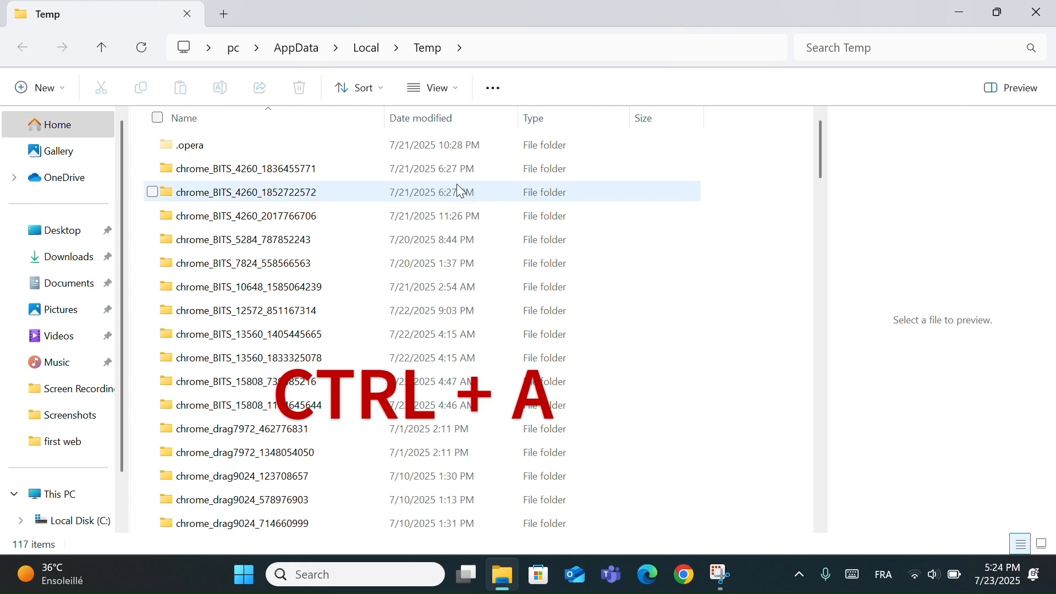
- Delete all items in the user's local Temp folder and close the folder window
{"action": "left_click", "coordinate": [445, 156]}
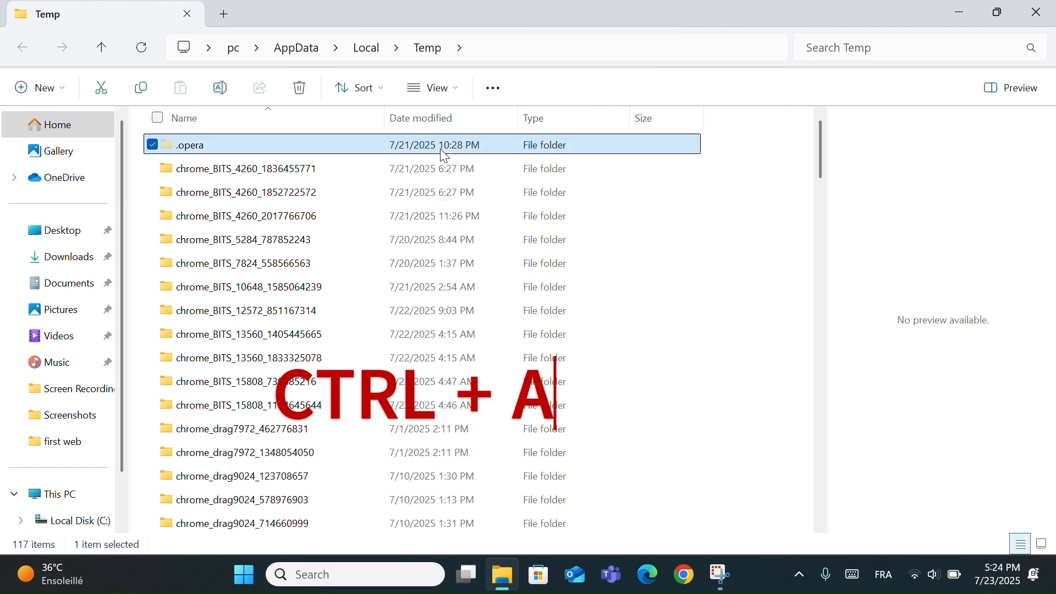
{"action": "key", "text": "ctrl+a"}
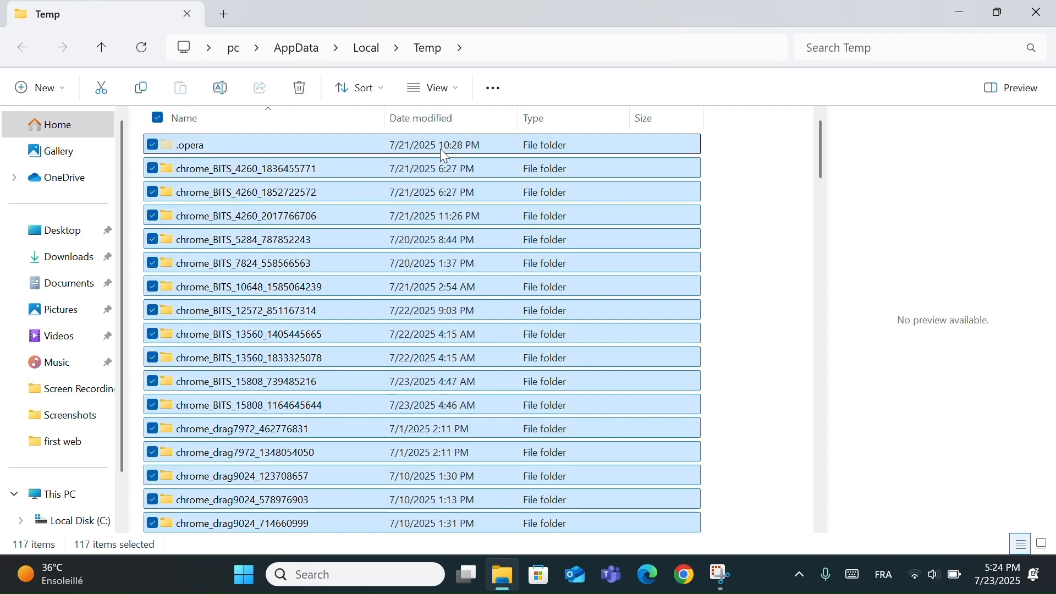
{"action": "right_click", "coordinate": [445, 149]}
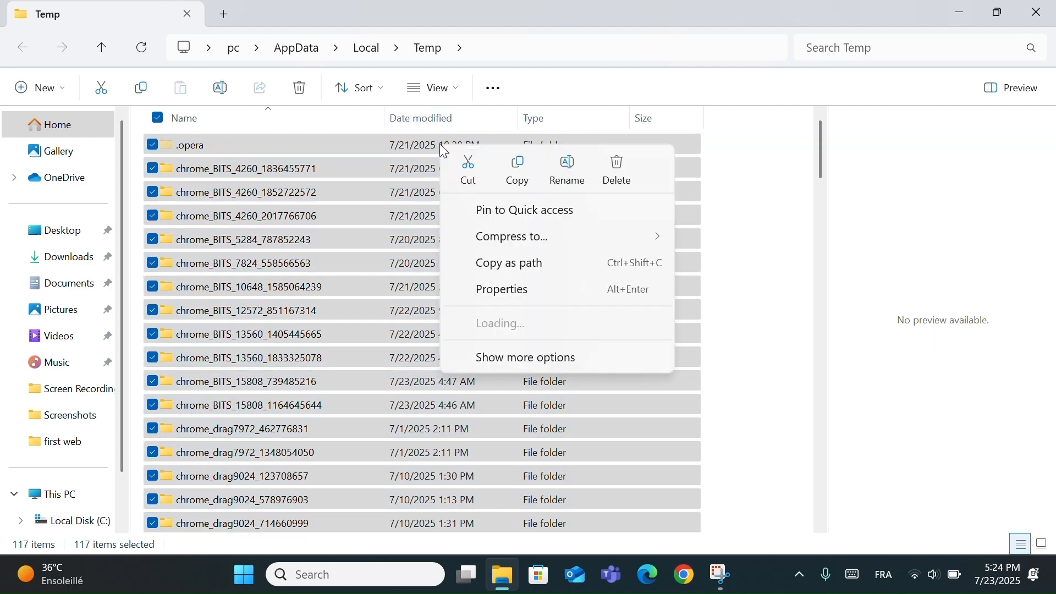
{"action": "left_click", "coordinate": [606, 172]}
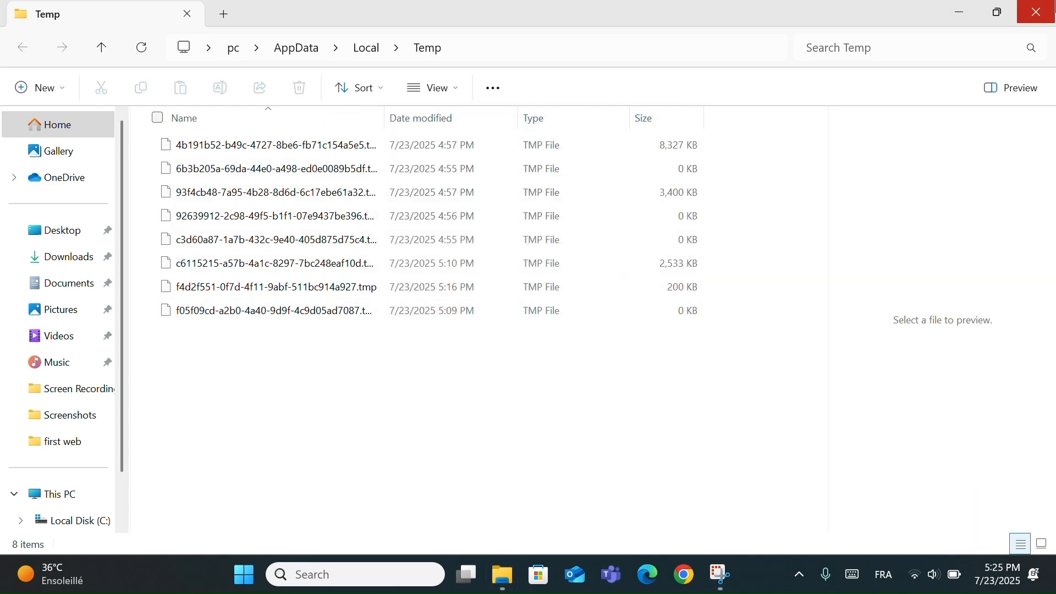
{"action": "left_click", "coordinate": [1040, 12]}
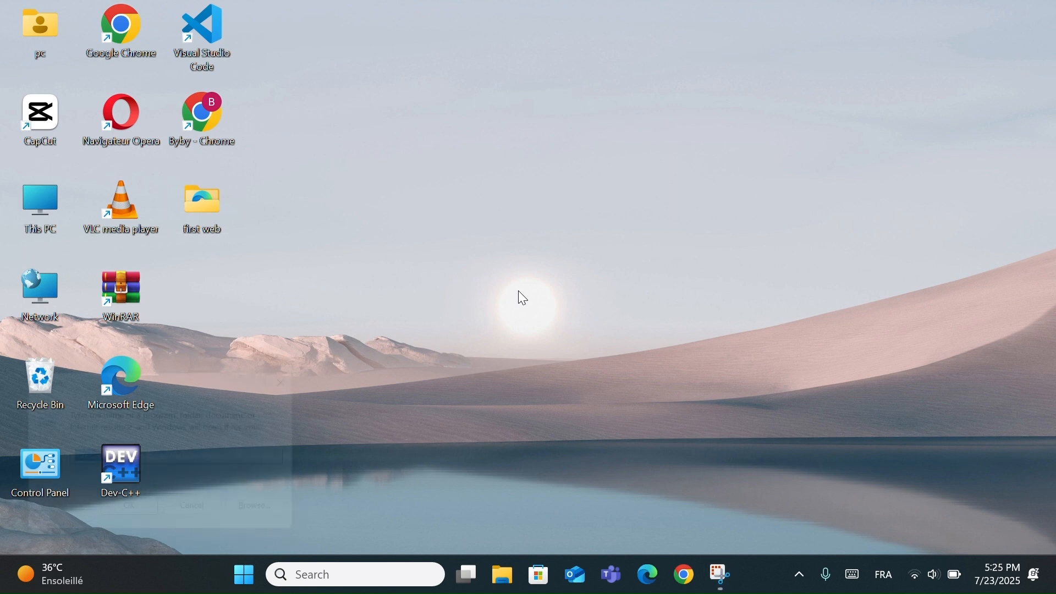
- Open the Windows Prefetch folder with the Run command prefetch and grant permanent access to it
{"action": "key", "text": "super+r"}
{"action": "key", "text": "BackSpace"}
{"action": "type", "text": "p"}
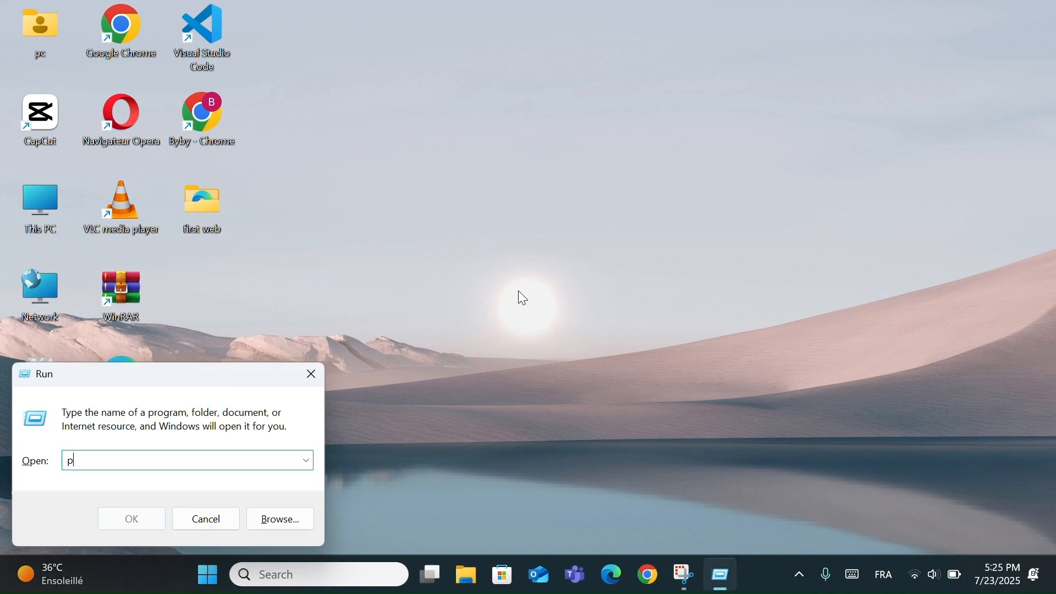
{"action": "type", "text": "refetch"}
{"action": "left_click", "coordinate": [132, 526]}
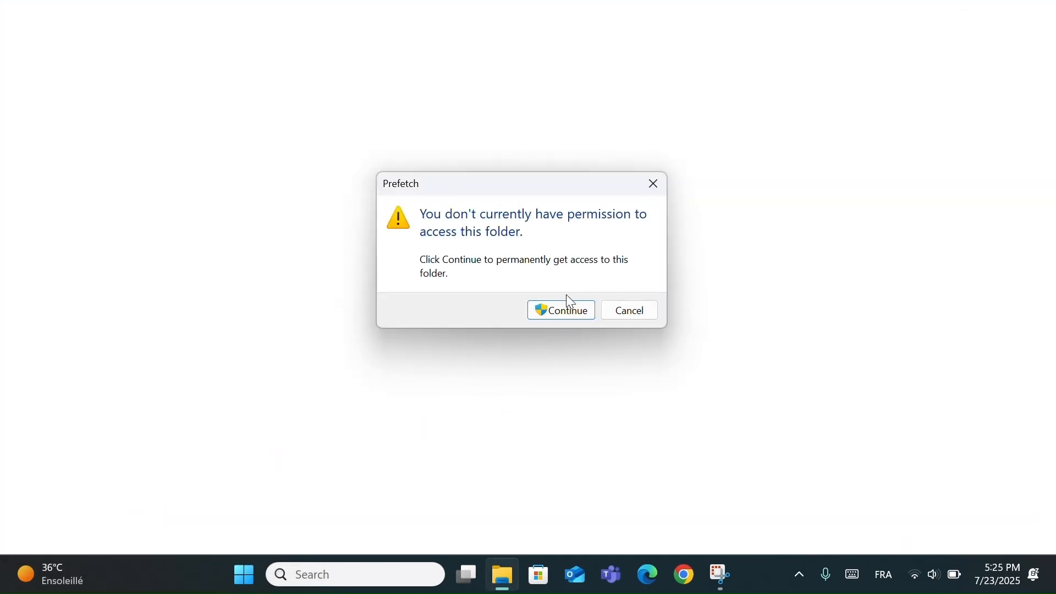
{"action": "left_click", "coordinate": [569, 312]}
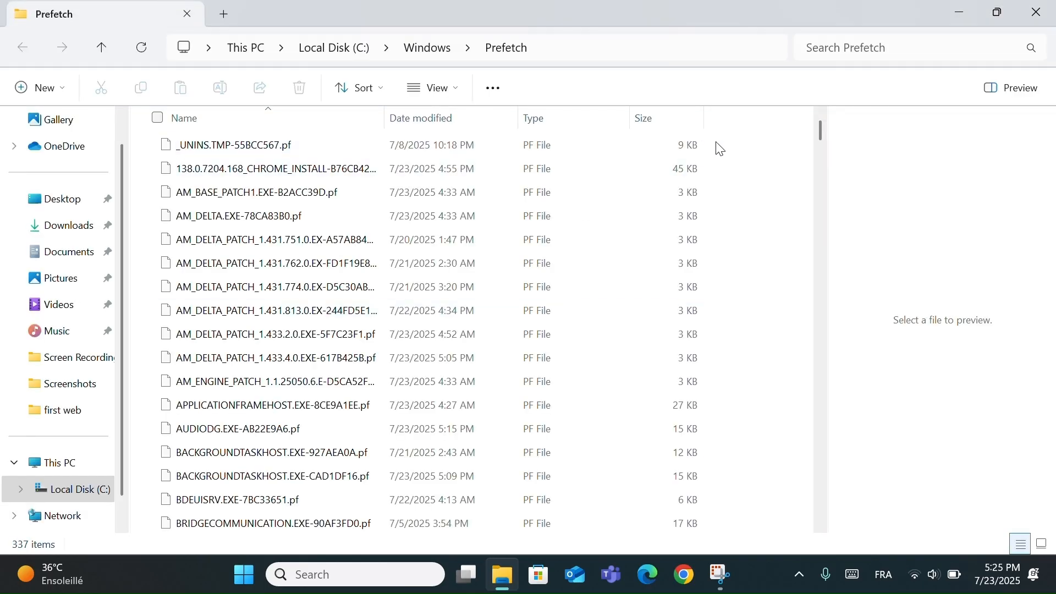
- Delete all files in the Prefetch folder, retrying the items that are in use
{"action": "left_click", "coordinate": [451, 152]}
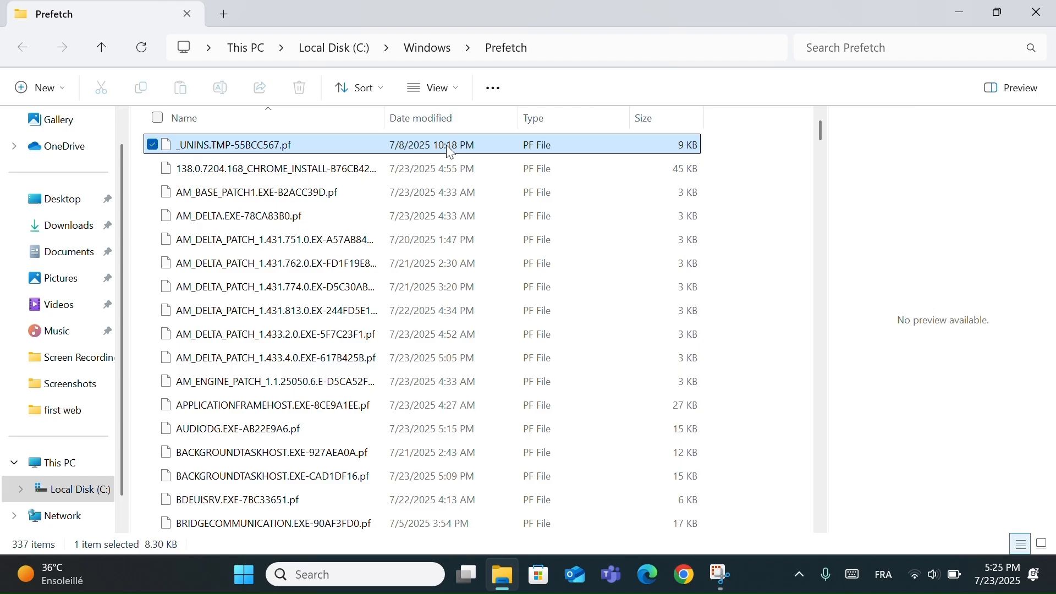
{"action": "key", "text": "ctrl+a"}
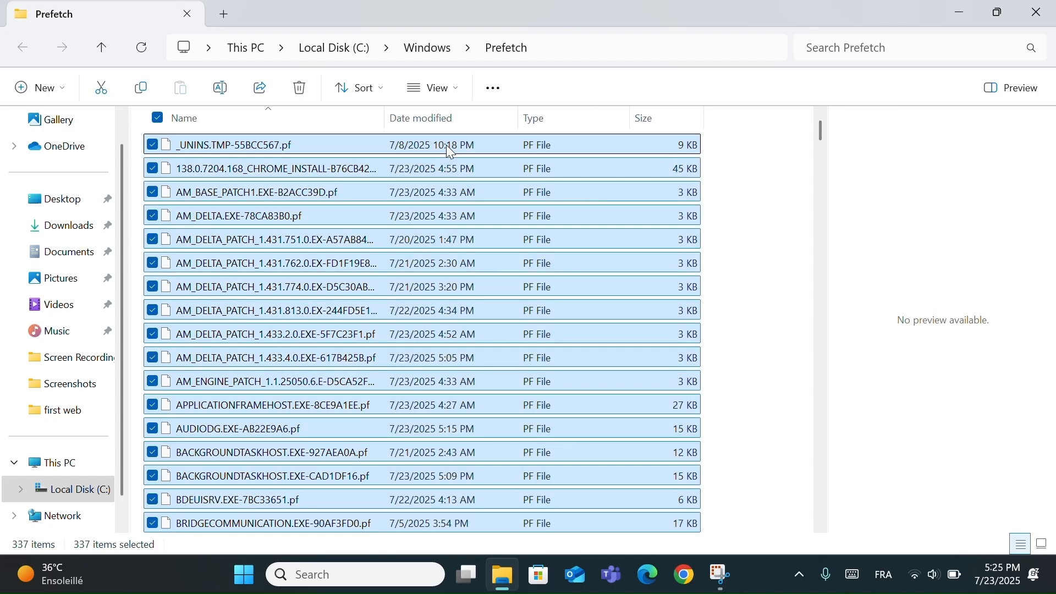
{"action": "key", "text": "Delete"}
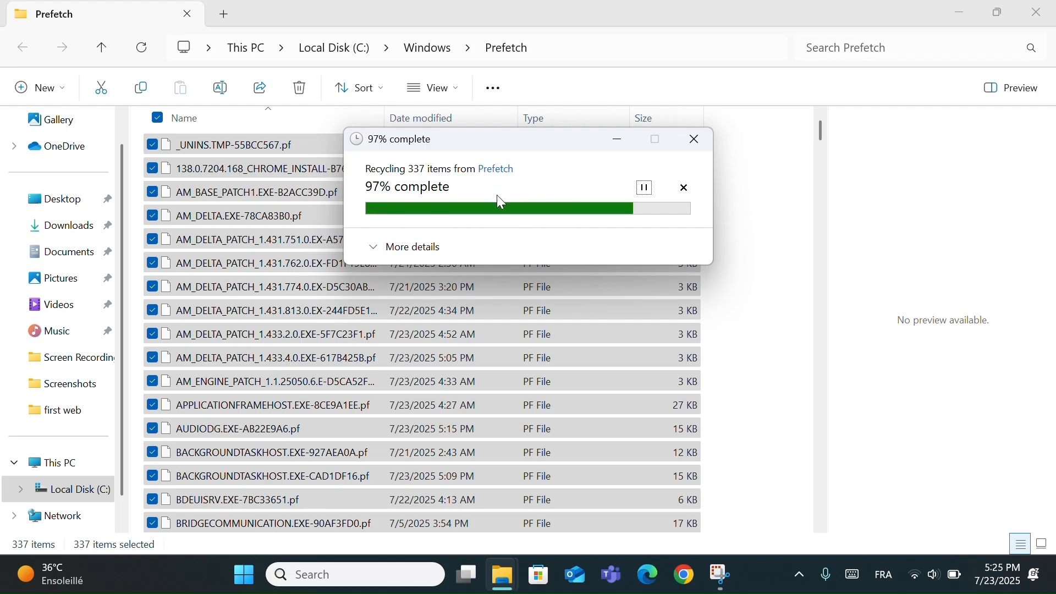
{"action": "left_click", "coordinate": [488, 314]}
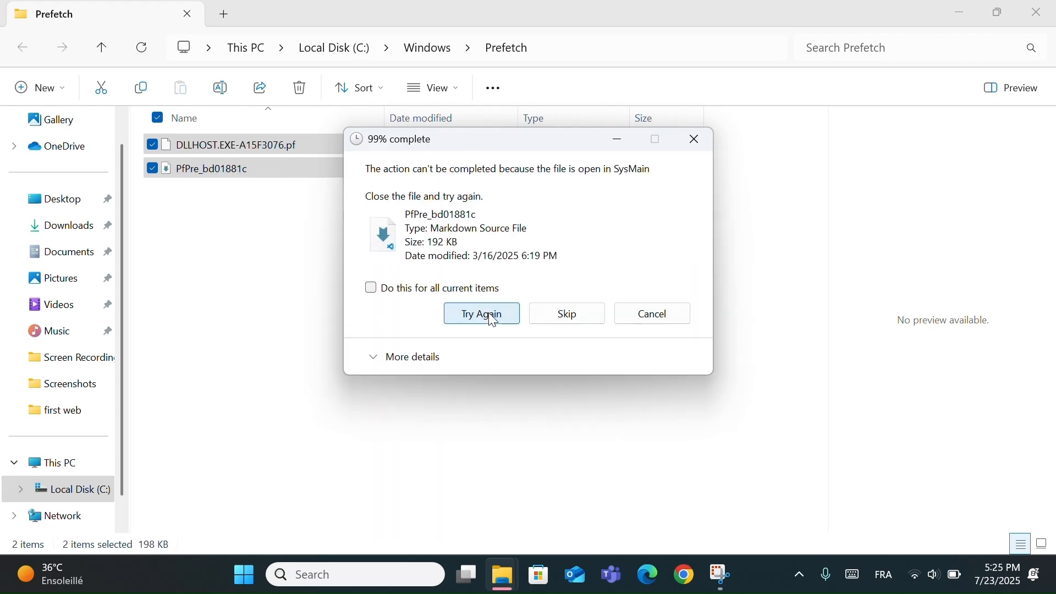
{"action": "left_click", "coordinate": [490, 318]}
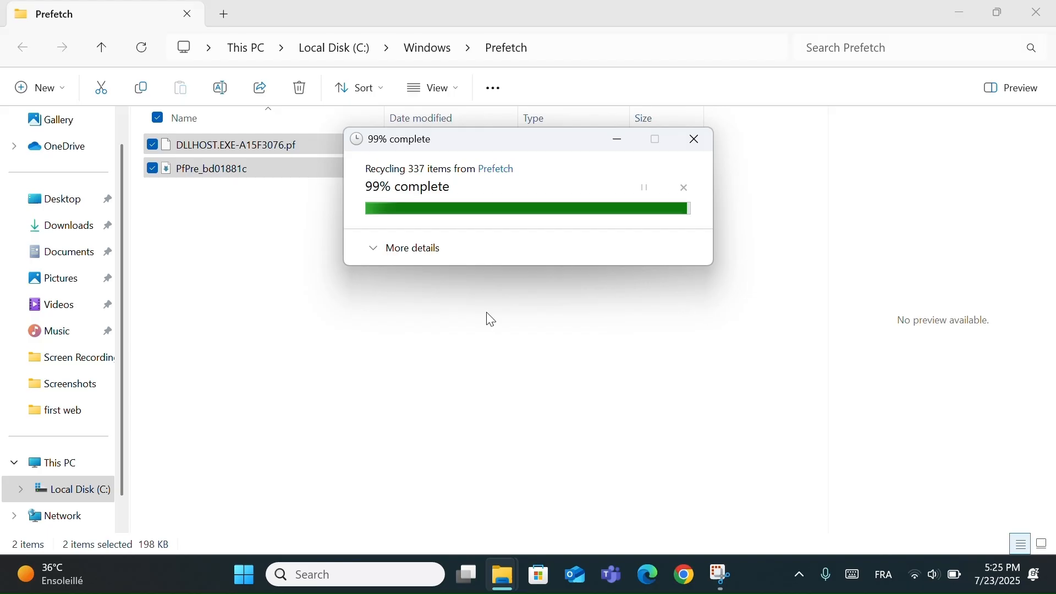
- Cancel the remaining Prefetch deletion and close the folder window
{"action": "left_click", "coordinate": [696, 145]}
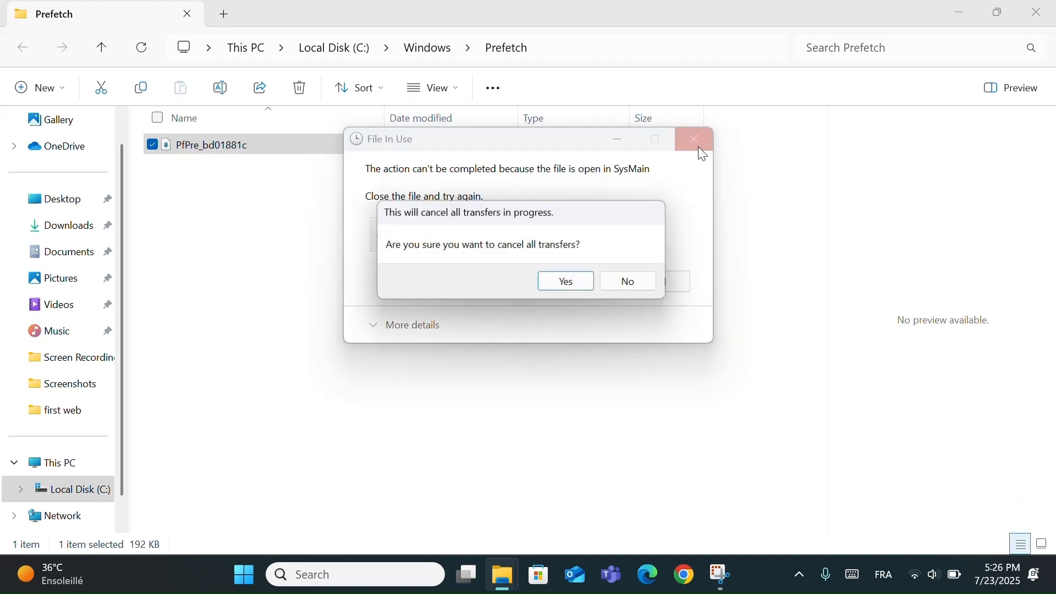
{"action": "left_click", "coordinate": [568, 280]}
{"action": "left_click", "coordinate": [402, 384]}
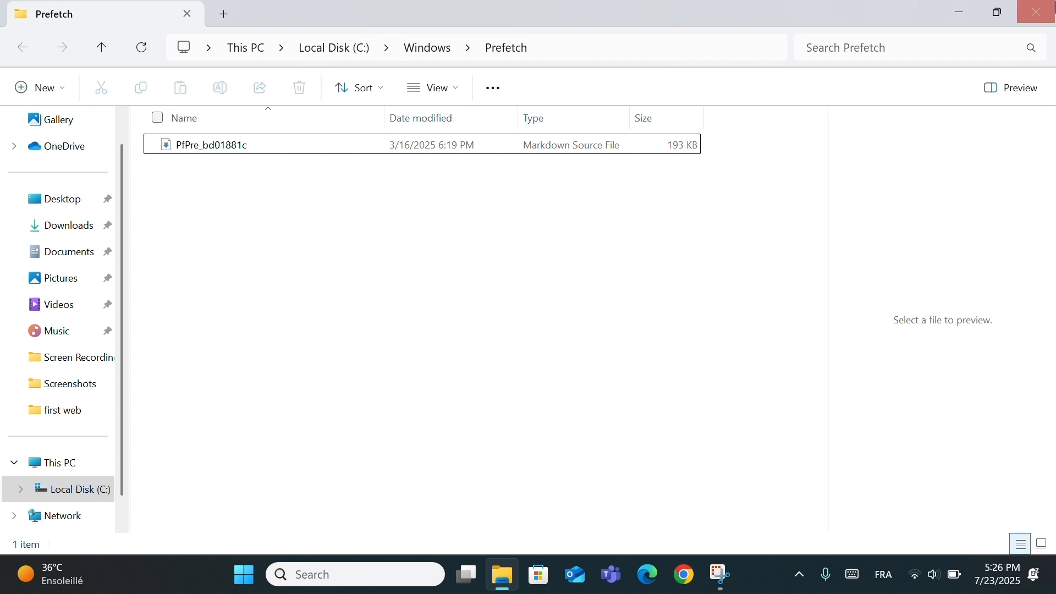
{"action": "left_click", "coordinate": [1039, 12]}
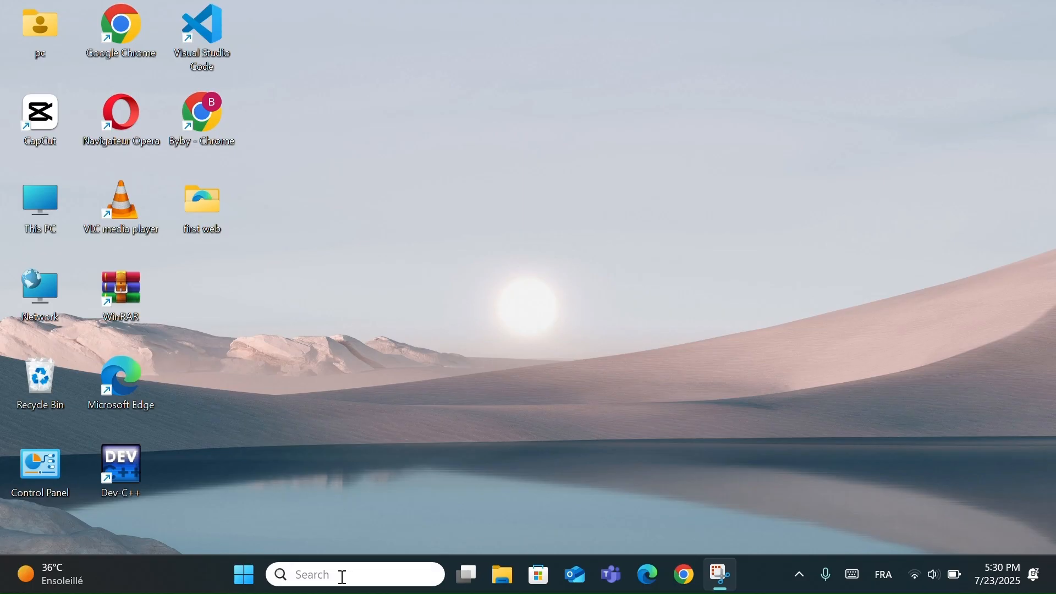
- Find and run mrt through Windows search, and continue past the Malicious Software Removal Tool's welcome page
{"action": "left_click", "coordinate": [343, 577]}
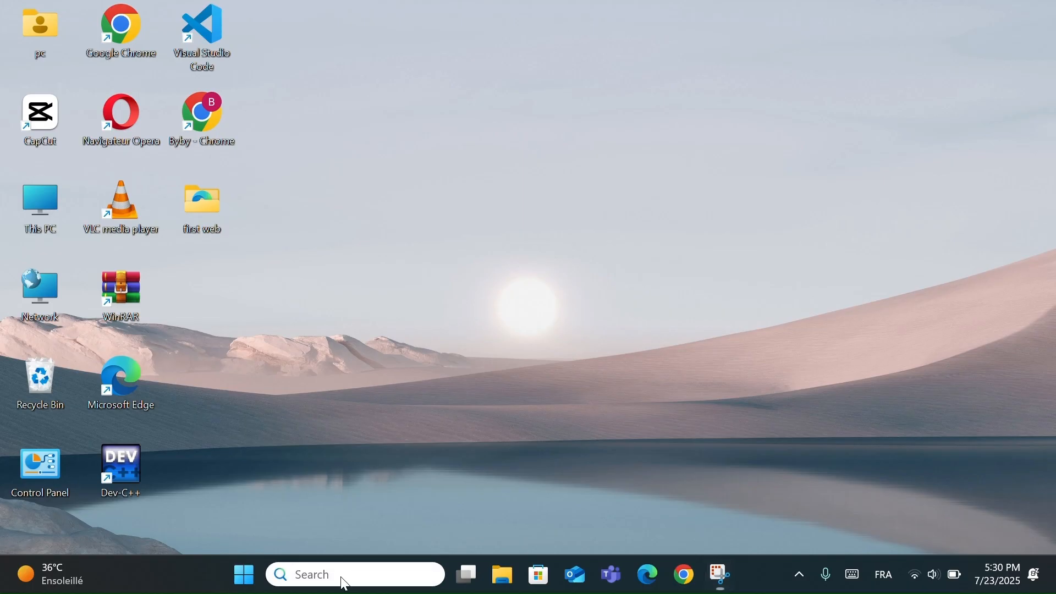
{"action": "type", "text": "mrt"}
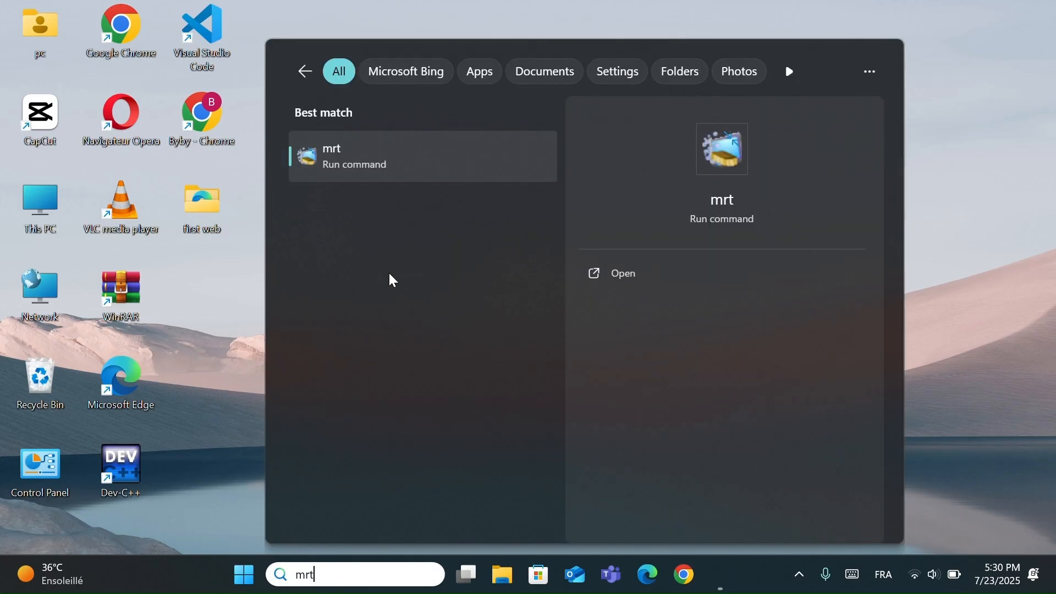
{"action": "left_click", "coordinate": [359, 155]}
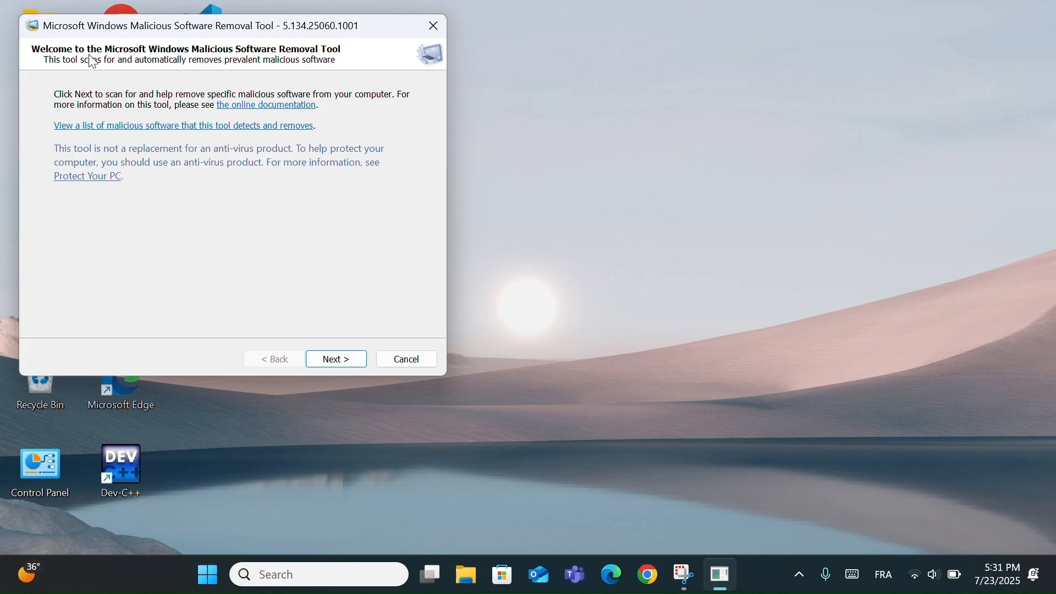
{"action": "left_click", "coordinate": [346, 361]}
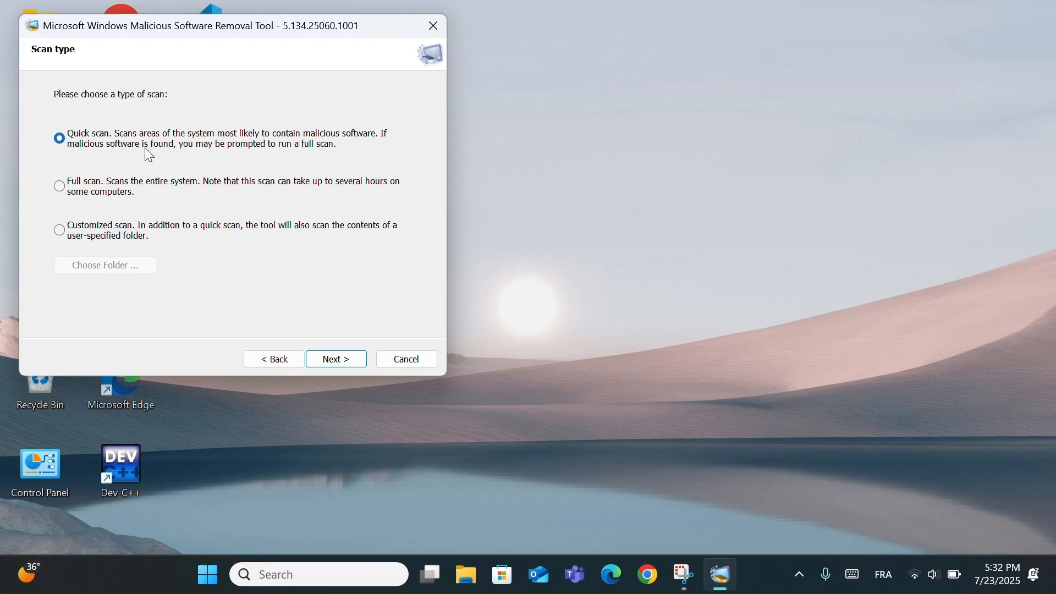
- Try the full and customized scan options, start a quick scan, and move the scan window towards the middle of the desktop
{"action": "left_click", "coordinate": [56, 190]}
{"action": "left_click", "coordinate": [59, 231]}
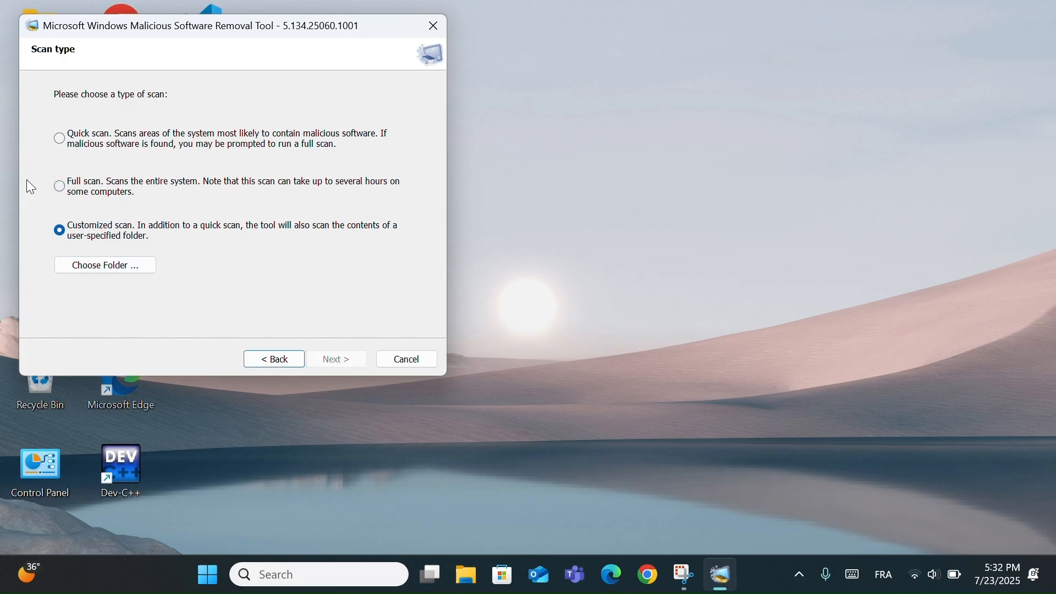
{"action": "left_click", "coordinate": [64, 141]}
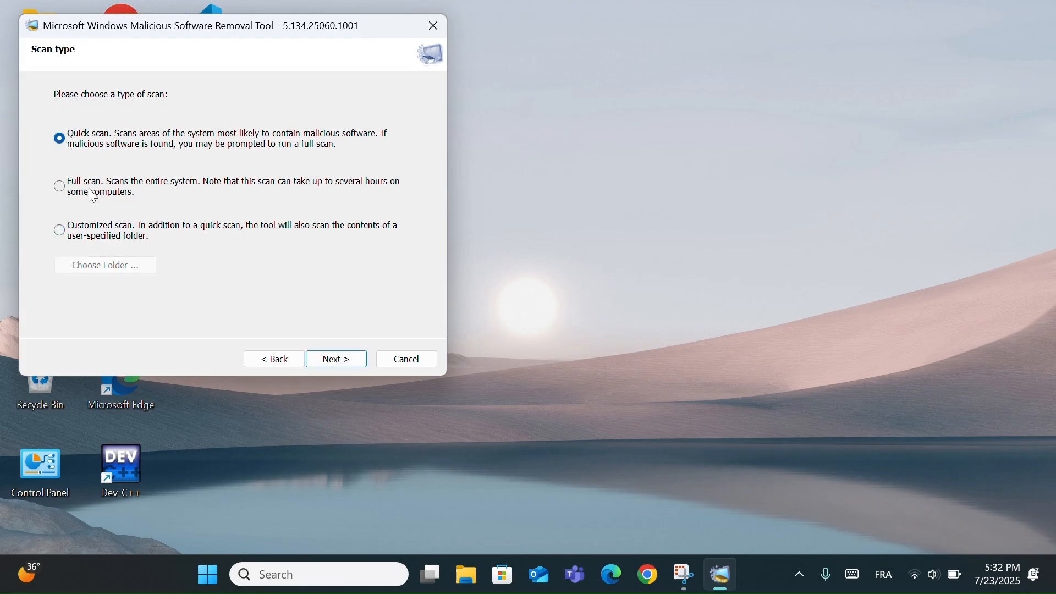
{"action": "left_click", "coordinate": [336, 361]}
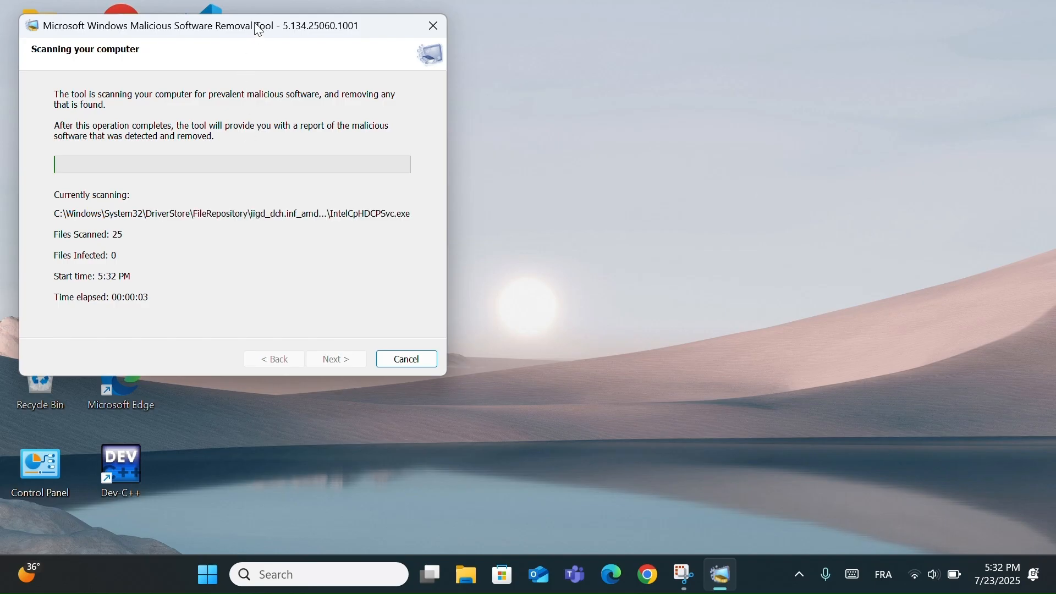
{"action": "left_click_drag", "start_coordinate": [258, 28], "coordinate": [570, 129]}
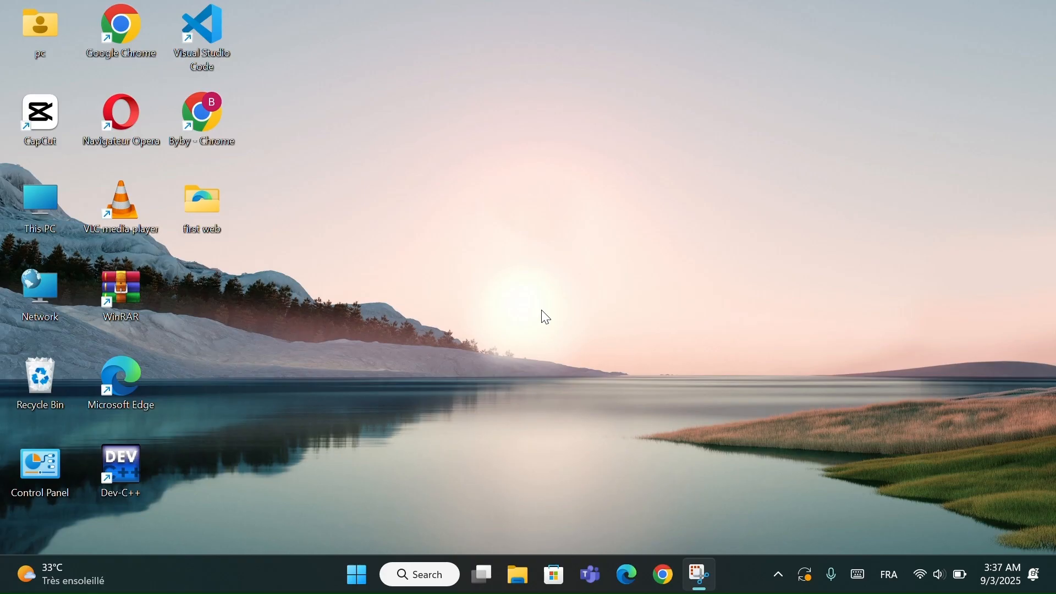
- Open the Microphone app permissions in the Privacy & security section of Windows Settings
{"action": "key", "text": "super+i"}
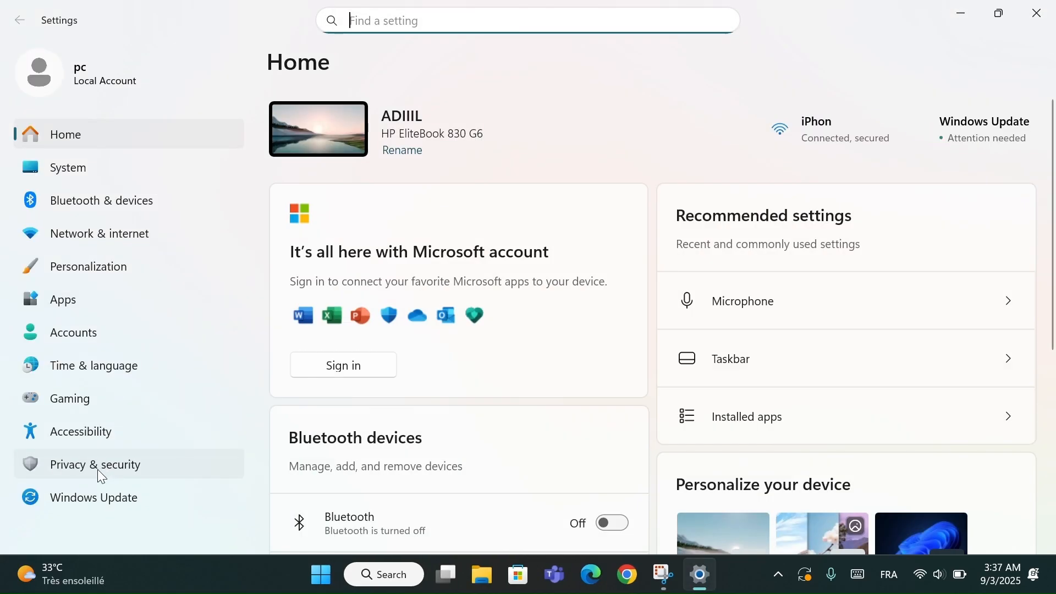
{"action": "left_click", "coordinate": [98, 469]}
{"action": "scroll", "coordinate": [322, 446], "scroll_direction": "down", "scroll_amount": 4}
{"action": "scroll", "coordinate": [385, 454], "scroll_direction": "down", "scroll_amount": 3}
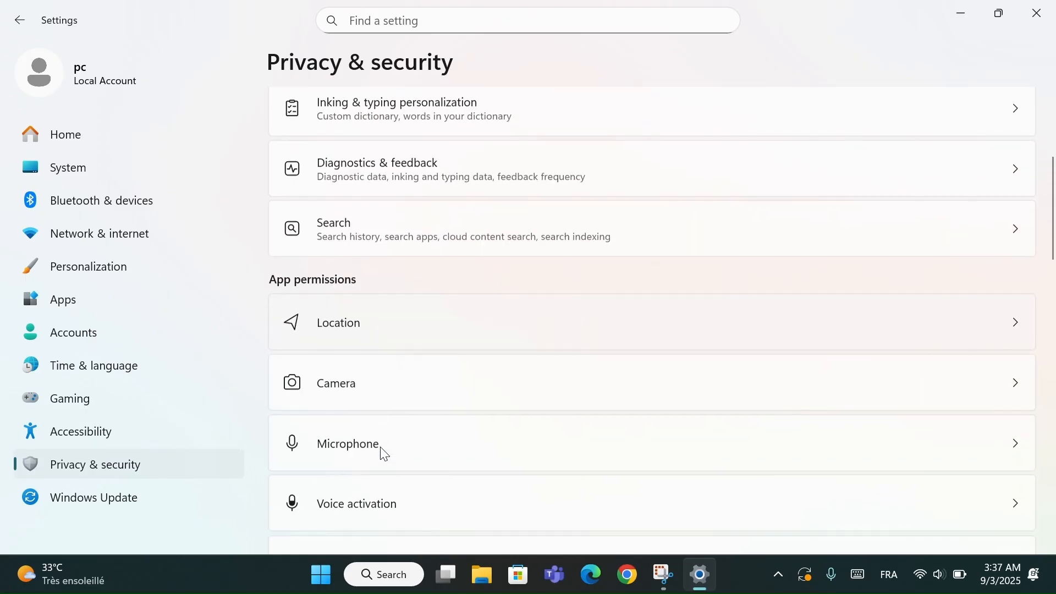
{"action": "scroll", "coordinate": [354, 282], "scroll_direction": "down", "scroll_amount": 2}
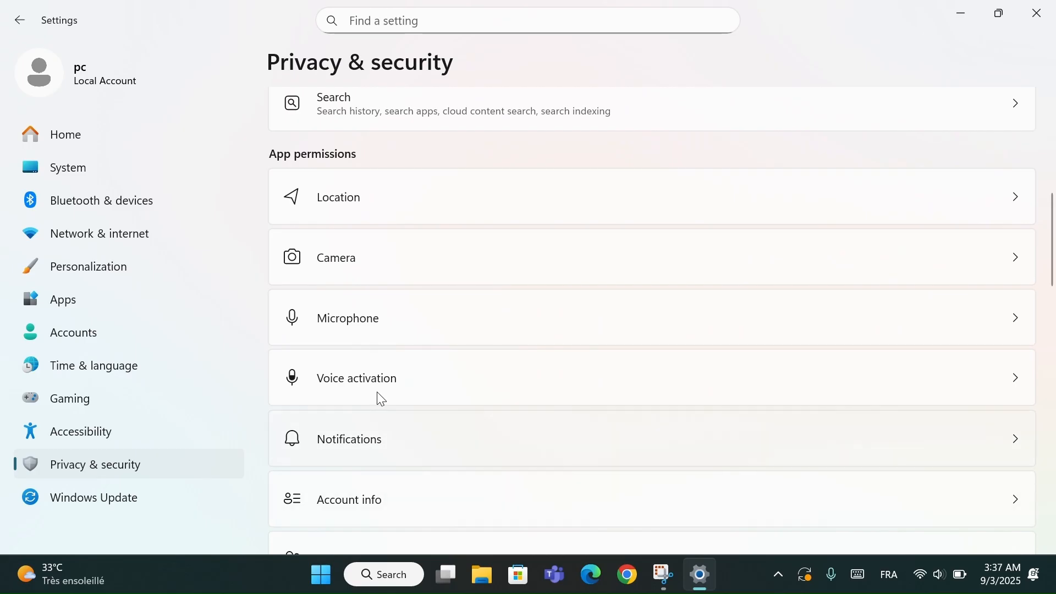
{"action": "left_click", "coordinate": [382, 310]}
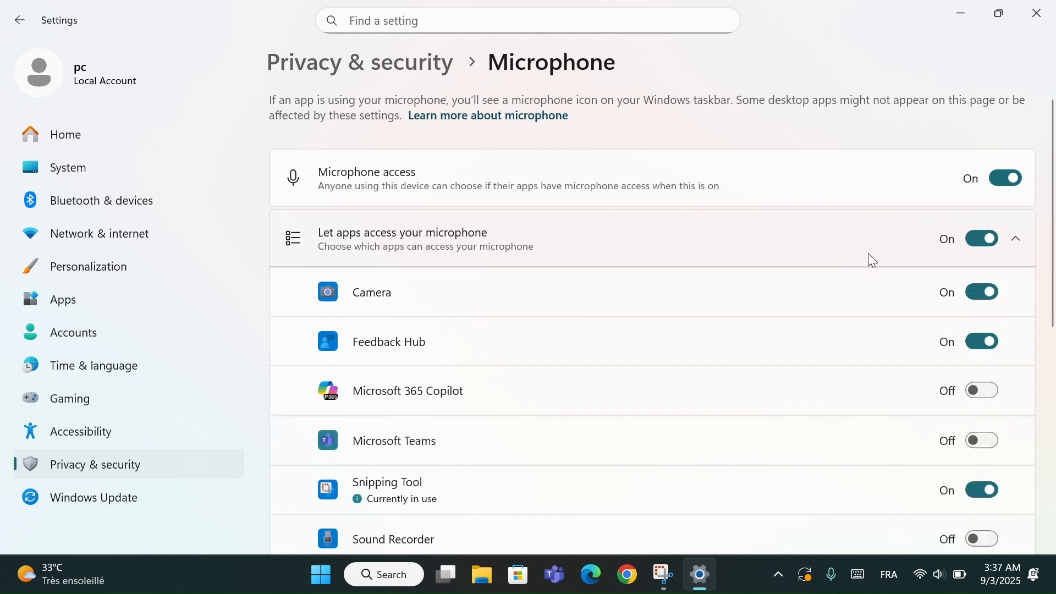
- Toggle microphone access for all apps off and back on, and try the individual switches for Camera, Feedback Hub and Xbox
{"action": "left_click", "coordinate": [992, 245]}
{"action": "left_click", "coordinate": [989, 241]}
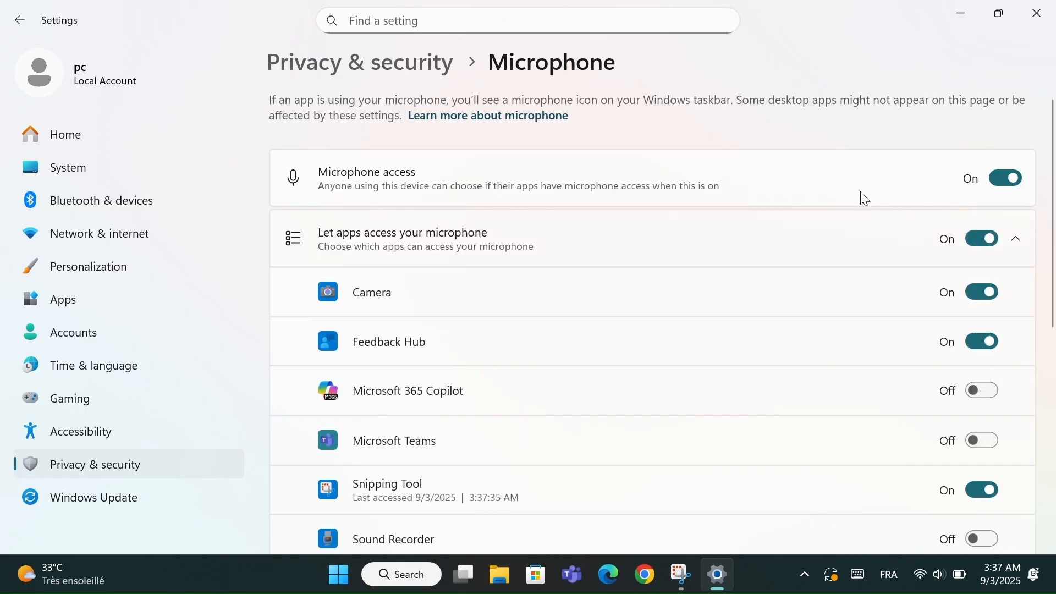
{"action": "left_click", "coordinate": [986, 293]}
{"action": "left_click", "coordinate": [985, 294]}
{"action": "left_click", "coordinate": [985, 342]}
{"action": "scroll", "coordinate": [743, 379], "scroll_direction": "down", "scroll_amount": 4}
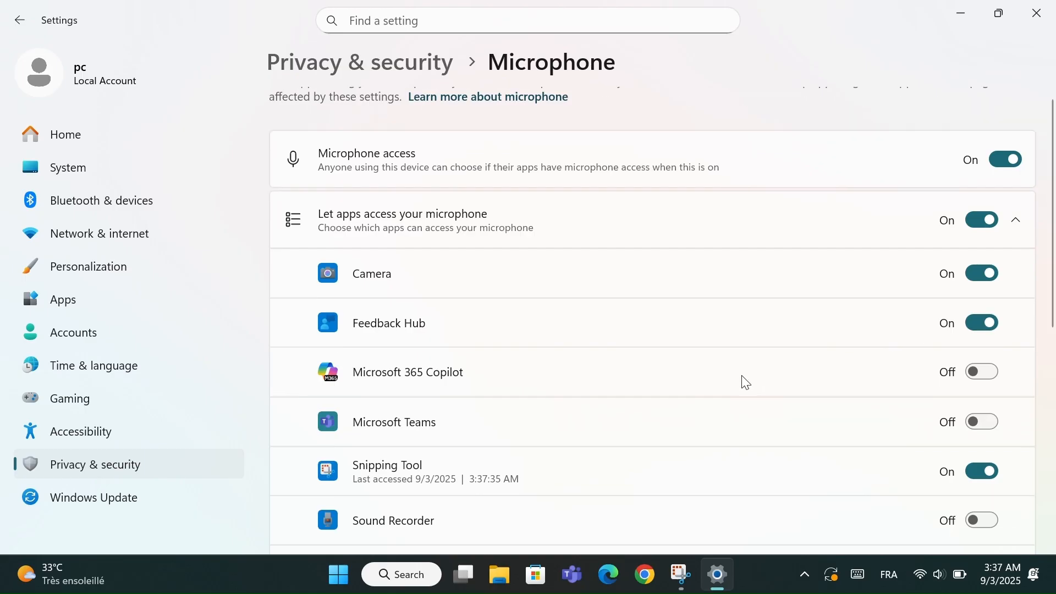
{"action": "left_click", "coordinate": [993, 410]}
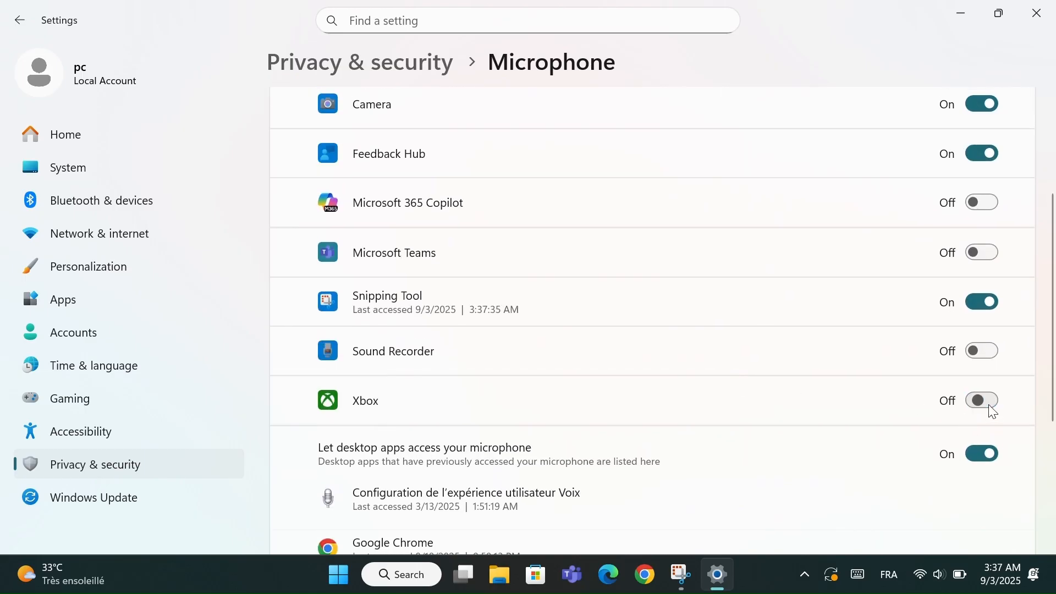
{"action": "left_click", "coordinate": [988, 406]}
{"action": "scroll", "coordinate": [759, 396], "scroll_direction": "up", "scroll_amount": 5}
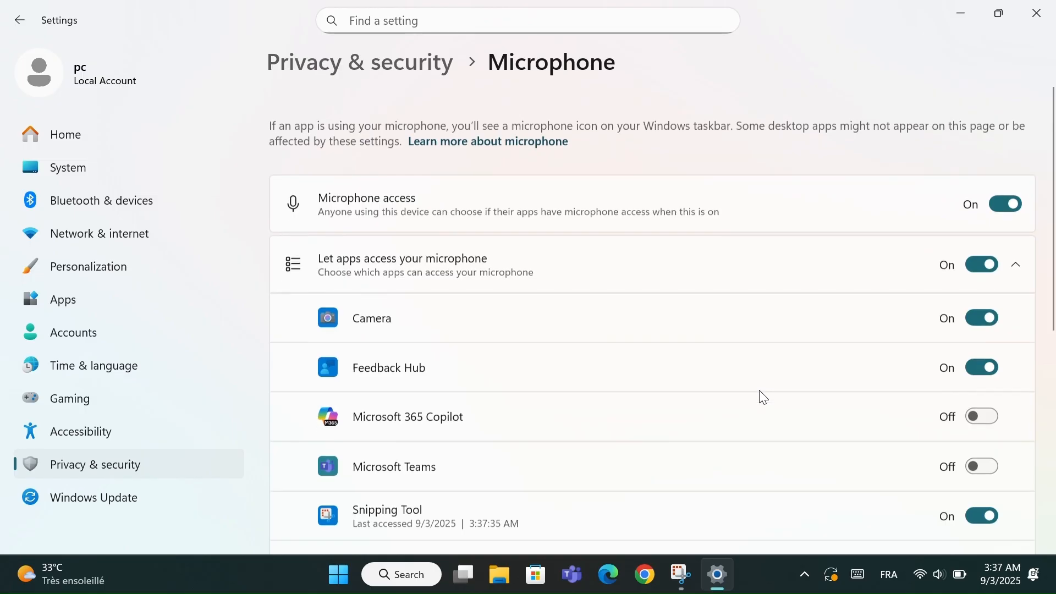
- Return to Privacy & security and open the Camera app permissions
{"action": "left_click", "coordinate": [378, 71]}
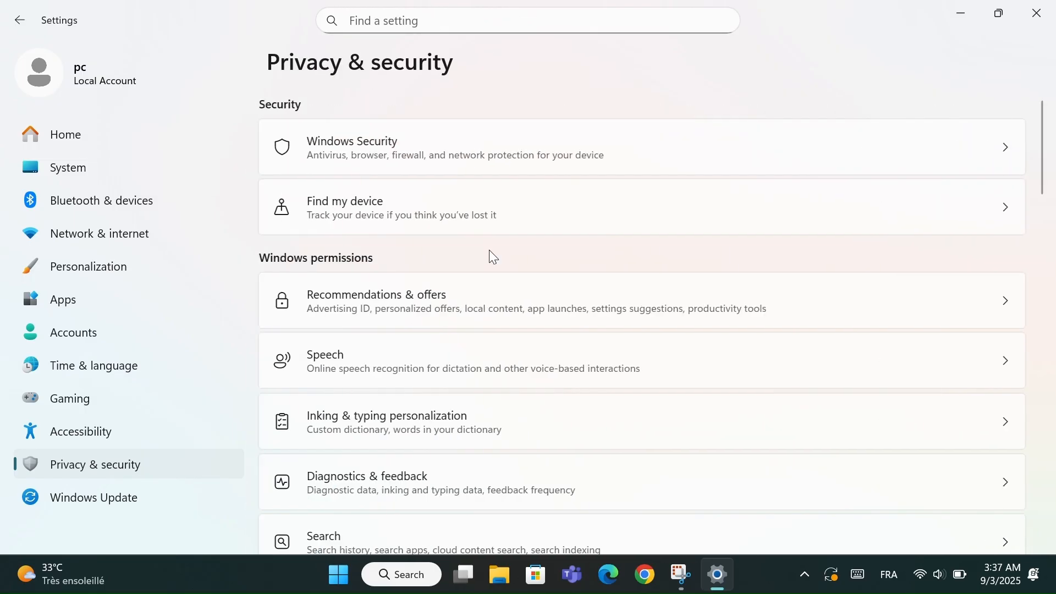
{"action": "scroll", "coordinate": [490, 250], "scroll_direction": "down", "scroll_amount": 10}
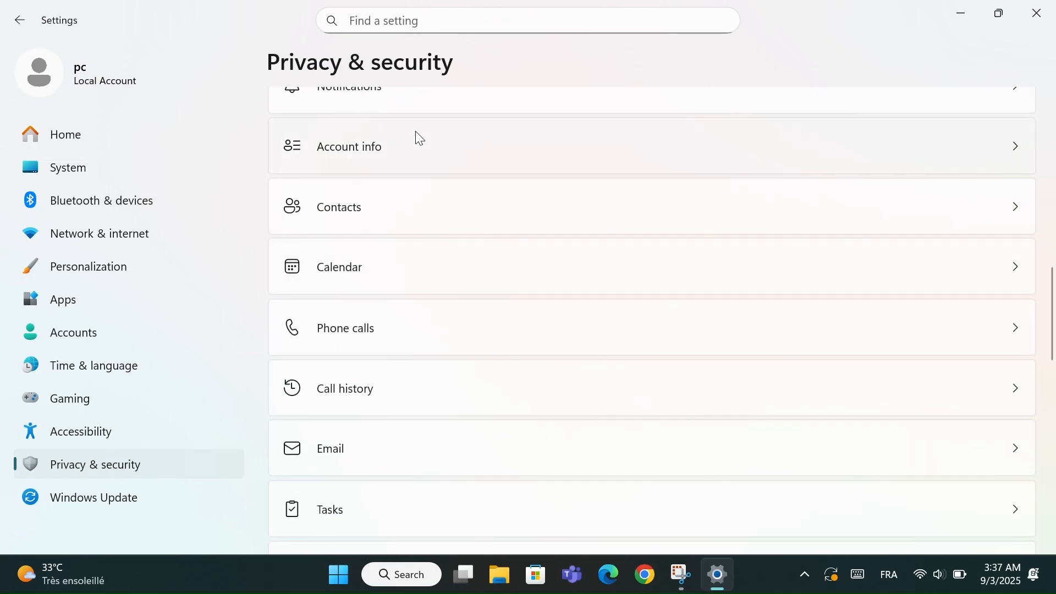
{"action": "scroll", "coordinate": [420, 134], "scroll_direction": "up", "scroll_amount": 3}
{"action": "scroll", "coordinate": [423, 142], "scroll_direction": "up", "scroll_amount": 2}
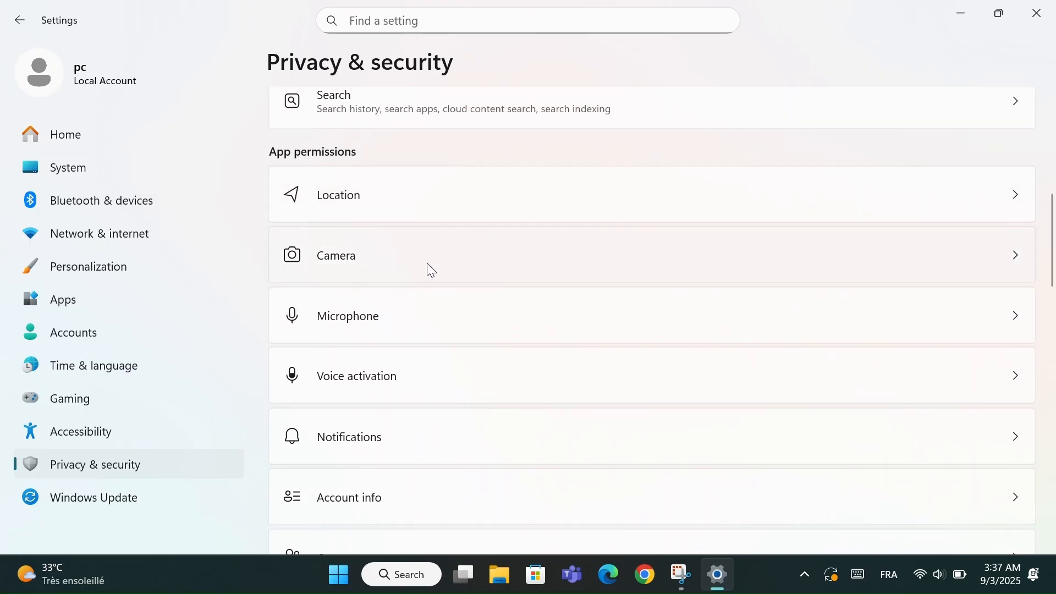
{"action": "left_click", "coordinate": [408, 271]}
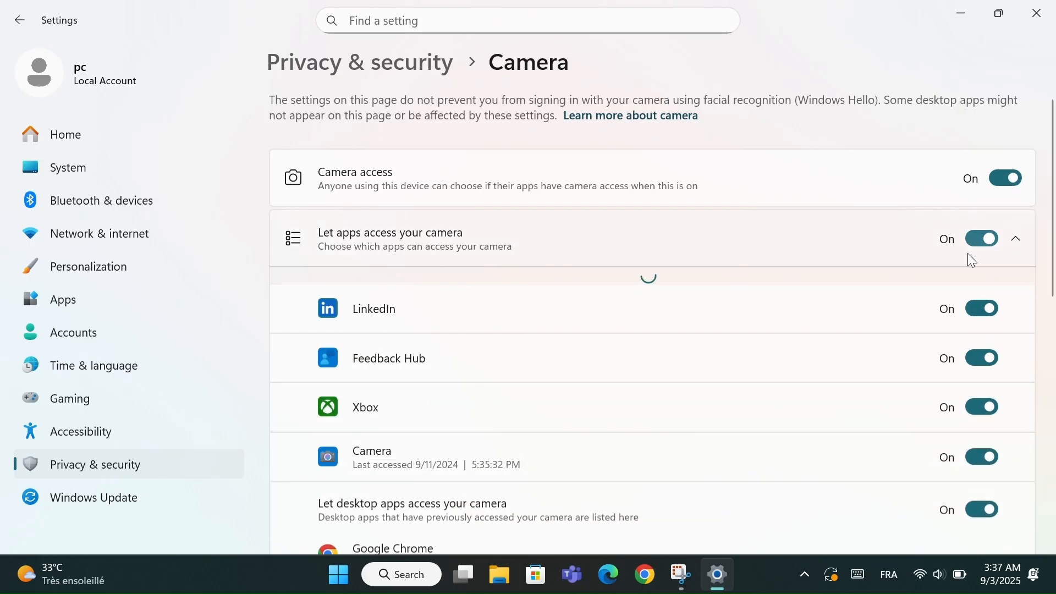
- Turn Camera access off and back on, and re-enable letting apps access the camera
{"action": "left_click", "coordinate": [1018, 177]}
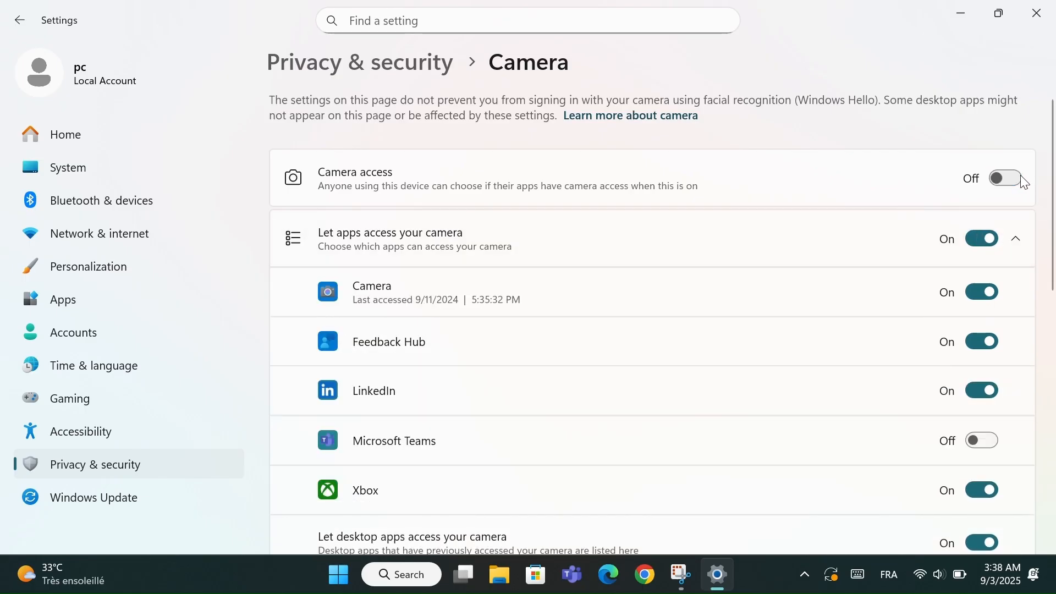
{"action": "left_click", "coordinate": [985, 239]}
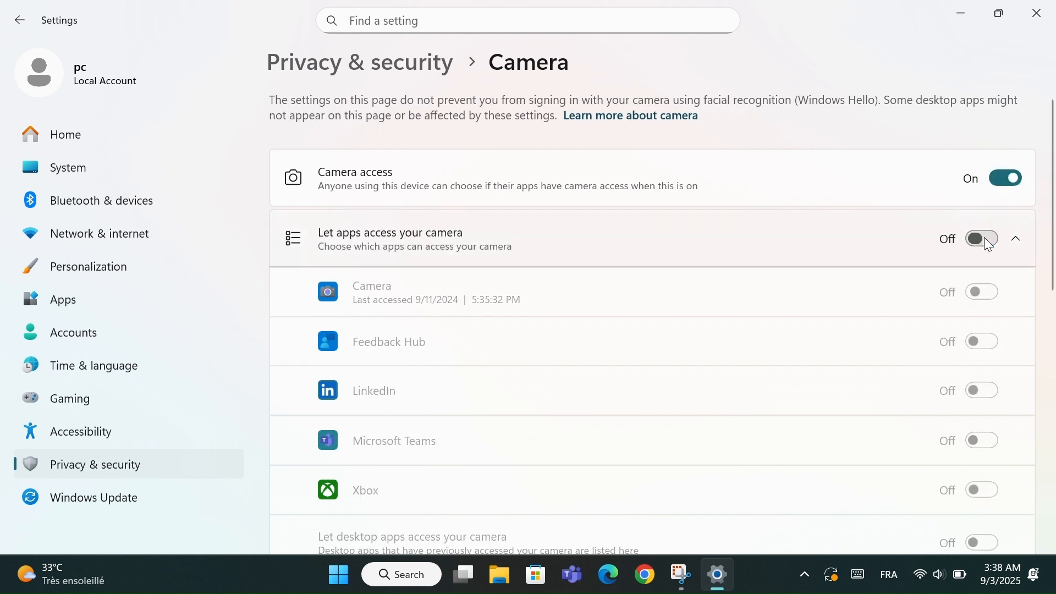
{"action": "left_click", "coordinate": [987, 247]}
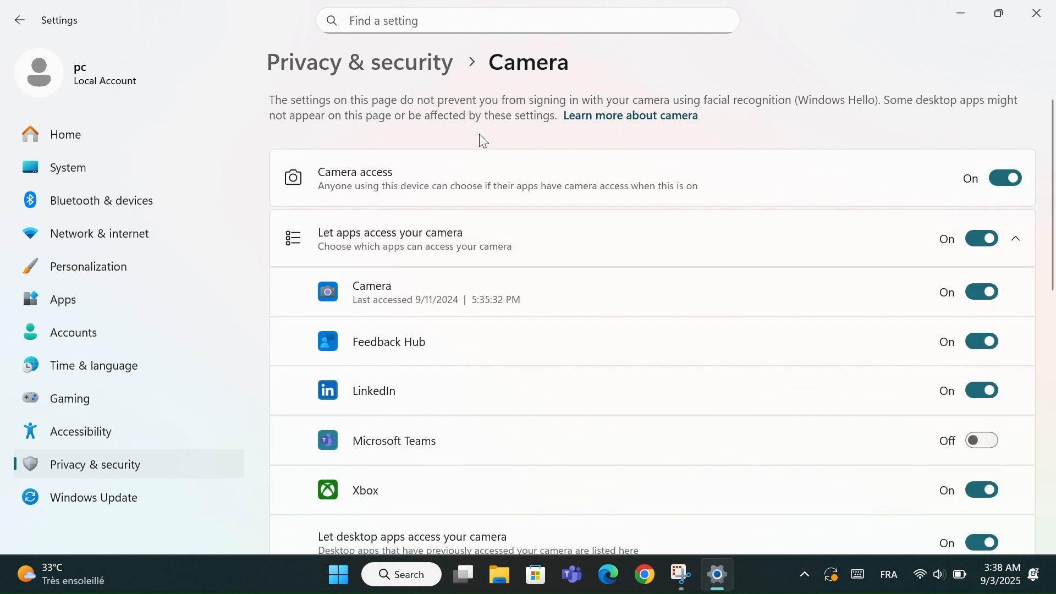
- Return to Privacy & security and review the list of app permissions
{"action": "left_click", "coordinate": [341, 51]}
{"action": "scroll", "coordinate": [443, 300], "scroll_direction": "down", "scroll_amount": 8}
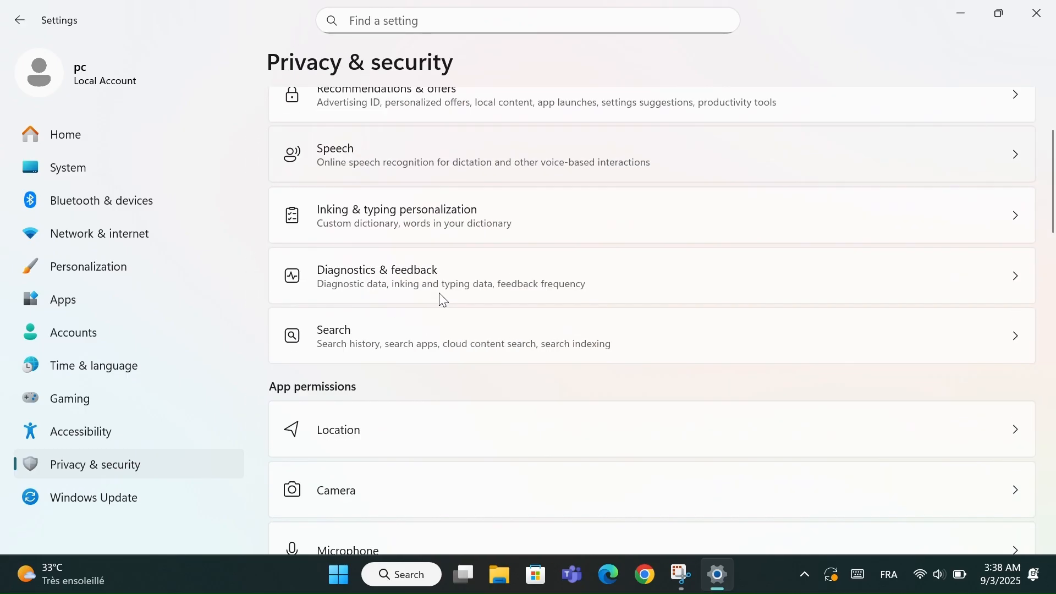
{"action": "scroll", "coordinate": [416, 459], "scroll_direction": "down", "scroll_amount": 1}
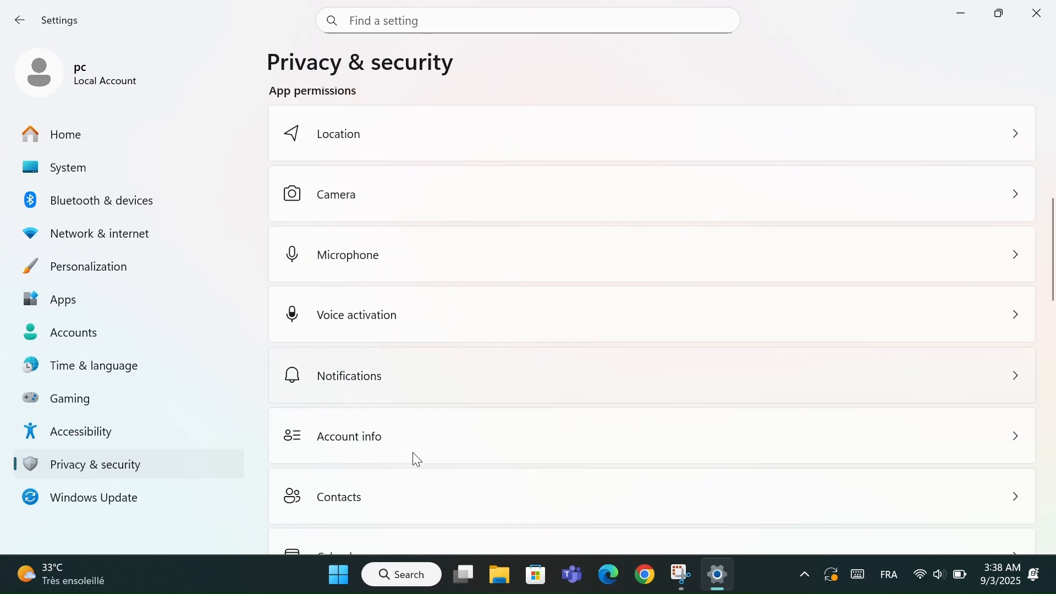
{"action": "scroll", "coordinate": [425, 477], "scroll_direction": "down", "scroll_amount": 1}
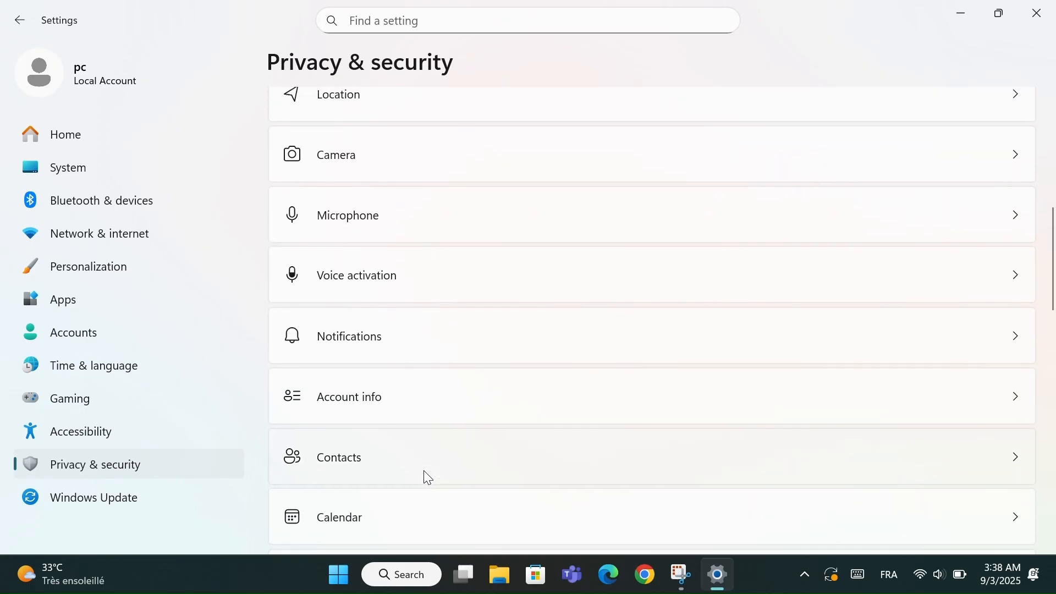
{"action": "scroll", "coordinate": [423, 471], "scroll_direction": "up", "scroll_amount": 9}
{"action": "scroll", "coordinate": [427, 477], "scroll_direction": "down", "scroll_amount": 1}
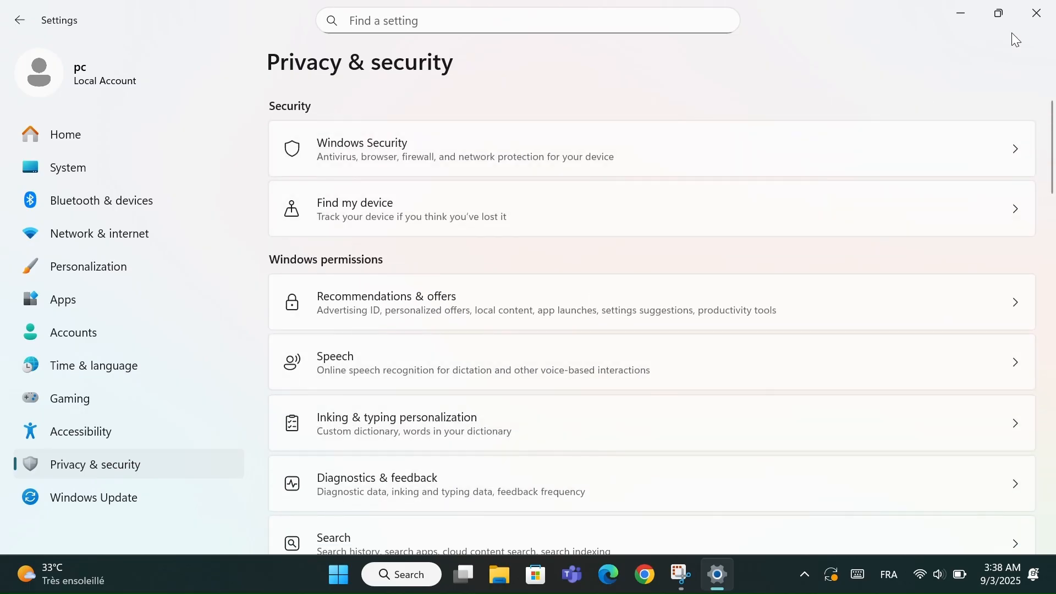
- Close Settings, switch to Chrome and search Google for rammap
{"action": "left_click", "coordinate": [1052, 8]}
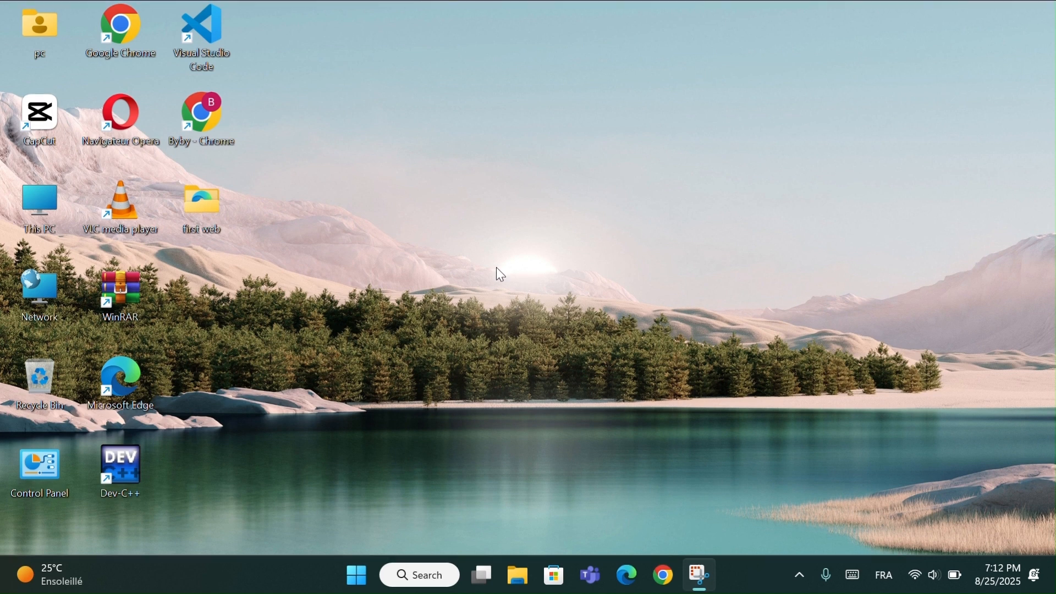
{"action": "double_click", "coordinate": [207, 127]}
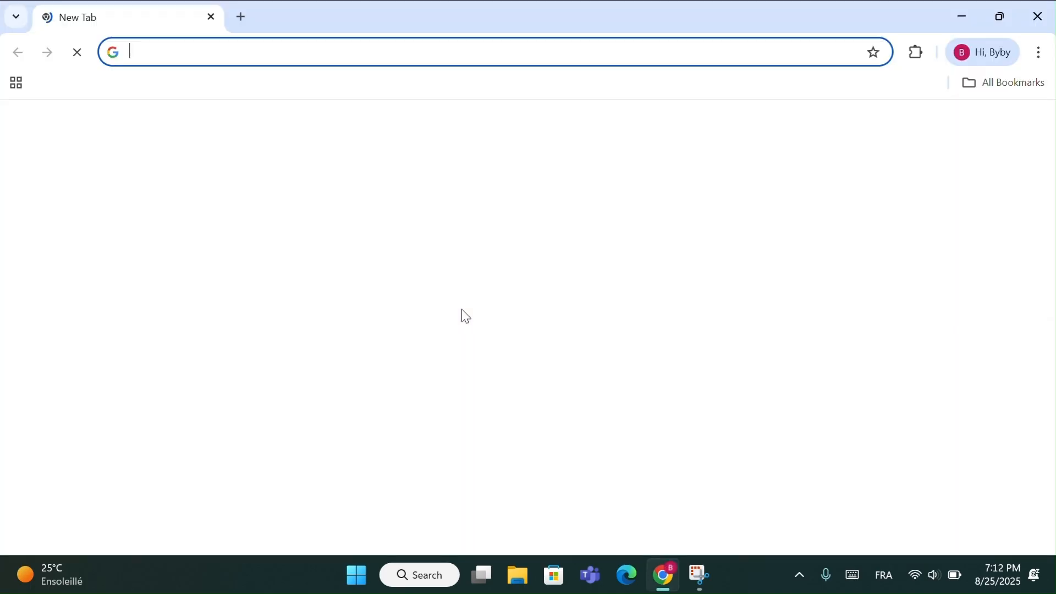
{"action": "left_click", "coordinate": [459, 333]}
{"action": "type", "text": "rammap"}
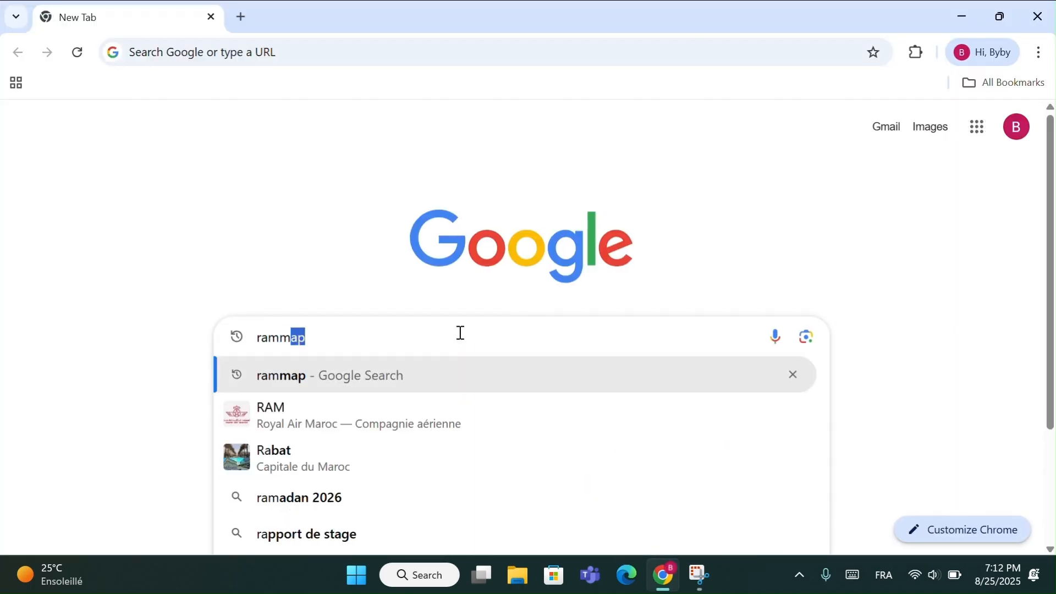
{"action": "key", "text": "Return"}
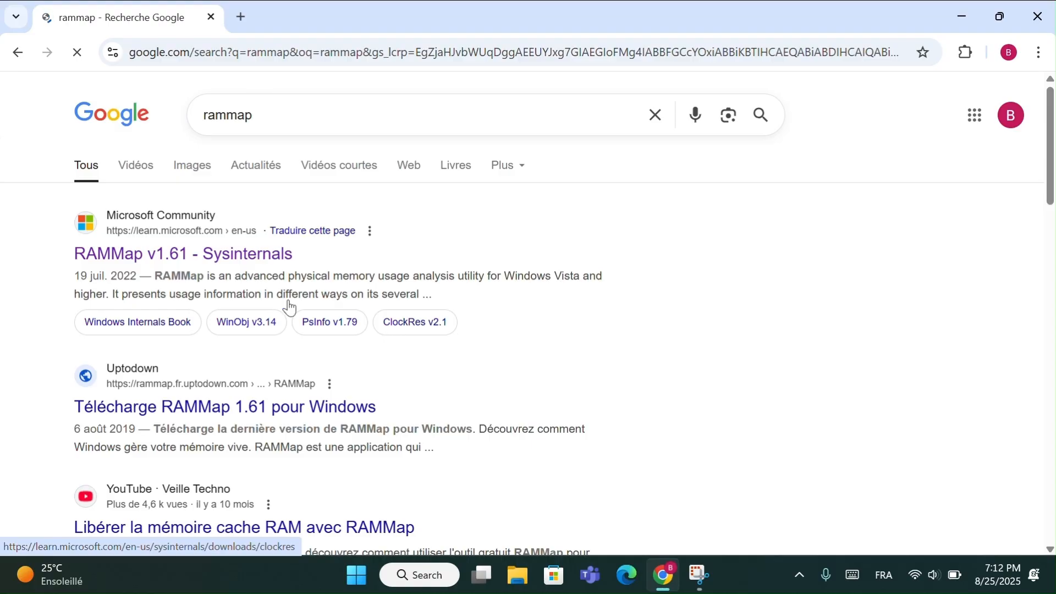
- Download RAMMap from its Microsoft Sysinternals page and show the downloaded archive in its folder
{"action": "left_click", "coordinate": [145, 257]}
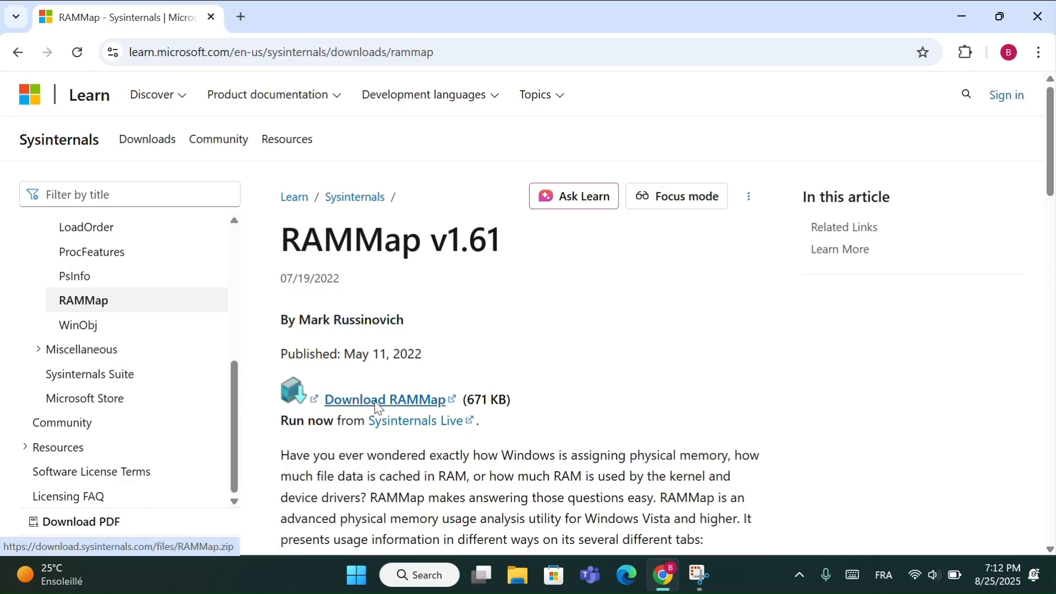
{"action": "left_click", "coordinate": [377, 410]}
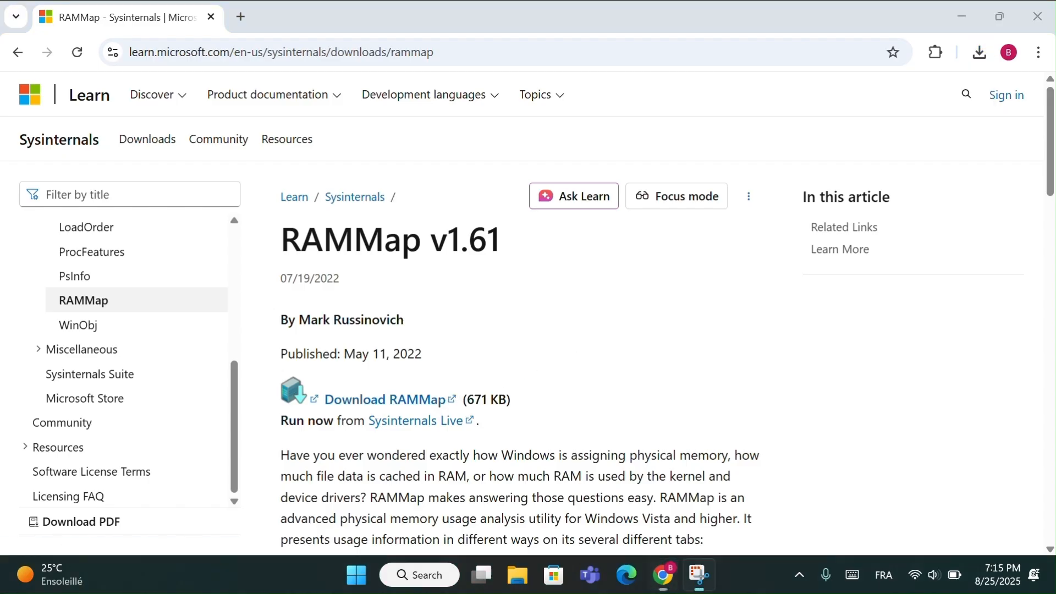
{"action": "left_click", "coordinate": [980, 52]}
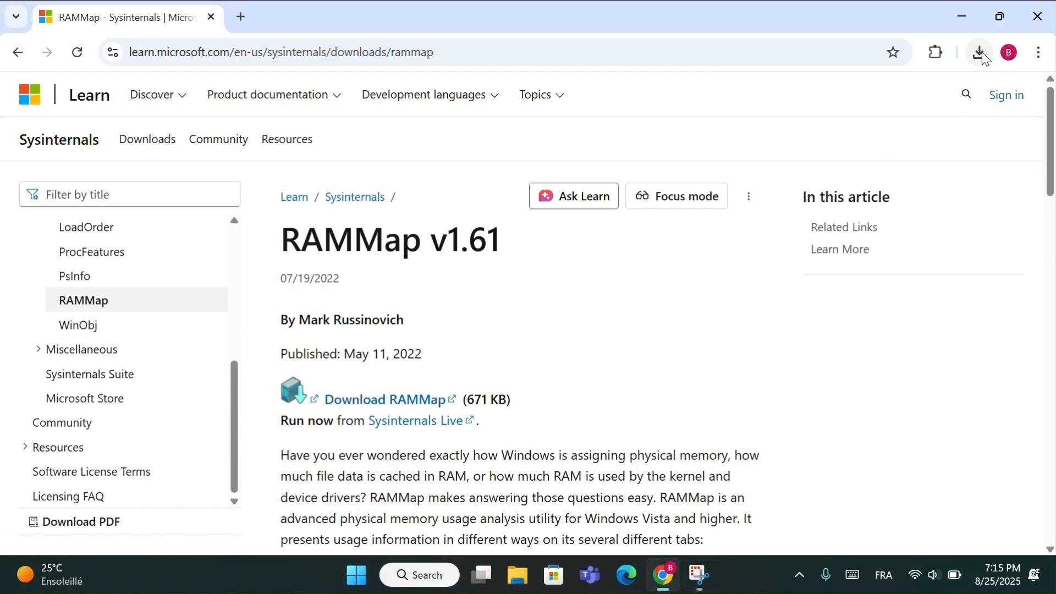
{"action": "left_click", "coordinate": [937, 126]}
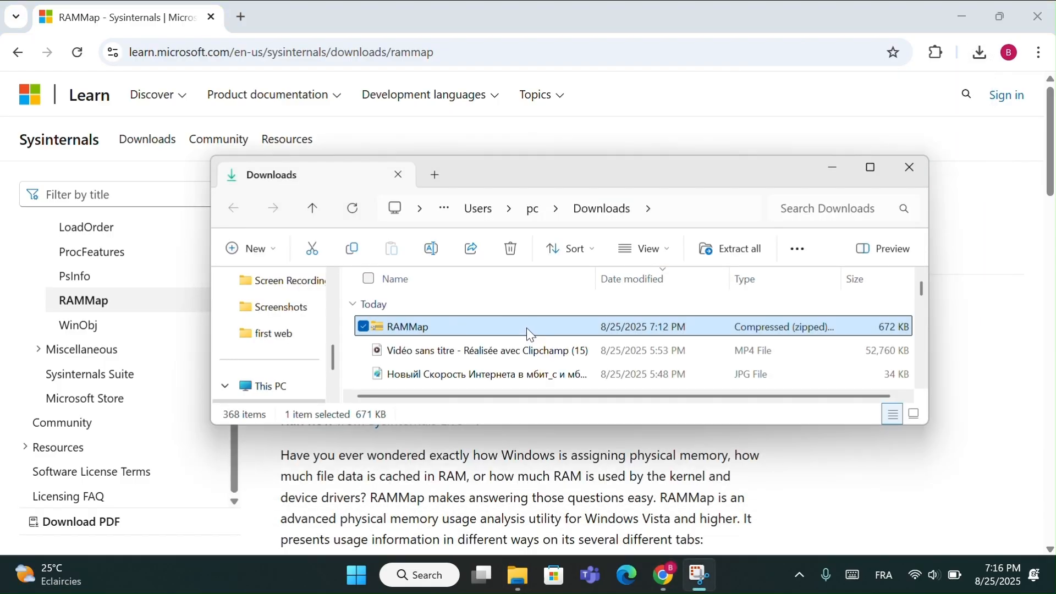
- Extract the RAMMap archive to the default RAMMap folder in Downloads and show the extracted files
{"action": "right_click", "coordinate": [532, 330]}
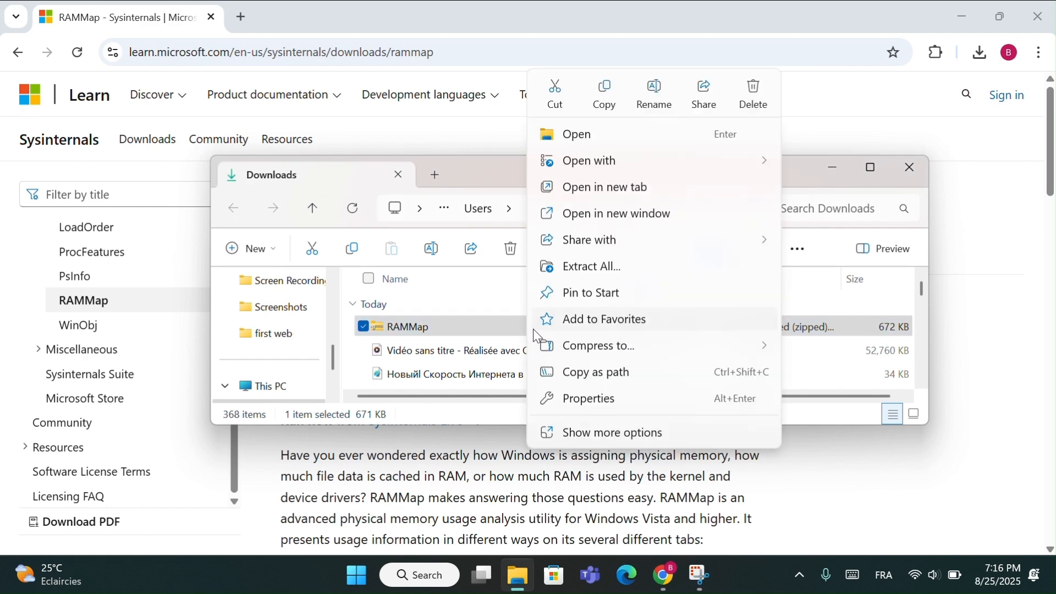
{"action": "left_click", "coordinate": [584, 267]}
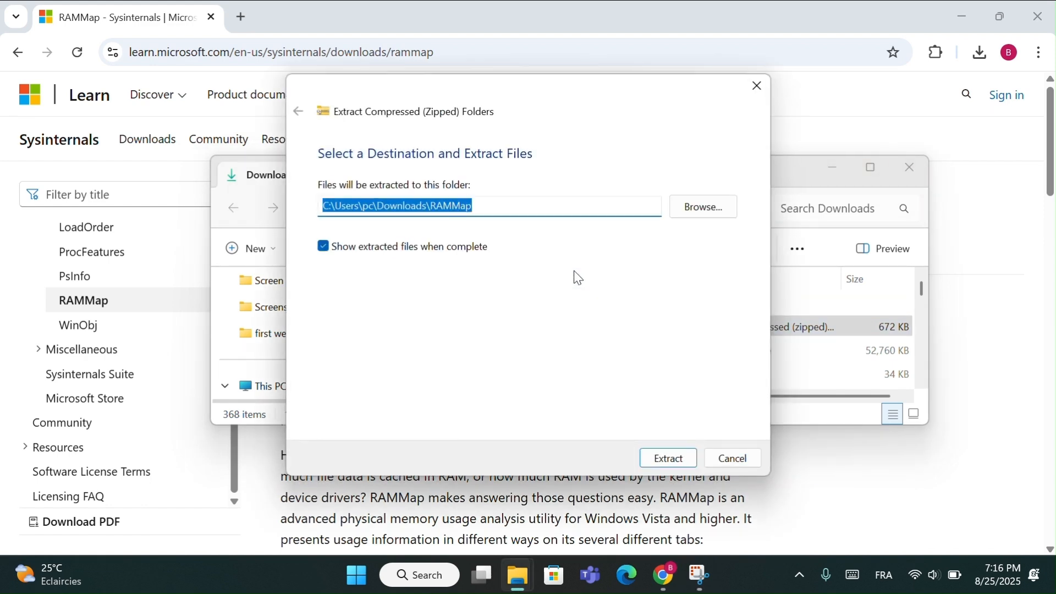
{"action": "left_click", "coordinate": [677, 462]}
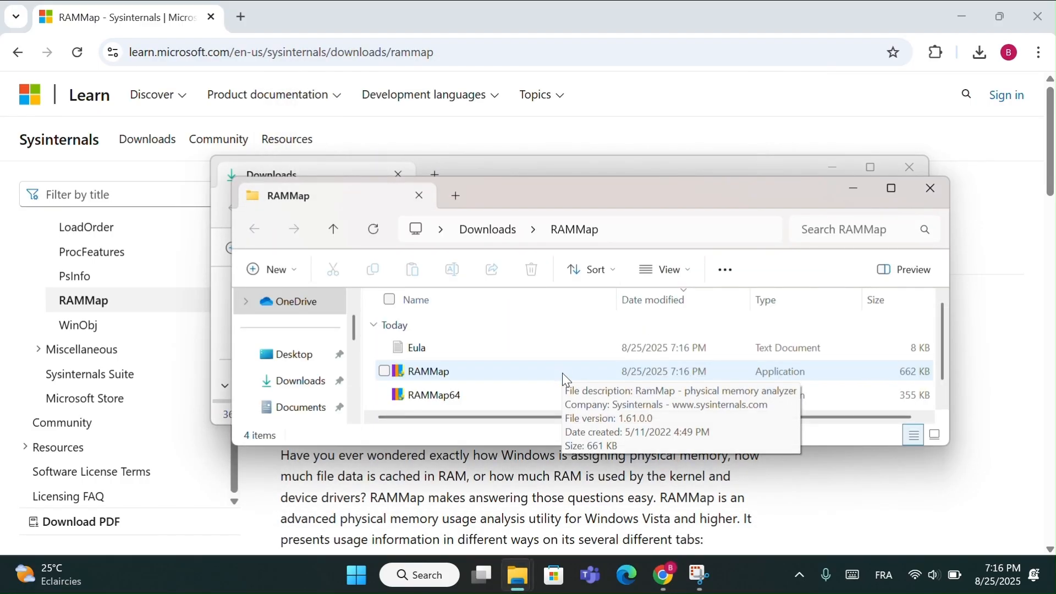
- Launch RAMMap64 from the extracted folder and accept the Sysinternals license agreement
{"action": "scroll", "coordinate": [562, 373], "scroll_direction": "down", "scroll_amount": 1}
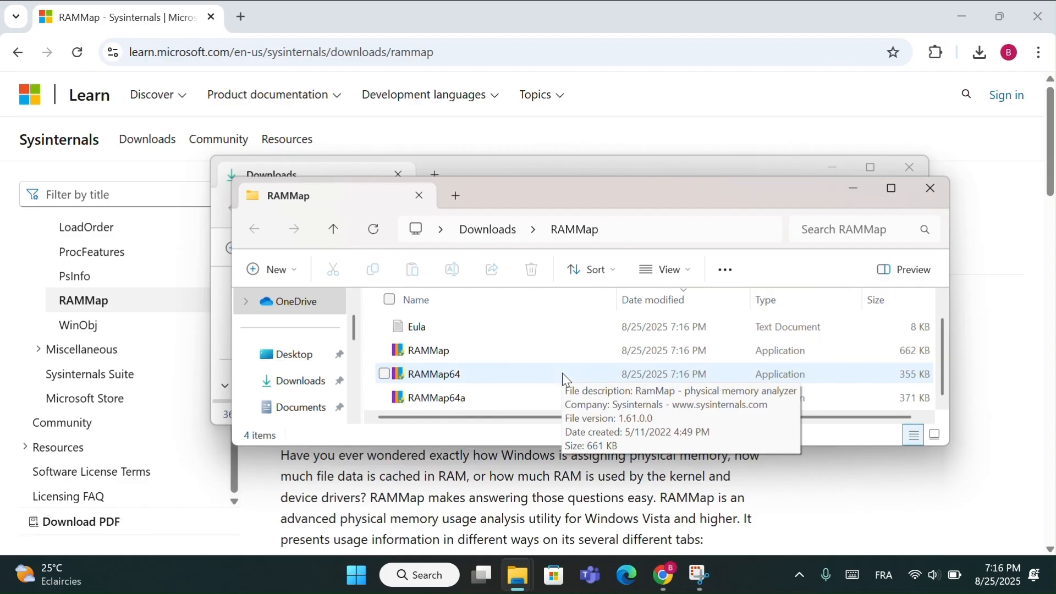
{"action": "double_click", "coordinate": [511, 352]}
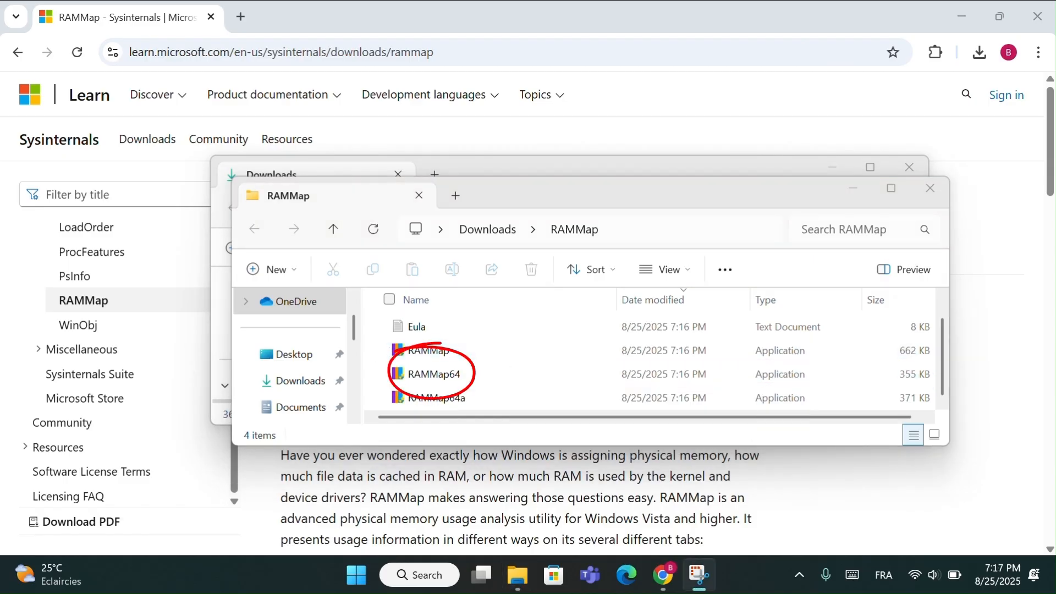
{"action": "left_click", "coordinate": [508, 377]}
{"action": "key", "text": "F2"}
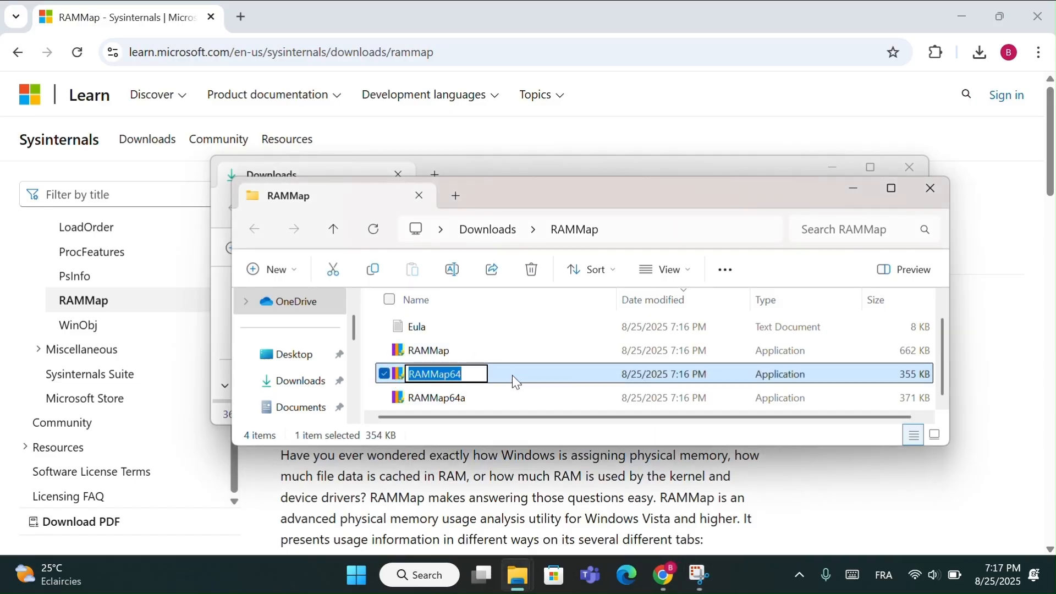
{"action": "double_click", "coordinate": [514, 375]}
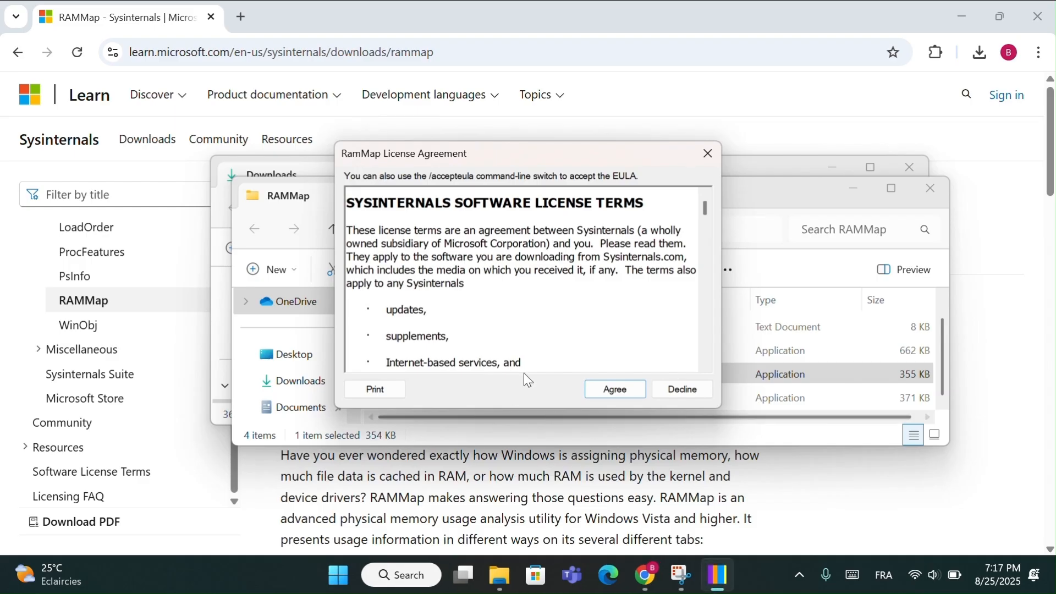
{"action": "scroll", "coordinate": [529, 330], "scroll_direction": "down", "scroll_amount": 3}
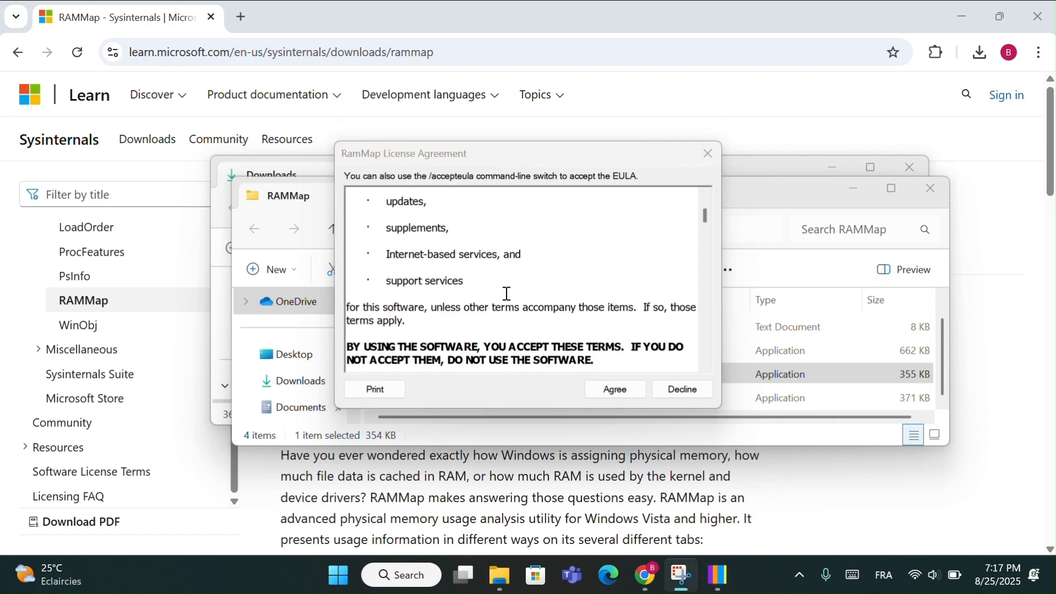
{"action": "left_click", "coordinate": [616, 390]}
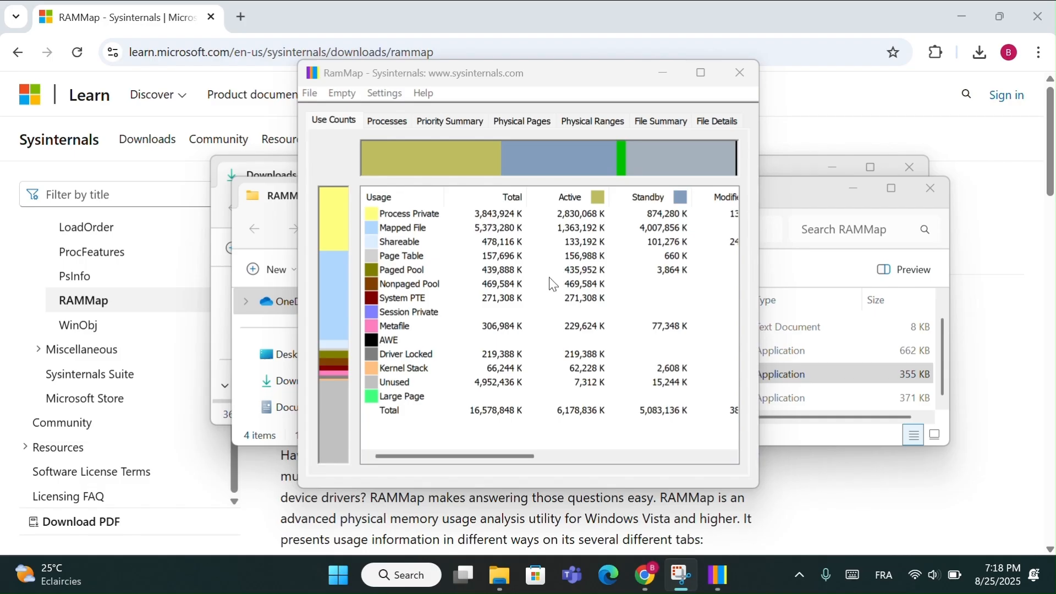
- Clear the desktop by minimizing RAMMap, closing both File Explorer windows and minimizing Chrome
{"action": "left_click", "coordinate": [666, 77]}
{"action": "left_click", "coordinate": [931, 188]}
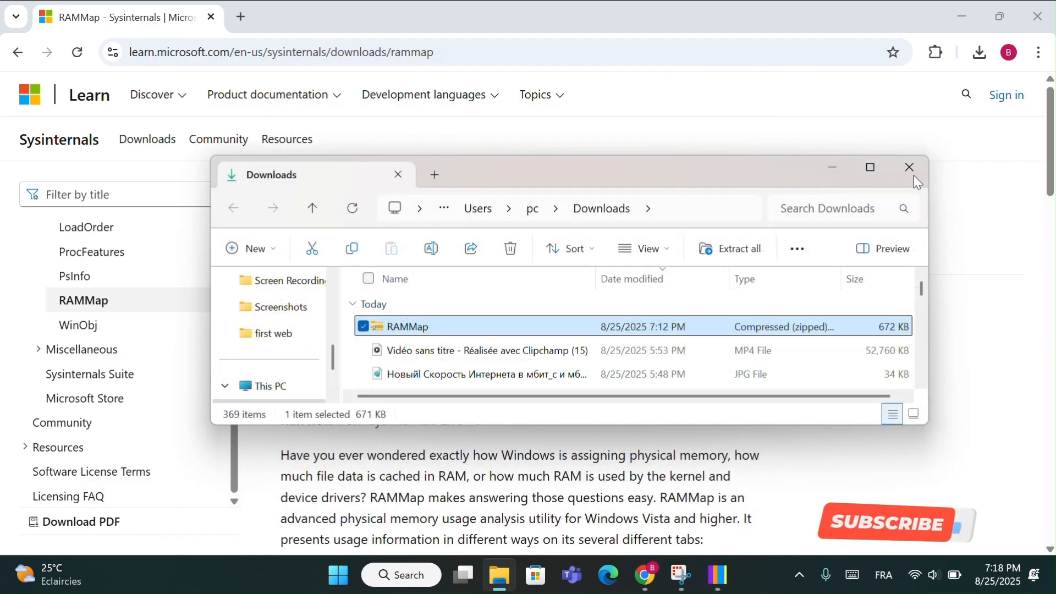
{"action": "left_click", "coordinate": [911, 168]}
{"action": "left_click", "coordinate": [960, 12]}
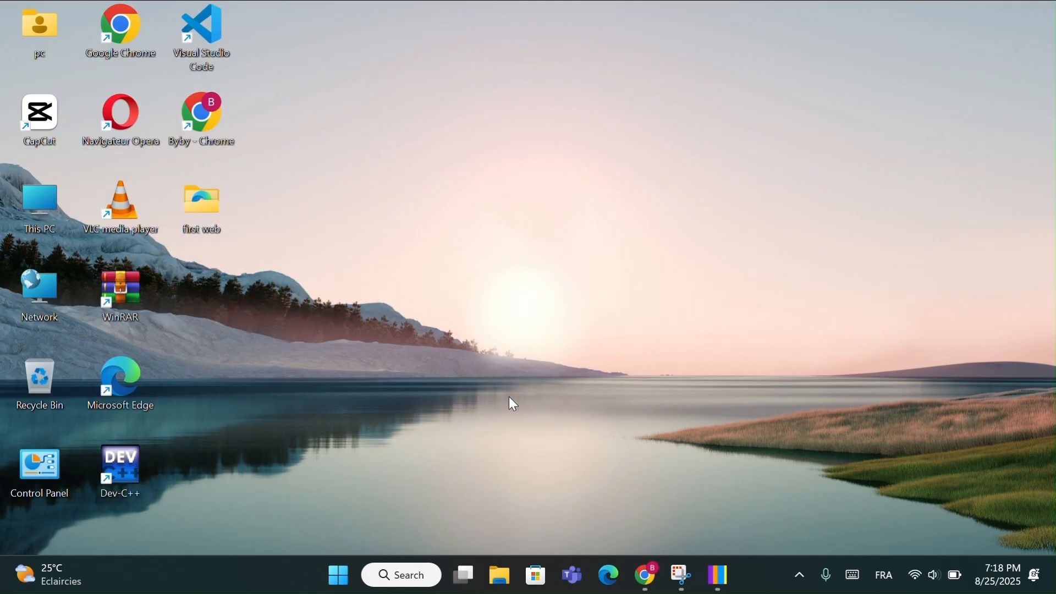
- Open Task Manager and view the Memory performance details
{"action": "key", "text": "ctrl+shift+Escape"}
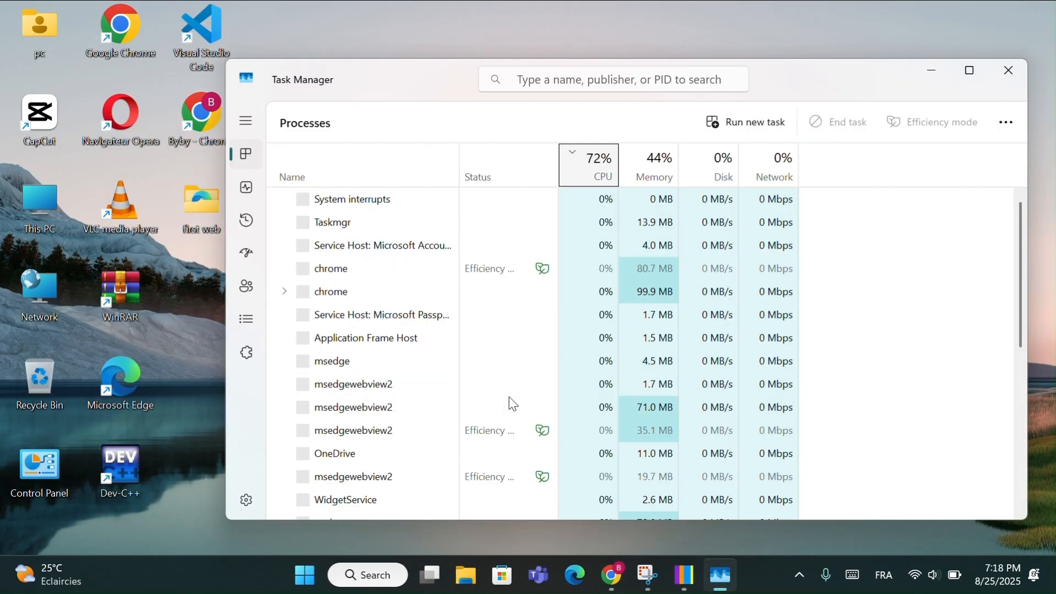
{"action": "left_click", "coordinate": [249, 186]}
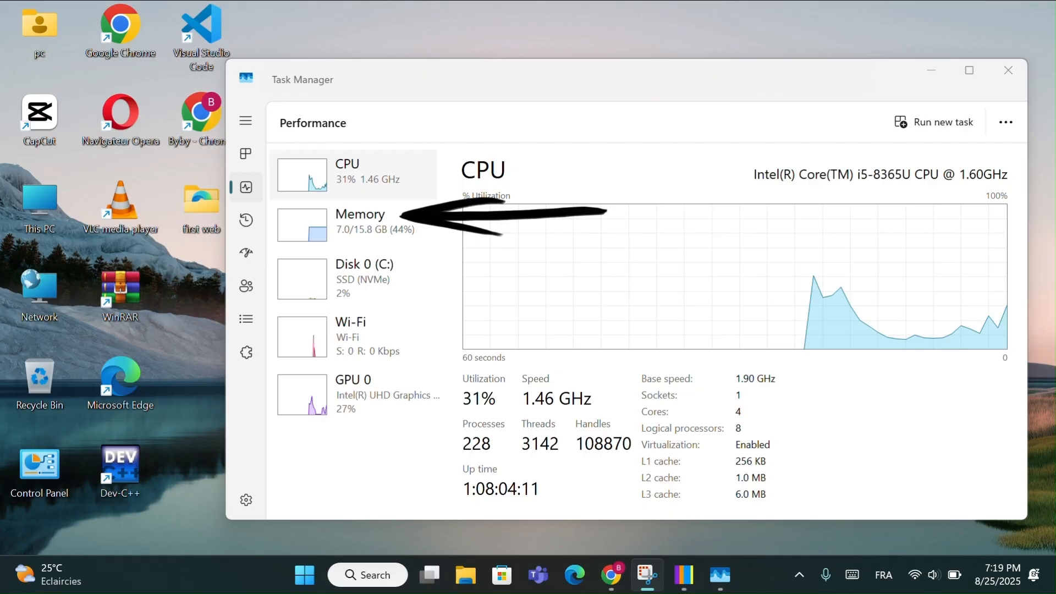
{"action": "left_click", "coordinate": [337, 225]}
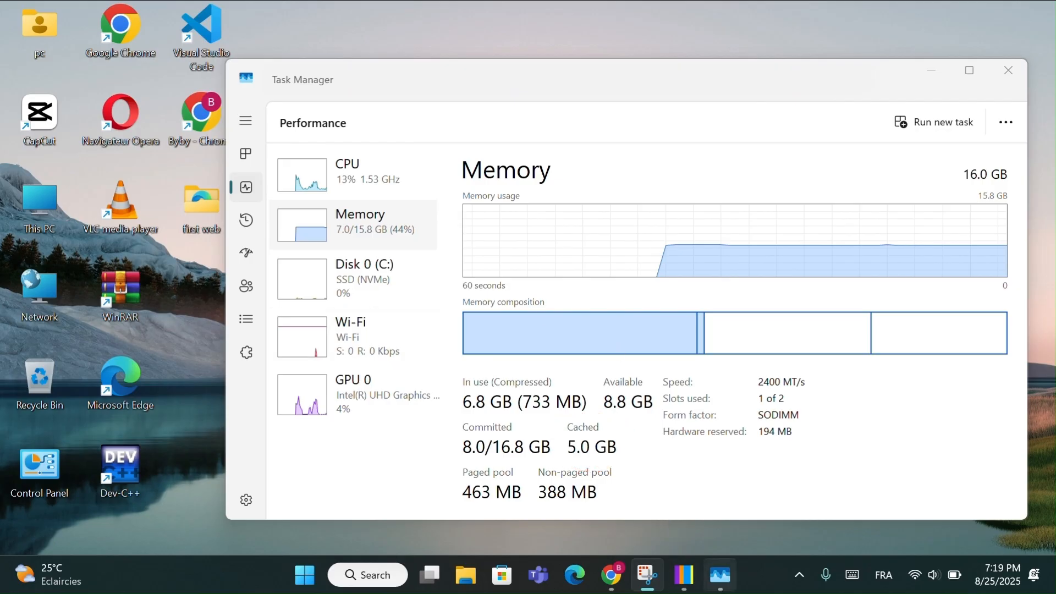
- Switch to RAMMap and empty the standby list
{"action": "left_click", "coordinate": [685, 578]}
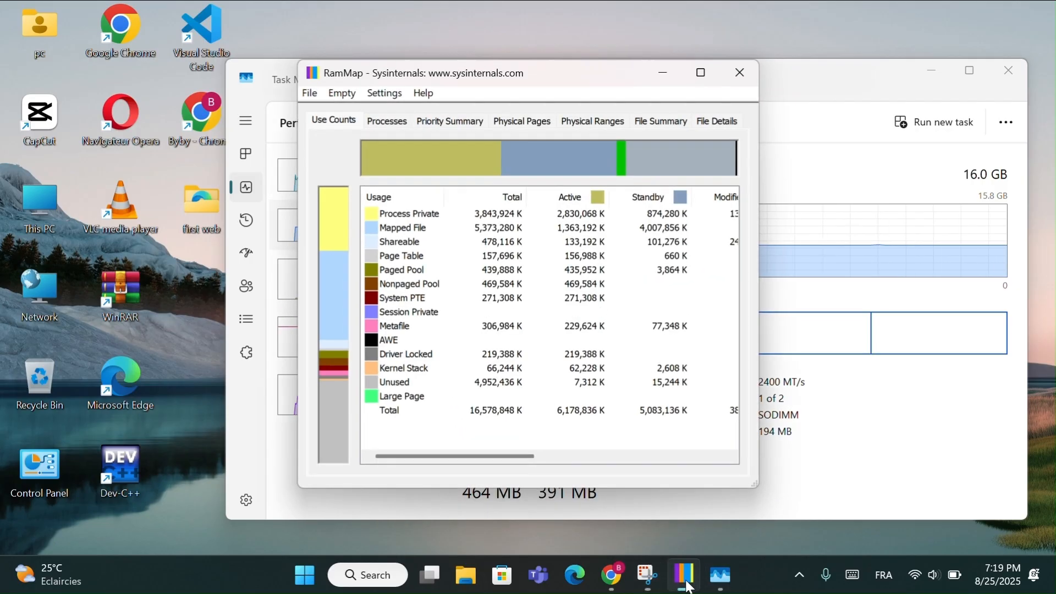
{"action": "left_click", "coordinate": [354, 95]}
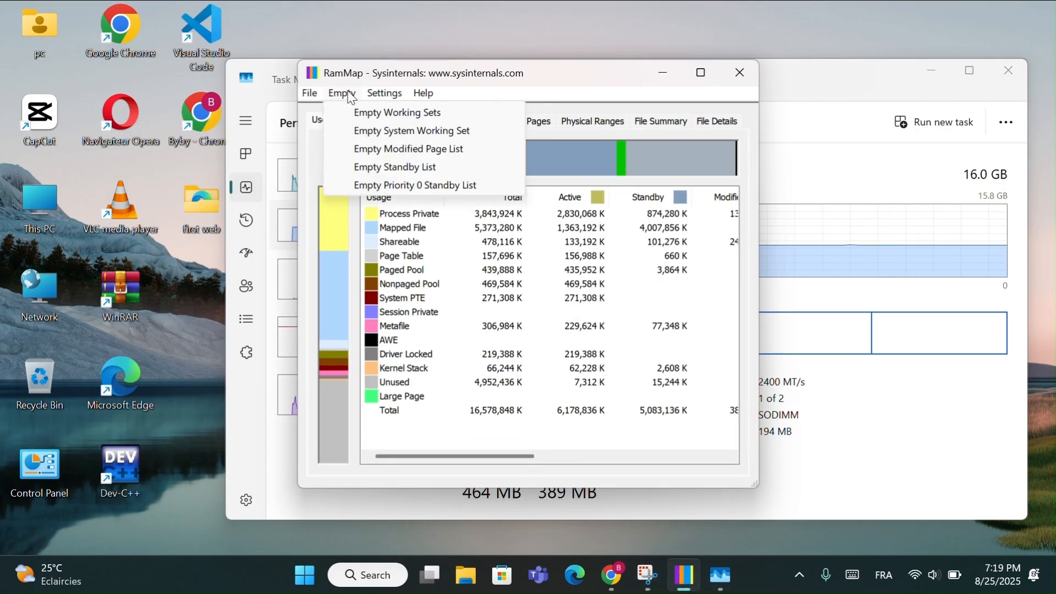
{"action": "left_click", "coordinate": [366, 149]}
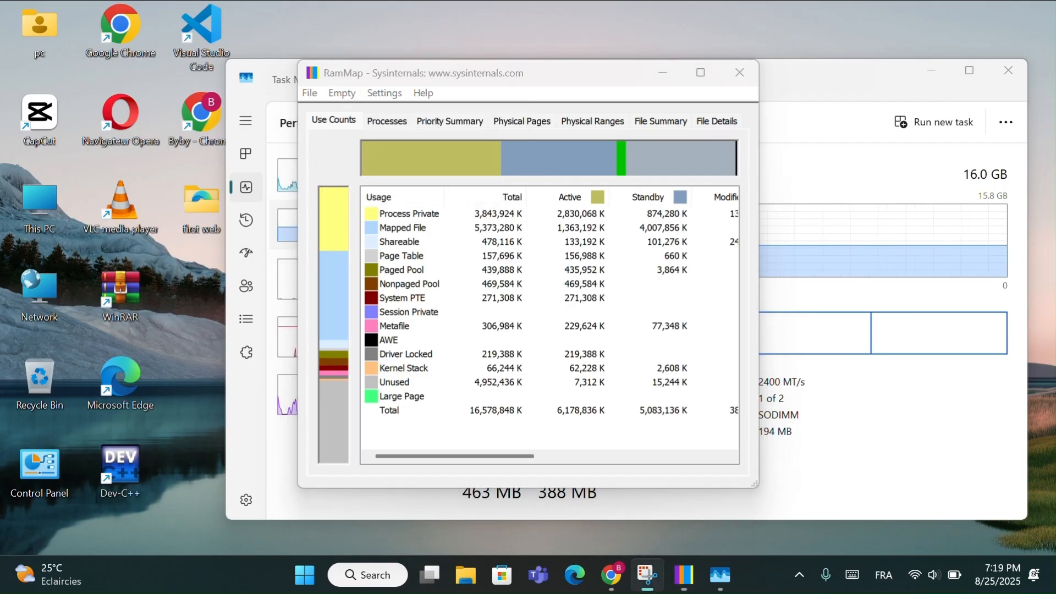
{"action": "left_click", "coordinate": [345, 94]}
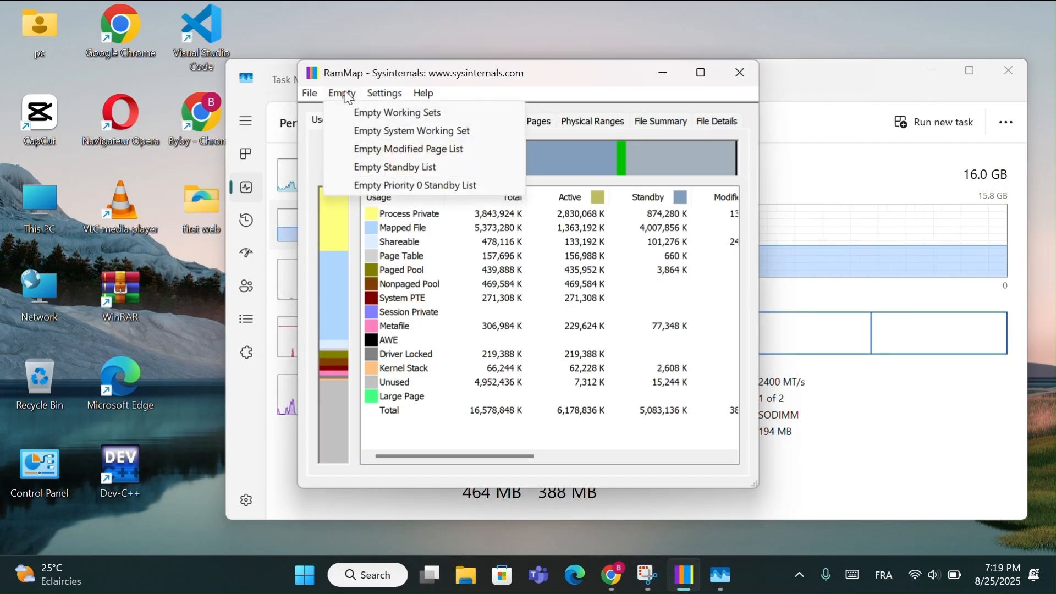
{"action": "left_click", "coordinate": [388, 168]}
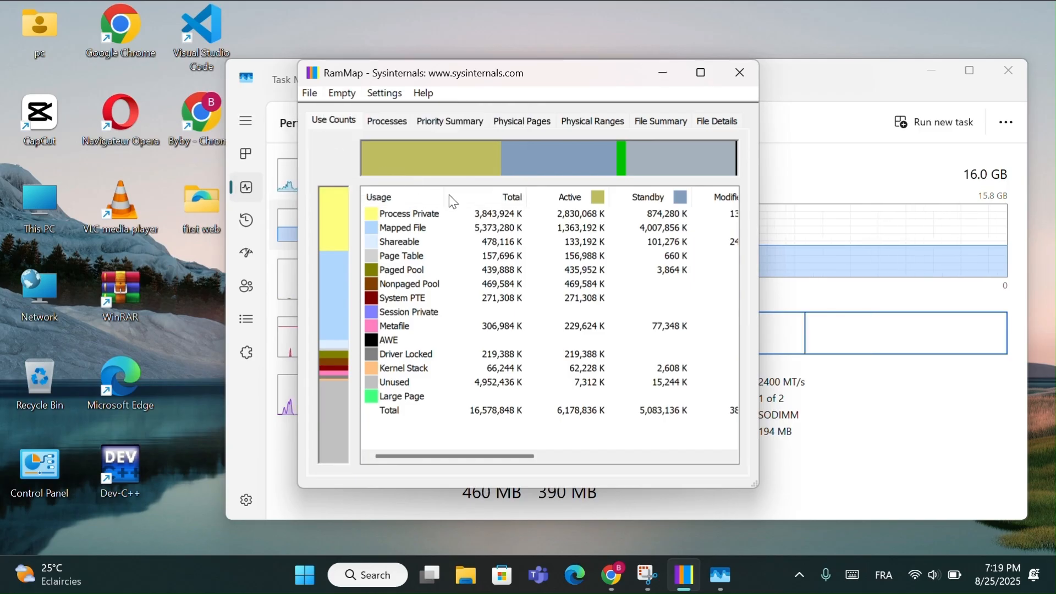
- Move the RAMMap window aside and check the cached memory figure in Task Manager
{"action": "left_click_drag", "start_coordinate": [586, 82], "coordinate": [303, 104]}
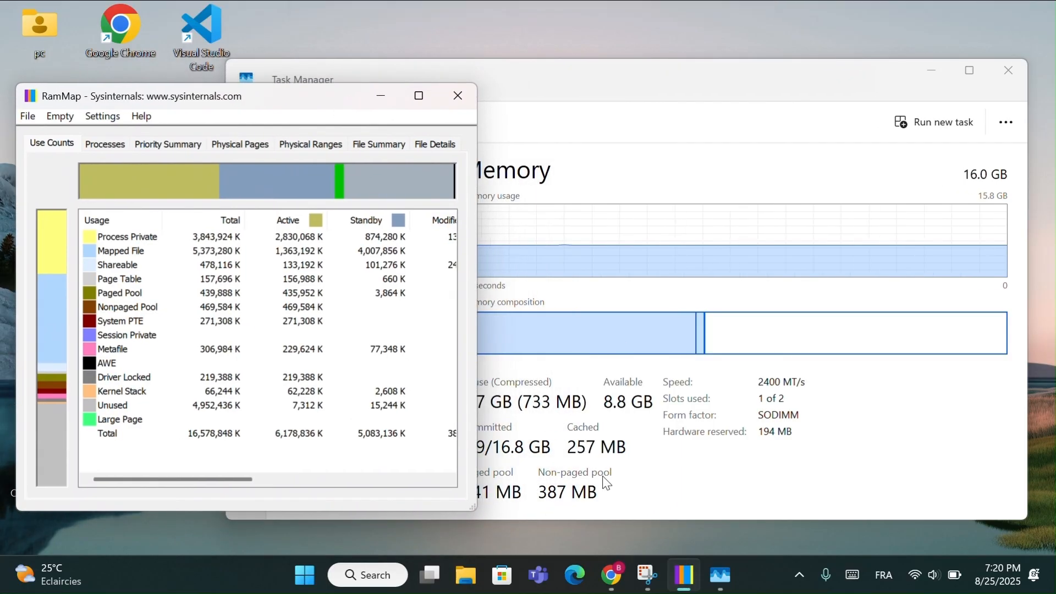
{"action": "left_click", "coordinate": [632, 456]}
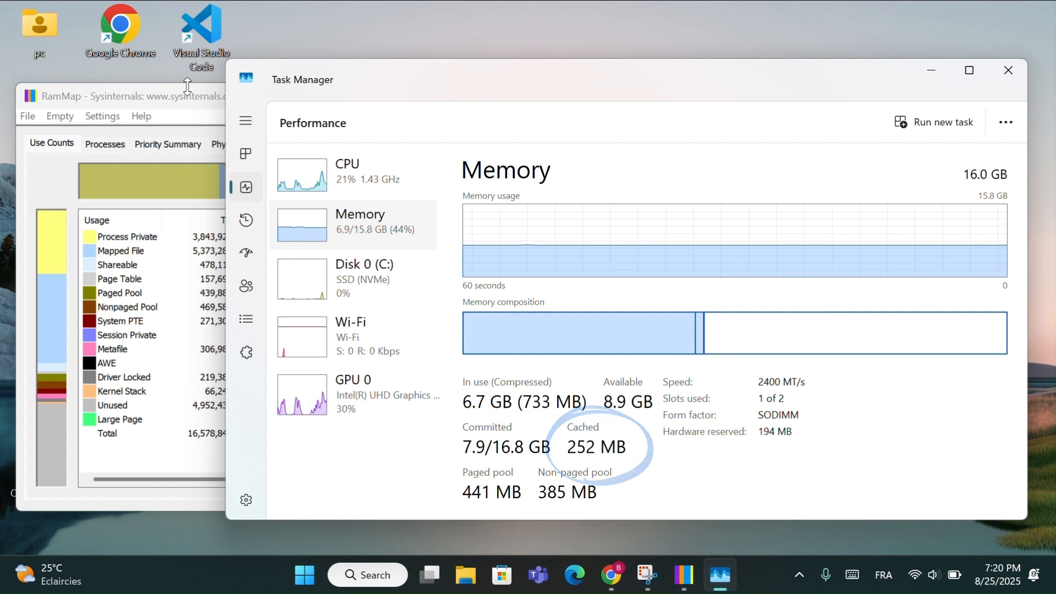
{"action": "left_click_drag", "start_coordinate": [189, 94], "coordinate": [136, 75]}
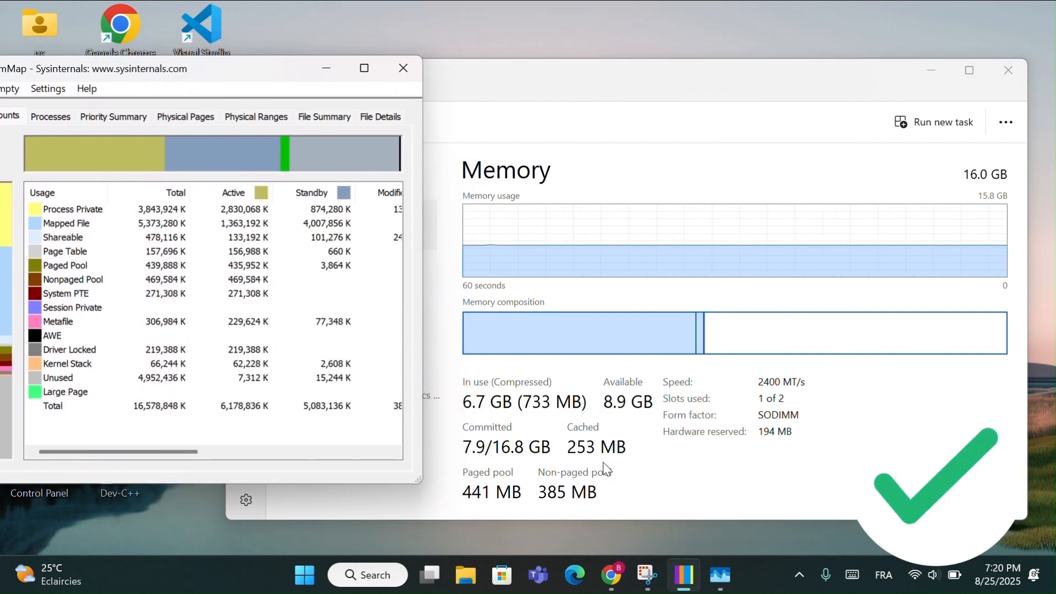
{"action": "left_click", "coordinate": [588, 463]}
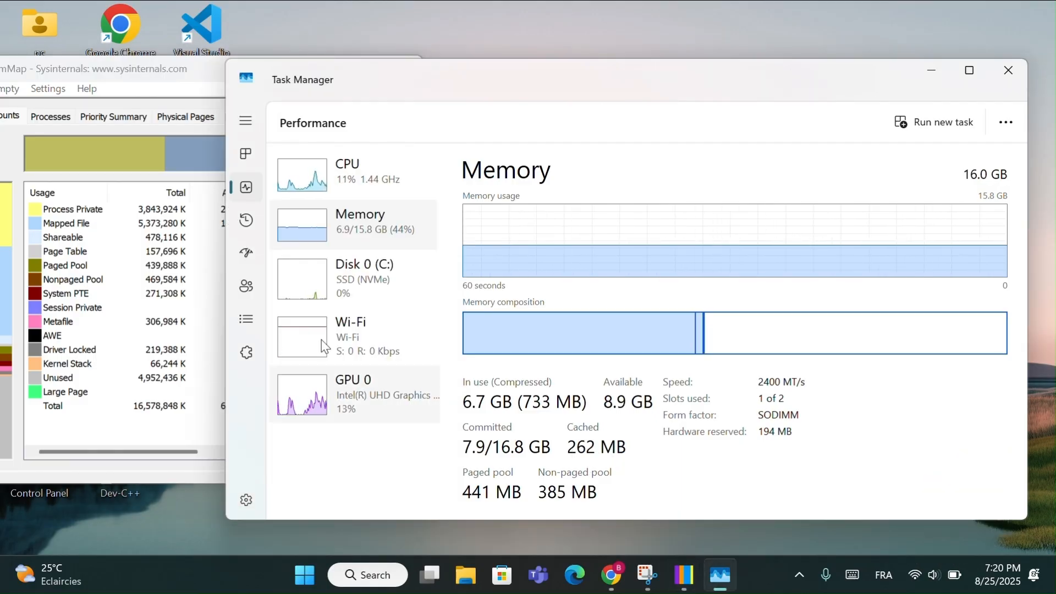
- Bring the RAMMap window back into full view, and minimize both RAMMap and Task Manager
{"action": "left_click_drag", "start_coordinate": [198, 74], "coordinate": [227, 111]}
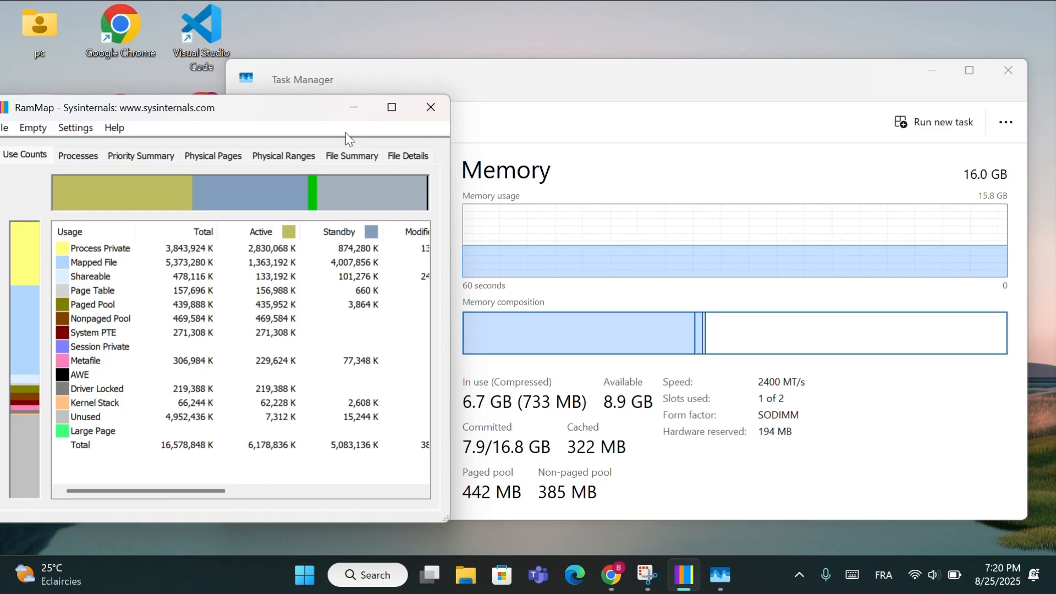
{"action": "left_click_drag", "start_coordinate": [298, 112], "coordinate": [389, 113]}
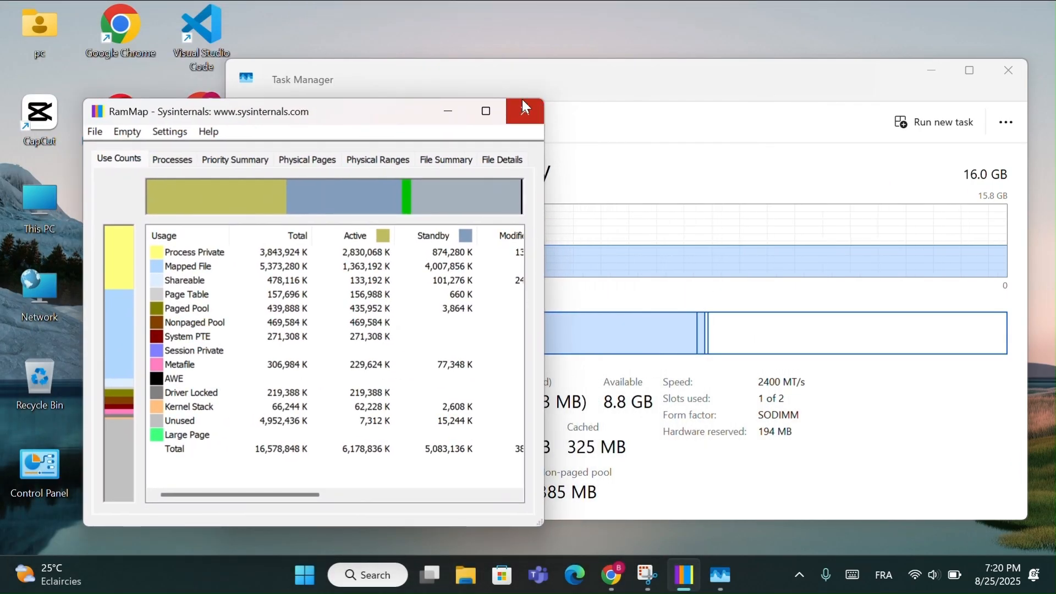
{"action": "left_click", "coordinate": [456, 112]}
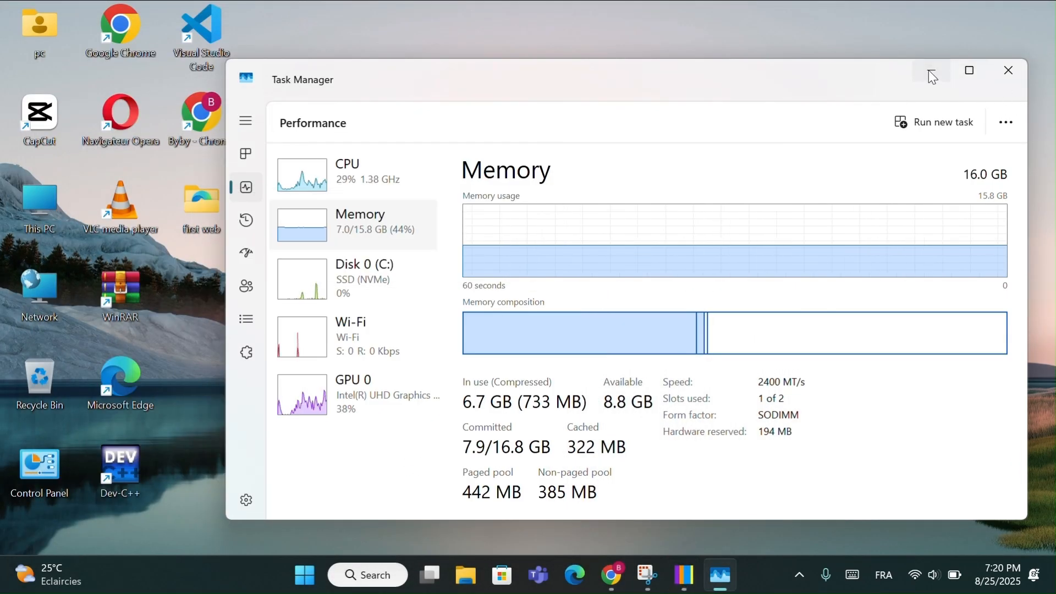
{"action": "left_click", "coordinate": [932, 72]}
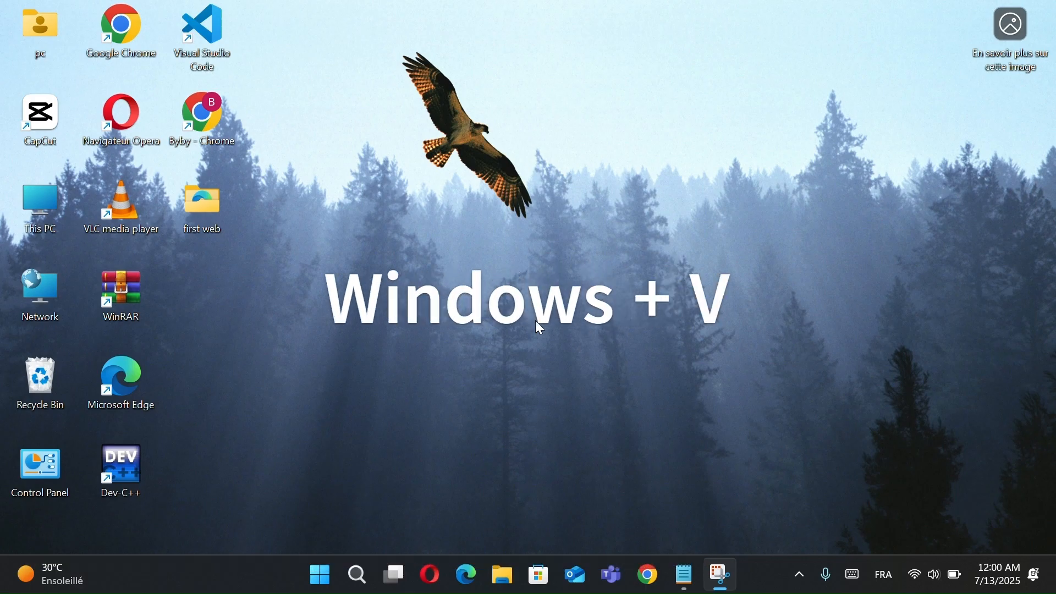
- Open the clipboard history, move its window to the middle of the desktop, turn the history on and close it
{"action": "key", "text": "super+v"}
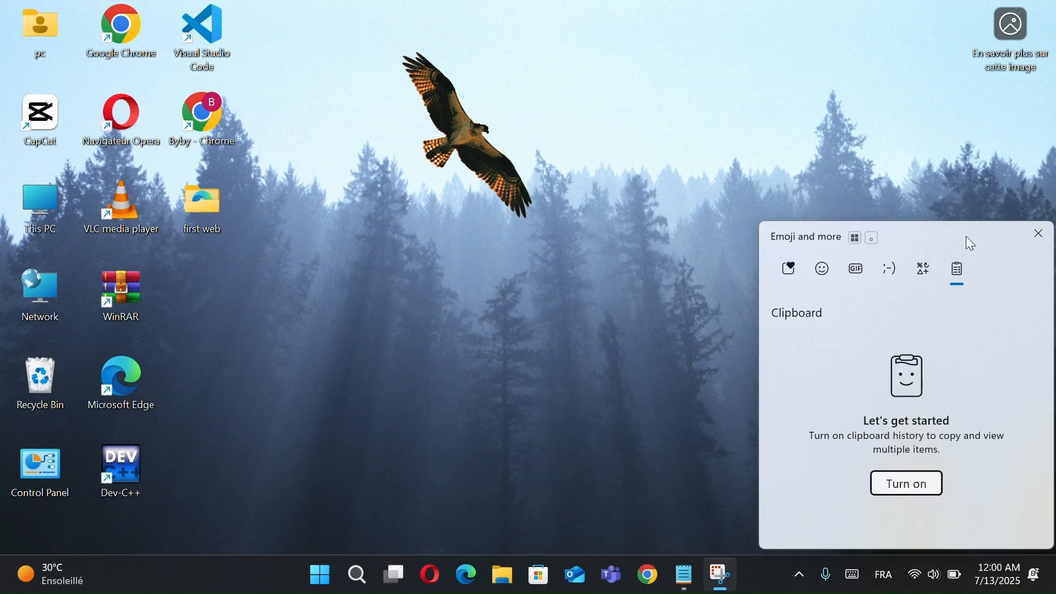
{"action": "left_click_drag", "start_coordinate": [929, 238], "coordinate": [602, 154]}
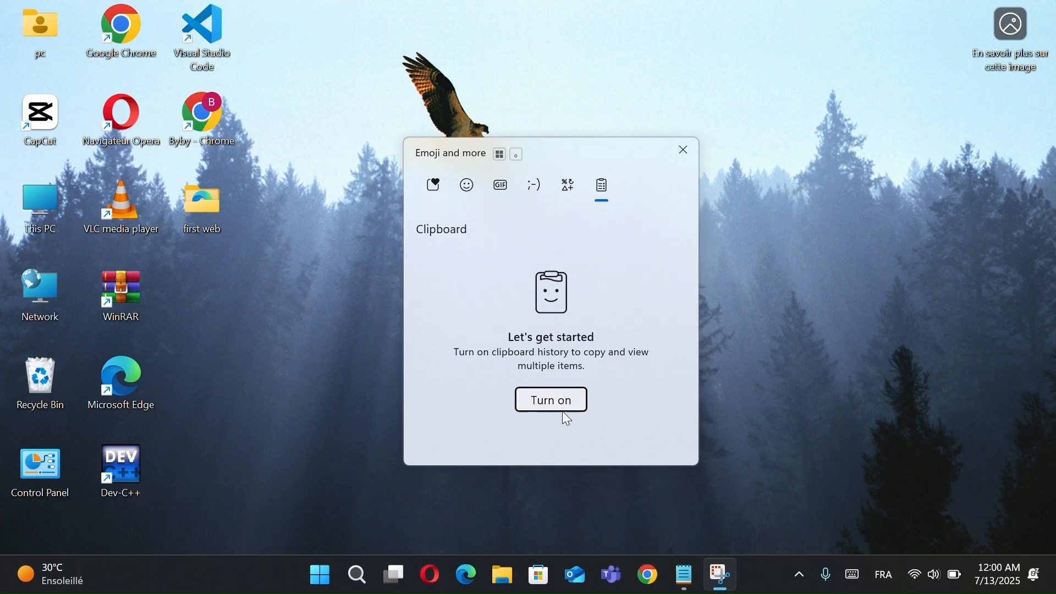
{"action": "left_click", "coordinate": [547, 409]}
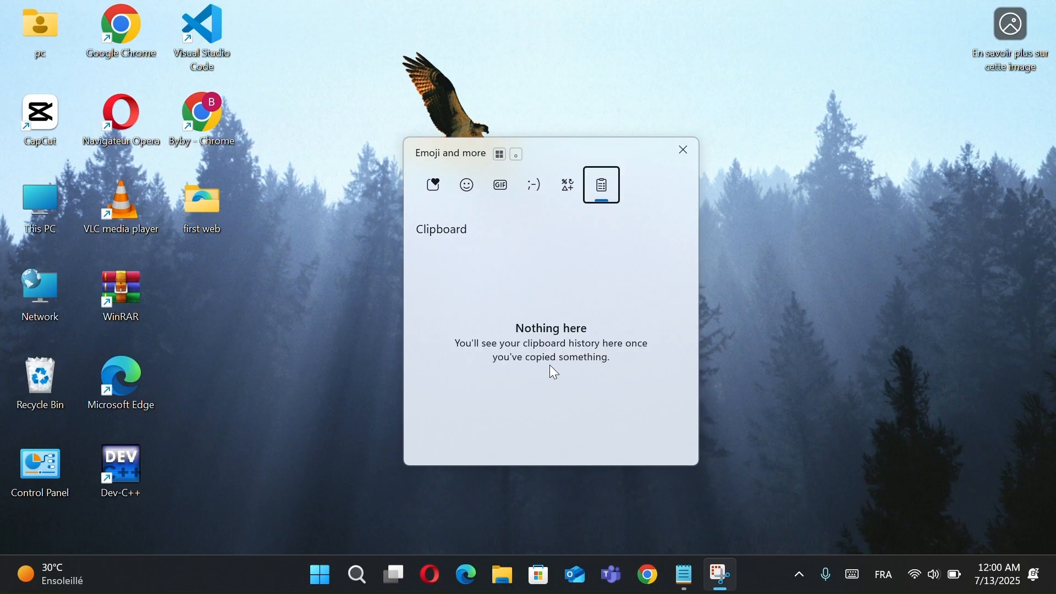
{"action": "left_click", "coordinate": [685, 150]}
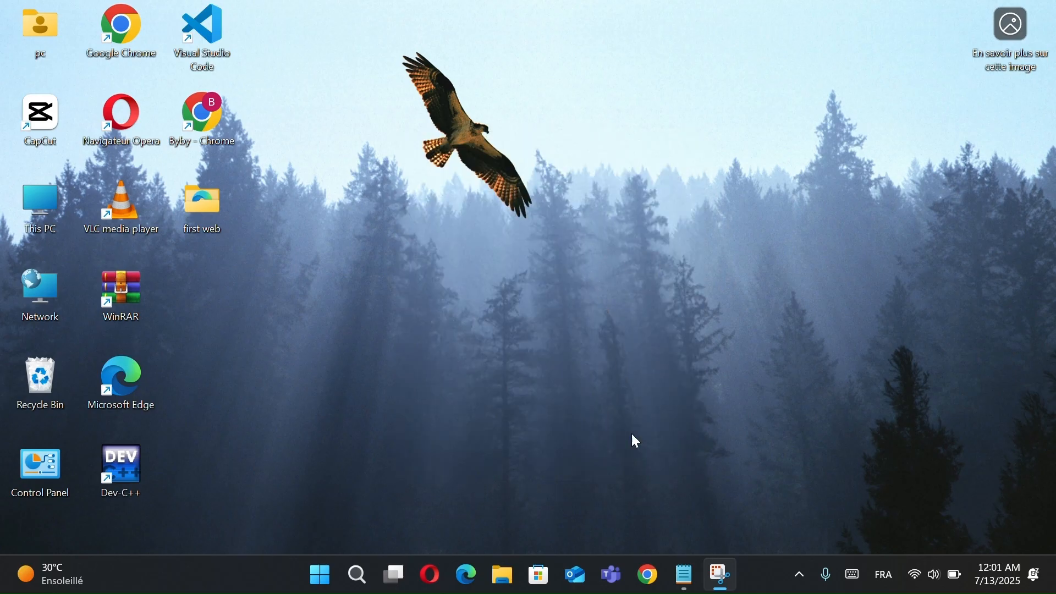
- Enter a long line of capital A's in the empty Notepad document and copy the whole line
{"action": "left_click", "coordinate": [688, 577]}
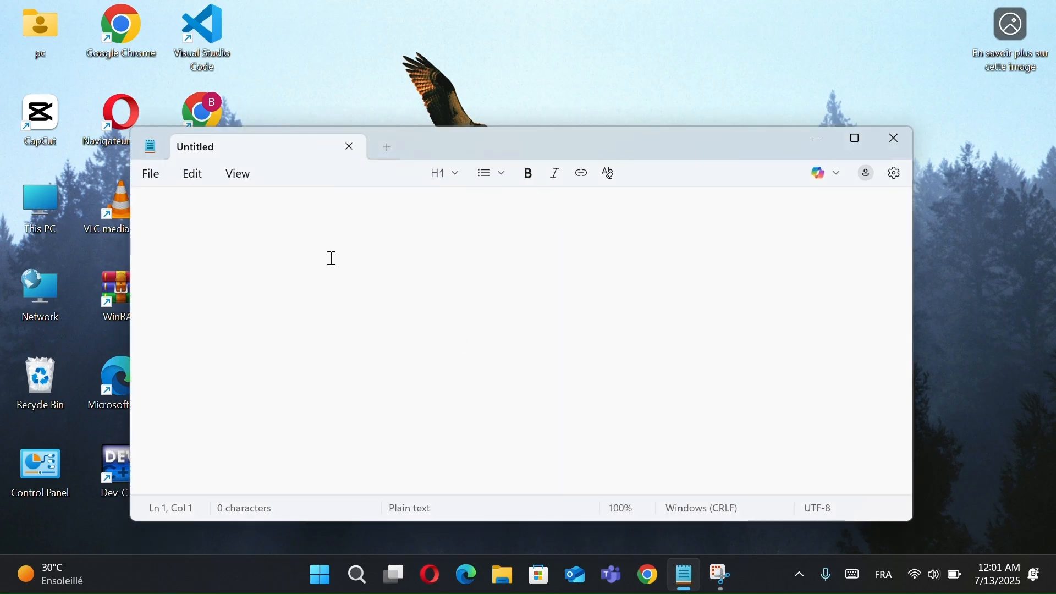
{"action": "type", "text": "AAAAAAAAAAAAAAA"}
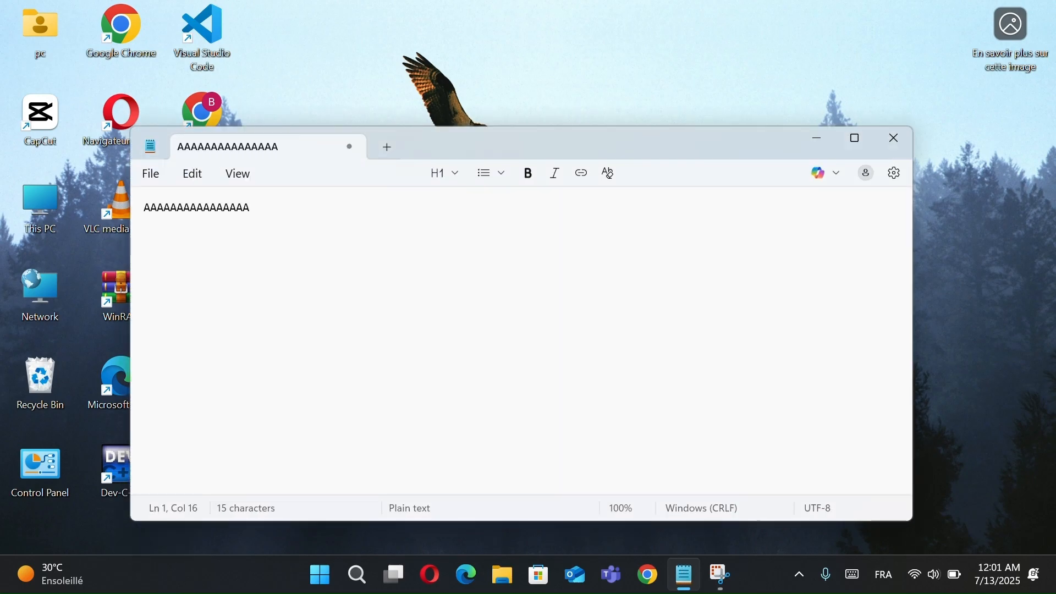
{"action": "type", "text": "AAAAAAAAAAAAAAAAAAAAAAAAAAAAAAA"}
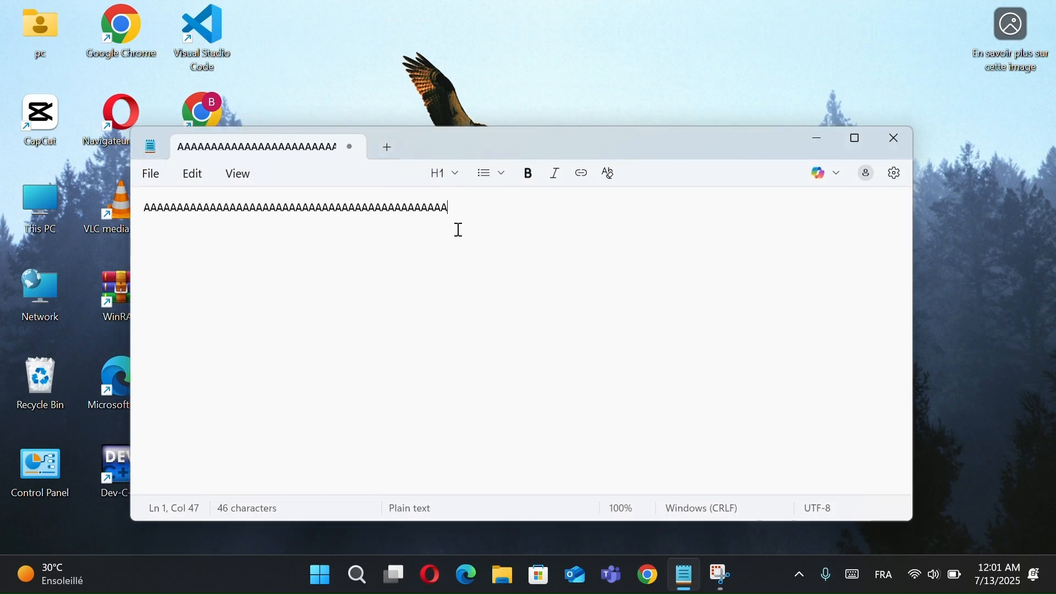
{"action": "left_click_drag", "start_coordinate": [460, 209], "coordinate": [136, 210]}
{"action": "right_click", "coordinate": [187, 201]}
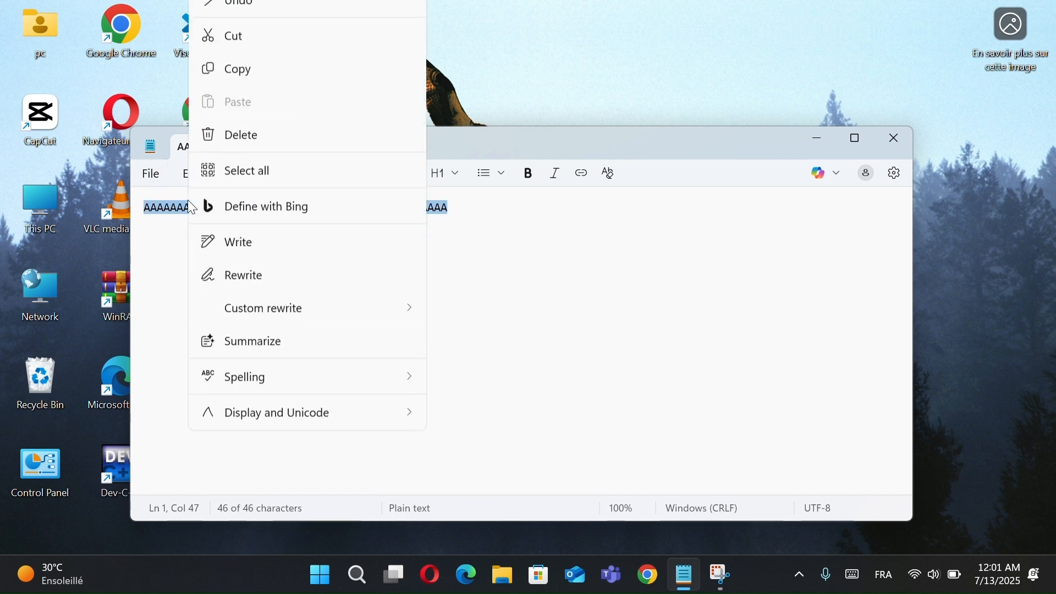
{"action": "left_click", "coordinate": [245, 94]}
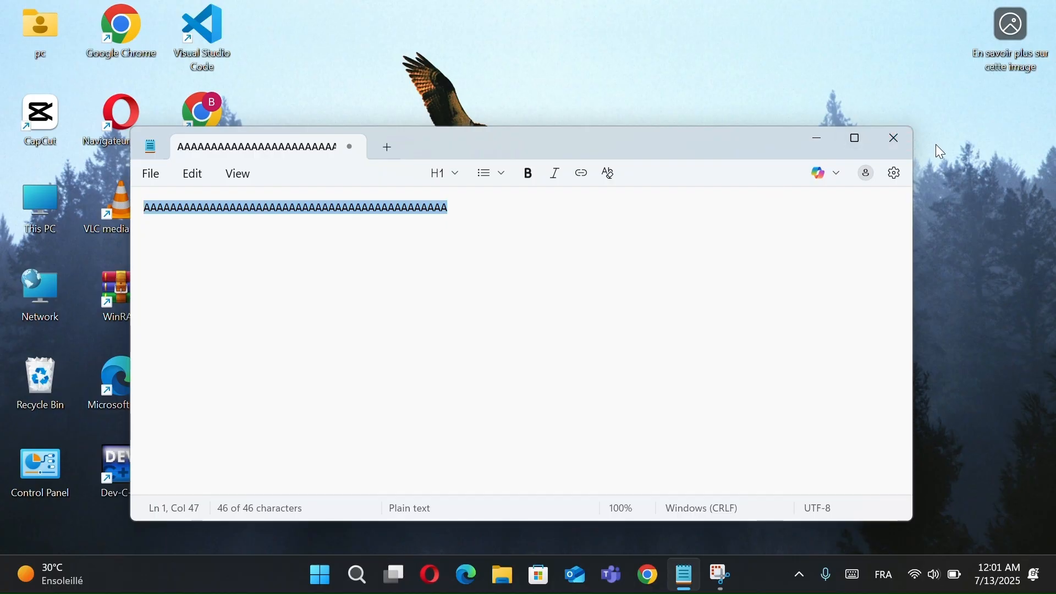
- Close Notepad and check the clipboard history for the copied line of text
{"action": "left_click", "coordinate": [899, 141]}
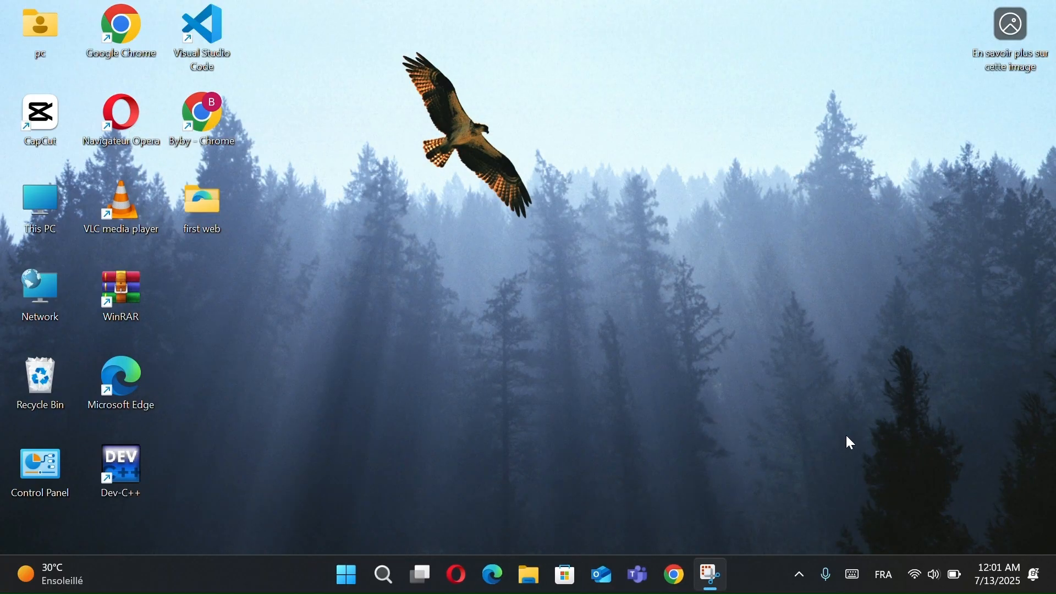
{"action": "key", "text": "super+v"}
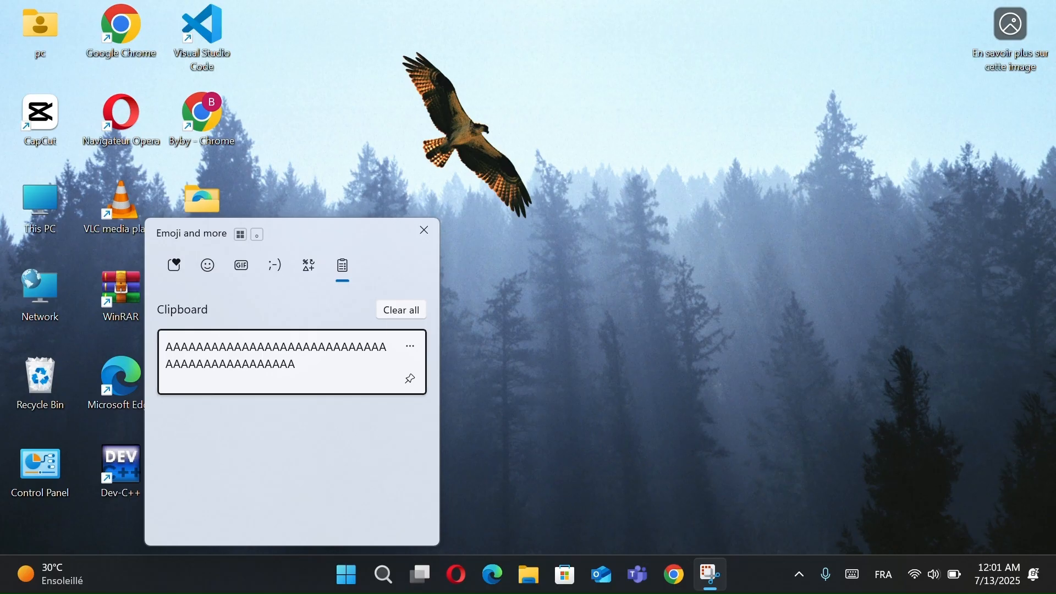
{"action": "key", "text": "super"}
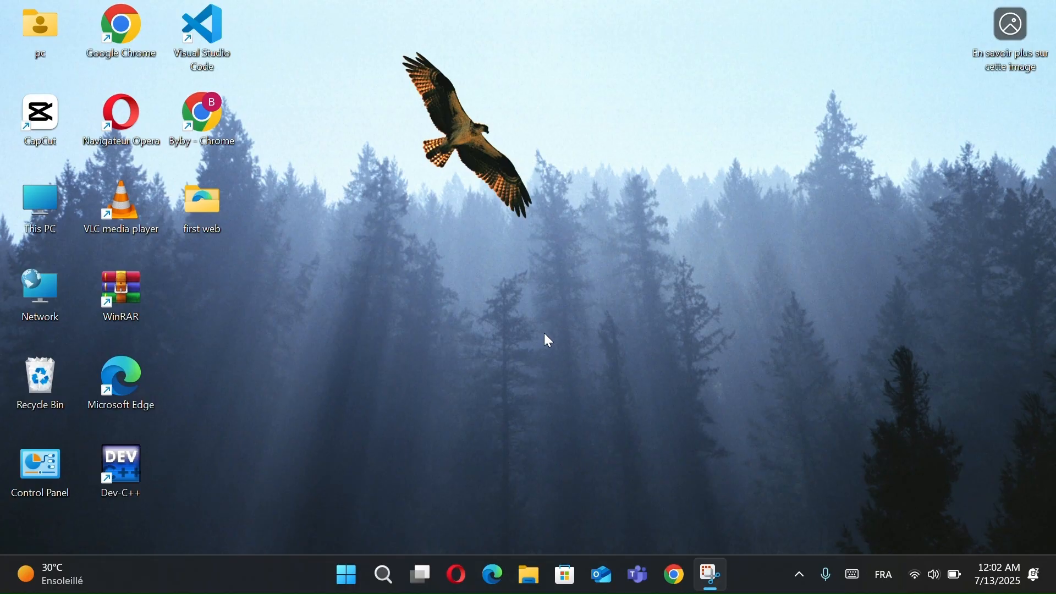
- Turn off Clipboard history in the system's Clipboard settings and close Settings
{"action": "left_click", "coordinate": [349, 570]}
{"action": "left_click", "coordinate": [727, 187]}
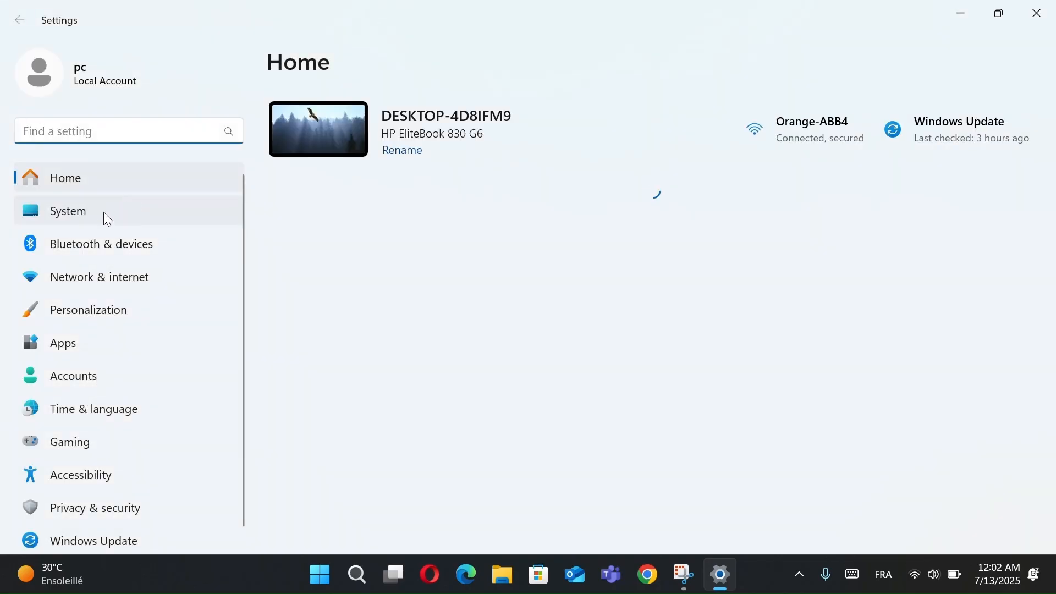
{"action": "left_click", "coordinate": [93, 215]}
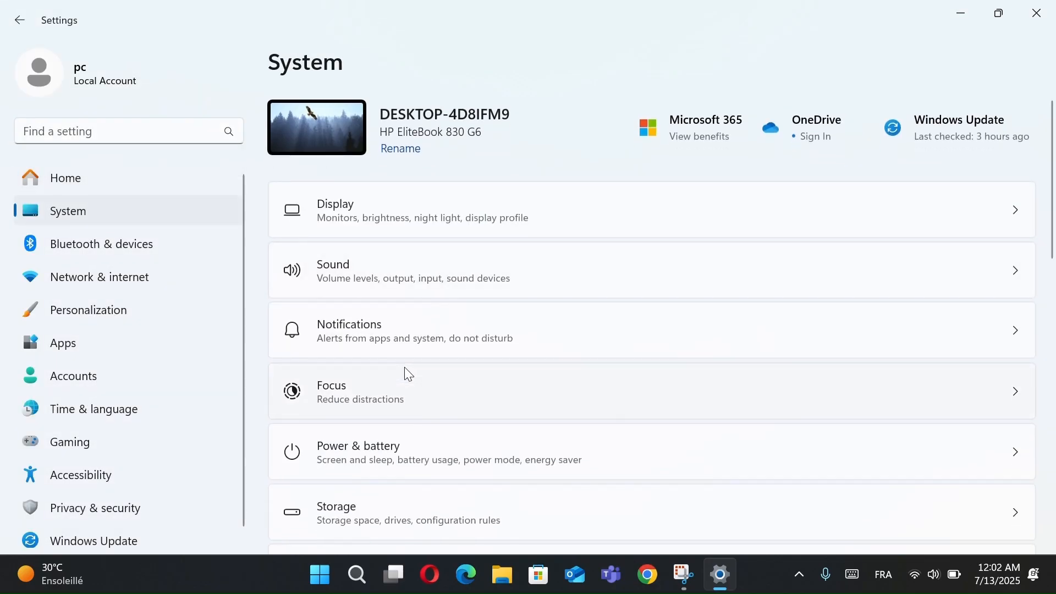
{"action": "scroll", "coordinate": [409, 375], "scroll_direction": "down", "scroll_amount": 5}
{"action": "scroll", "coordinate": [409, 375], "scroll_direction": "down", "scroll_amount": 5}
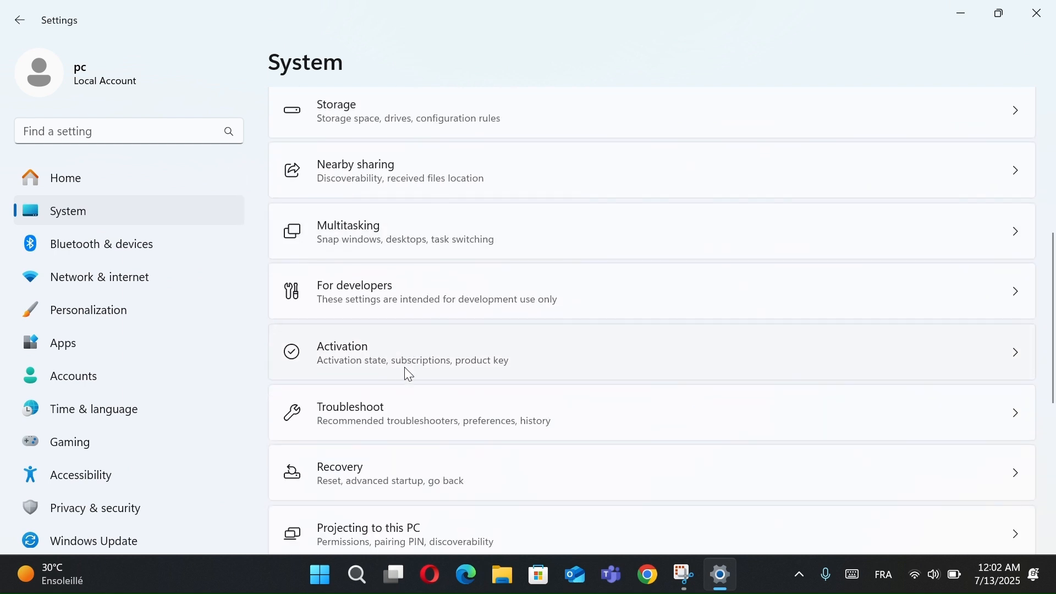
{"action": "scroll", "coordinate": [409, 376], "scroll_direction": "down", "scroll_amount": 1}
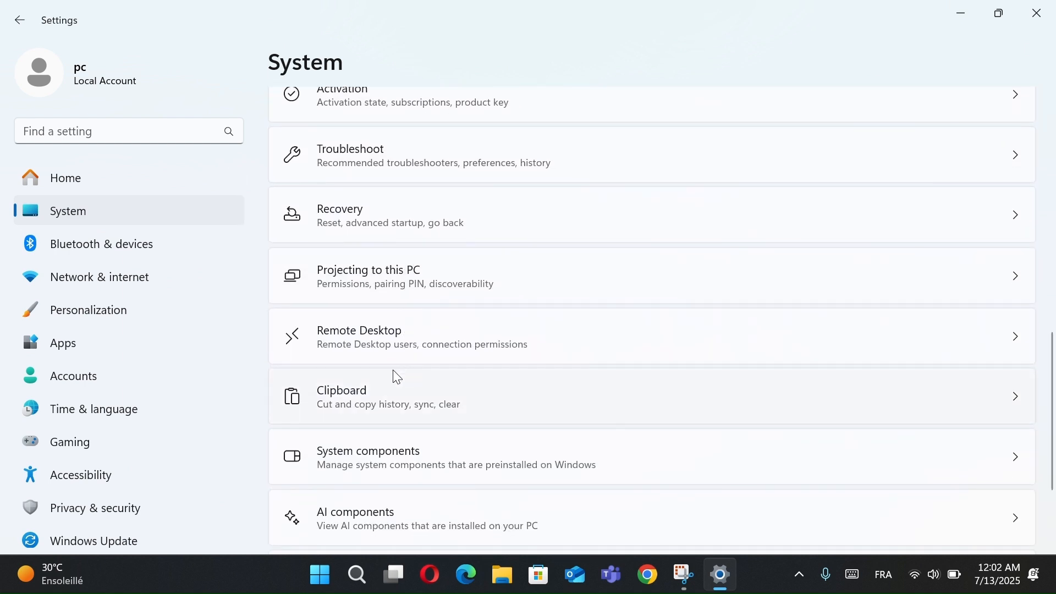
{"action": "left_click", "coordinate": [442, 398]}
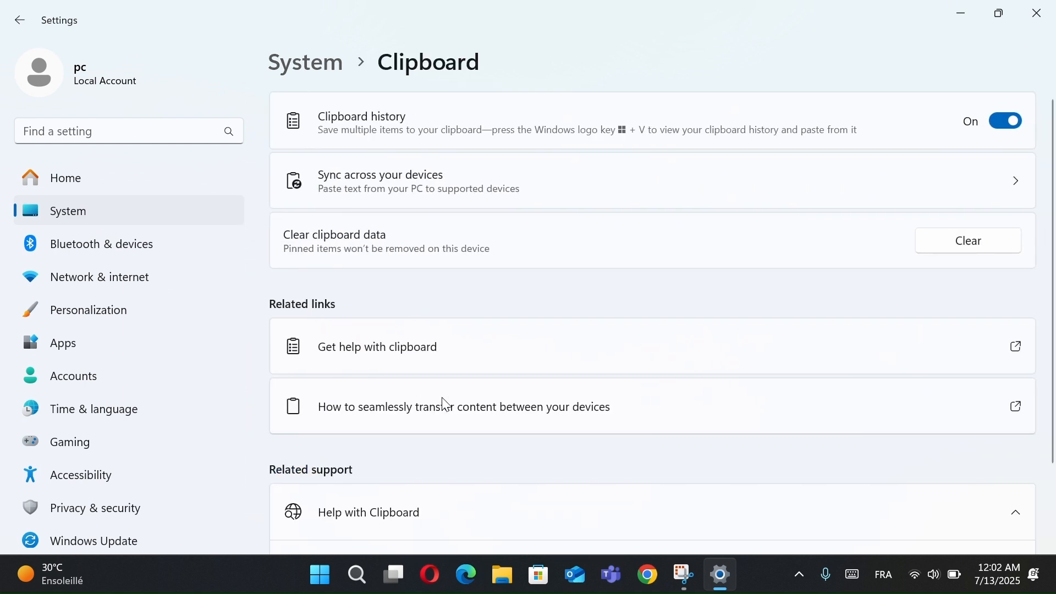
{"action": "left_click", "coordinate": [1017, 127]}
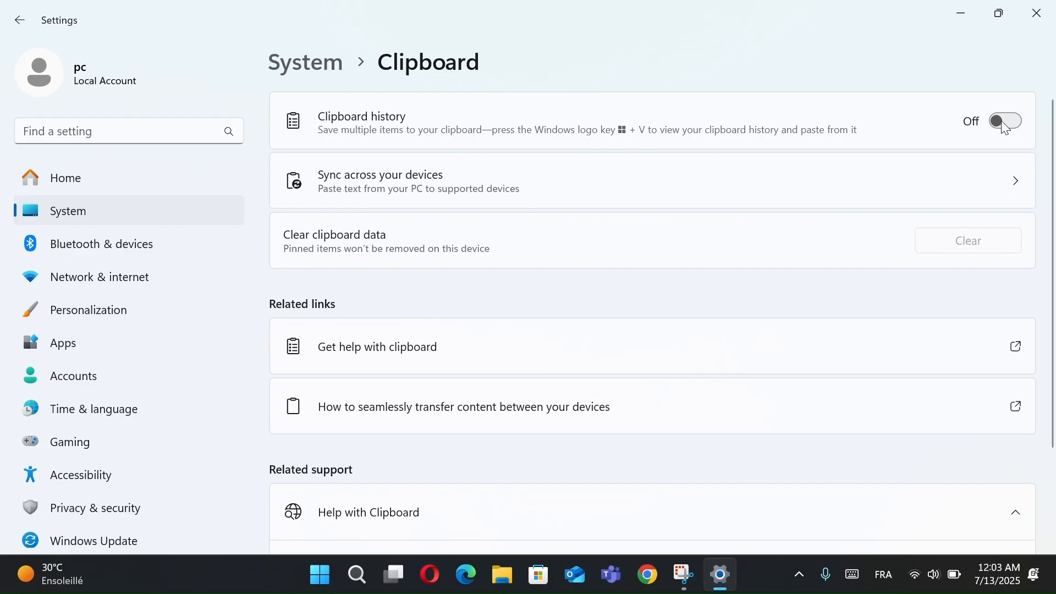
{"action": "left_click", "coordinate": [1039, 13]}
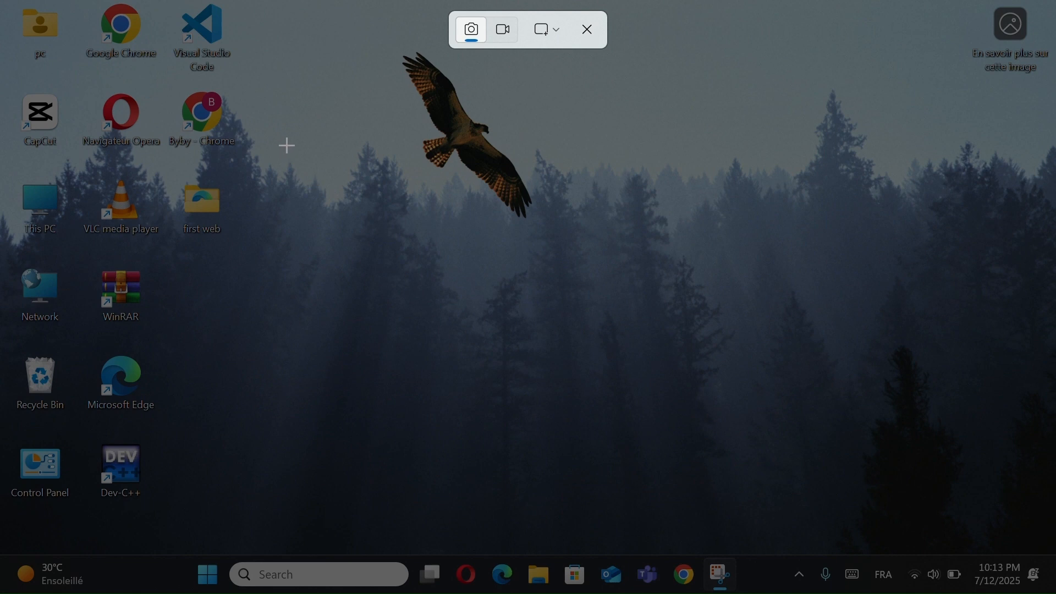
- Capture a rectangular area of the desktop, and select a nearly full-screen area for video recording and dismiss the recorder
{"action": "left_click_drag", "start_coordinate": [257, 115], "coordinate": [793, 510]}
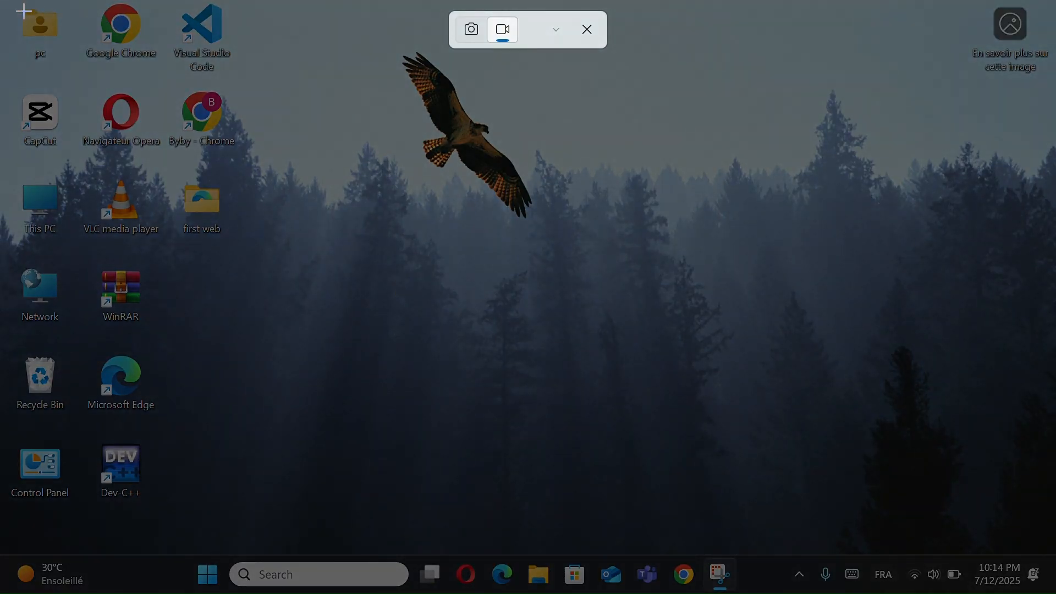
{"action": "left_click_drag", "start_coordinate": [17, 5], "coordinate": [1053, 496]}
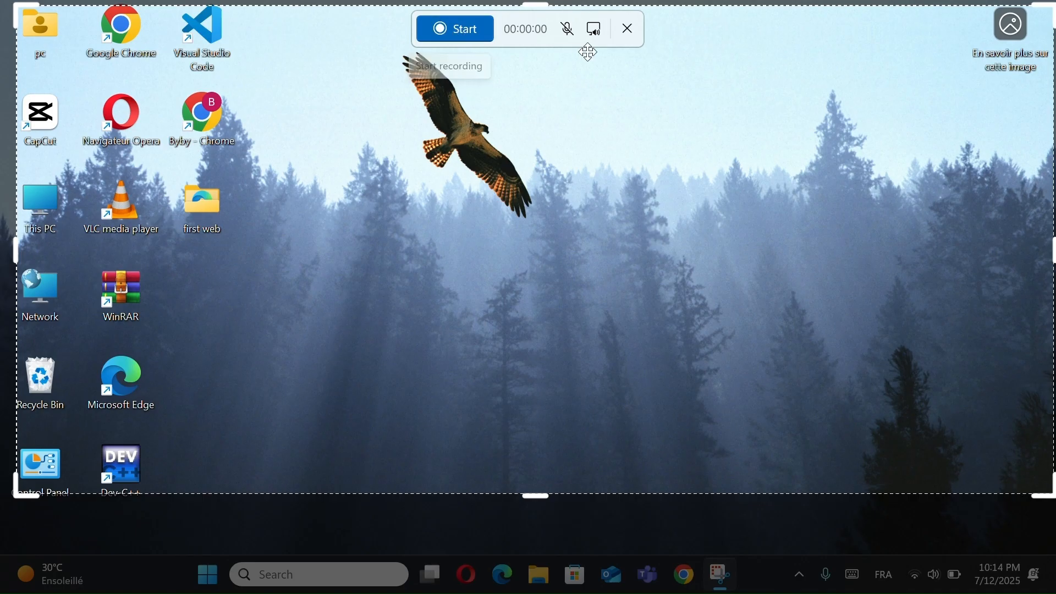
{"action": "left_click", "coordinate": [626, 28]}
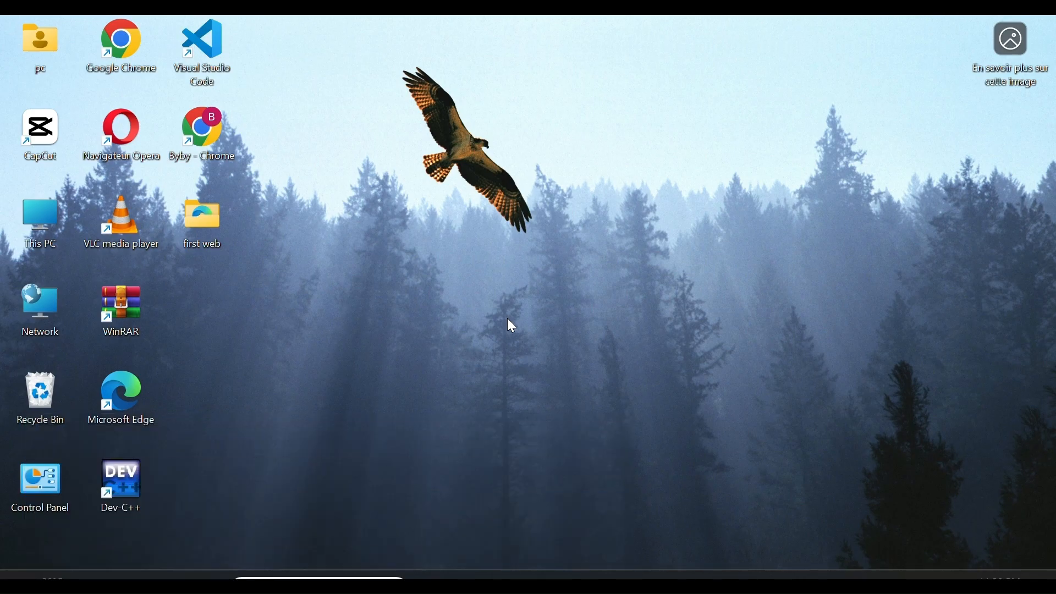
- Switch Night light on and back off in the Display settings, and close Settings
{"action": "key", "text": "super+i"}
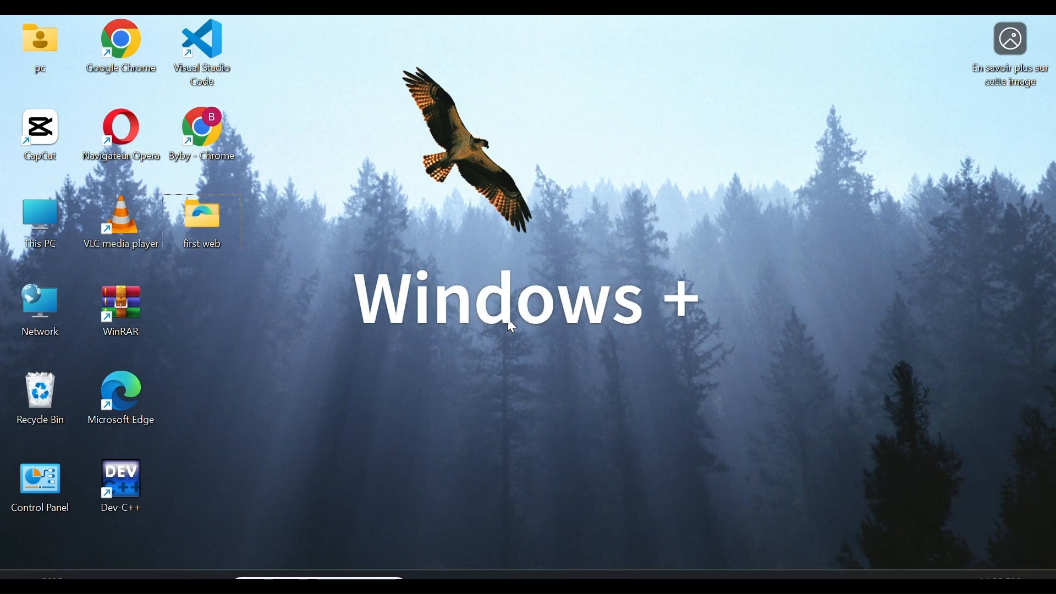
{"action": "key", "text": "super+i"}
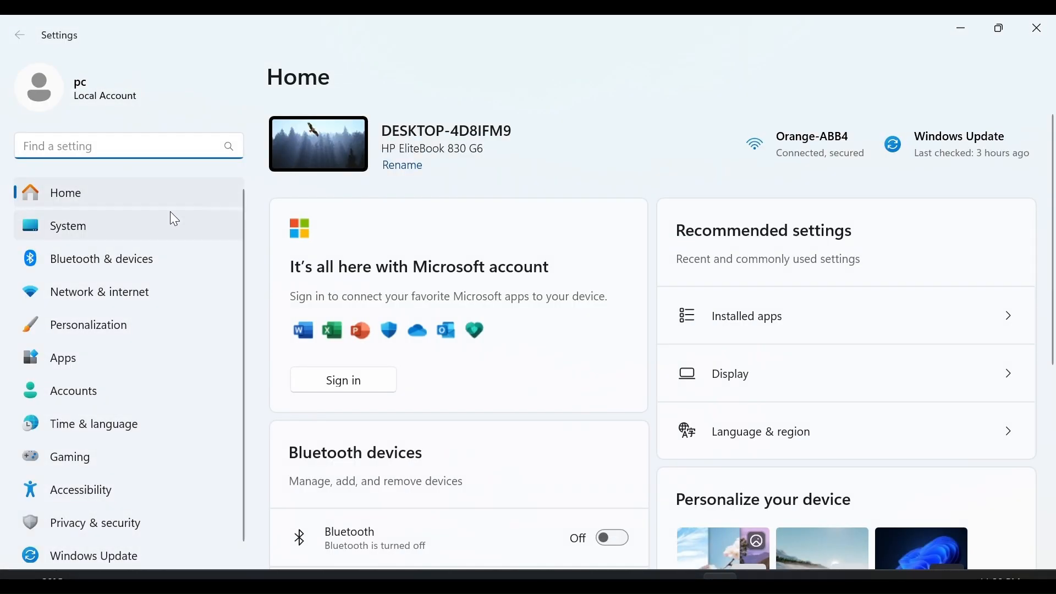
{"action": "left_click", "coordinate": [174, 221]}
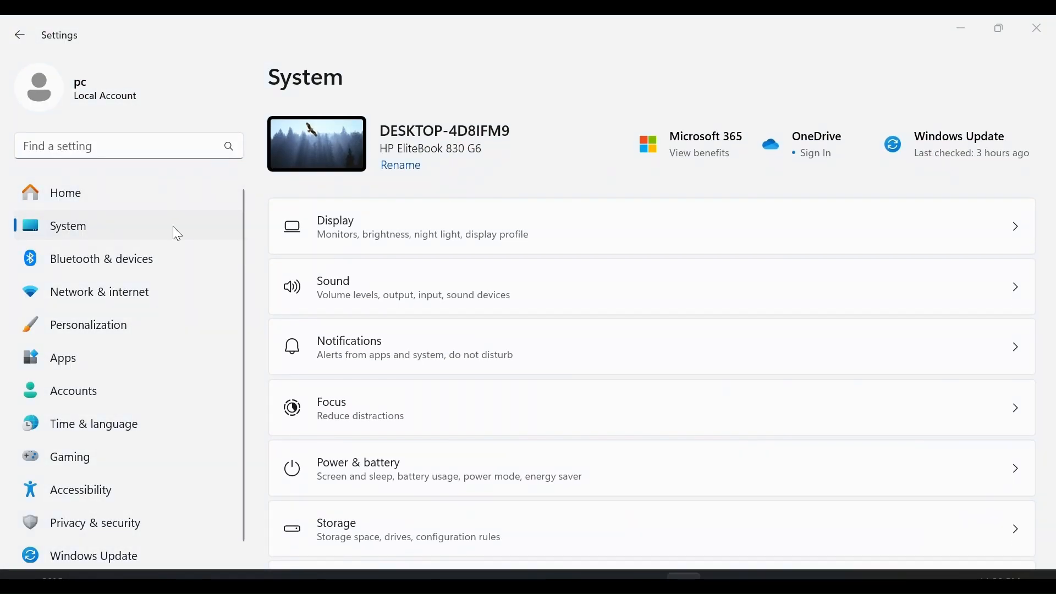
{"action": "left_click", "coordinate": [353, 224]}
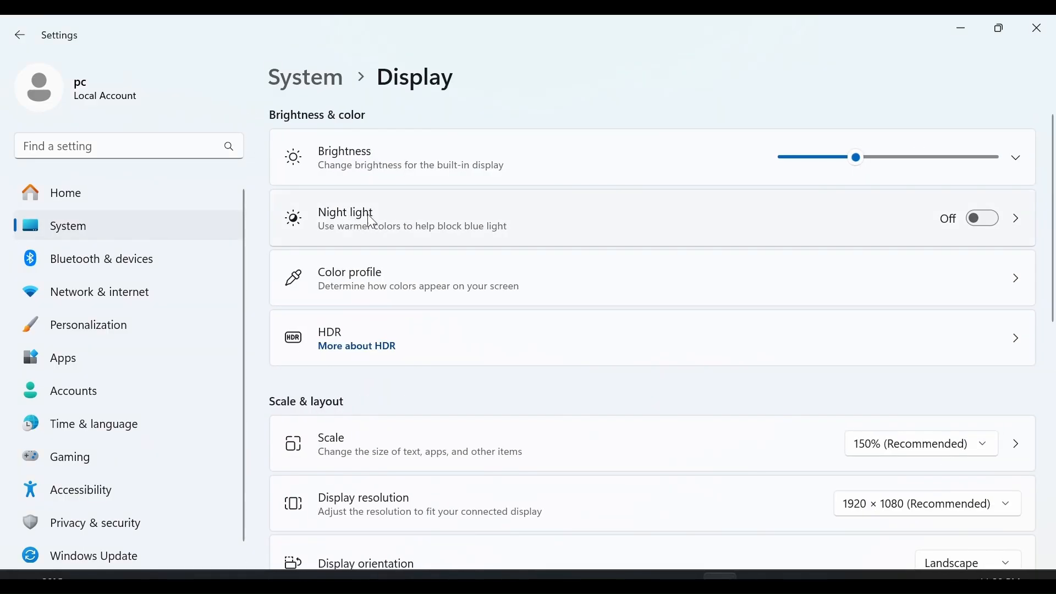
{"action": "left_click", "coordinate": [981, 223]}
{"action": "left_click", "coordinate": [991, 230]}
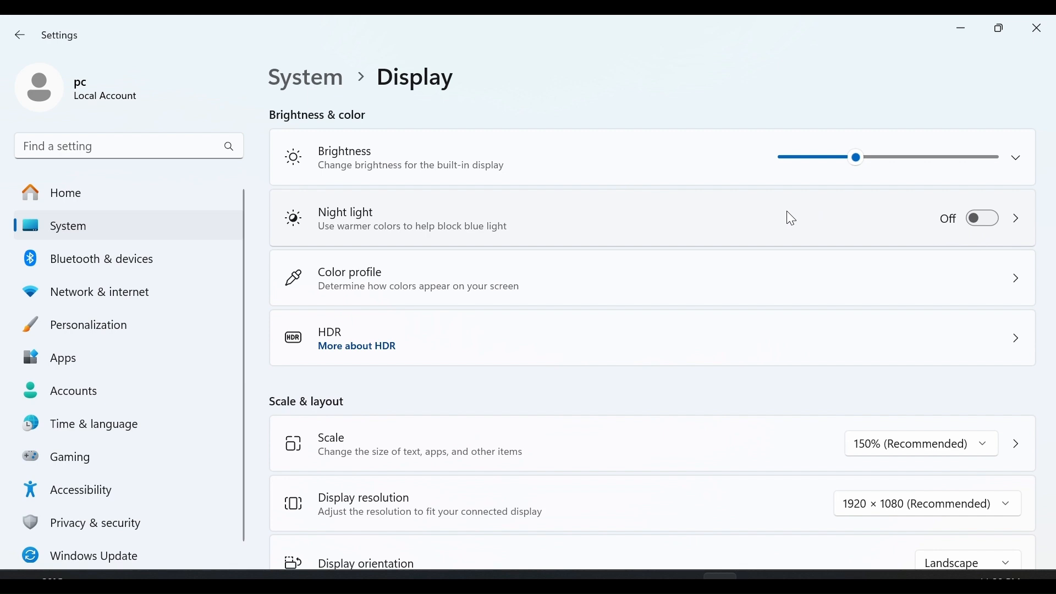
{"action": "left_click", "coordinate": [1040, 29]}
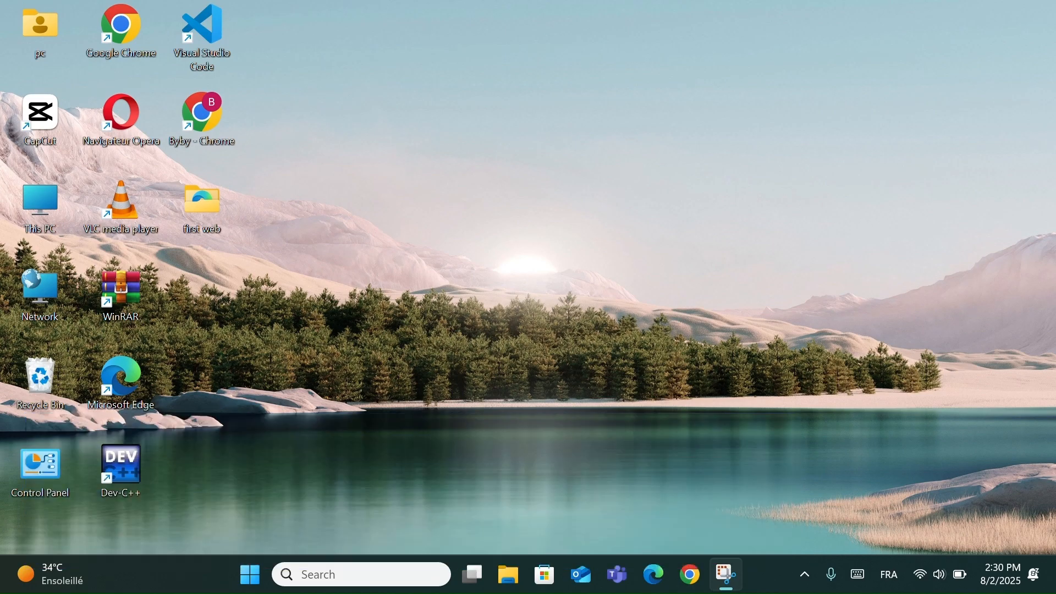
- Search for "turn w" and open Turn Windows features on or off
{"action": "left_click", "coordinate": [371, 567]}
{"action": "type", "text": "turn w"}
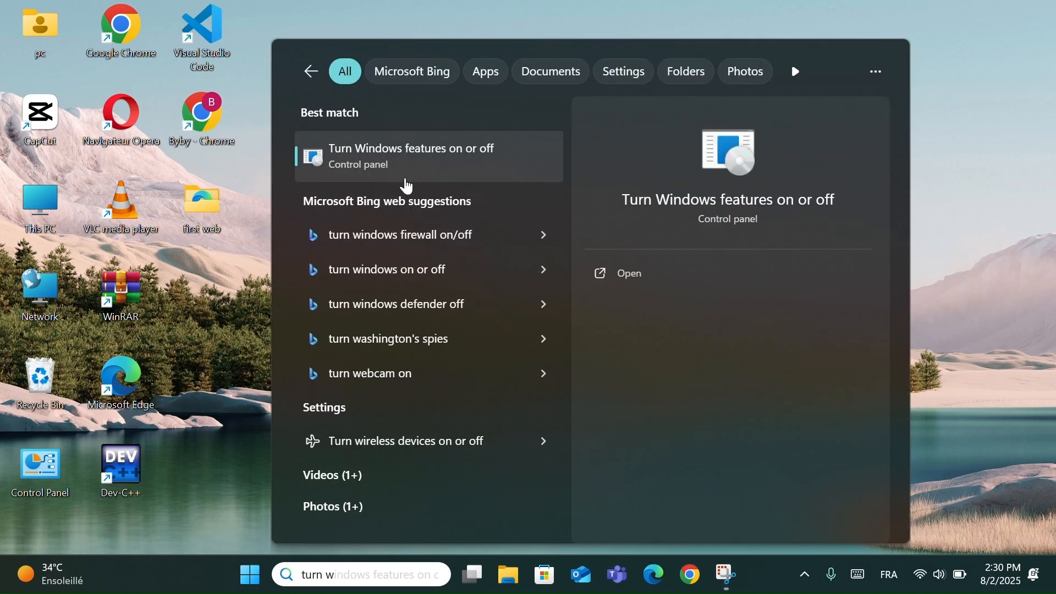
{"action": "left_click", "coordinate": [448, 172]}
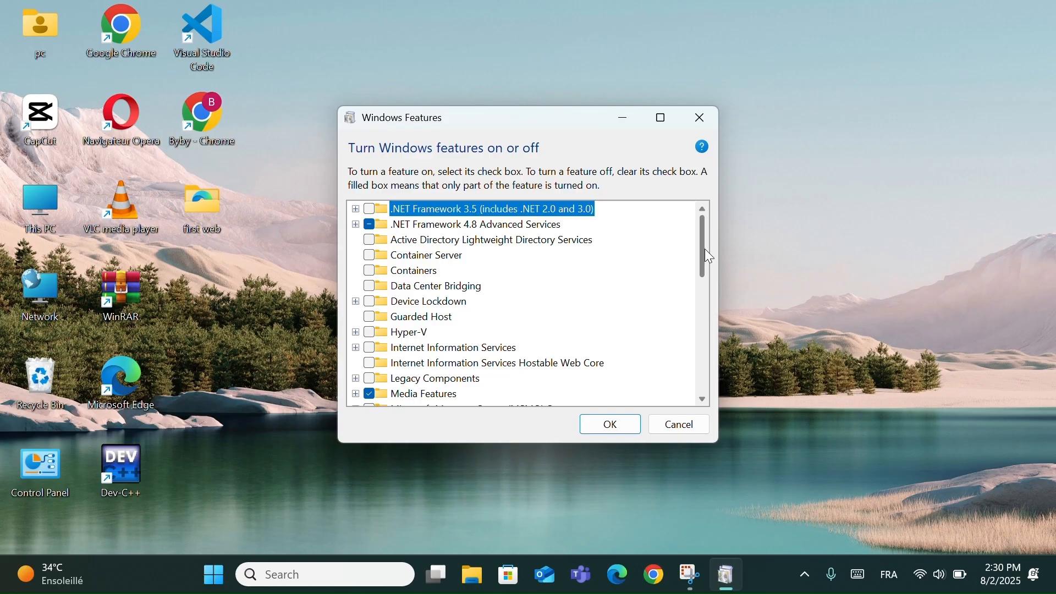
- Enable the Windows Sandbox feature and restart the PC to finish installing it
{"action": "left_click_drag", "start_coordinate": [700, 252], "coordinate": [702, 353]}
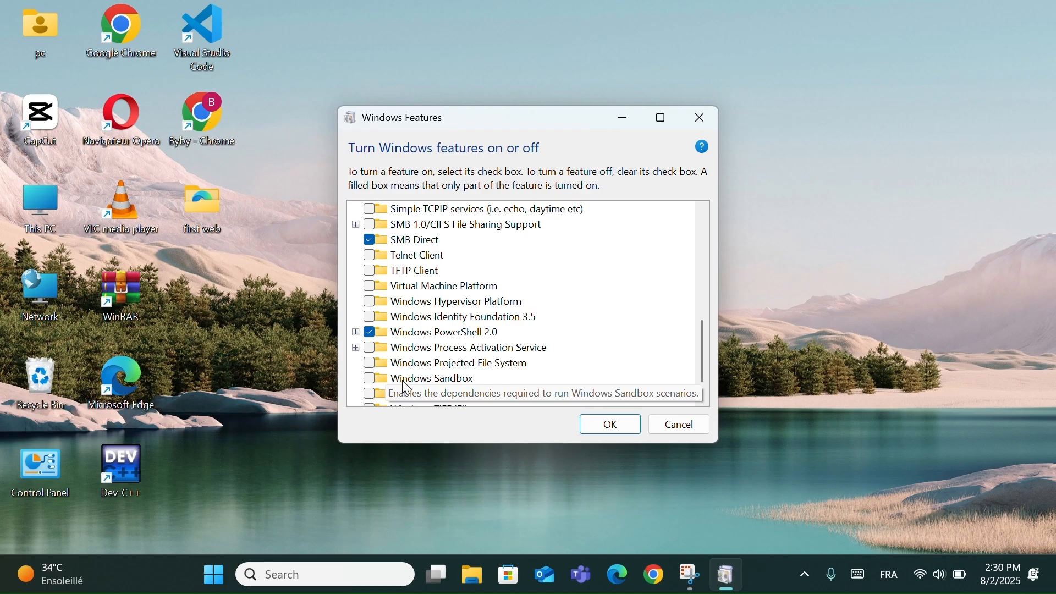
{"action": "left_click", "coordinate": [370, 379]}
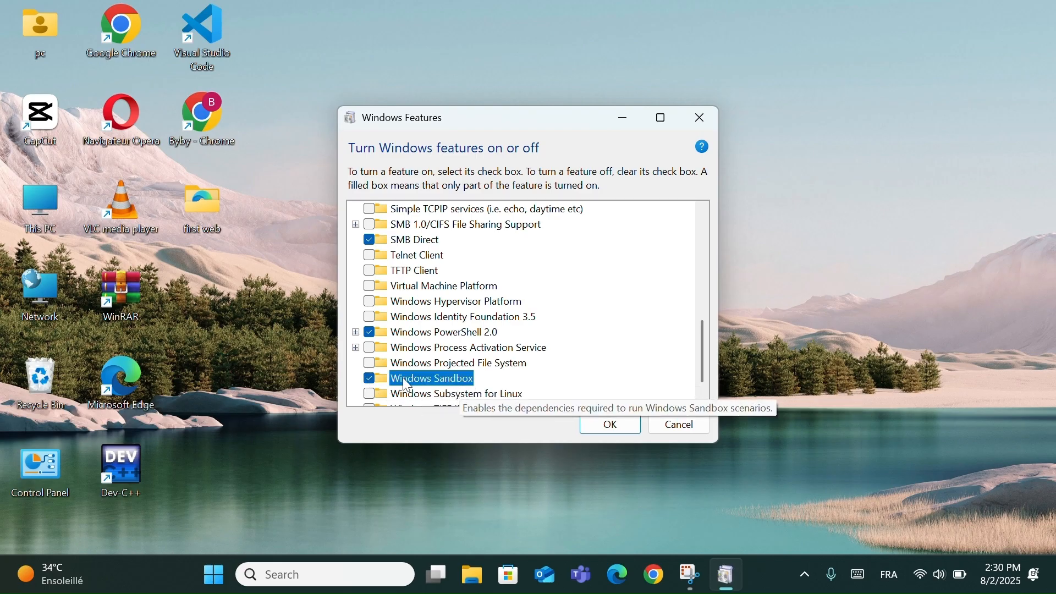
{"action": "left_click", "coordinate": [629, 428]}
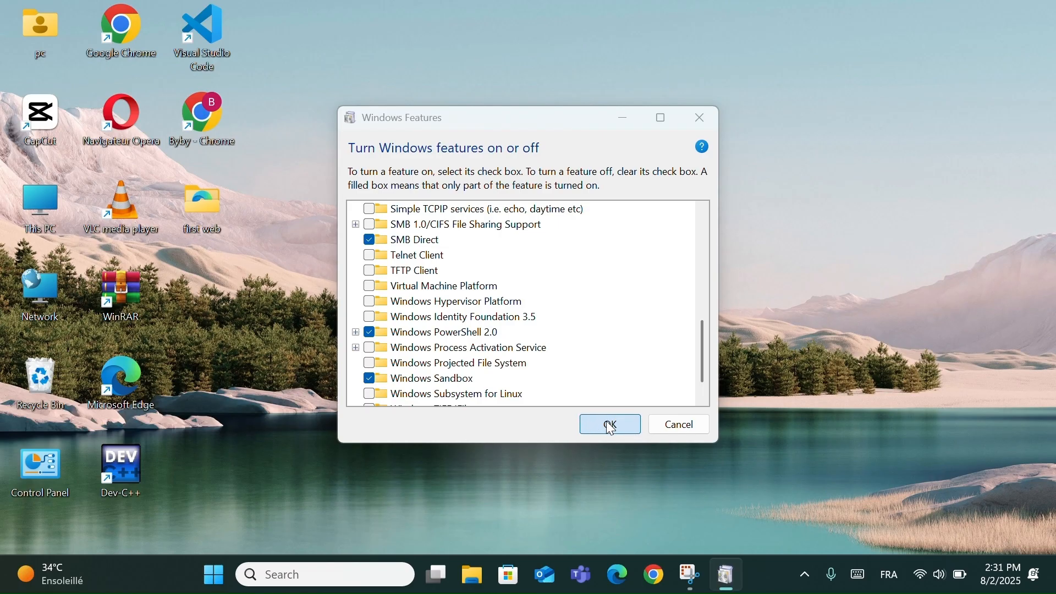
{"action": "left_click", "coordinate": [606, 423]}
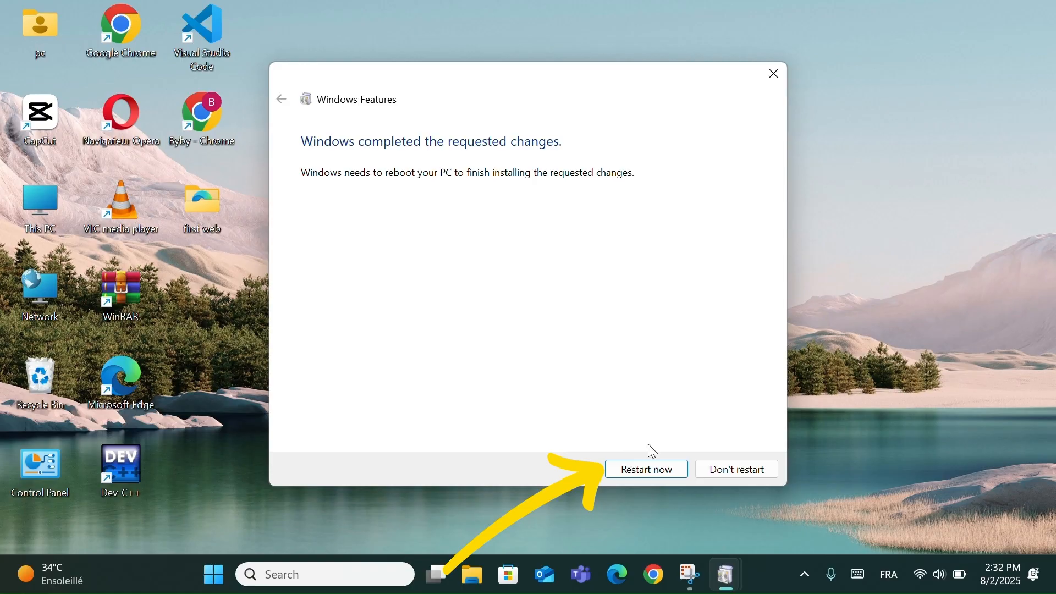
{"action": "left_click", "coordinate": [647, 472]}
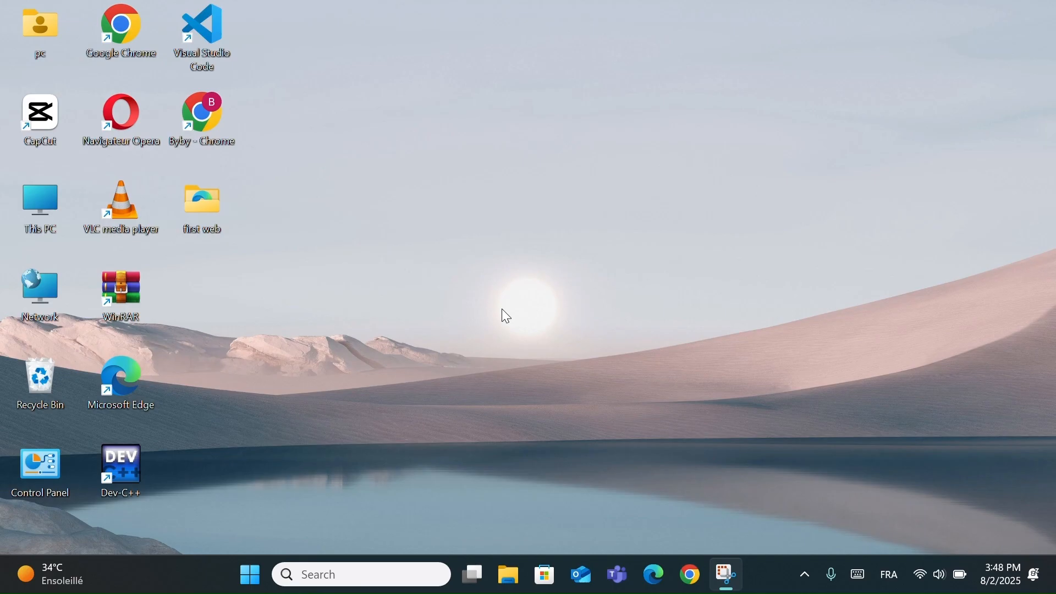
- Search Windows for "windows sandbox" and open the app's file location
{"action": "left_click", "coordinate": [368, 575]}
{"action": "type", "text": "wind"}
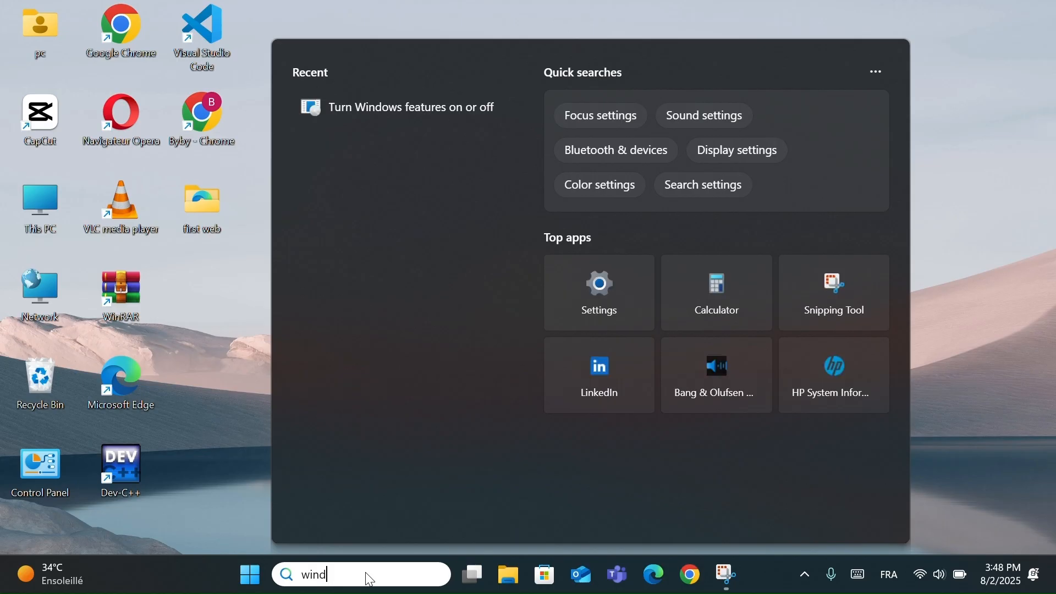
{"action": "type", "text": "ows sand"}
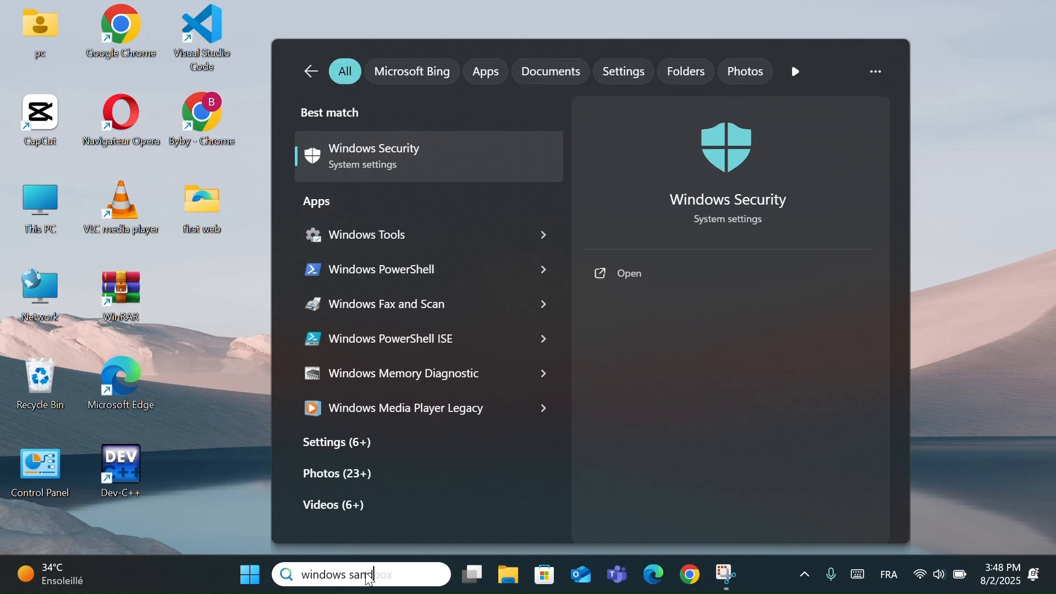
{"action": "key", "text": "BackSpace"}
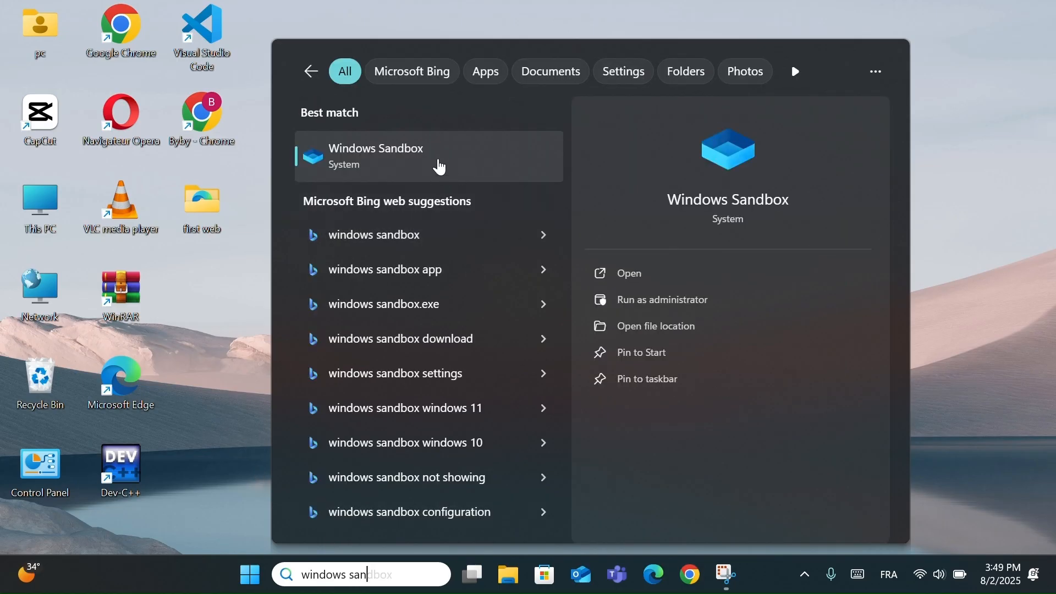
{"action": "left_click", "coordinate": [657, 331]}
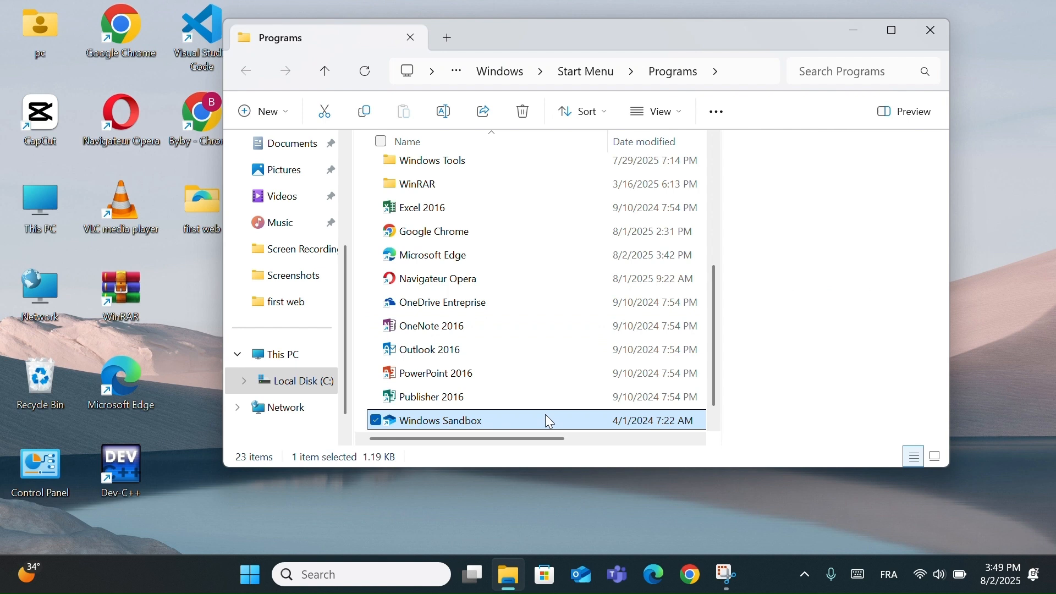
- Move the Windows Sandbox shortcut from the Programs folder to the upper middle of the desktop
{"action": "left_click_drag", "start_coordinate": [549, 423], "coordinate": [966, 381]}
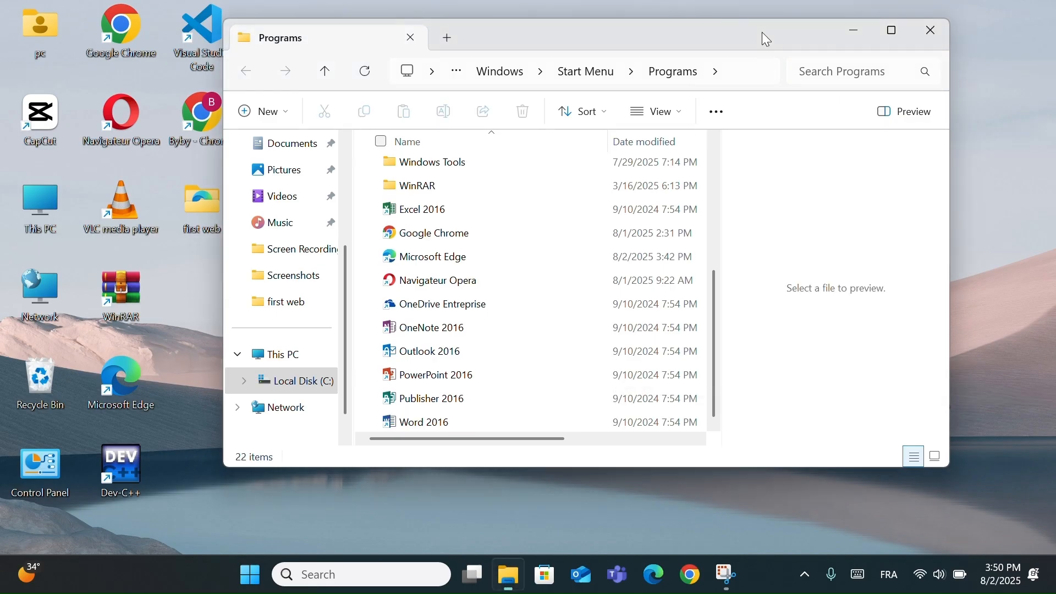
{"action": "left_click_drag", "start_coordinate": [763, 26], "coordinate": [636, 151]}
{"action": "left_click", "coordinate": [738, 152]}
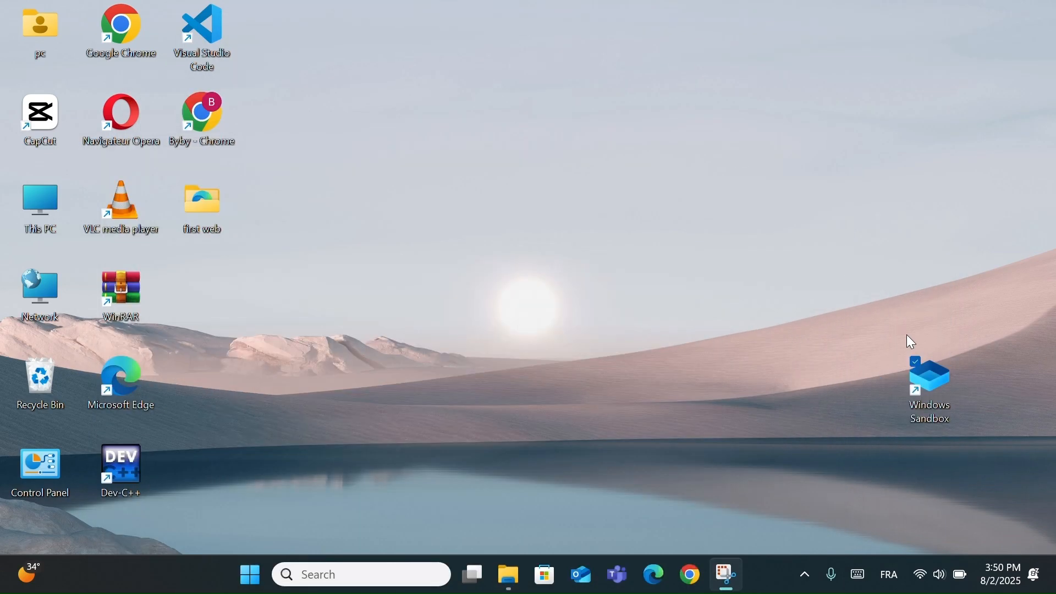
{"action": "left_click_drag", "start_coordinate": [932, 400], "coordinate": [528, 231]}
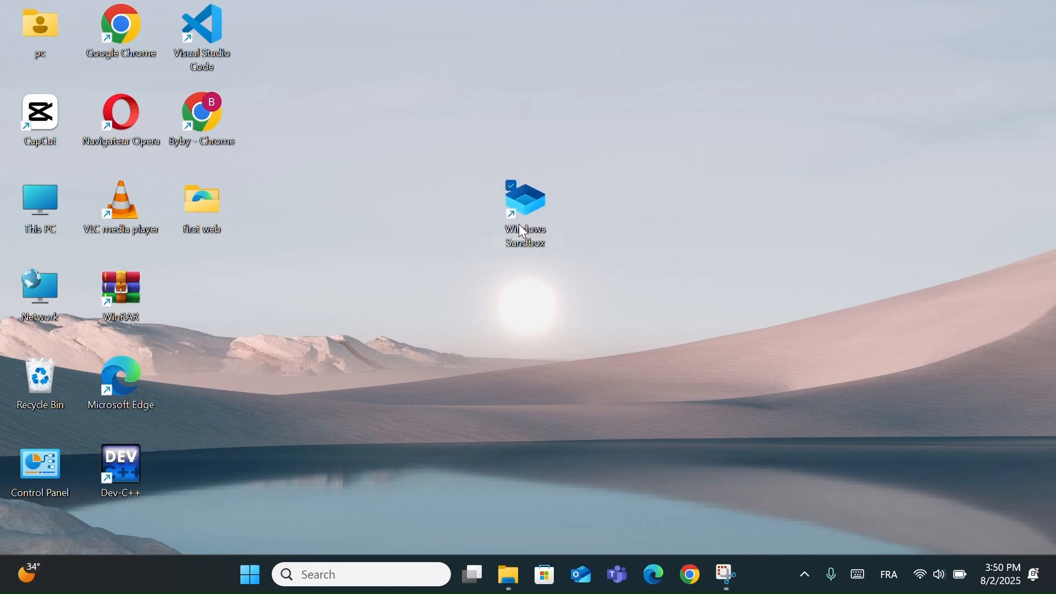
{"action": "left_click", "coordinate": [550, 392]}
- Launch Windows Sandbox from its desktop shortcut and look through its Start search and Edge's new tab page
{"action": "double_click", "coordinate": [522, 205]}
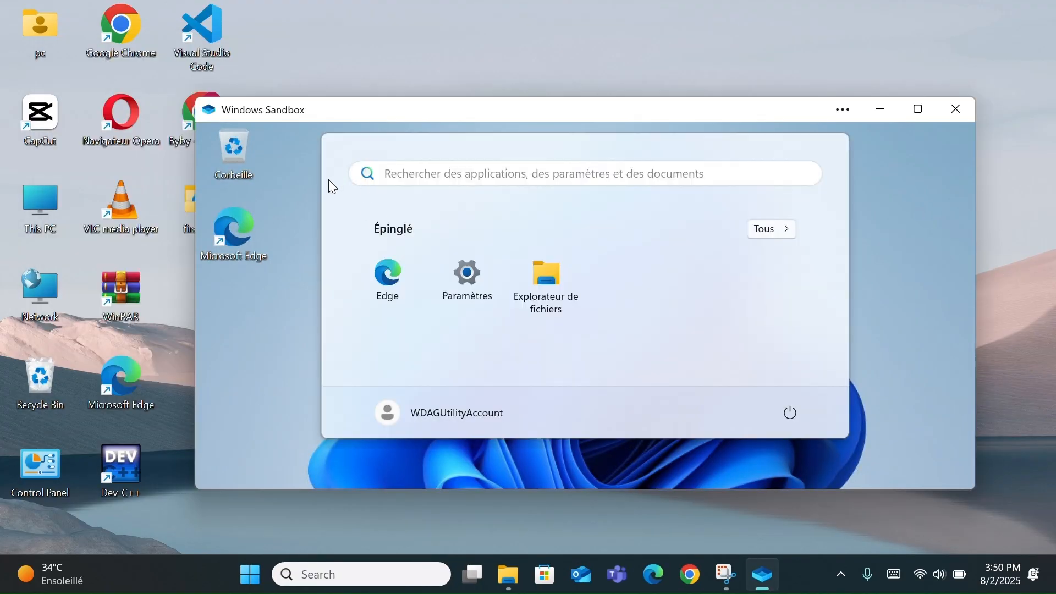
{"action": "left_click", "coordinate": [542, 175]}
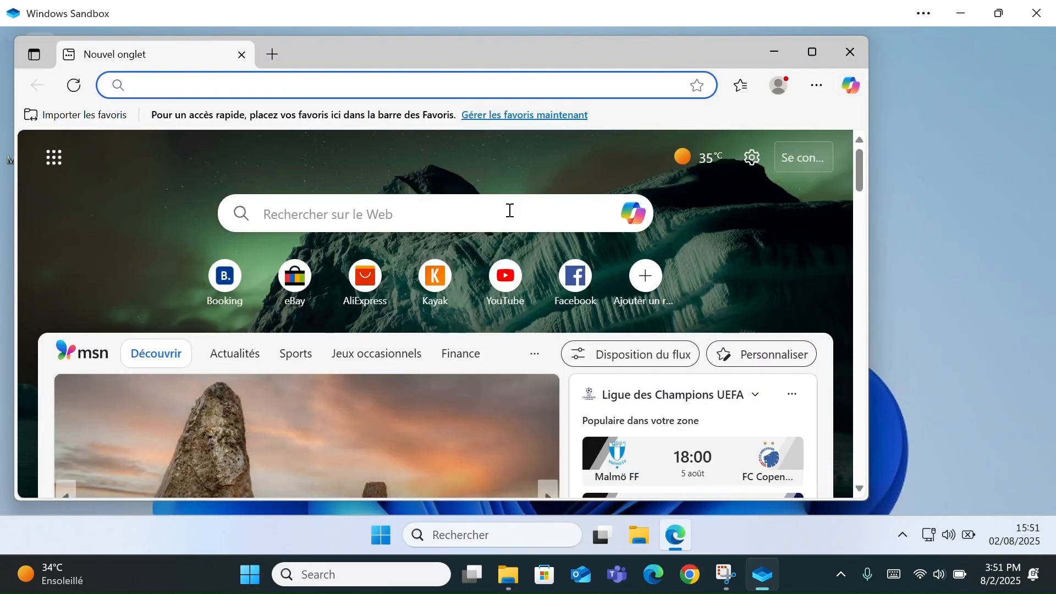
{"action": "scroll", "coordinate": [509, 214], "scroll_direction": "down", "scroll_amount": 2}
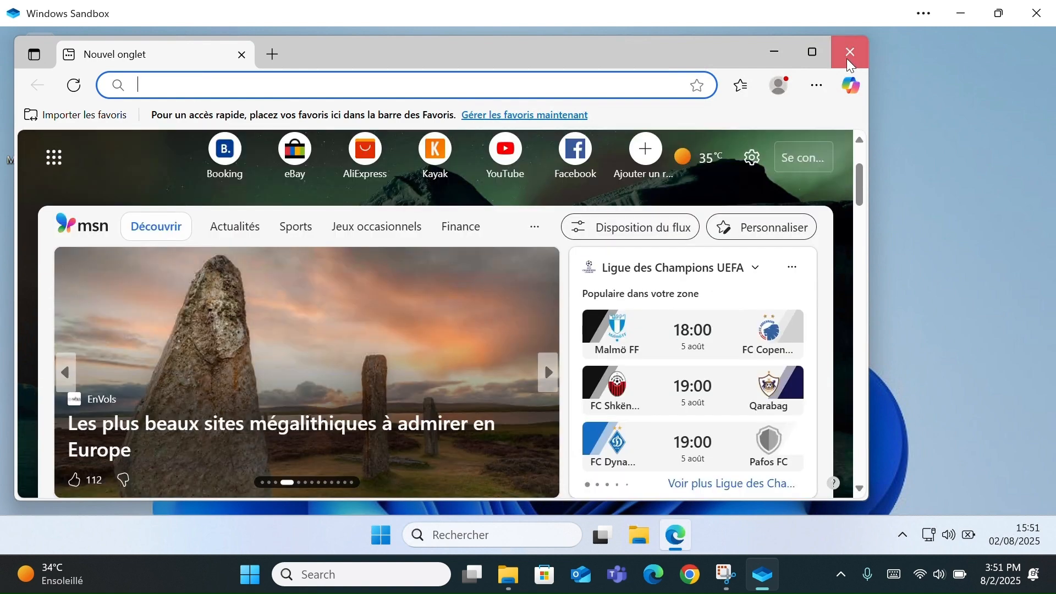
{"action": "left_click", "coordinate": [847, 58]}
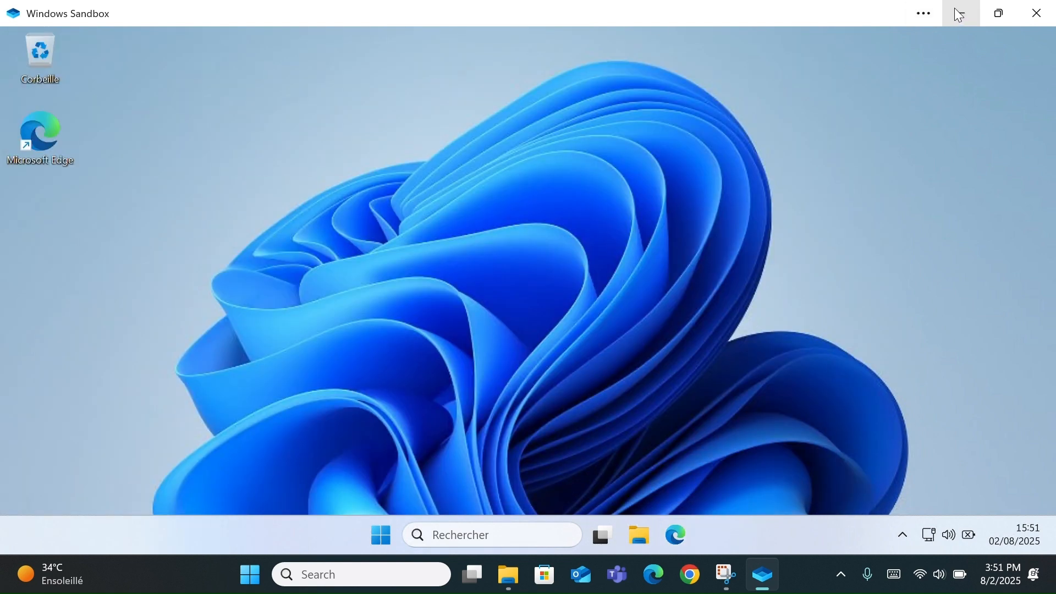
{"action": "left_click", "coordinate": [1000, 12]}
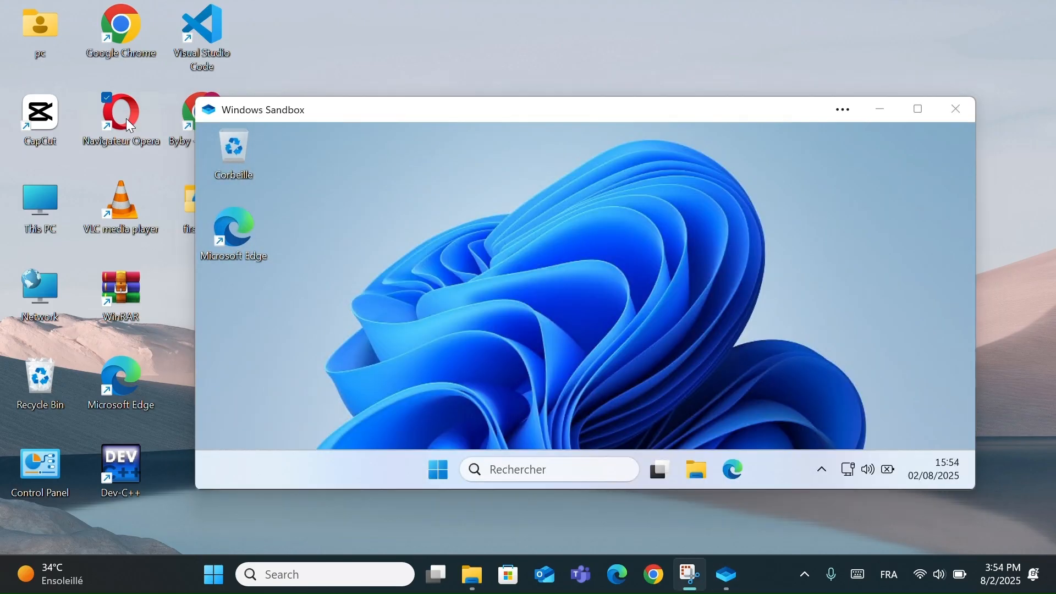
- Copy the Navigateur Opera shortcut from the main desktop and paste it onto the Sandbox desktop
{"action": "right_click", "coordinate": [127, 118]}
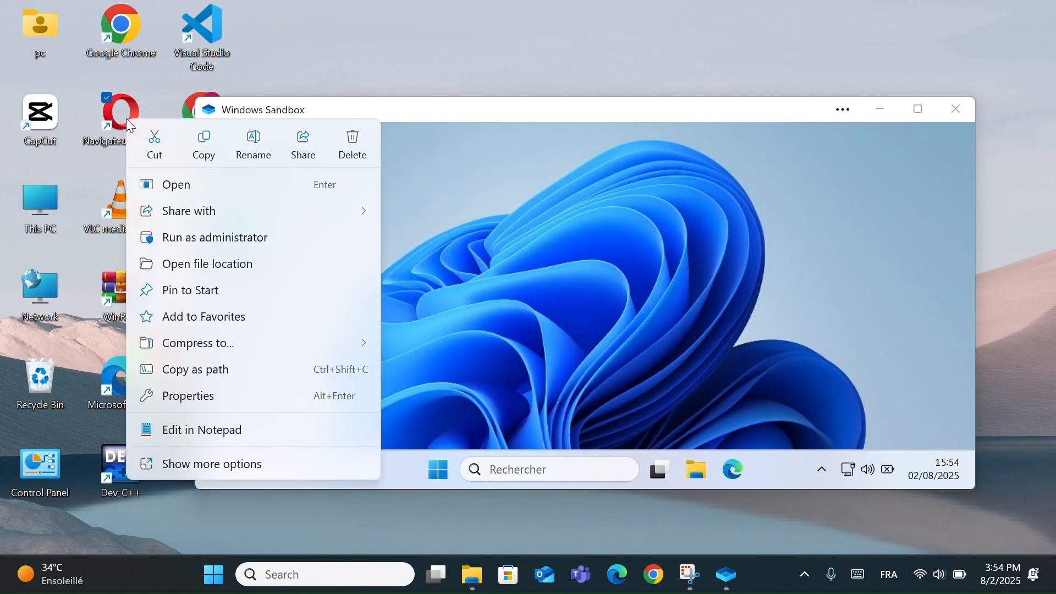
{"action": "left_click", "coordinate": [211, 146]}
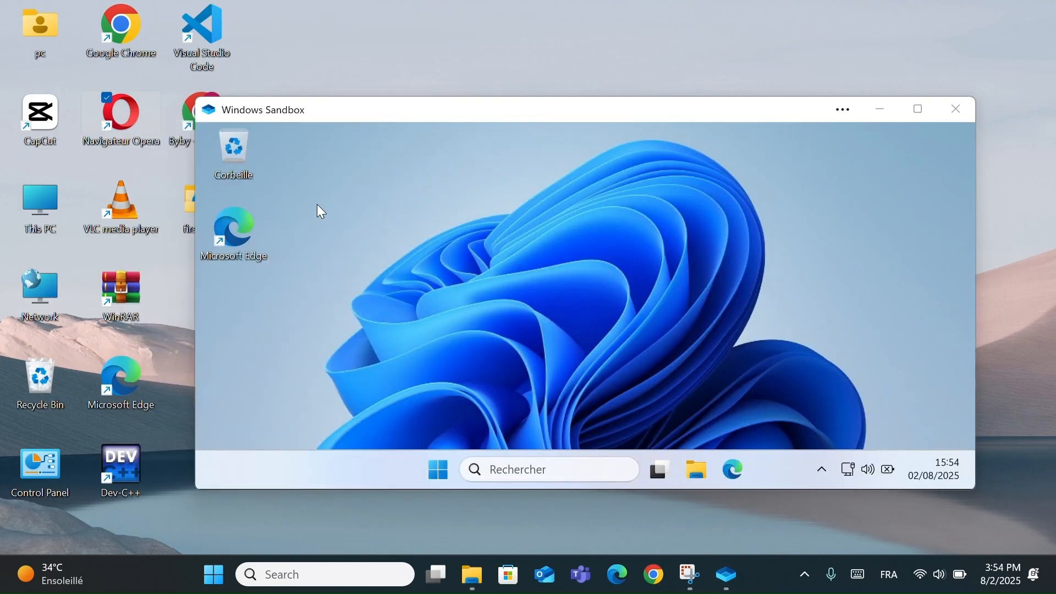
{"action": "left_click", "coordinate": [276, 317]}
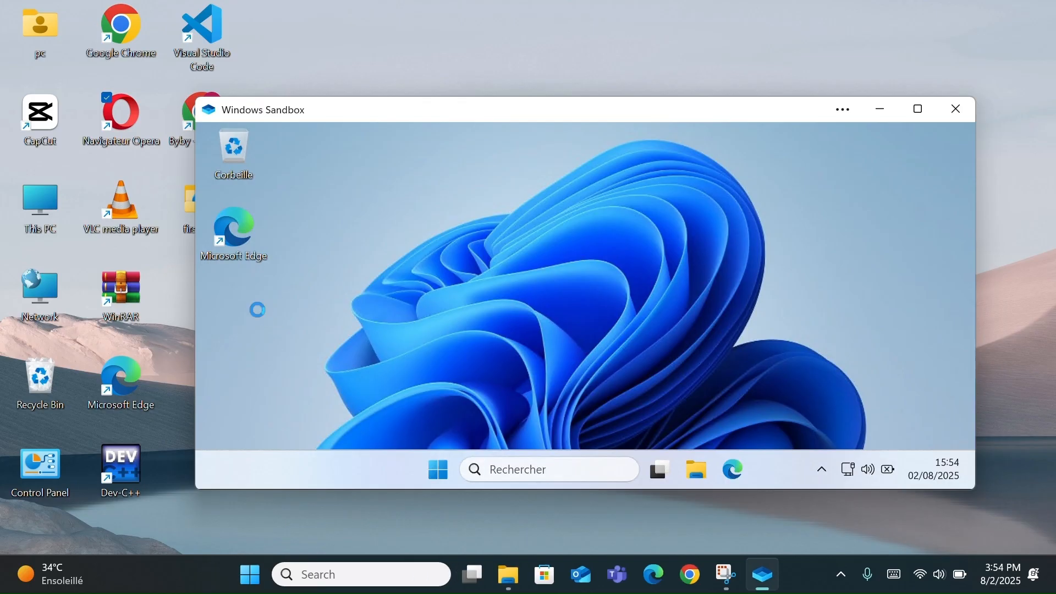
{"action": "right_click", "coordinate": [258, 311]}
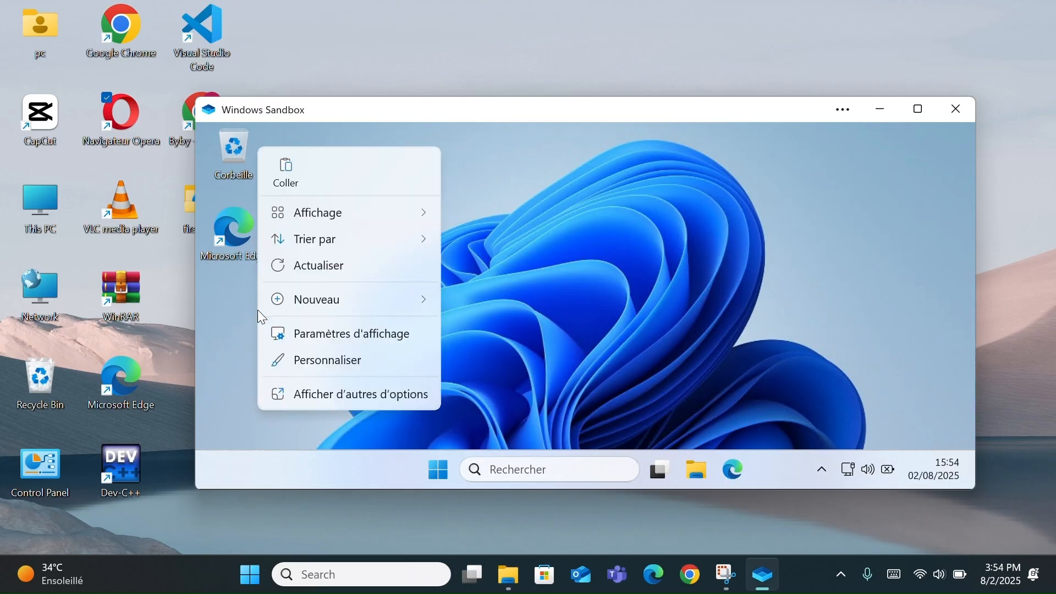
{"action": "left_click", "coordinate": [283, 168]}
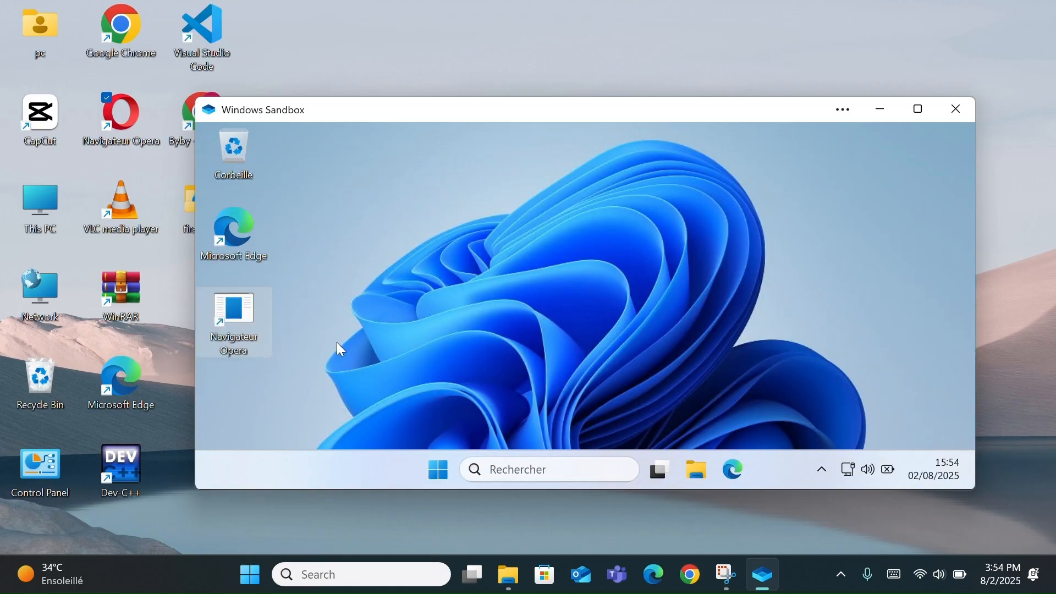
{"action": "left_click", "coordinate": [390, 322]}
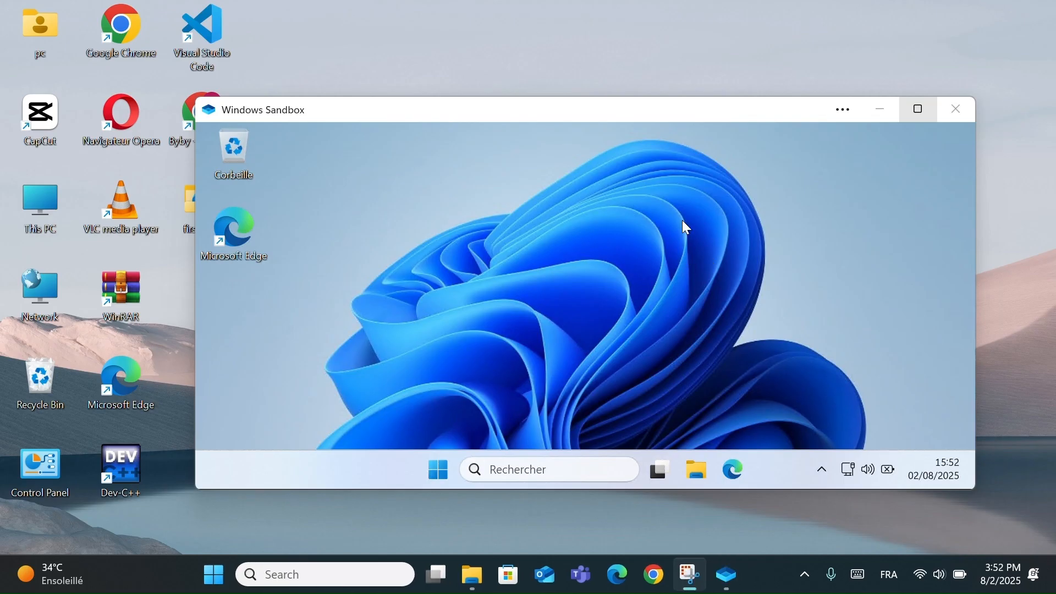
- Maximize the Sandbox window, open its Task Manager (Gestionnaire des tâches), and switch to the performance view
{"action": "left_click", "coordinate": [911, 116]}
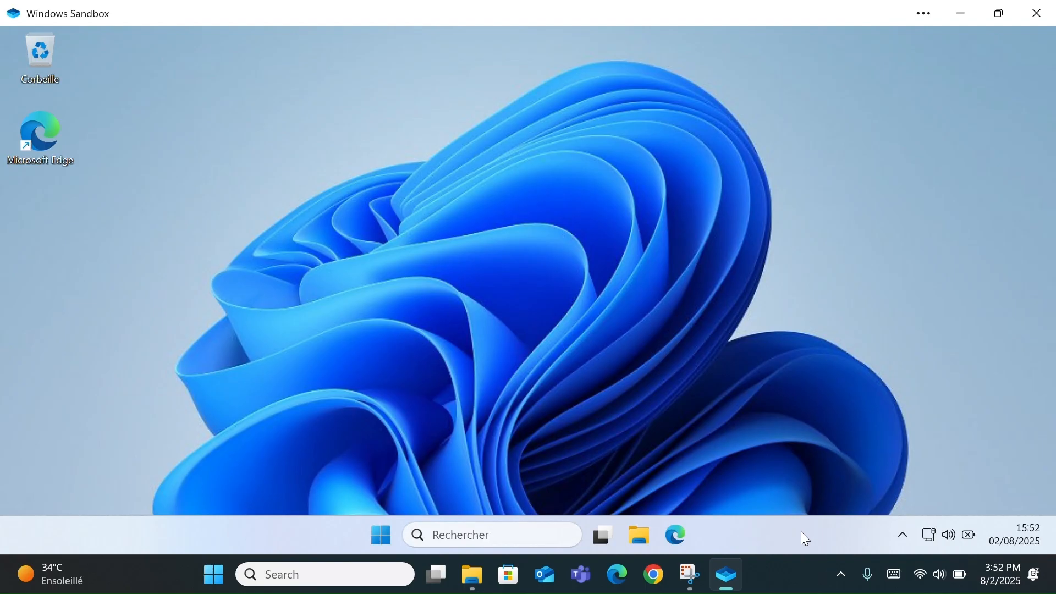
{"action": "right_click", "coordinate": [802, 533]}
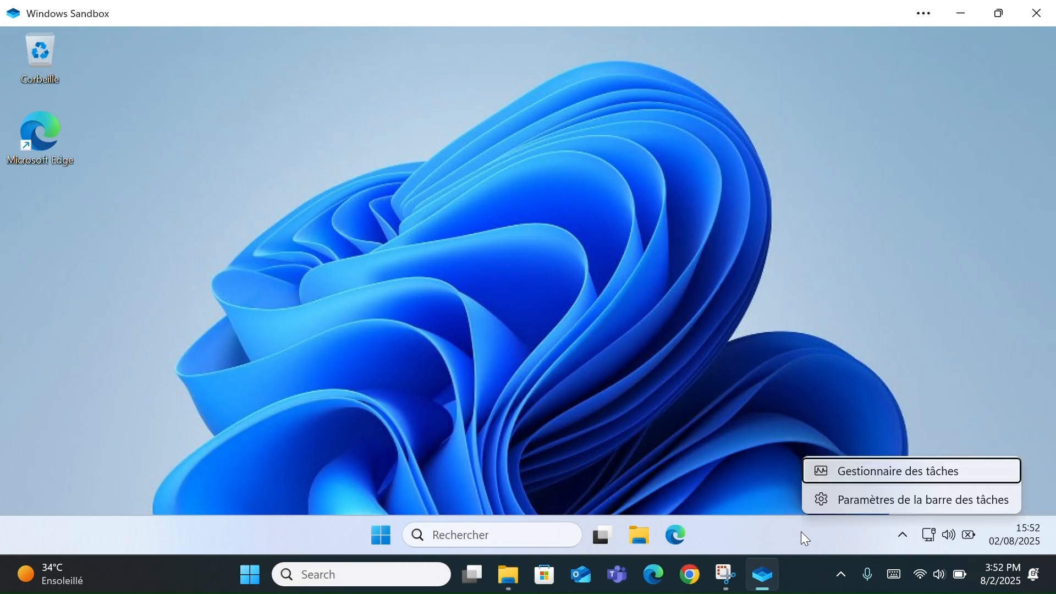
{"action": "left_click", "coordinate": [875, 473]}
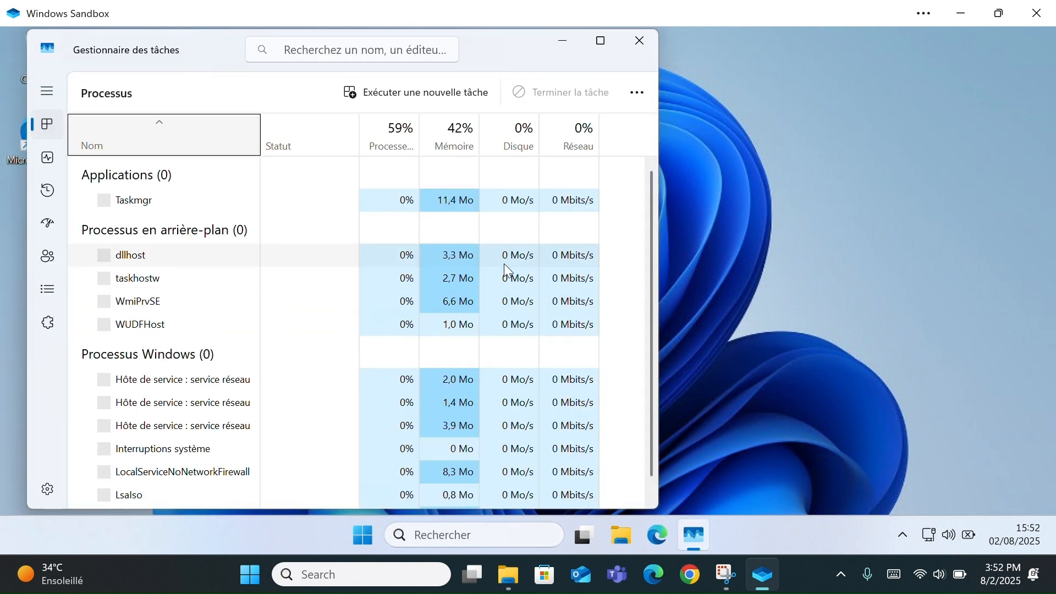
{"action": "left_click", "coordinate": [43, 169]}
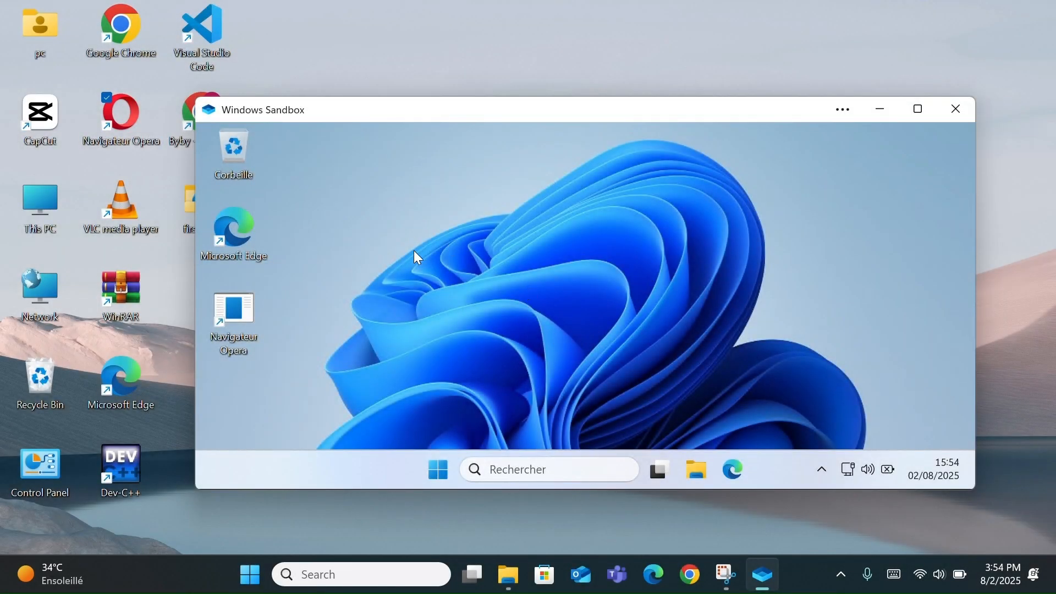
{"action": "mouse_move", "coordinate": [243, 302]}
{"action": "left_mouse_down"}
{"action": "mouse_move", "coordinate": [312, 300]}
{"action": "mouse_move", "coordinate": [256, 306]}
{"action": "left_mouse_up"}
{"action": "left_click", "coordinate": [896, 111]}
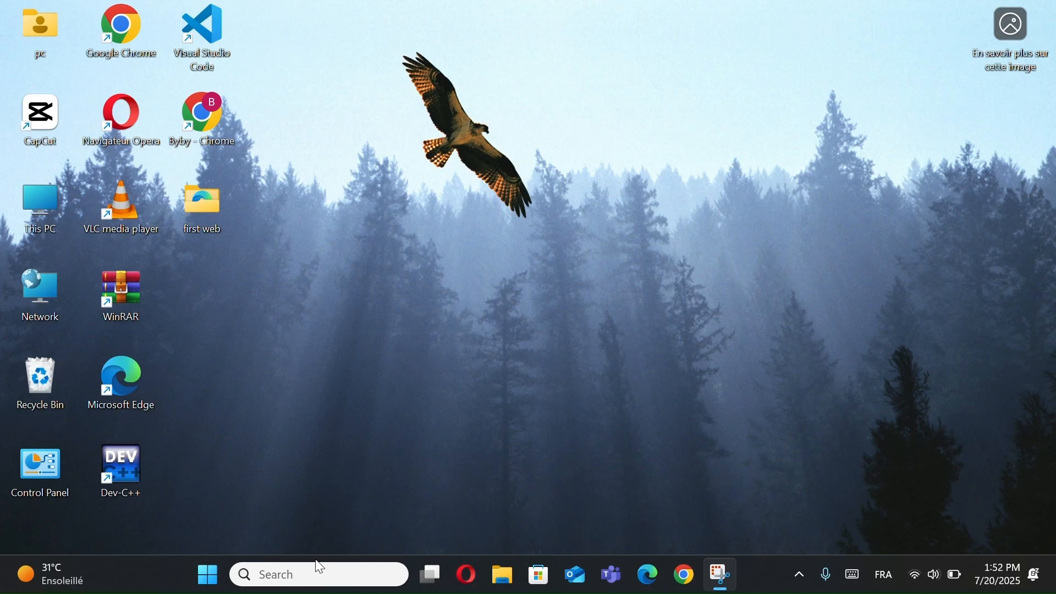
- Search for "cmd", open Command Prompt, and generate a battery report with powercfg /batteryreport
{"action": "left_click", "coordinate": [303, 574]}
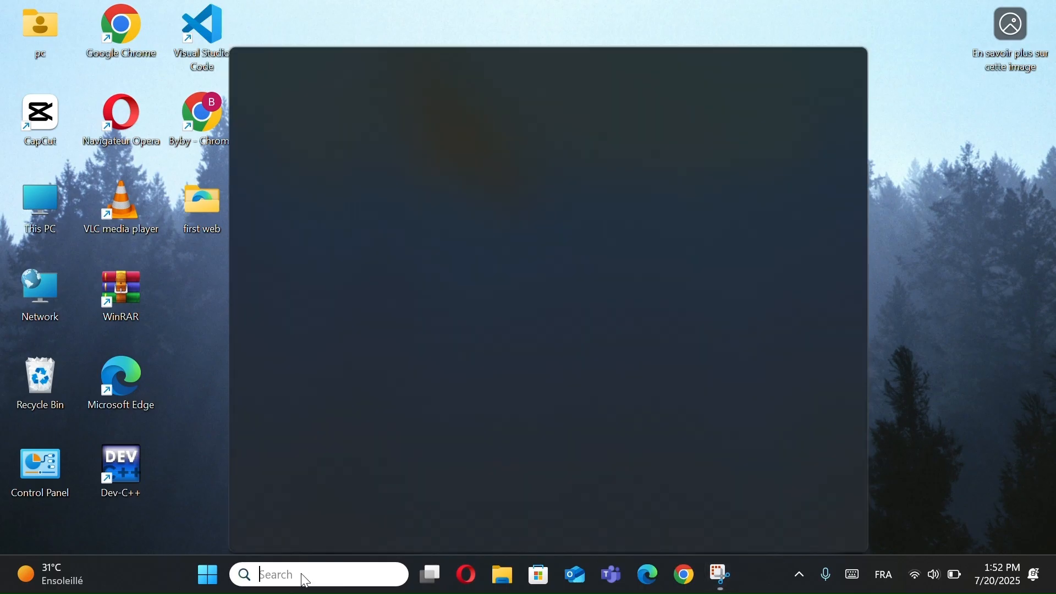
{"action": "type", "text": "cmd"}
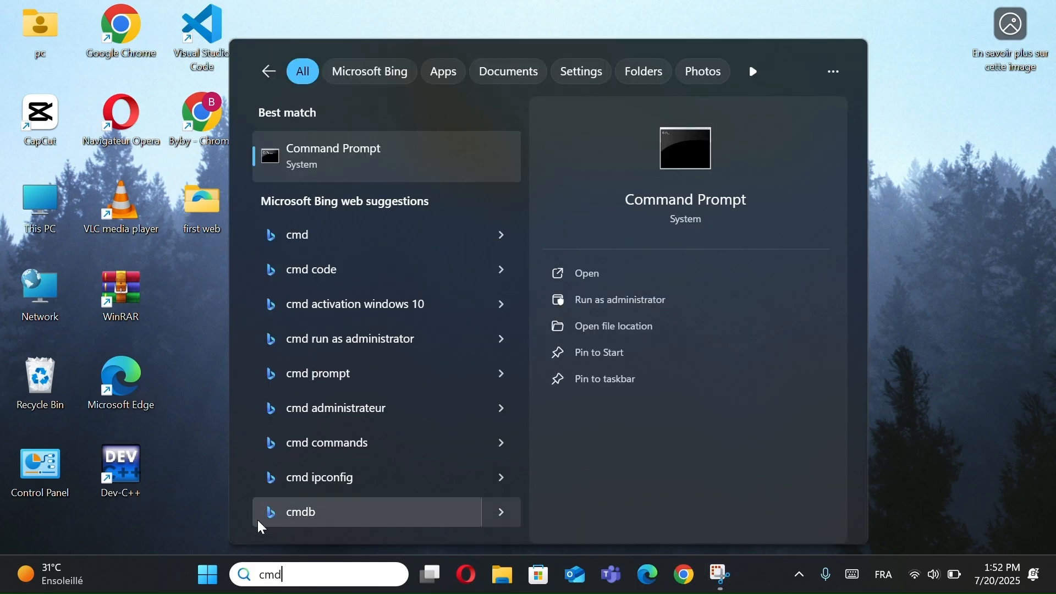
{"action": "left_click", "coordinate": [372, 160]}
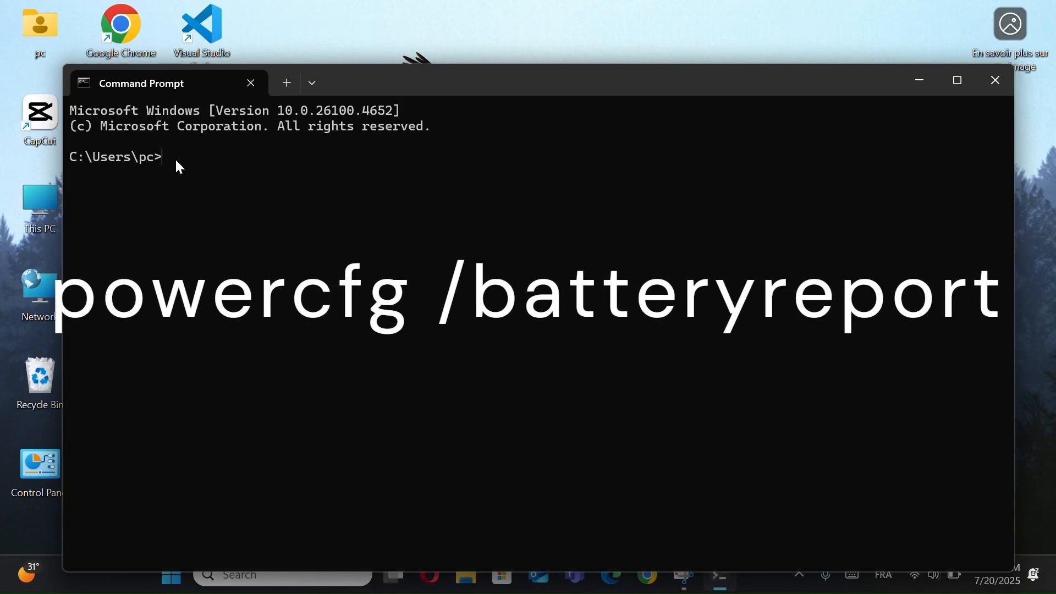
{"action": "key", "text": "ctrl+v"}
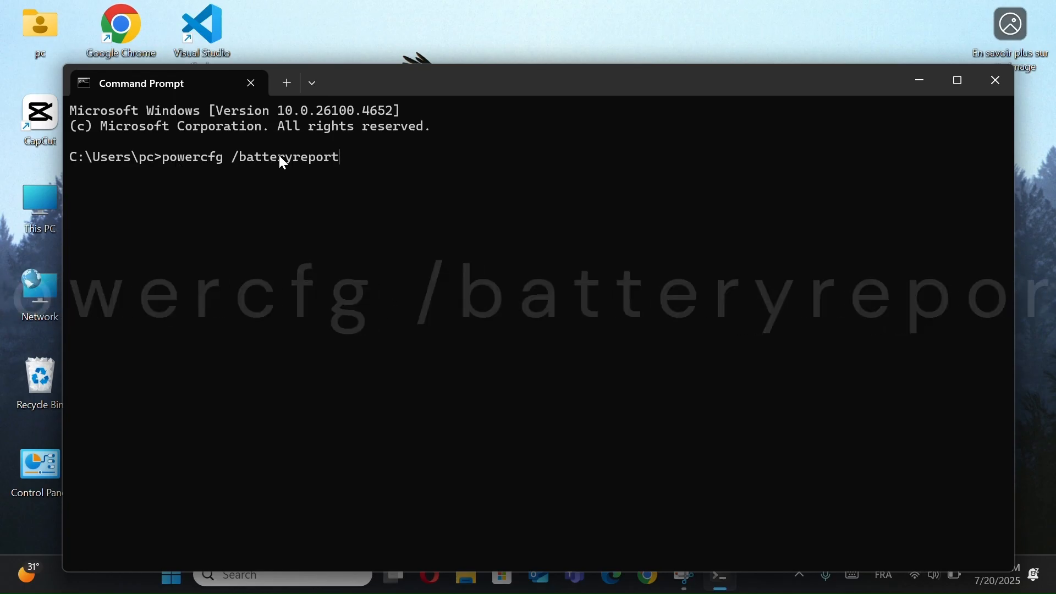
{"action": "key", "text": "Return"}
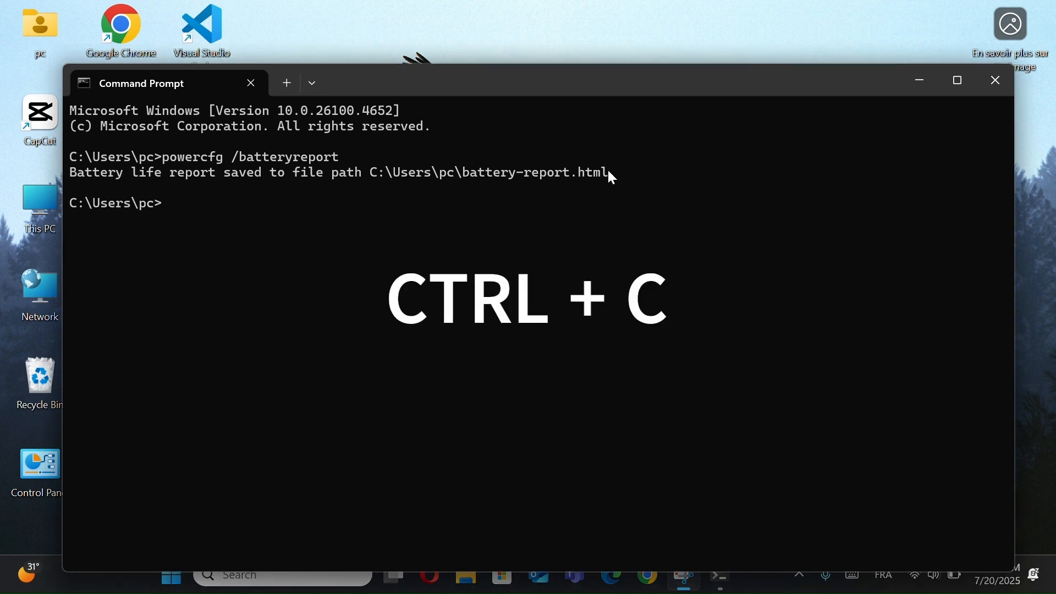
- Open battery-report.html through Windows search using the path copied from the command output, and view the Installed batteries section
{"action": "left_click_drag", "start_coordinate": [609, 172], "coordinate": [379, 174]}
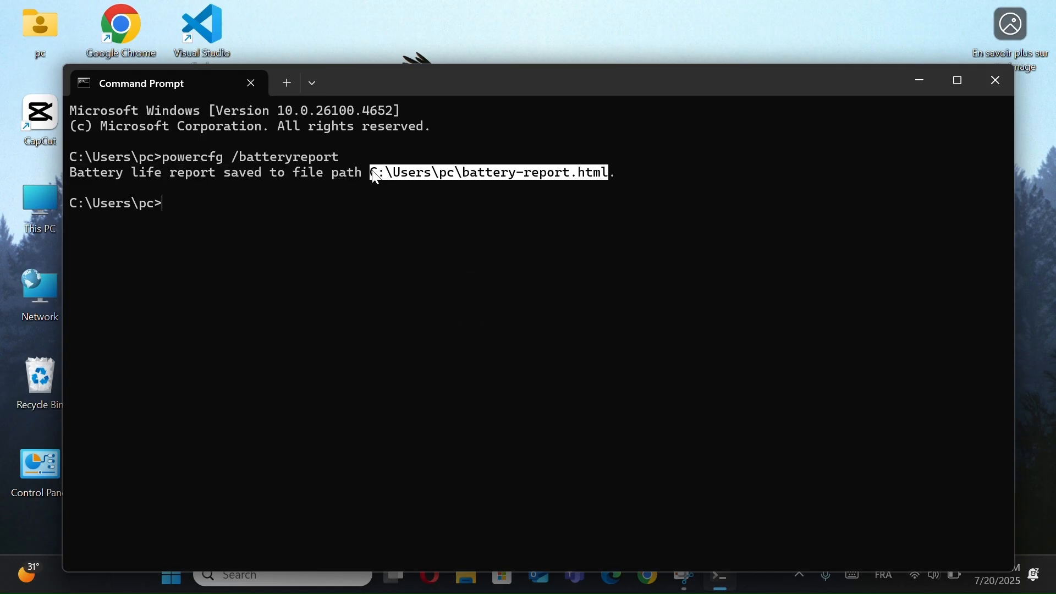
{"action": "key", "text": "ctrl+c"}
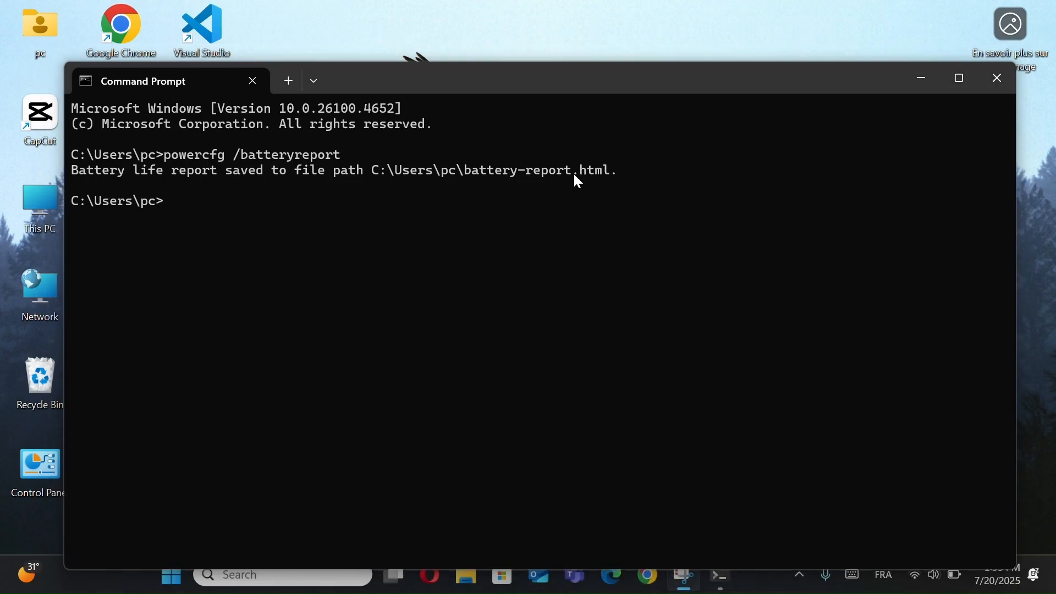
{"action": "left_click_drag", "start_coordinate": [537, 86], "coordinate": [537, 50]}
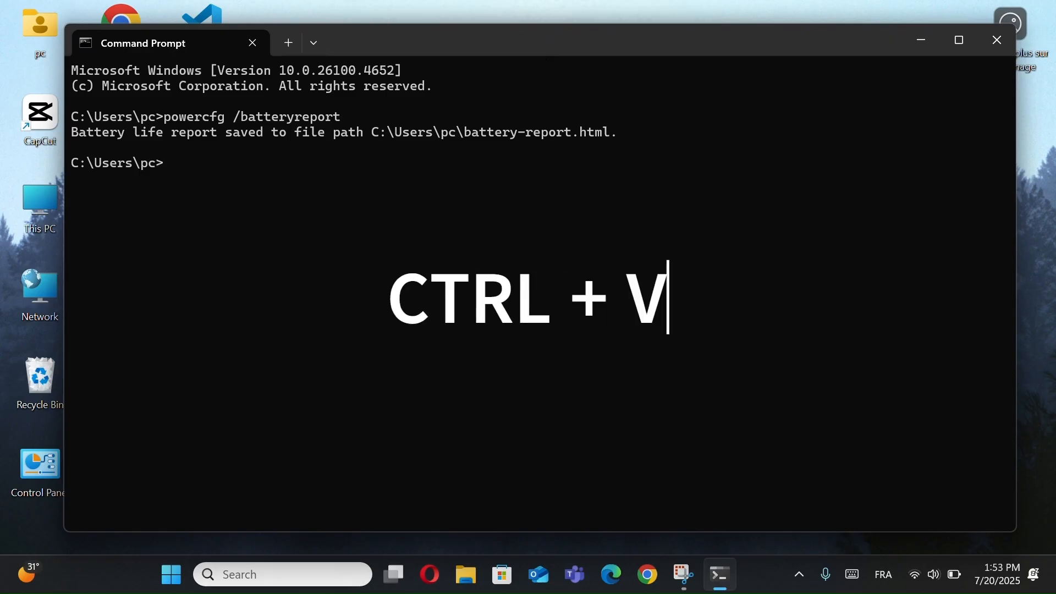
{"action": "left_click", "coordinate": [322, 577]}
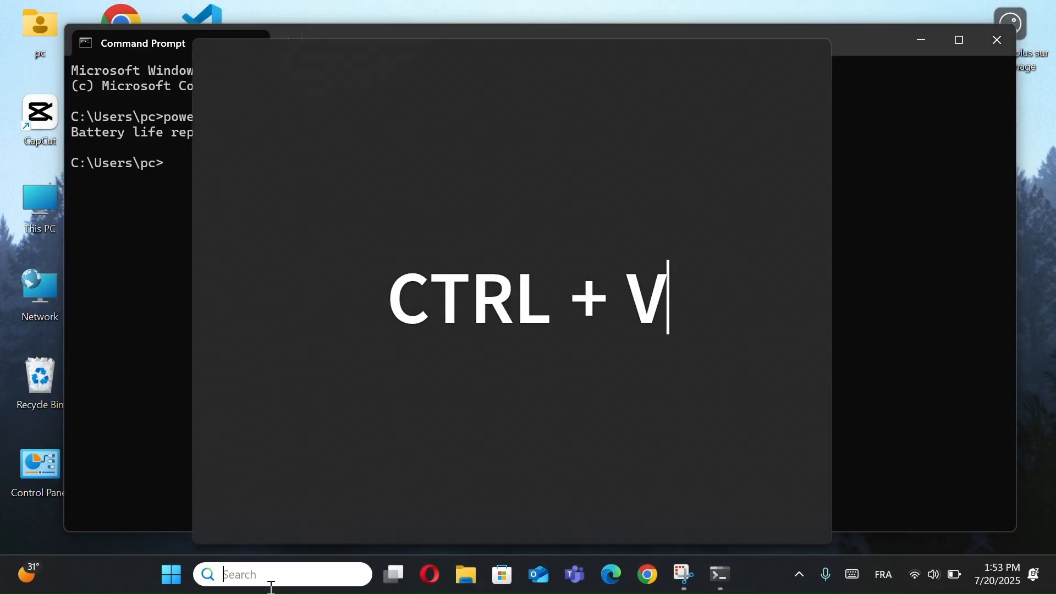
{"action": "key", "text": "ctrl+v"}
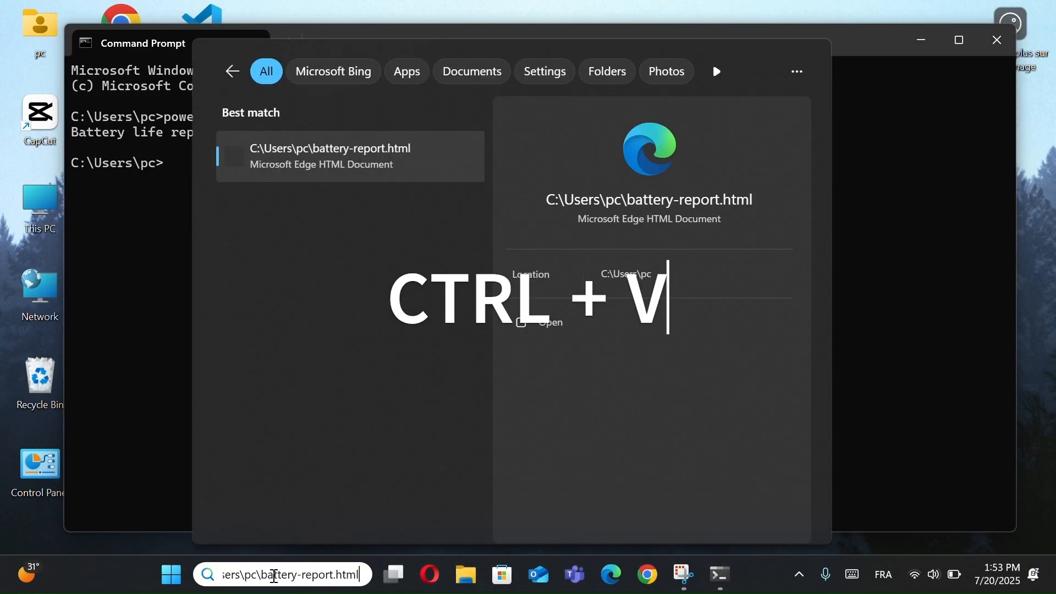
{"action": "left_click", "coordinate": [357, 149]}
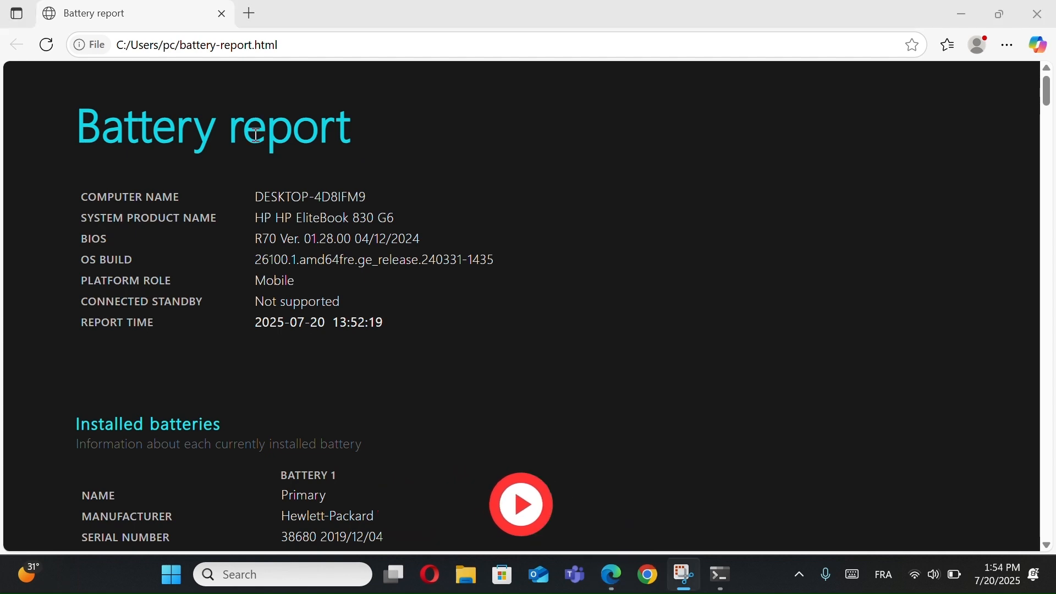
{"action": "scroll", "coordinate": [256, 134], "scroll_direction": "down", "scroll_amount": 3}
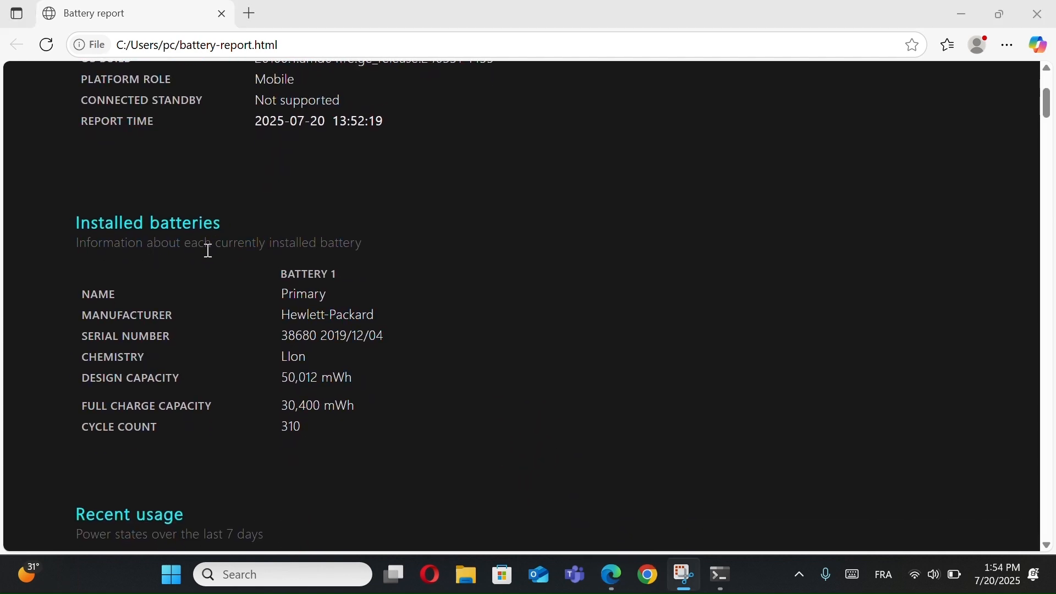
- Examine the Recent usage and Battery usage sections of the battery report, including the seven-day drain chart
{"action": "scroll", "coordinate": [209, 251], "scroll_direction": "down", "scroll_amount": 10}
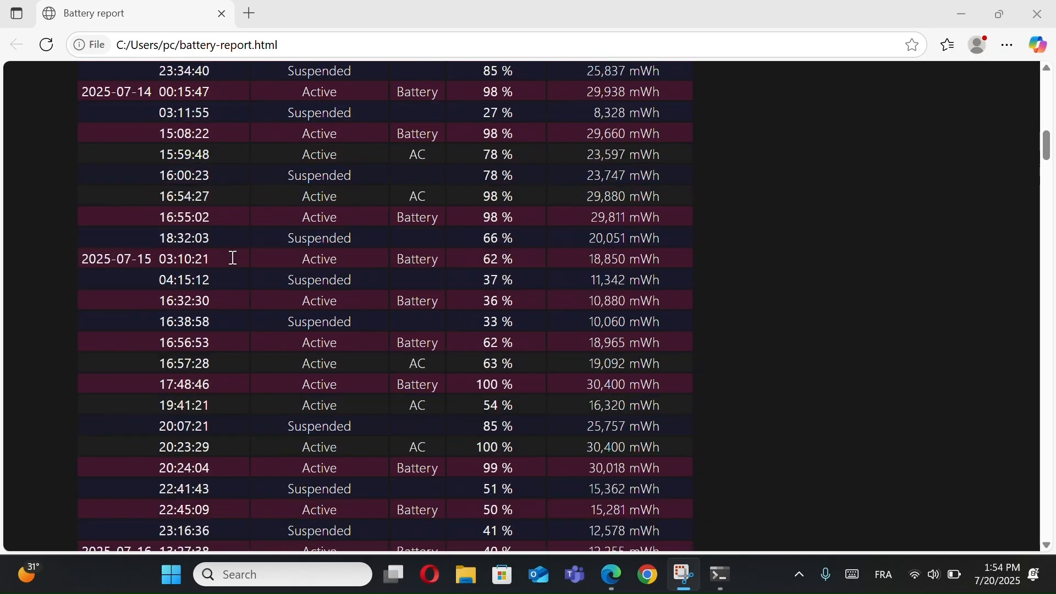
{"action": "scroll", "coordinate": [233, 258], "scroll_direction": "down", "scroll_amount": 19}
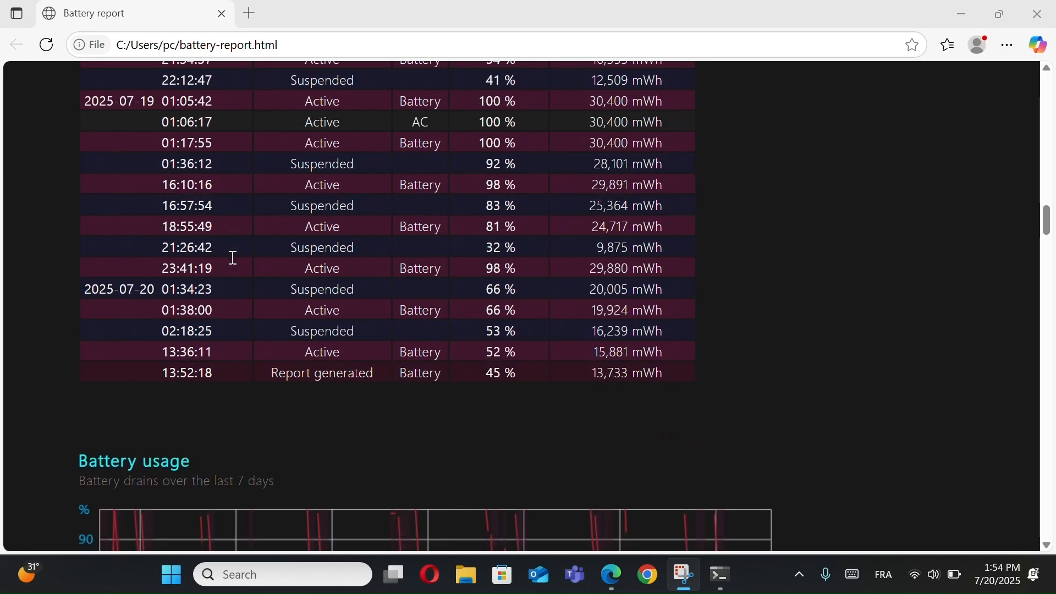
{"action": "scroll", "coordinate": [233, 258], "scroll_direction": "down", "scroll_amount": 4}
{"action": "left_click_drag", "start_coordinate": [215, 217], "coordinate": [73, 215]}
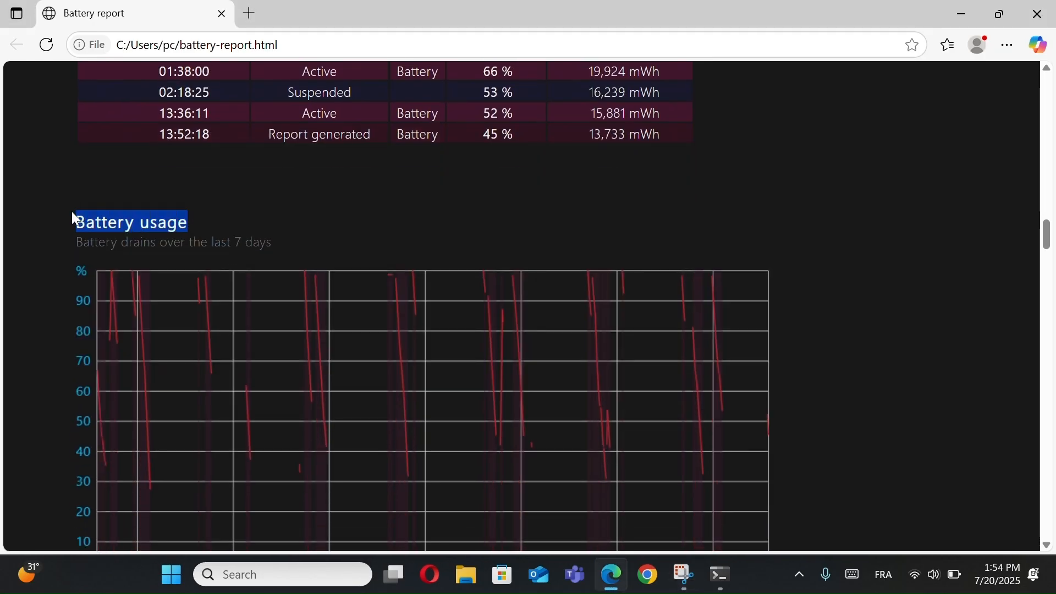
{"action": "scroll", "coordinate": [220, 226], "scroll_direction": "down", "scroll_amount": 4}
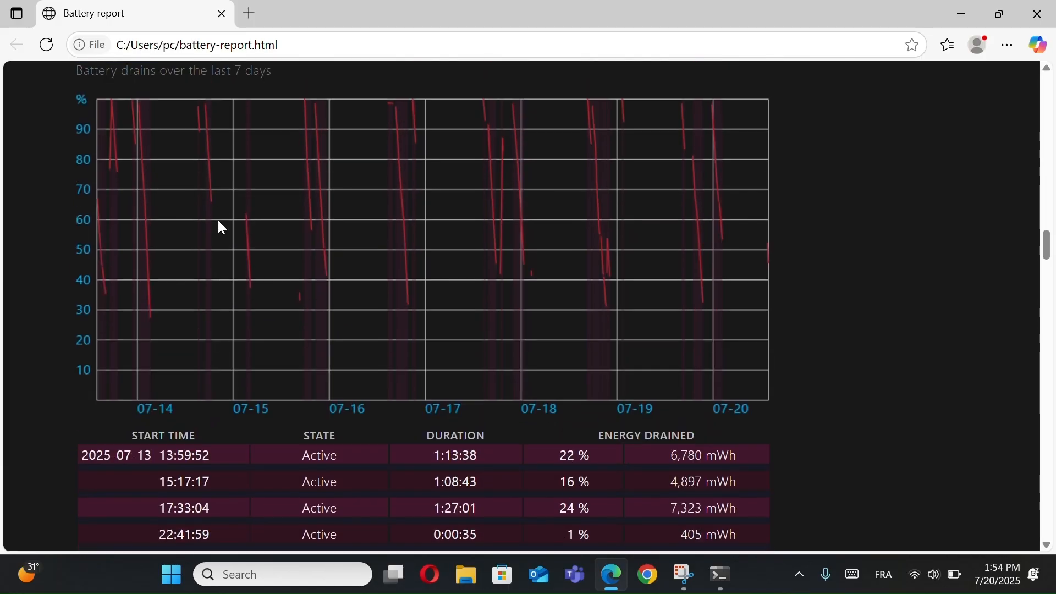
{"action": "scroll", "coordinate": [219, 223], "scroll_direction": "down", "scroll_amount": 7}
{"action": "scroll", "coordinate": [216, 219], "scroll_direction": "down", "scroll_amount": 12}
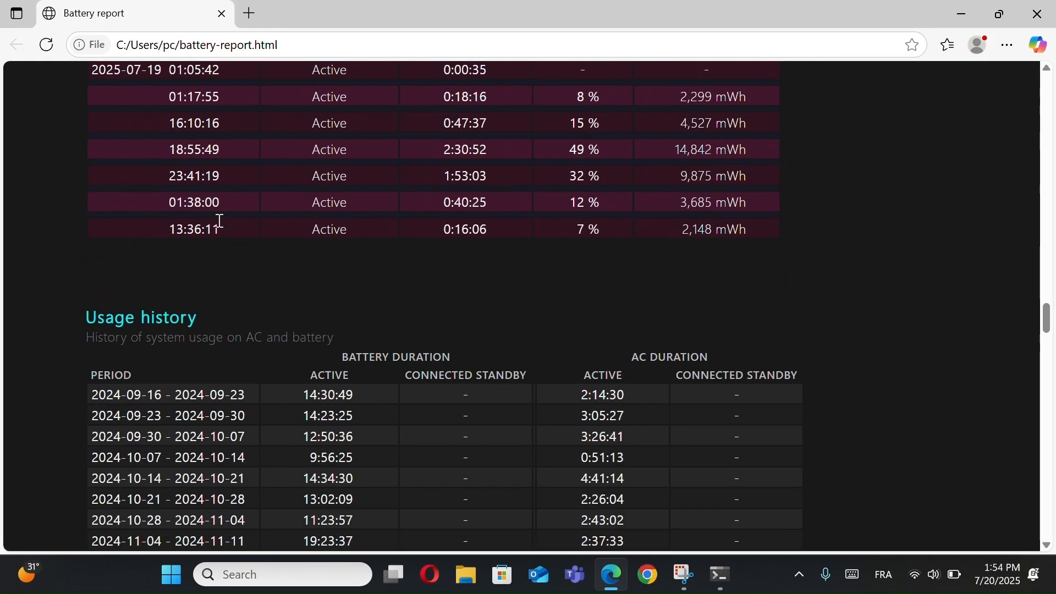
- Examine the Usage history section of the report and the Battery life estimates further down
{"action": "scroll", "coordinate": [218, 220], "scroll_direction": "up", "scroll_amount": 3}
{"action": "left_click_drag", "start_coordinate": [185, 144], "coordinate": [96, 145]}
{"action": "scroll", "coordinate": [255, 156], "scroll_direction": "down", "scroll_amount": 1}
{"action": "scroll", "coordinate": [310, 144], "scroll_direction": "down", "scroll_amount": 20}
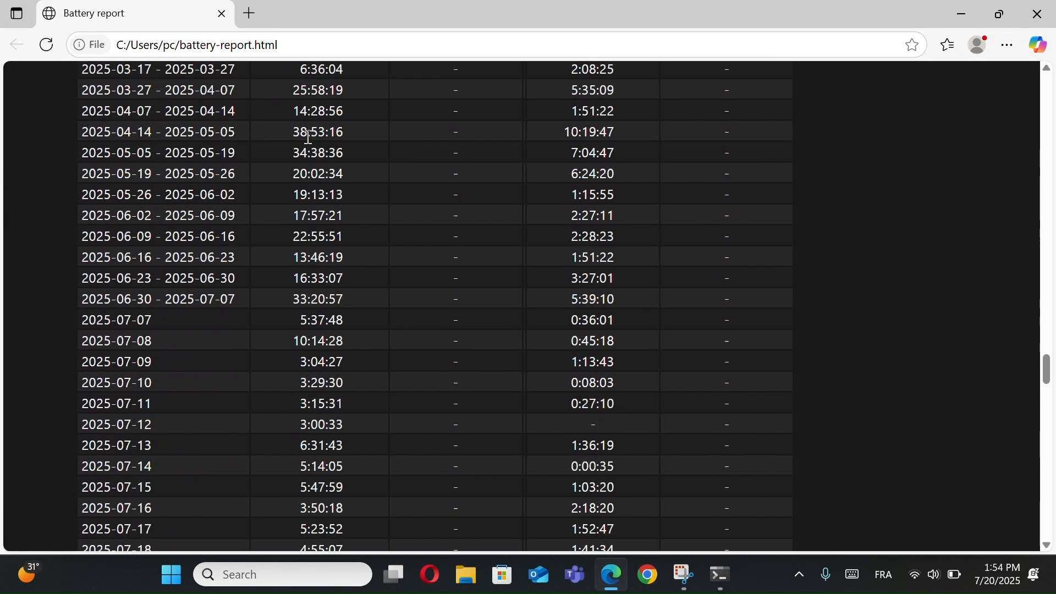
{"action": "scroll", "coordinate": [309, 144], "scroll_direction": "down", "scroll_amount": 20}
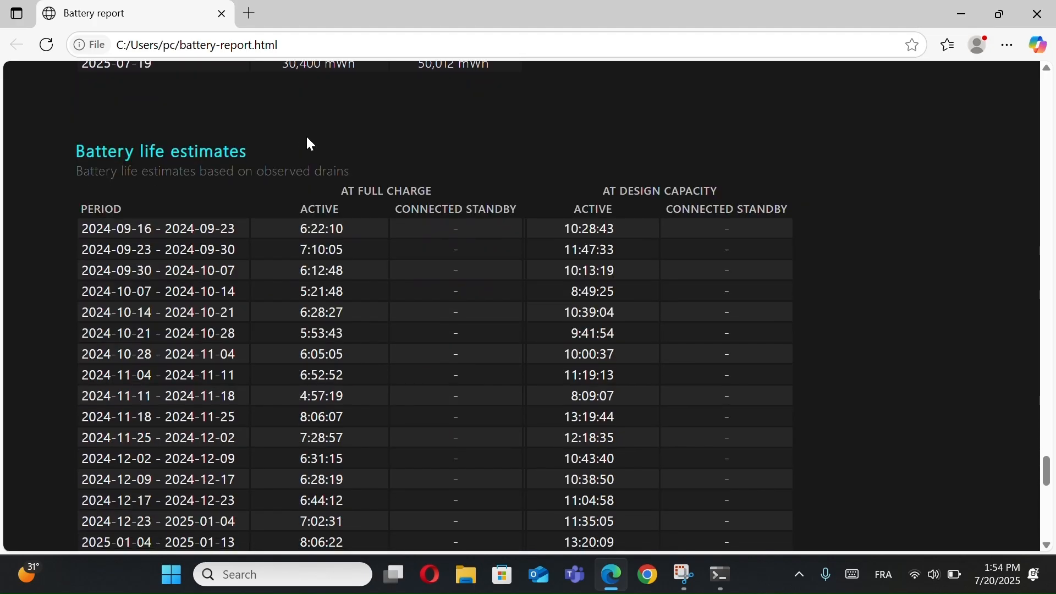
{"action": "scroll", "coordinate": [307, 138], "scroll_direction": "down", "scroll_amount": 1}
{"action": "scroll", "coordinate": [325, 160], "scroll_direction": "down", "scroll_amount": 16}
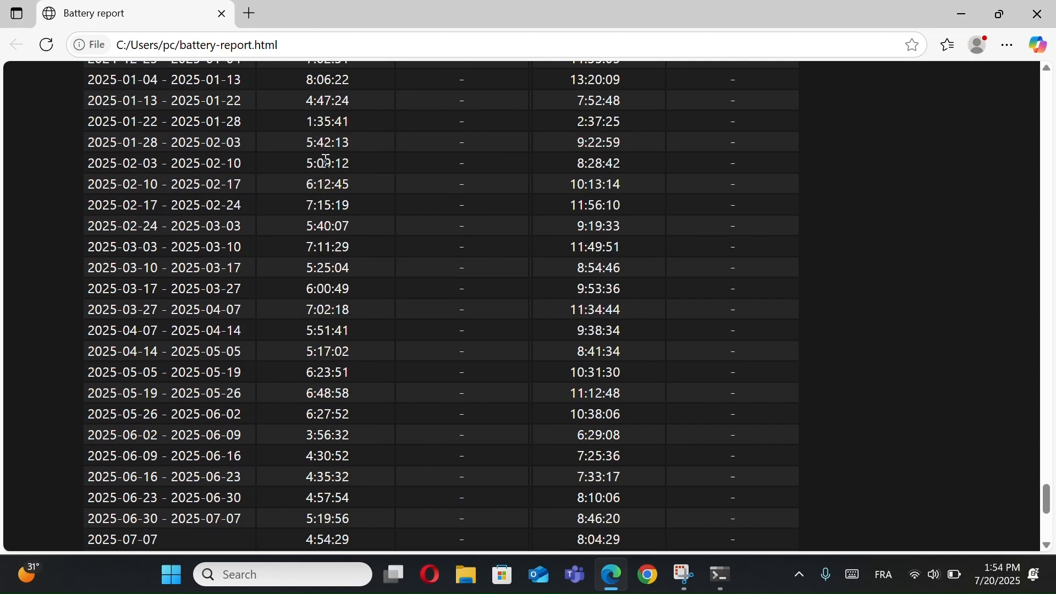
- Go back through the battery report from the life estimates to the Battery usage chart and the report header
{"action": "scroll", "coordinate": [325, 160], "scroll_direction": "up", "scroll_amount": 17}
{"action": "scroll", "coordinate": [326, 161], "scroll_direction": "up", "scroll_amount": 20}
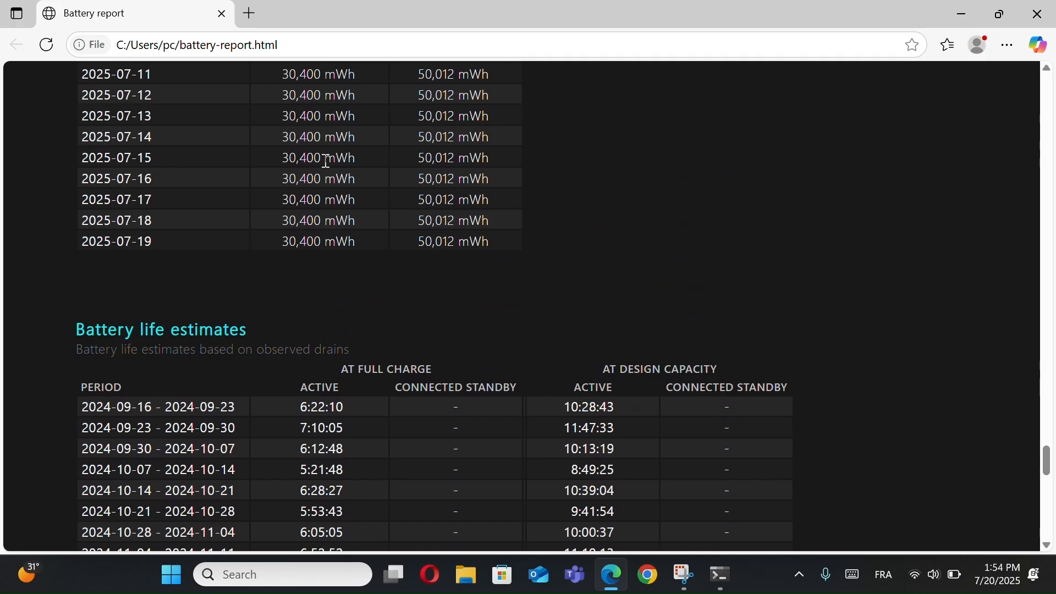
{"action": "scroll", "coordinate": [326, 160], "scroll_direction": "up", "scroll_amount": 20}
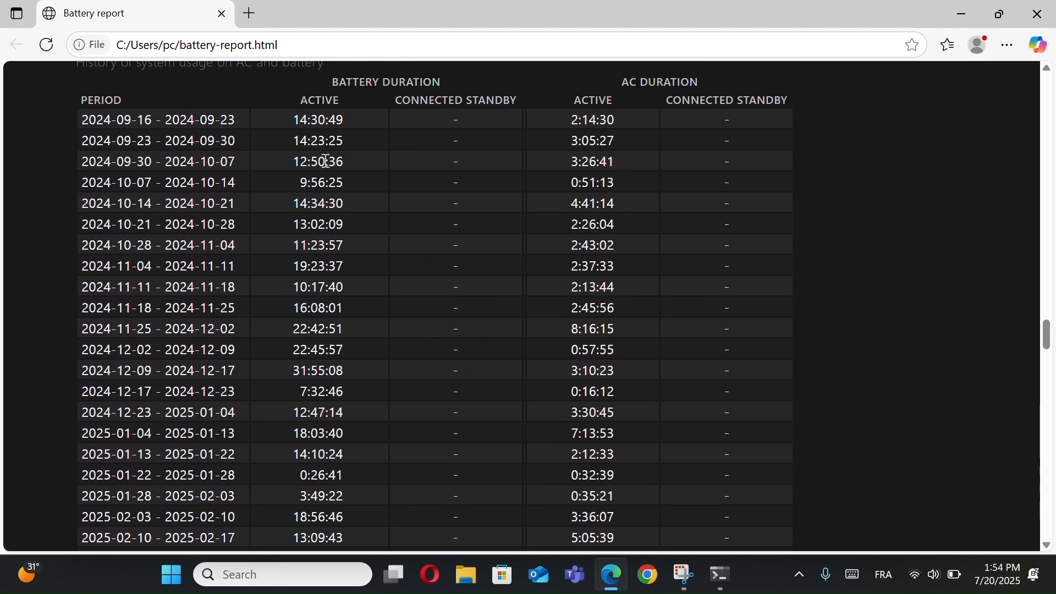
{"action": "scroll", "coordinate": [326, 160], "scroll_direction": "down", "scroll_amount": 15}
{"action": "scroll", "coordinate": [325, 161], "scroll_direction": "up", "scroll_amount": 3}
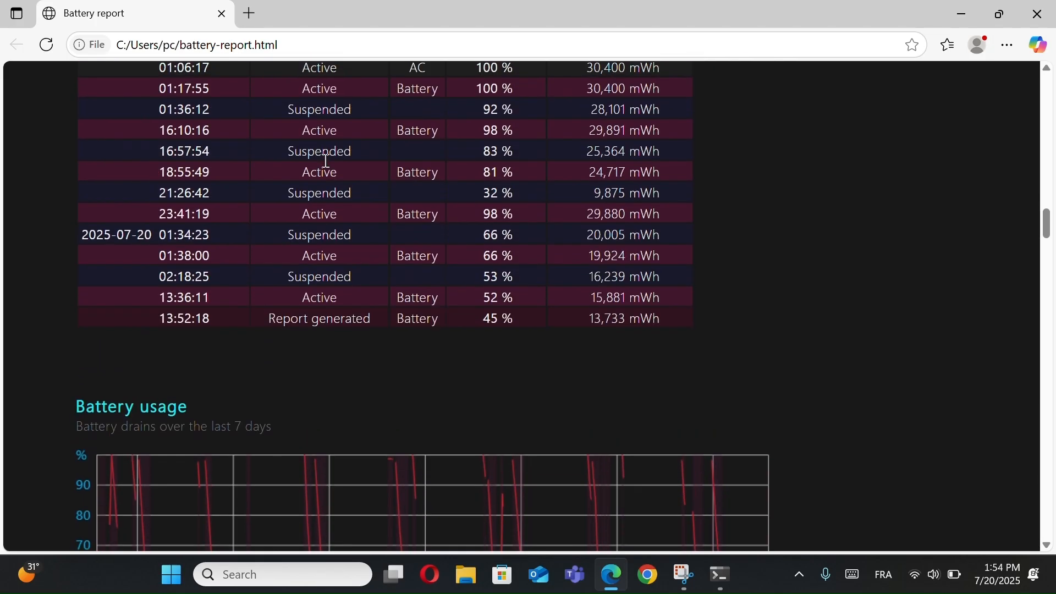
{"action": "scroll", "coordinate": [325, 159], "scroll_direction": "down", "scroll_amount": 4}
{"action": "scroll", "coordinate": [324, 160], "scroll_direction": "down", "scroll_amount": 1}
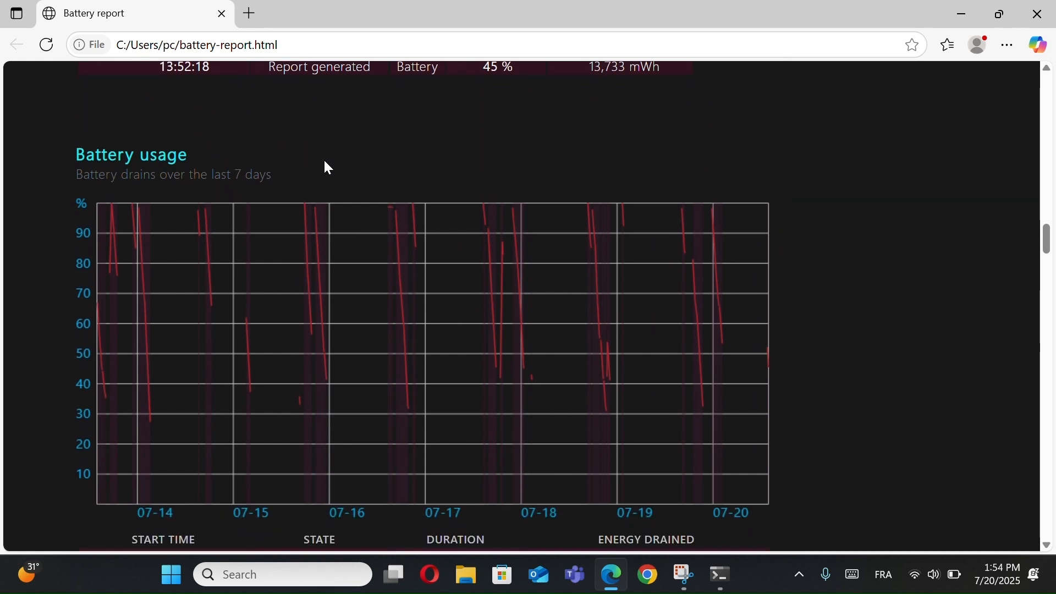
{"action": "scroll", "coordinate": [324, 161], "scroll_direction": "up", "scroll_amount": 1}
{"action": "scroll", "coordinate": [324, 161], "scroll_direction": "down", "scroll_amount": 2}
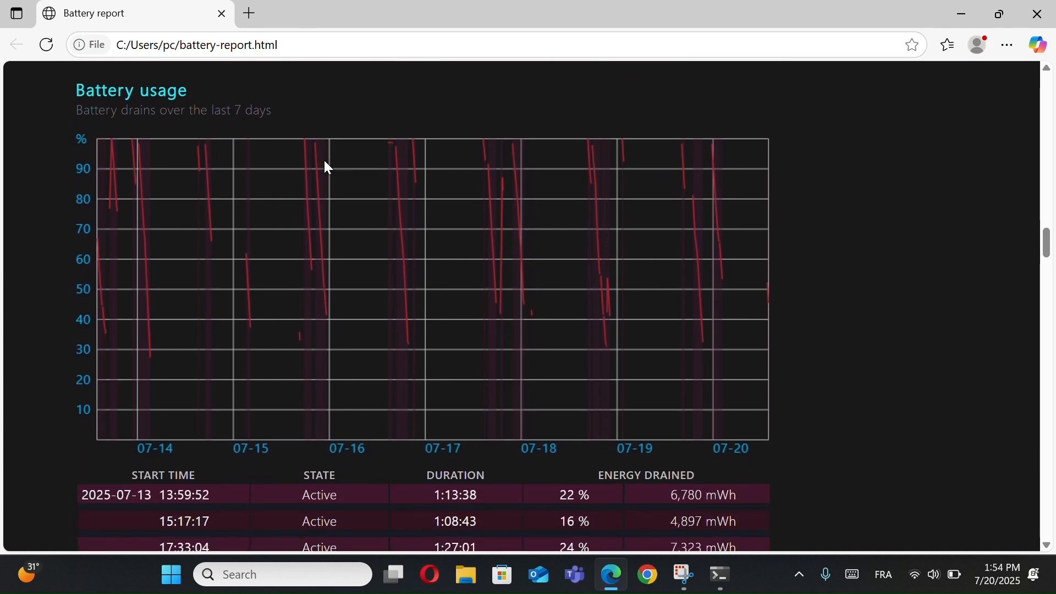
{"action": "scroll", "coordinate": [325, 162], "scroll_direction": "up", "scroll_amount": 15}
{"action": "scroll", "coordinate": [326, 160], "scroll_direction": "up", "scroll_amount": 10}
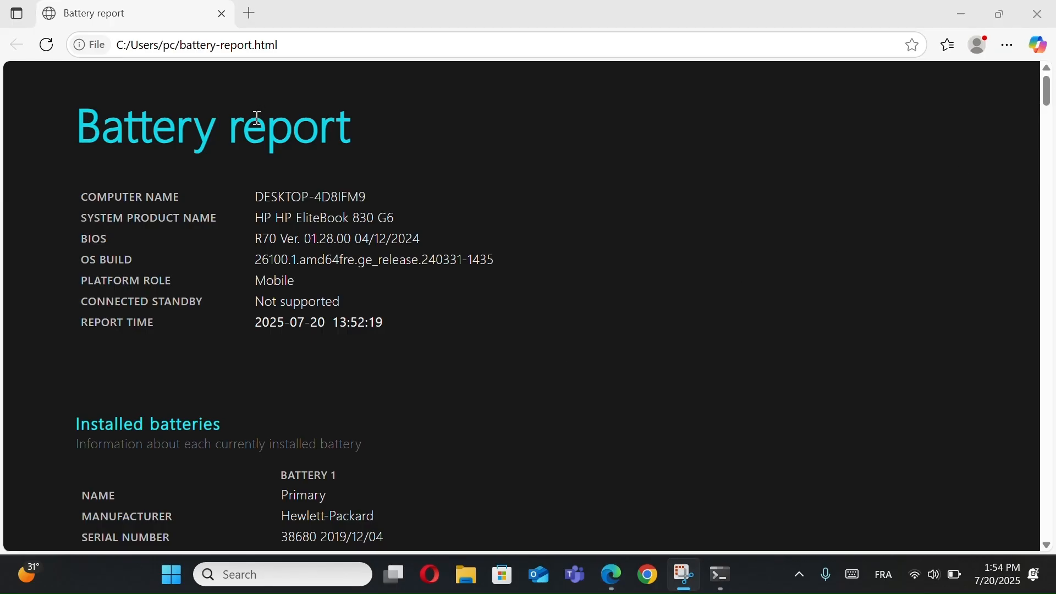
- Review the report again from Installed batteries through Recent usage to the Battery usage chart
{"action": "scroll", "coordinate": [242, 154], "scroll_direction": "down", "scroll_amount": 4}
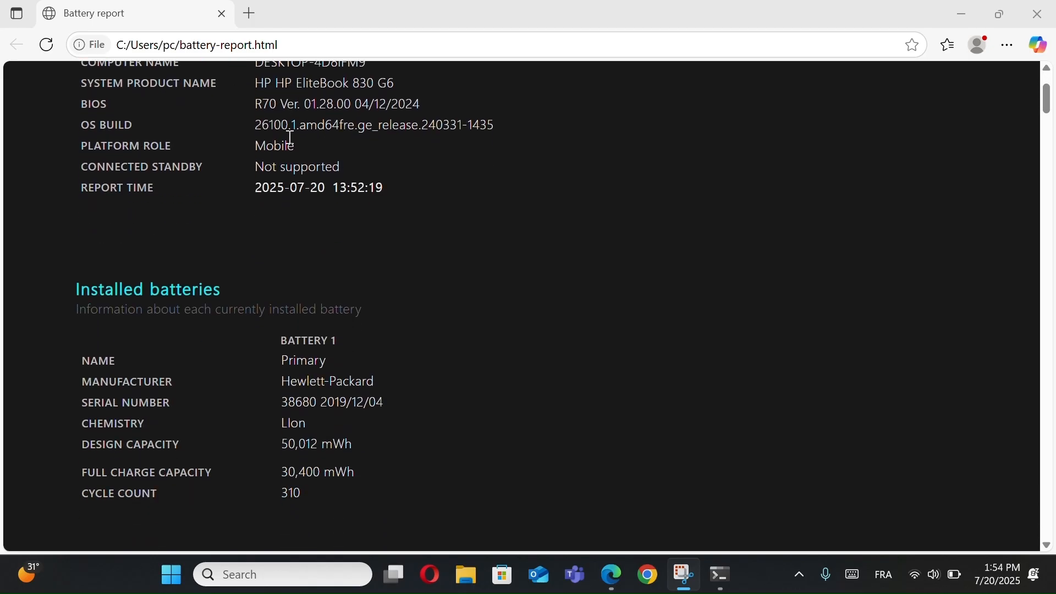
{"action": "scroll", "coordinate": [207, 251], "scroll_direction": "down", "scroll_amount": 10}
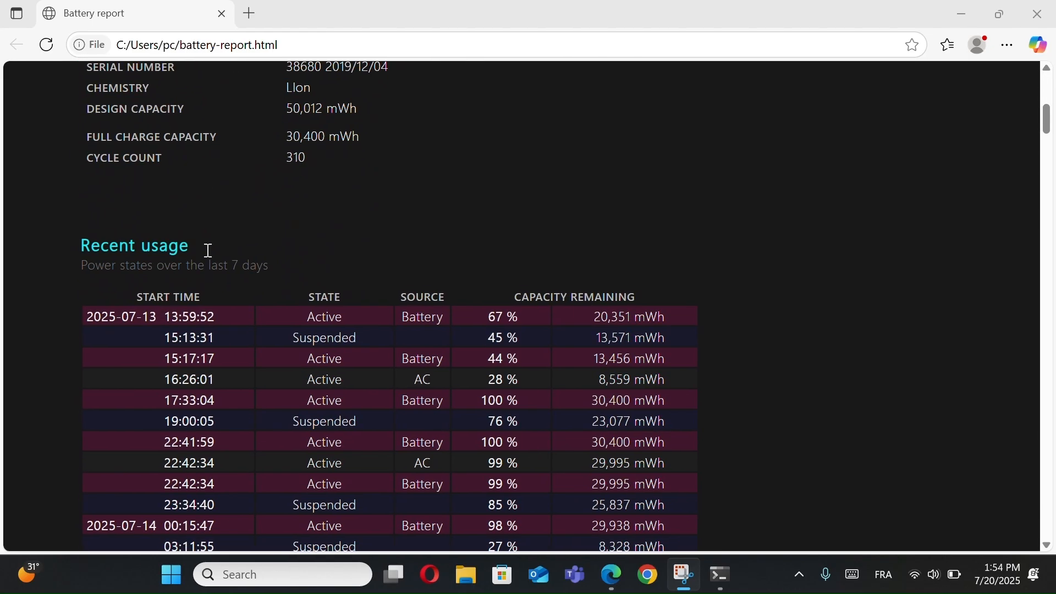
{"action": "scroll", "coordinate": [233, 258], "scroll_direction": "down", "scroll_amount": 20}
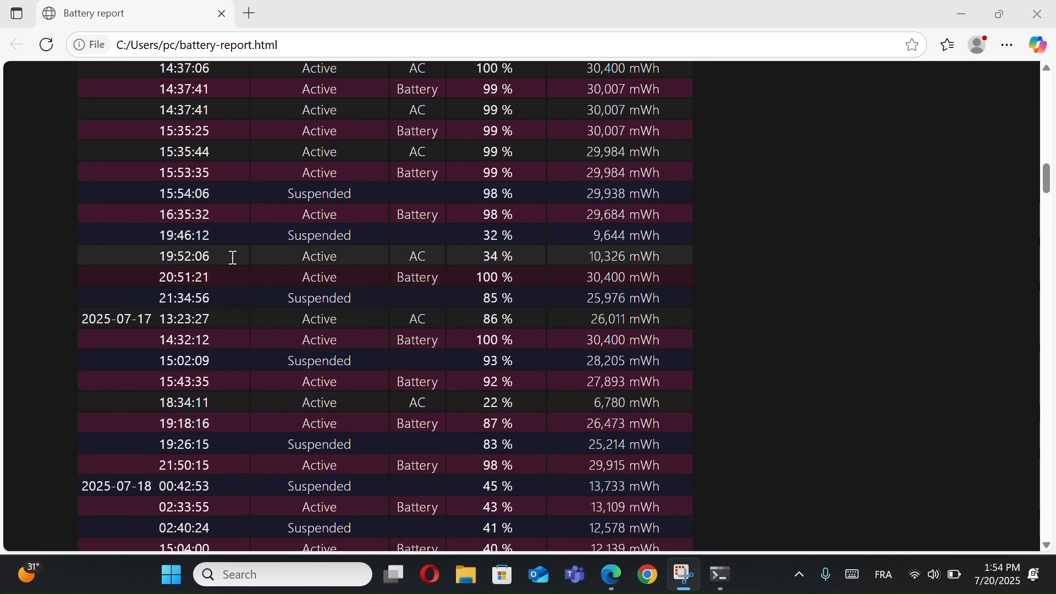
{"action": "scroll", "coordinate": [233, 257], "scroll_direction": "down", "scroll_amount": 8}
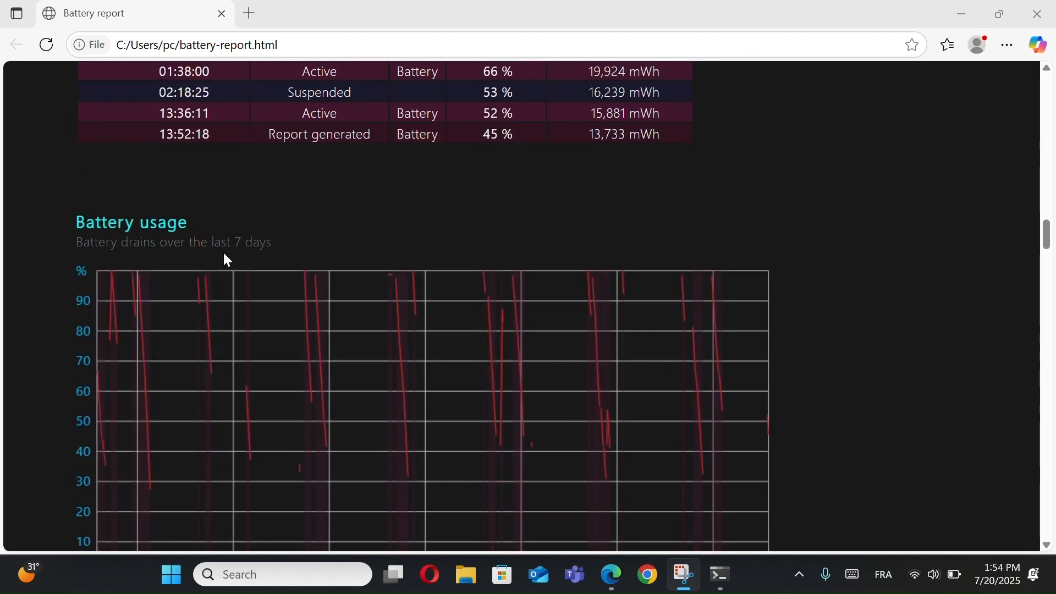
{"action": "left_click_drag", "start_coordinate": [192, 218], "coordinate": [93, 216]}
{"action": "scroll", "coordinate": [220, 226], "scroll_direction": "down", "scroll_amount": 5}
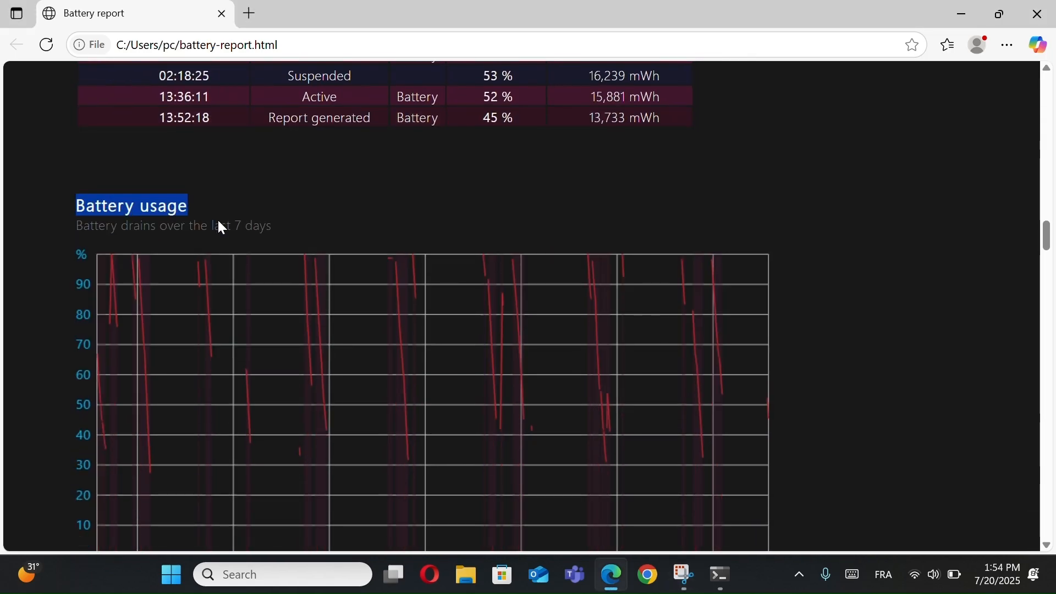
{"action": "scroll", "coordinate": [325, 165], "scroll_direction": "up", "scroll_amount": 3}
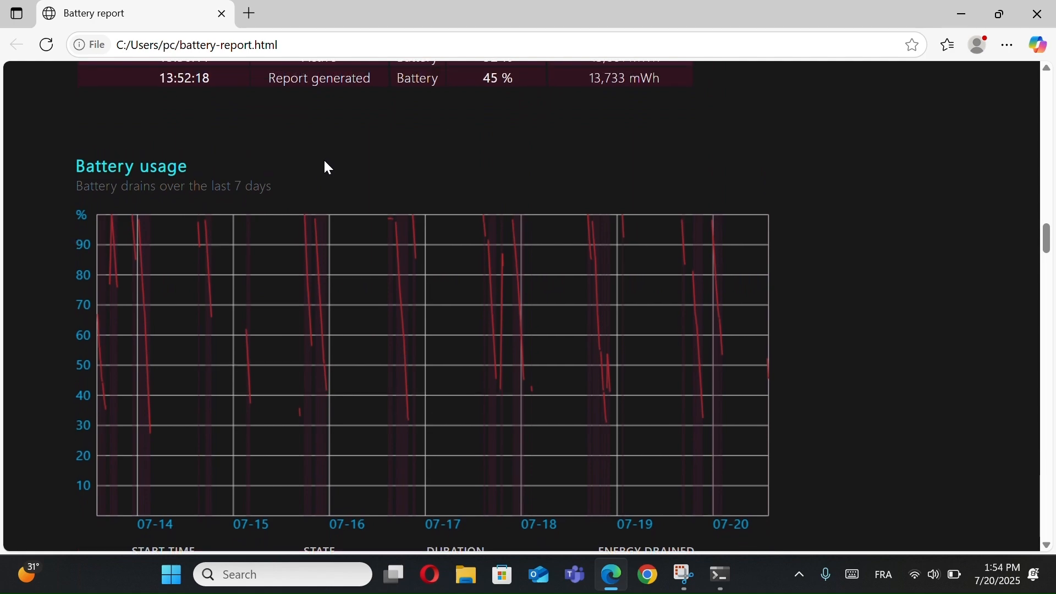
{"action": "scroll", "coordinate": [325, 161], "scroll_direction": "down", "scroll_amount": 1}
{"action": "scroll", "coordinate": [324, 162], "scroll_direction": "up", "scroll_amount": 10}
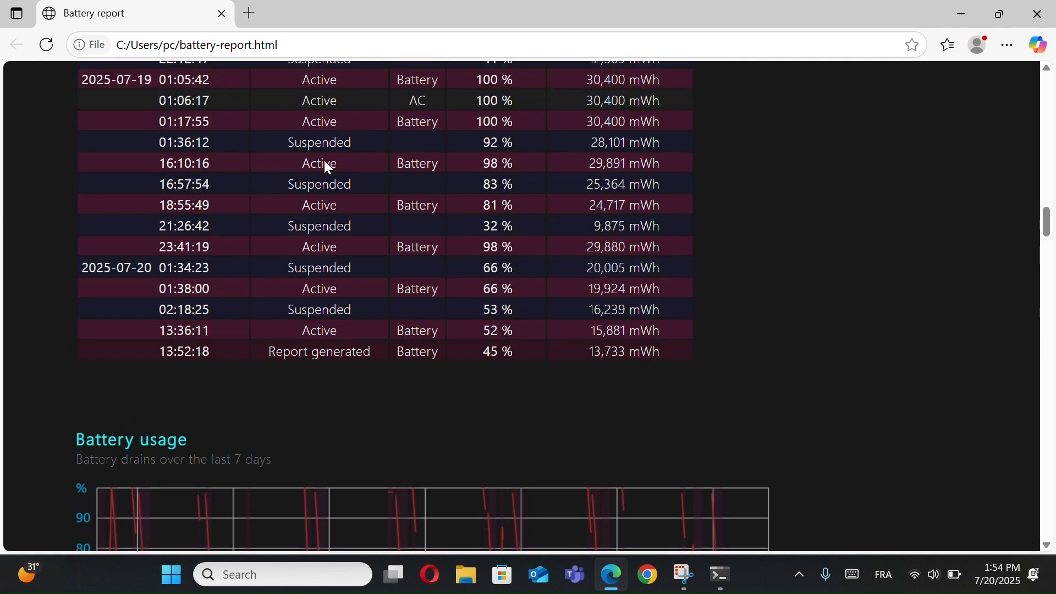
{"action": "scroll", "coordinate": [325, 160], "scroll_direction": "up", "scroll_amount": 20}
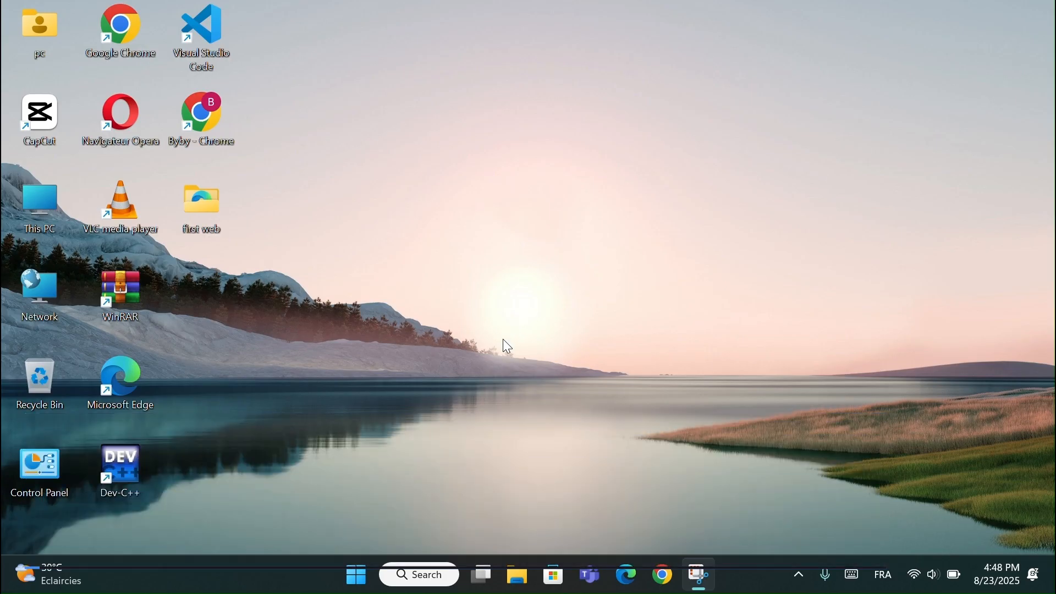
- Open Command Prompt from the recent searches and run ipconfig /all
{"action": "left_click", "coordinate": [425, 577]}
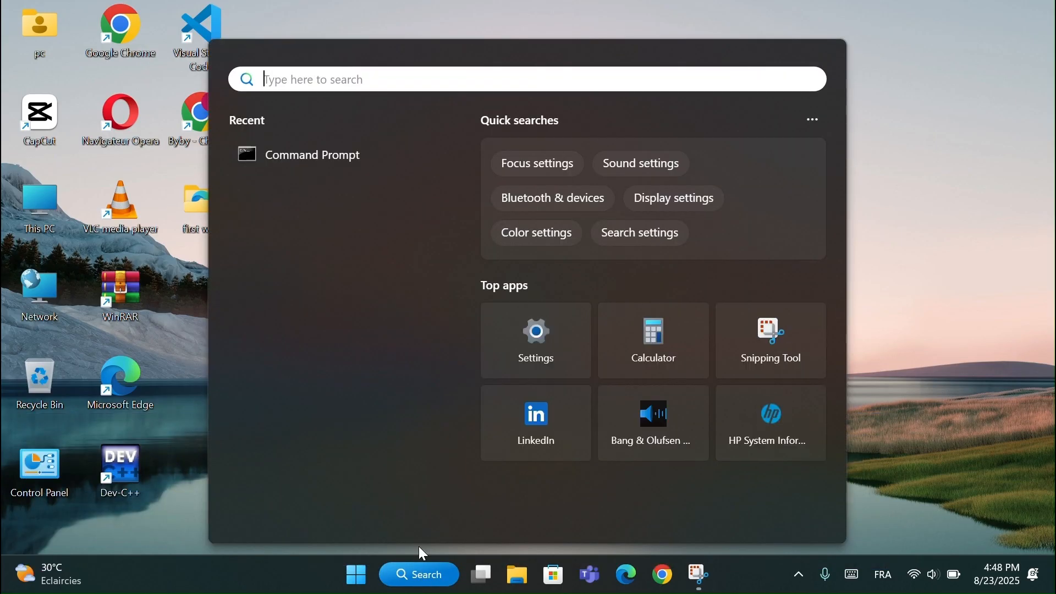
{"action": "left_click", "coordinate": [356, 155]}
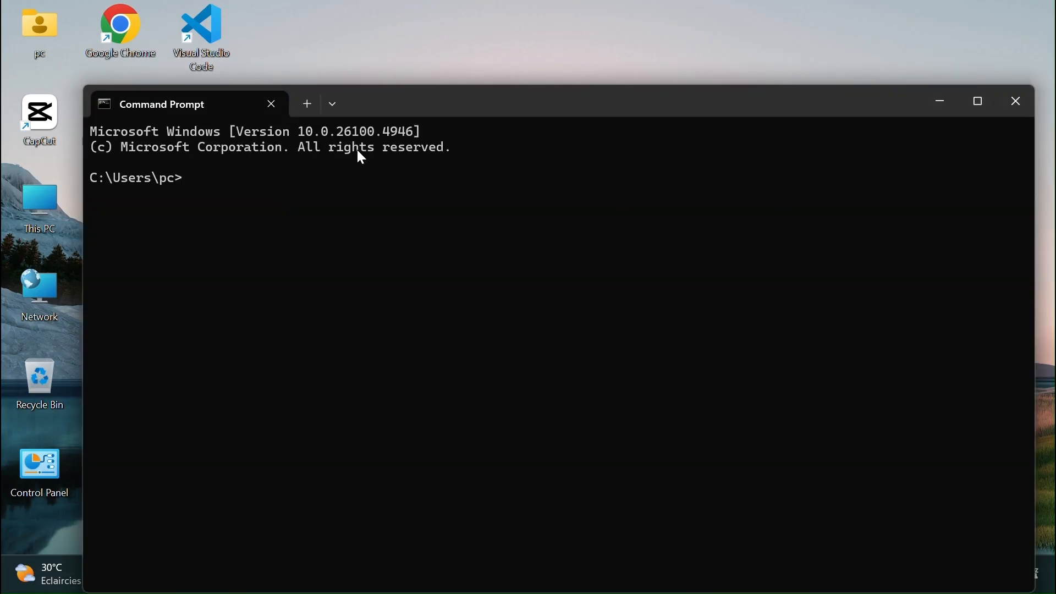
{"action": "left_click_drag", "start_coordinate": [462, 102], "coordinate": [453, 75]}
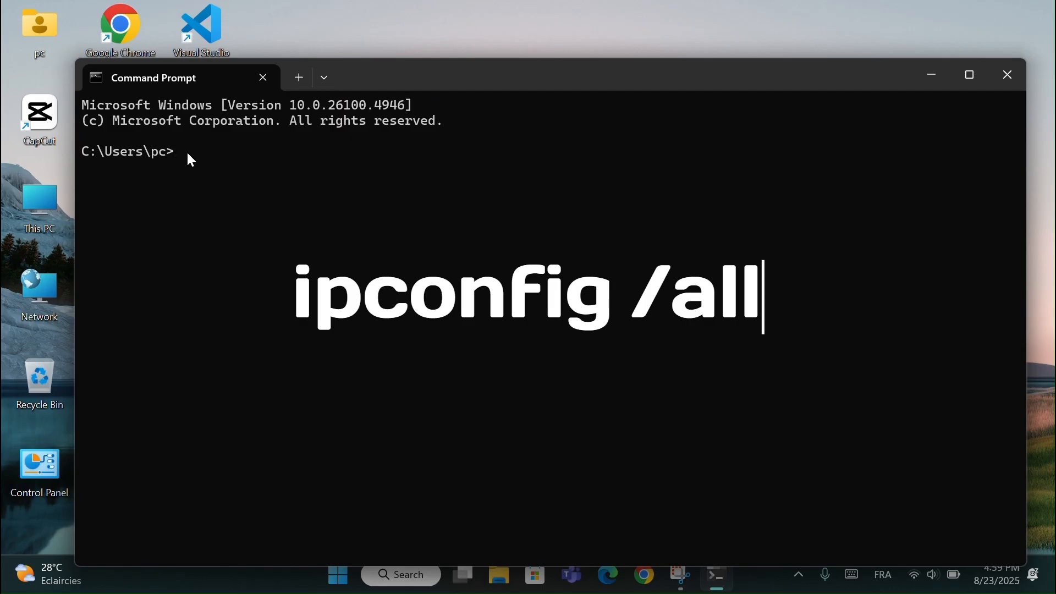
{"action": "type", "text": "config /a"}
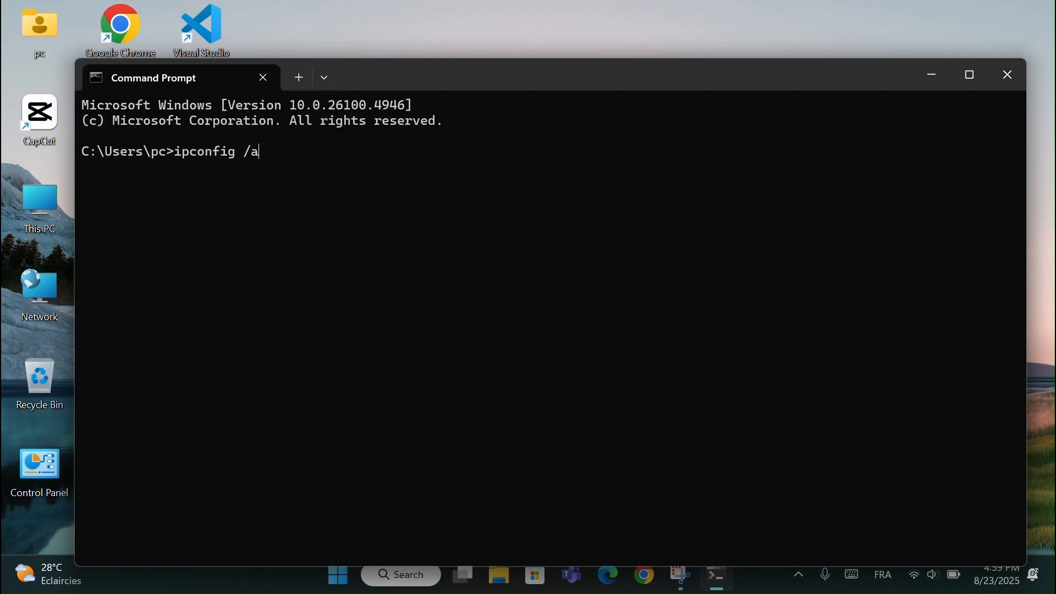
{"action": "type", "text": "ll"}
{"action": "key", "text": "Return"}
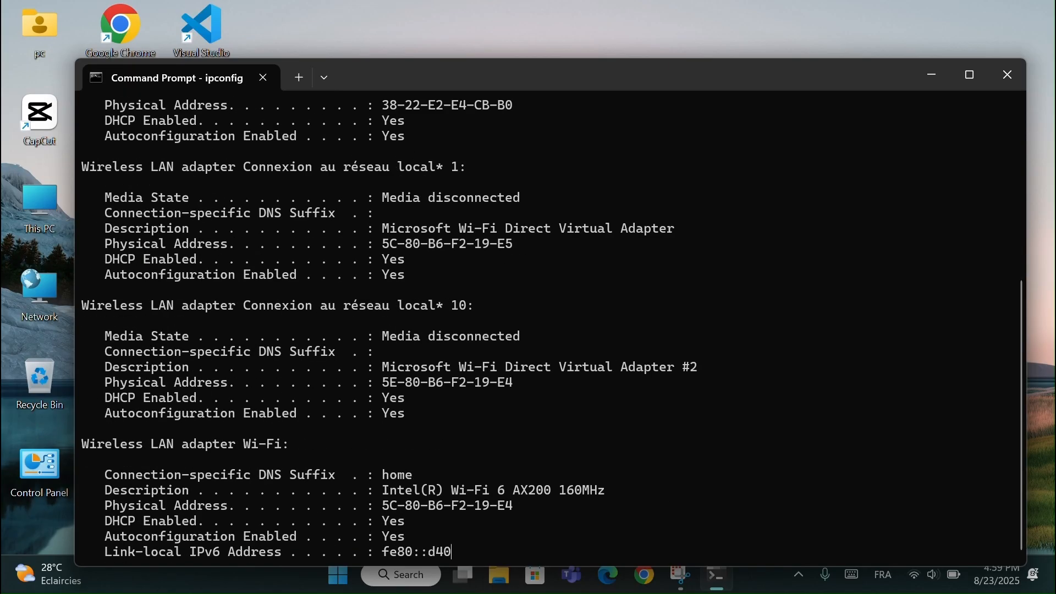
- Review the host, Ethernet and Wi-Fi adapter details in the ipconfig output, and close Command Prompt
{"action": "scroll", "coordinate": [190, 273], "scroll_direction": "up", "scroll_amount": 10}
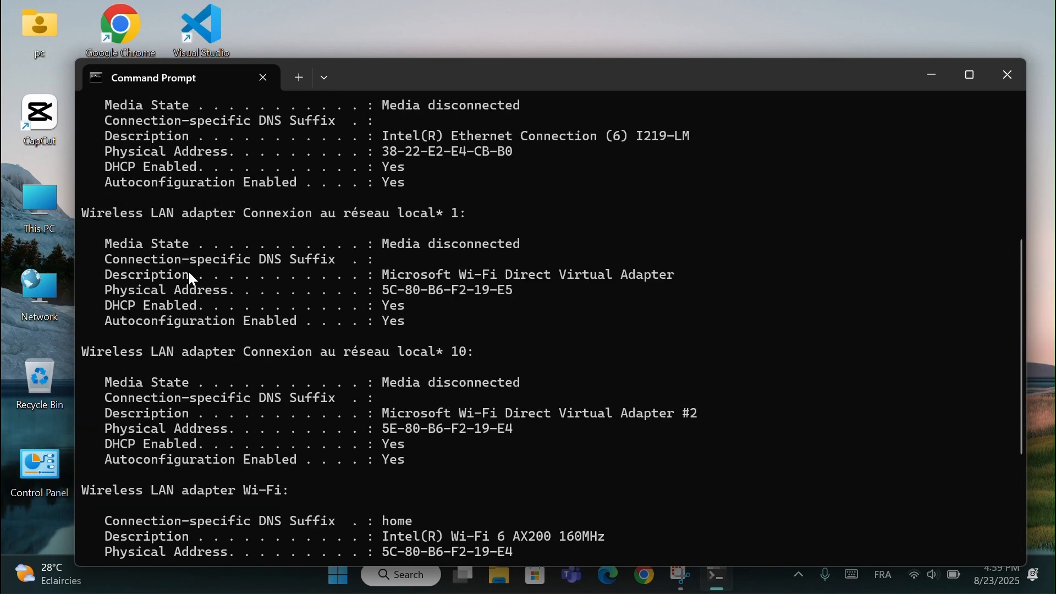
{"action": "scroll", "coordinate": [192, 280], "scroll_direction": "up", "scroll_amount": 1}
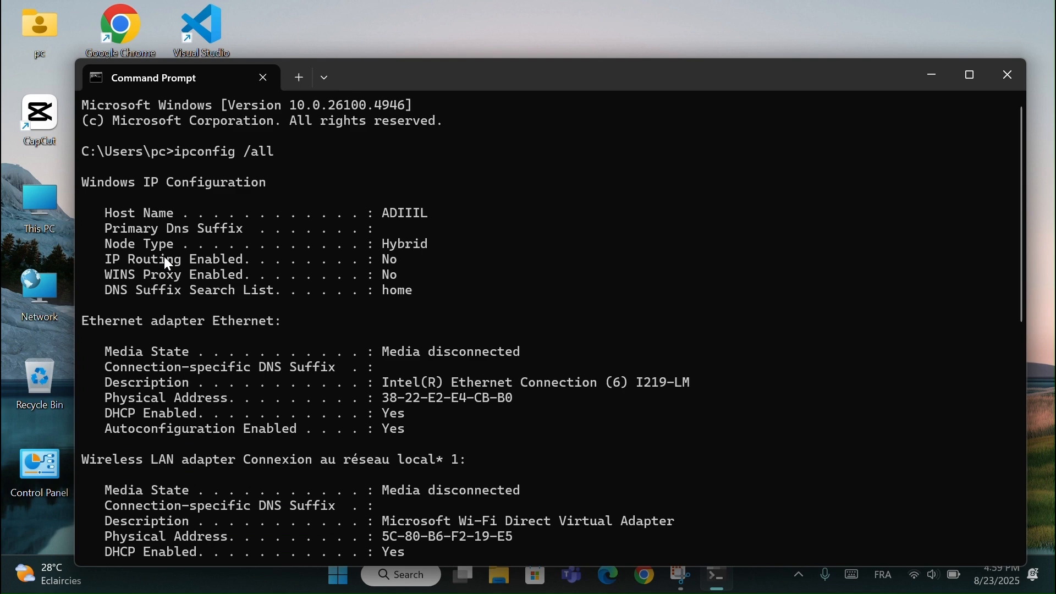
{"action": "scroll", "coordinate": [293, 306], "scroll_direction": "down", "scroll_amount": 10}
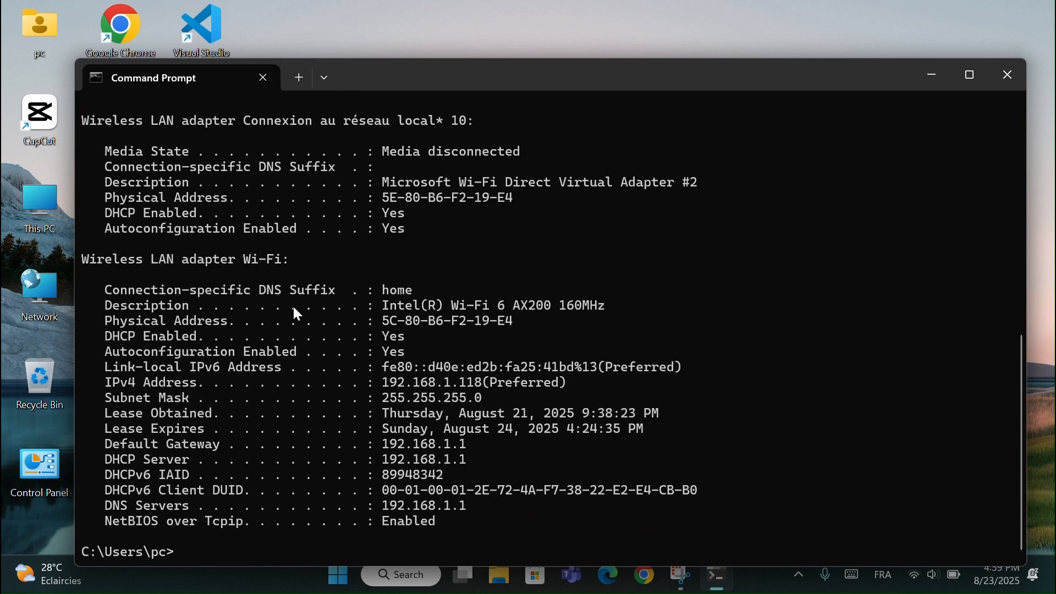
{"action": "scroll", "coordinate": [293, 306], "scroll_direction": "up", "scroll_amount": 8}
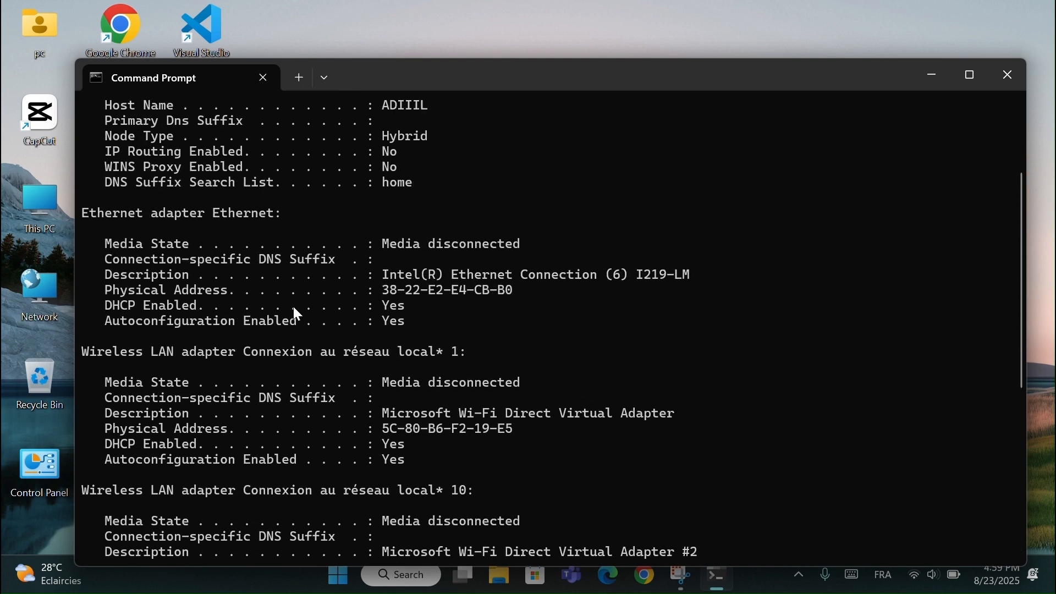
{"action": "scroll", "coordinate": [293, 306], "scroll_direction": "down", "scroll_amount": 7}
{"action": "scroll", "coordinate": [293, 306], "scroll_direction": "up", "scroll_amount": 1}
{"action": "scroll", "coordinate": [293, 306], "scroll_direction": "down", "scroll_amount": 2}
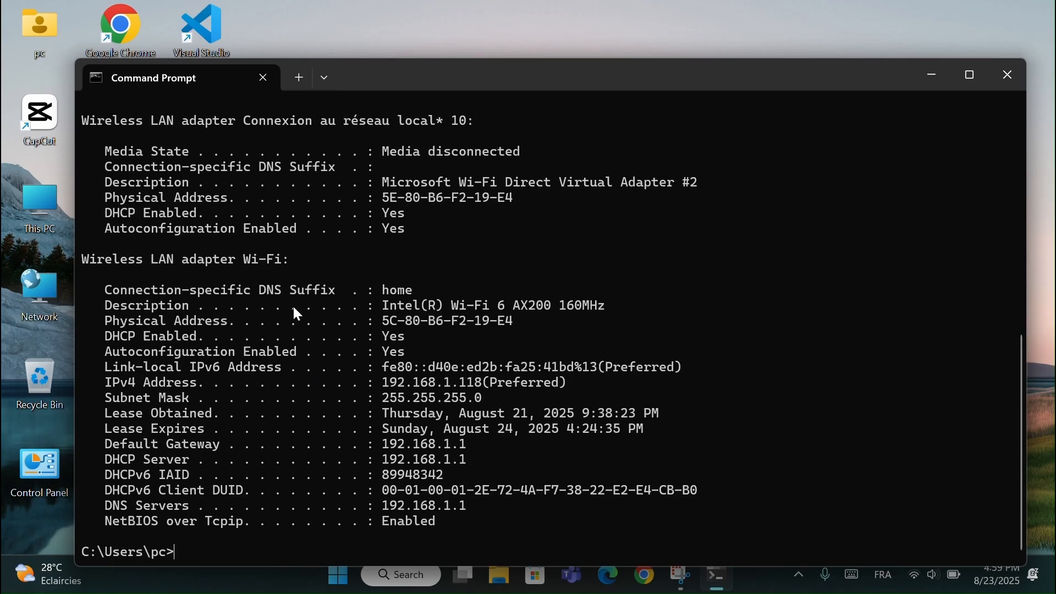
{"action": "scroll", "coordinate": [293, 306], "scroll_direction": "up", "scroll_amount": 10}
{"action": "scroll", "coordinate": [297, 313], "scroll_direction": "up", "scroll_amount": 1}
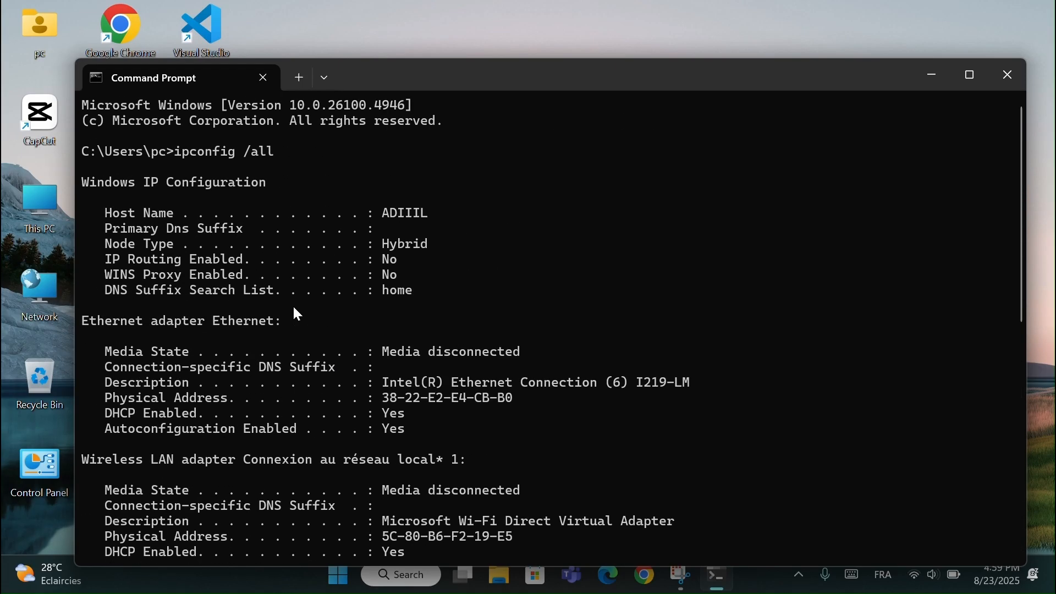
{"action": "left_click", "coordinate": [1014, 87]}
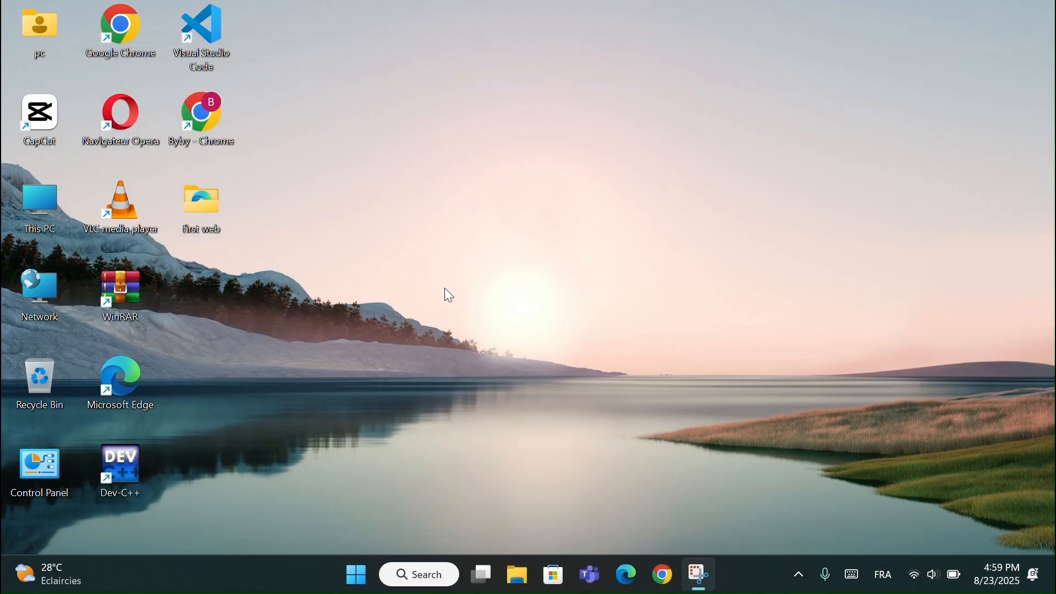